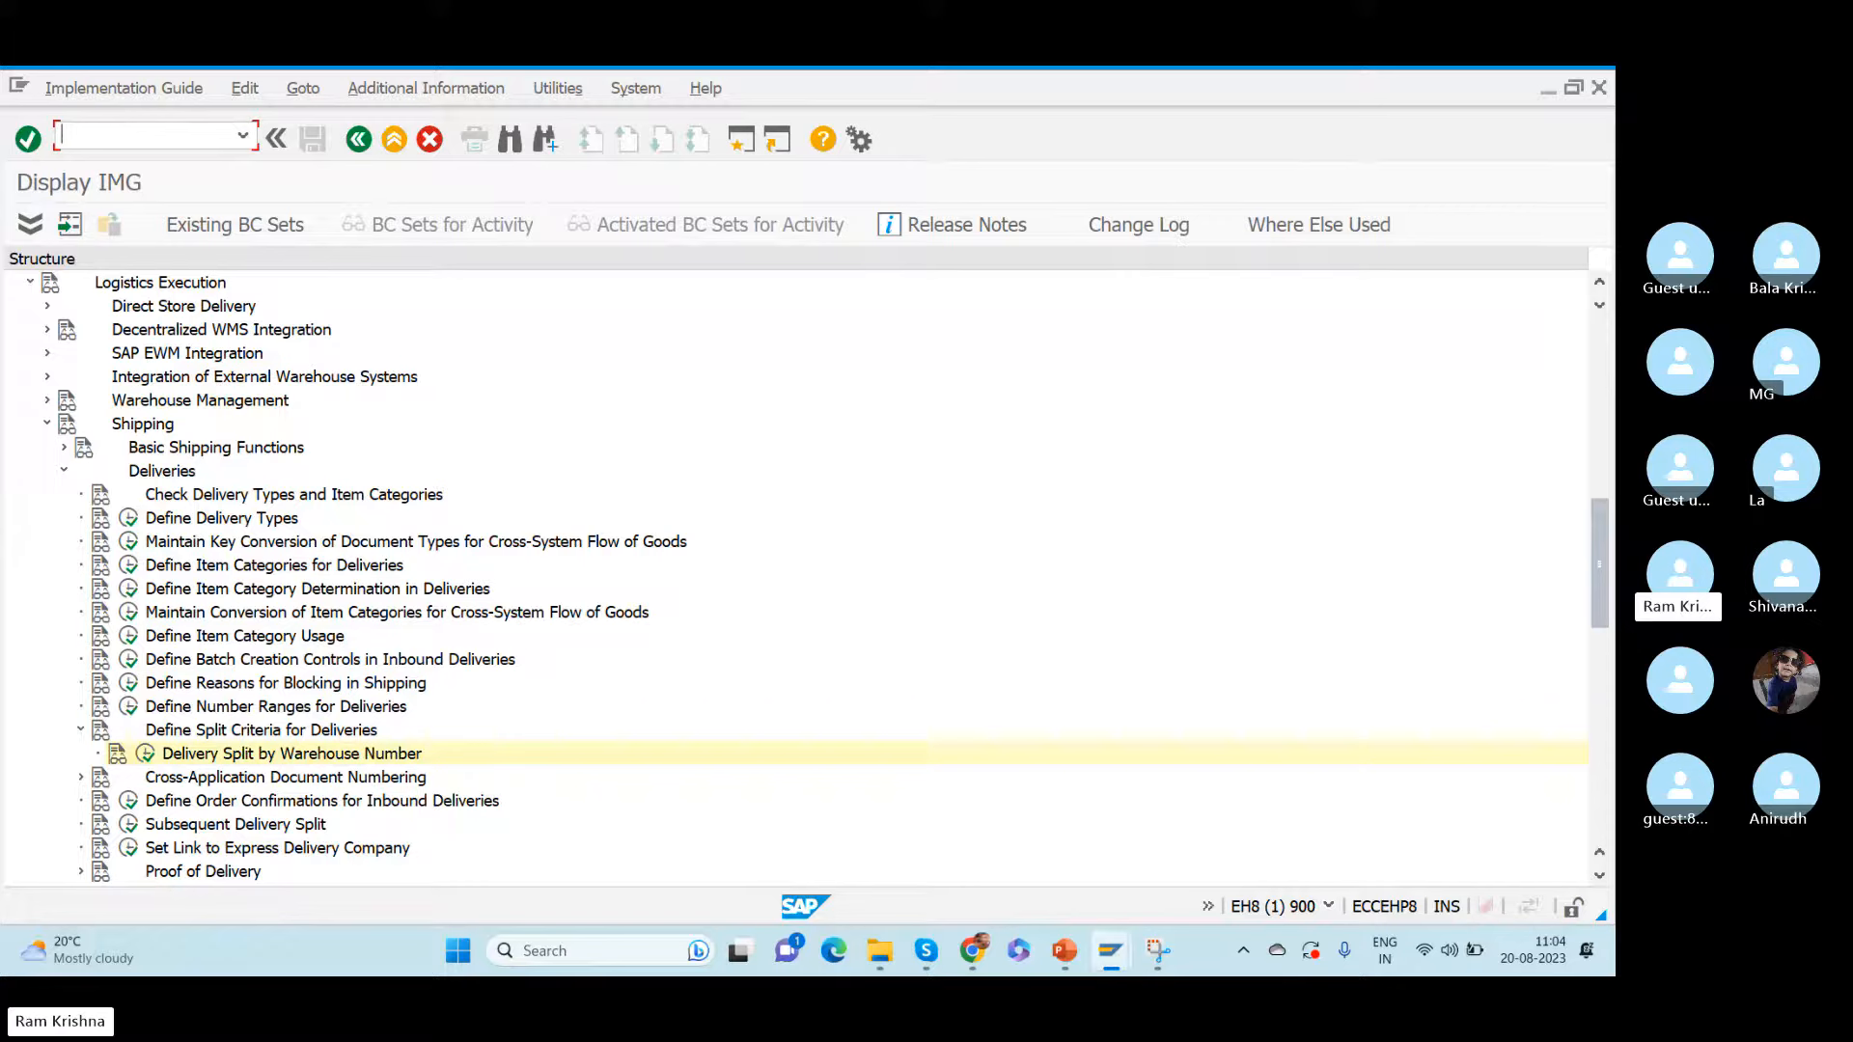
- Start a new purchase order with transaction /nme21n and expand its header and item overview sections
{"action": "type", "text": "/nme21n"}
{"action": "left_click_drag", "start_coordinate": [79, 134], "coordinate": [201, 131]}
{"action": "key", "text": "Return"}
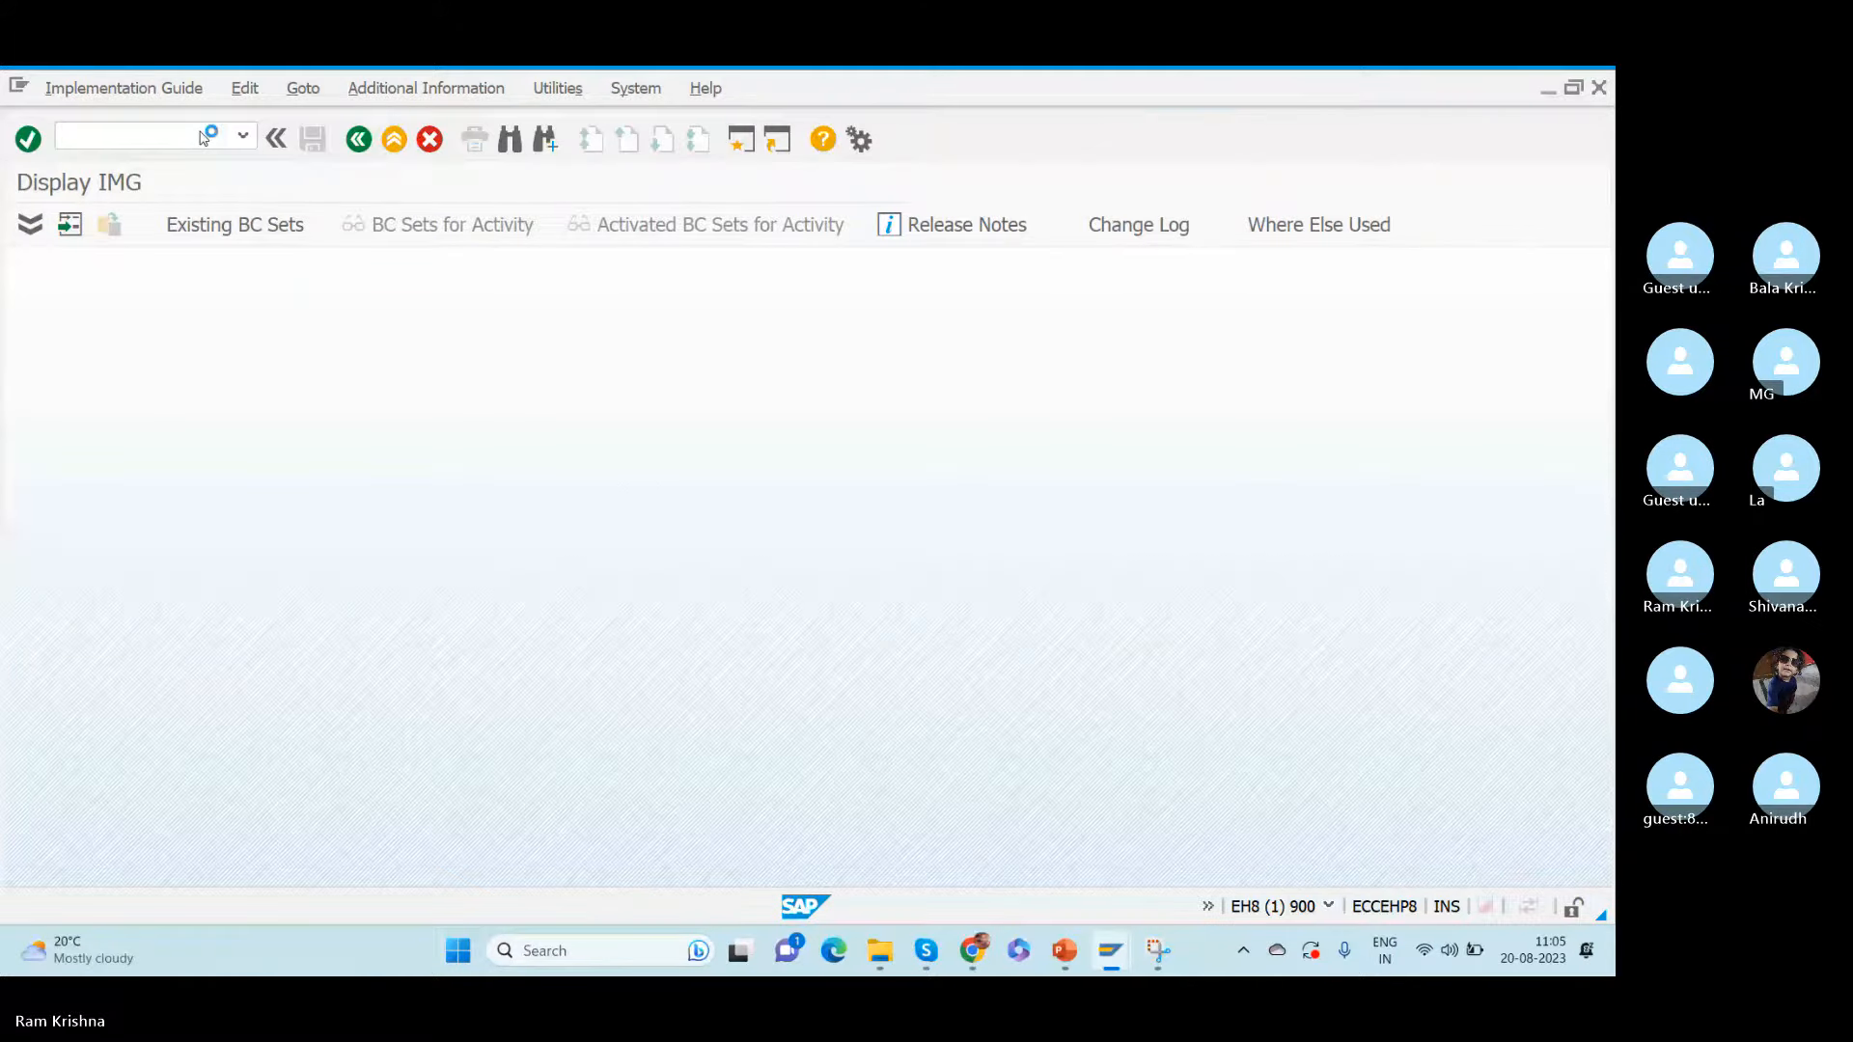
{"action": "left_click", "coordinate": [212, 265]}
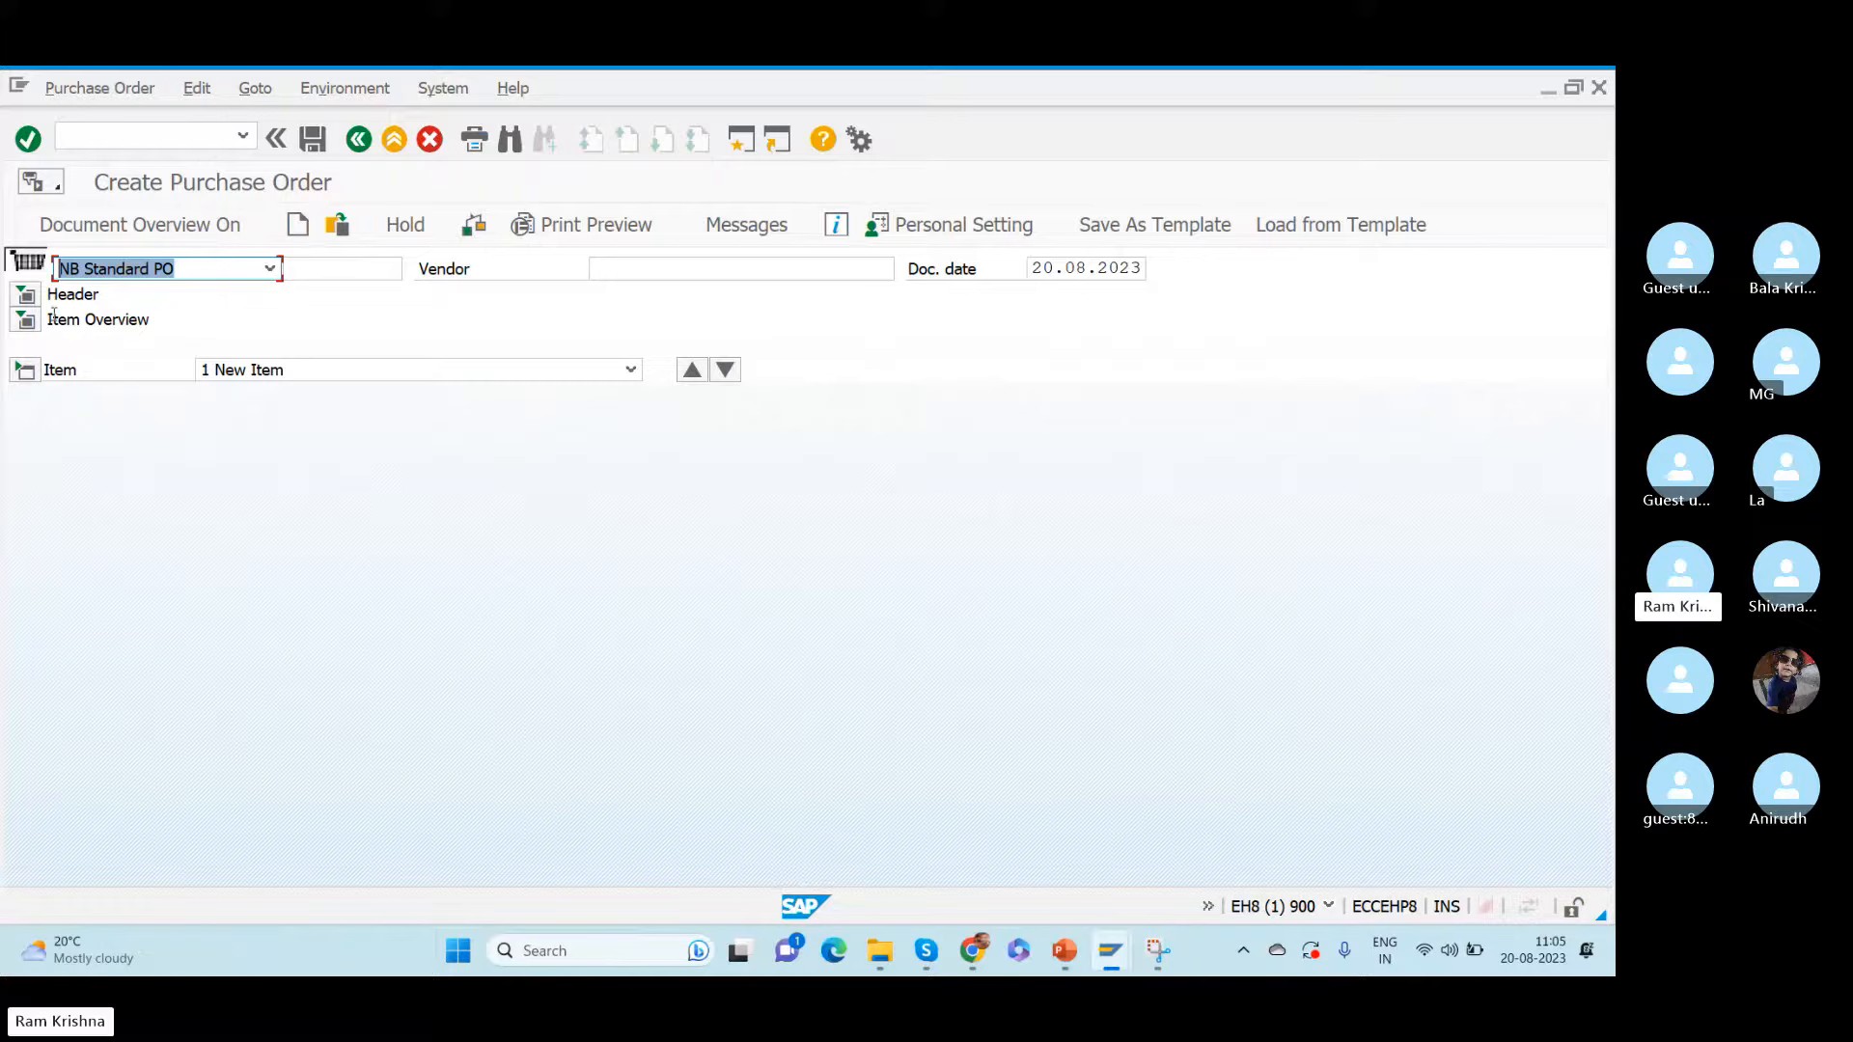
{"action": "left_click", "coordinate": [27, 295]}
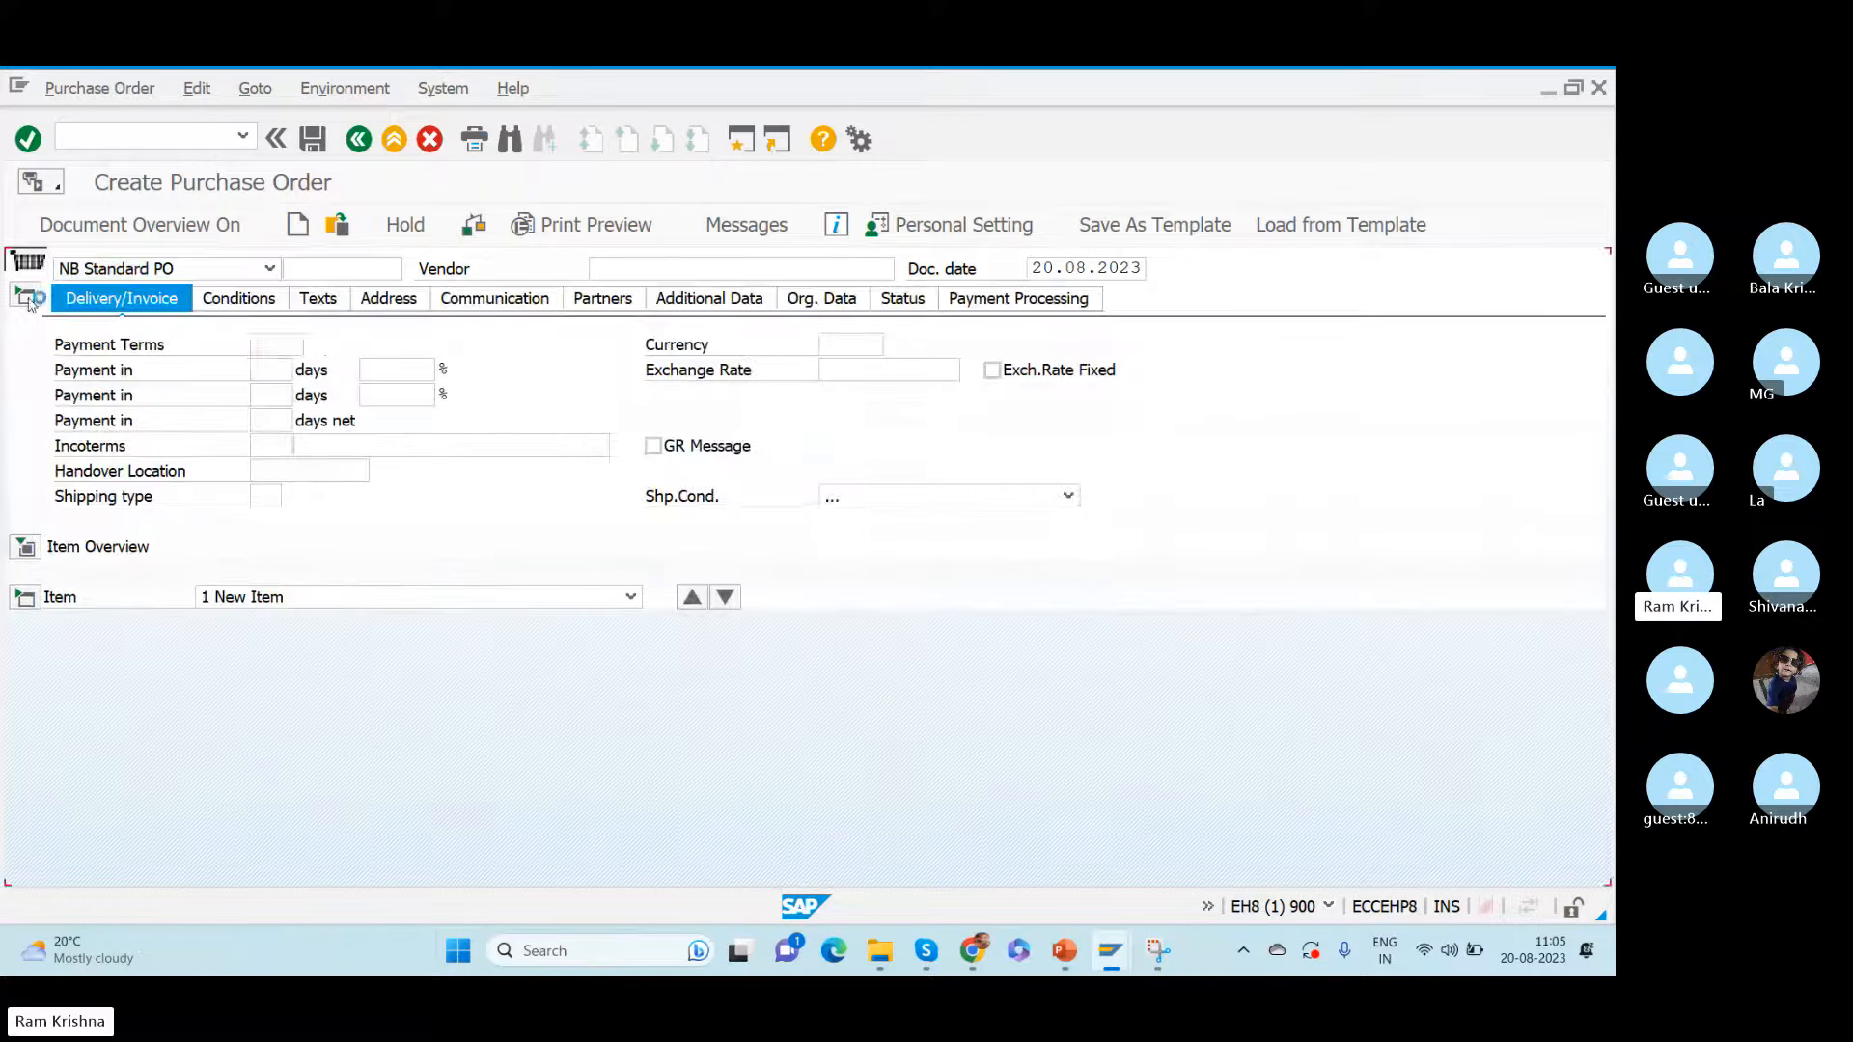
{"action": "left_click", "coordinate": [27, 548]}
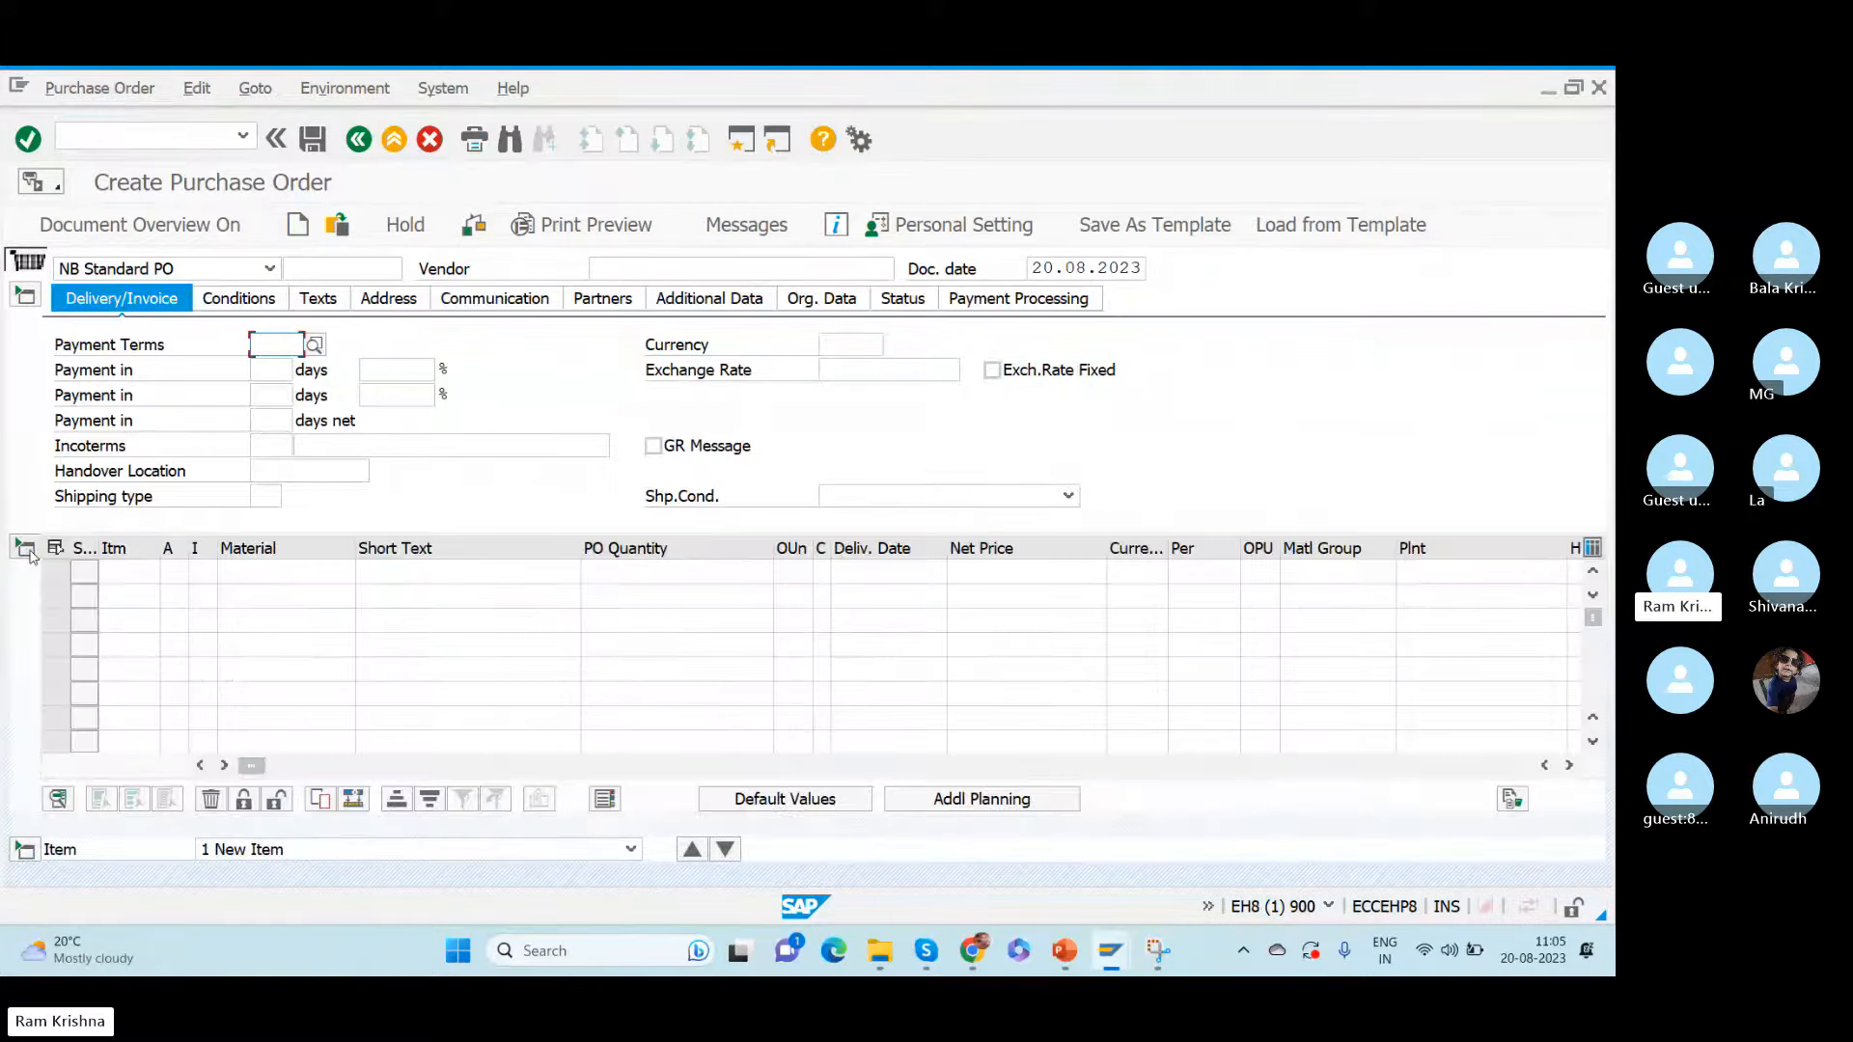
{"action": "left_click", "coordinate": [265, 565]}
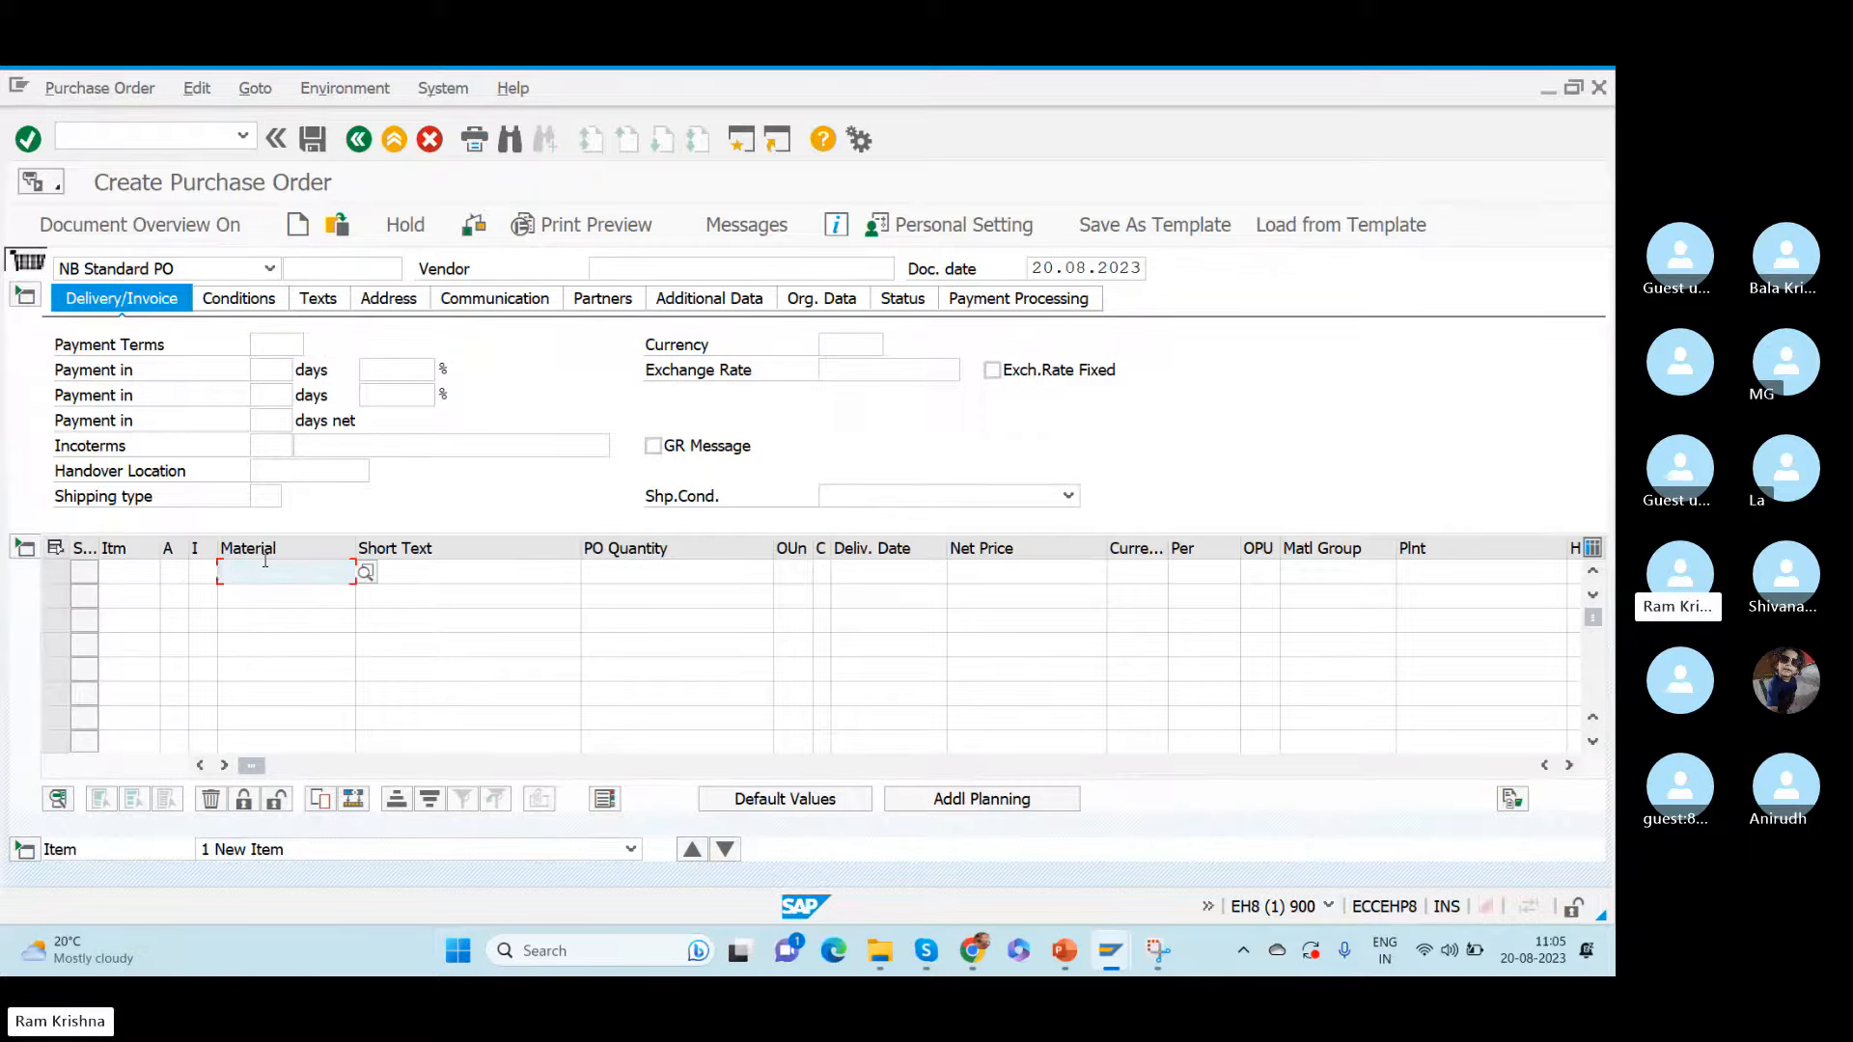
{"action": "left_click", "coordinate": [619, 268]}
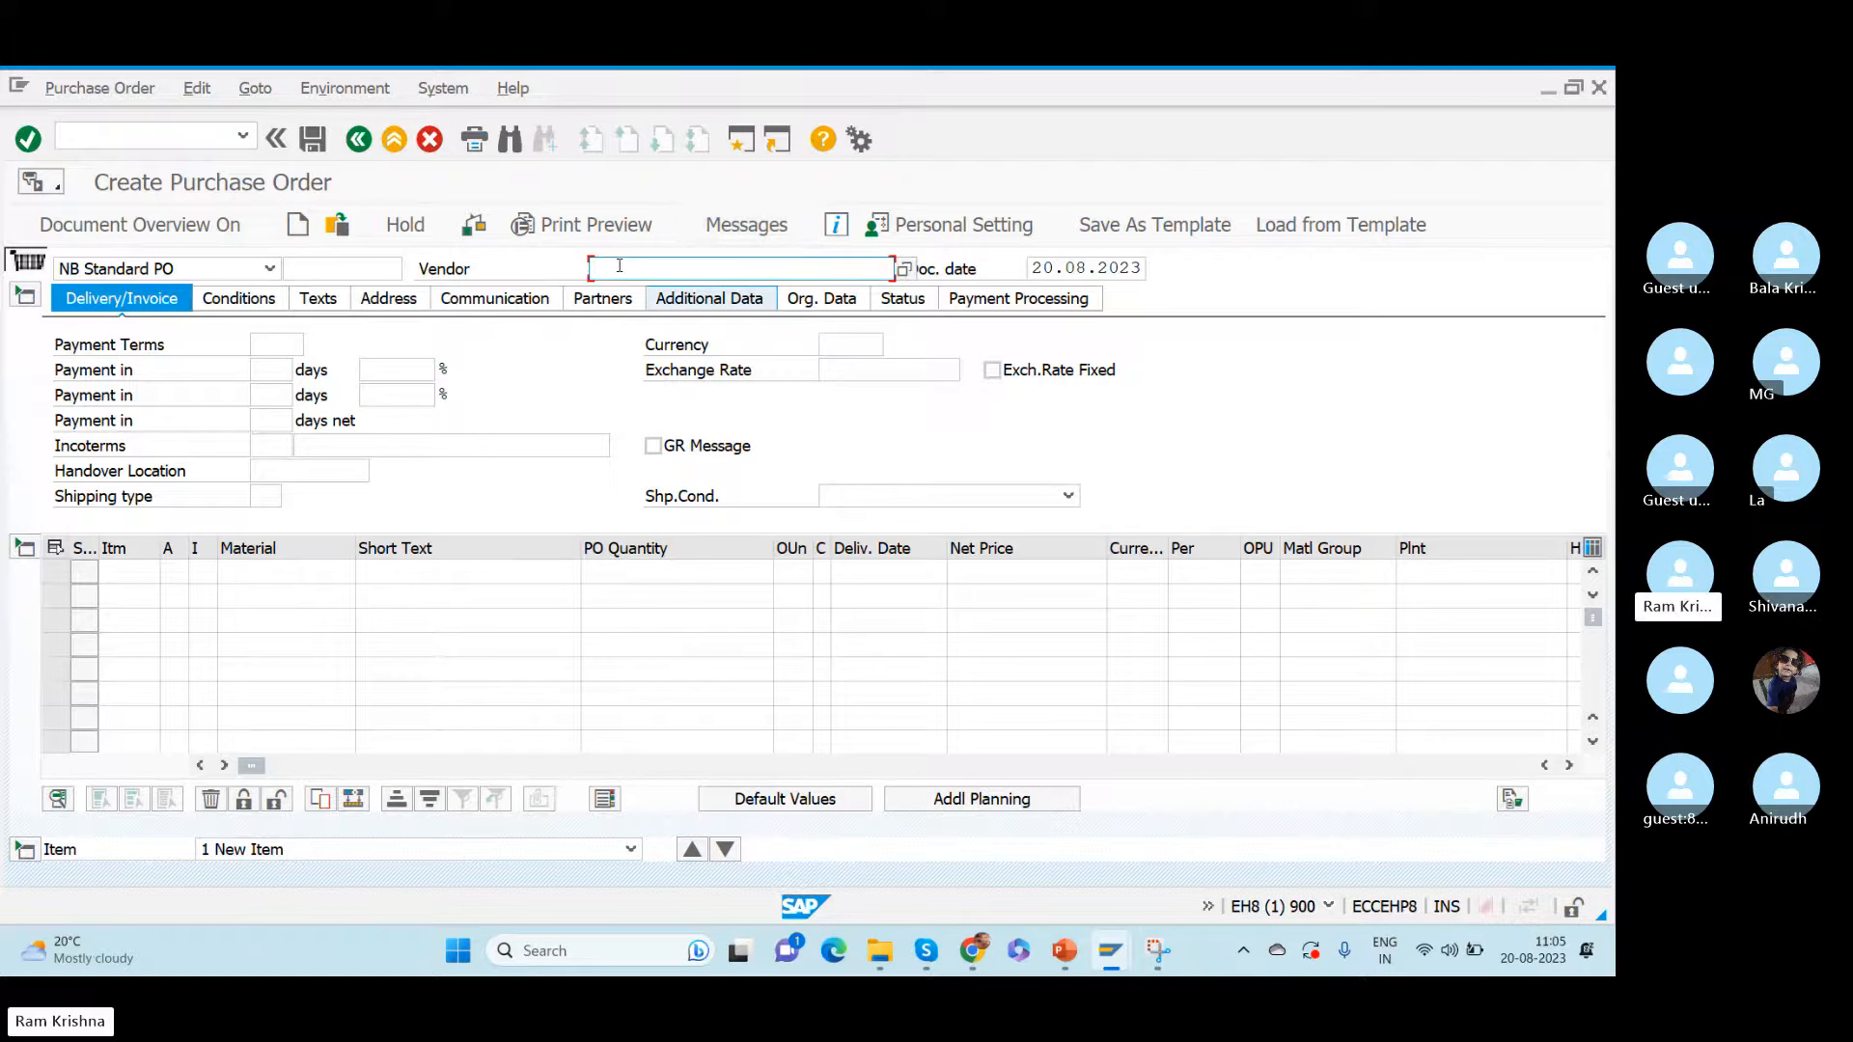
{"action": "left_click", "coordinate": [251, 576]}
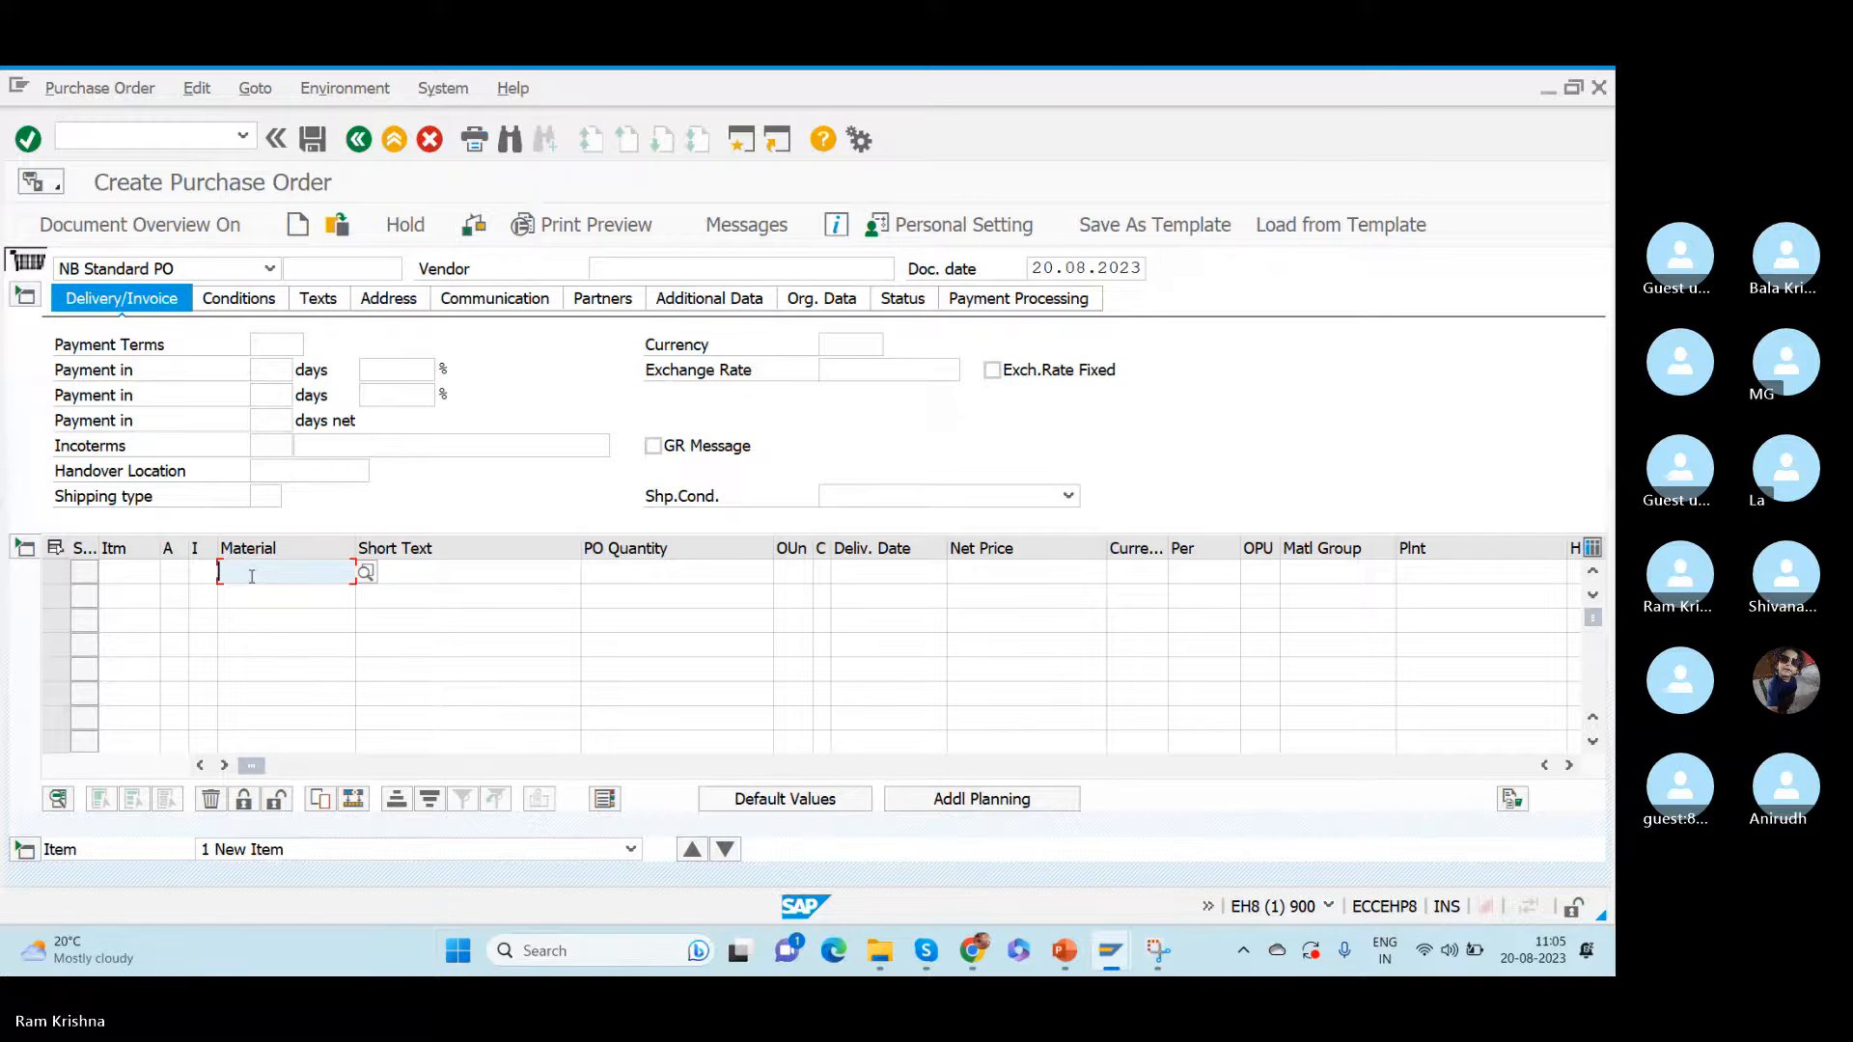
- Switch to the HU Identification range maintenance session and open the business partner transaction in a new session with /obp
{"action": "left_click", "coordinate": [614, 269]}
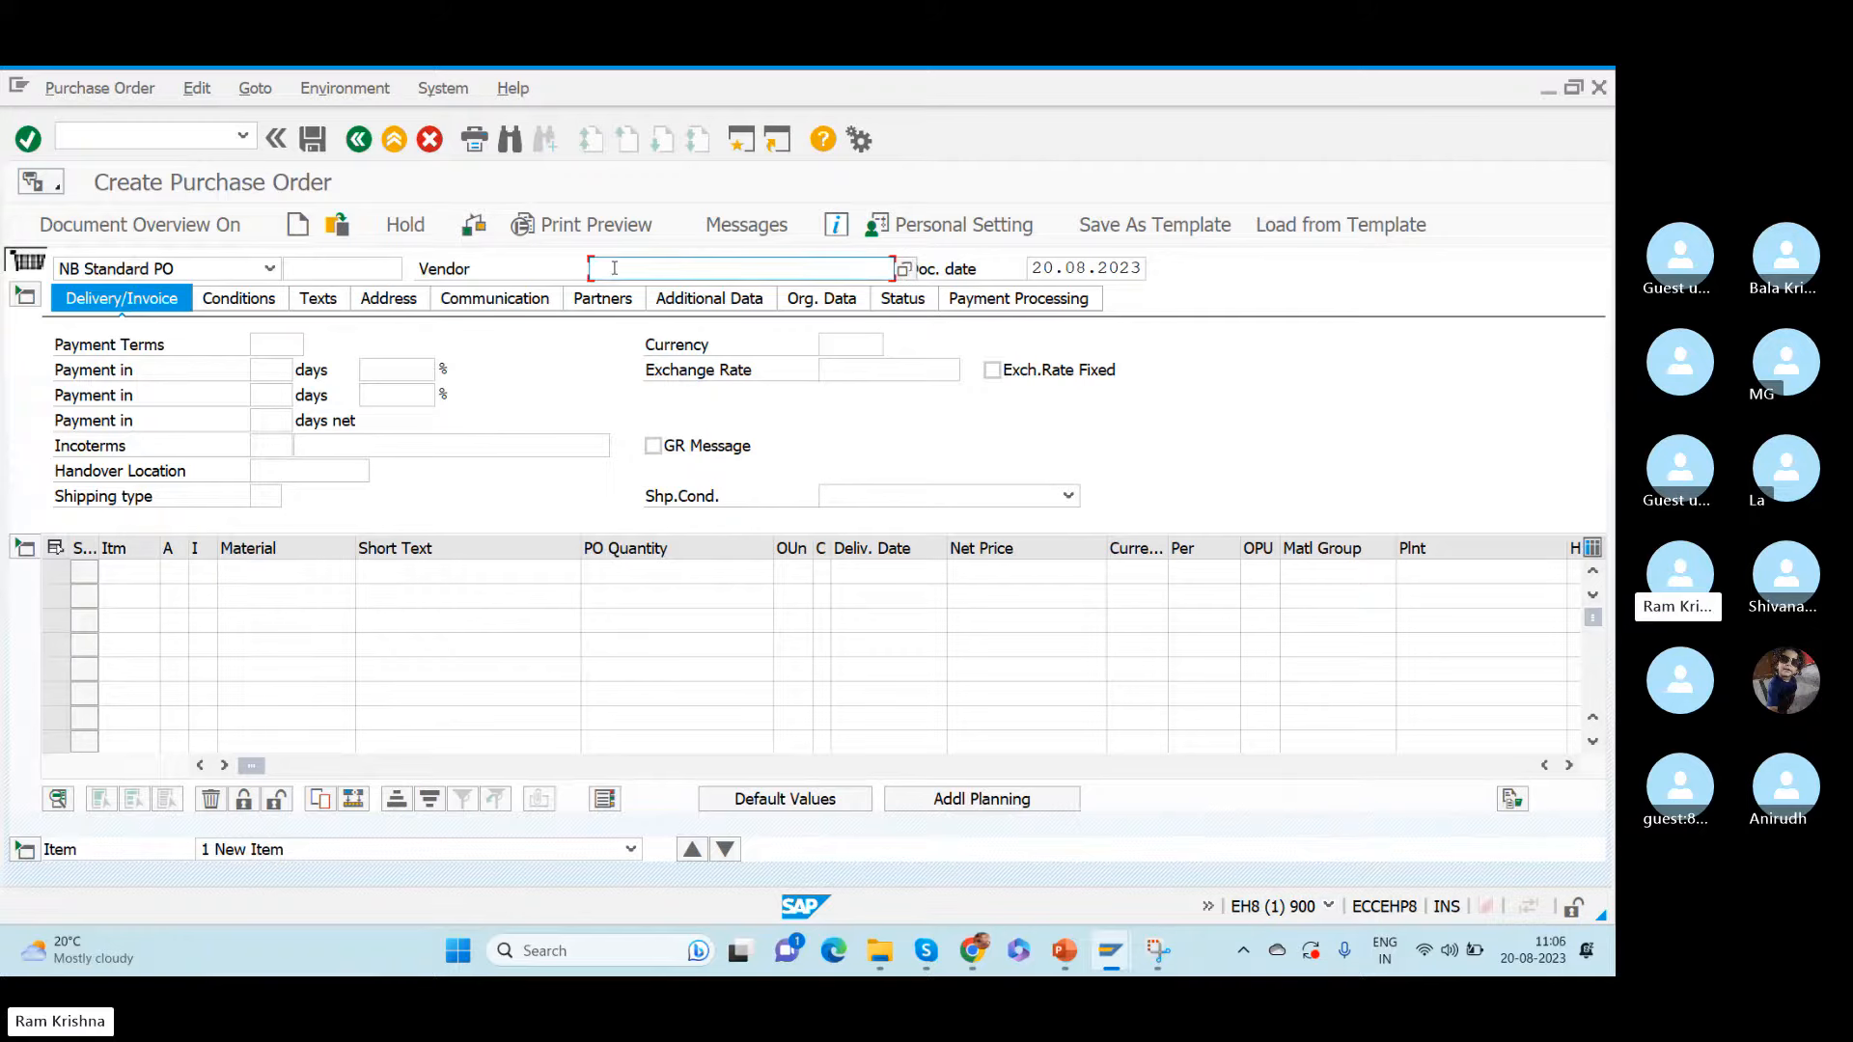
{"action": "key", "text": "alt+Tab"}
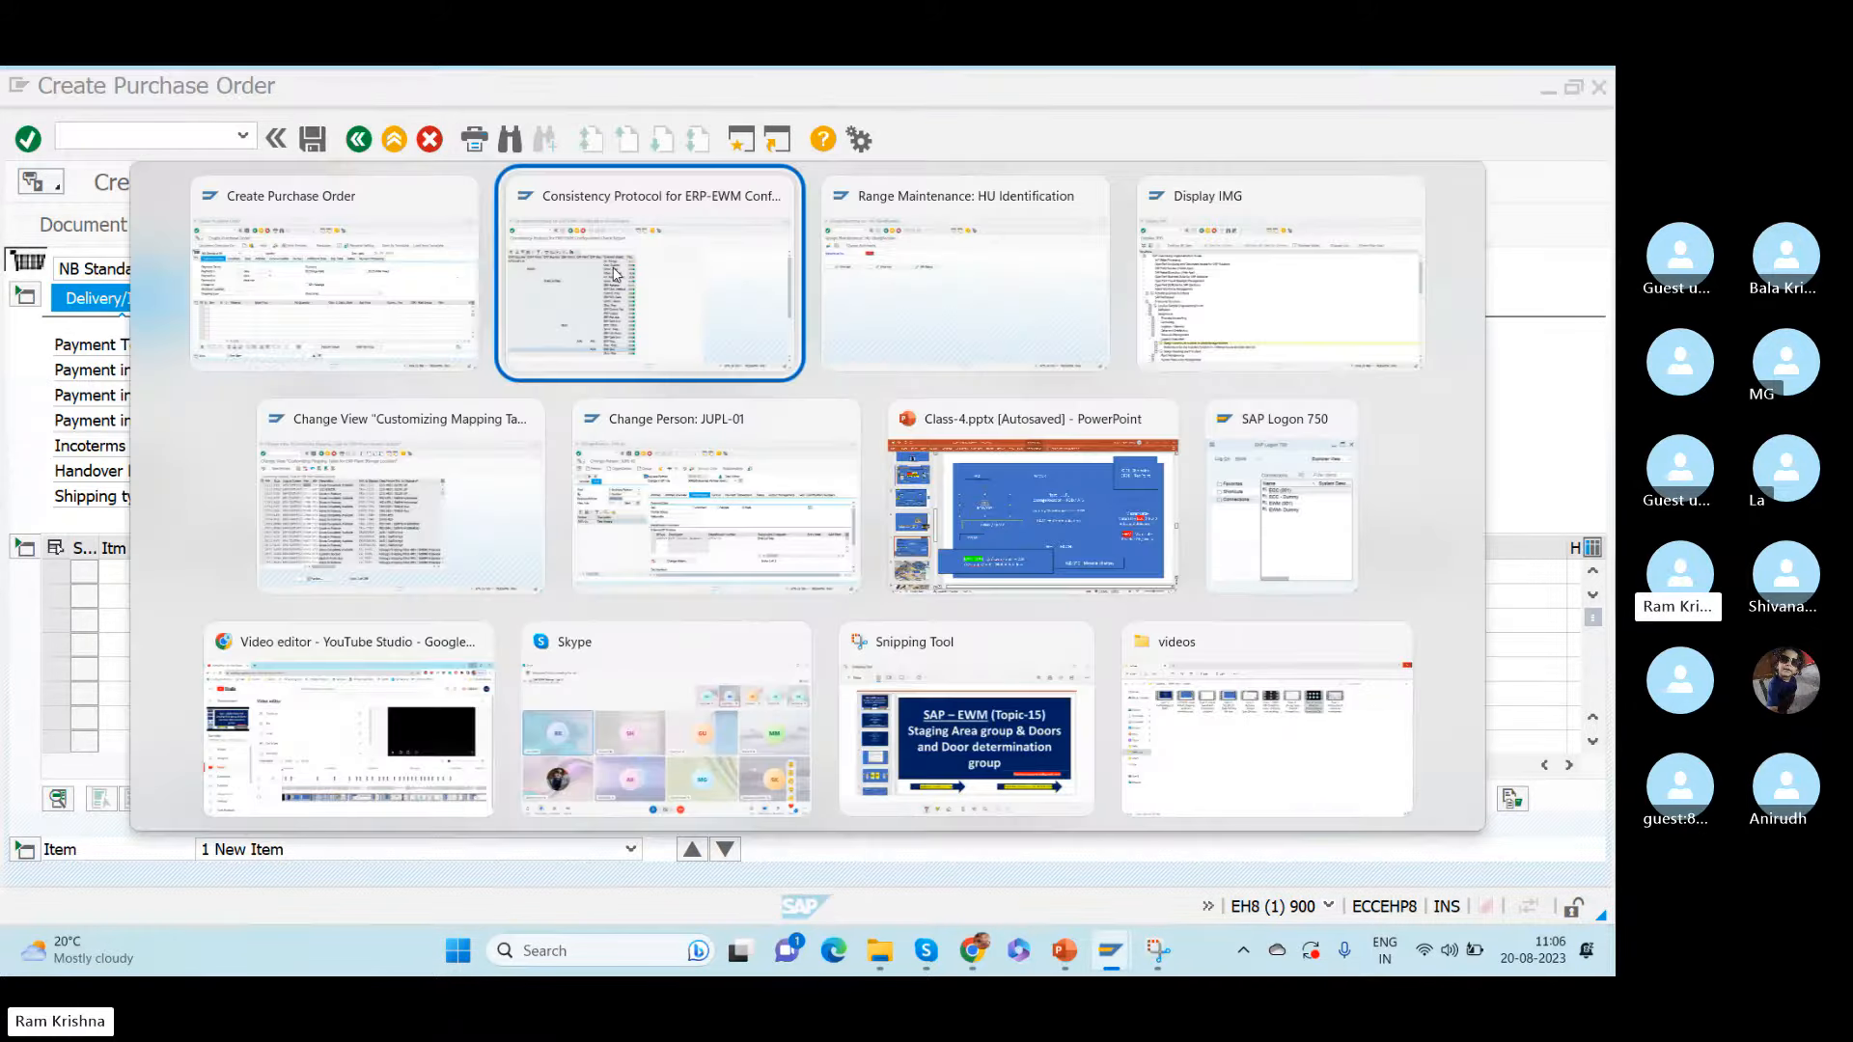
{"action": "key", "text": "alt+Tab"}
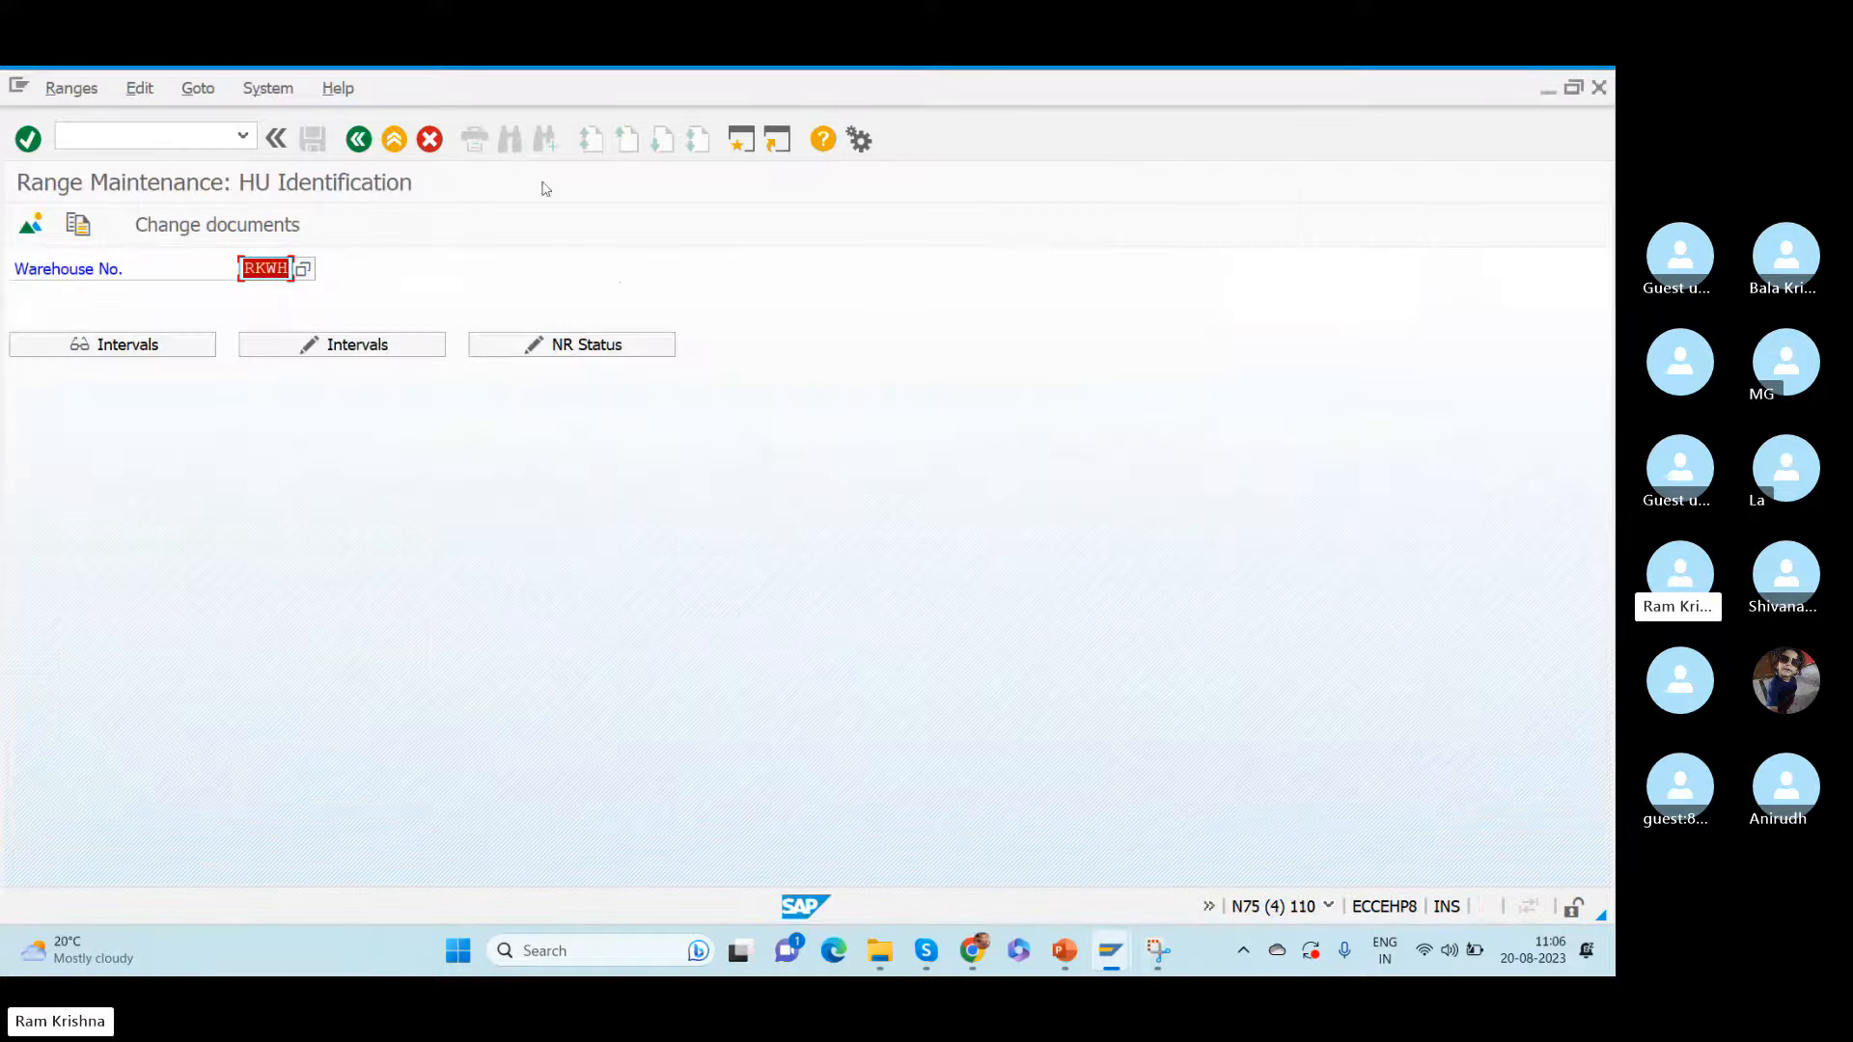
{"action": "left_click", "coordinate": [163, 137]}
{"action": "type", "text": "/ospro"}
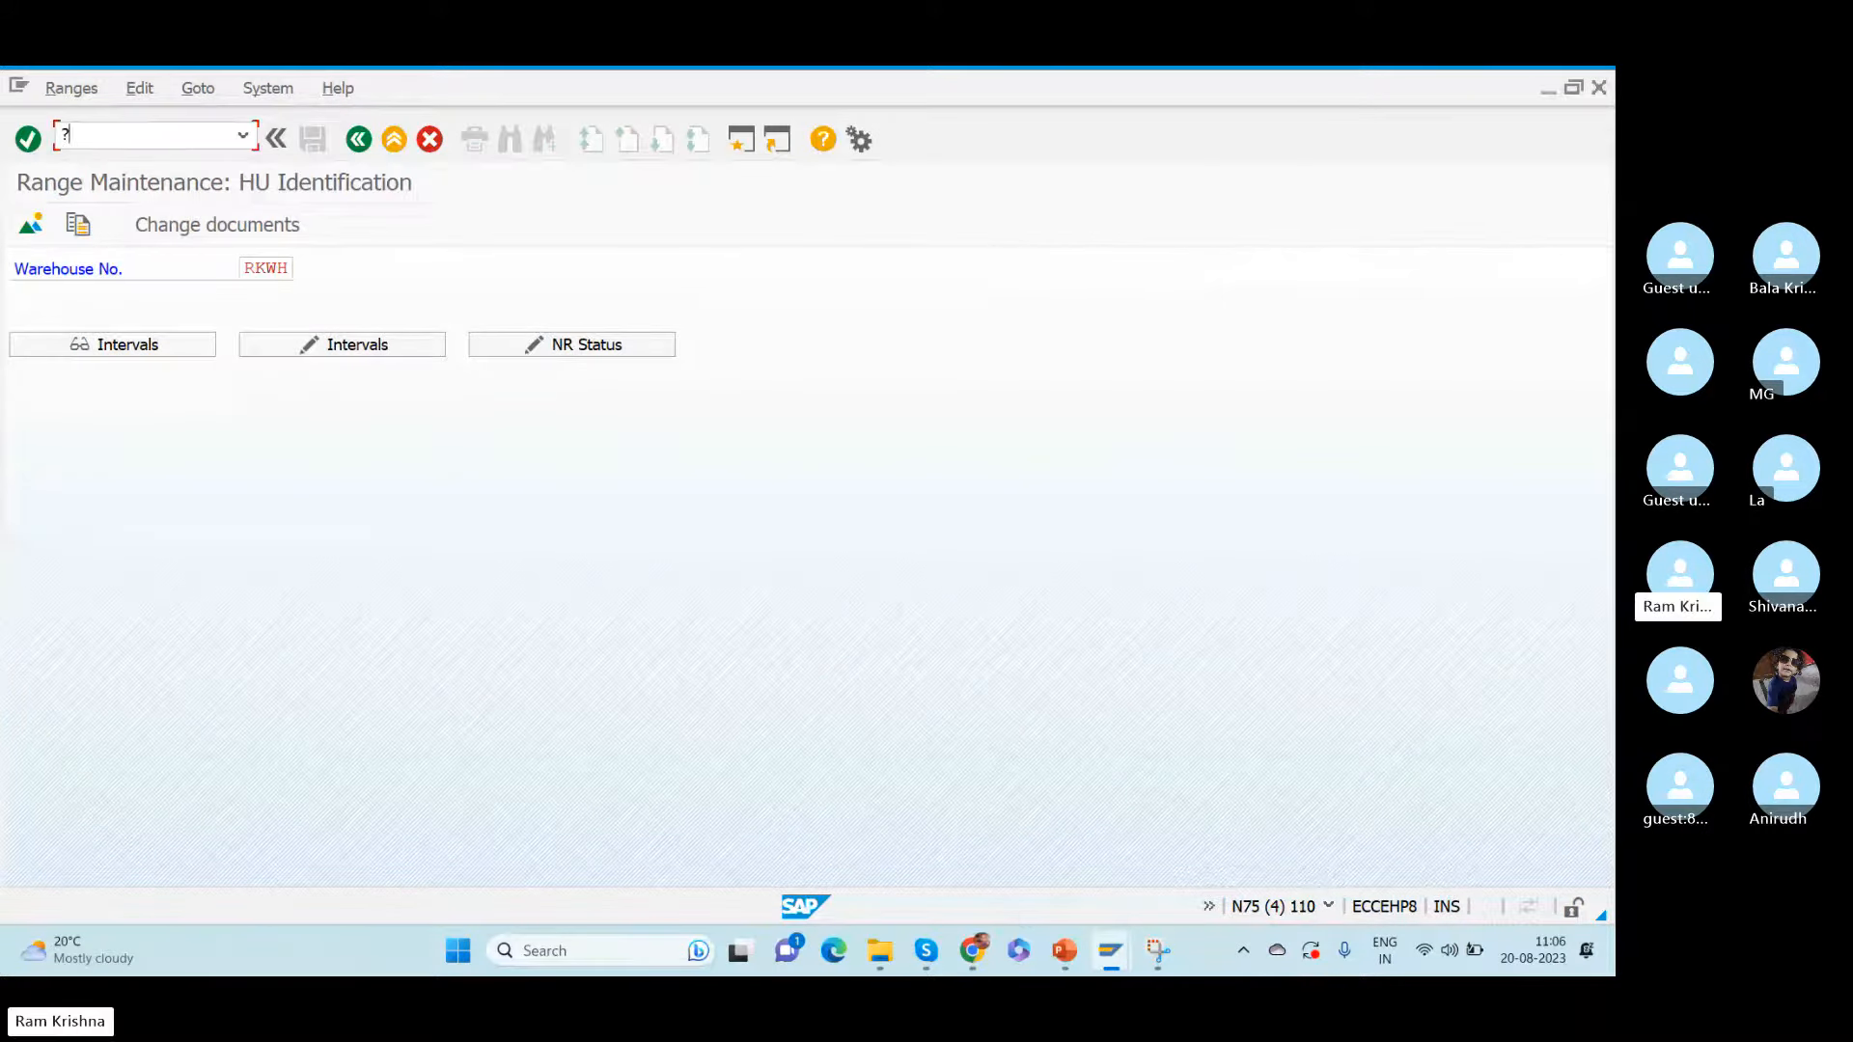
{"action": "key", "text": "Return"}
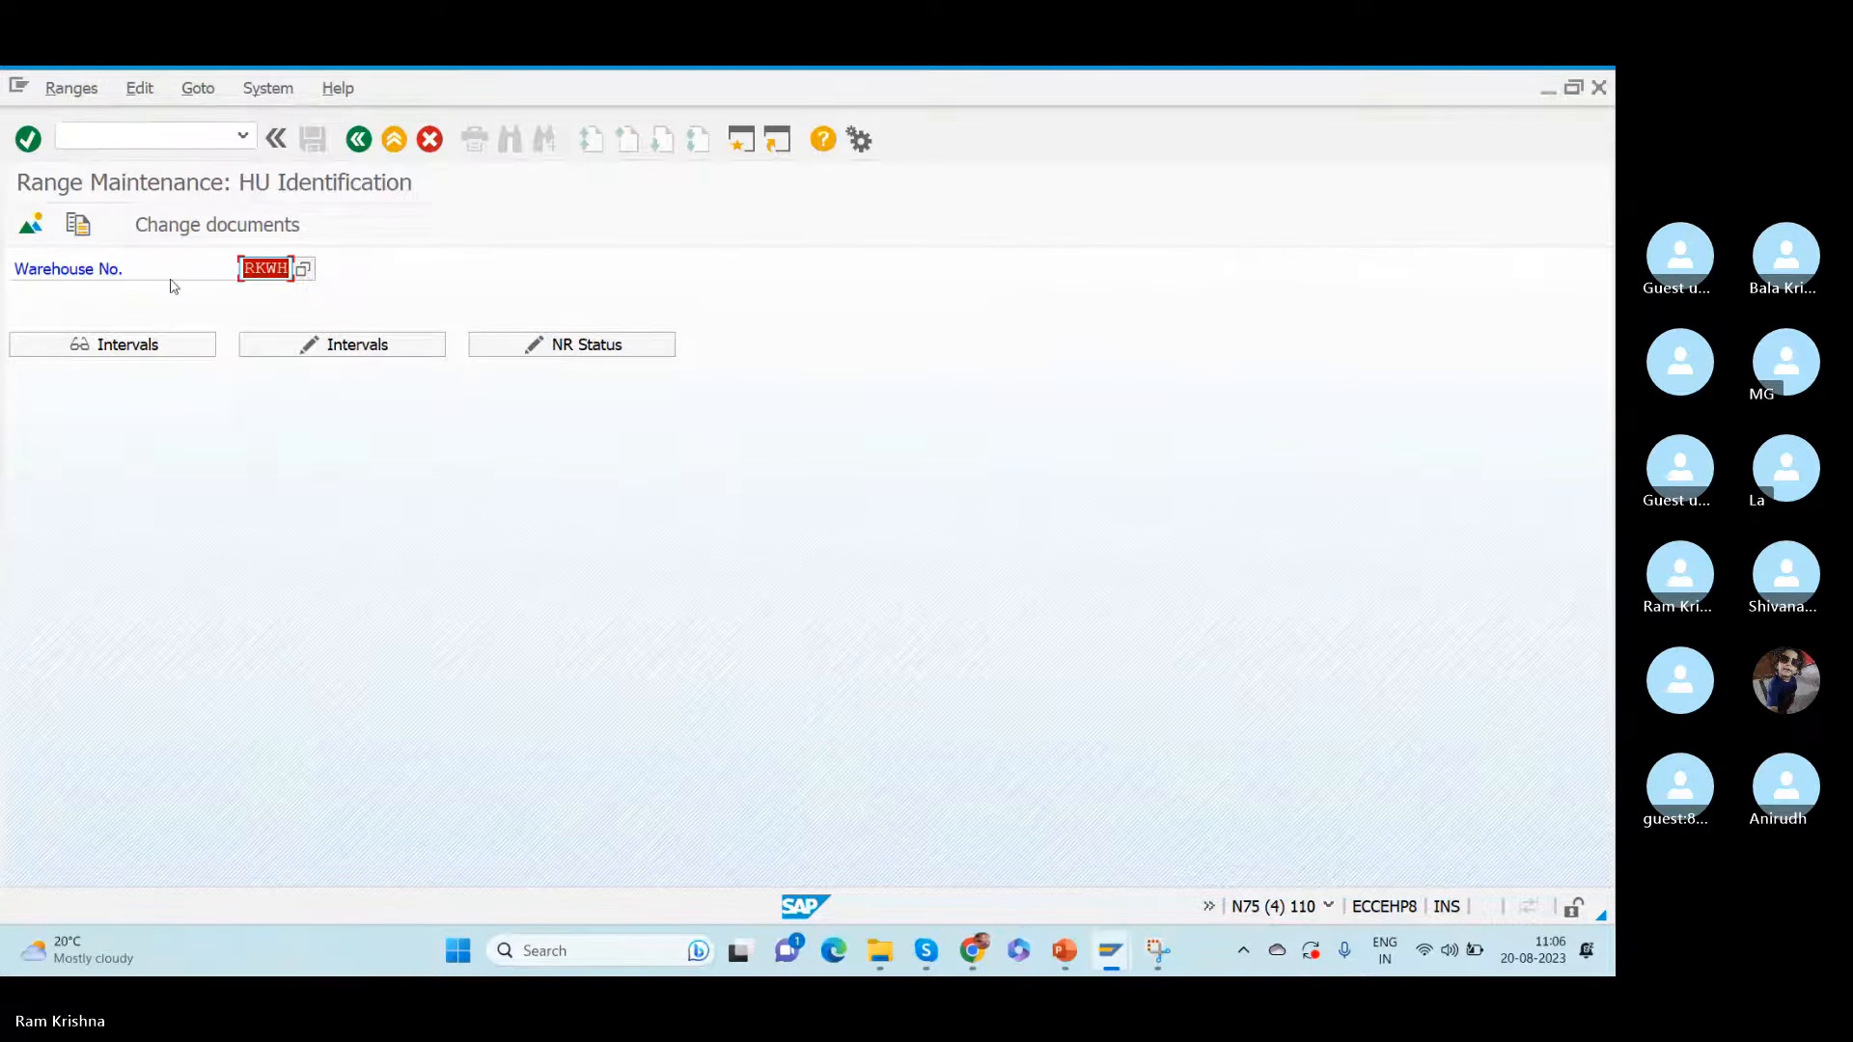
{"action": "left_click", "coordinate": [177, 126]}
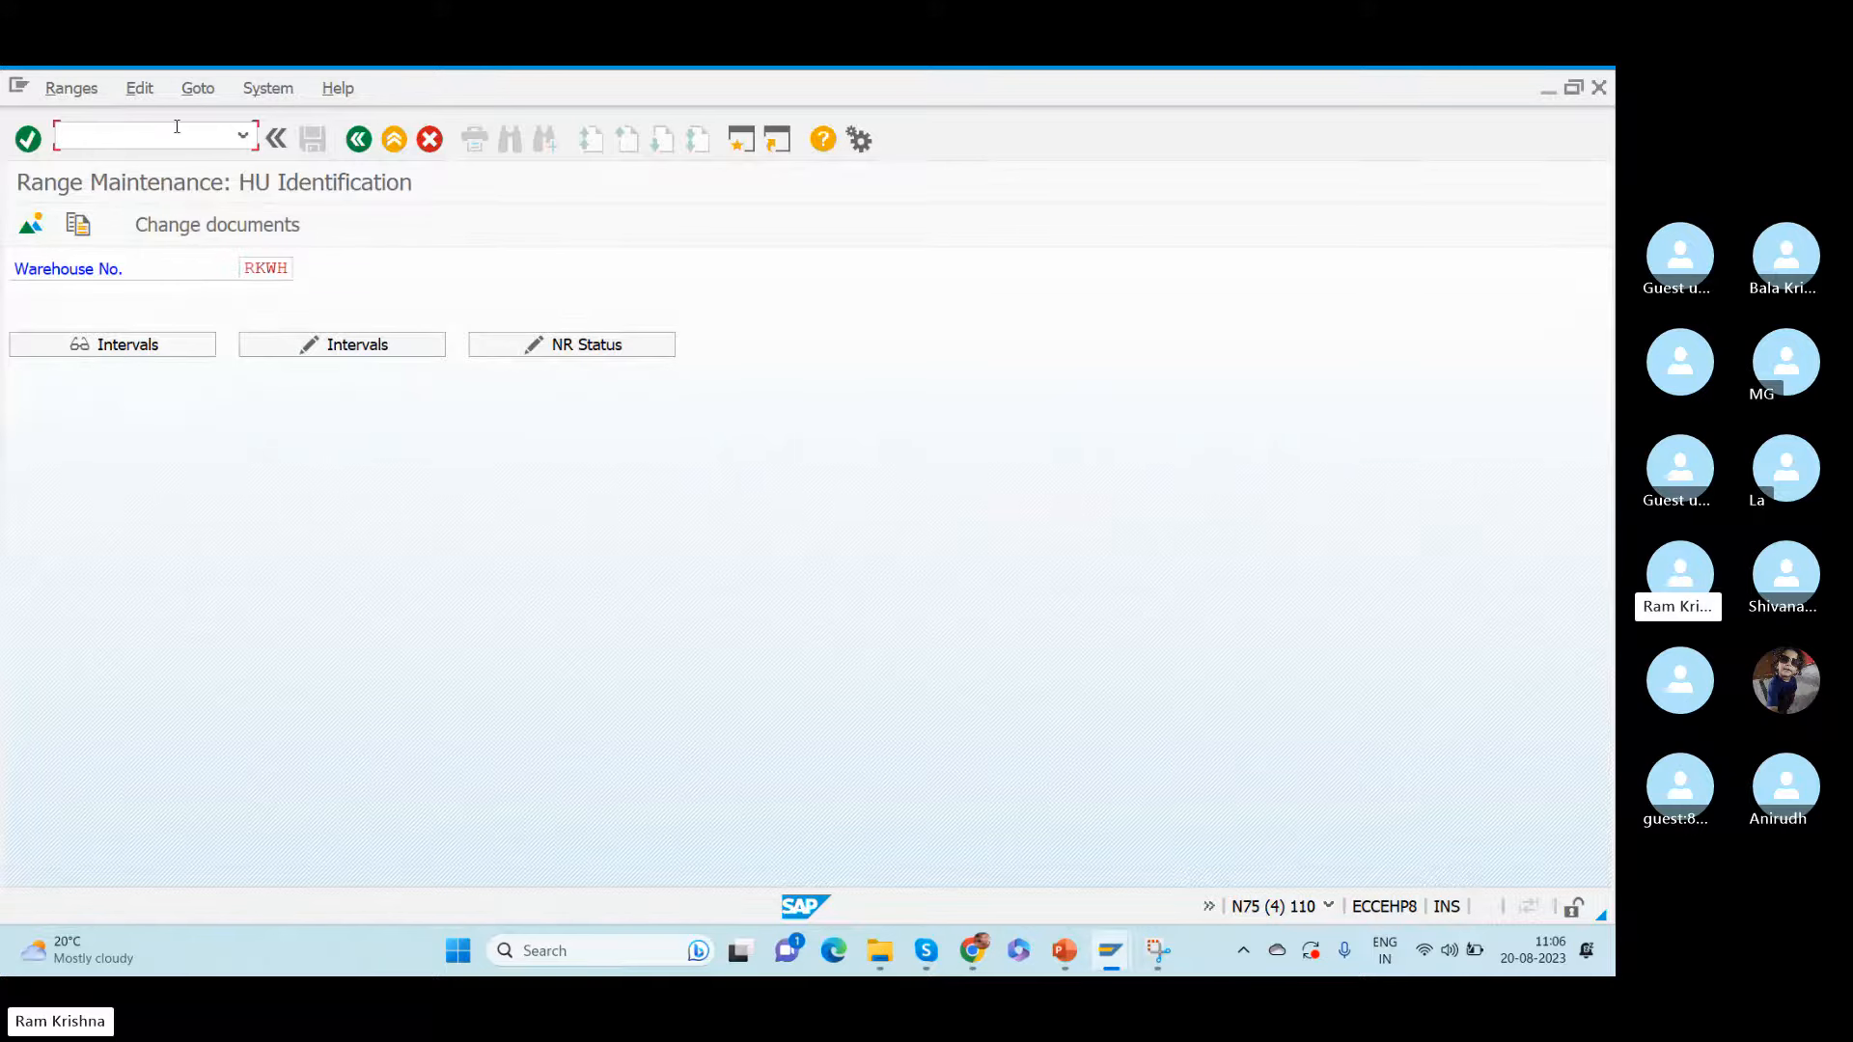
{"action": "type", "text": "/obp"}
{"action": "key", "text": "Return"}
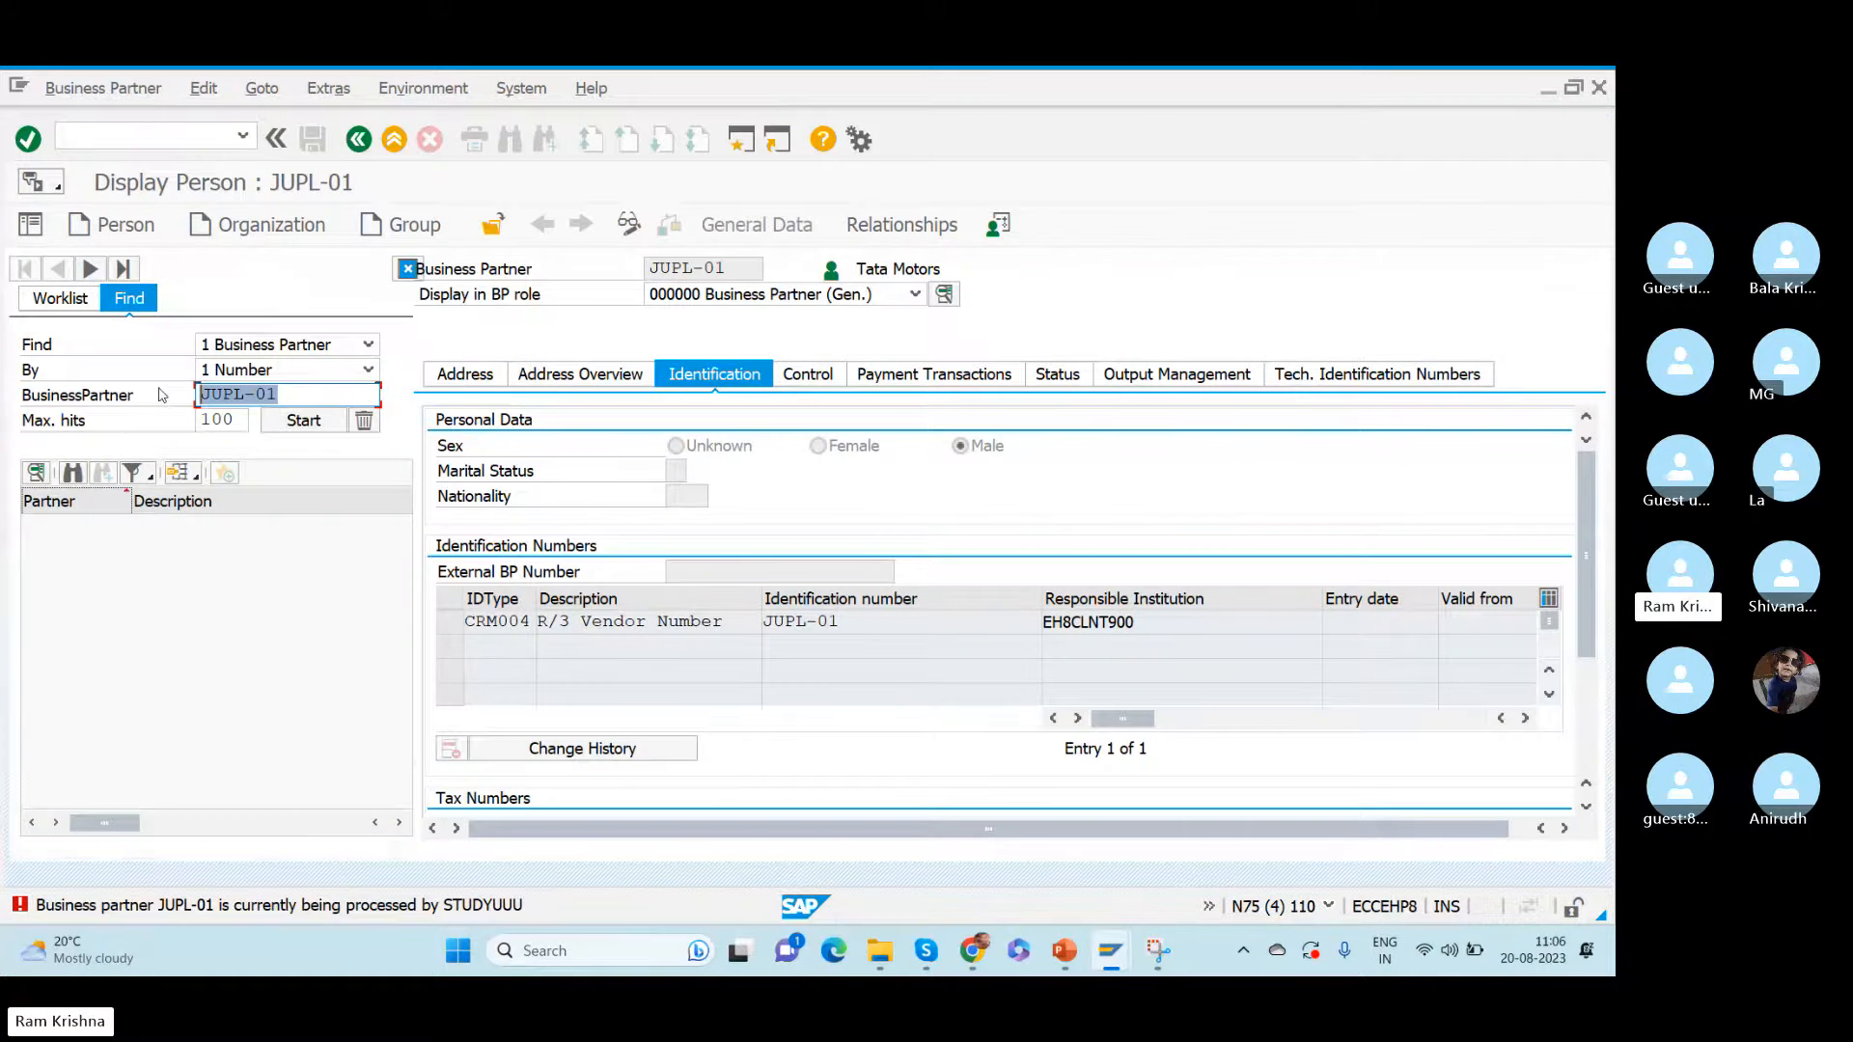
- Copy the number of the displayed Tata Motors business partner into the purchase order's Vendor field
{"action": "left_click", "coordinate": [160, 395]}
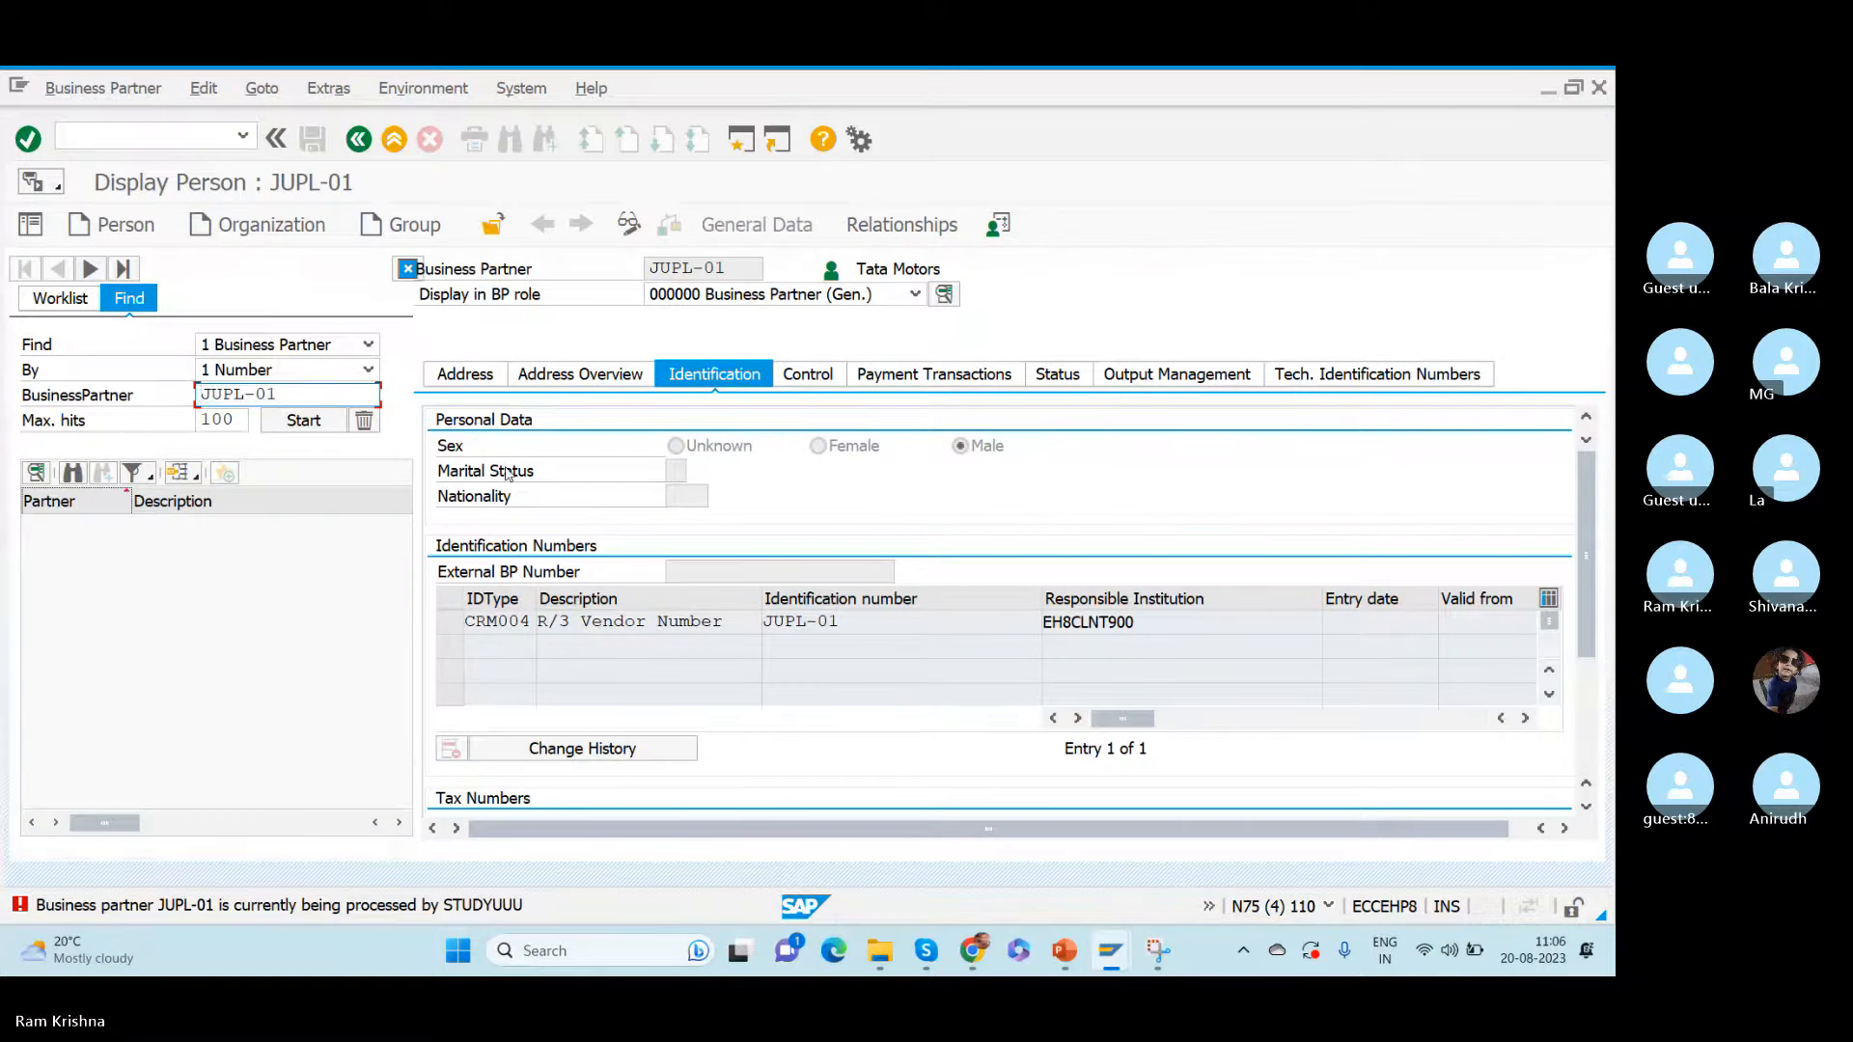
{"action": "key", "text": "alt+Tab"}
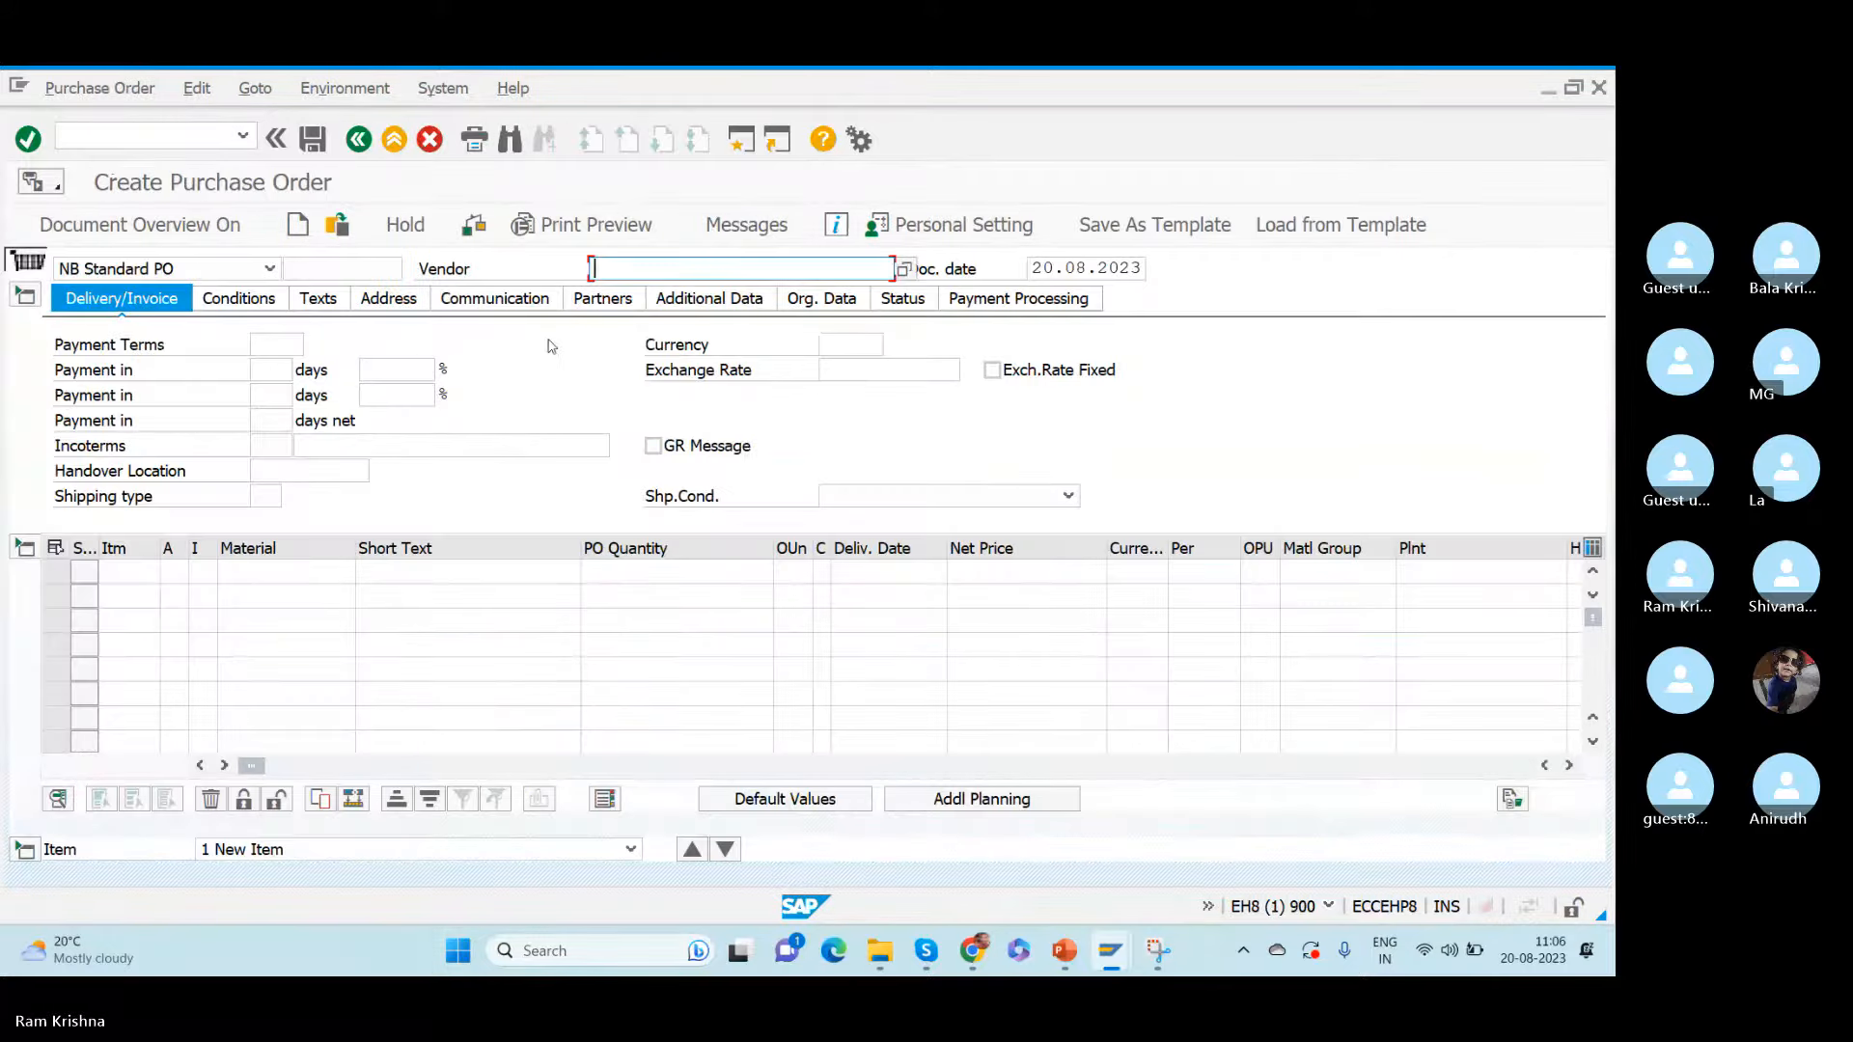
{"action": "type", "text": "JUPL-01"}
{"action": "left_click_drag", "start_coordinate": [658, 271], "coordinate": [507, 257]}
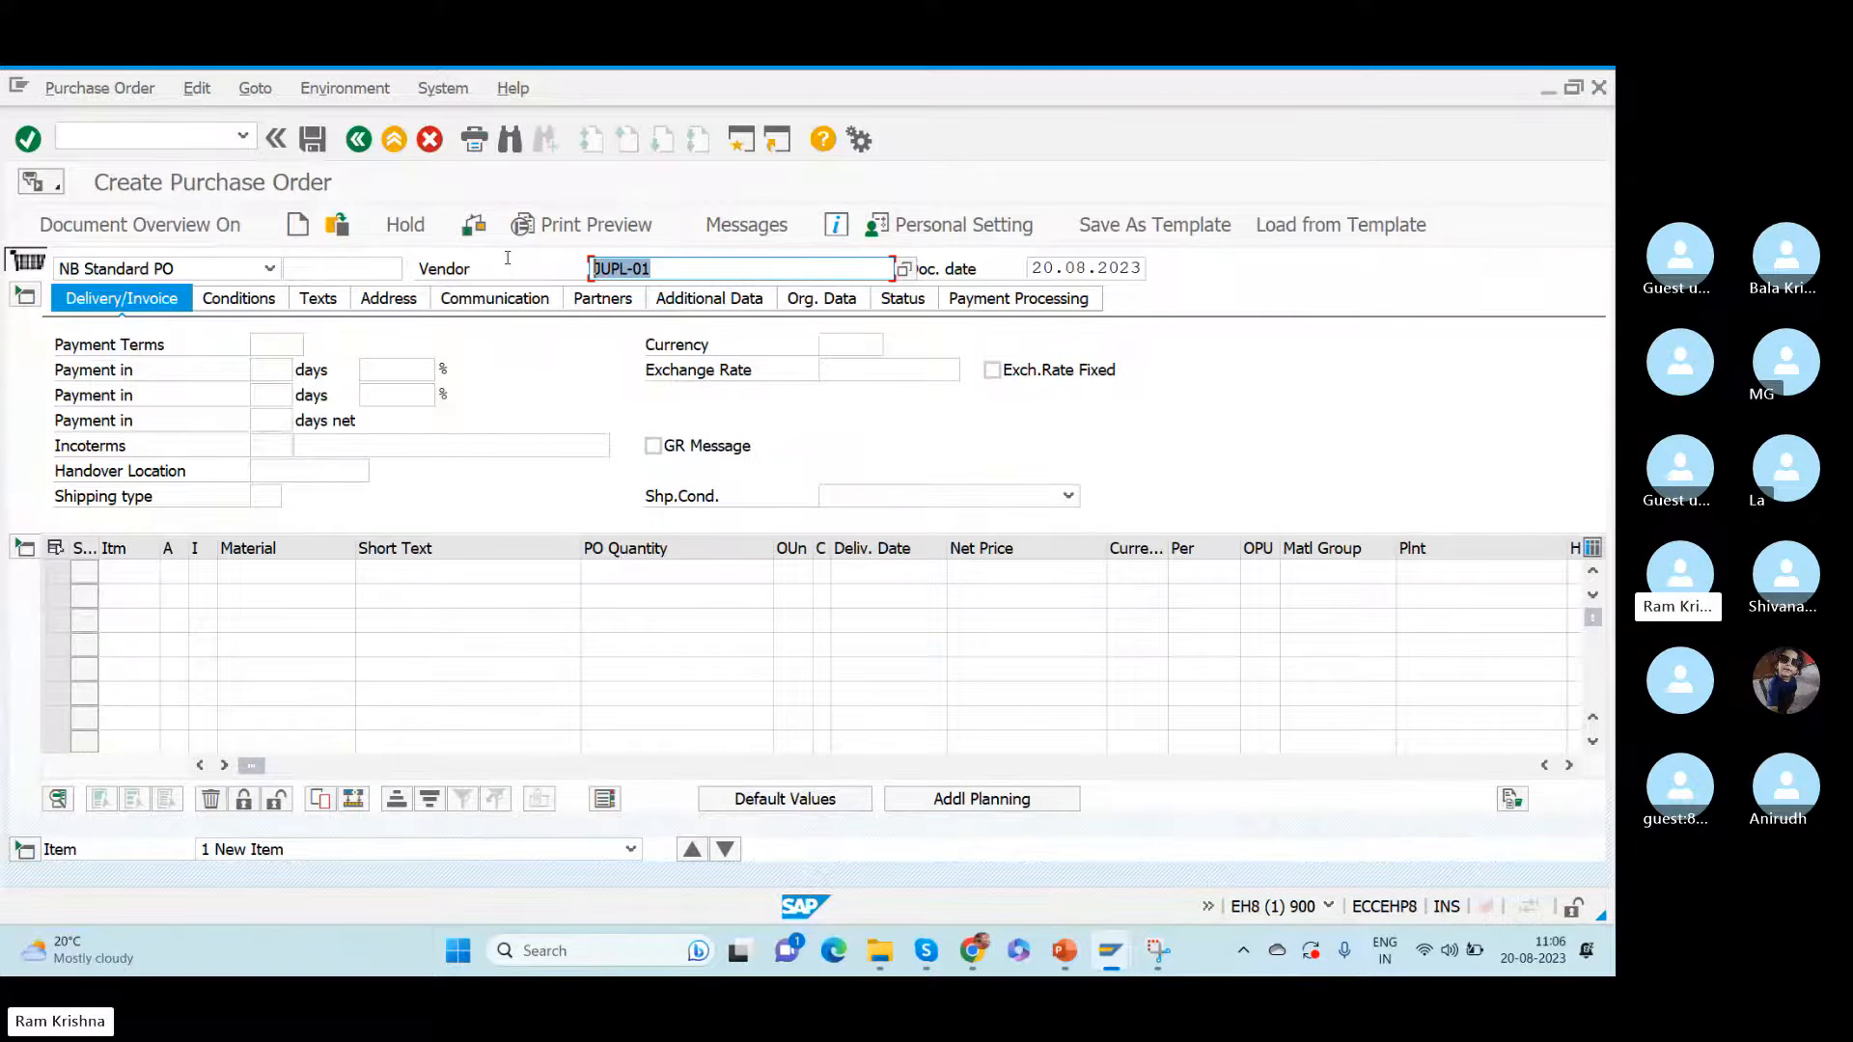
- Open the material creation transaction in a new session with /omm01
{"action": "left_click", "coordinate": [255, 576]}
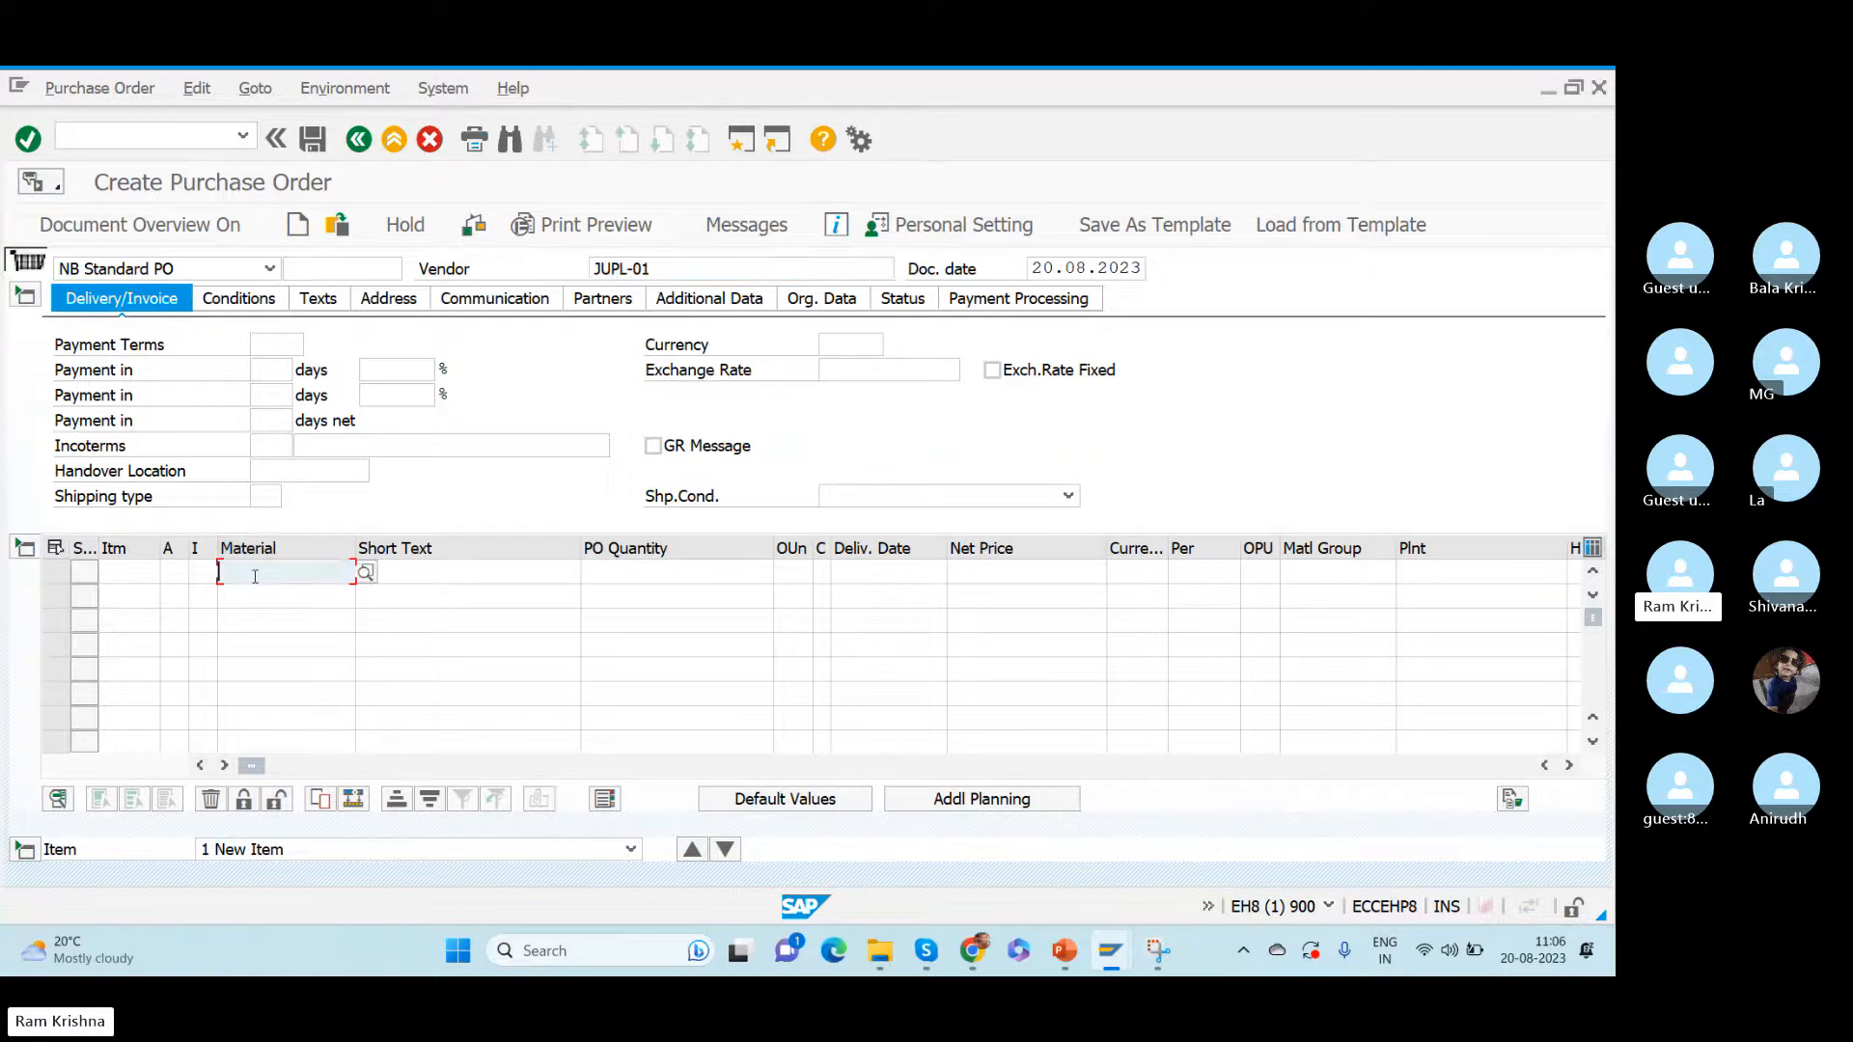
{"action": "left_click", "coordinate": [137, 135]}
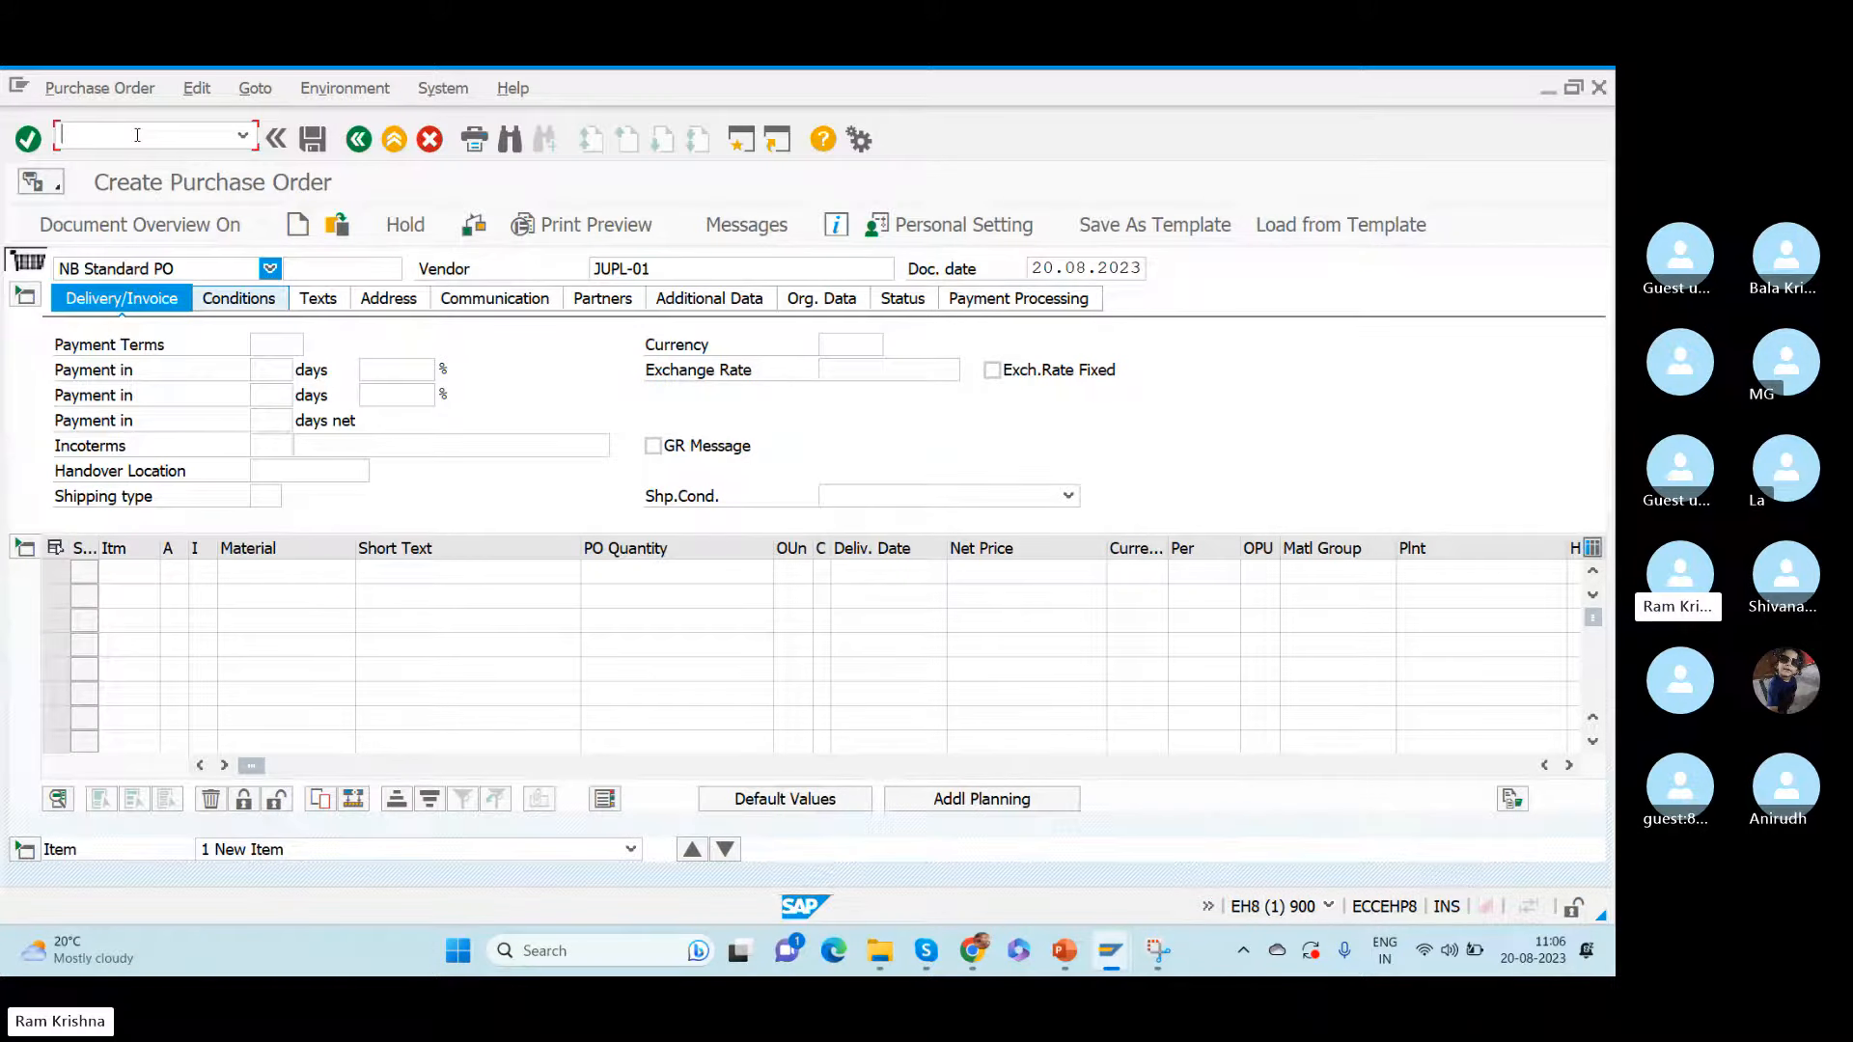
{"action": "type", "text": "\\n"}
{"action": "key", "text": "BackSpace"}
{"action": "key", "text": "BackSpace"}
{"action": "type", "text": "/omm01"}
{"action": "key", "text": "Return"}
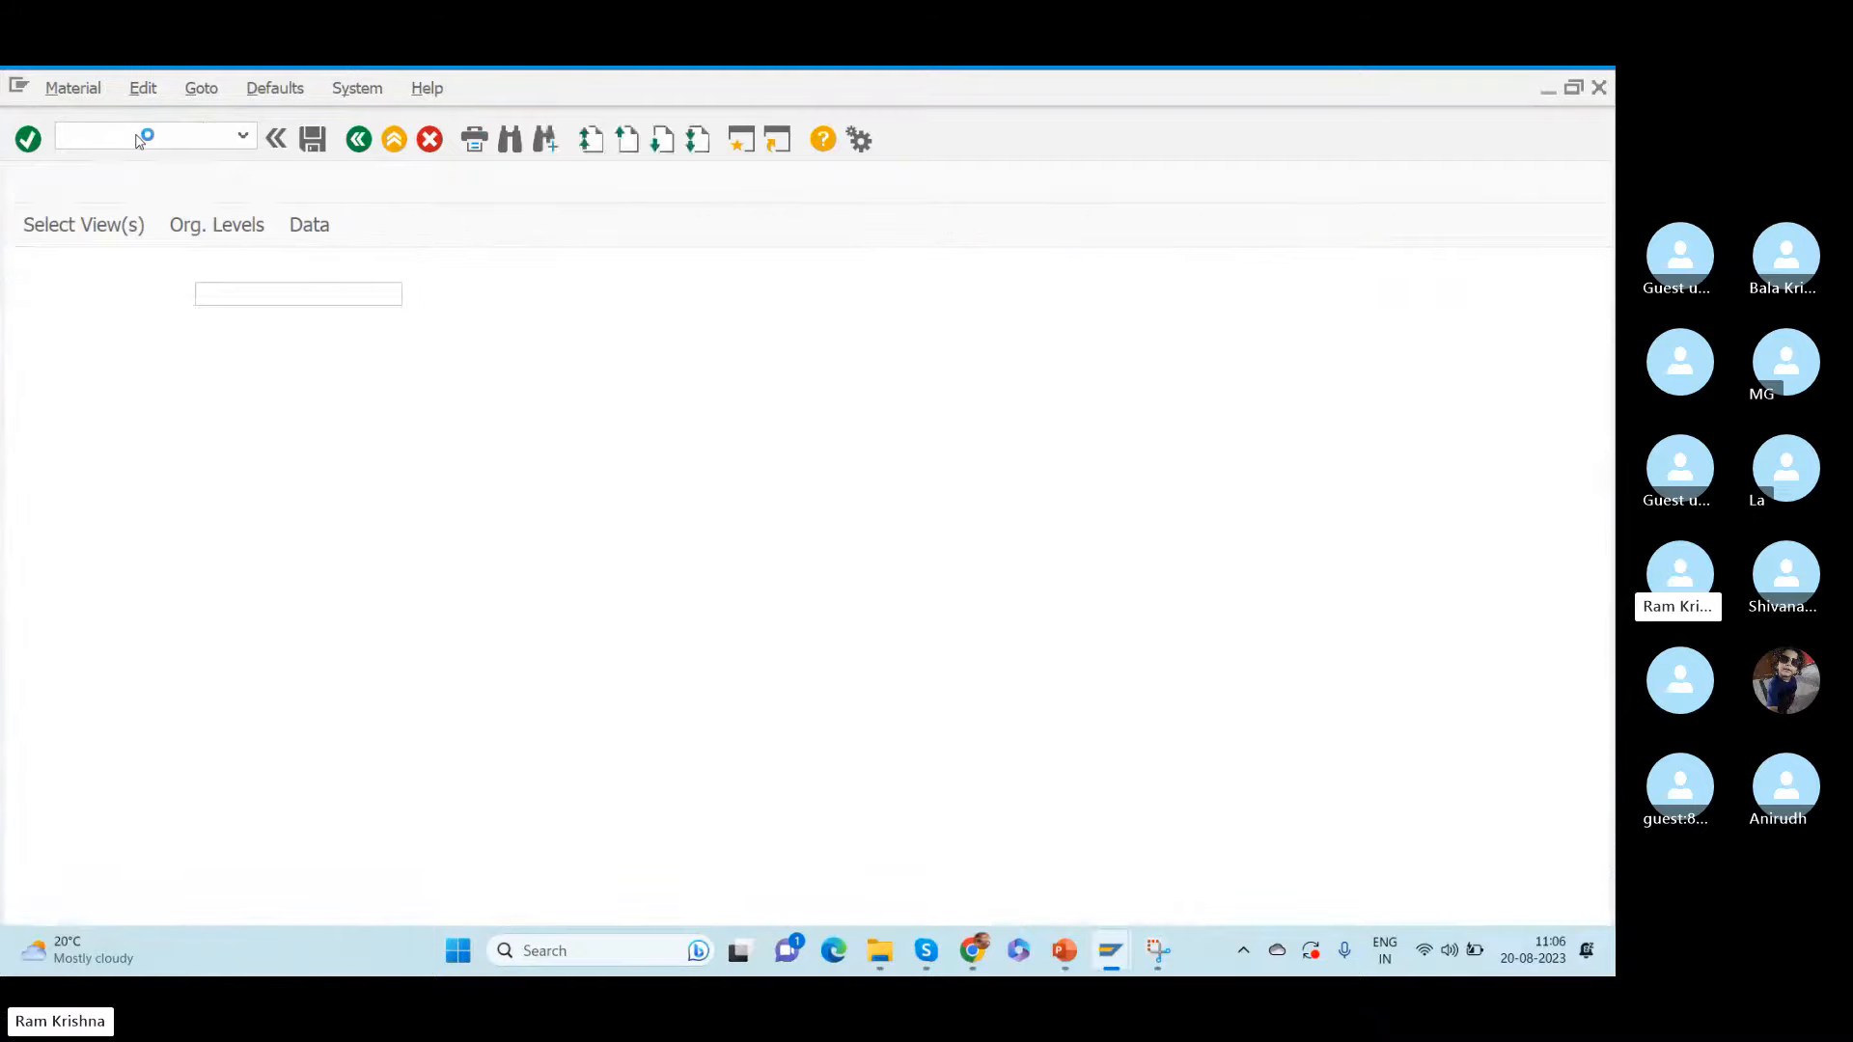
- Set the industry sector to M Mechanical Engineering and the material type to ROHZ Alms raw material, and proceed to view selection
{"action": "key", "text": "Tab"}
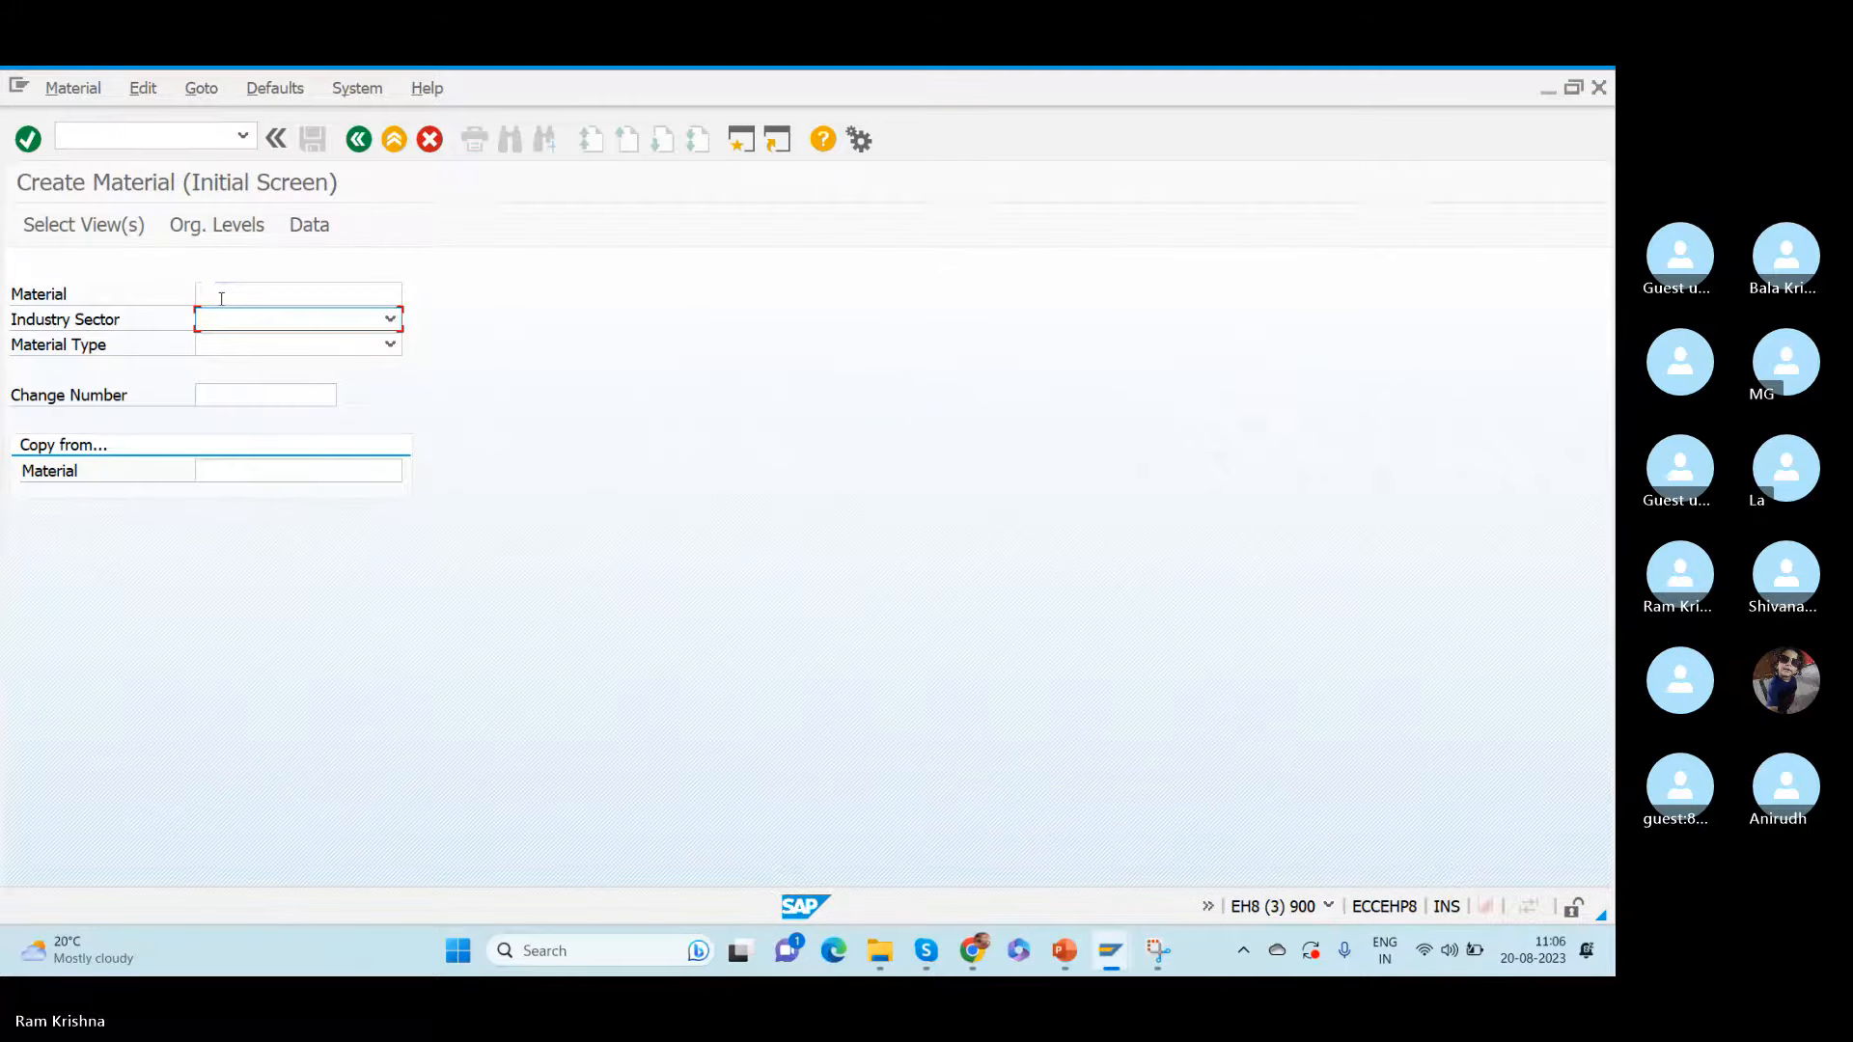
{"action": "type", "text": "m"}
{"action": "key", "text": "Tab"}
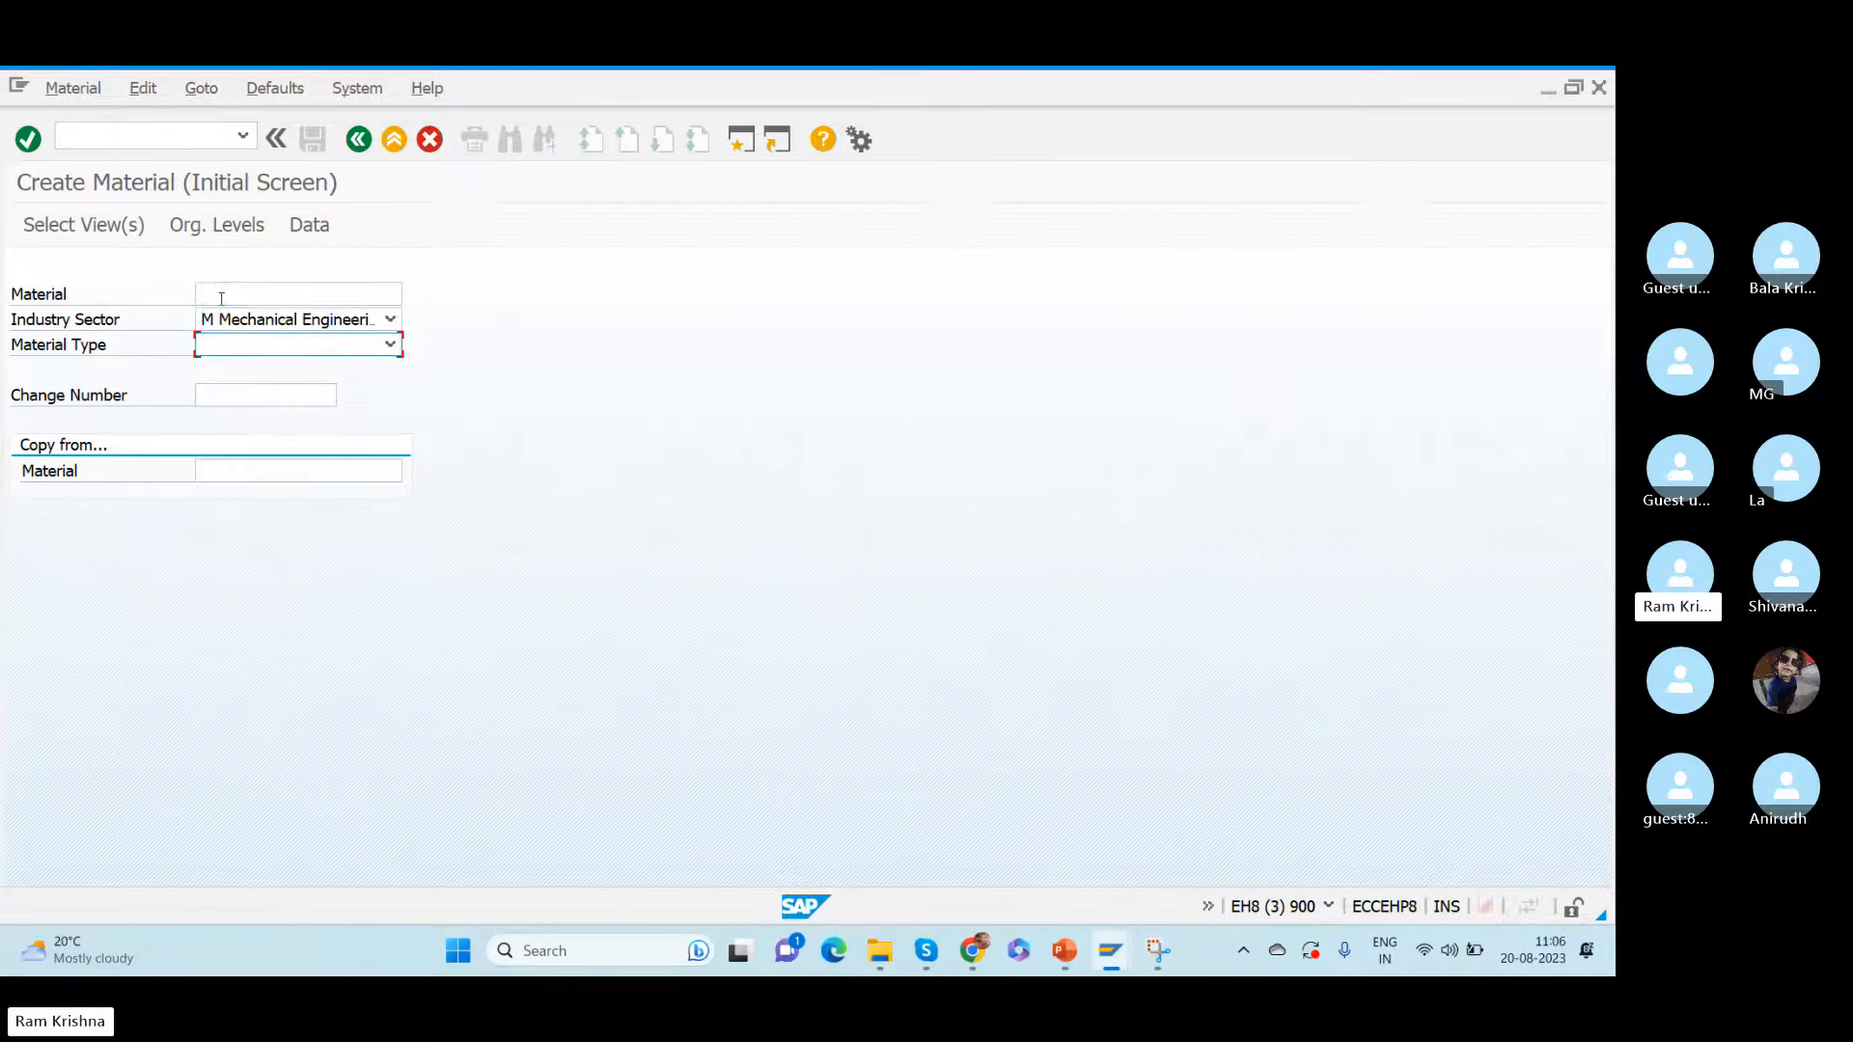
{"action": "type", "text": "roh"}
{"action": "key", "text": "Return"}
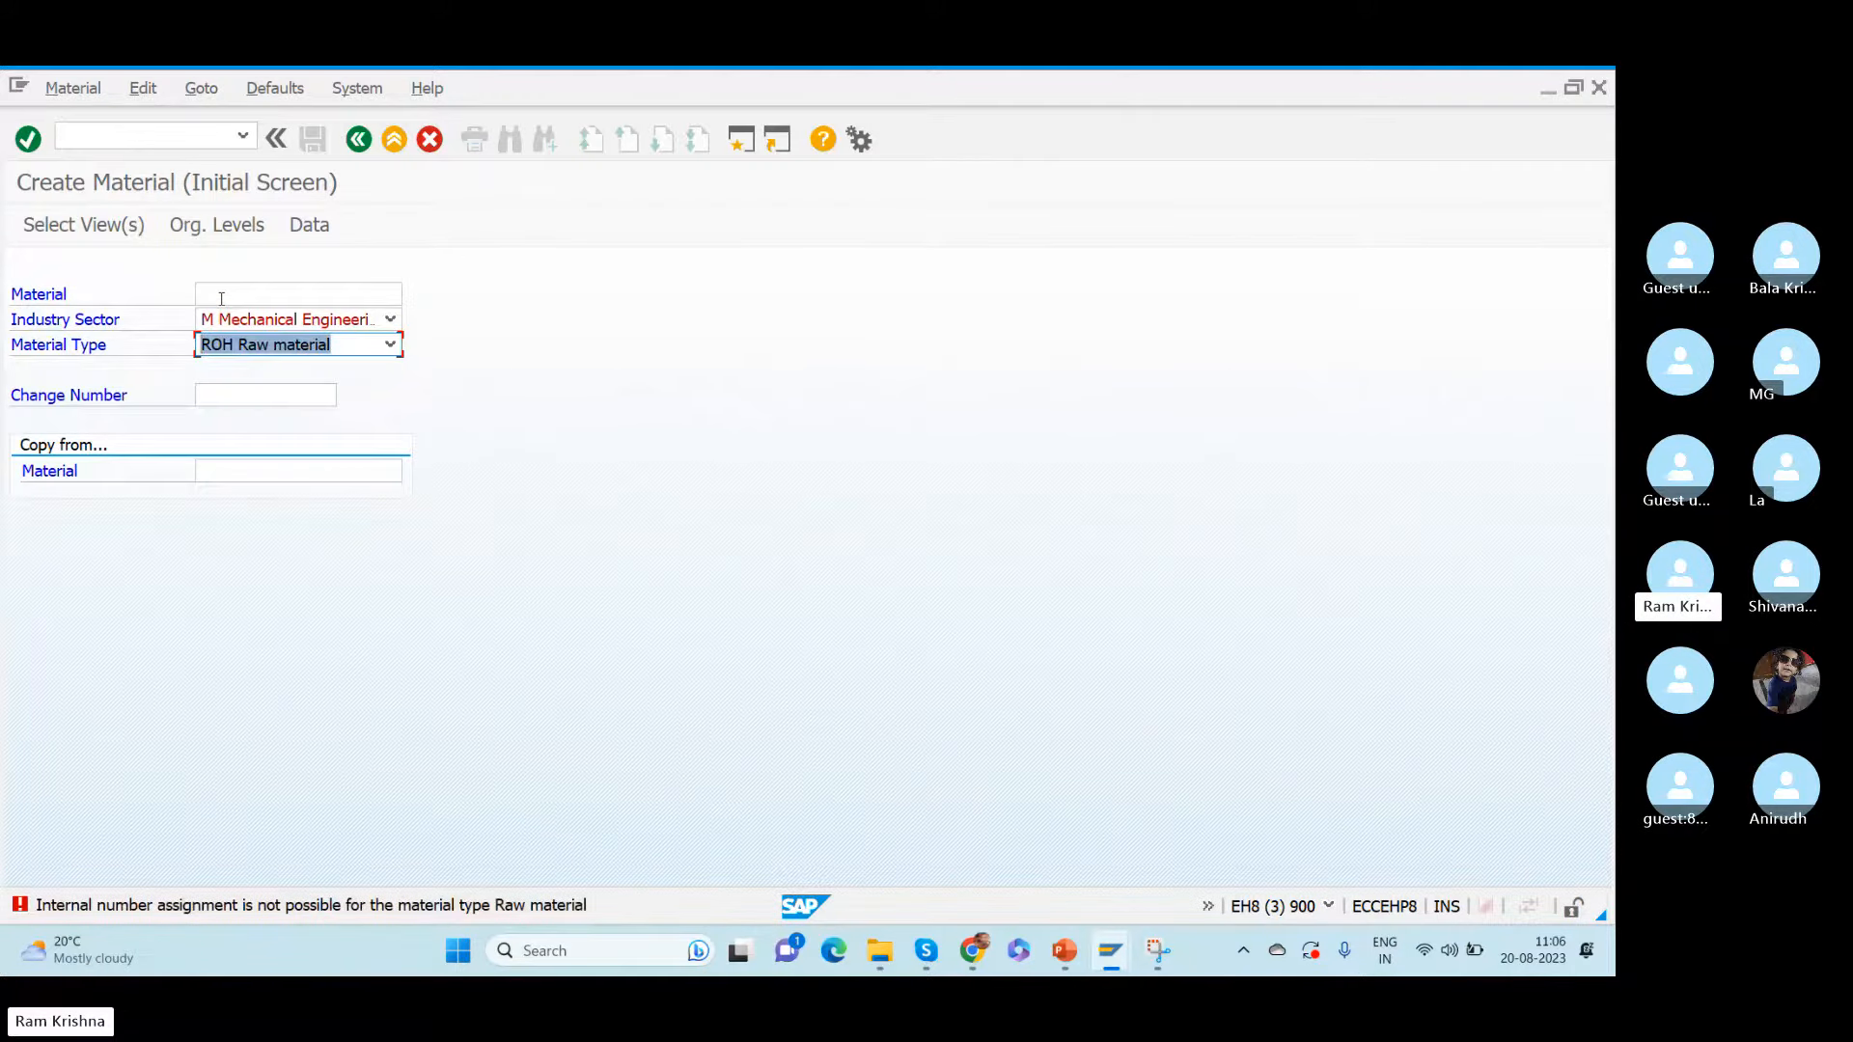
{"action": "left_click", "coordinate": [288, 349]}
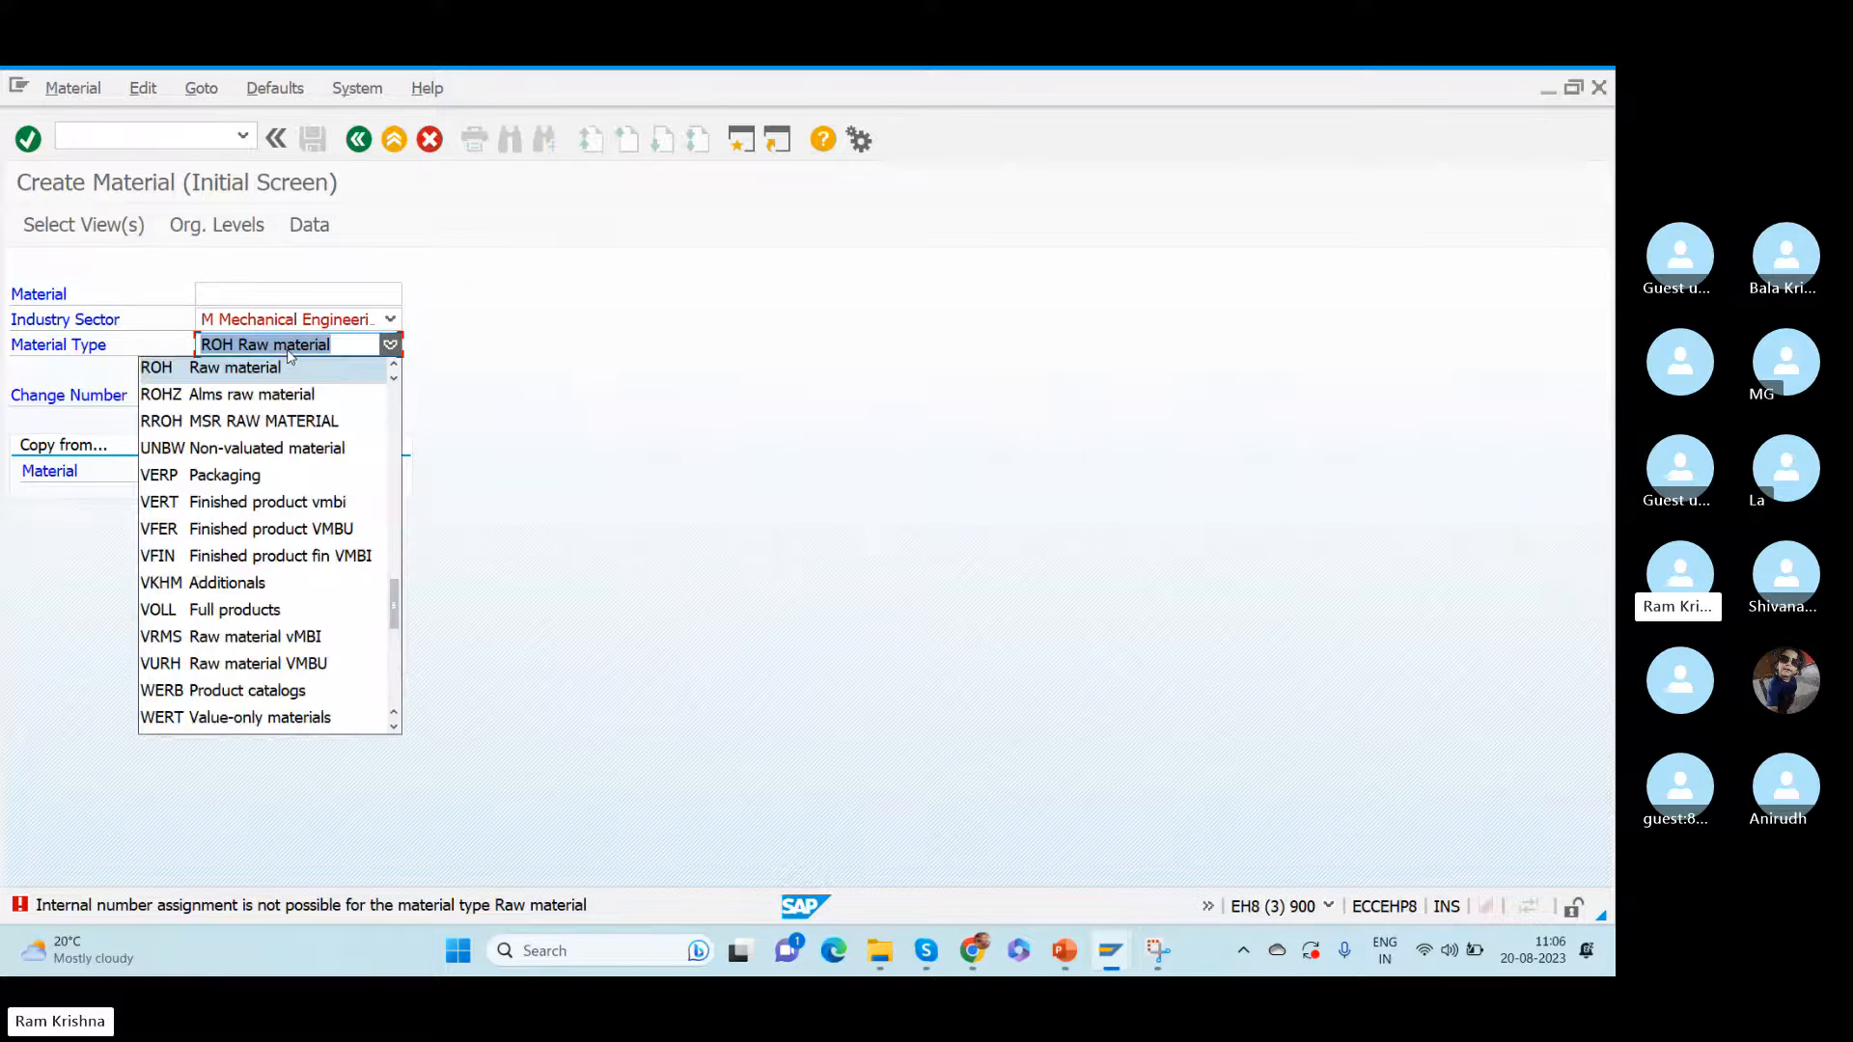
{"action": "left_click", "coordinate": [236, 394]}
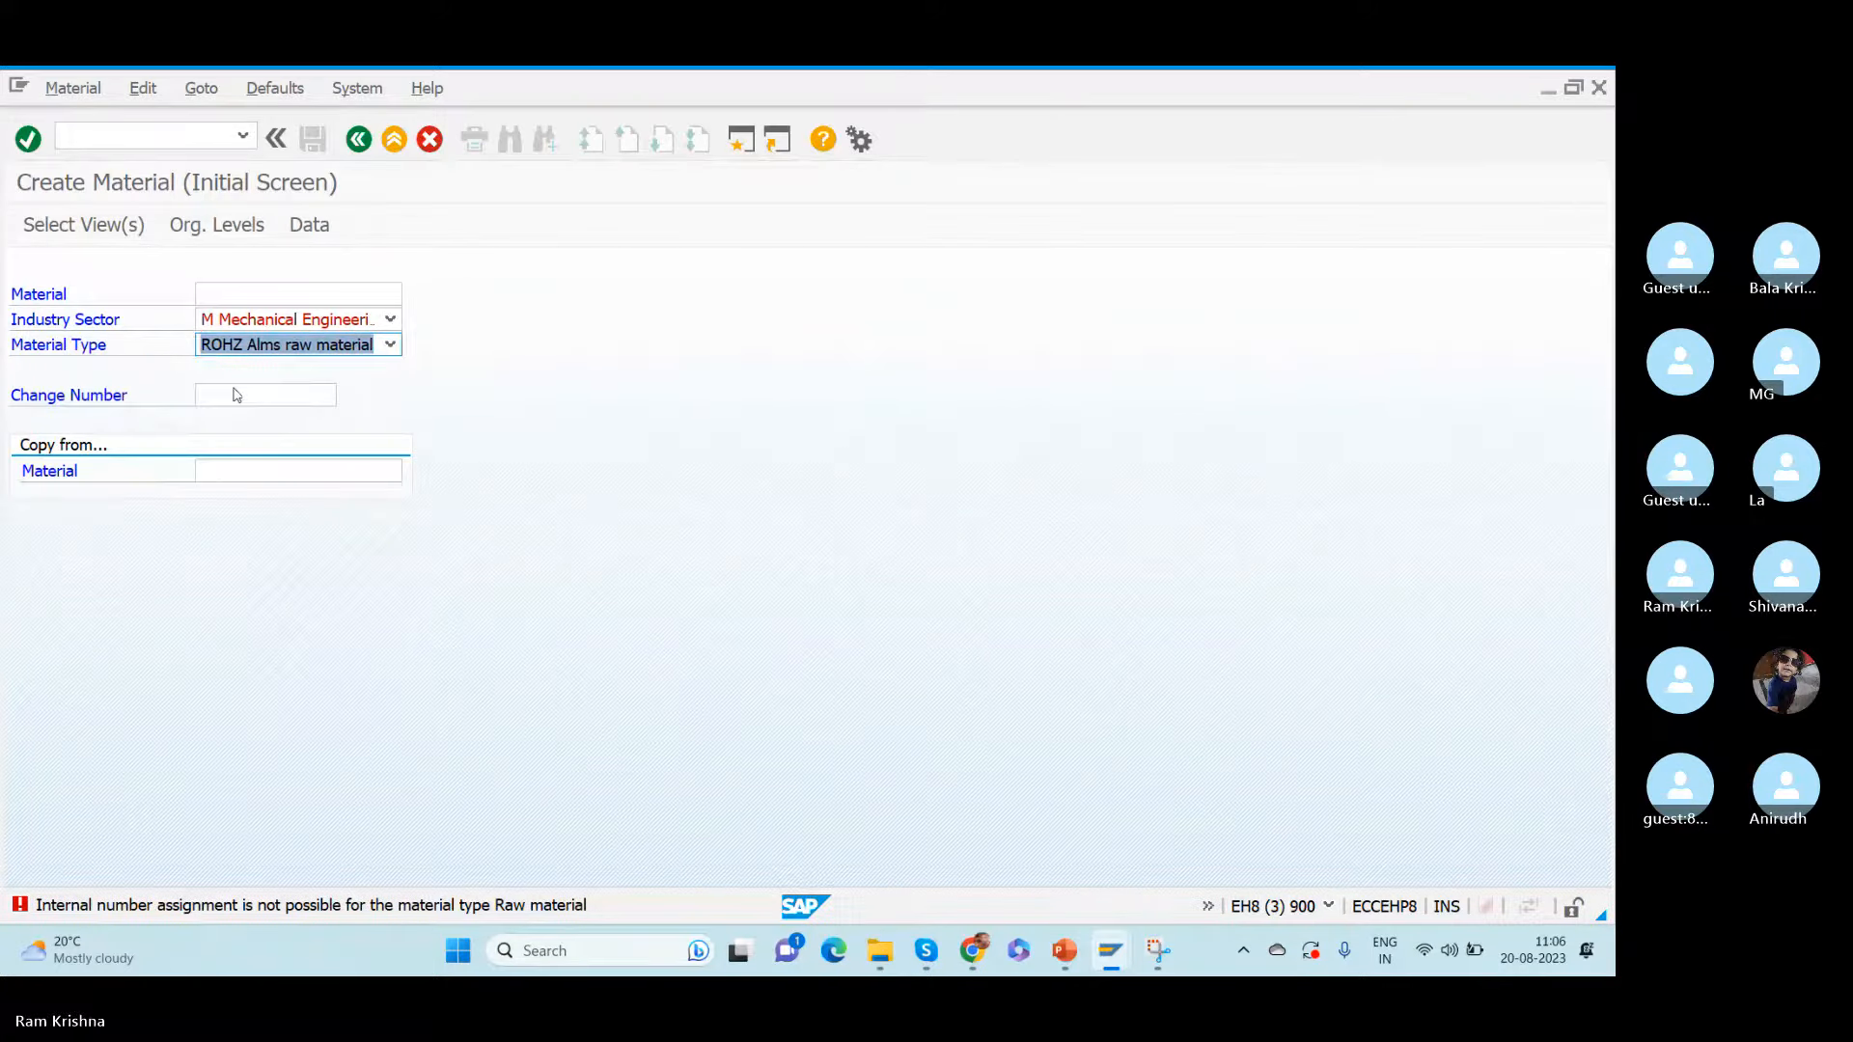
{"action": "key", "text": "Return"}
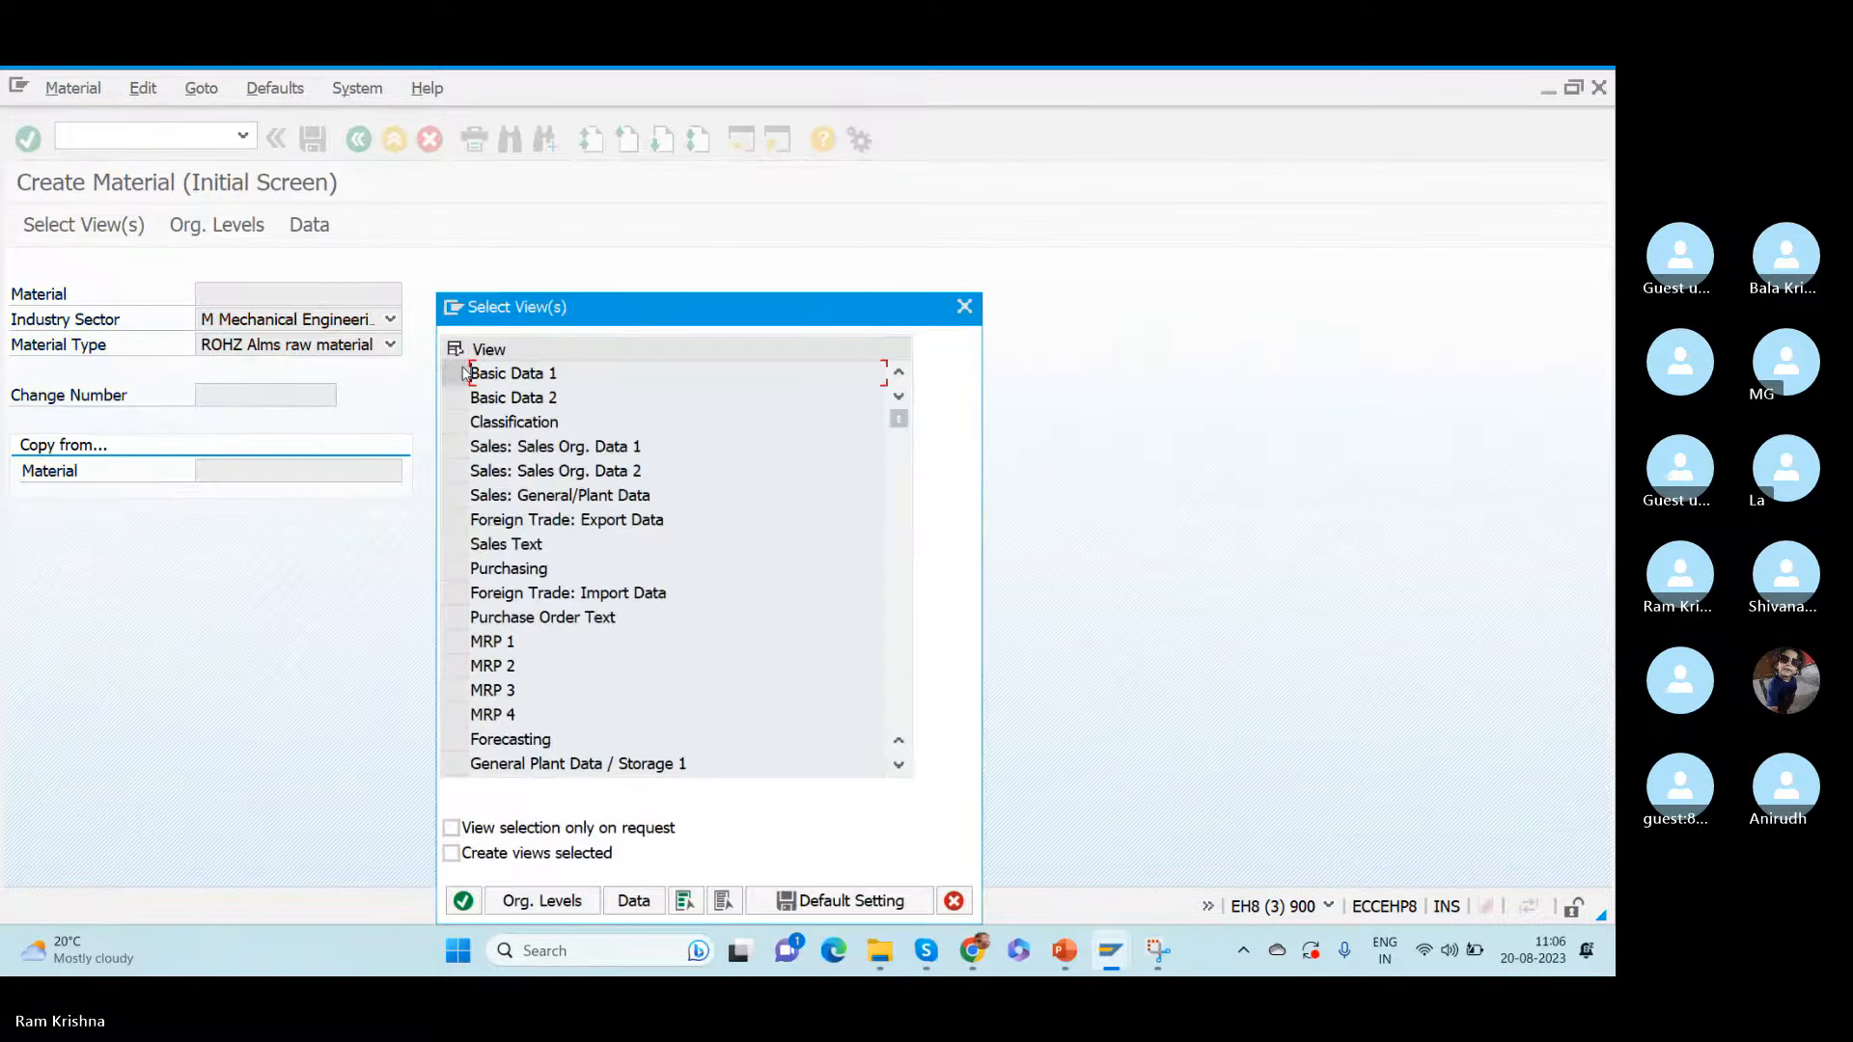
- Select the Basic Data 1, Purchasing and Accounting 1 views for the new material
{"action": "left_click", "coordinate": [464, 373]}
{"action": "left_click", "coordinate": [454, 568]}
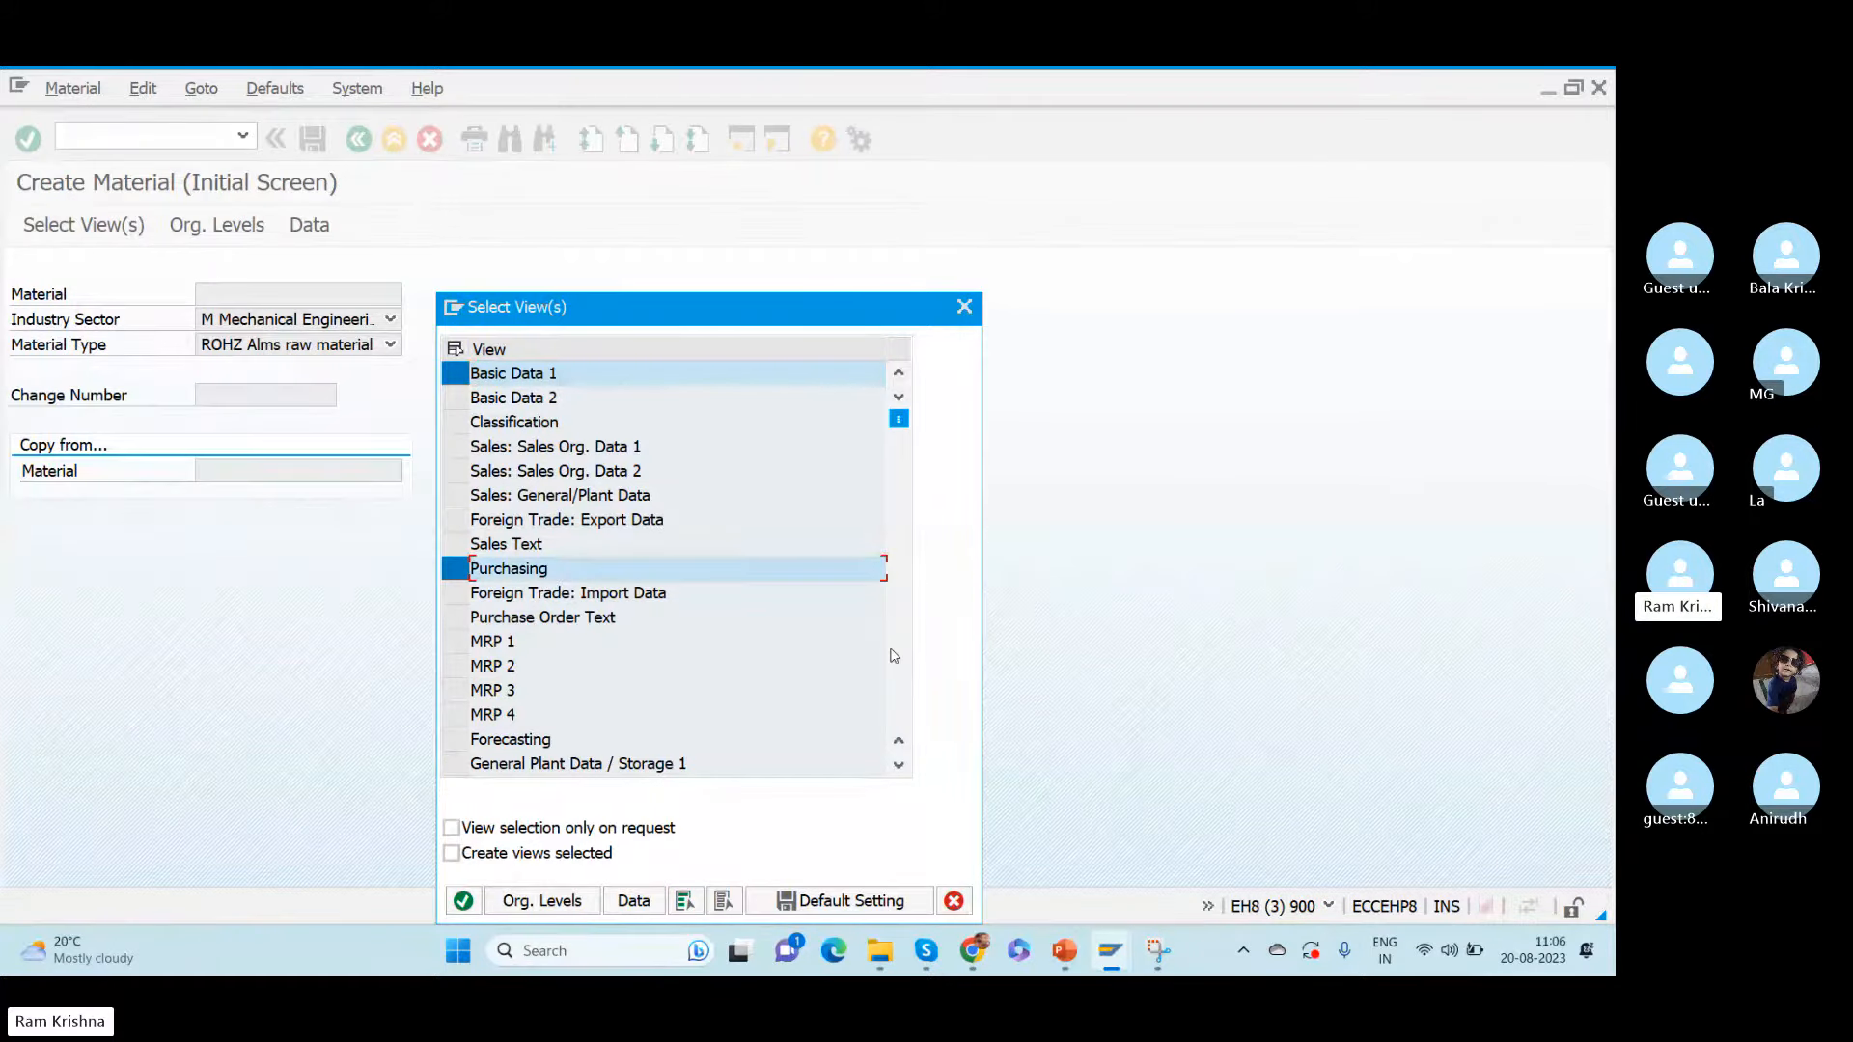
{"action": "left_click_drag", "start_coordinate": [898, 418], "coordinate": [898, 606]}
{"action": "left_click", "coordinate": [454, 474]}
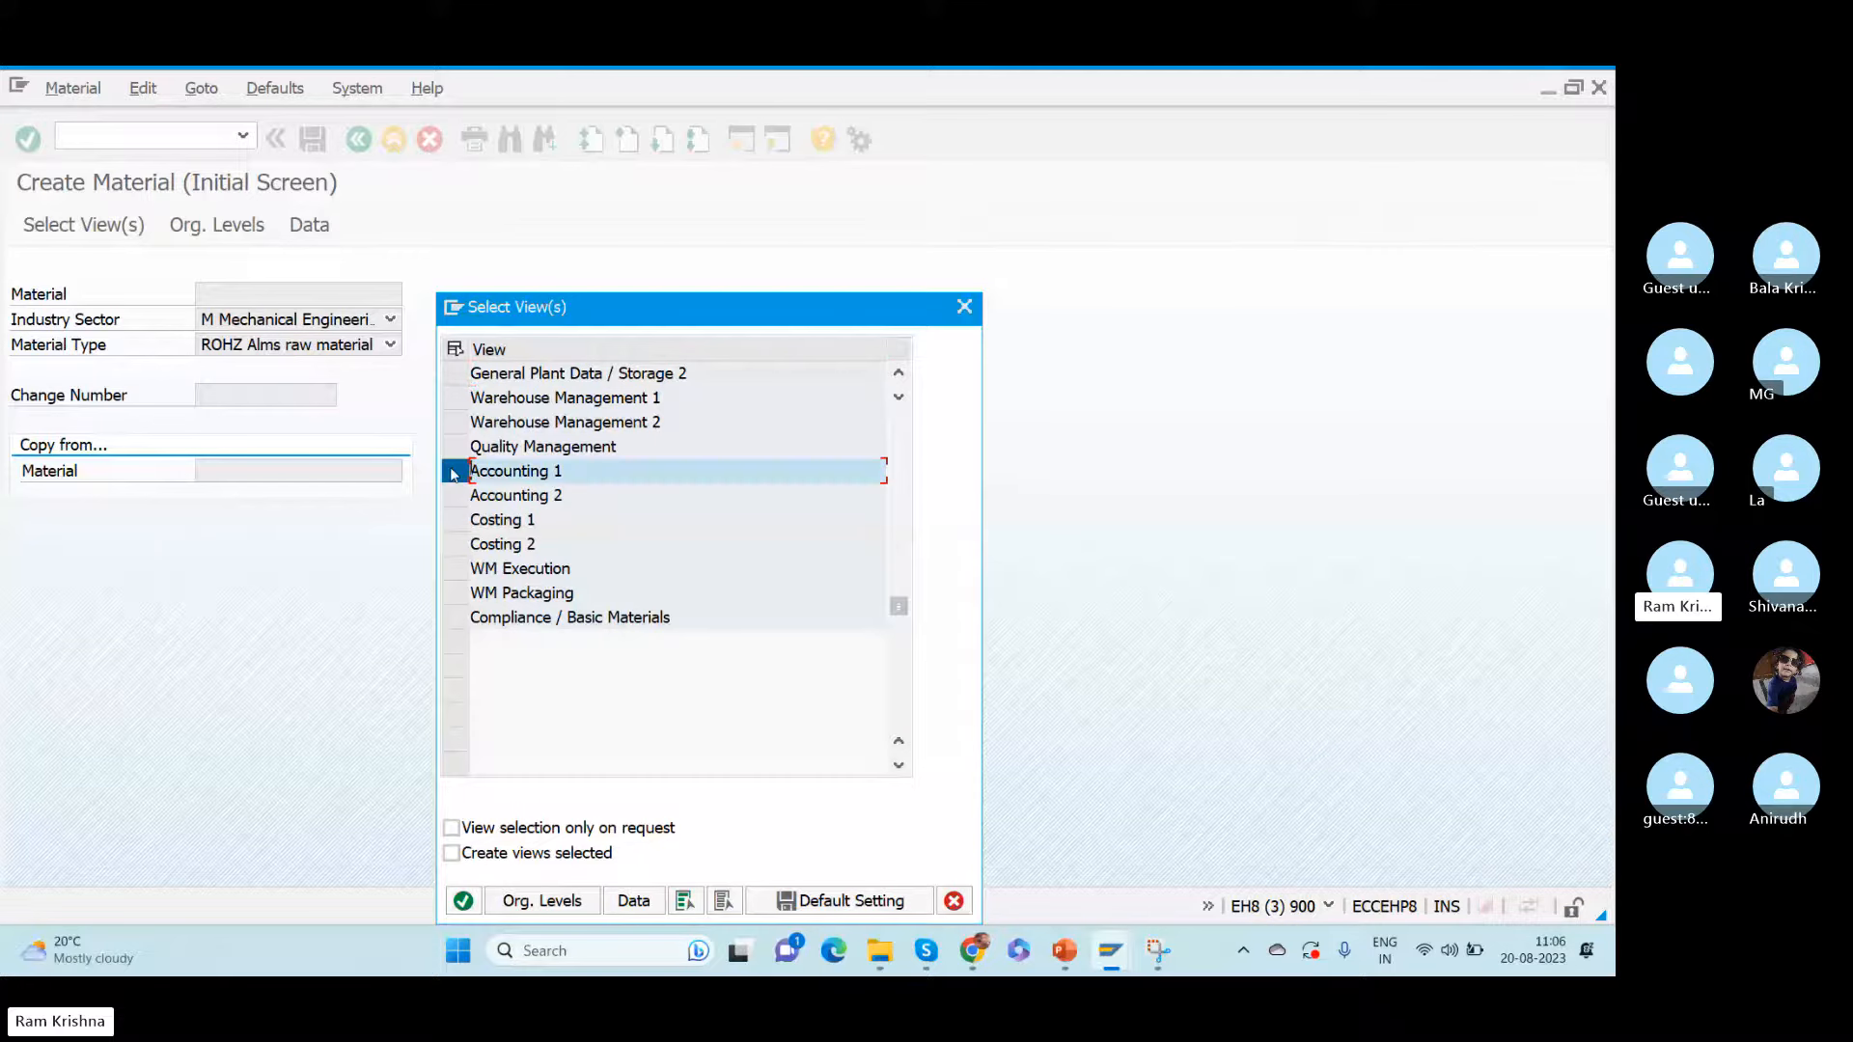
{"action": "key", "text": "Return"}
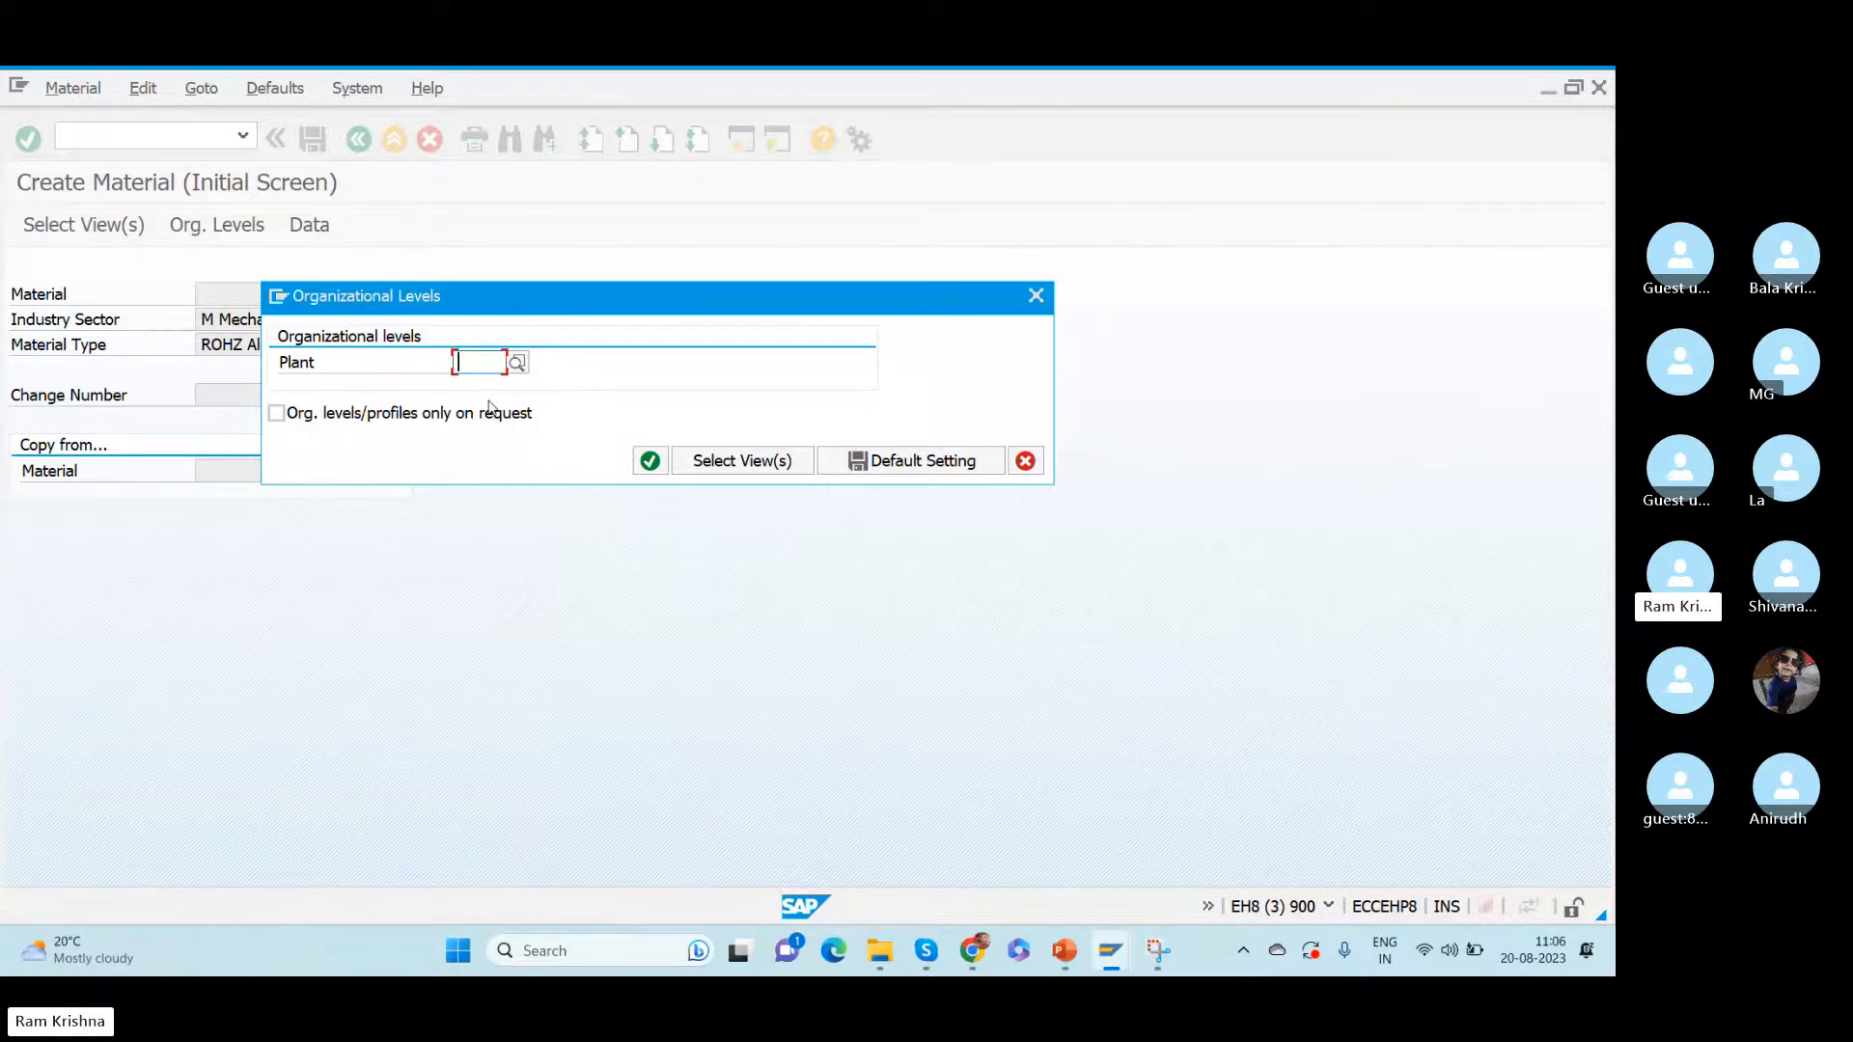
- Set the material's organizational level to plant JUPL and continue to its basic data
{"action": "type", "text": "JUPL"}
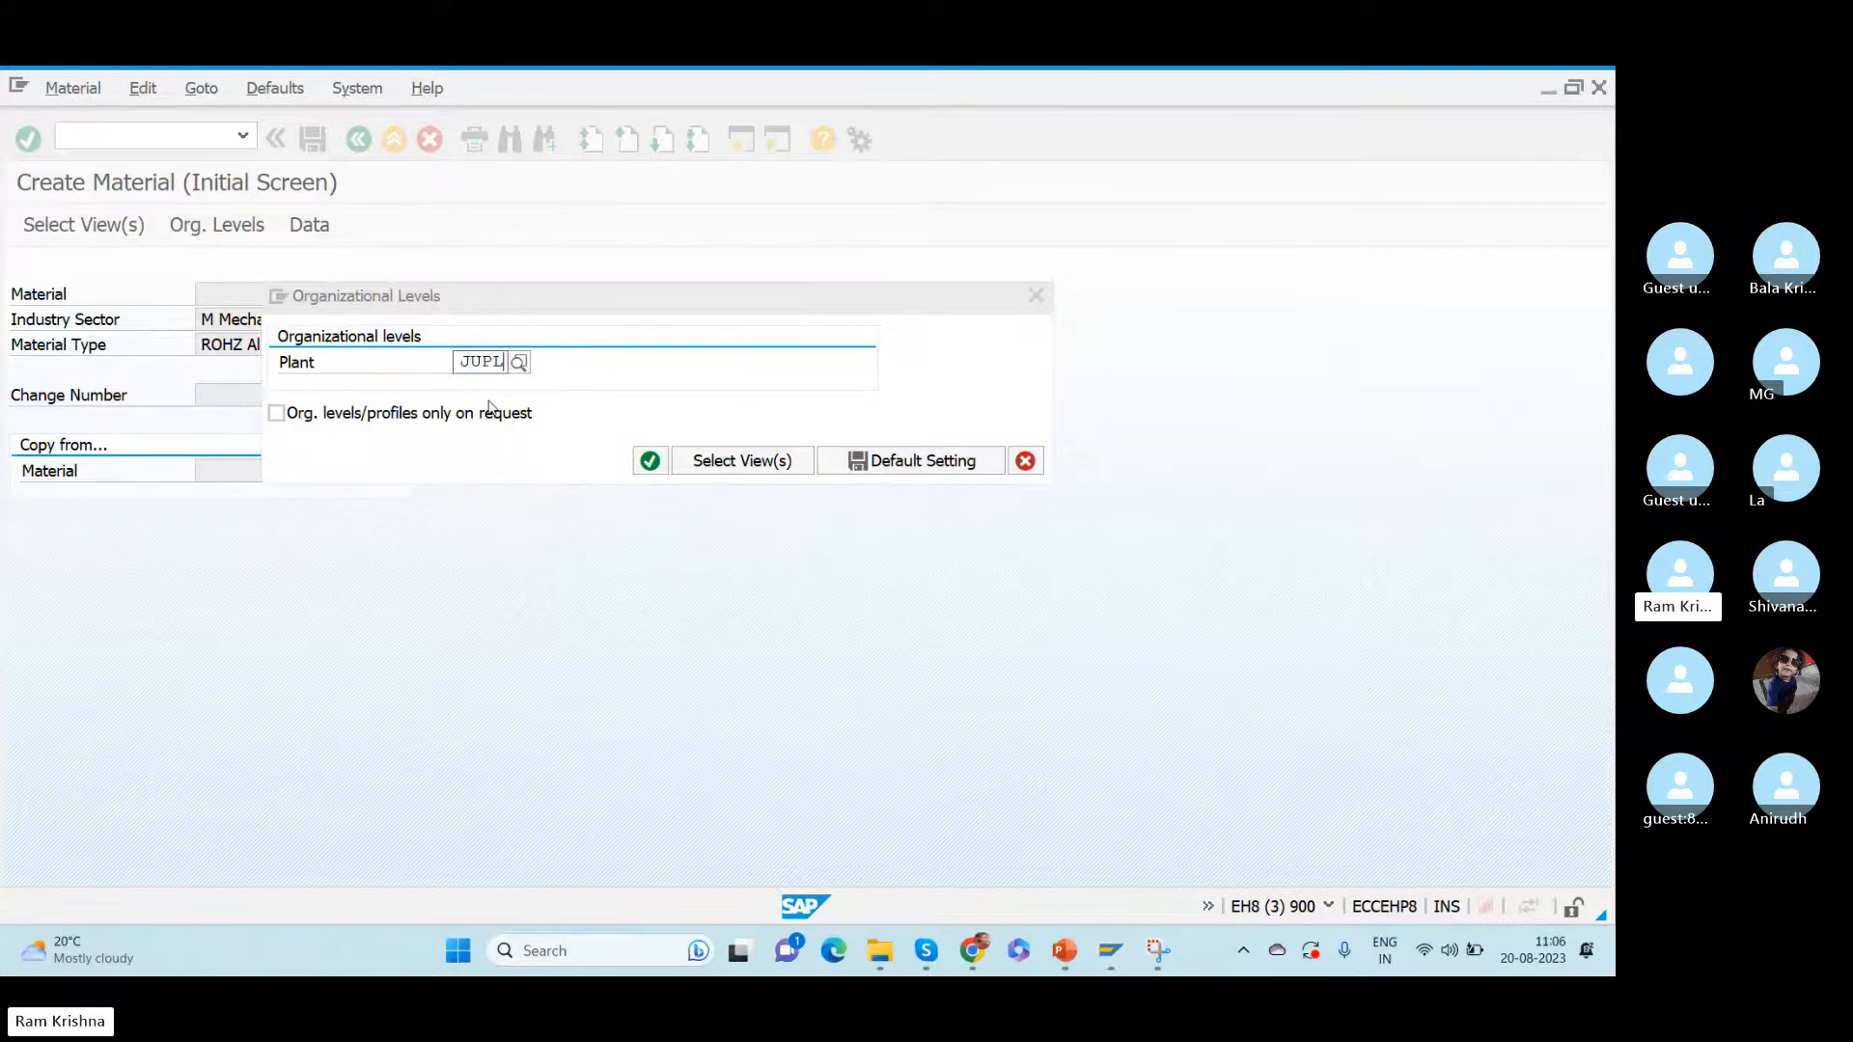
{"action": "key", "text": "Return"}
{"action": "key", "text": "Return"}
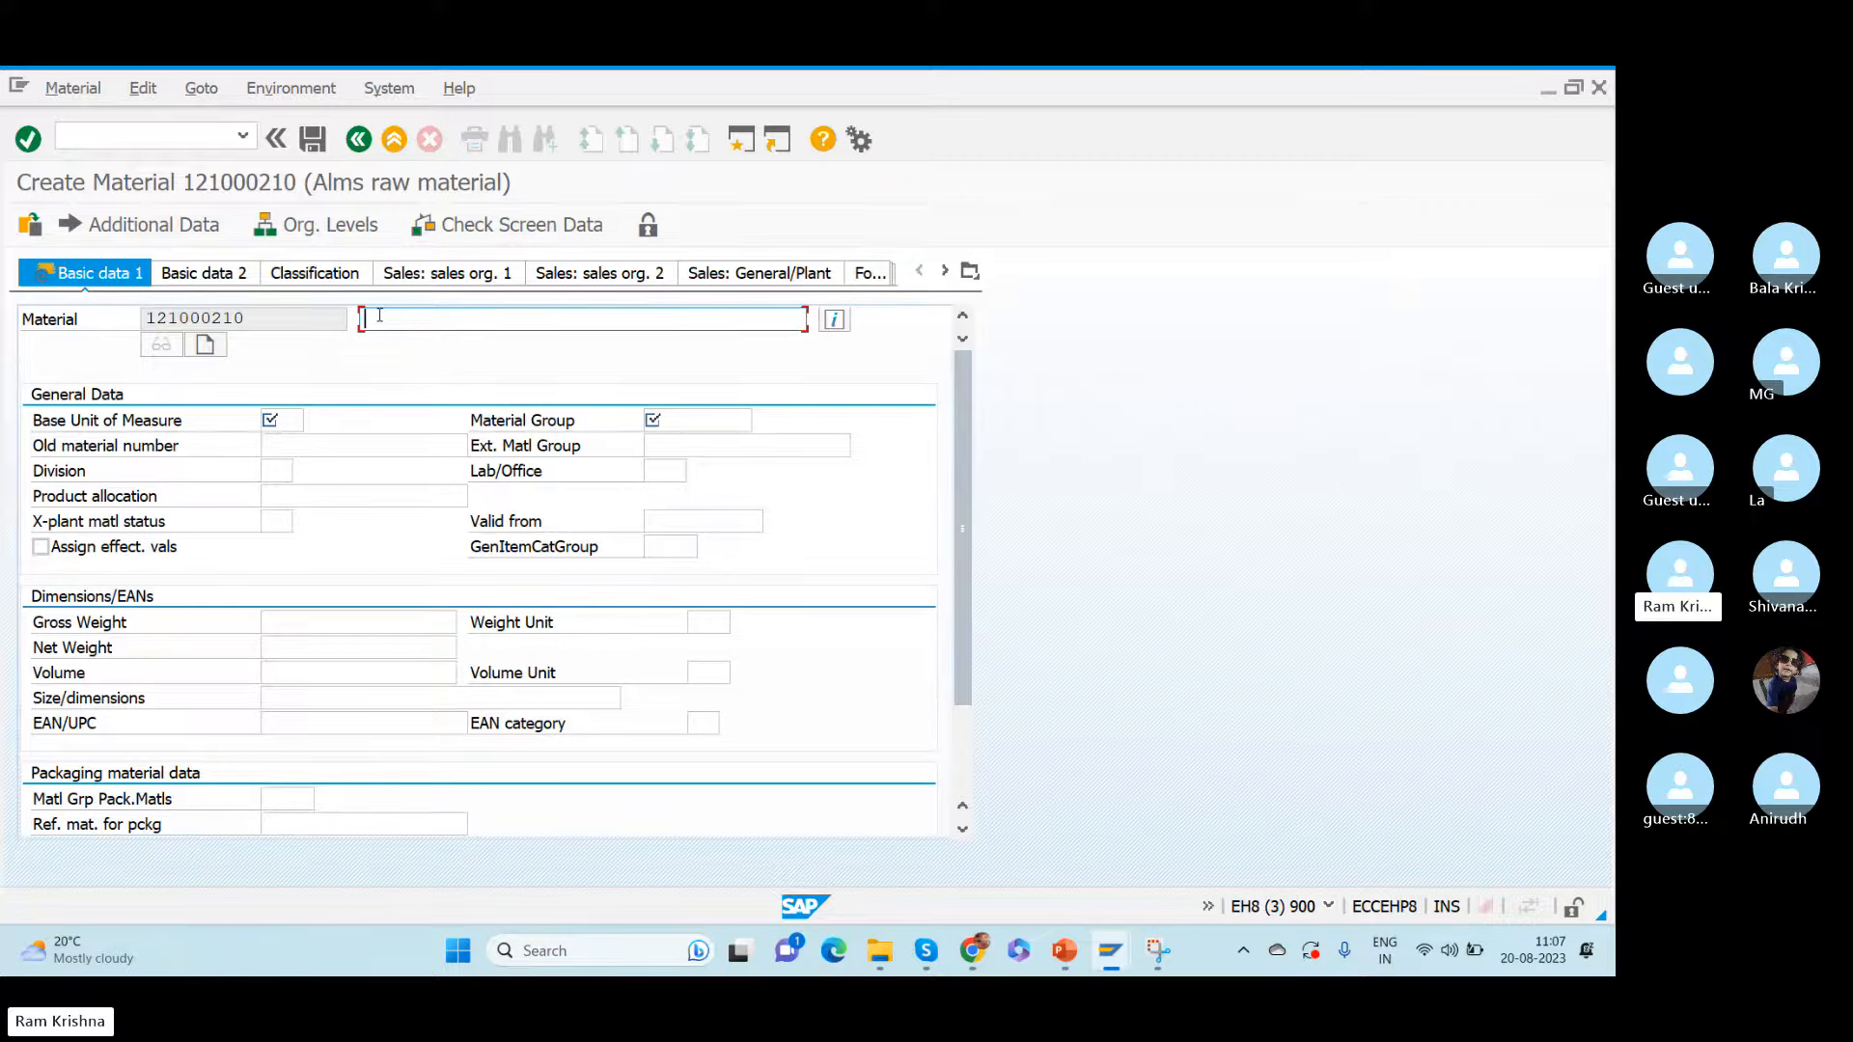
- Describe the material as Test data, with base unit of measure EA and material group 00200
{"action": "type", "text": "Test data"}
{"action": "left_click", "coordinate": [302, 418]}
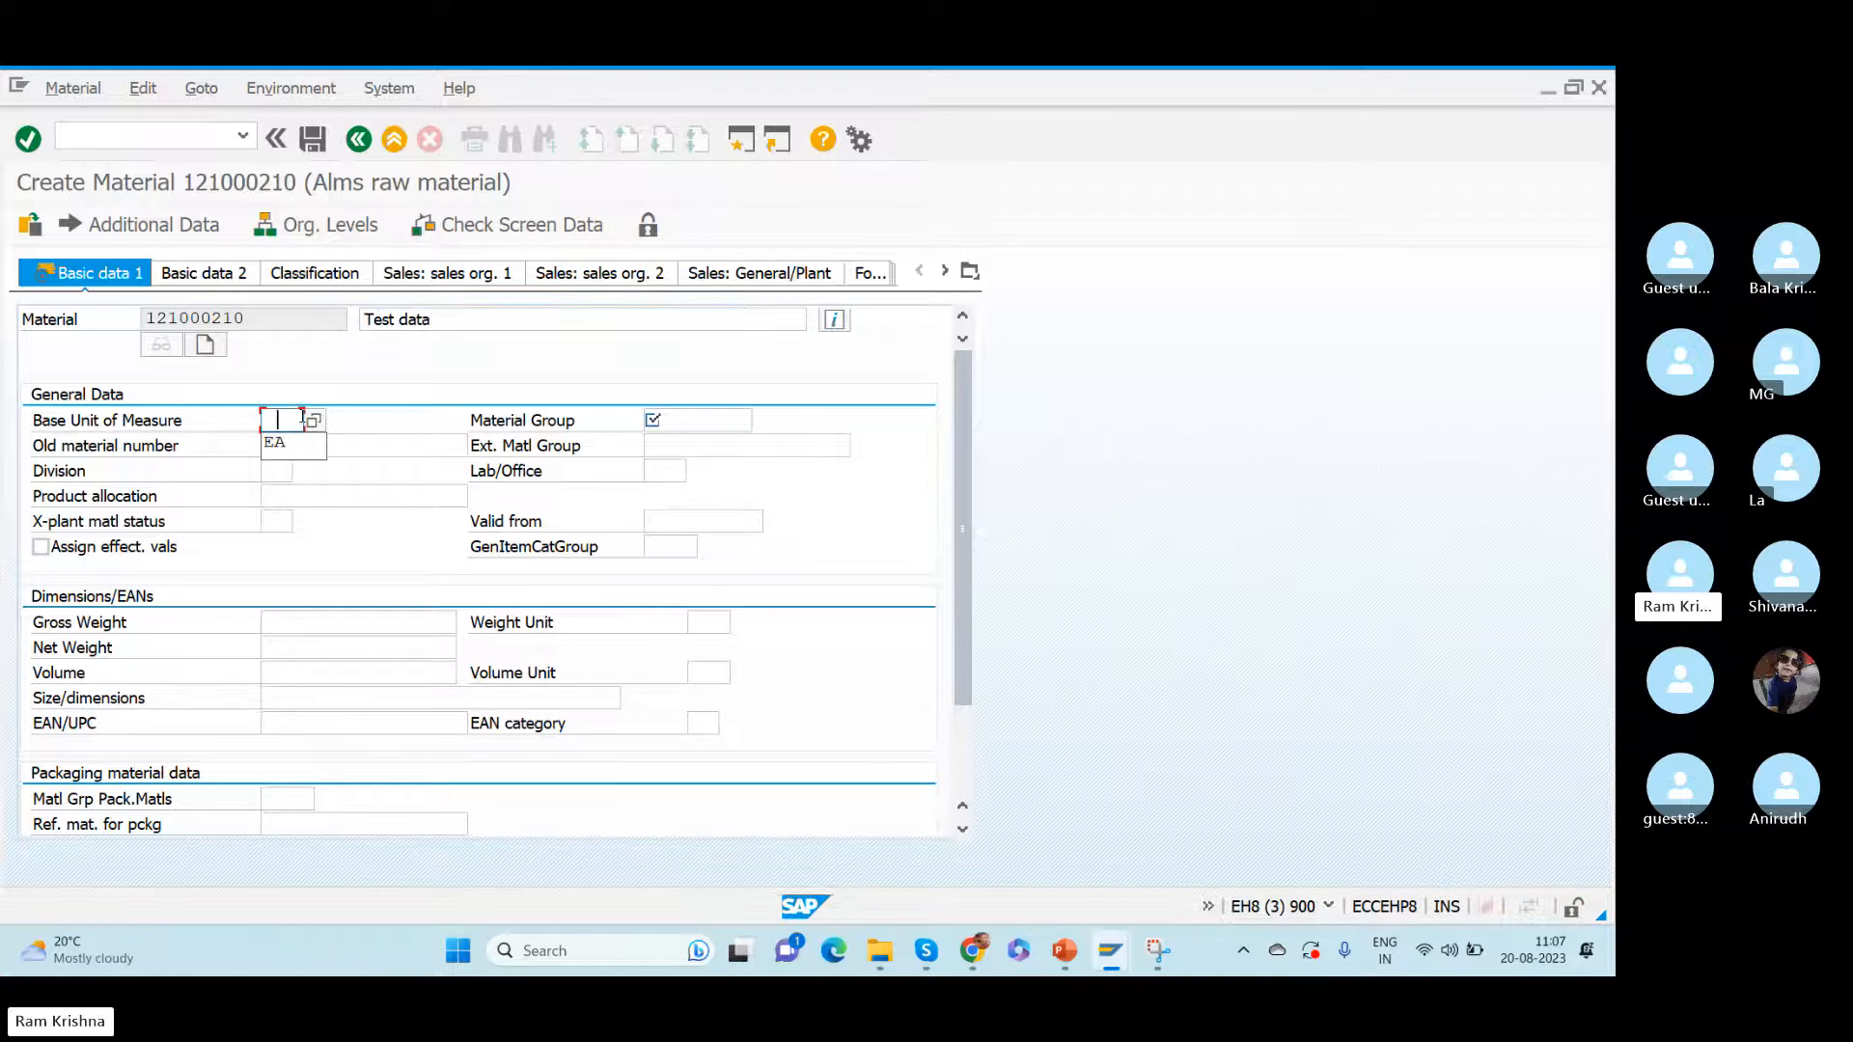
{"action": "key", "text": "Down"}
{"action": "key", "text": "Return"}
{"action": "key", "text": "Tab"}
{"action": "key", "text": "Down"}
{"action": "key", "text": "Return"}
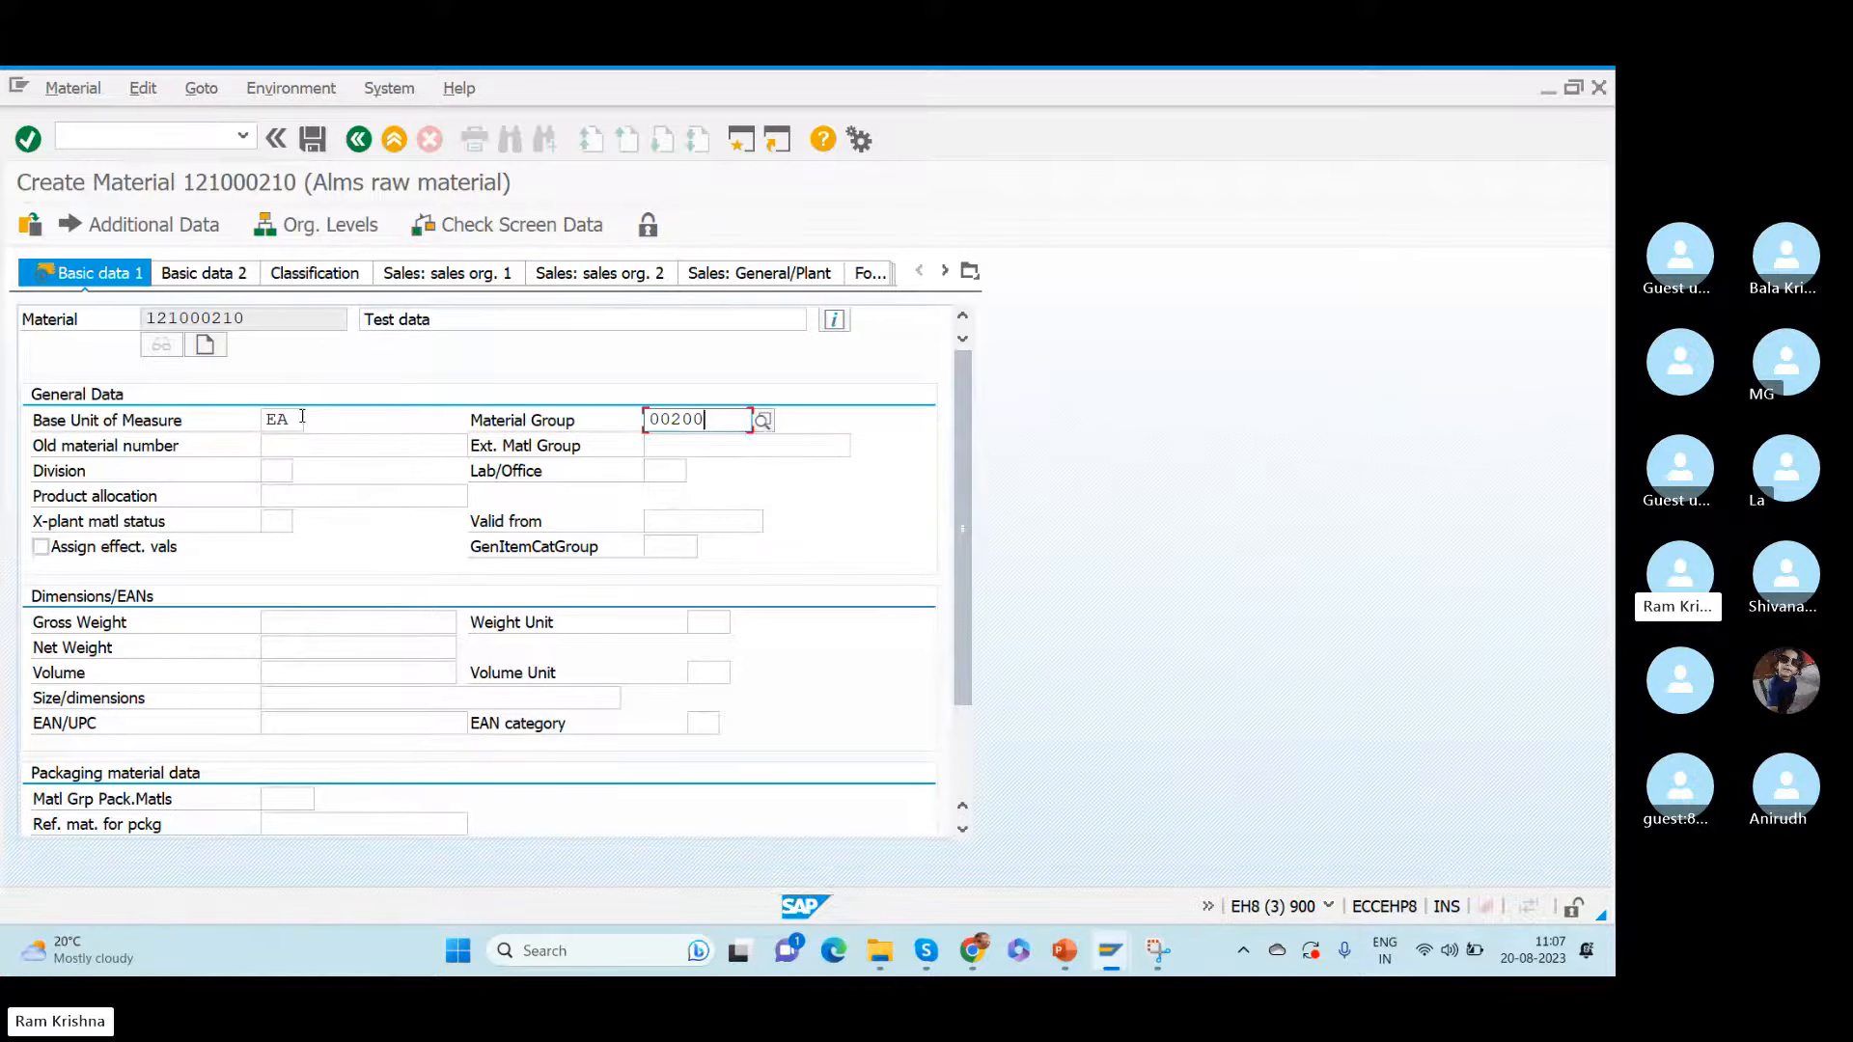
- Continue to the material's Purchasing view and set the purchasing group to 004
{"action": "key", "text": "Return"}
{"action": "key", "text": "Return"}
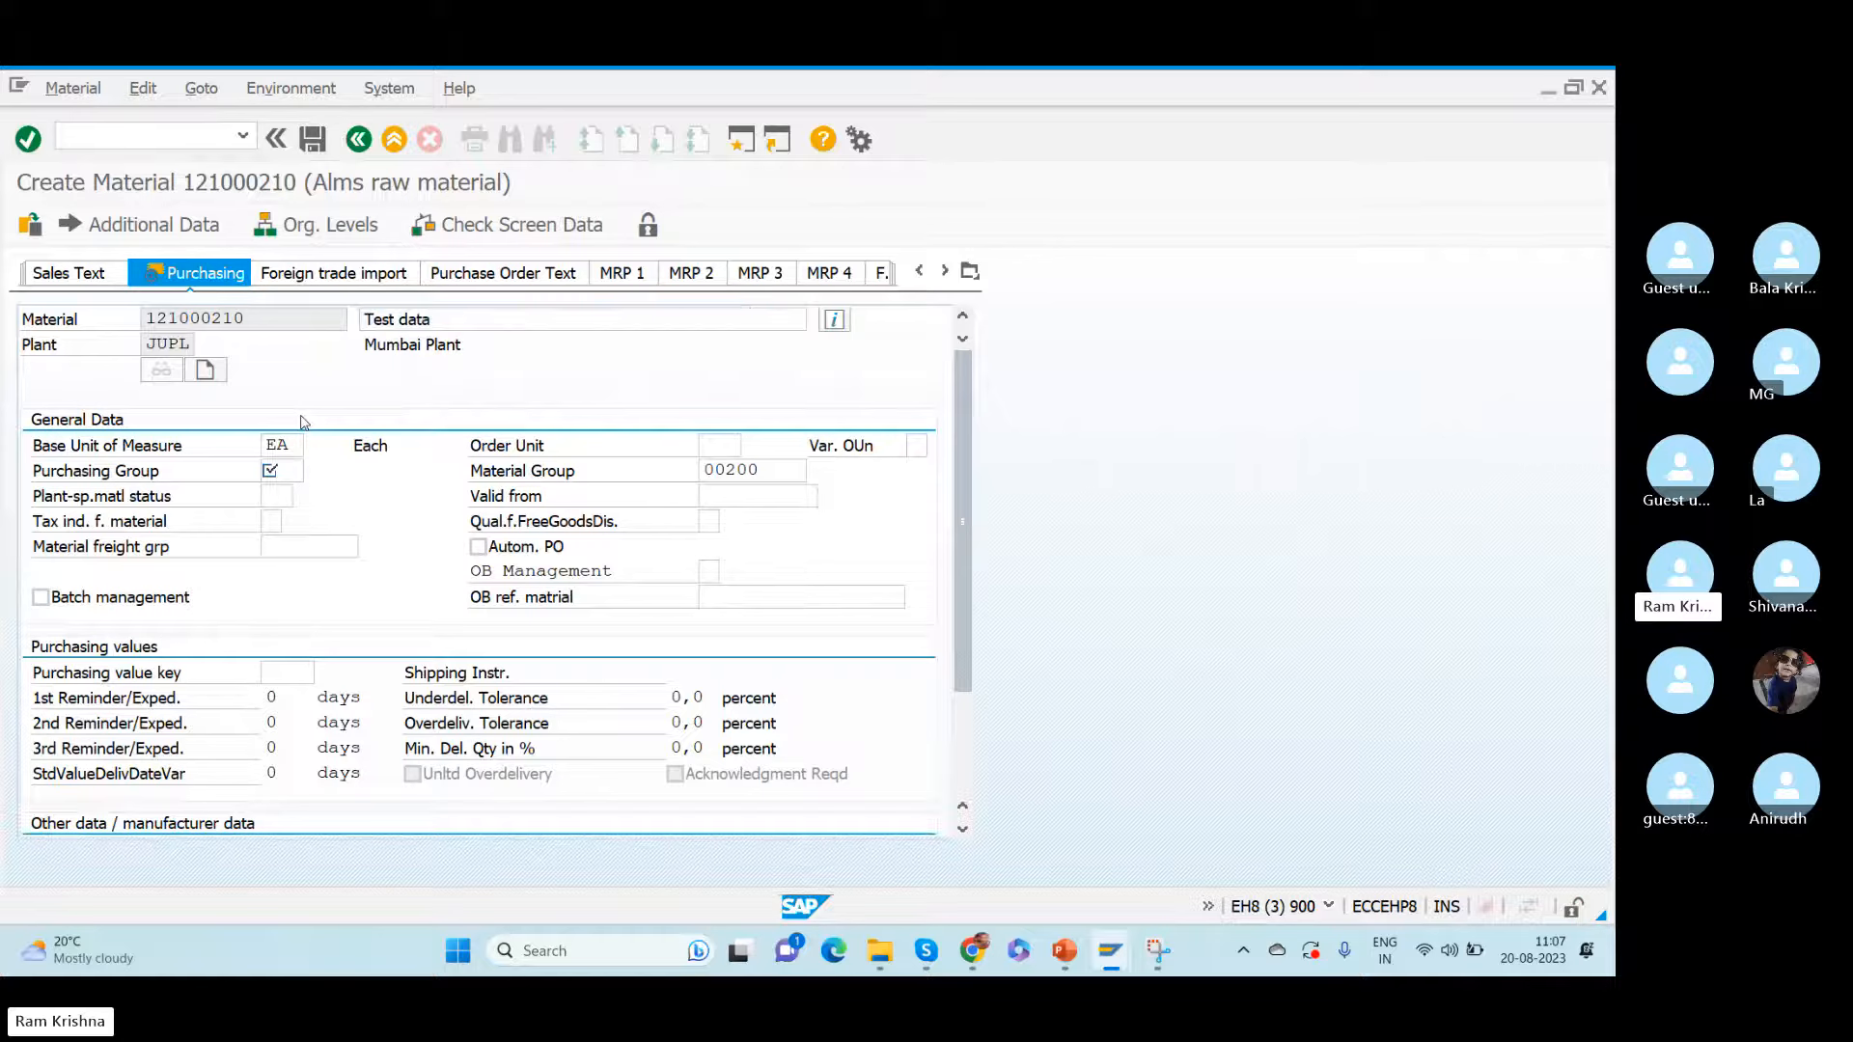
{"action": "key", "text": "Down"}
- Continue to the material's Accounting 1 view and set valuation class 3000 and moving price 10, staying in the material record
{"action": "key", "text": "Return"}
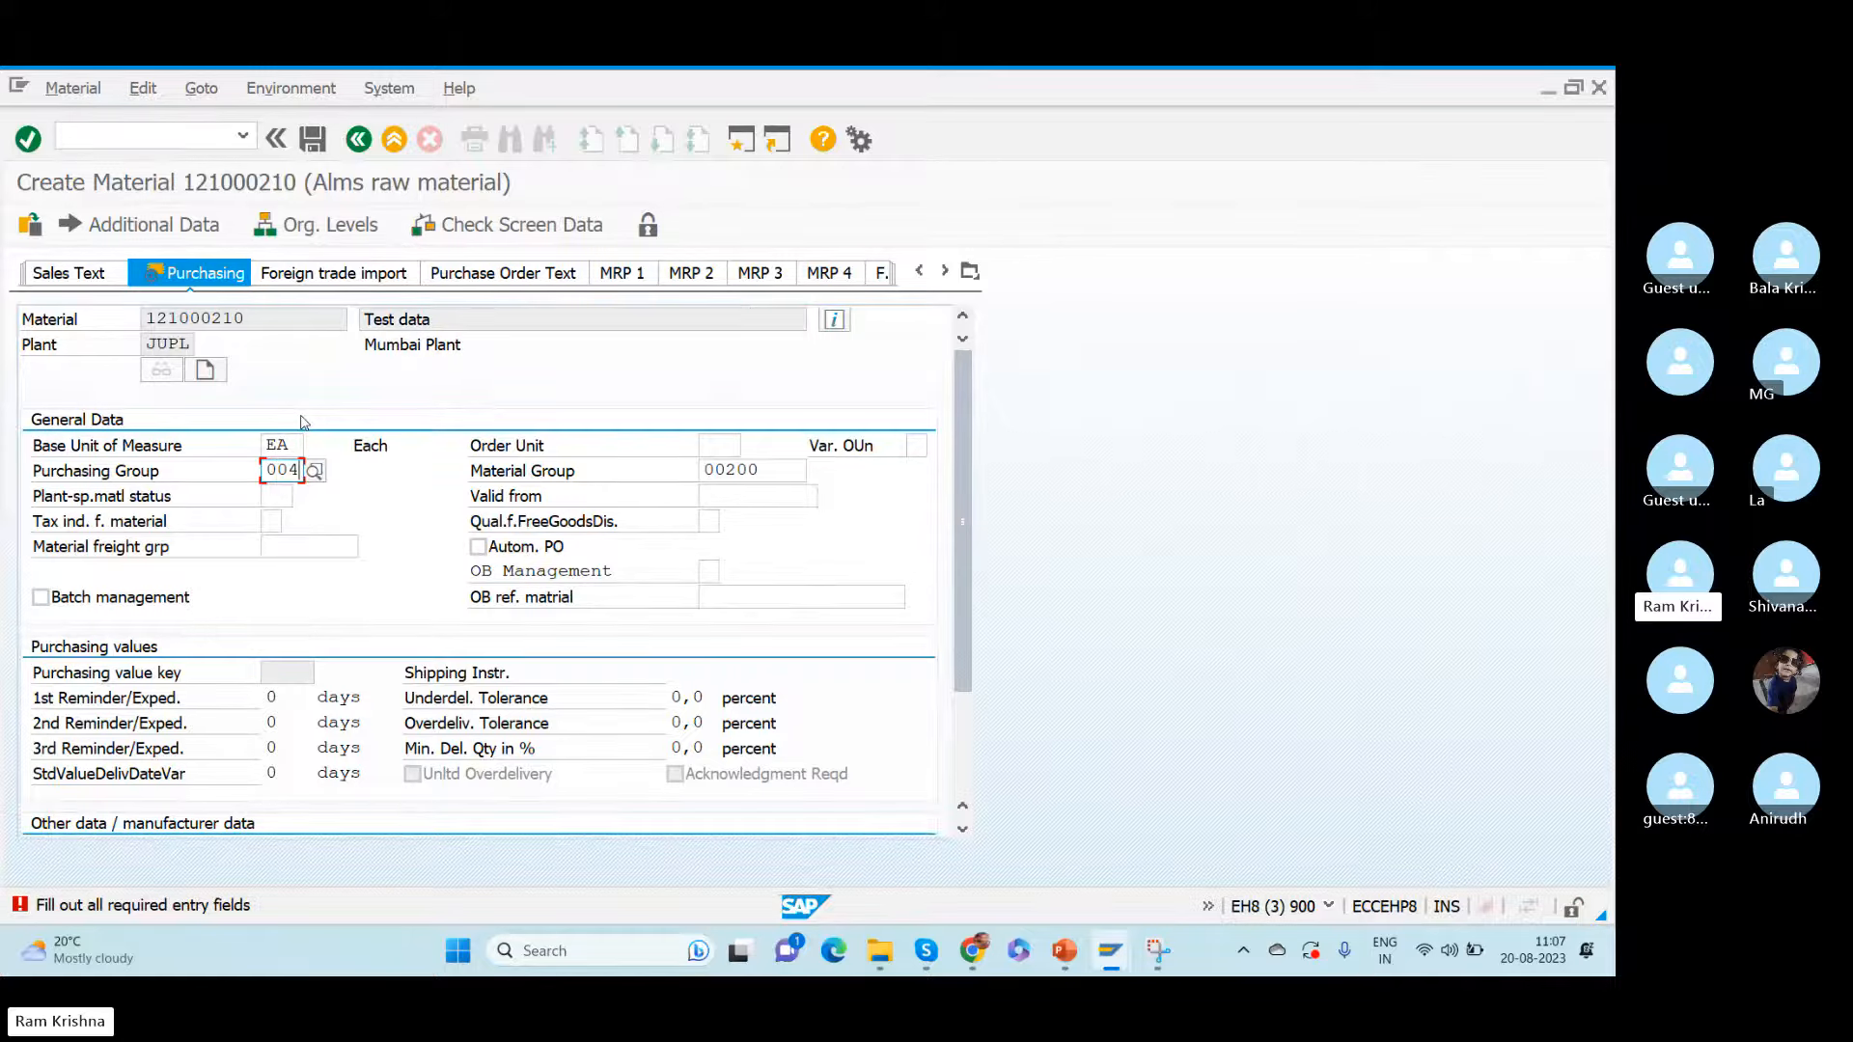
{"action": "key", "text": "Return"}
{"action": "left_click", "coordinate": [308, 576]}
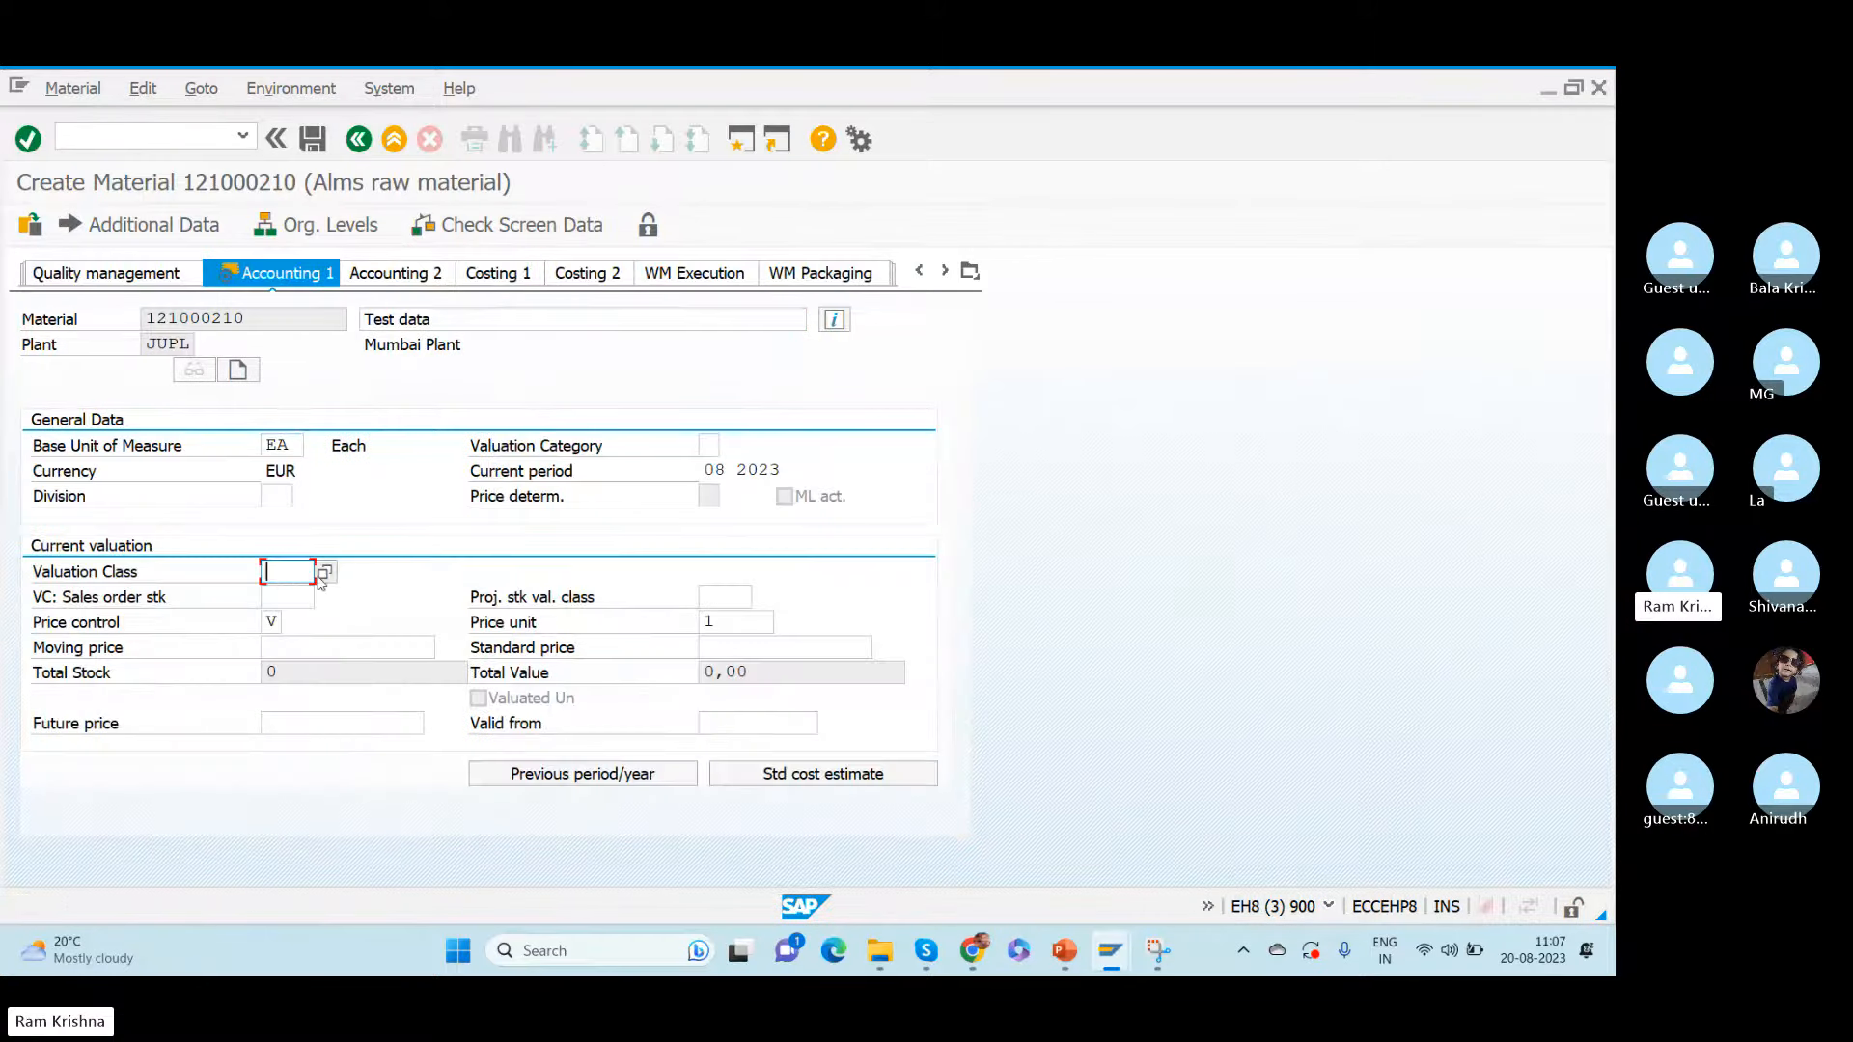
{"action": "left_click", "coordinate": [323, 574]}
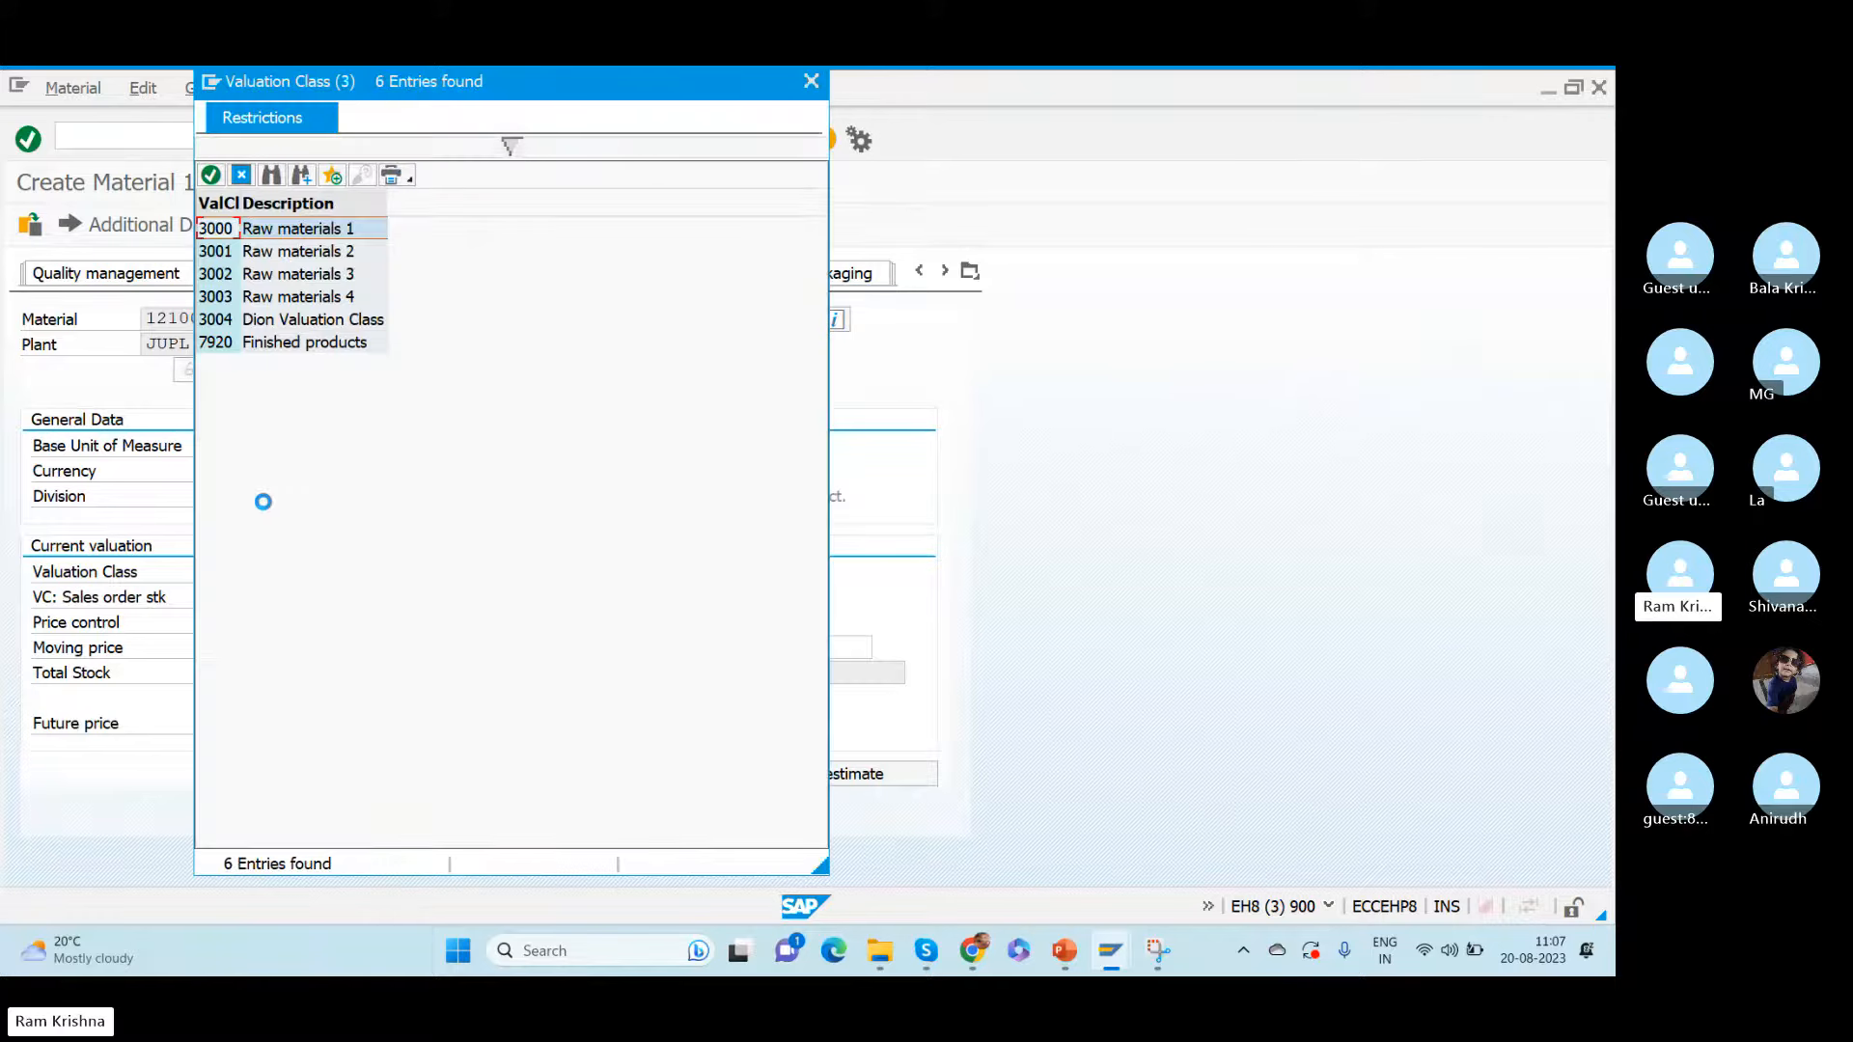
{"action": "double_click", "coordinate": [227, 232]}
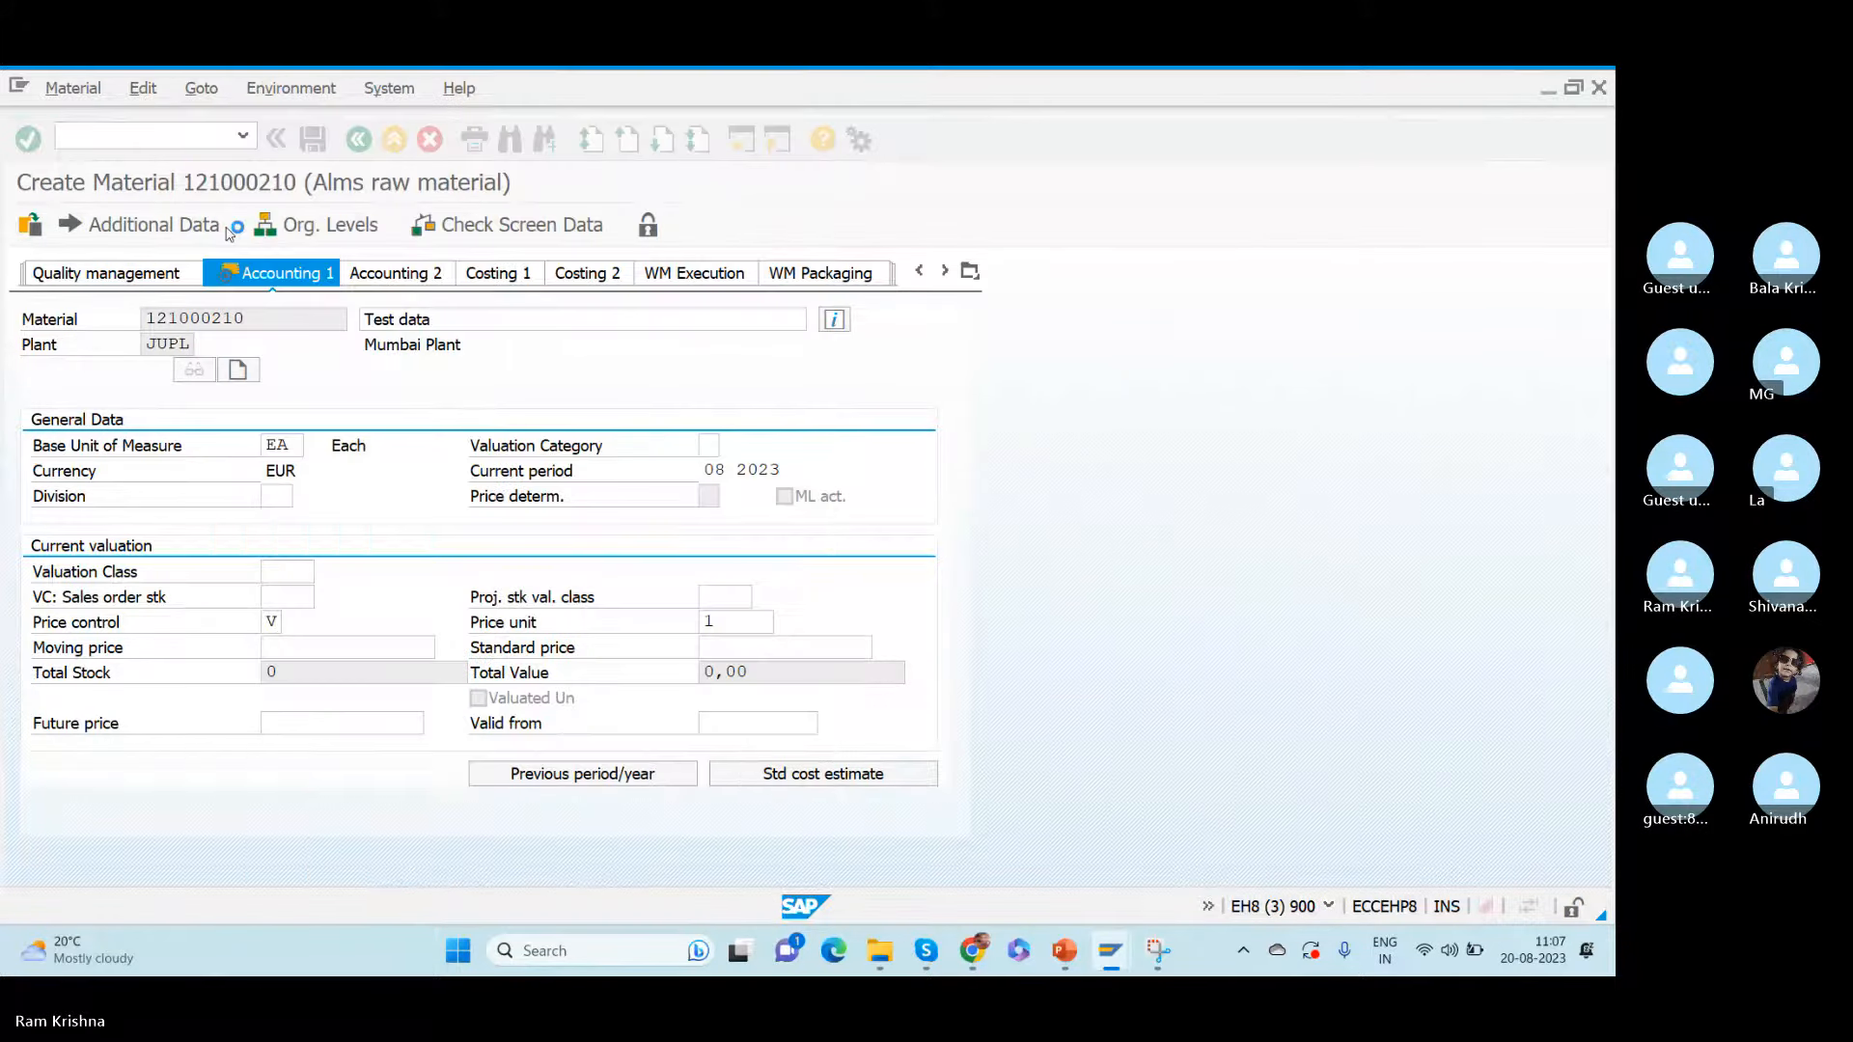
{"action": "left_click", "coordinate": [357, 645]}
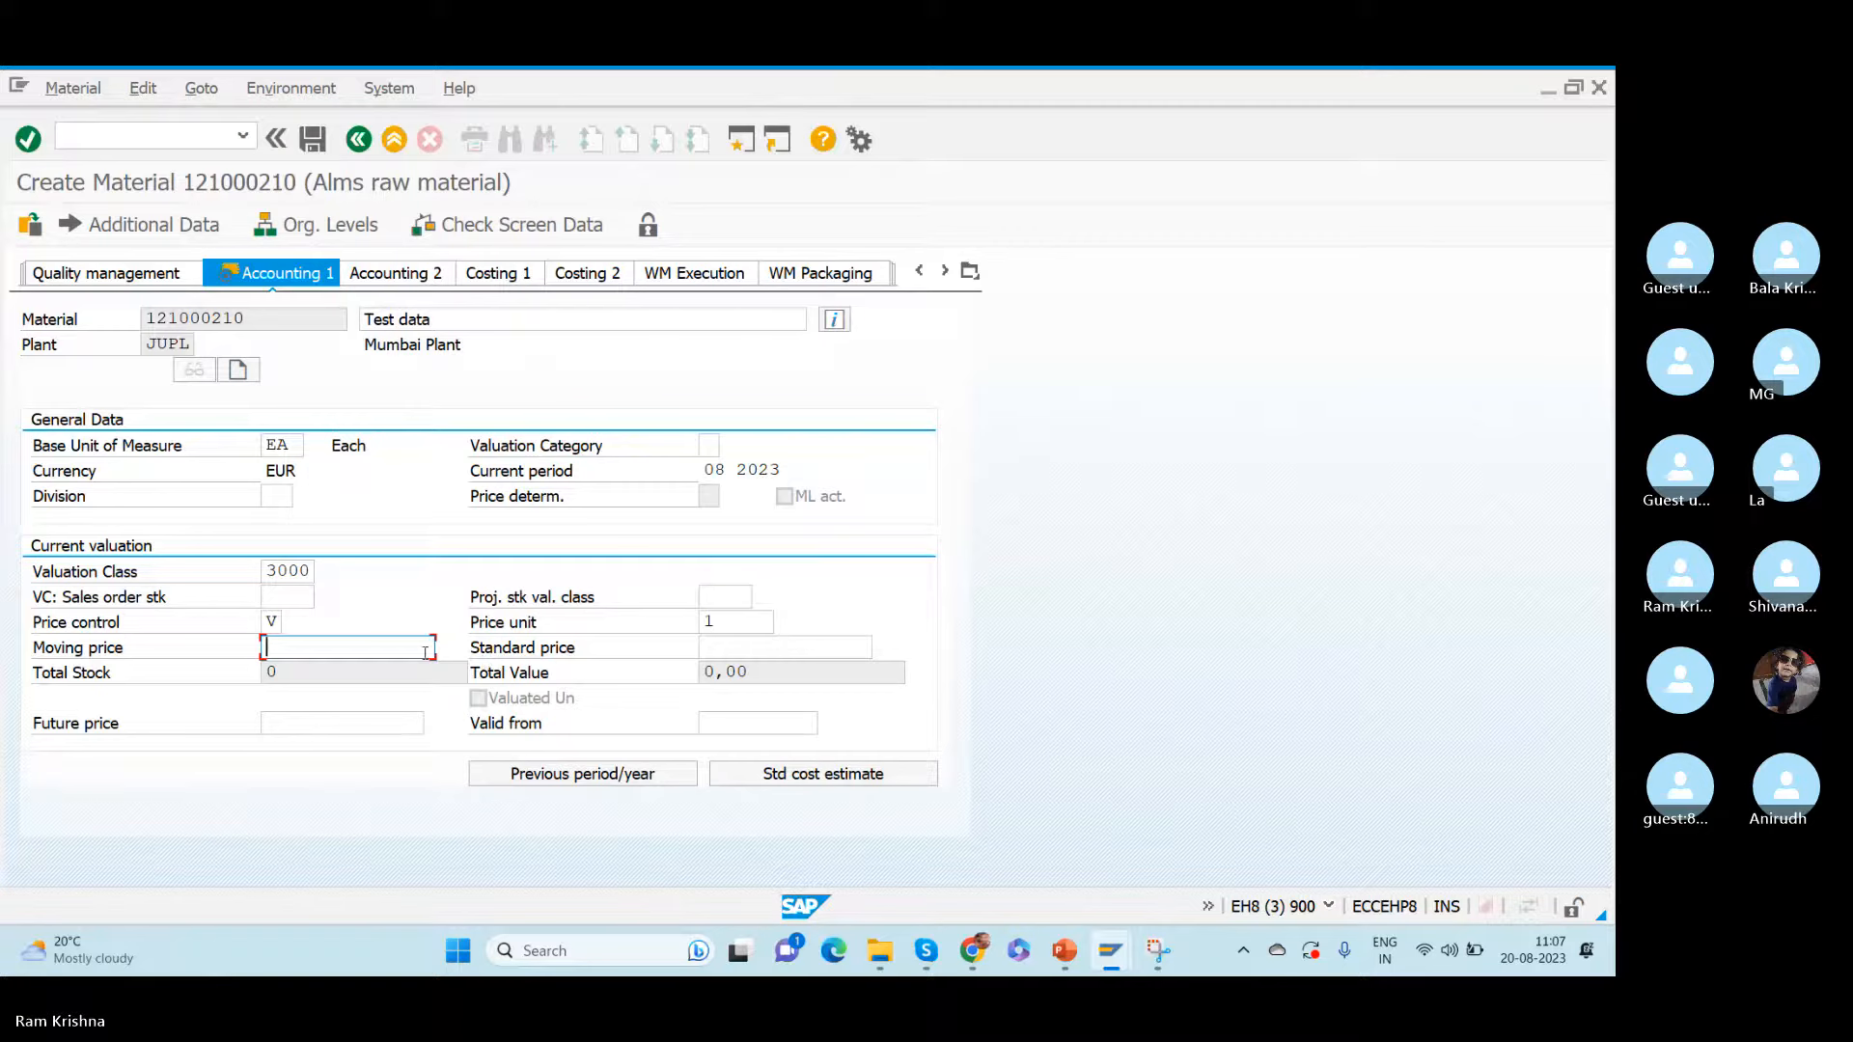
{"action": "type", "text": "10"}
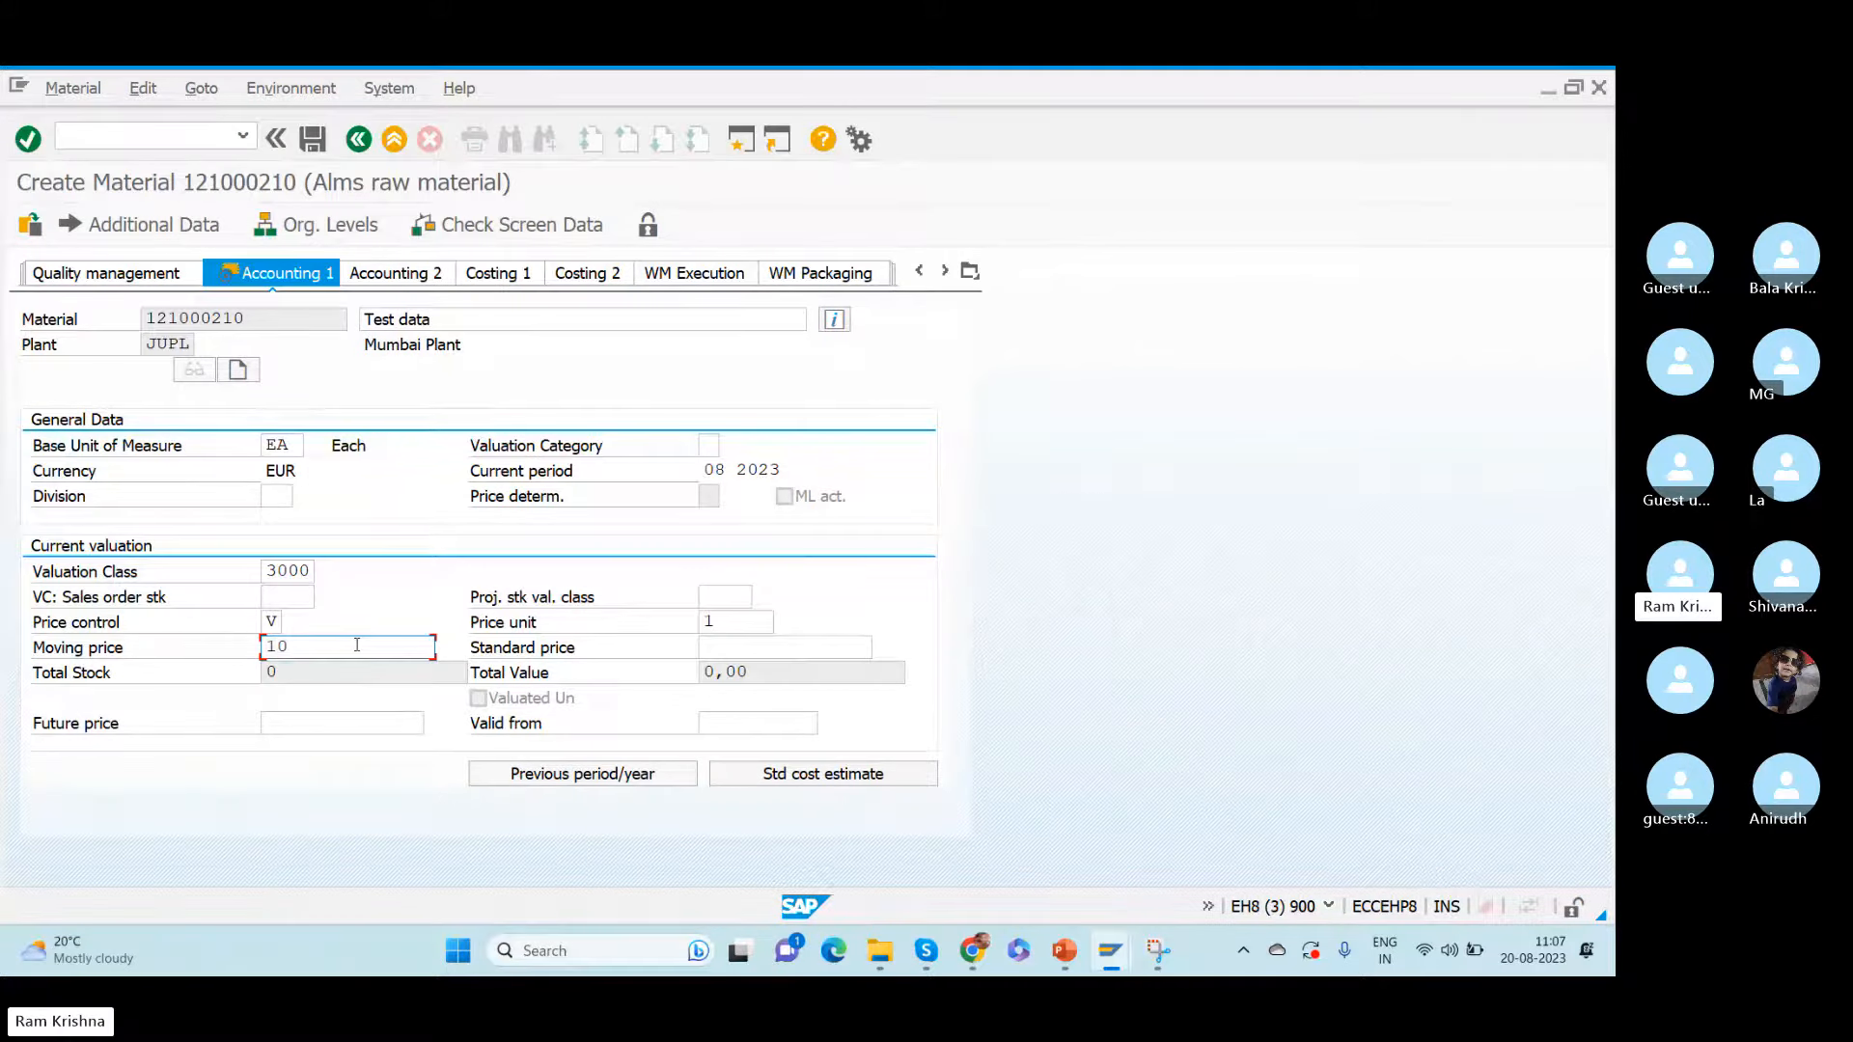
{"action": "key", "text": "Return"}
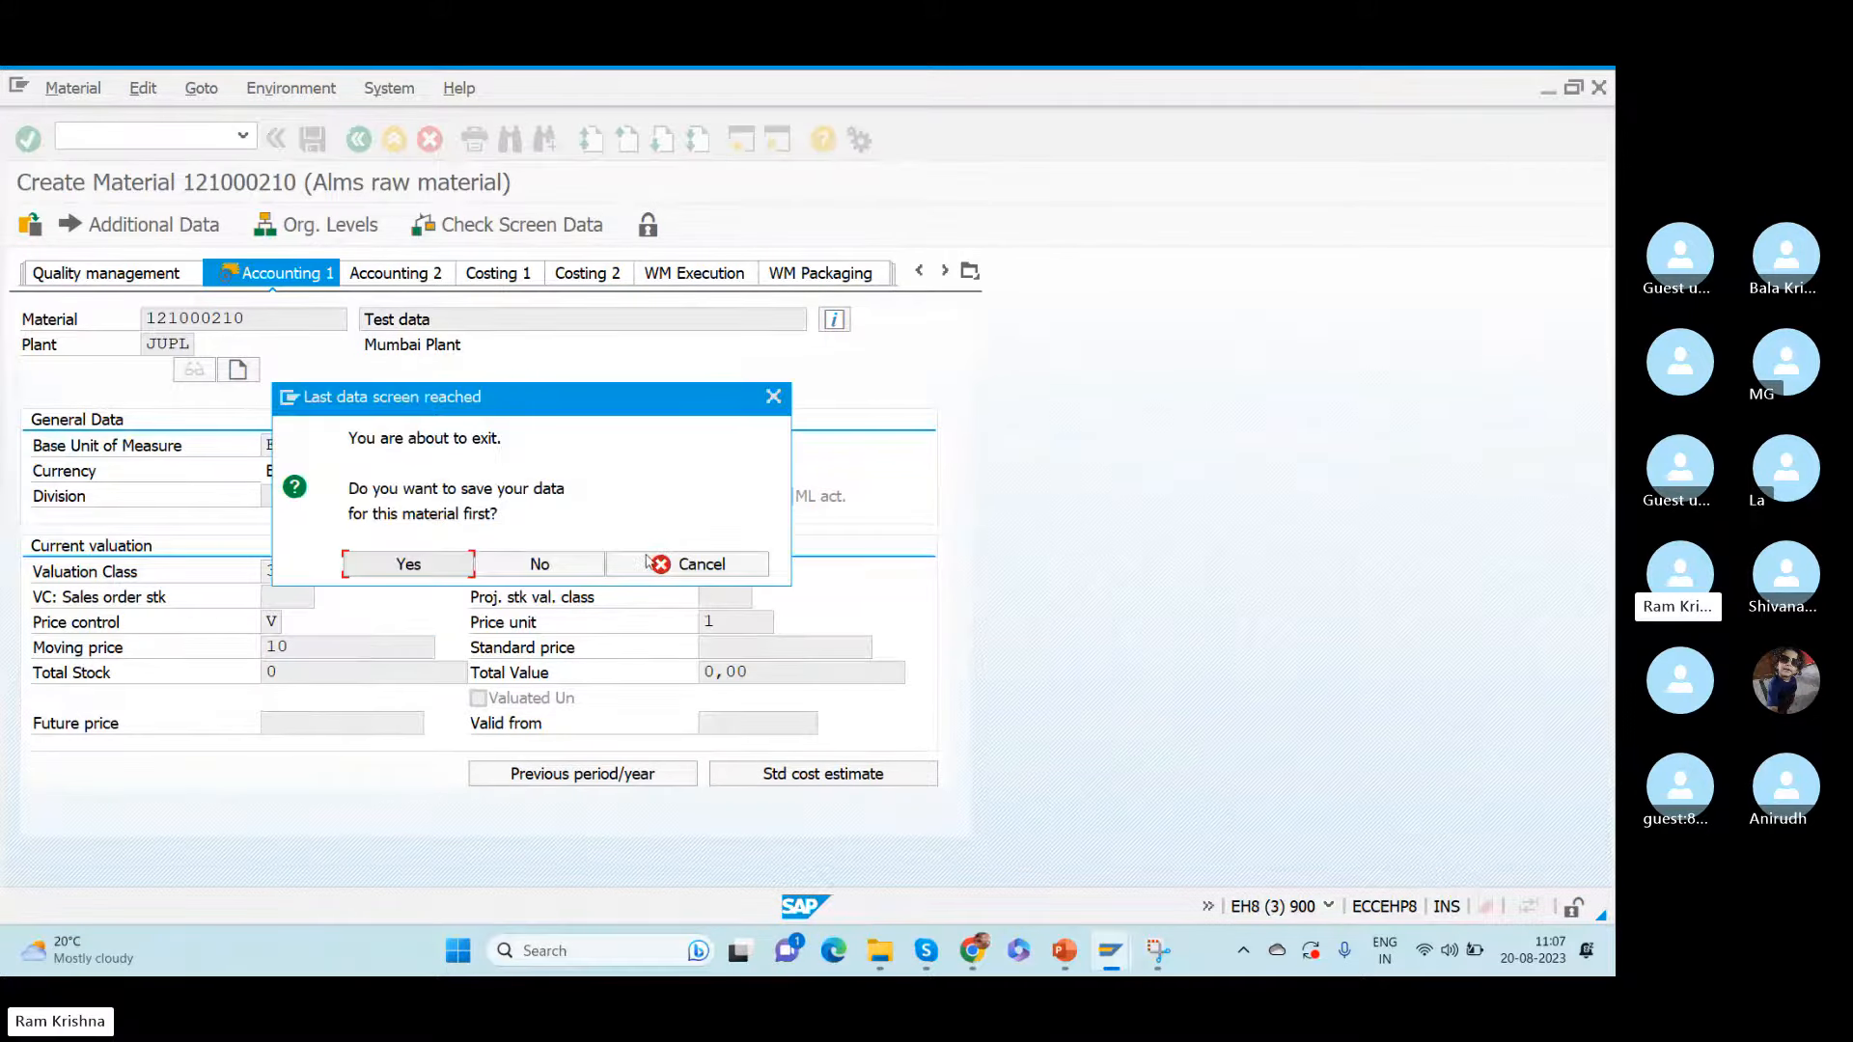
{"action": "left_click", "coordinate": [645, 562]}
- Open the material's Plant data / stor. 1 view for plant JUPL with storage location ROD
{"action": "left_click", "coordinate": [970, 272]}
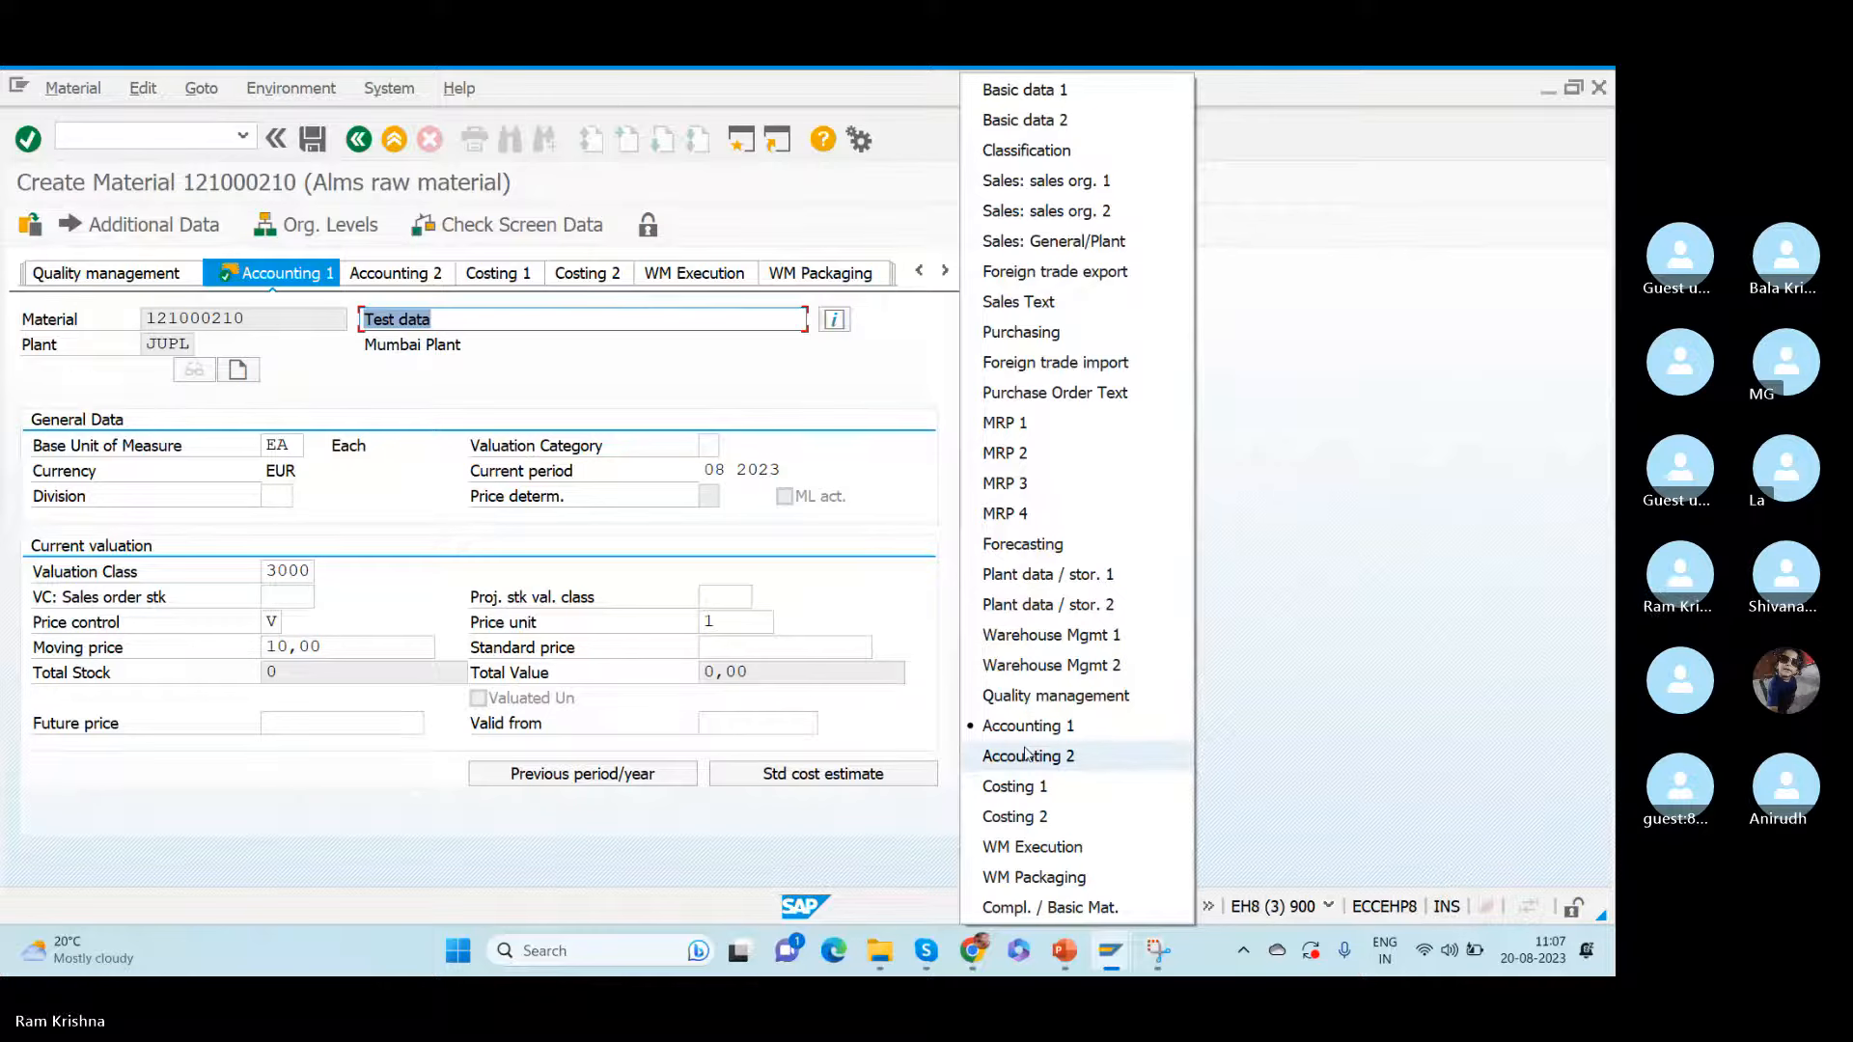
{"action": "left_click", "coordinate": [1044, 575]}
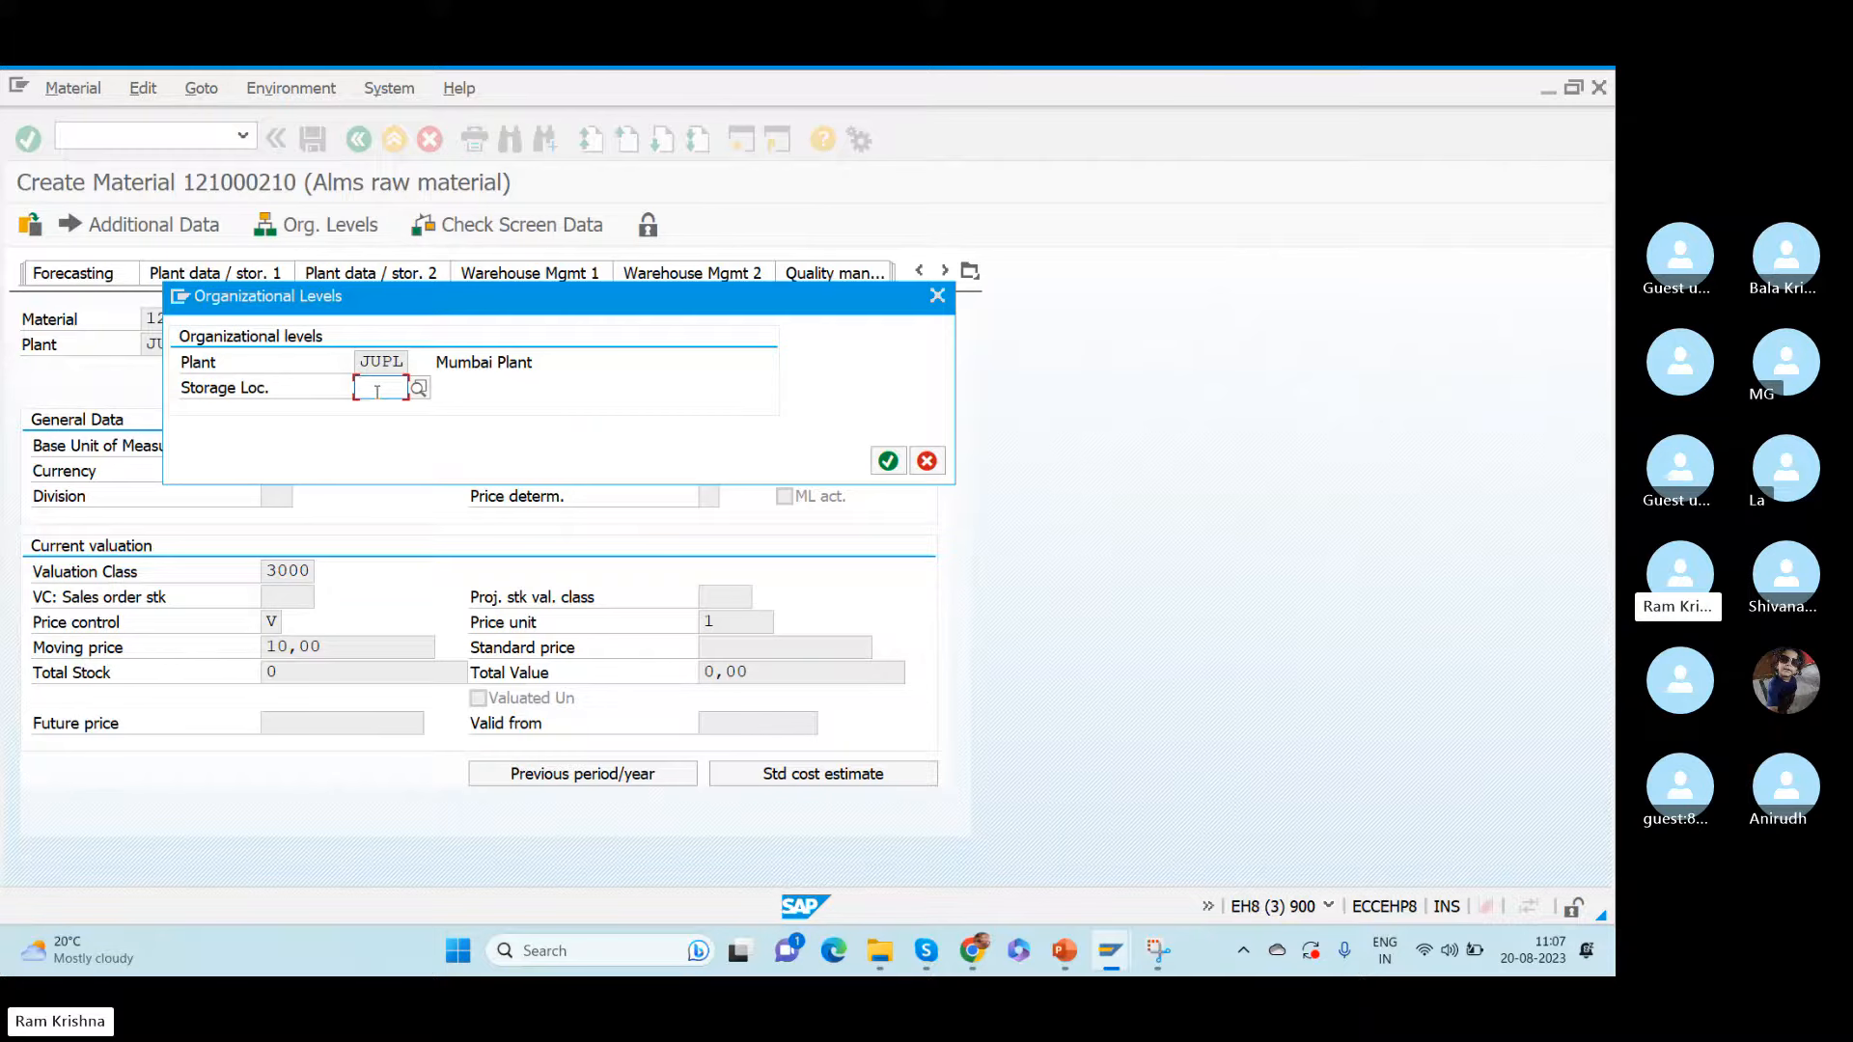
{"action": "type", "text": "ROD"}
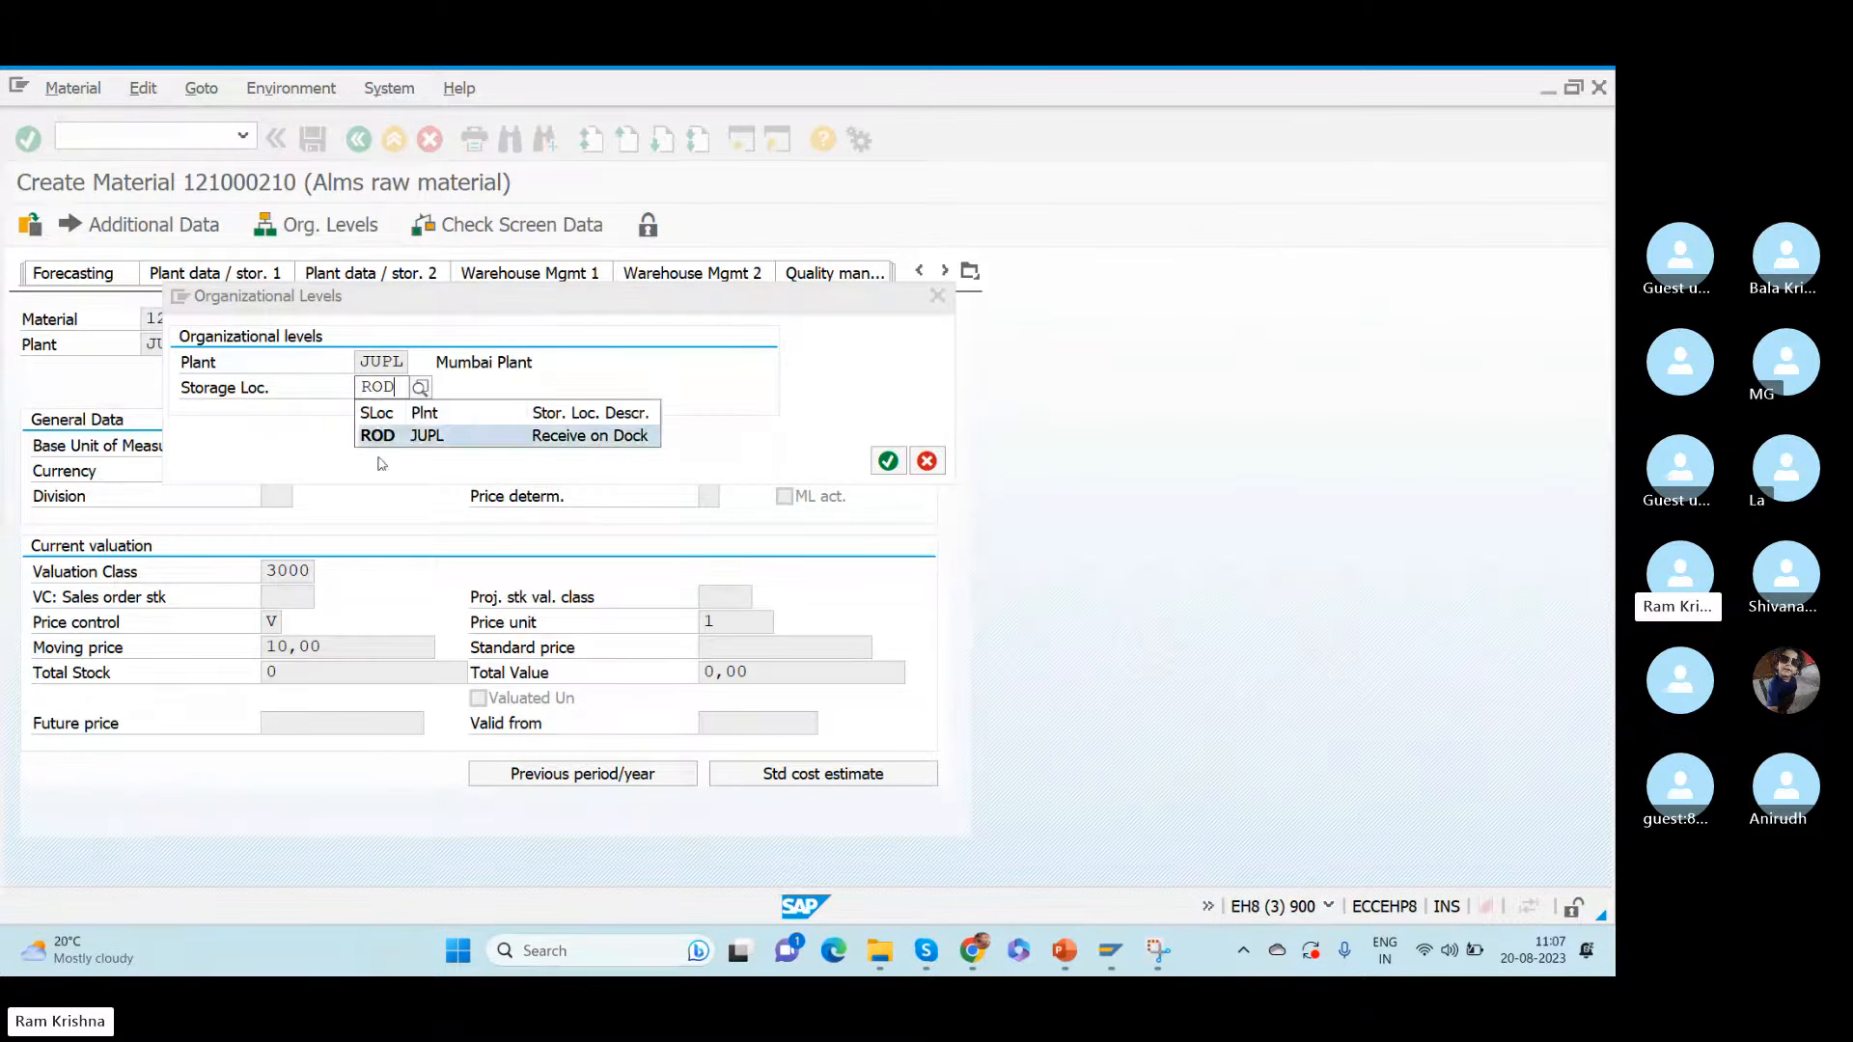
{"action": "left_click", "coordinate": [383, 439]}
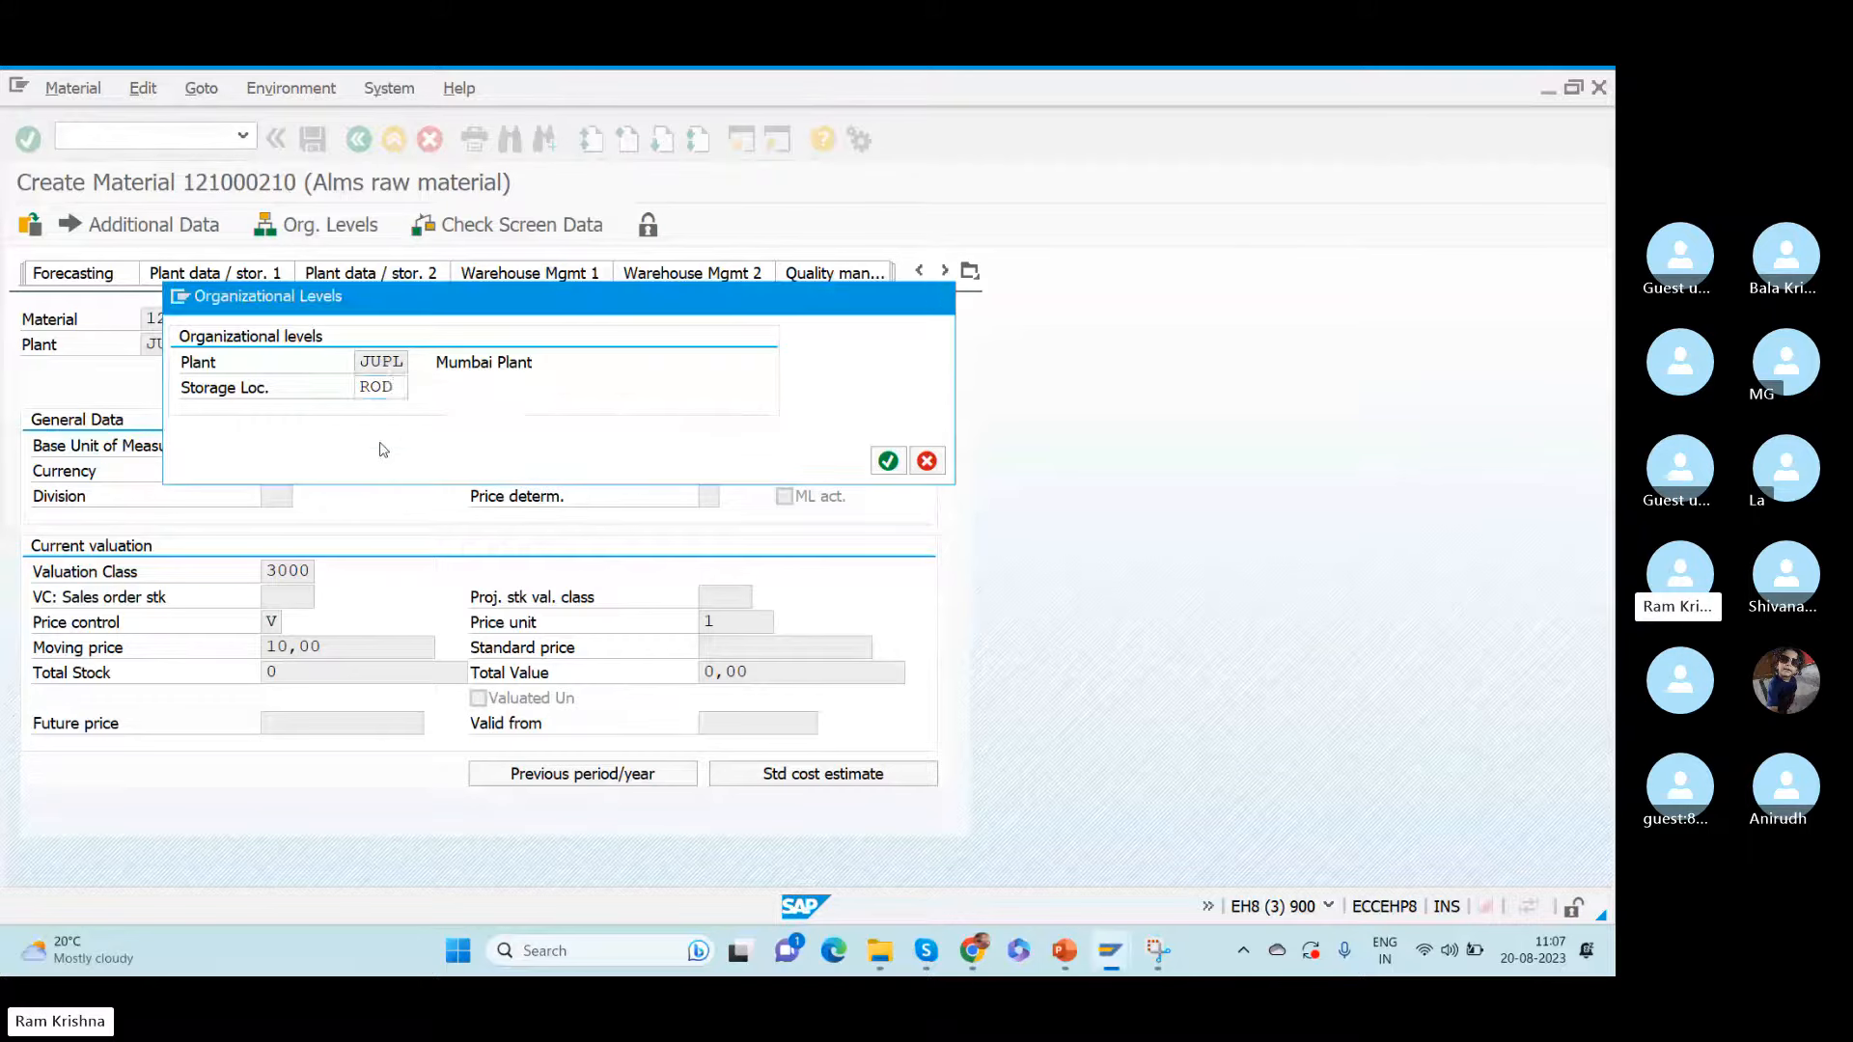
{"action": "key", "text": "Return"}
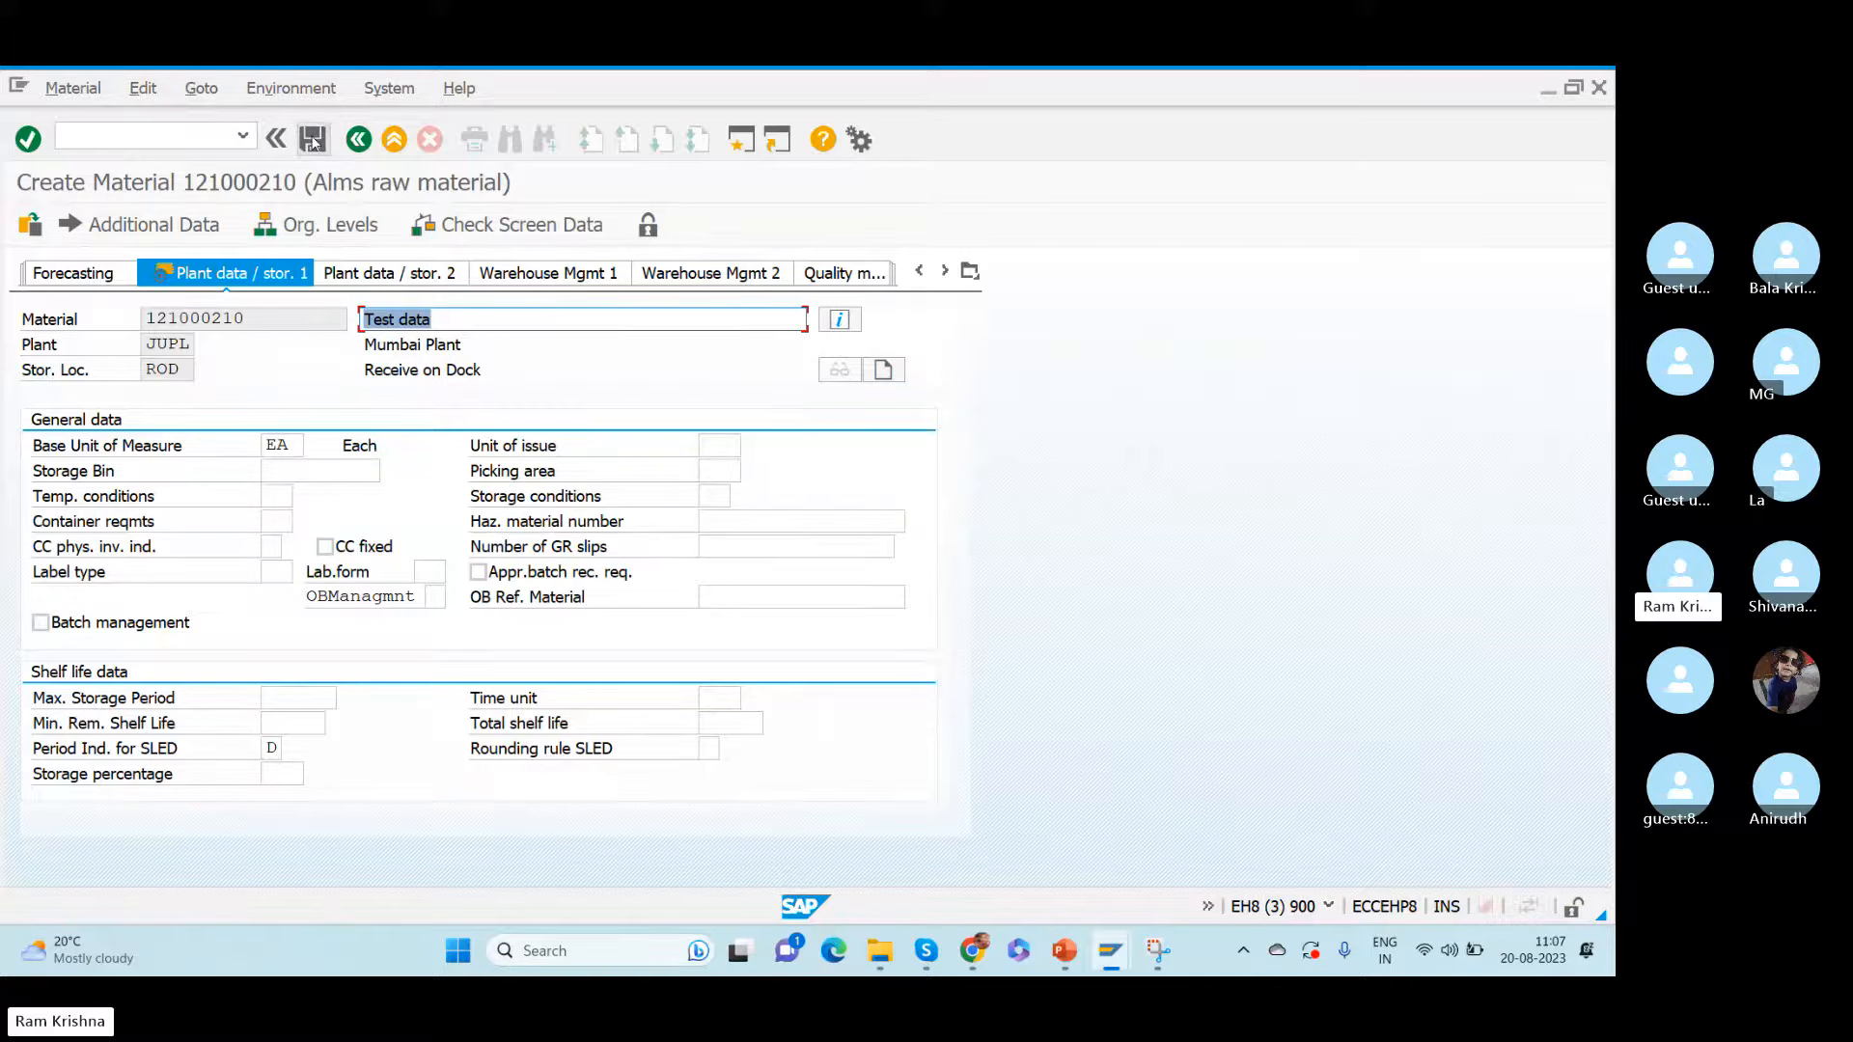
- Copy the new material's number and save the material master
{"action": "left_click_drag", "start_coordinate": [253, 321], "coordinate": [106, 325]}
{"action": "key", "text": "ctrl+c"}
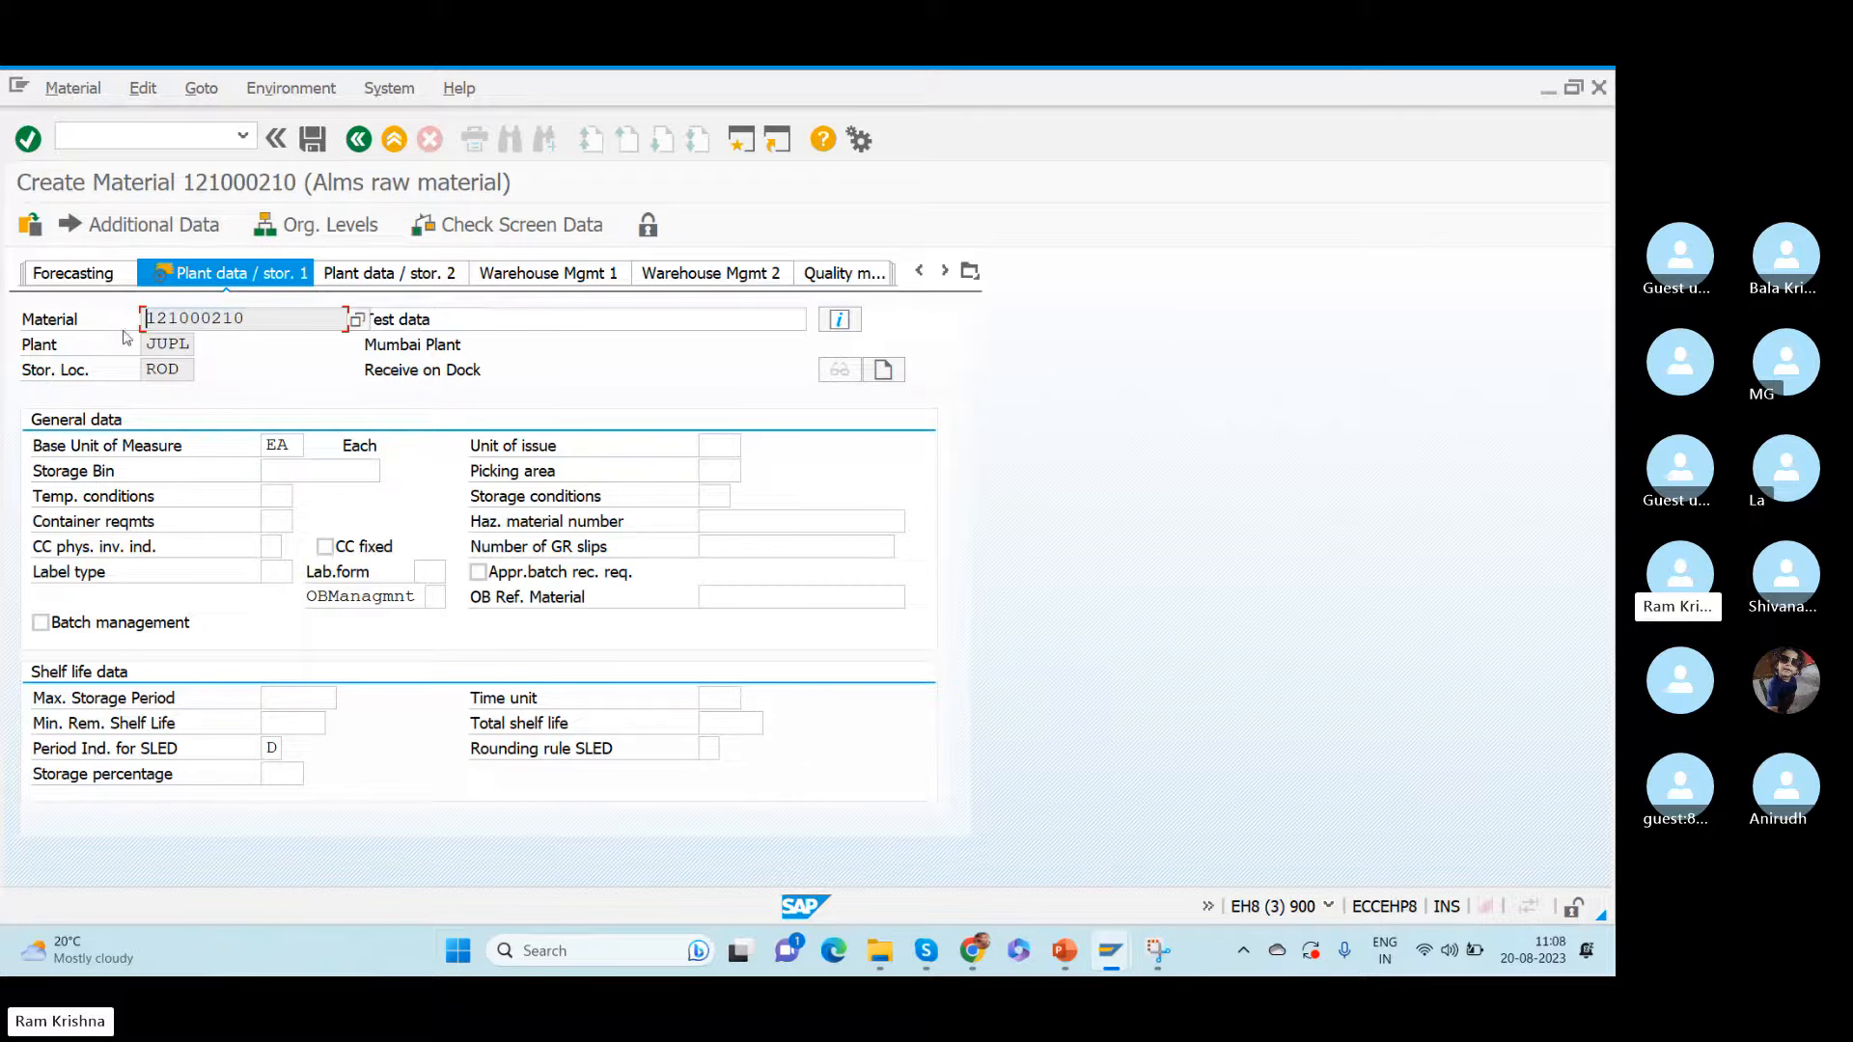
{"action": "left_click_drag", "start_coordinate": [145, 345], "coordinate": [102, 368]}
{"action": "left_click", "coordinate": [307, 140]}
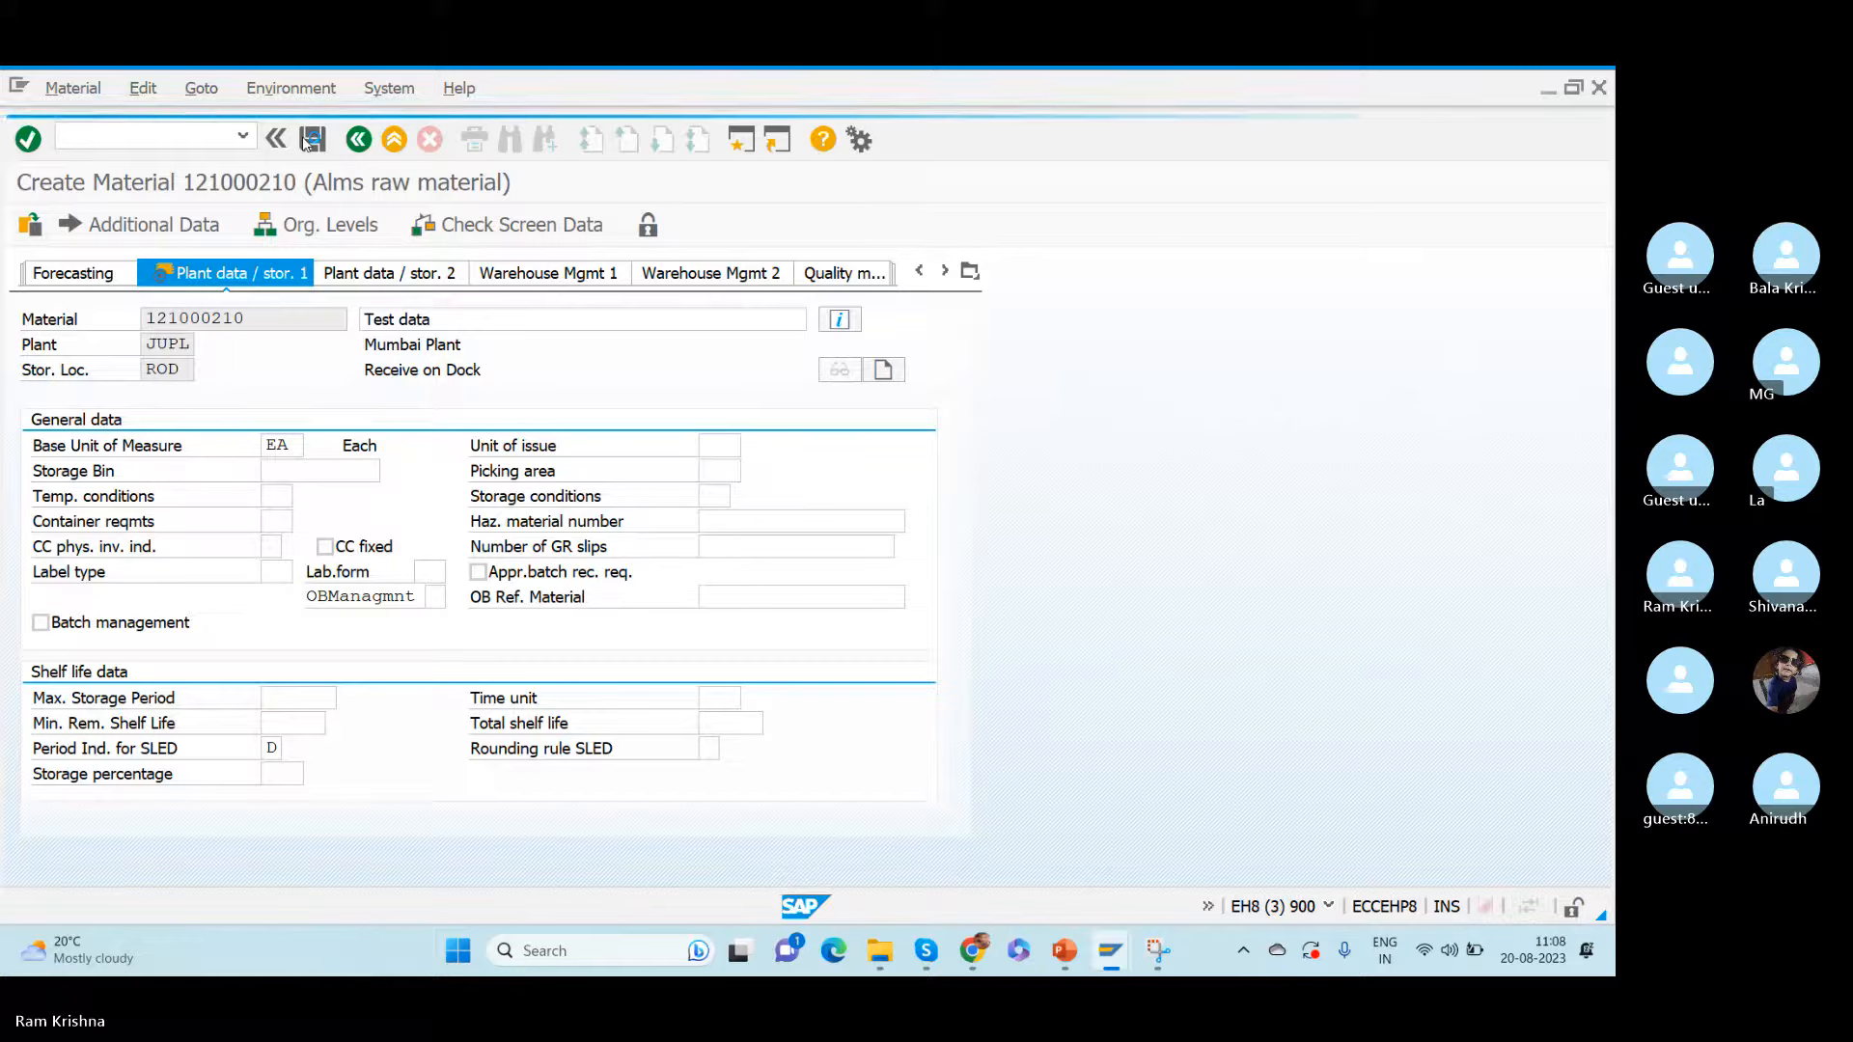
- Switch to the Create Purchase Order window and enter the copied material 121000210 in the first item line
{"action": "key", "text": "alt+Tab"}
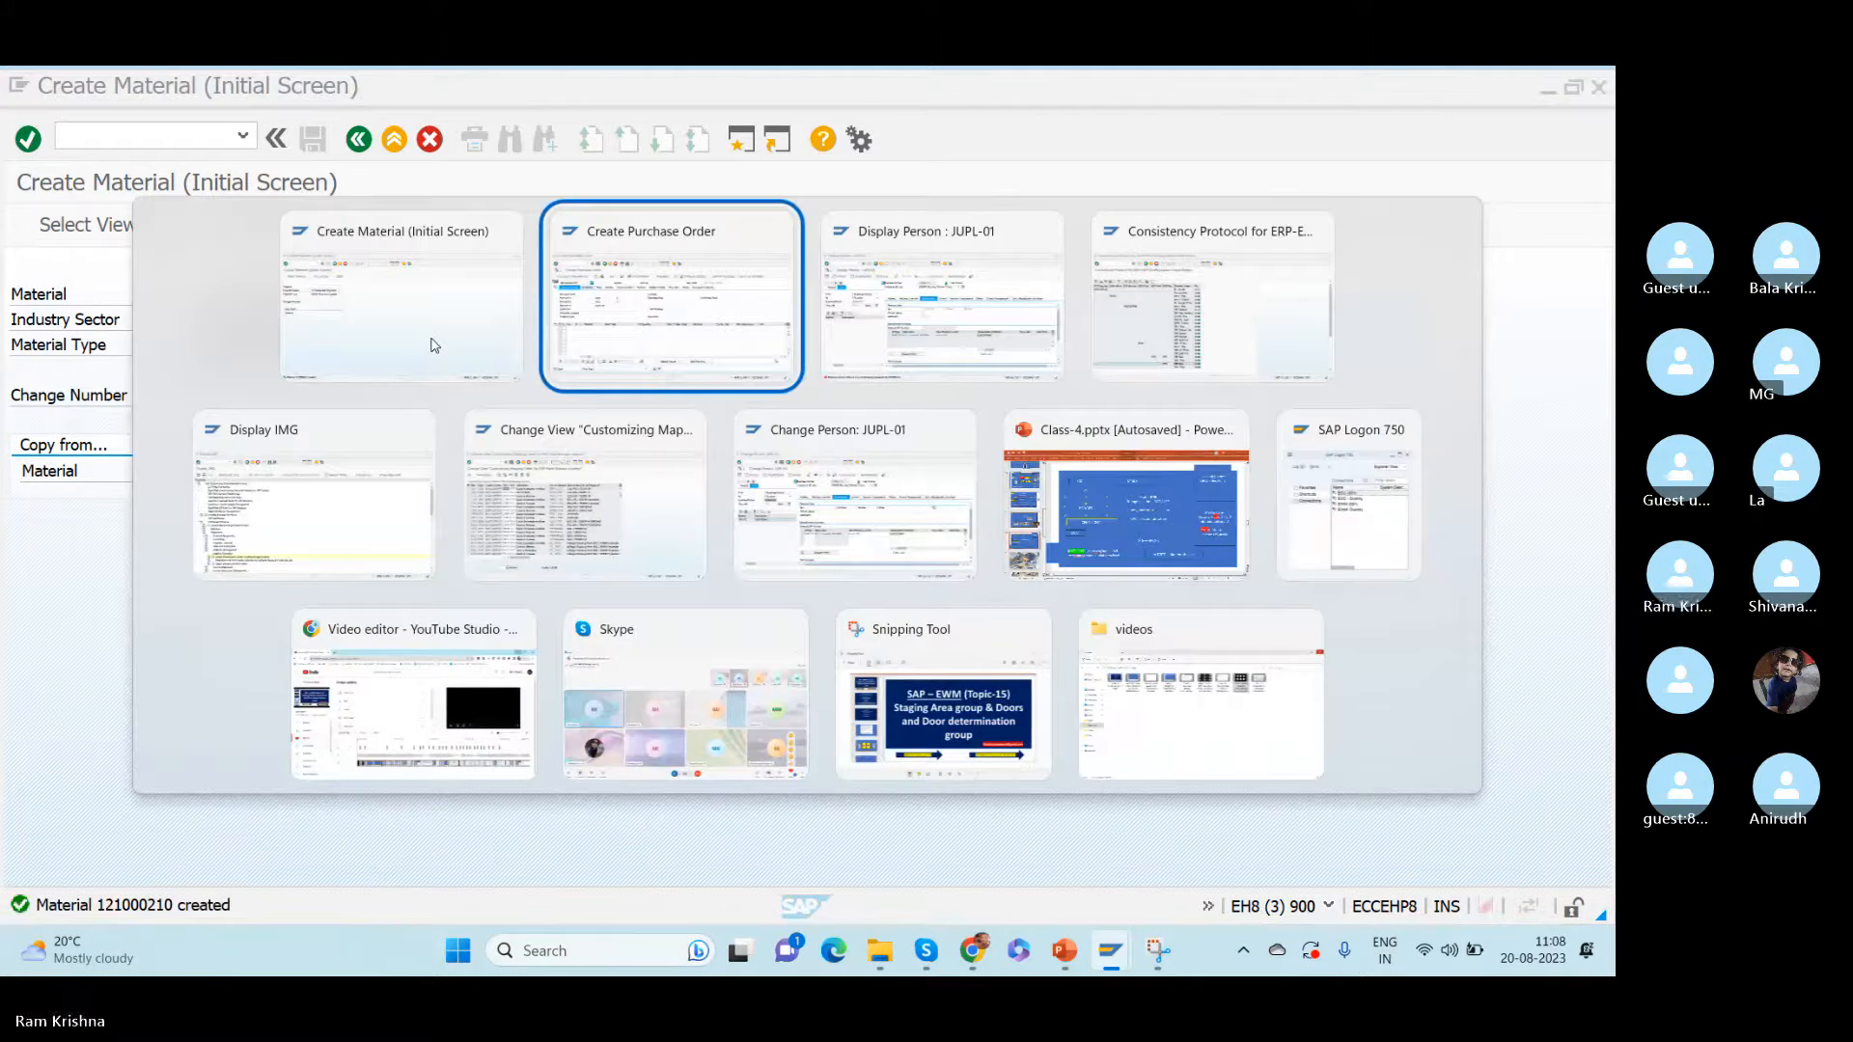
{"action": "key", "text": "ctrl+v"}
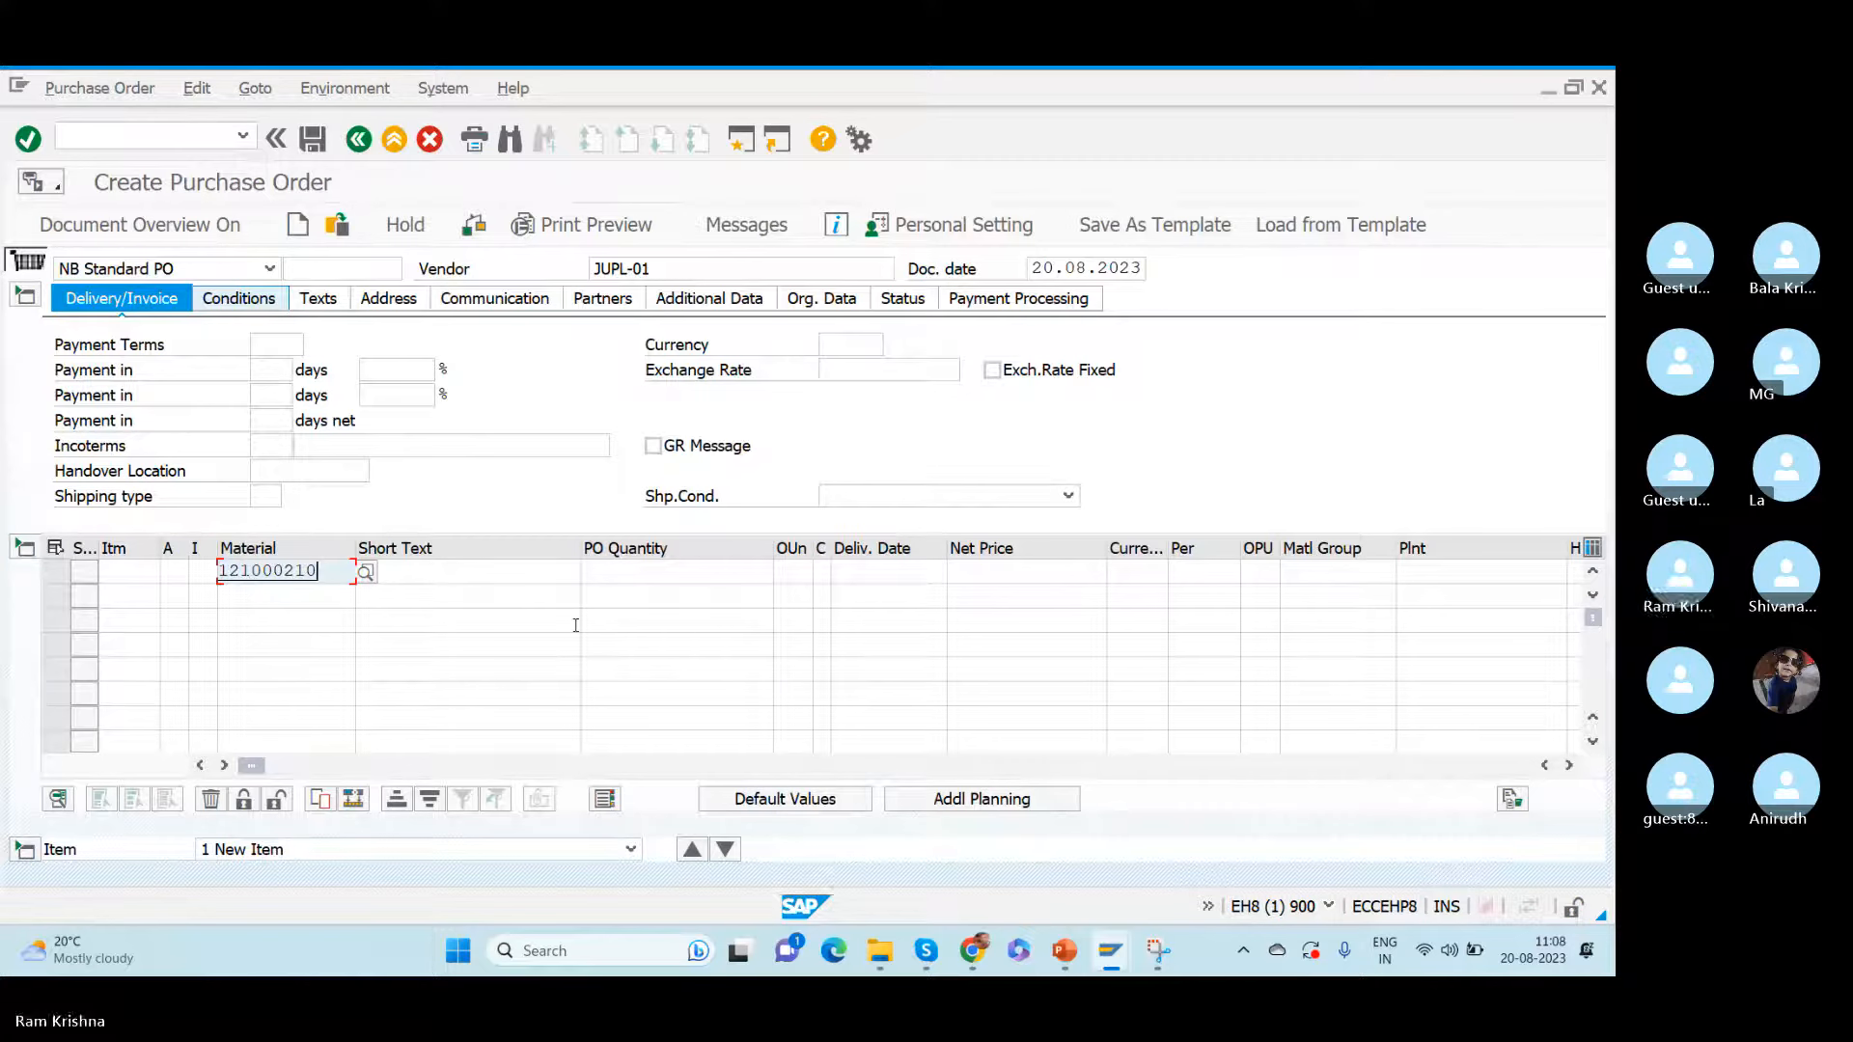
{"action": "left_click", "coordinate": [1430, 569]}
{"action": "double_click", "coordinate": [327, 576]}
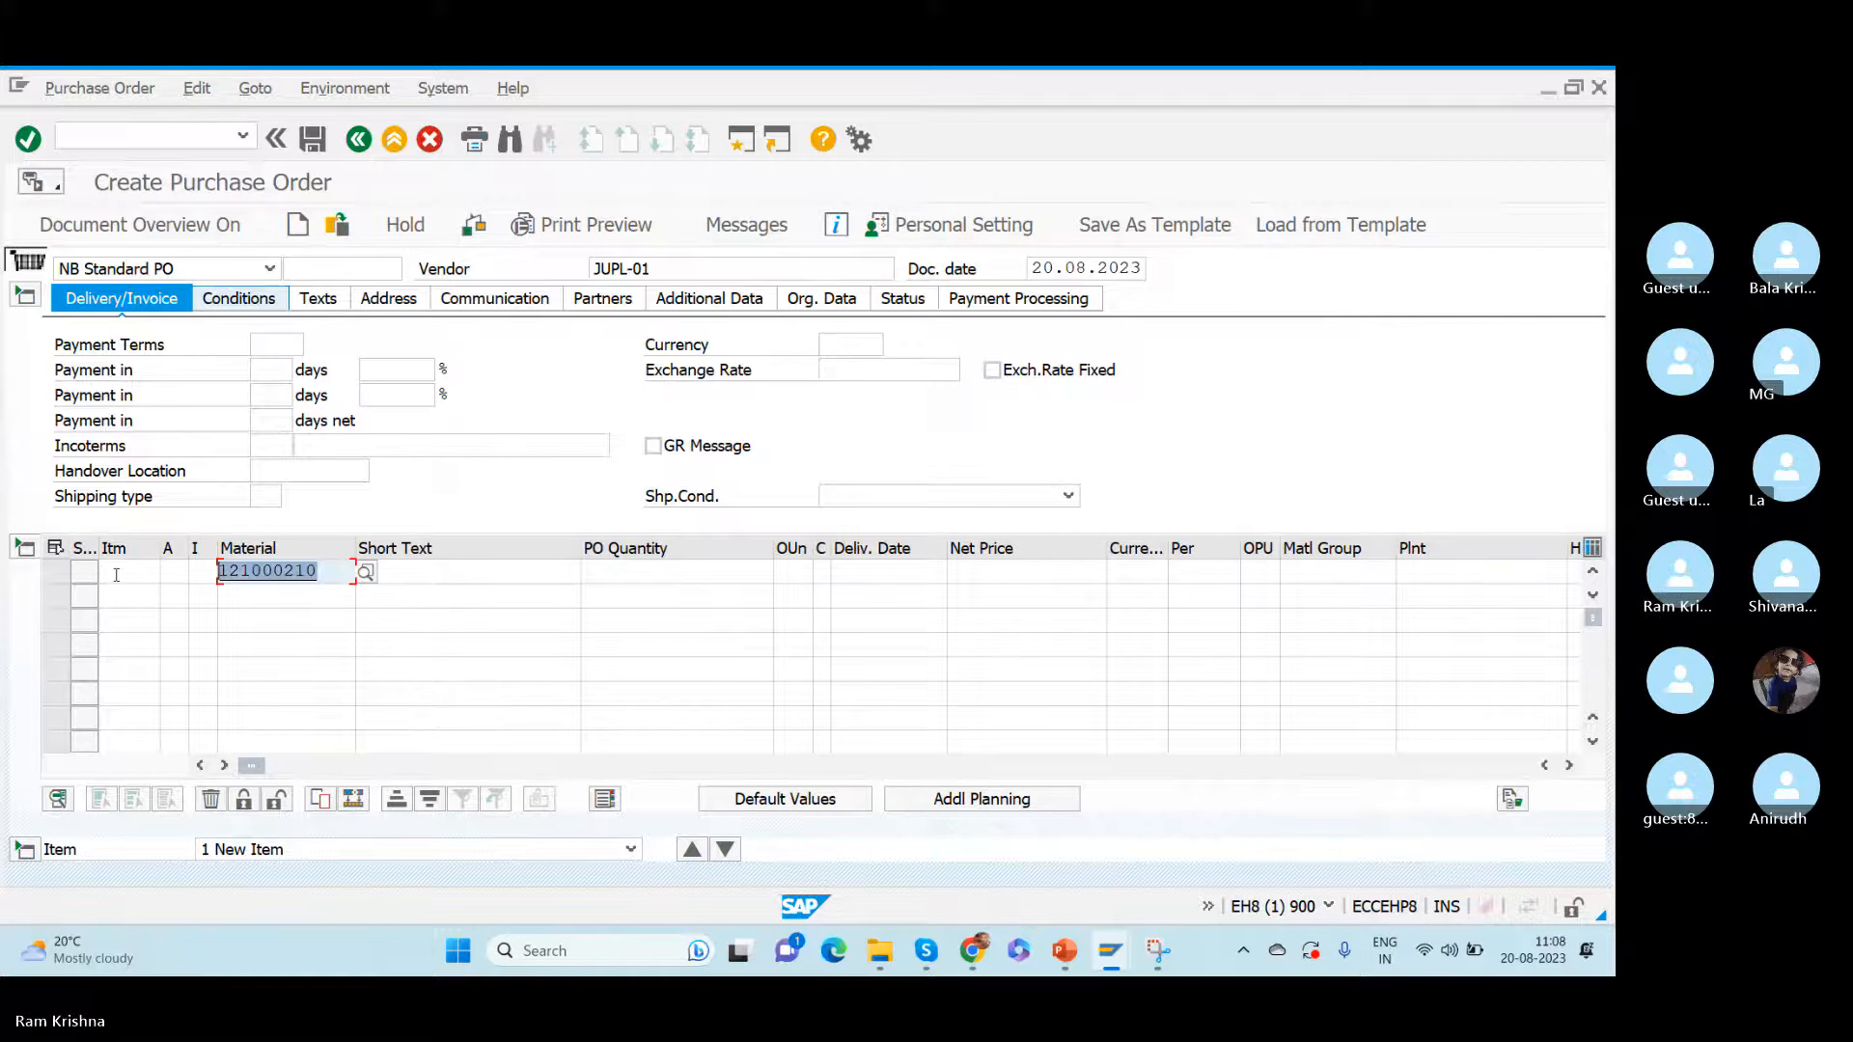
{"action": "double_click", "coordinate": [657, 264]}
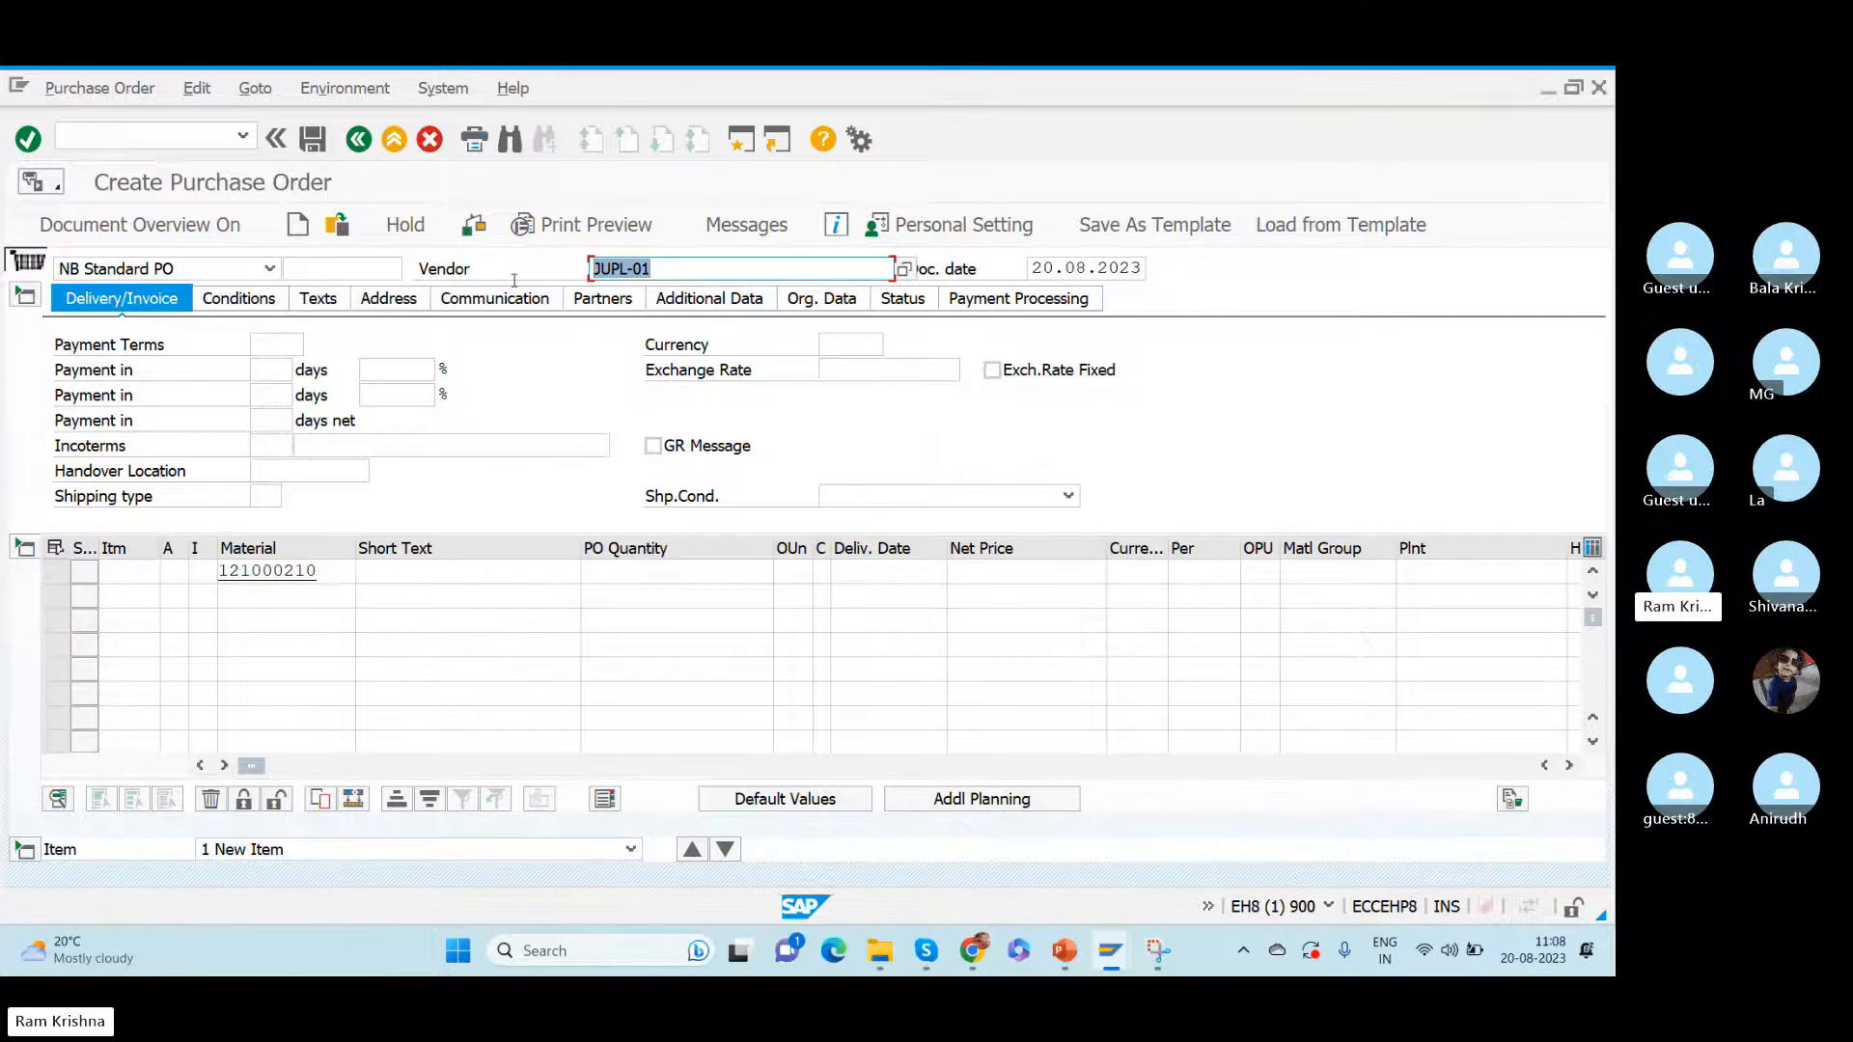
{"action": "left_click", "coordinate": [324, 572]}
{"action": "left_click_drag", "start_coordinate": [323, 571], "coordinate": [157, 571]}
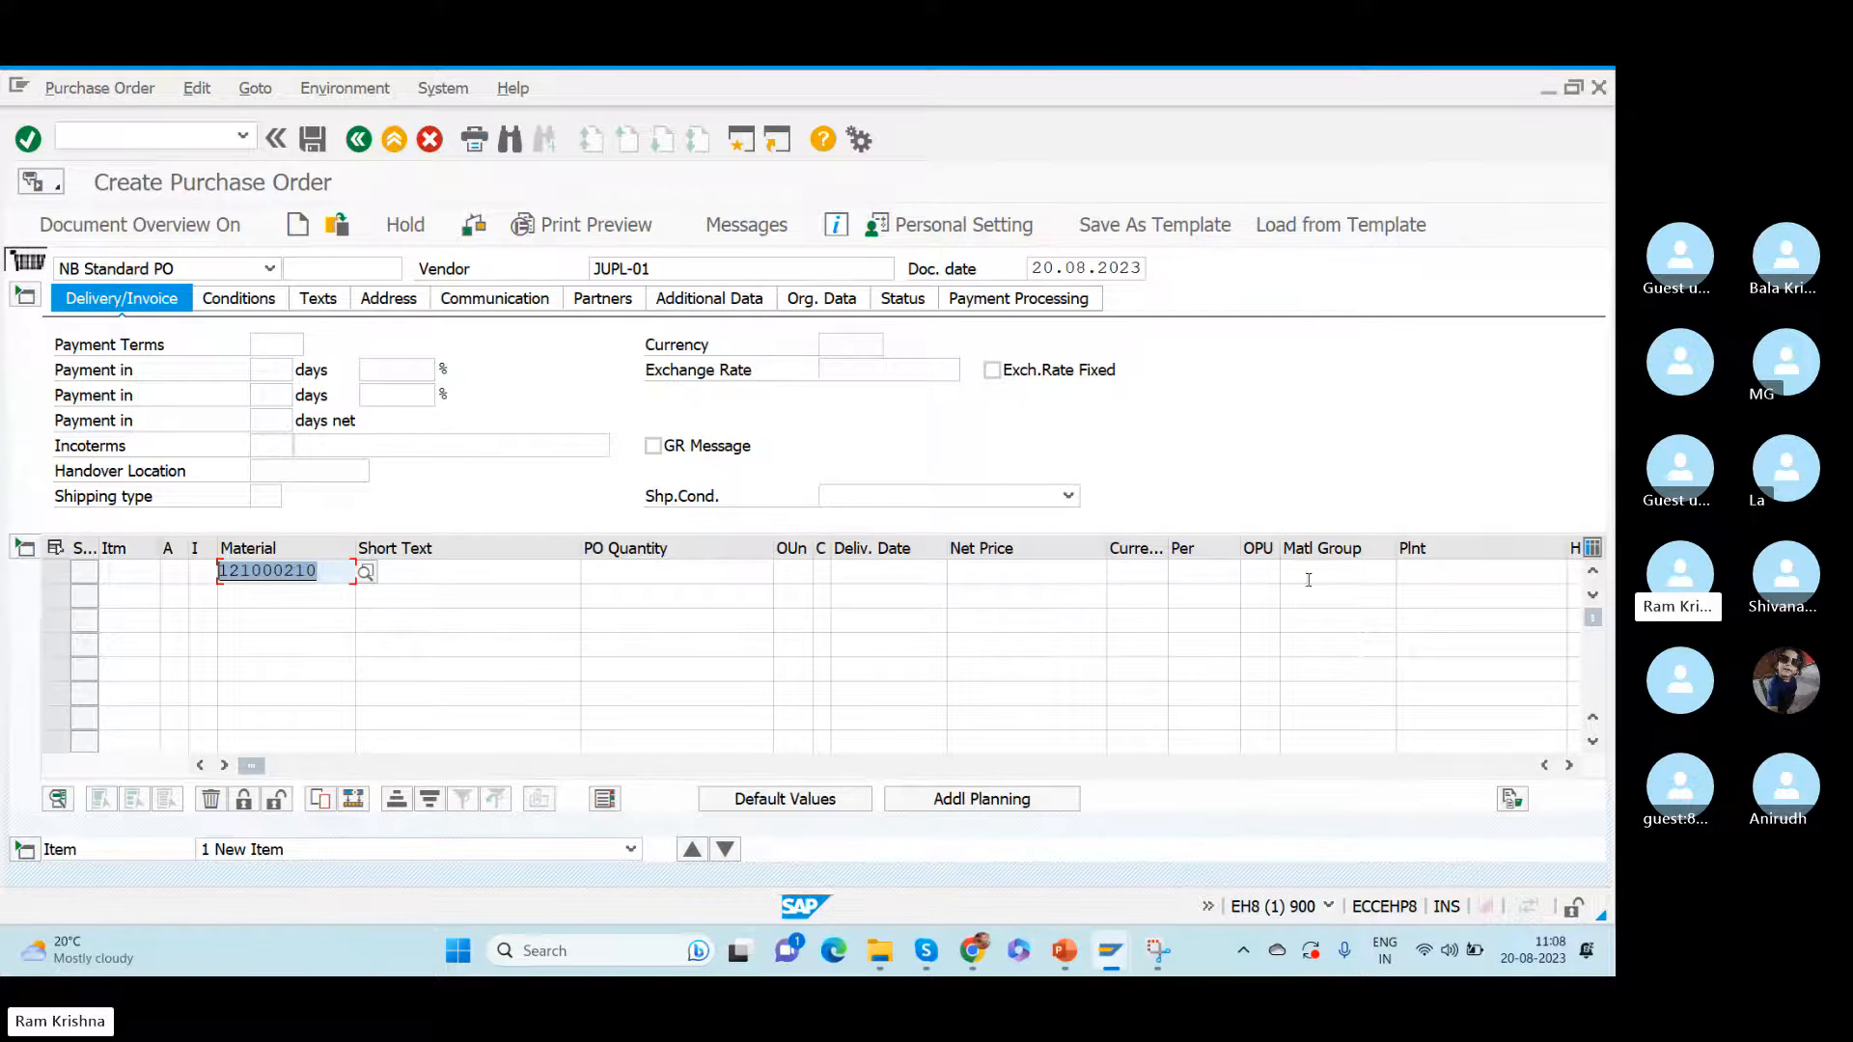
- Set the purchase order item's plant to JUPL and its storage location to ROD
{"action": "left_click", "coordinate": [1446, 573]}
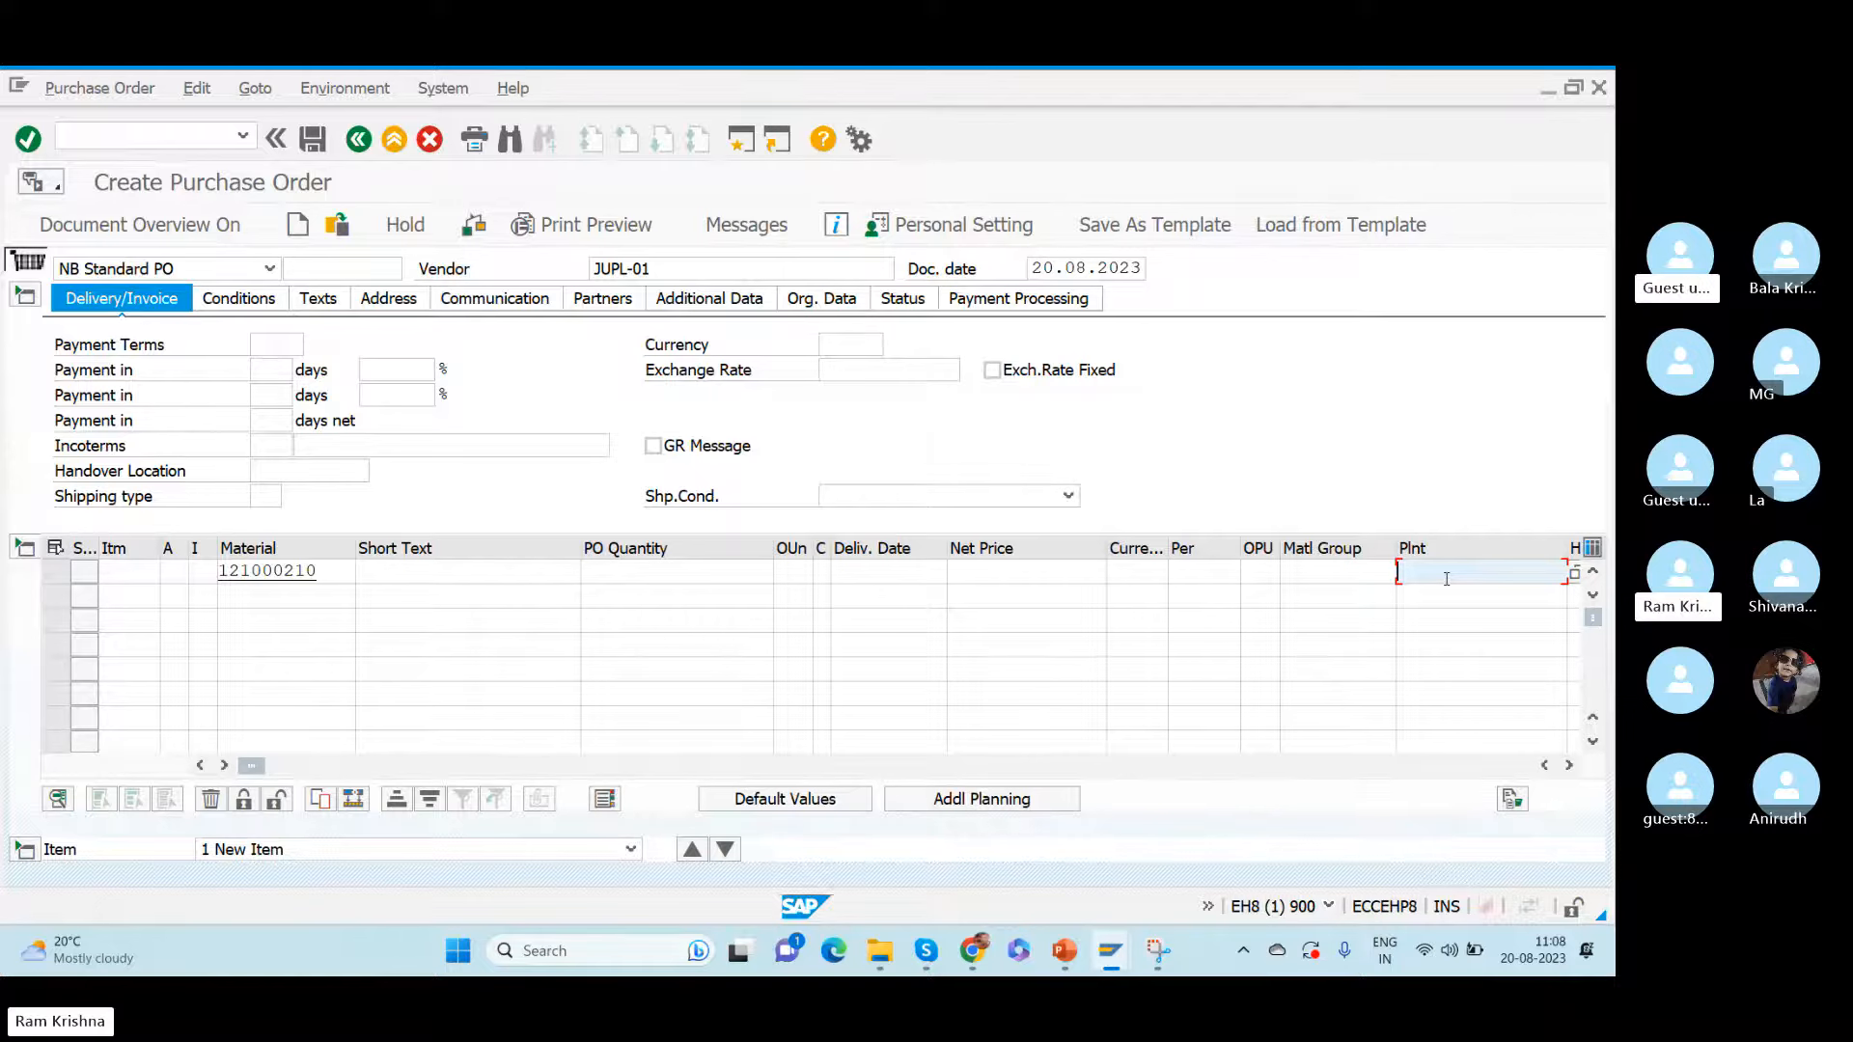
{"action": "type", "text": "JUPL"}
{"action": "key", "text": "Tab"}
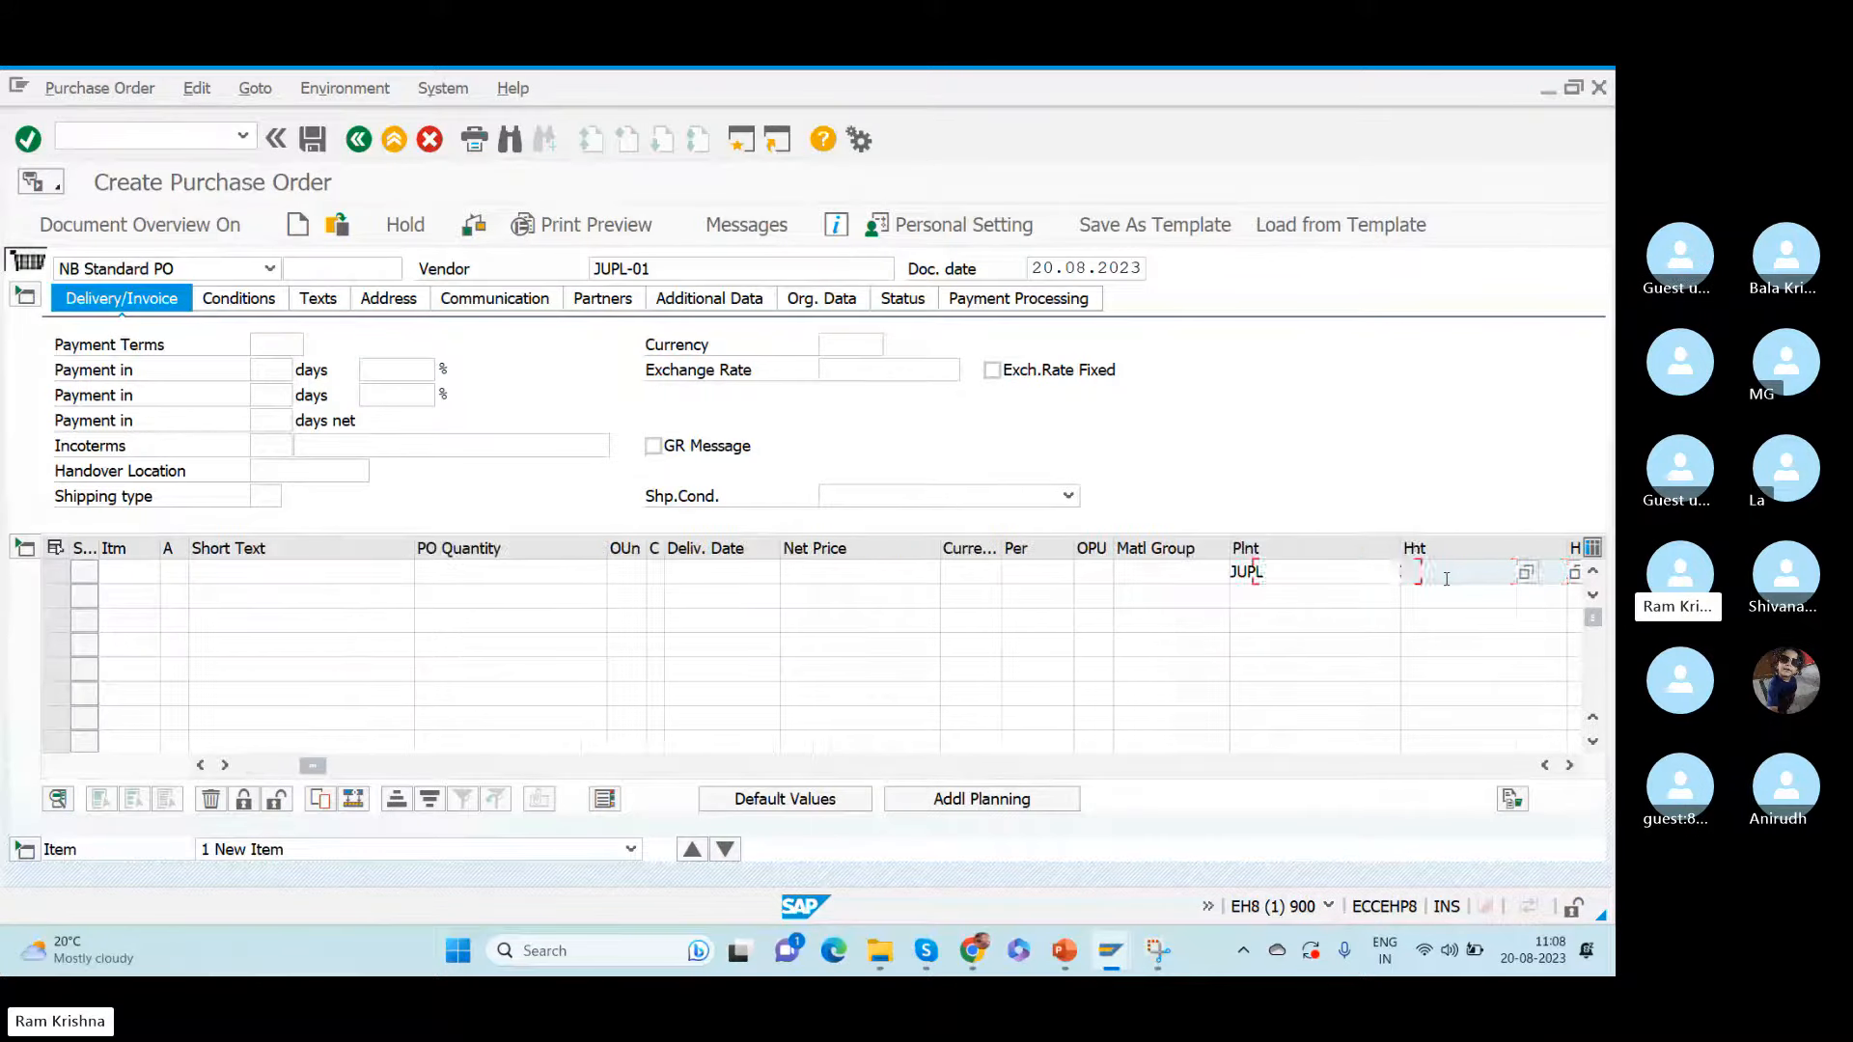
{"action": "key", "text": "Tab"}
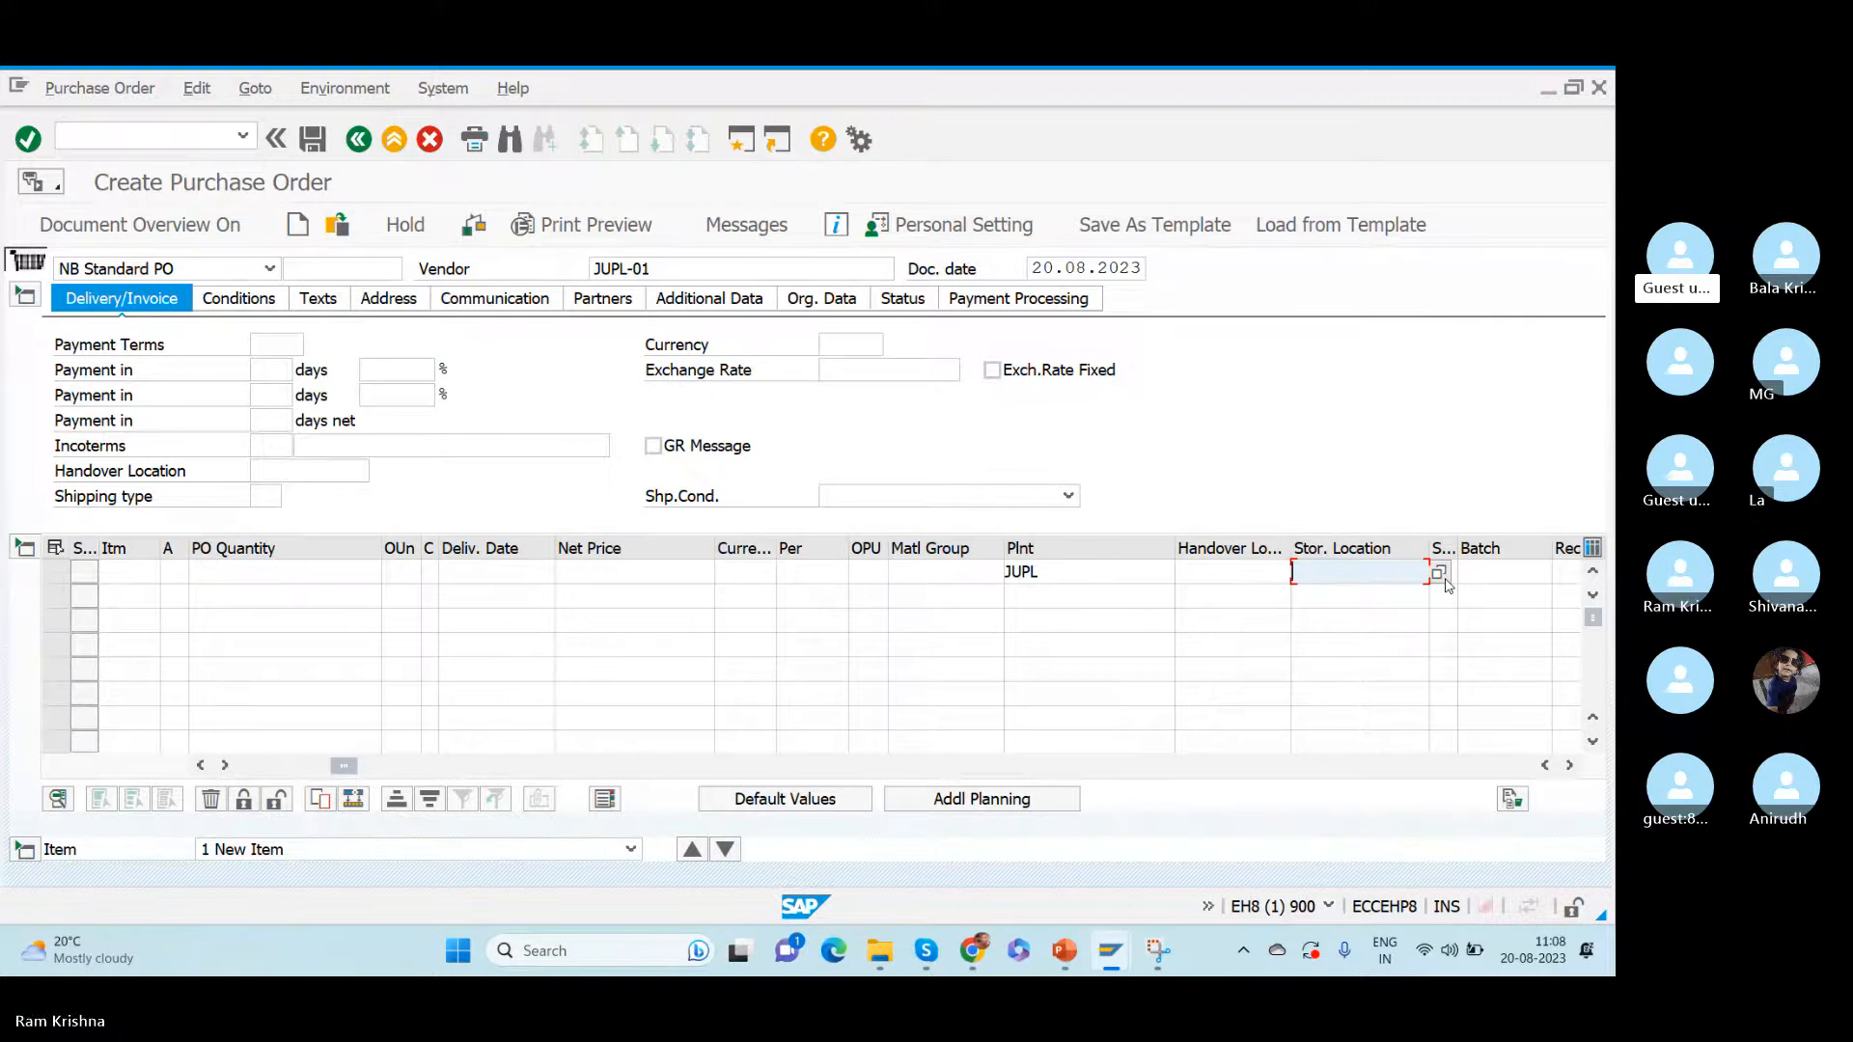
{"action": "type", "text": "ROD"}
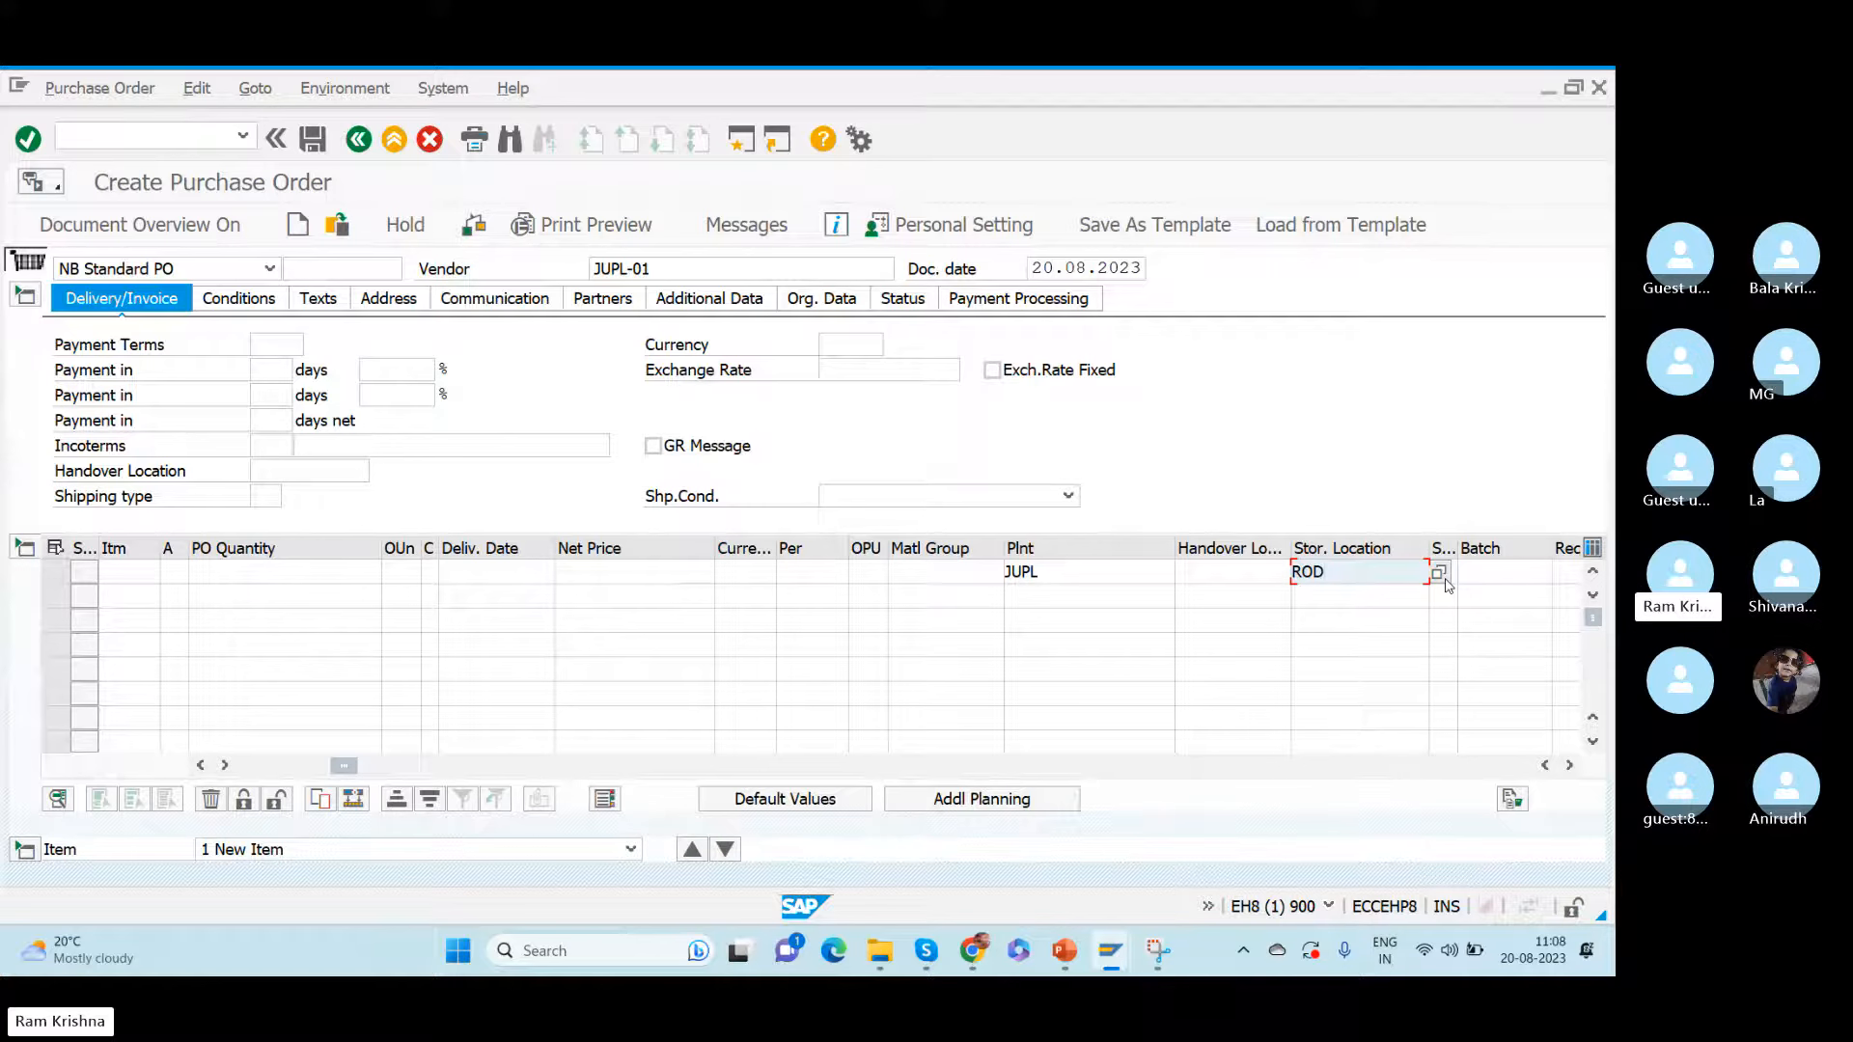
- Set the item's PO quantity to 100 and have the order data checked
{"action": "left_click_drag", "start_coordinate": [346, 766], "coordinate": [248, 766]}
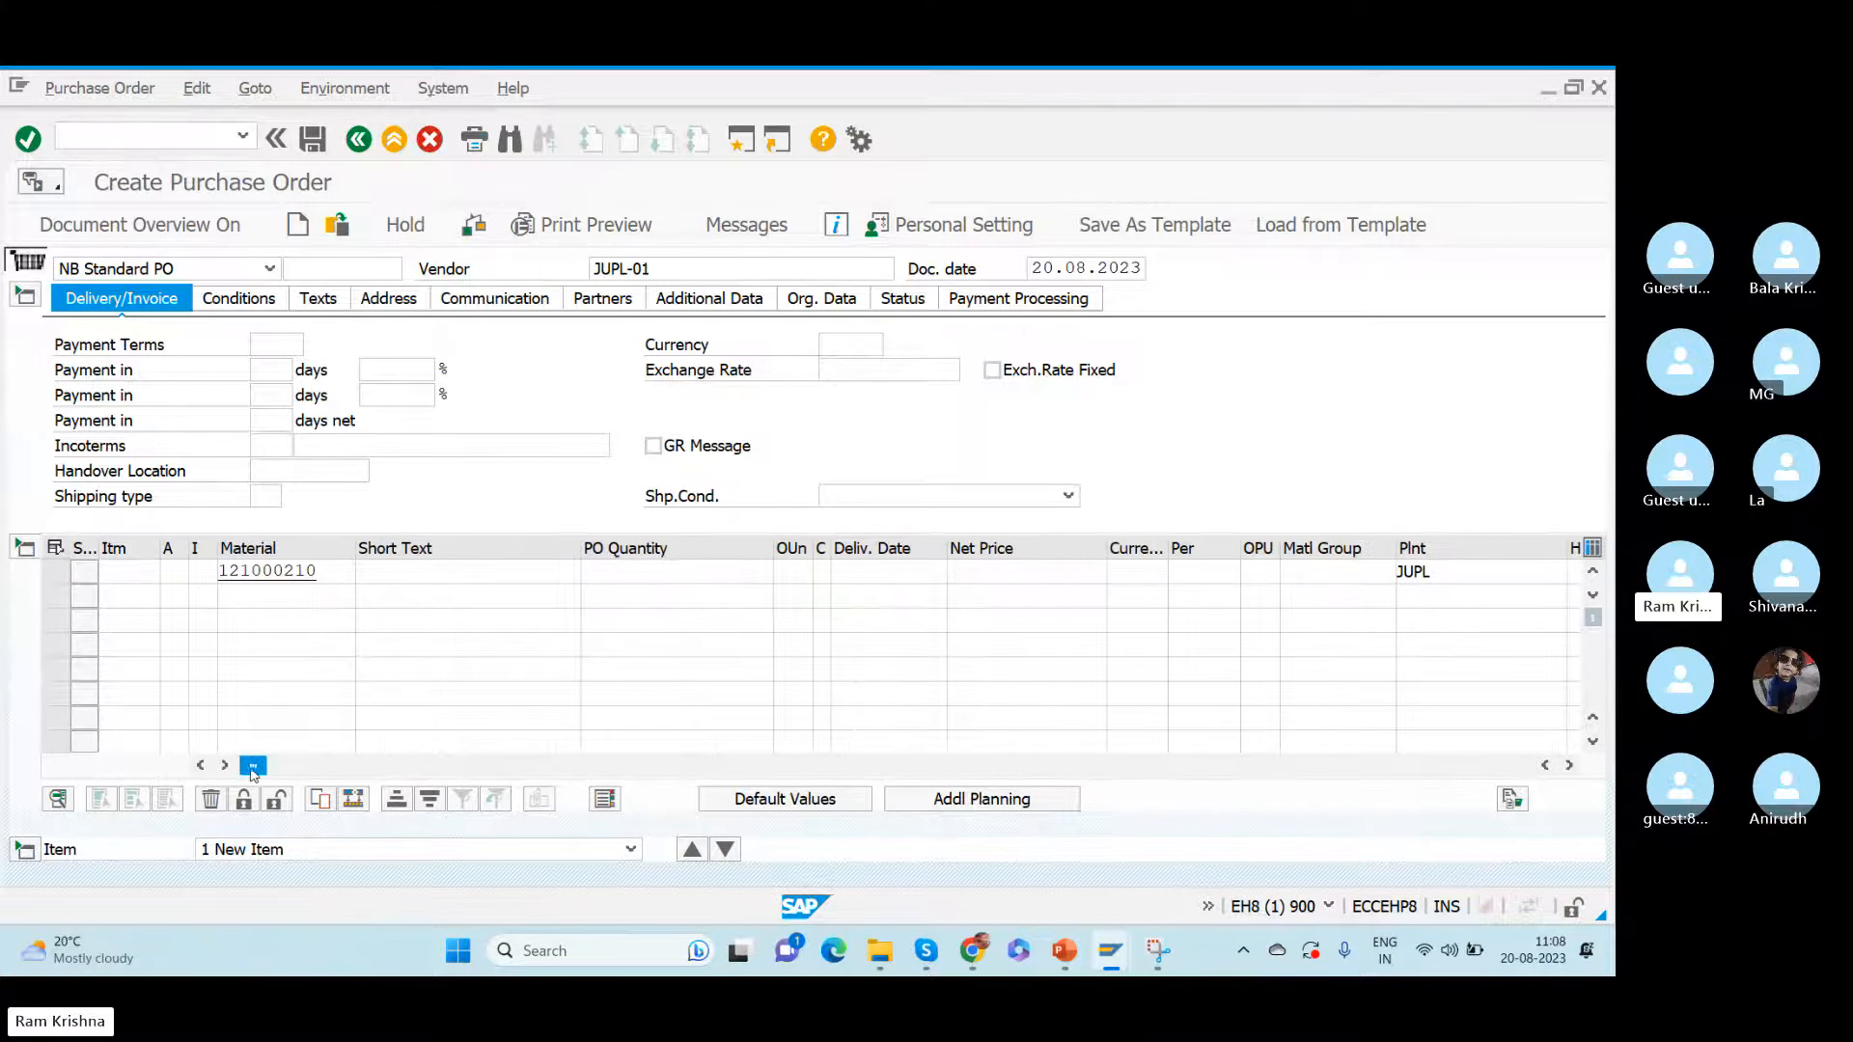
{"action": "left_click", "coordinate": [690, 573]}
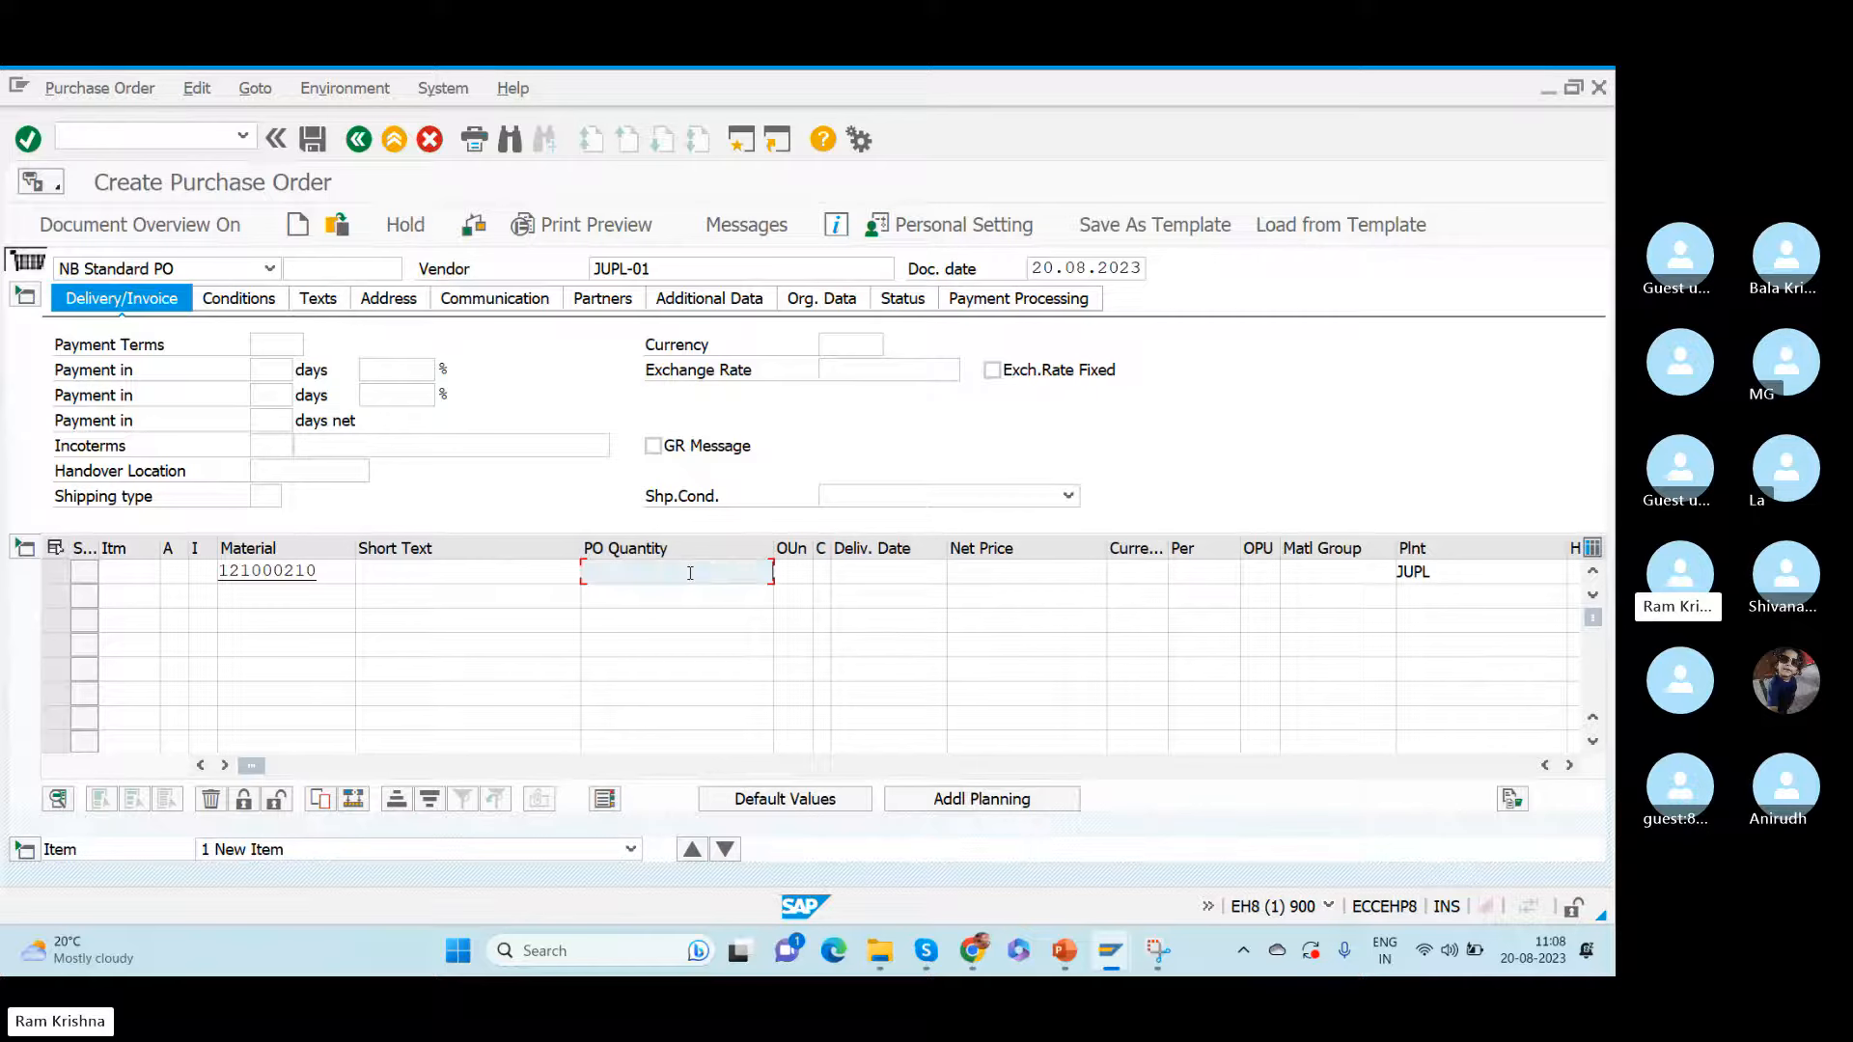
{"action": "type", "text": "100"}
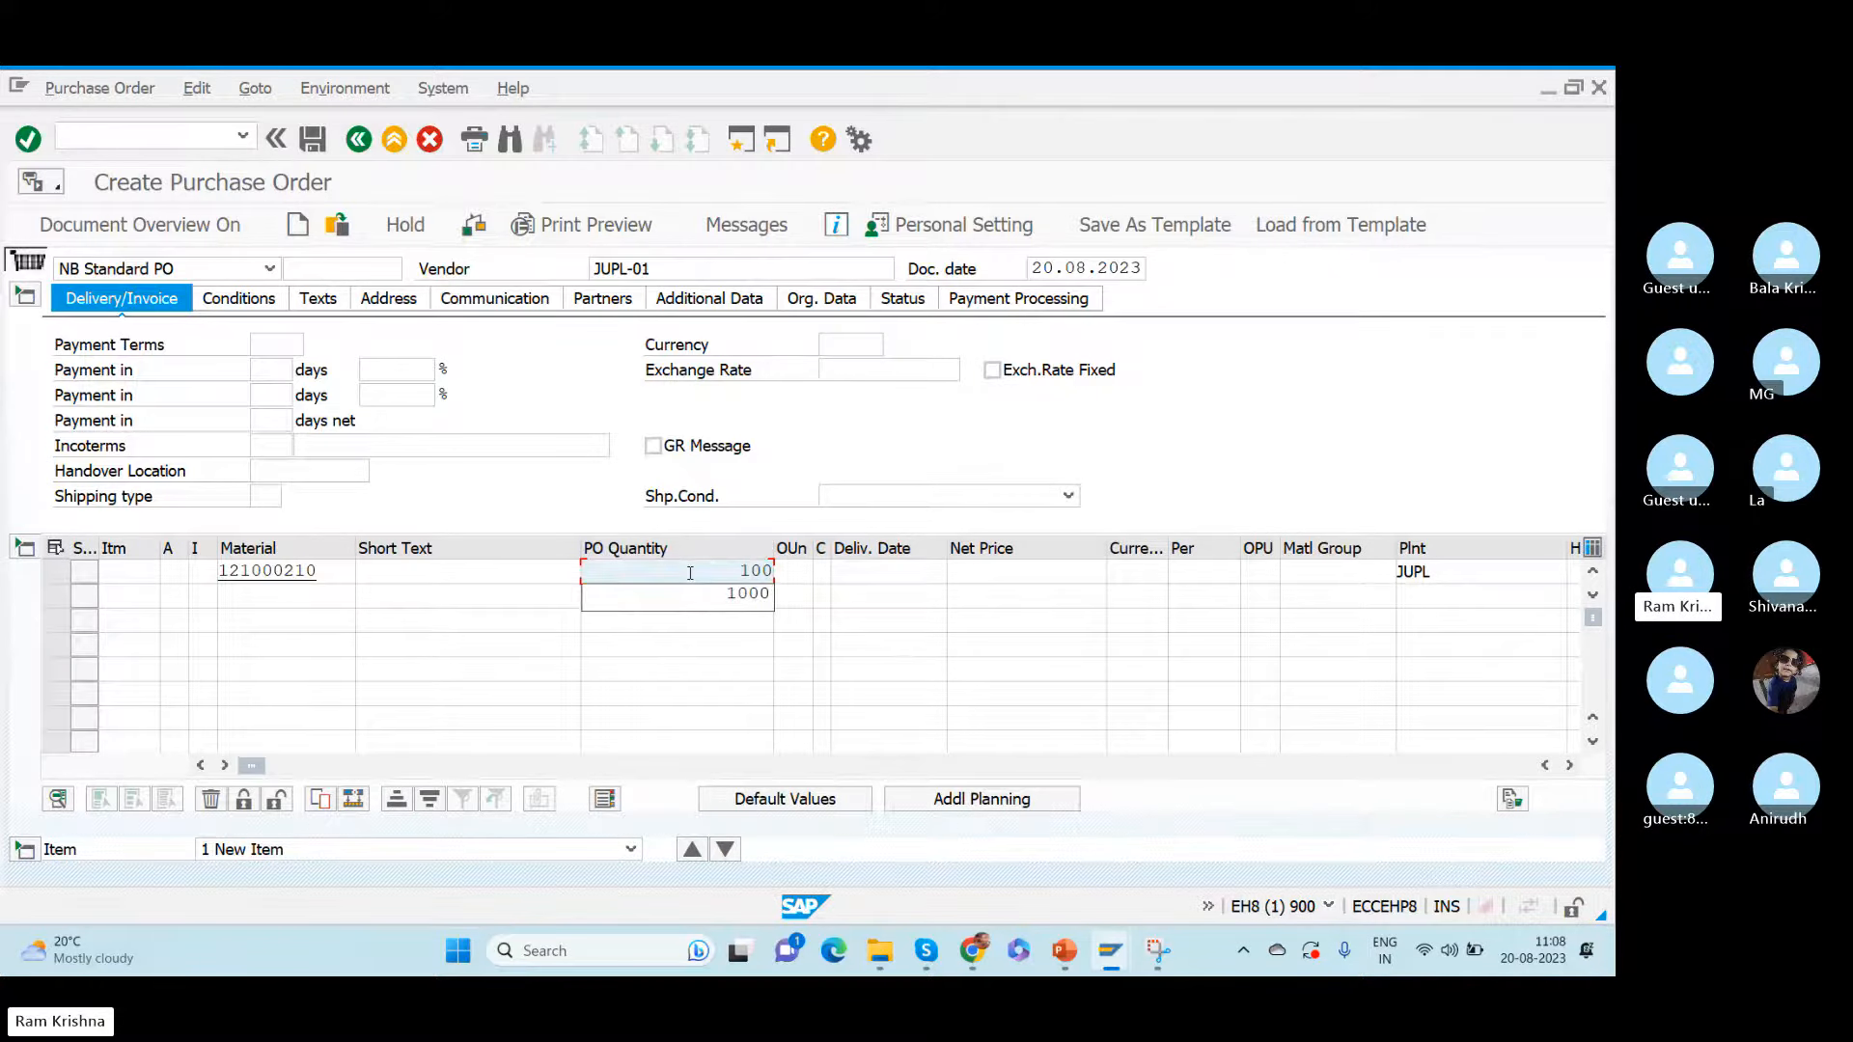
{"action": "key", "text": "Return"}
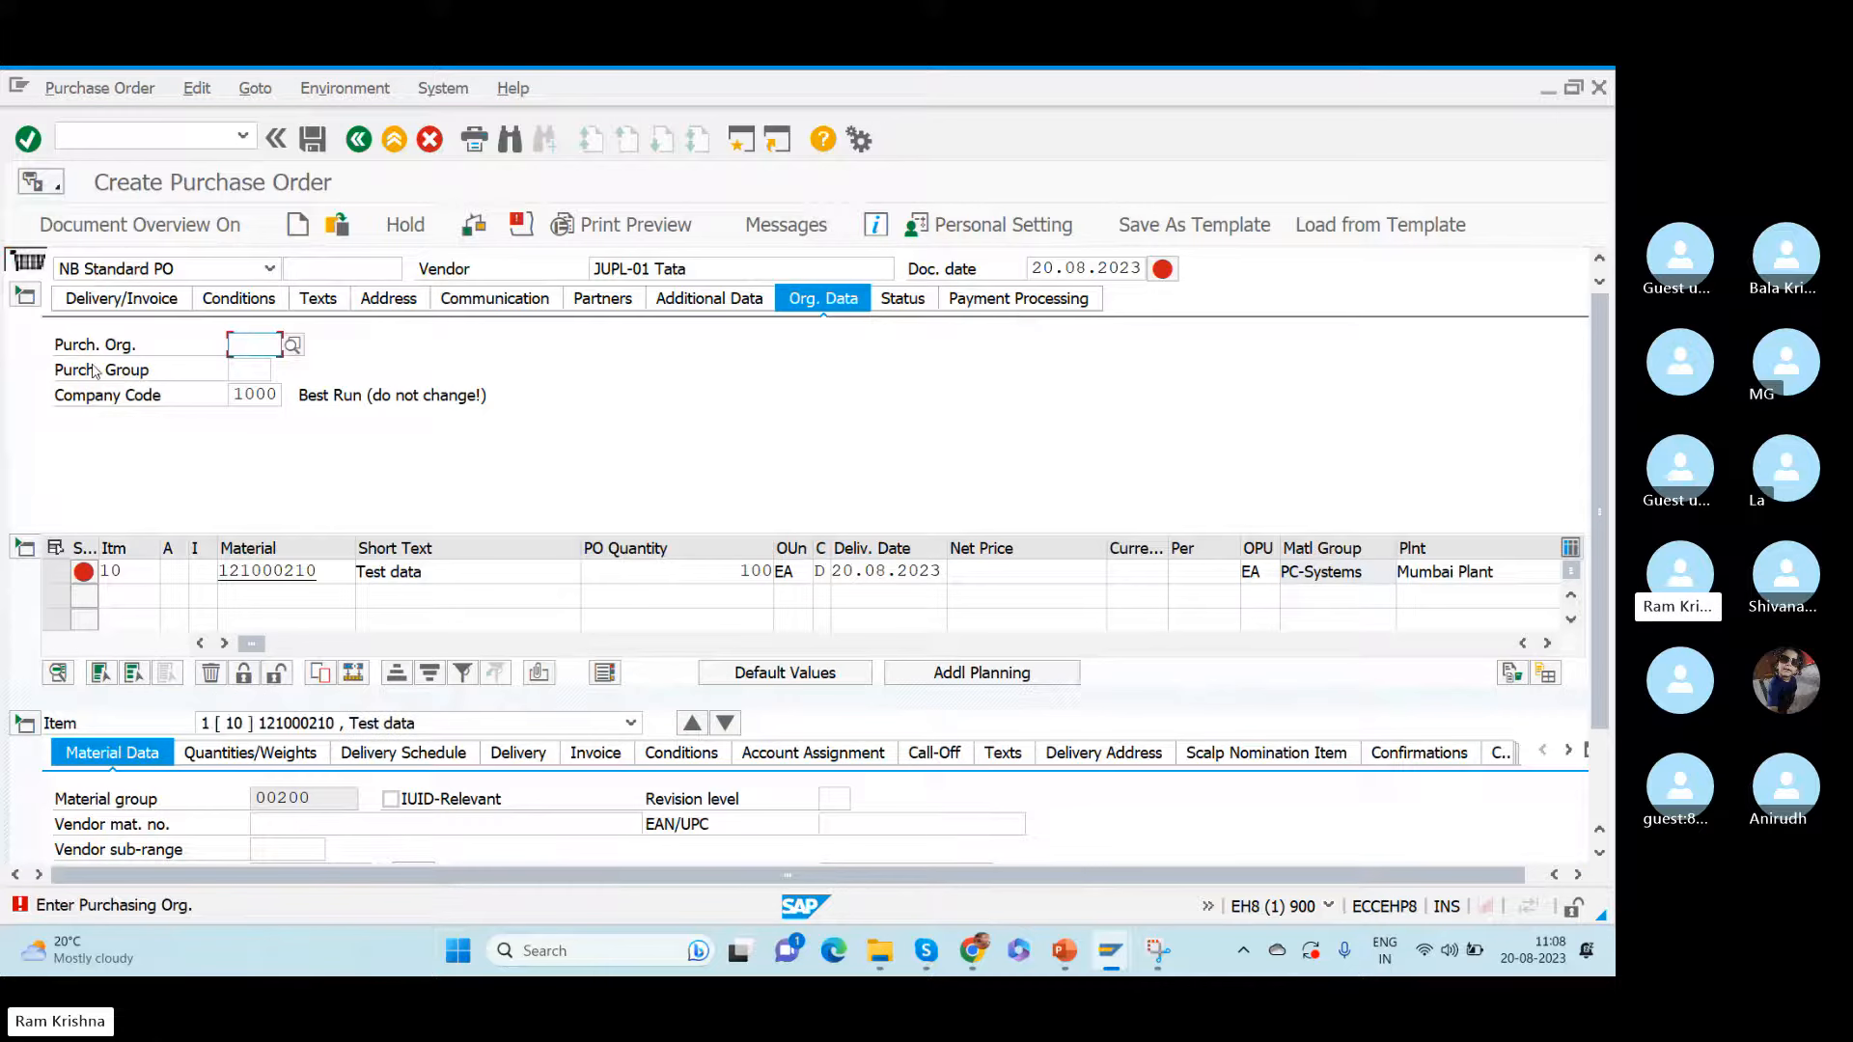
- Set the order's purchasing organization to 1000 and purchasing group to 000 in its organizational data
{"action": "type", "text": "1000"}
{"action": "key", "text": "Tab"}
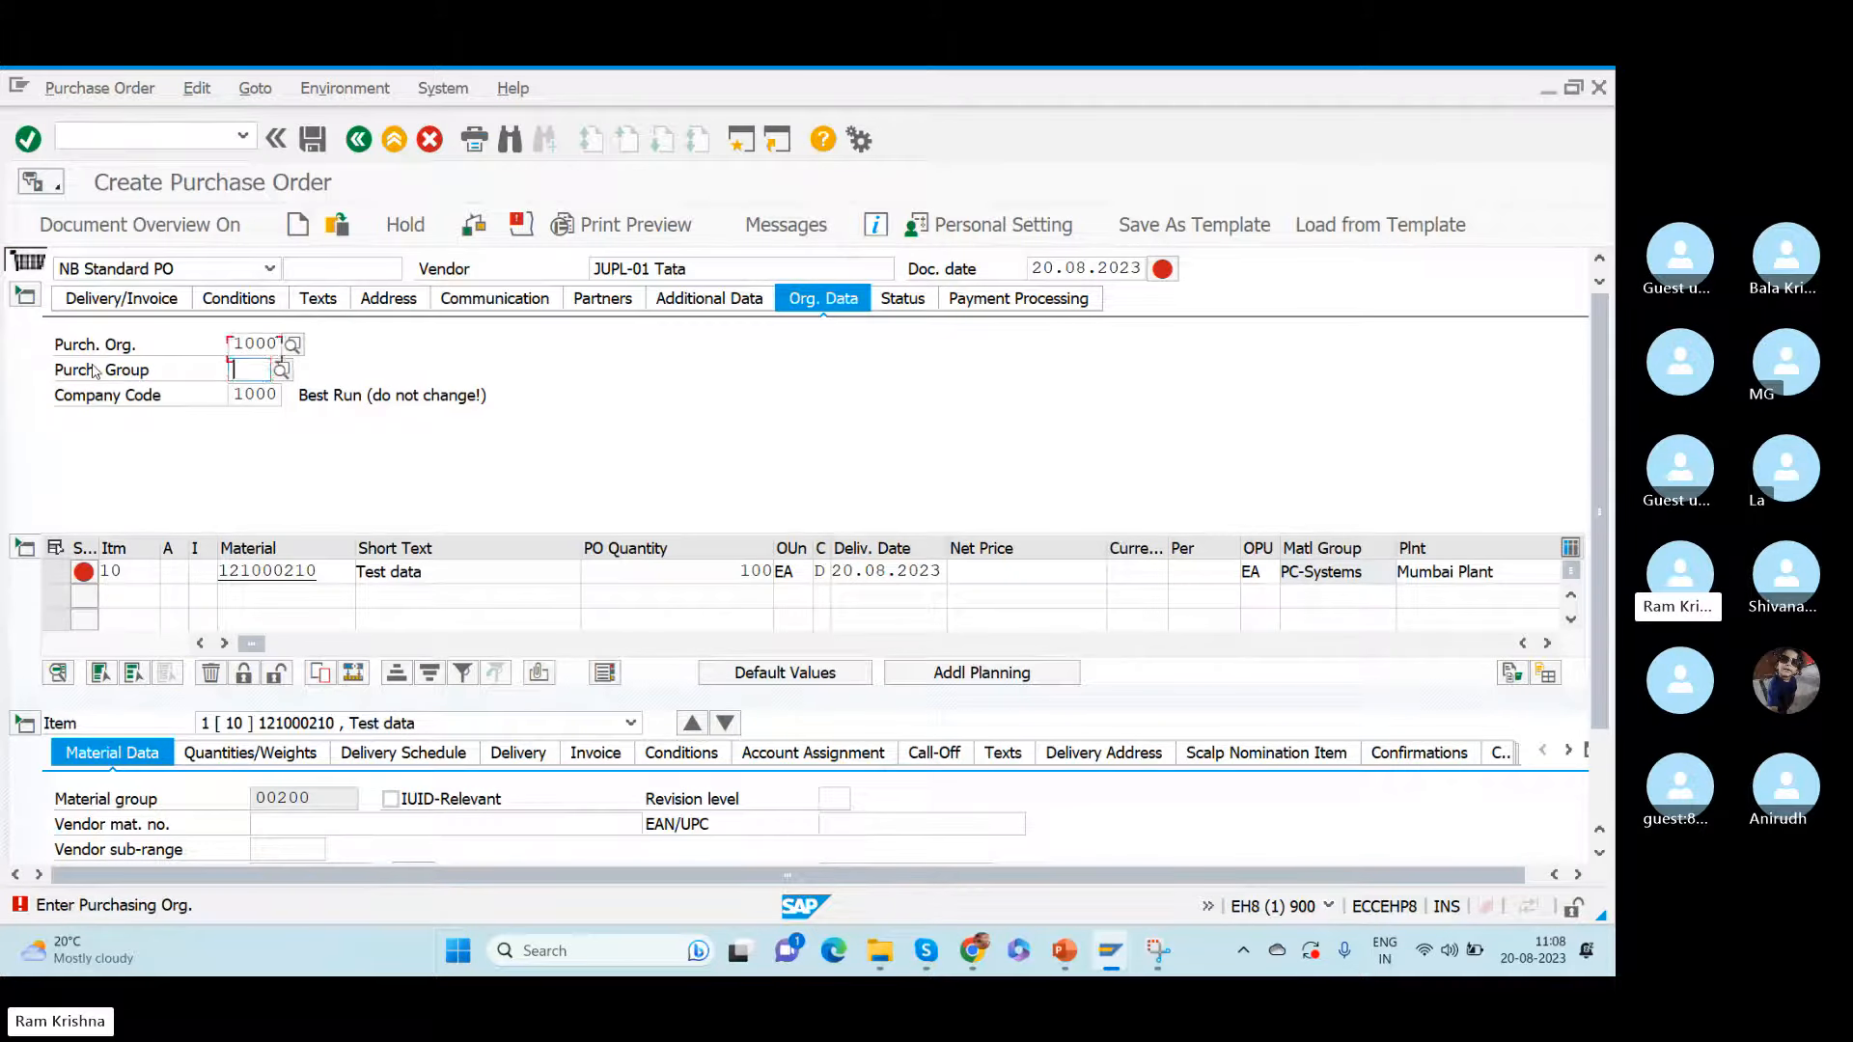
{"action": "type", "text": "000"}
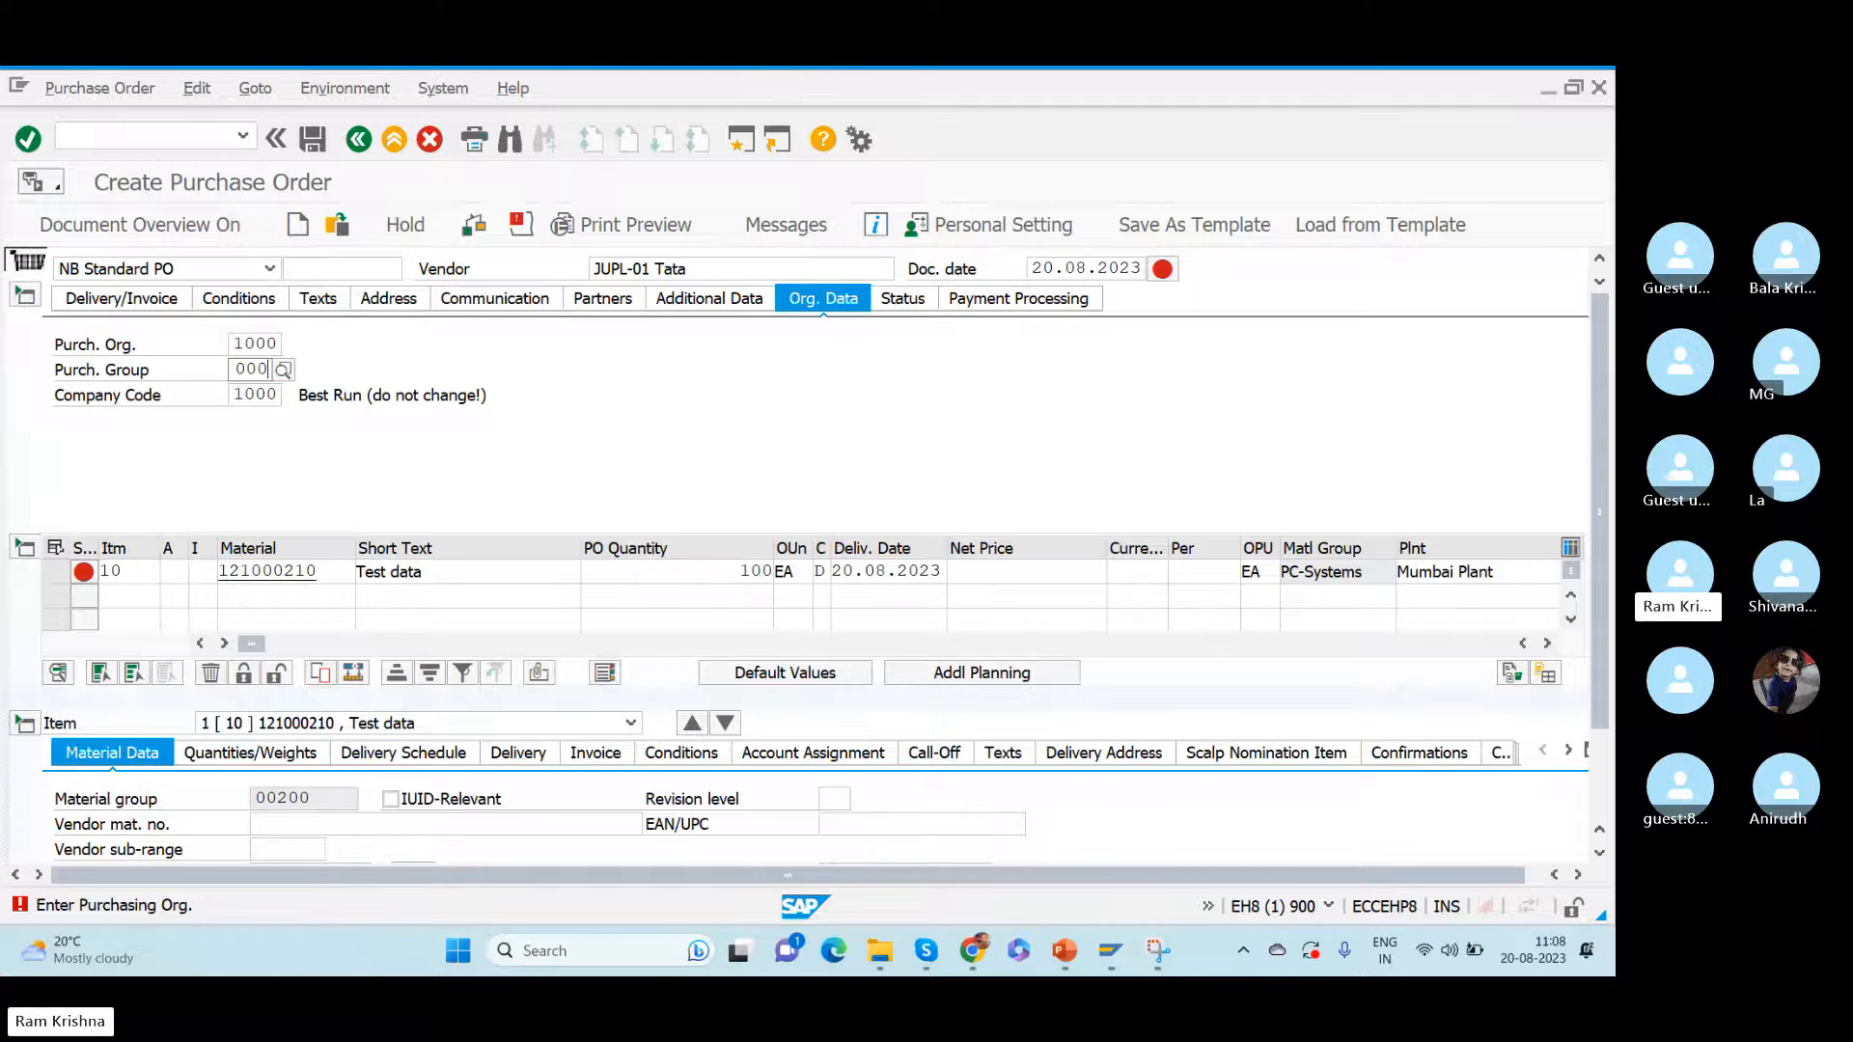
{"action": "key", "text": "Return"}
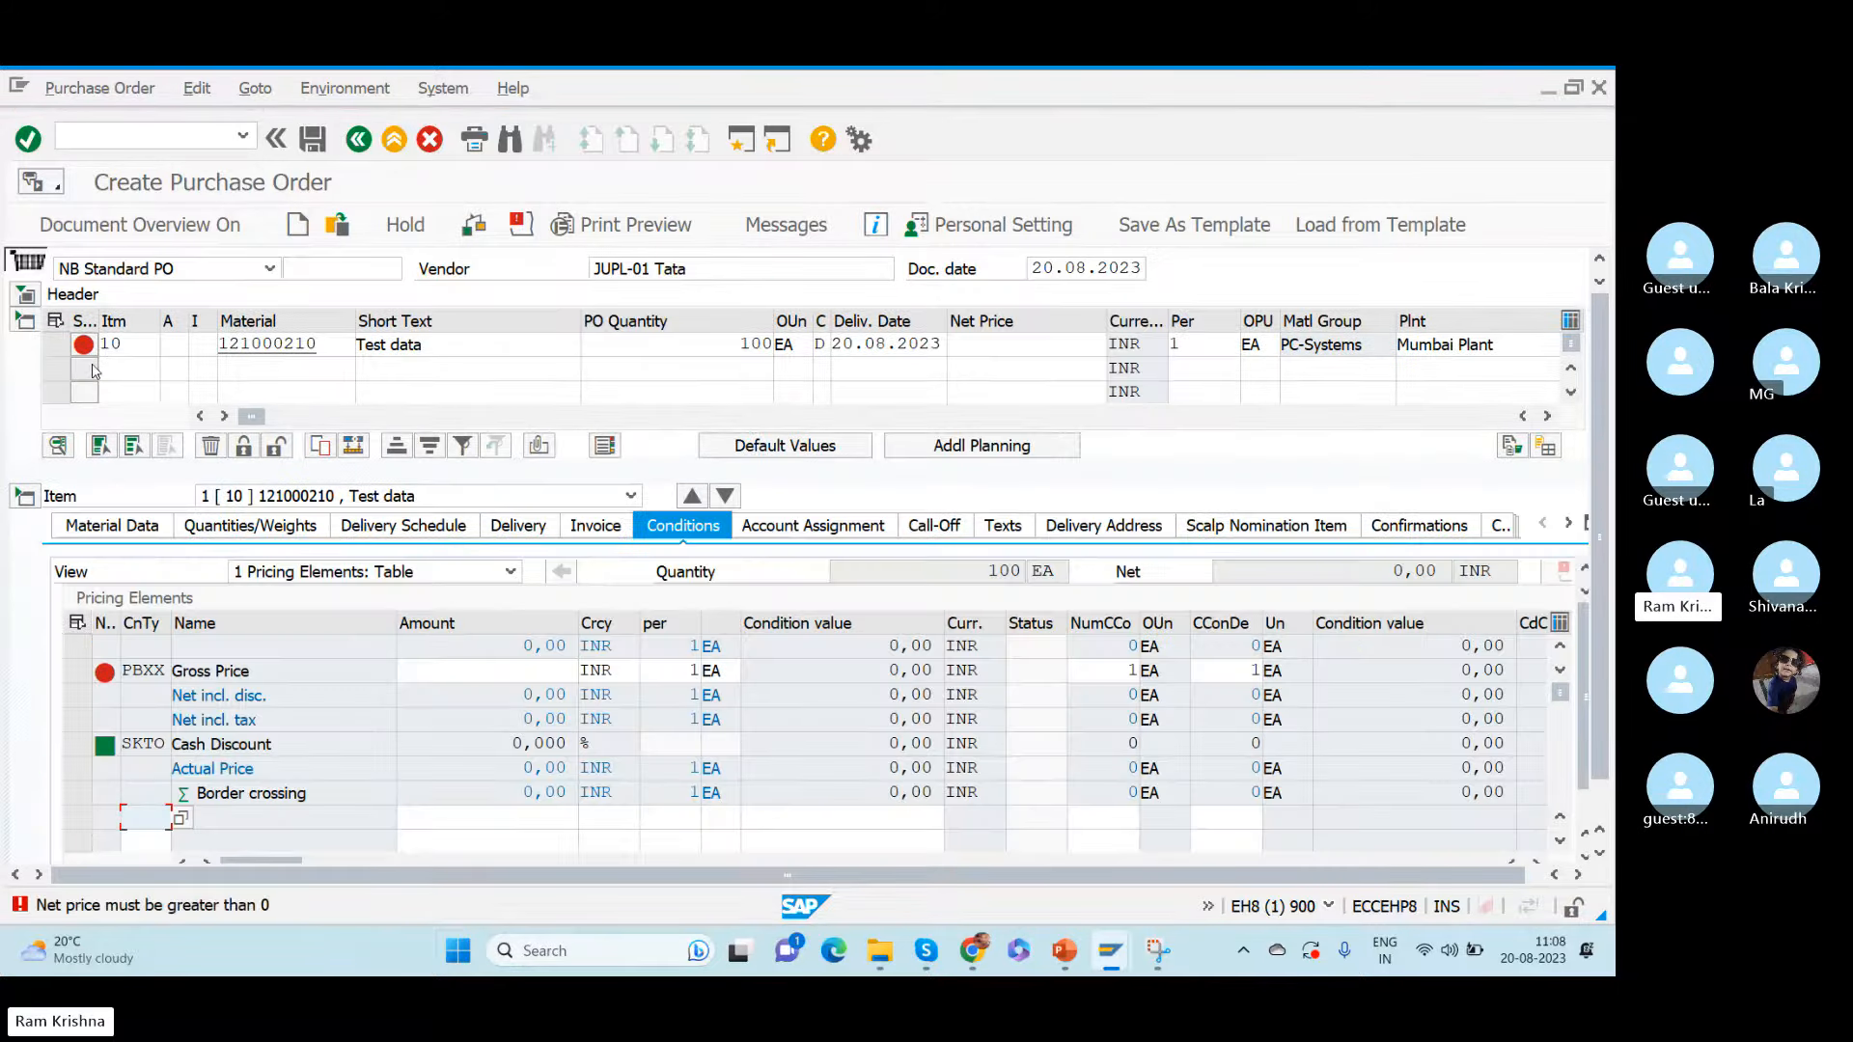
- Set the item's gross price (PBXX) to 10 INR per EA and accept the delivery date warning
{"action": "left_click", "coordinate": [551, 674]}
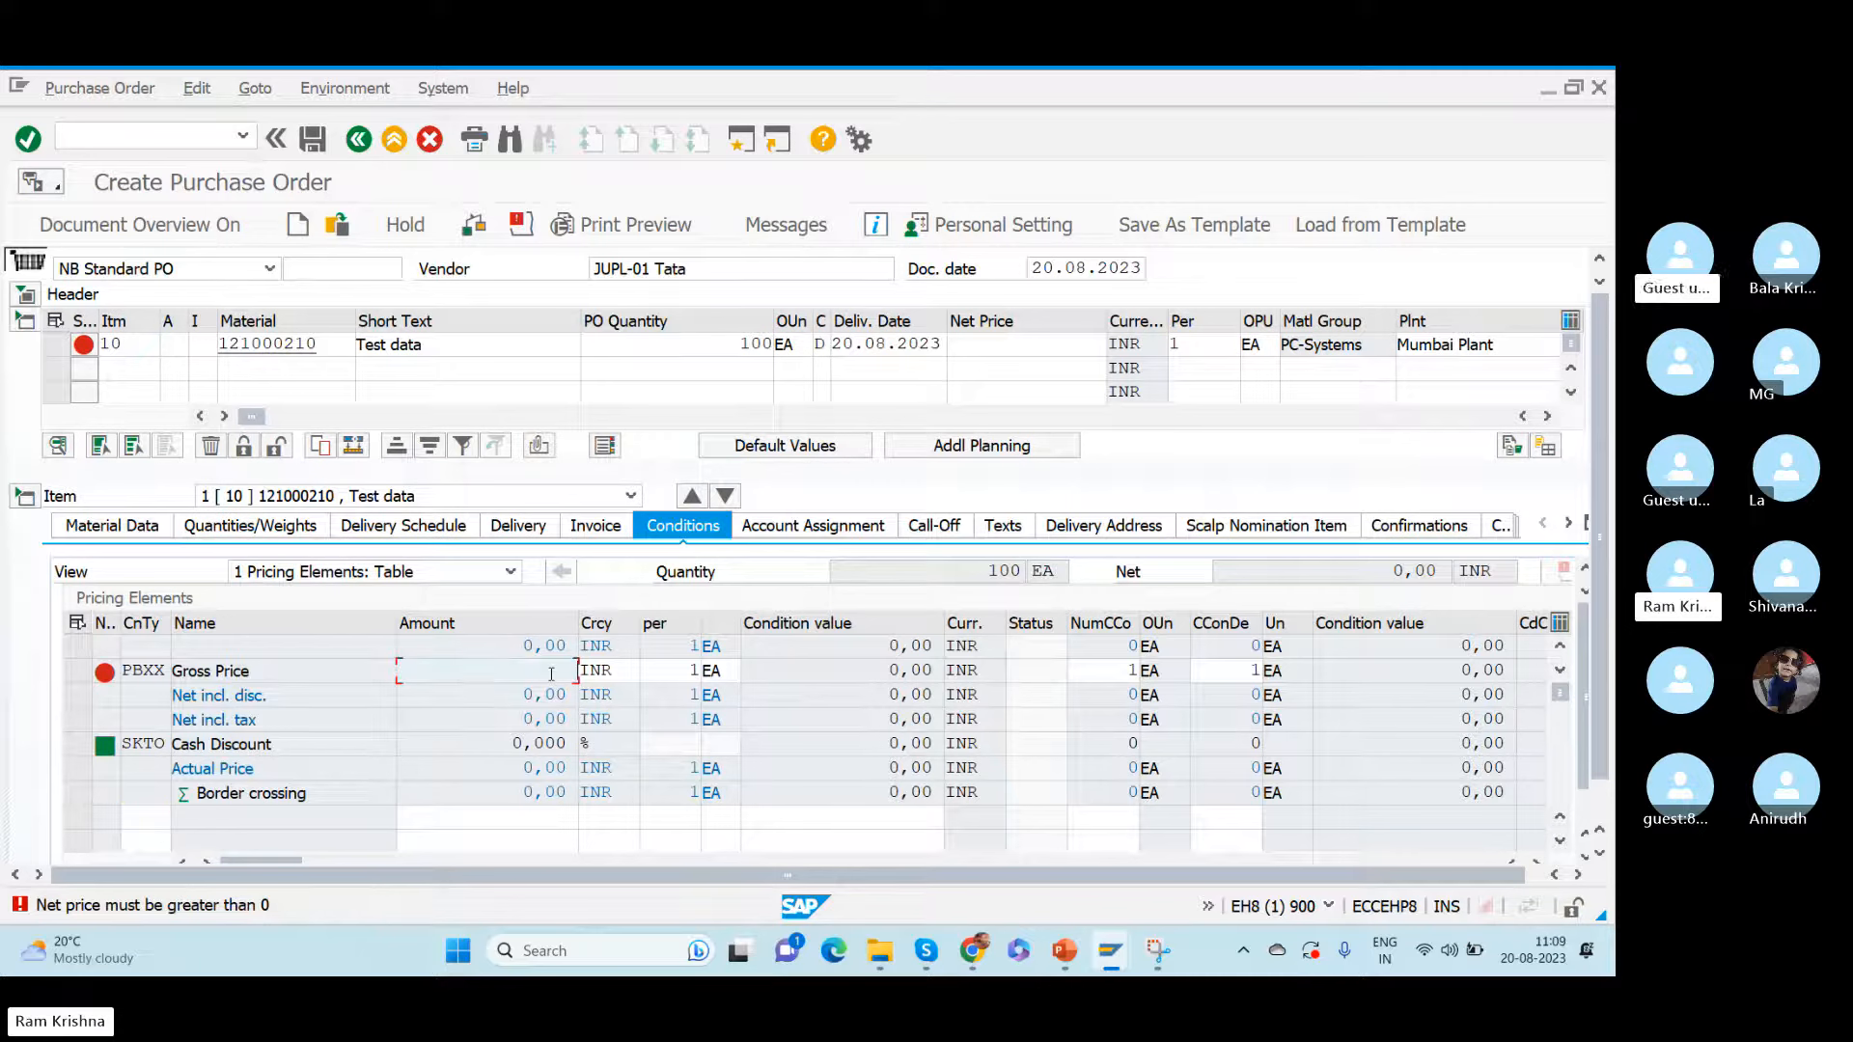
{"action": "type", "text": "10"}
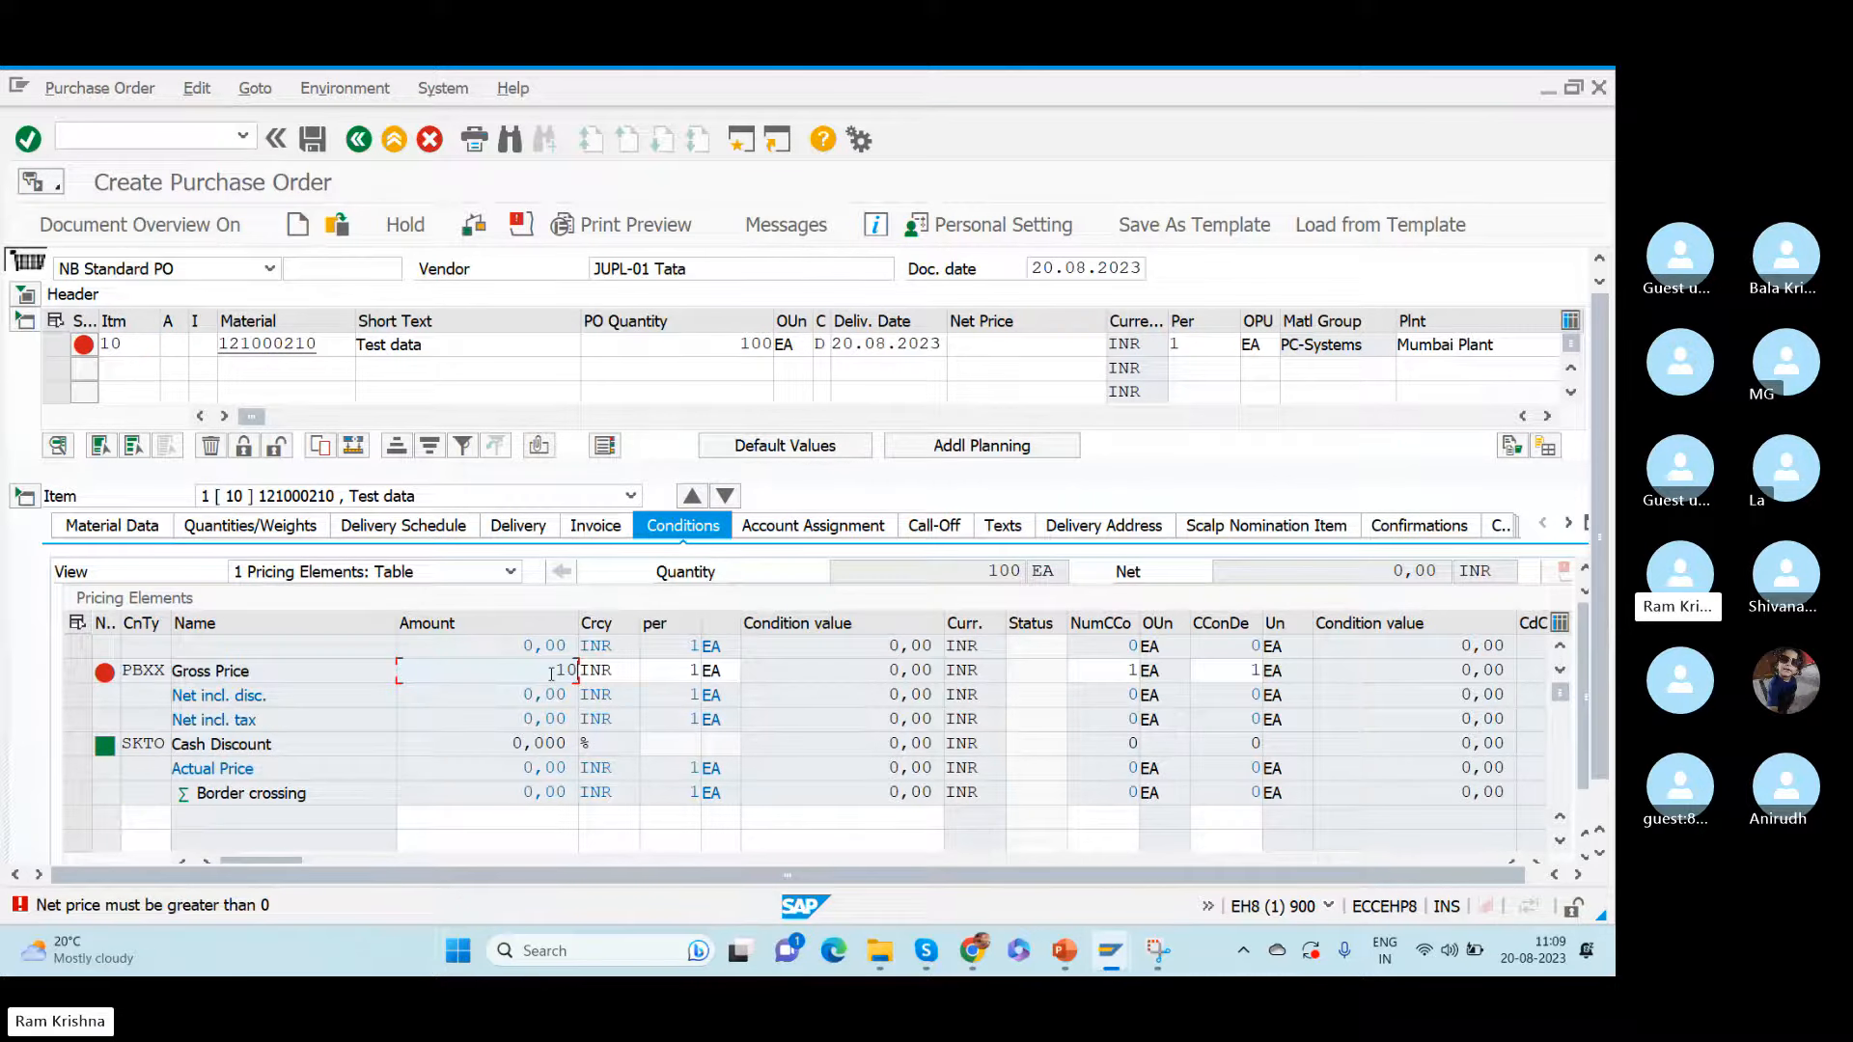
{"action": "key", "text": "Return"}
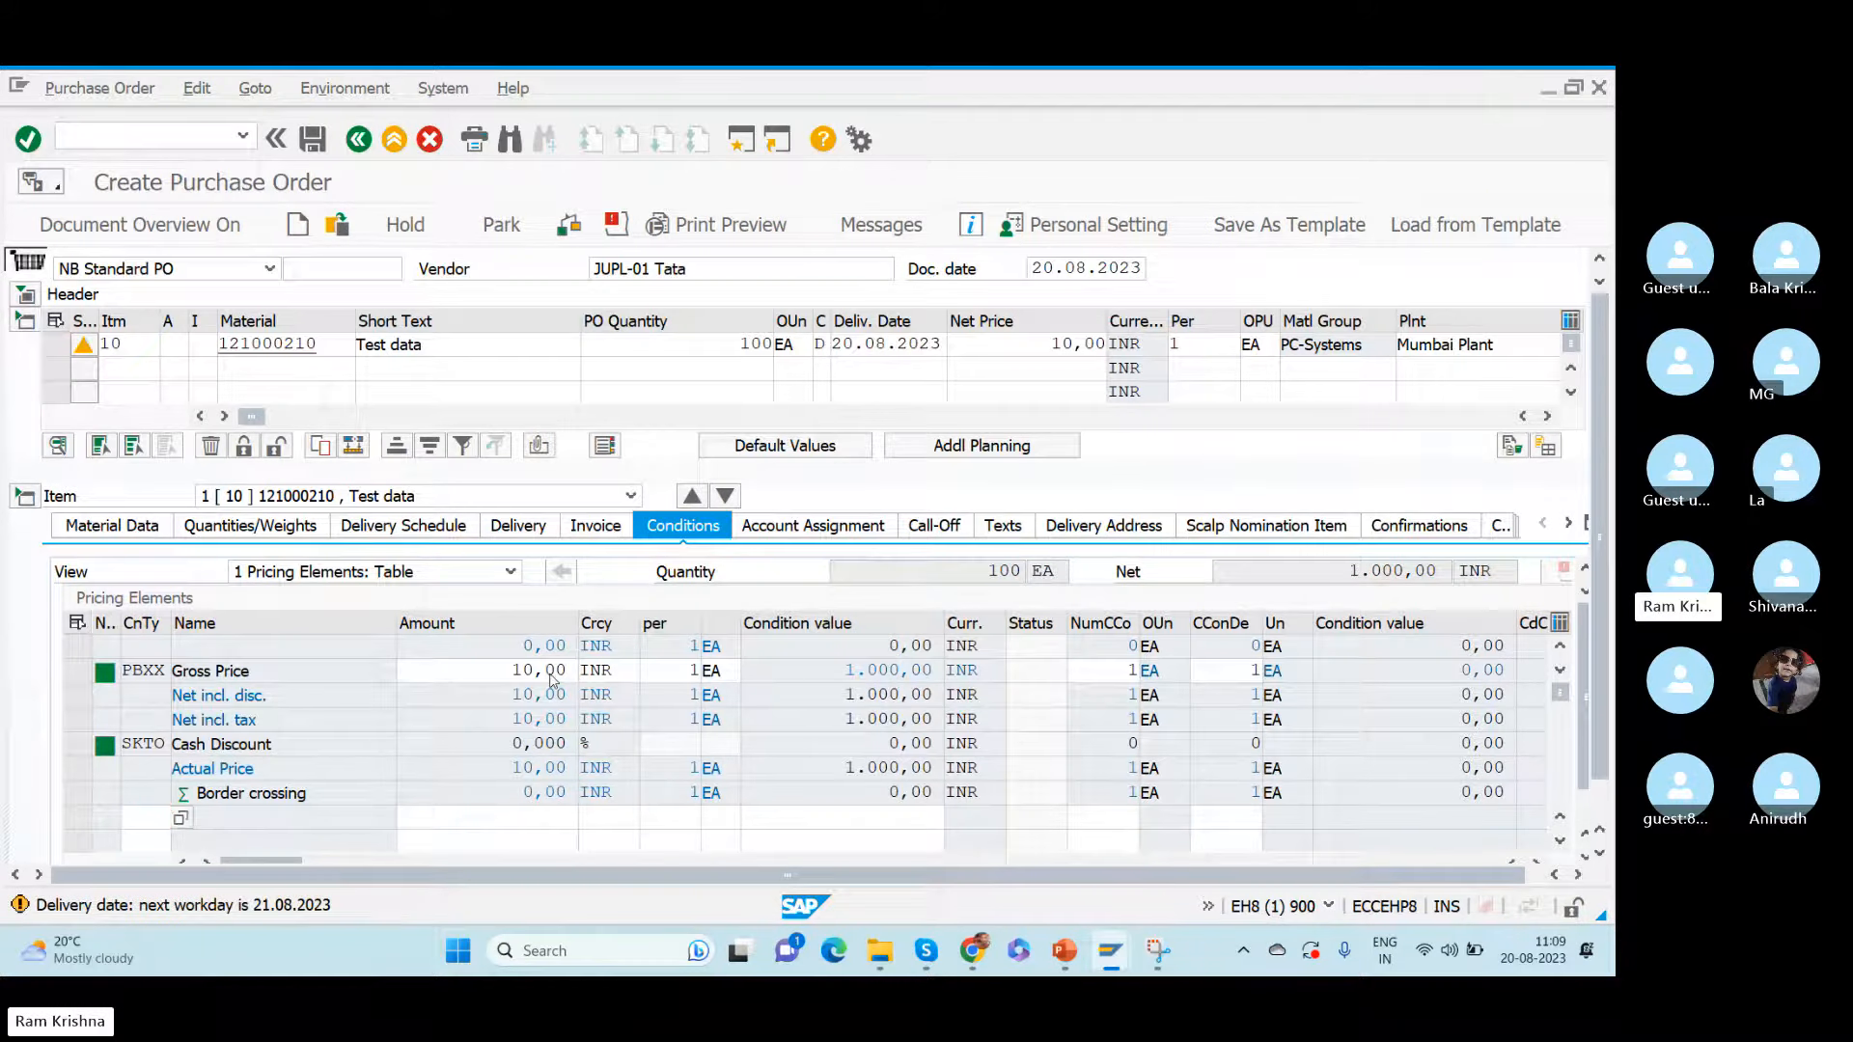
{"action": "key", "text": "Return"}
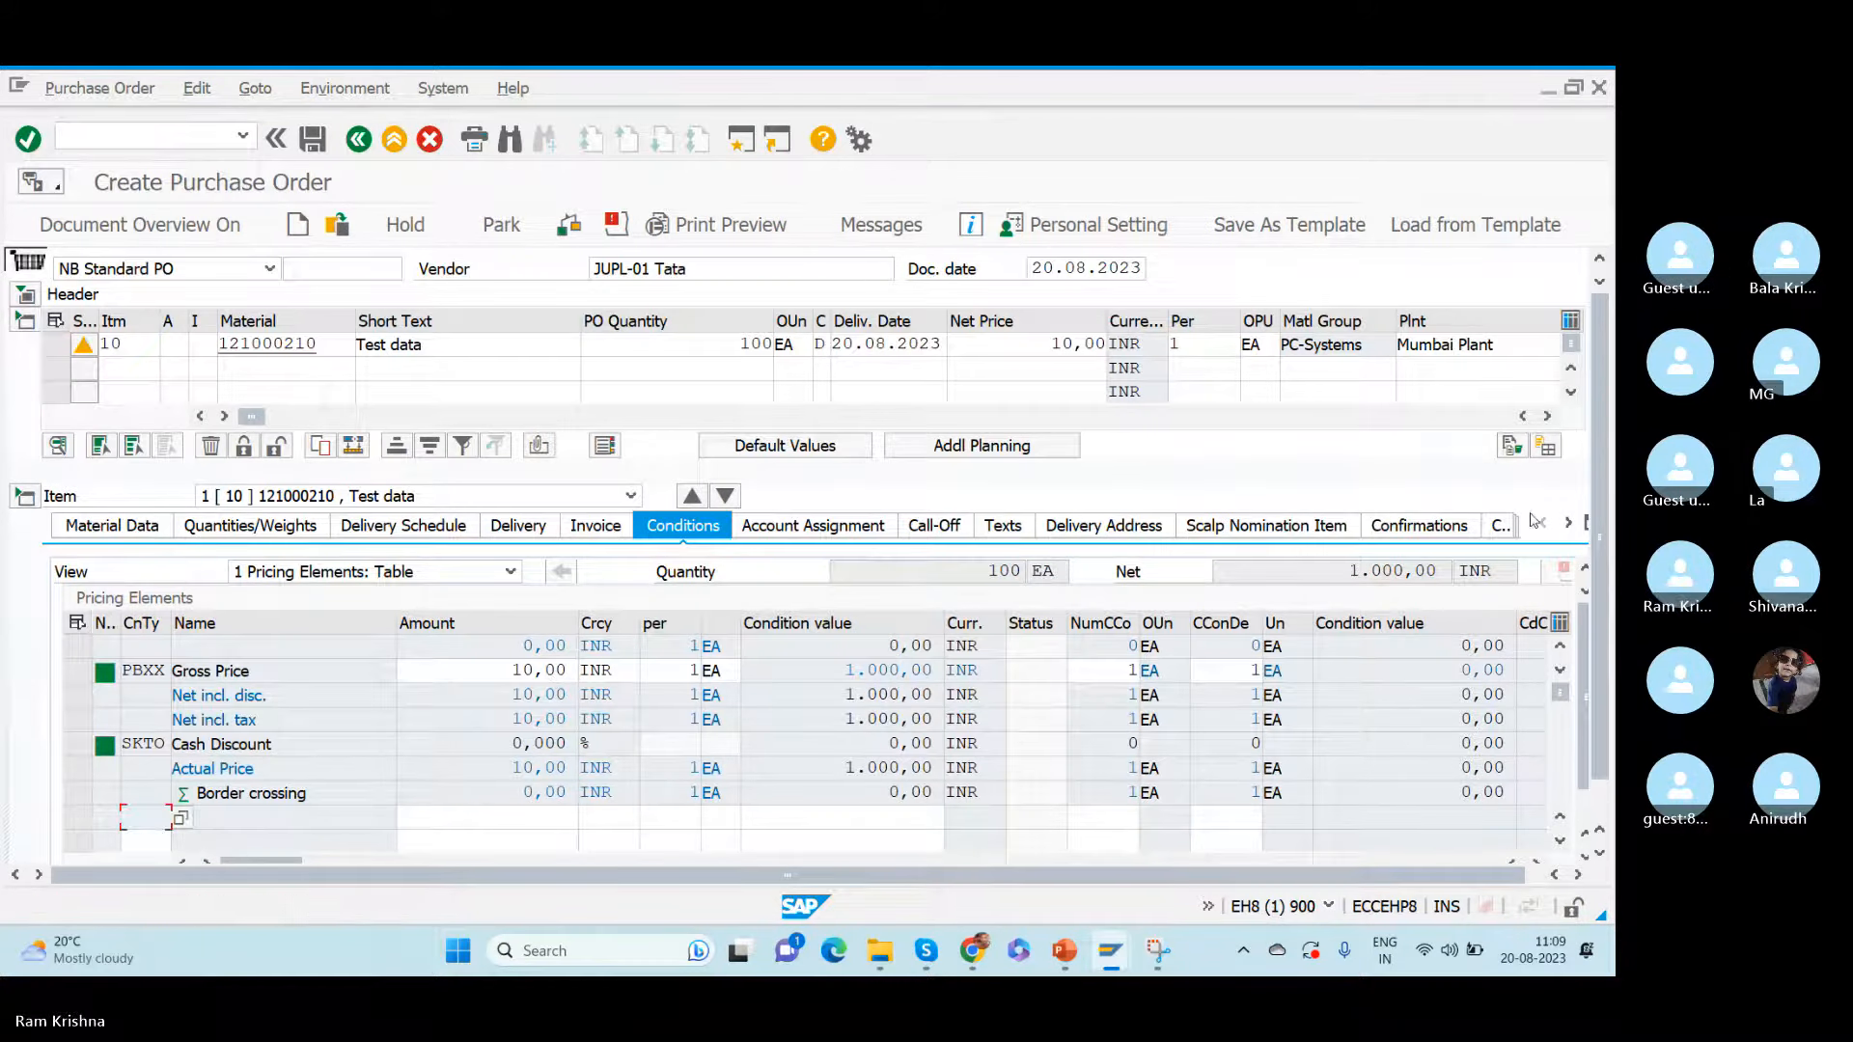
- Open the confirmation settings of purchase order item 10
{"action": "left_click_drag", "start_coordinate": [1591, 635], "coordinate": [1585, 358]}
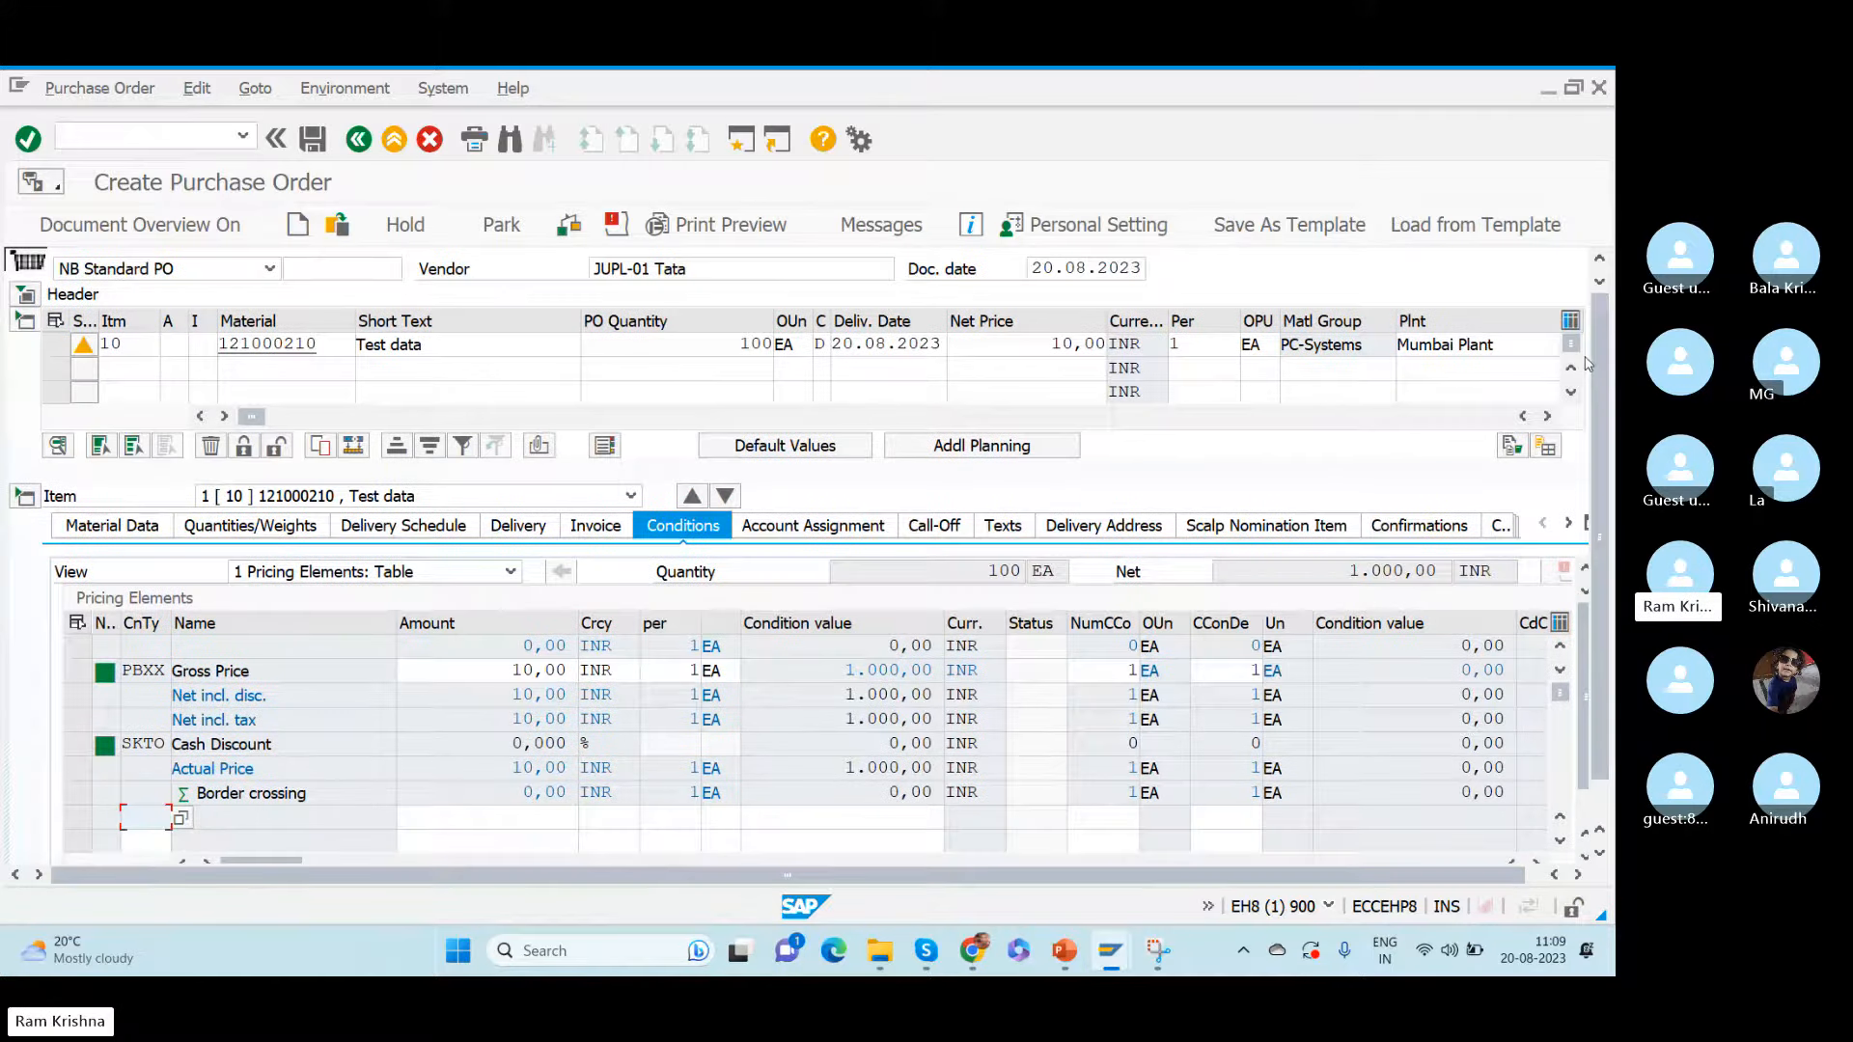
{"action": "left_click", "coordinate": [1586, 524]}
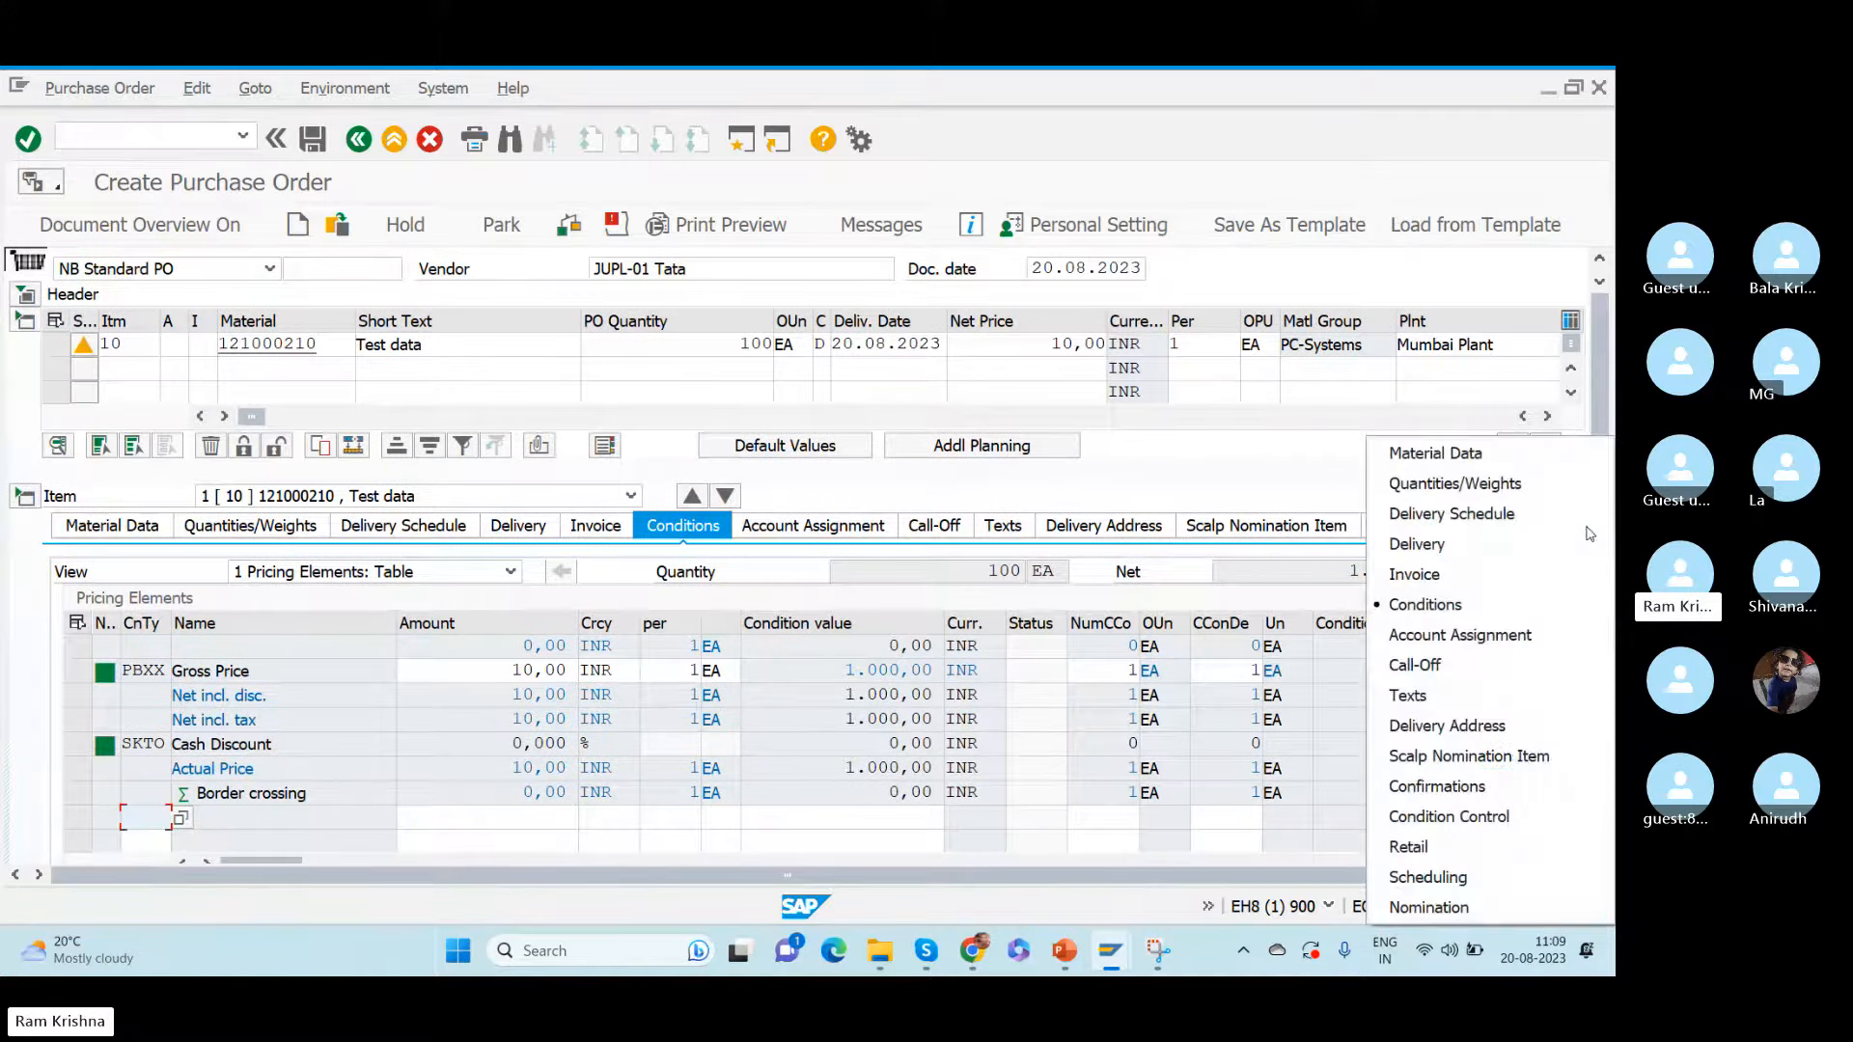
{"action": "left_click", "coordinate": [1464, 798]}
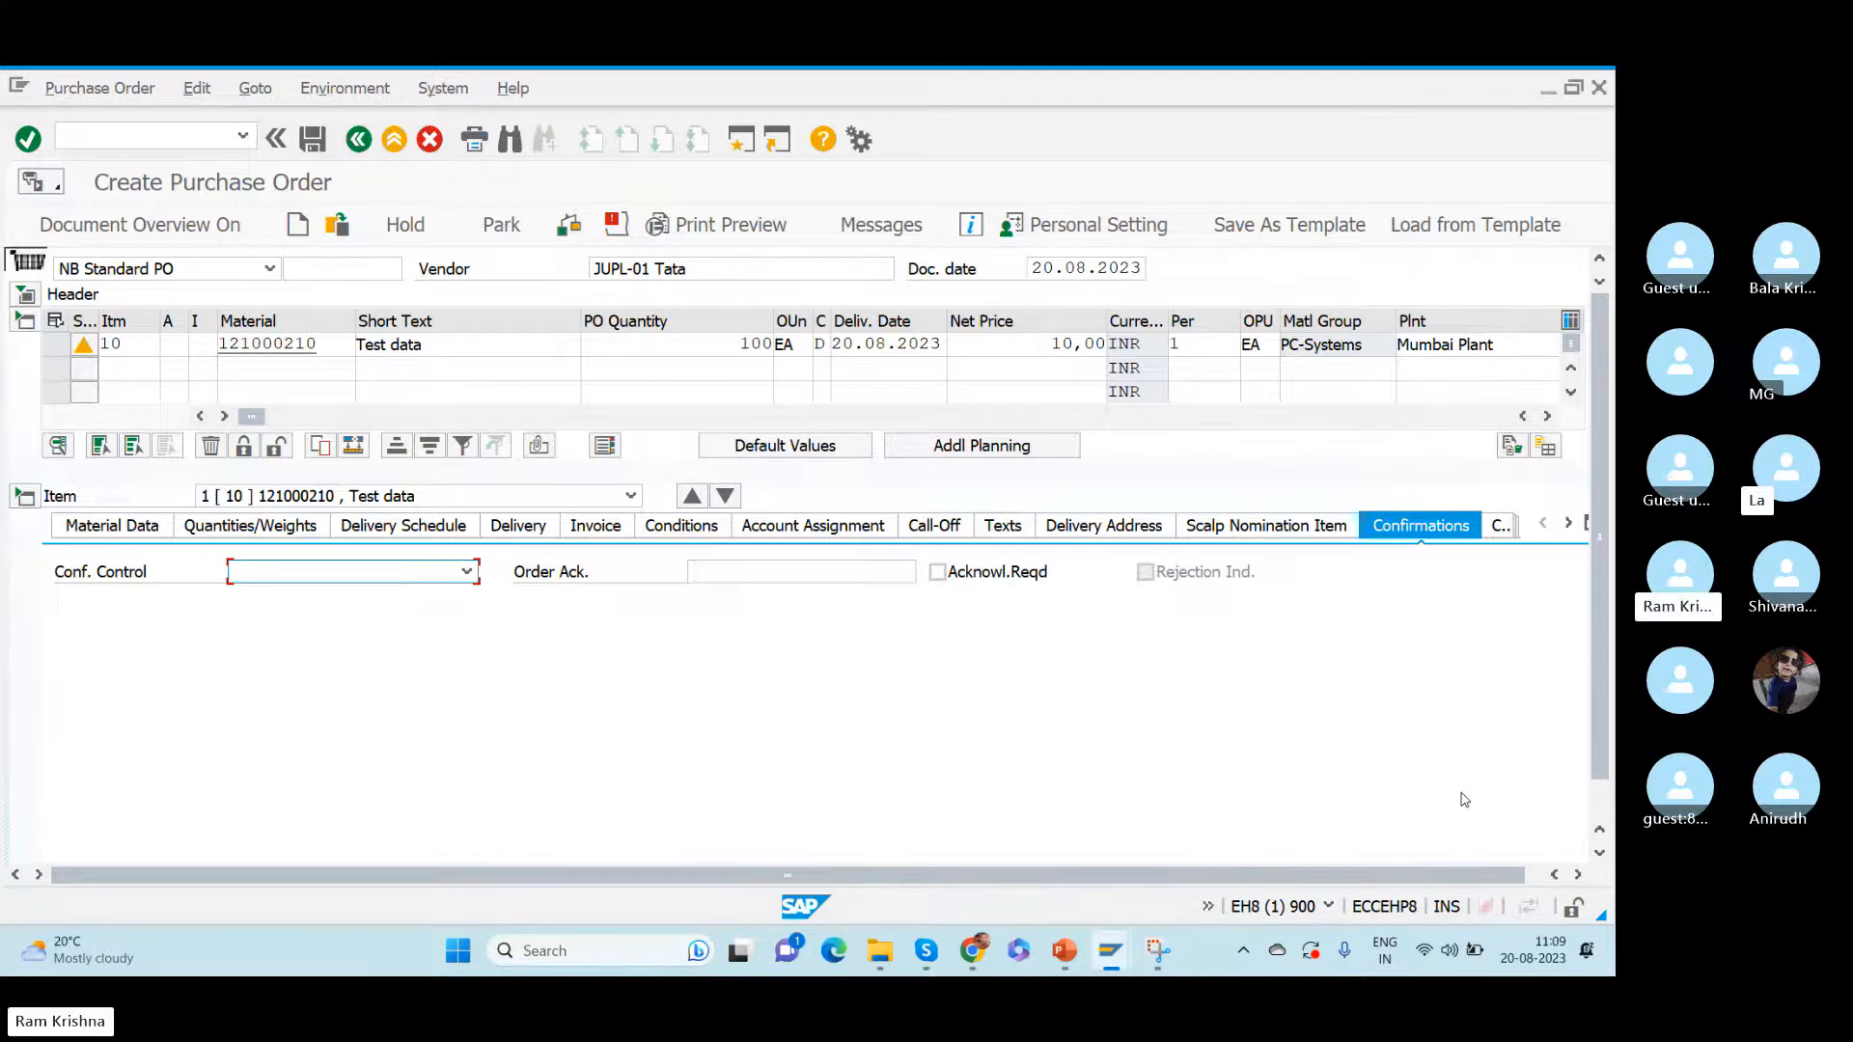
- Set the item's confirmation control to 0001 Confirmations and look through the other confirmation control keys
{"action": "left_click", "coordinate": [467, 574]}
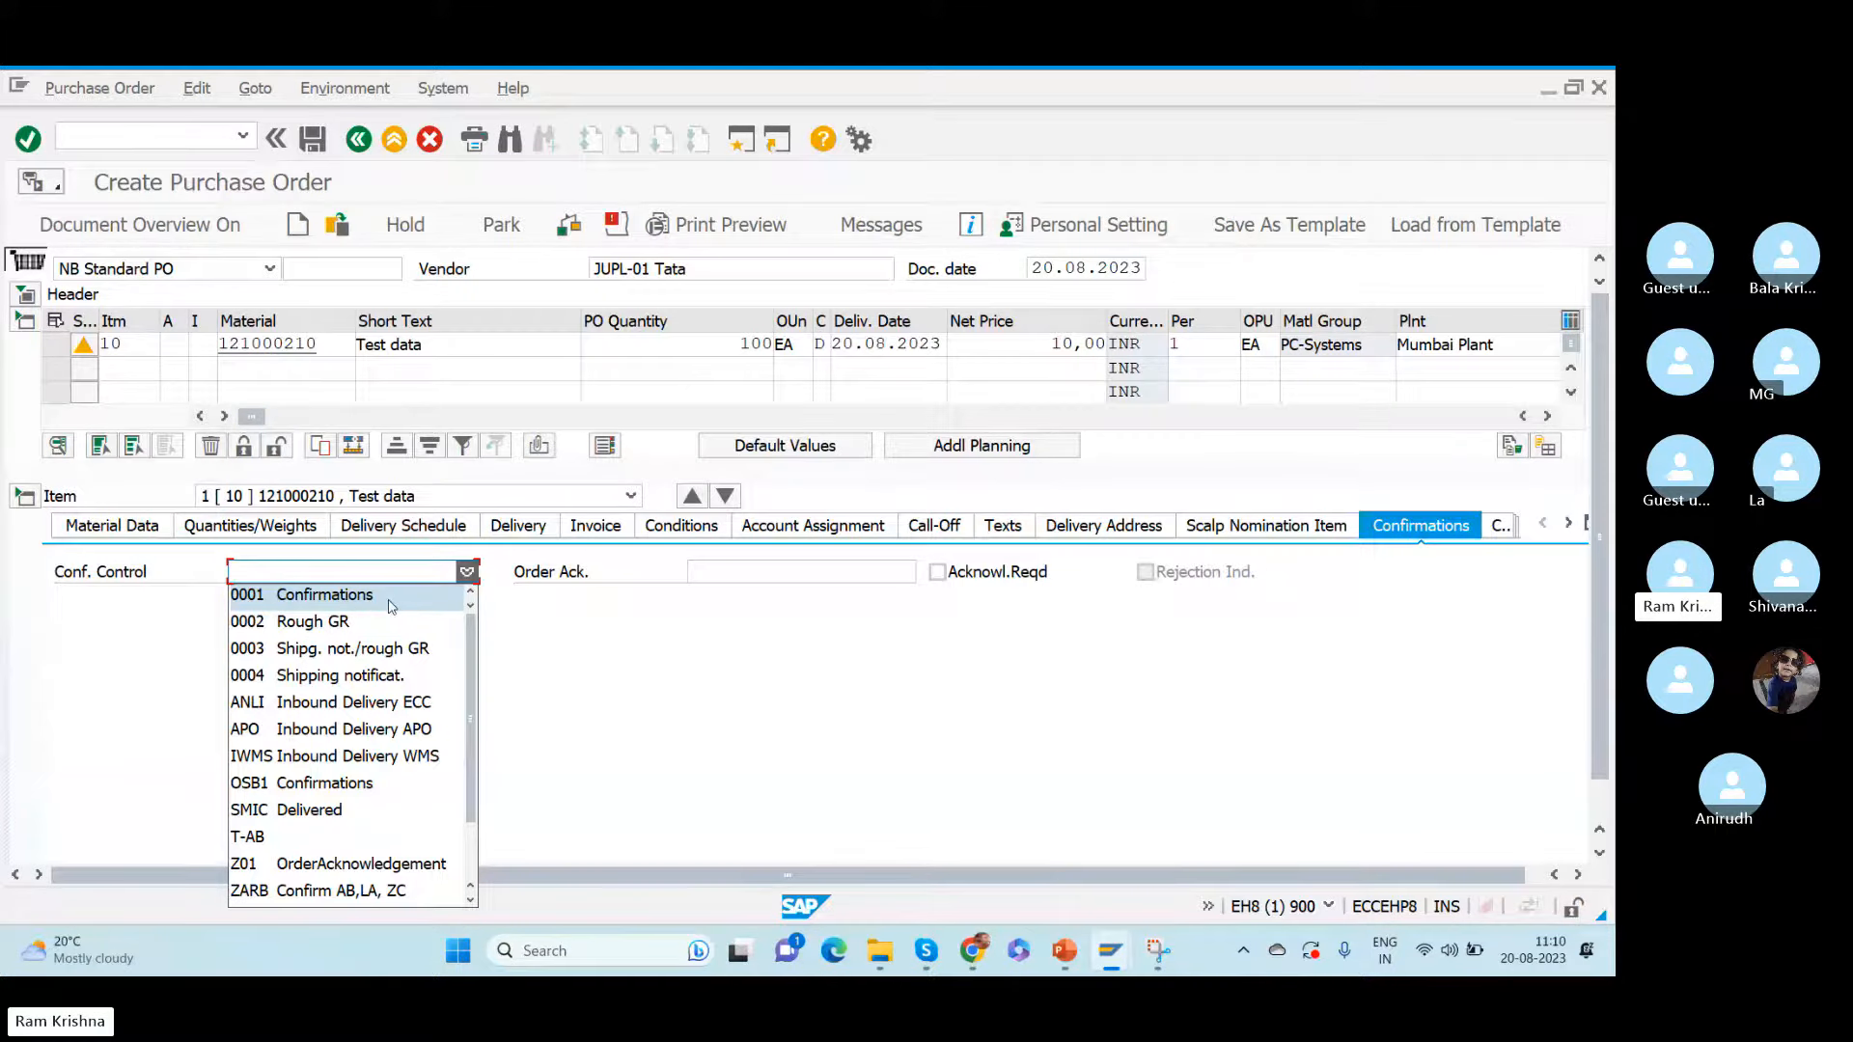
{"action": "left_click", "coordinate": [364, 604]}
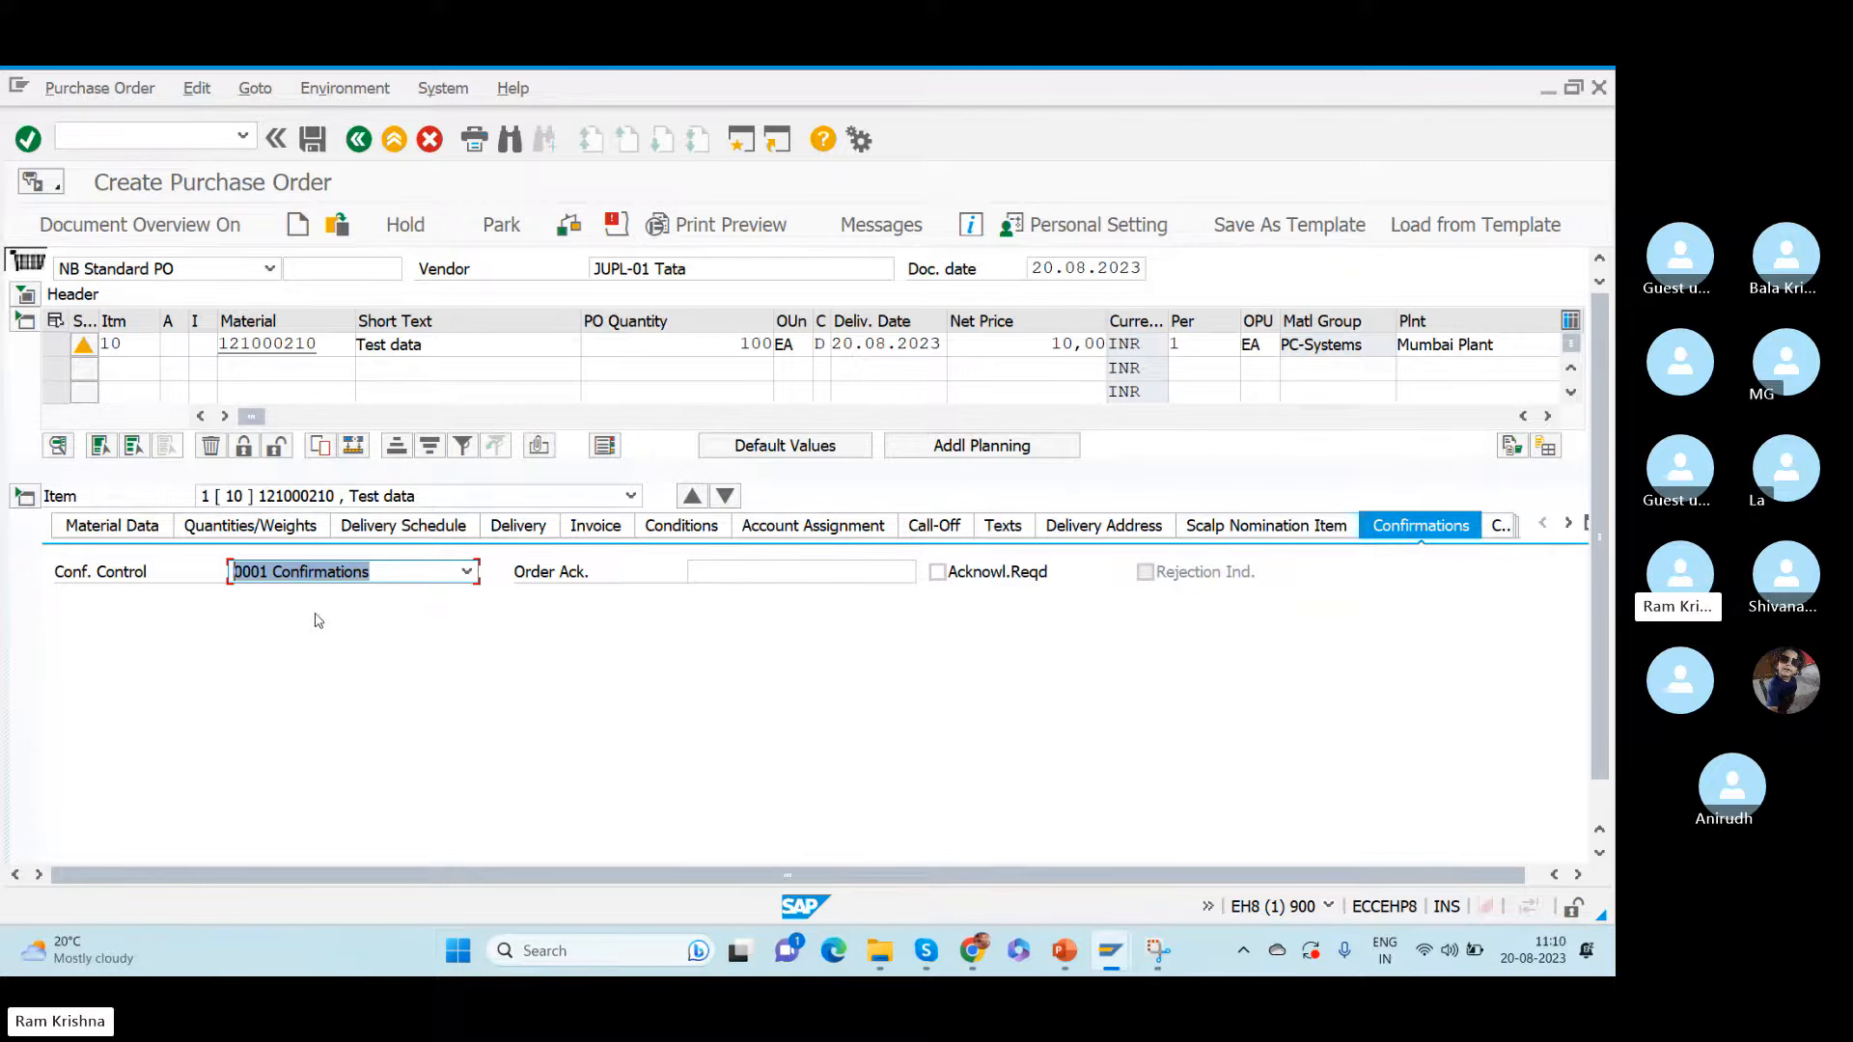
{"action": "left_click", "coordinate": [414, 577]}
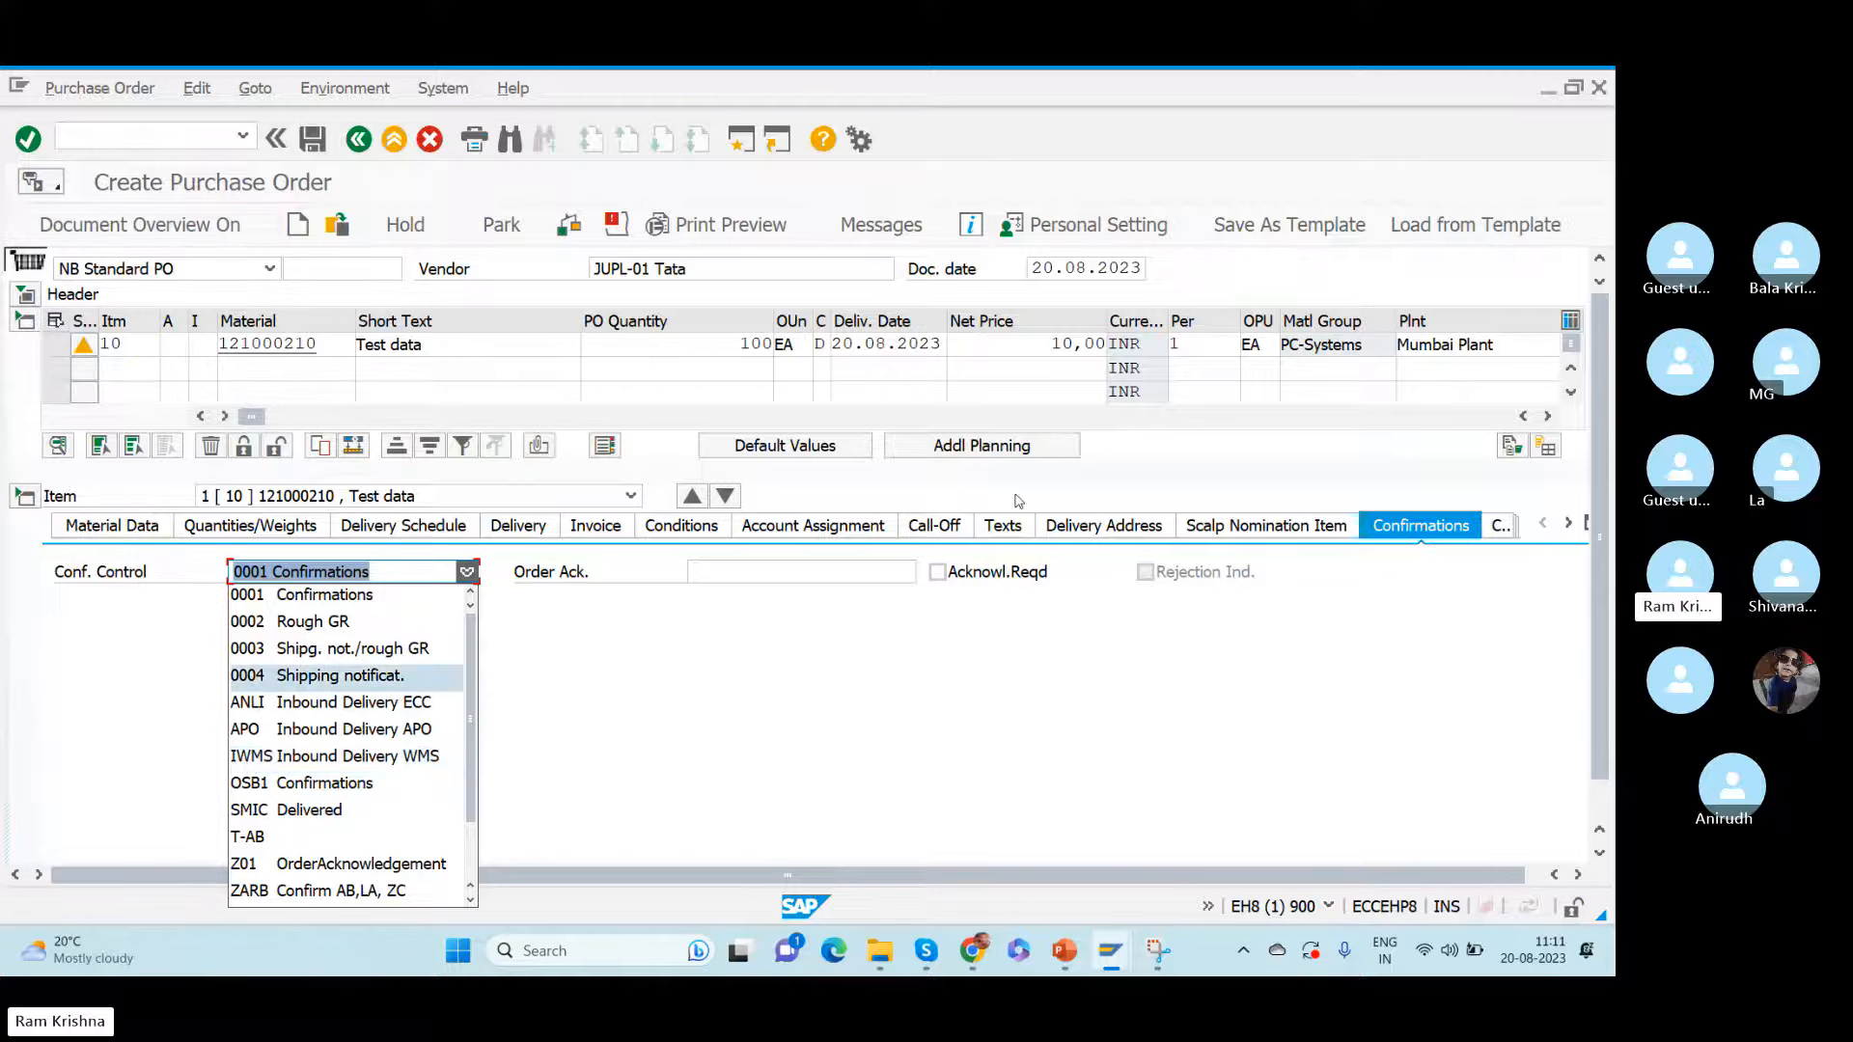
{"action": "left_click", "coordinate": [1527, 343]}
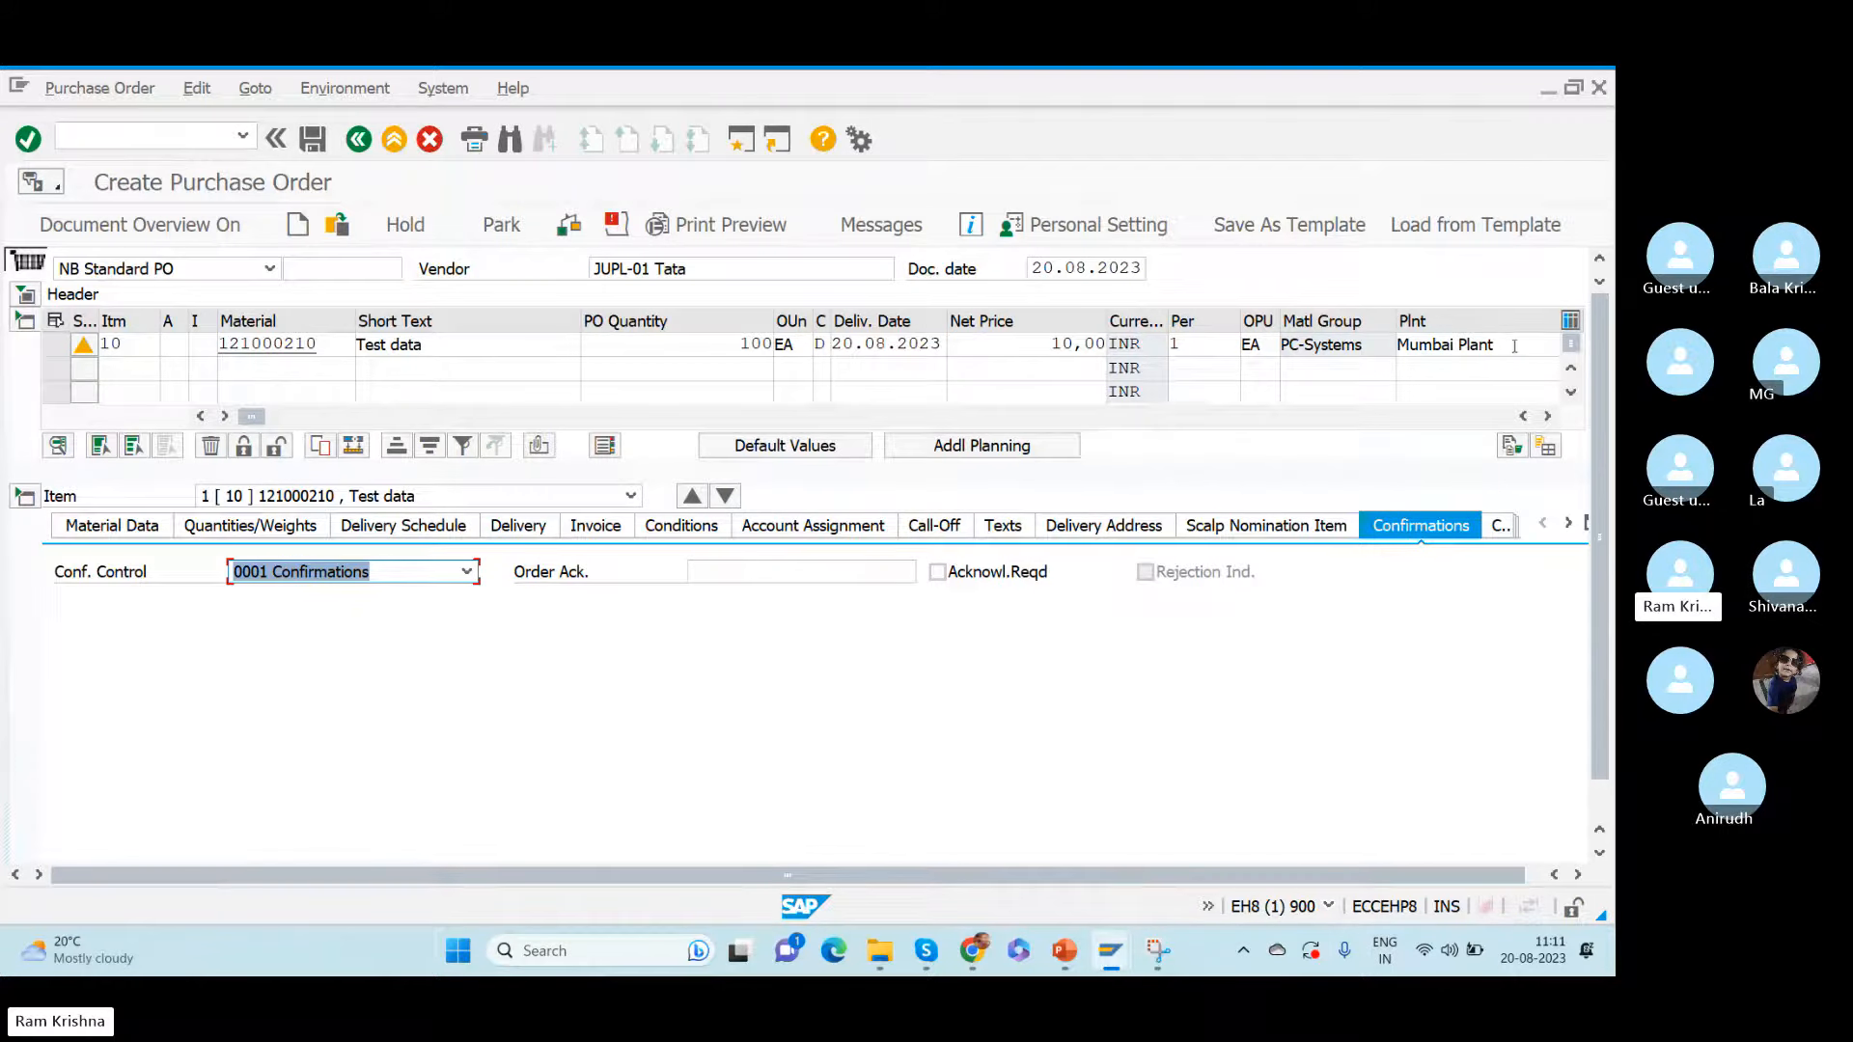
- Turn on the display of keys under Conversions in the personal settings and save them
{"action": "left_click_drag", "start_coordinate": [1514, 346], "coordinate": [1340, 350]}
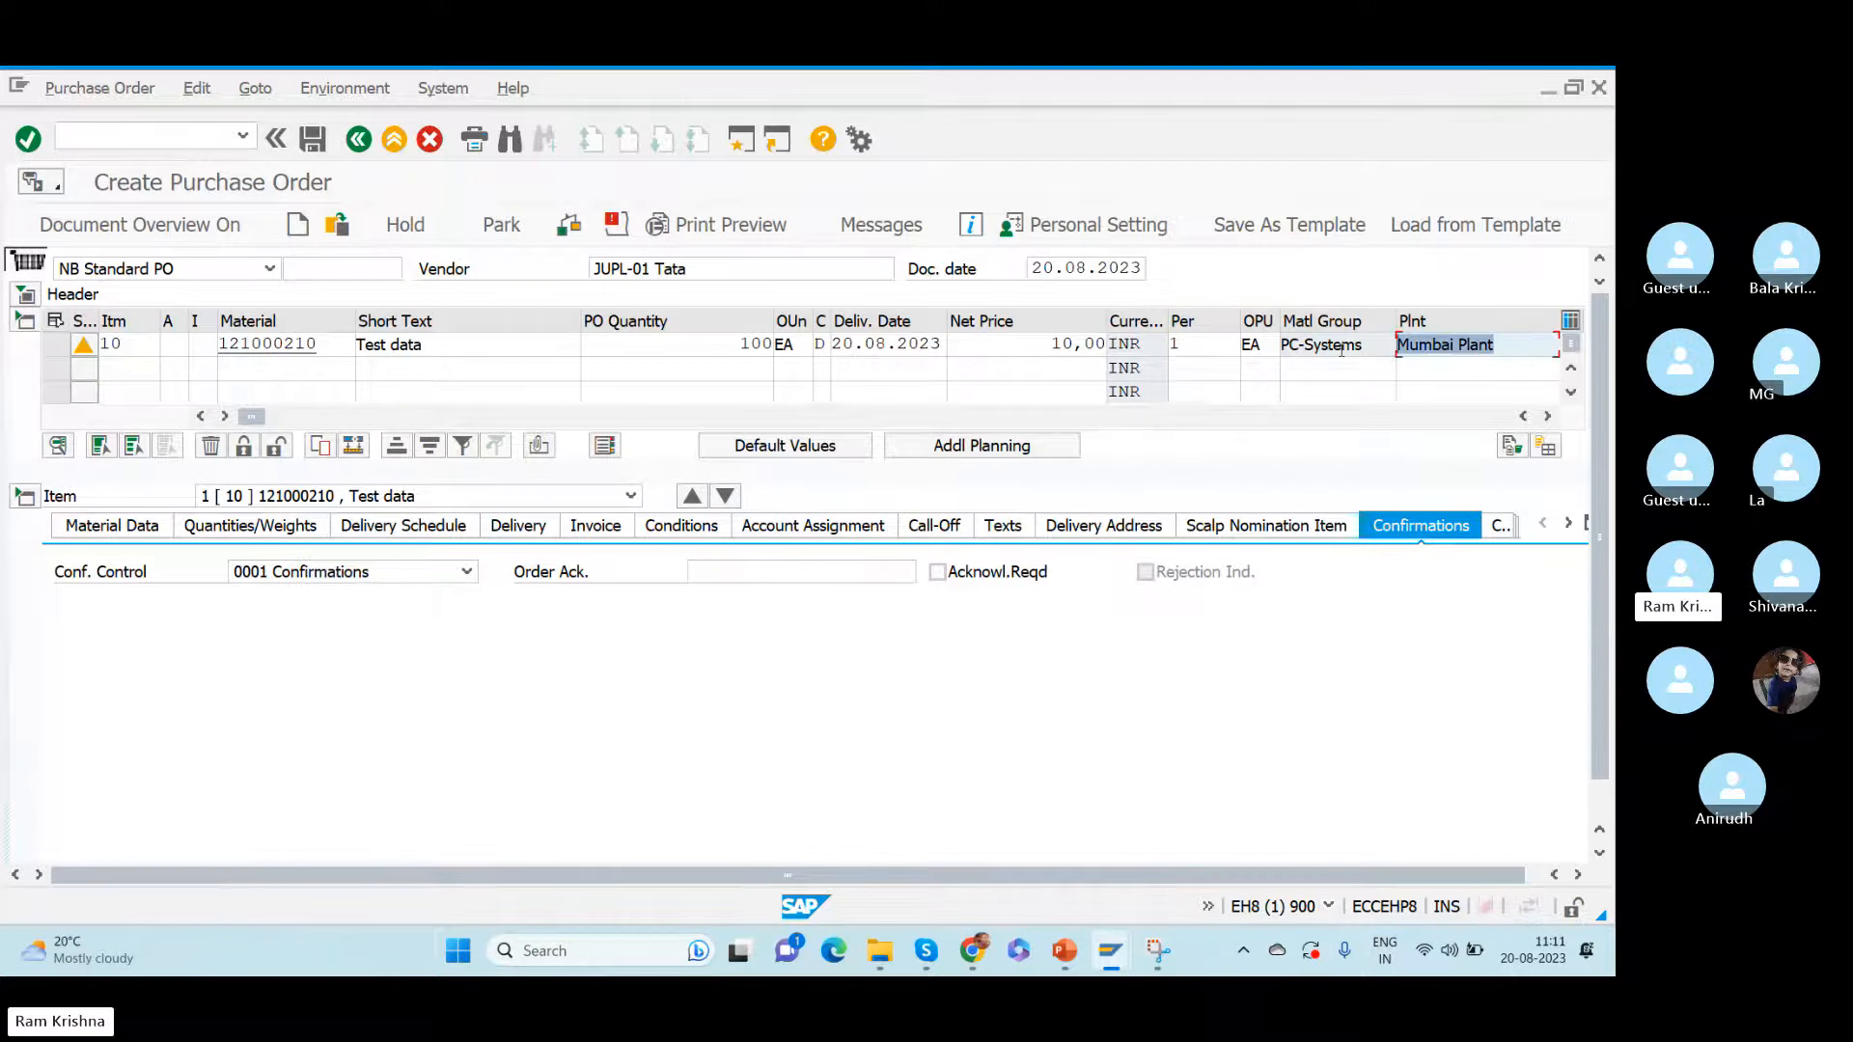
{"action": "left_click", "coordinate": [1103, 224]}
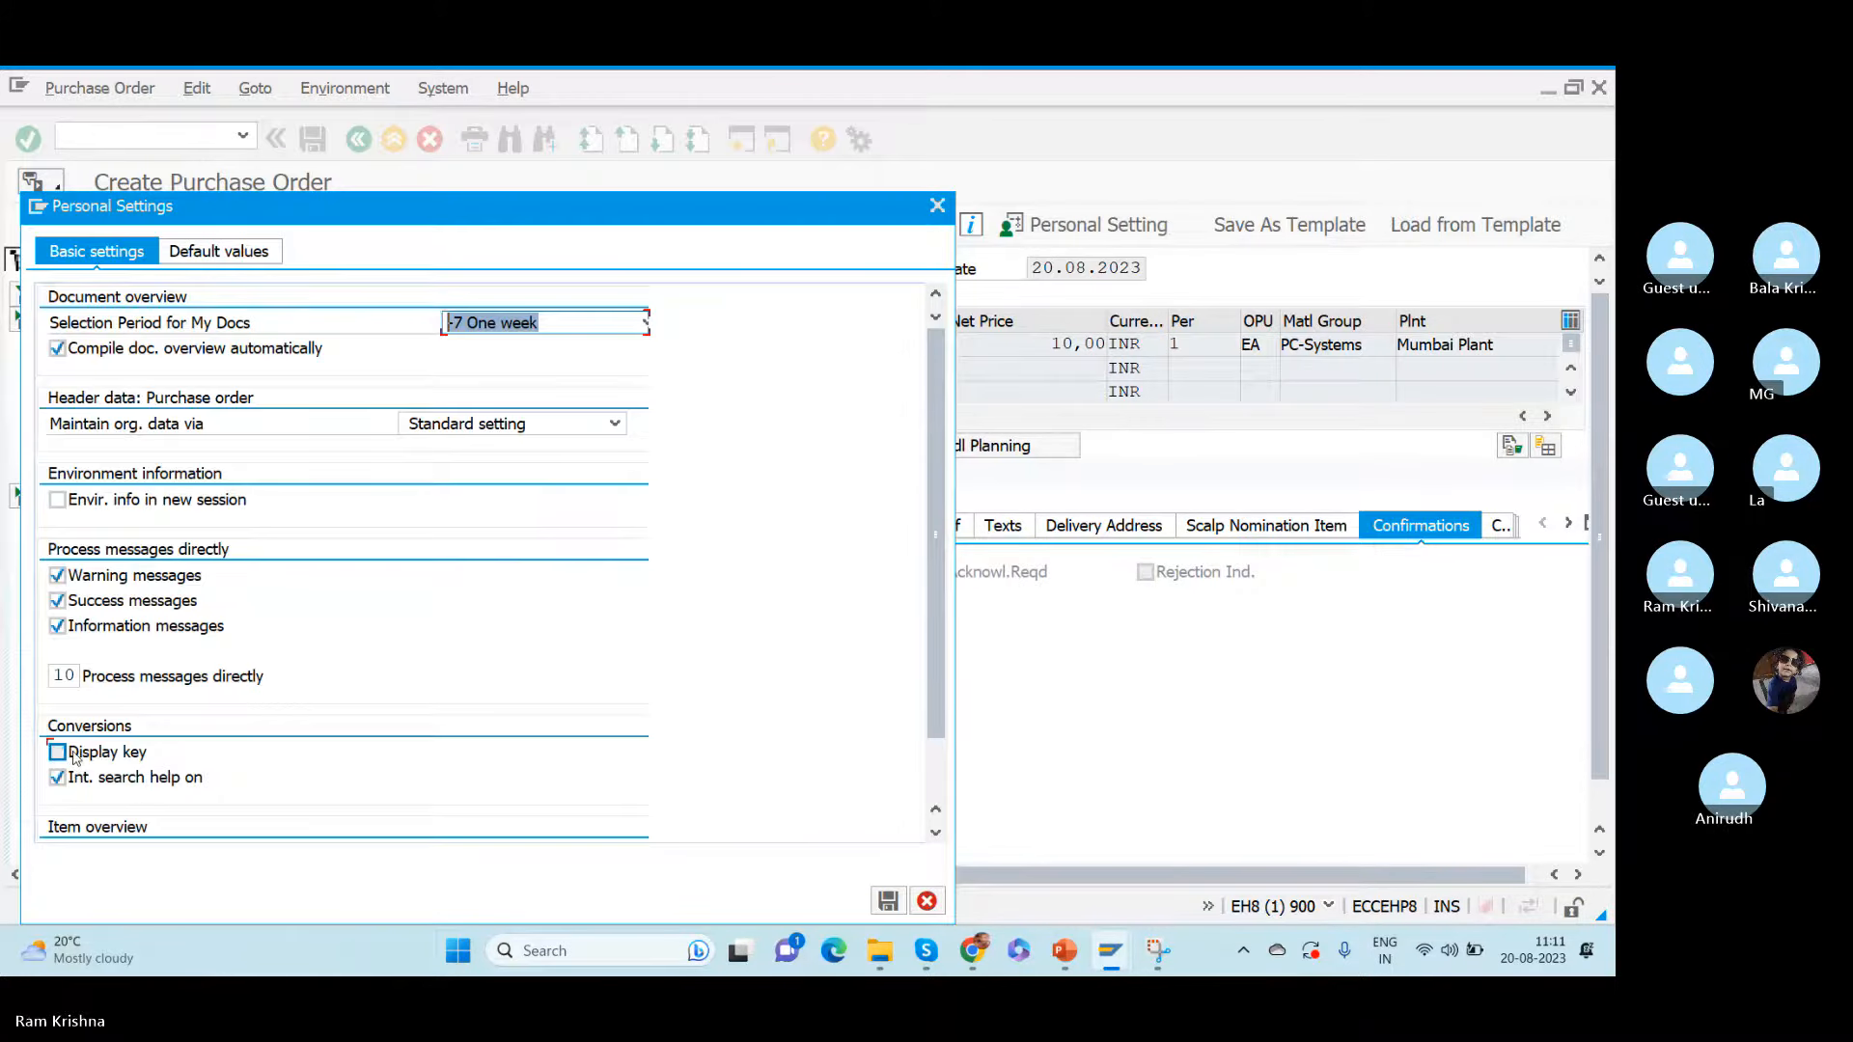
{"action": "left_click", "coordinate": [74, 758]}
{"action": "left_click", "coordinate": [888, 905]}
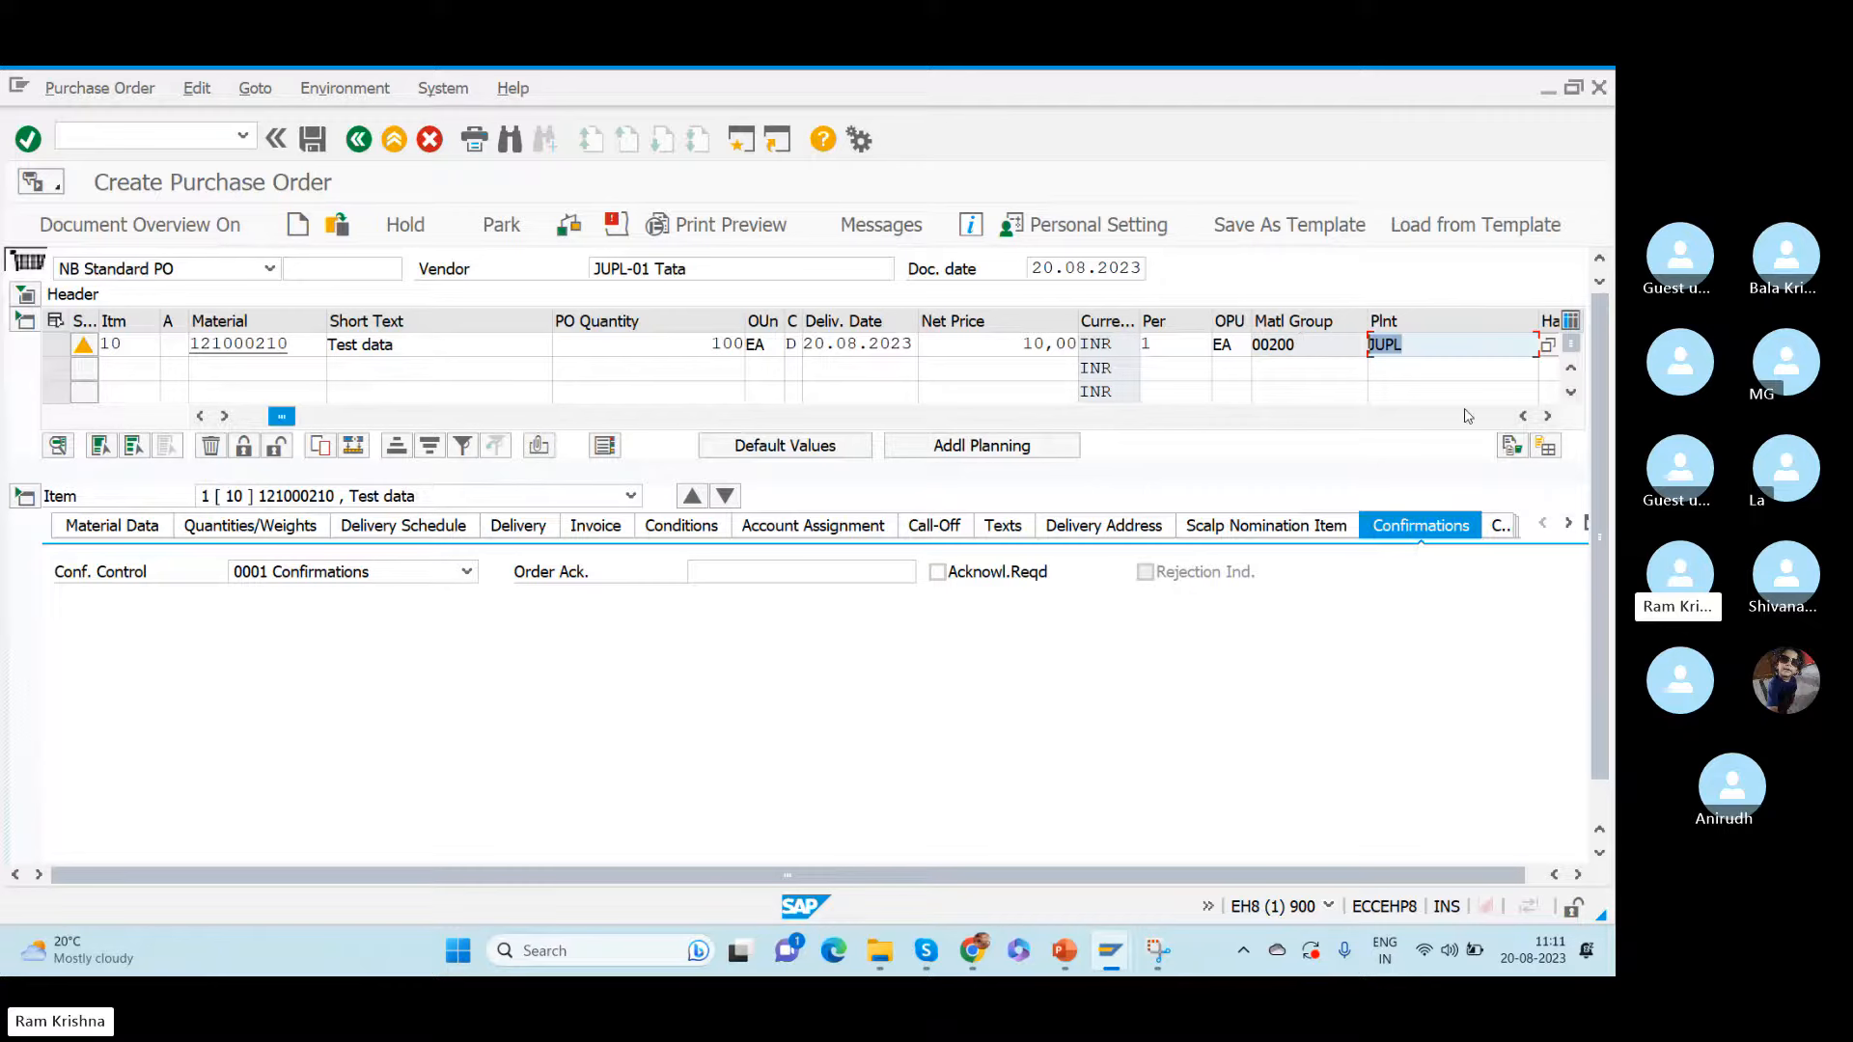
- Set the confirmation control of item 10 to IWMS Inbound Delivery WMS
{"action": "left_click", "coordinate": [1547, 415]}
{"action": "left_click", "coordinate": [1547, 416]}
{"action": "left_click", "coordinate": [1547, 416]}
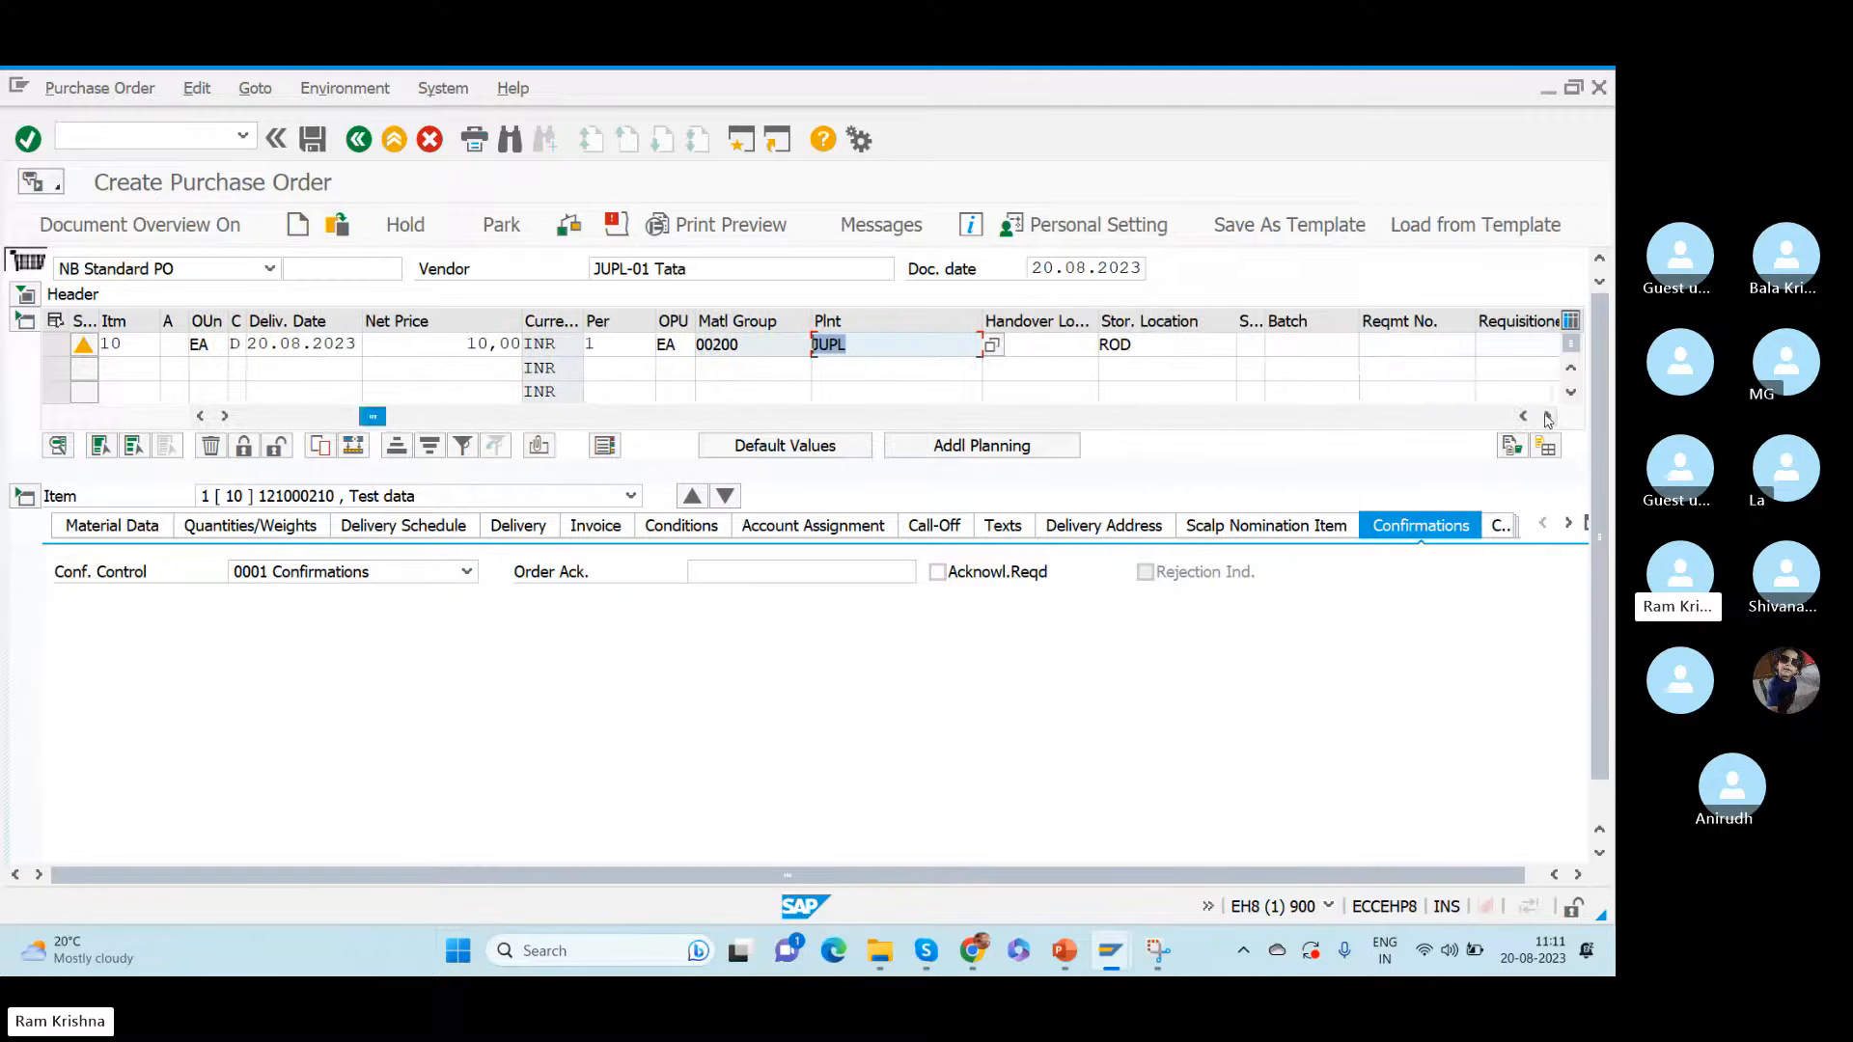
{"action": "left_click", "coordinate": [1165, 347]}
{"action": "left_click", "coordinate": [386, 579]}
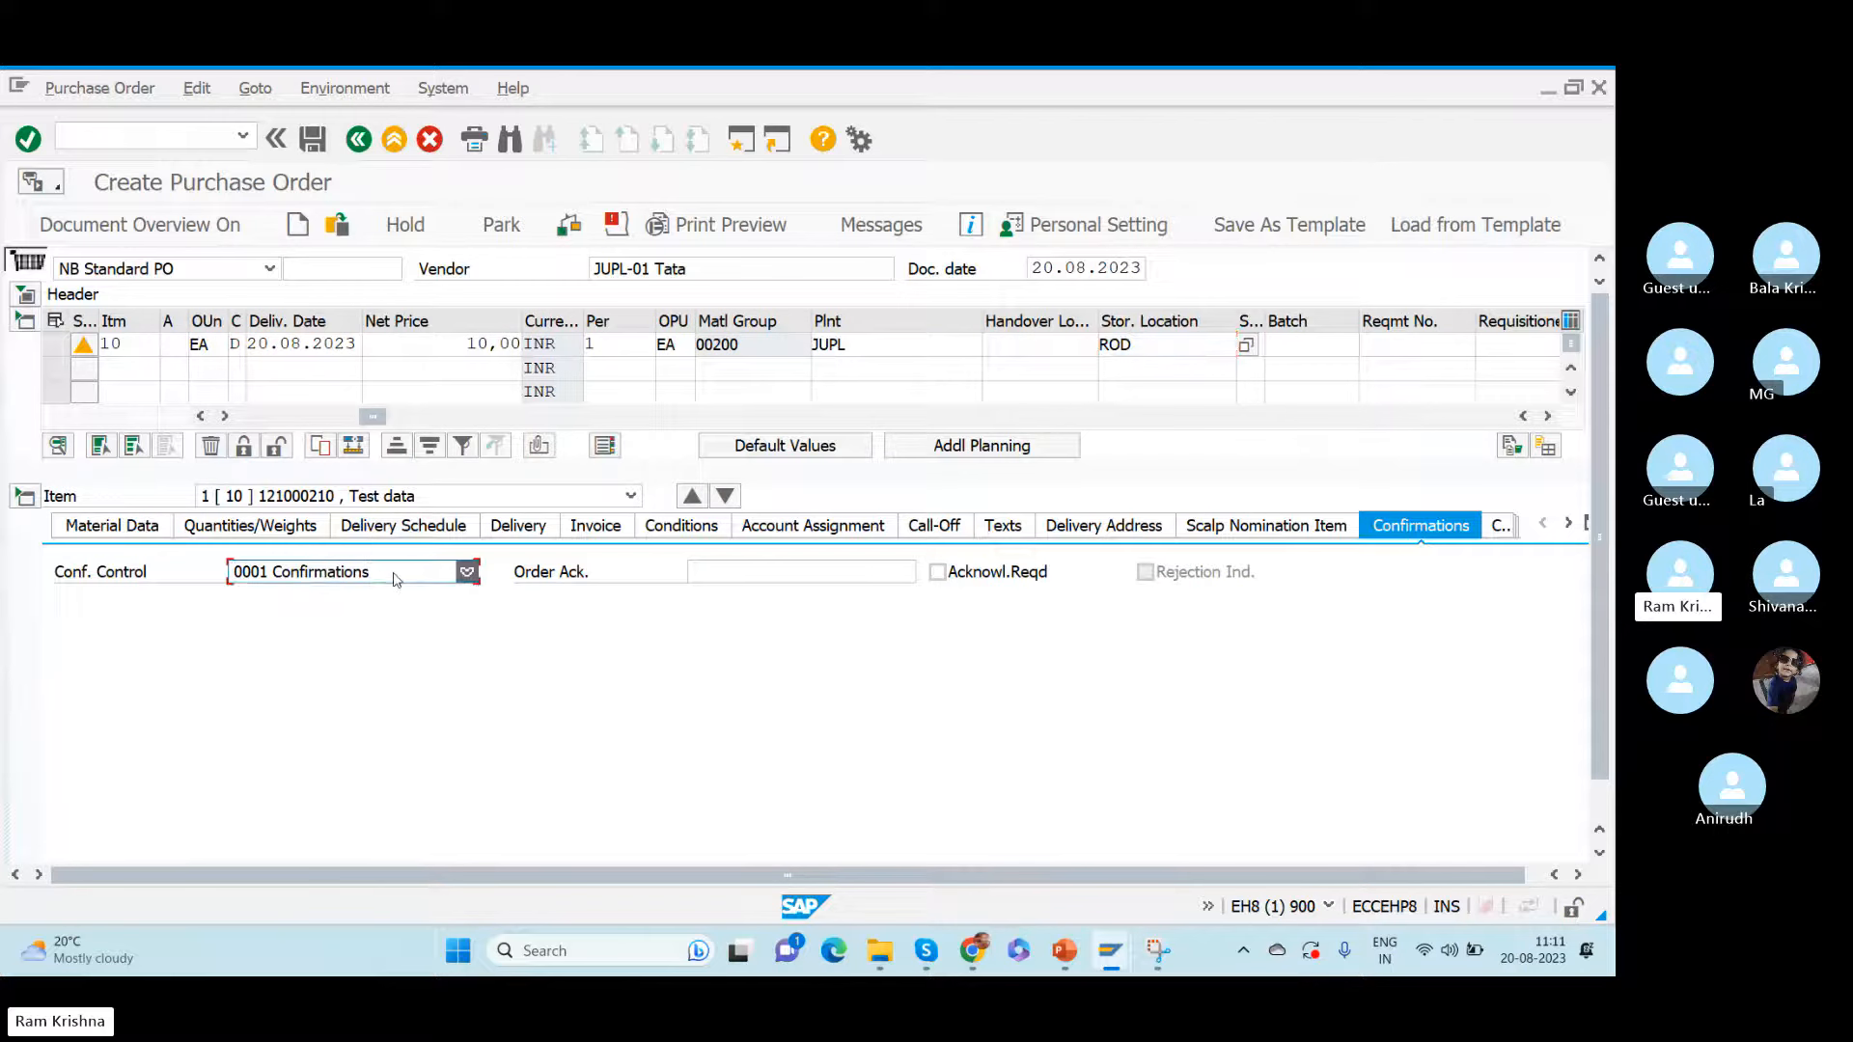
{"action": "left_click", "coordinate": [307, 773]}
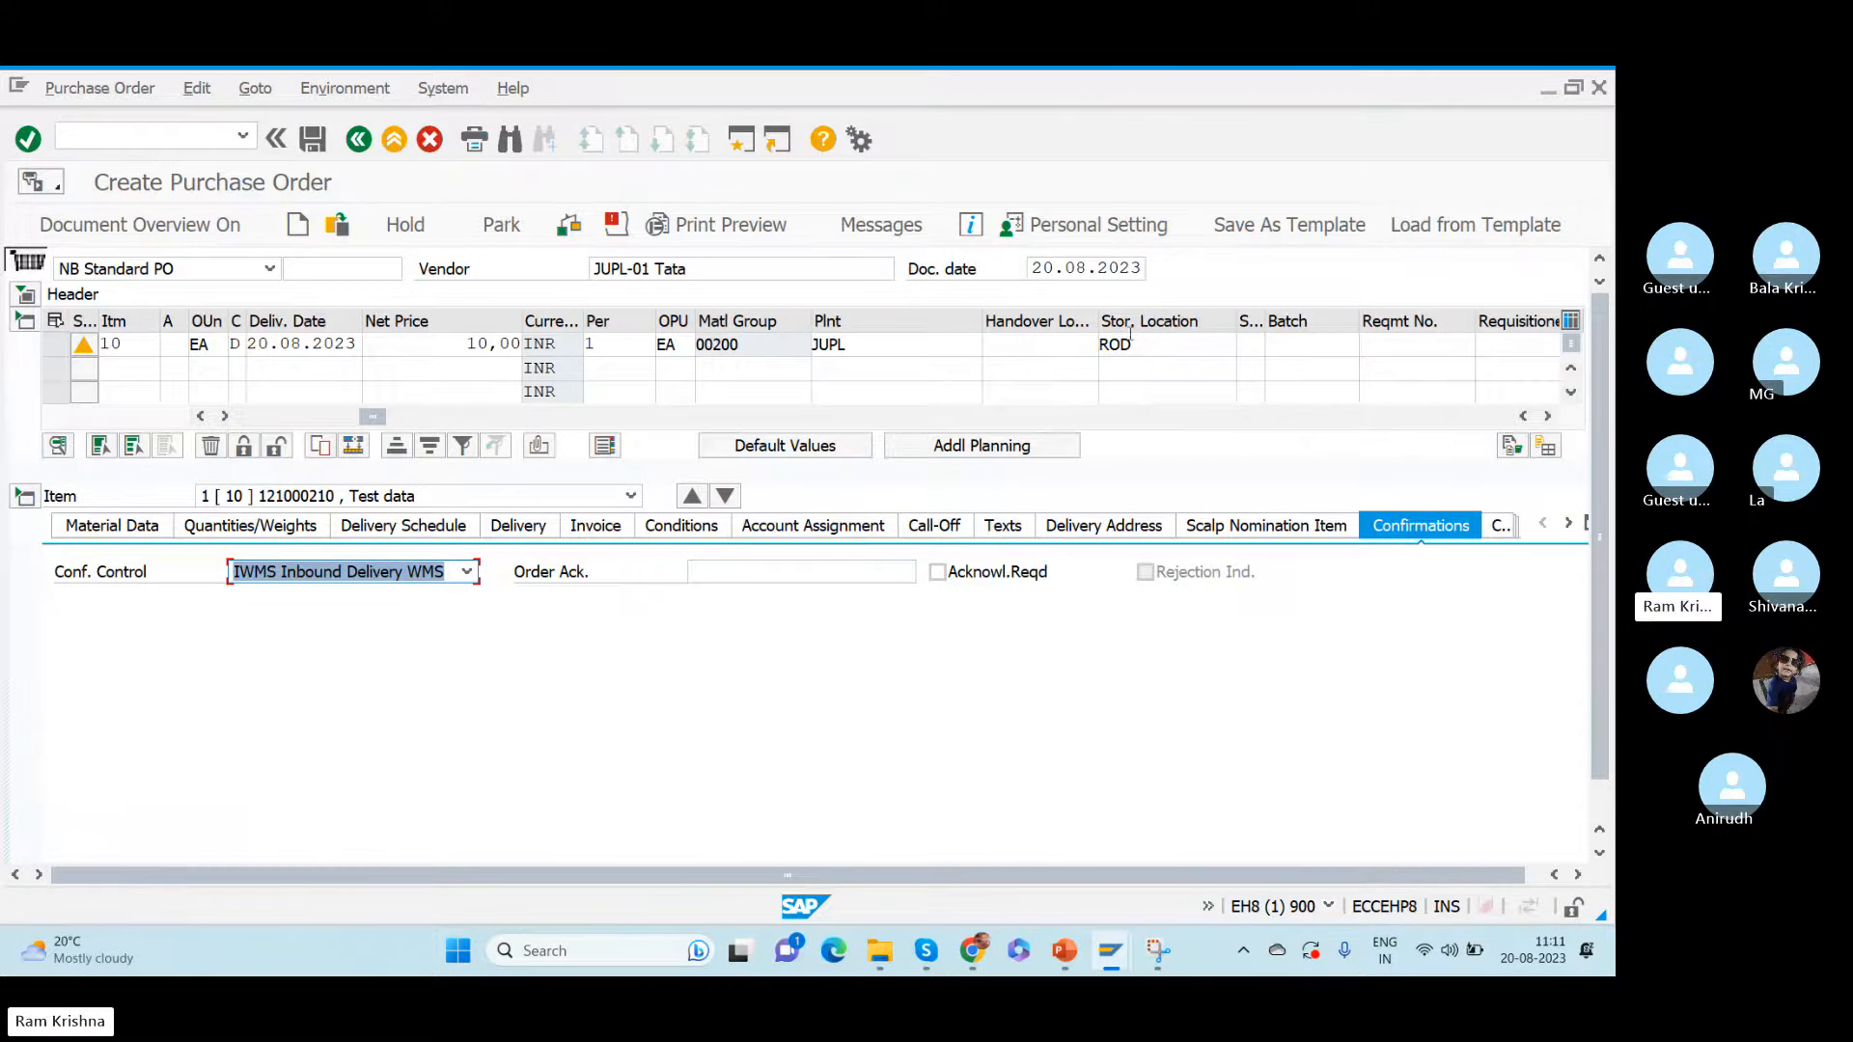
- Examine the storage locations offered for plant JUPL and check the plant and storage location entered for the item
{"action": "left_click", "coordinate": [1167, 344]}
{"action": "left_click", "coordinate": [1247, 346]}
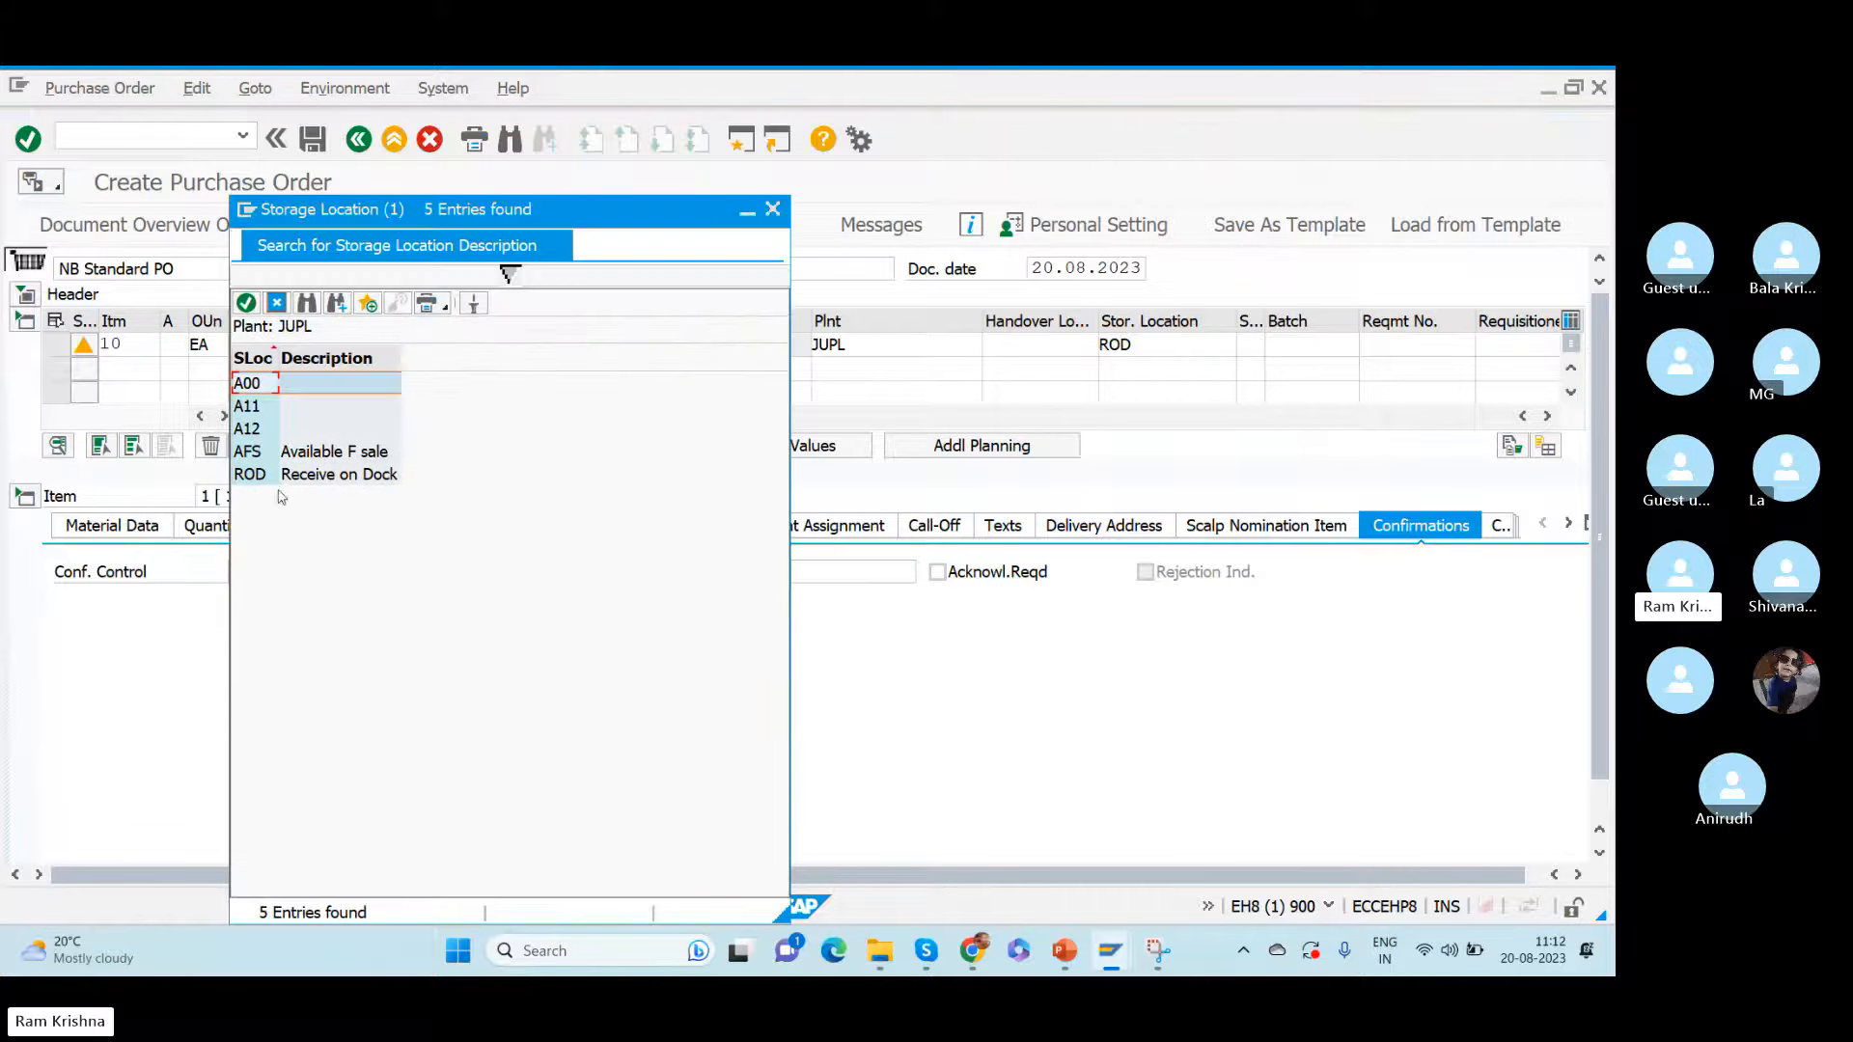
{"action": "left_click", "coordinate": [250, 410]}
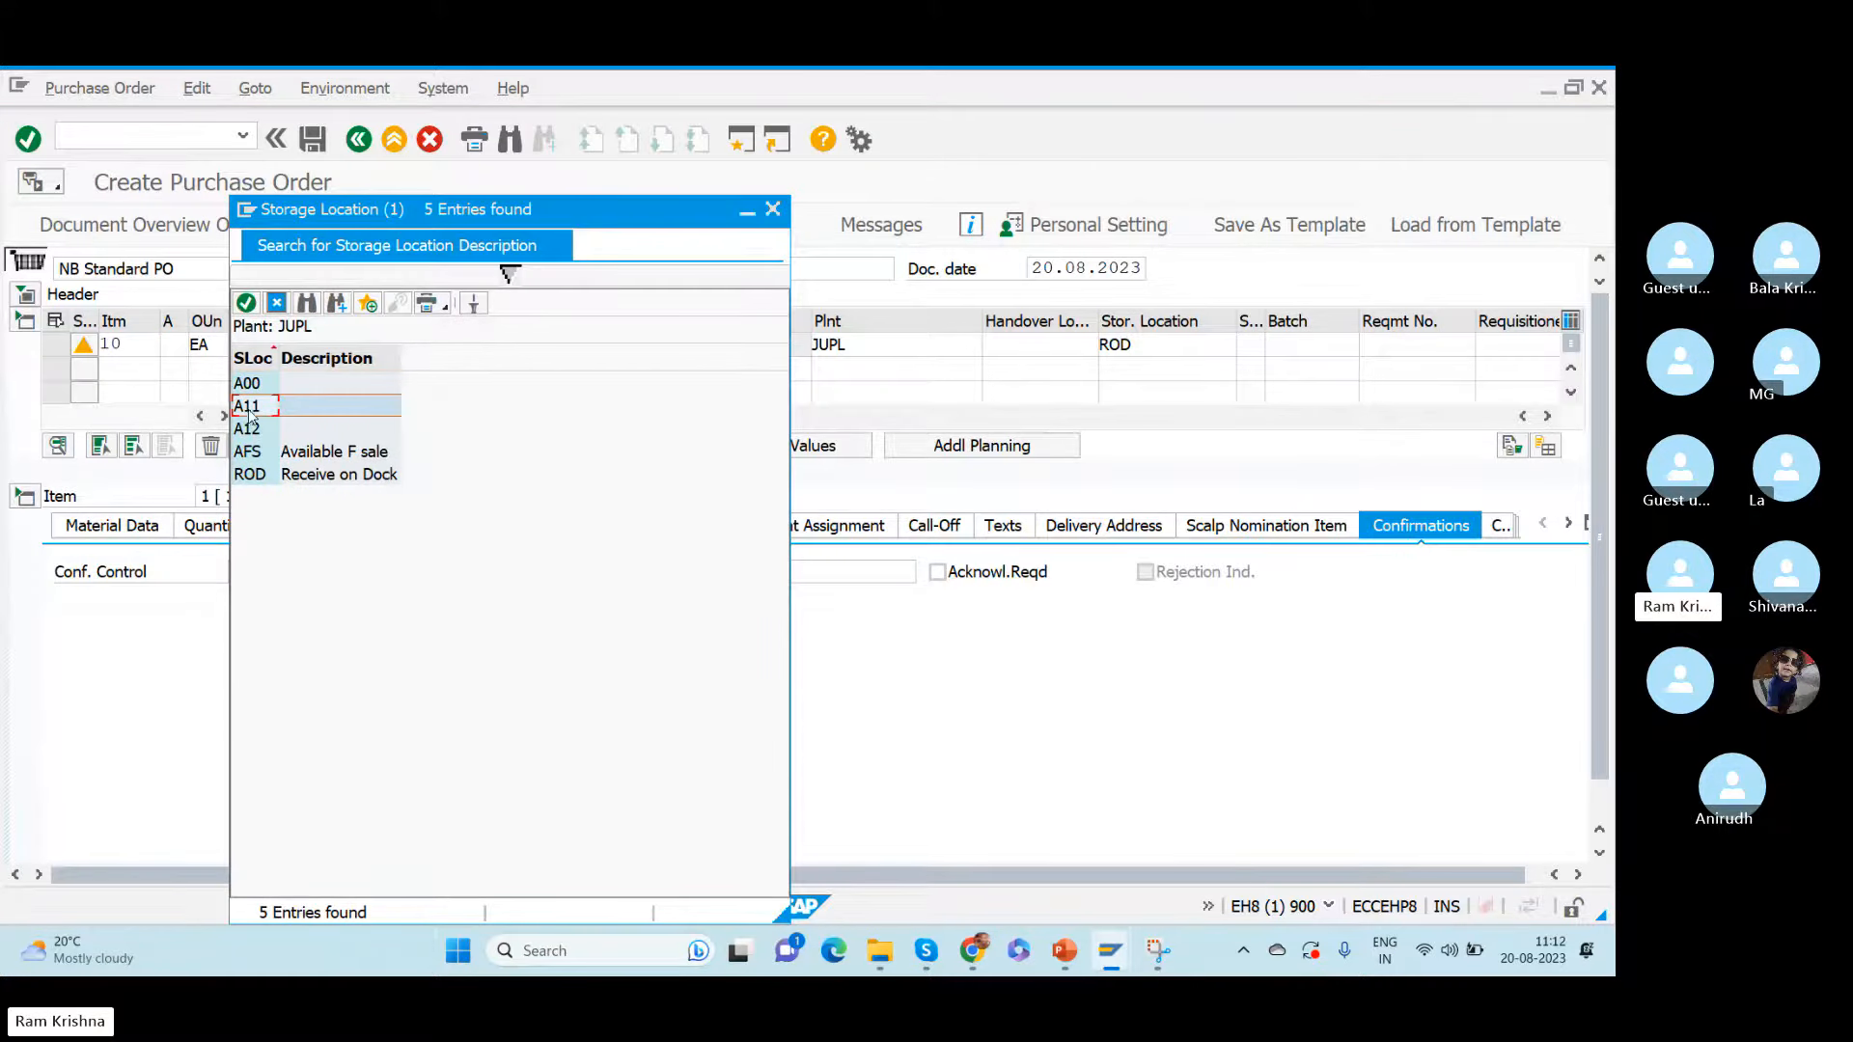
{"action": "left_click", "coordinate": [257, 428]}
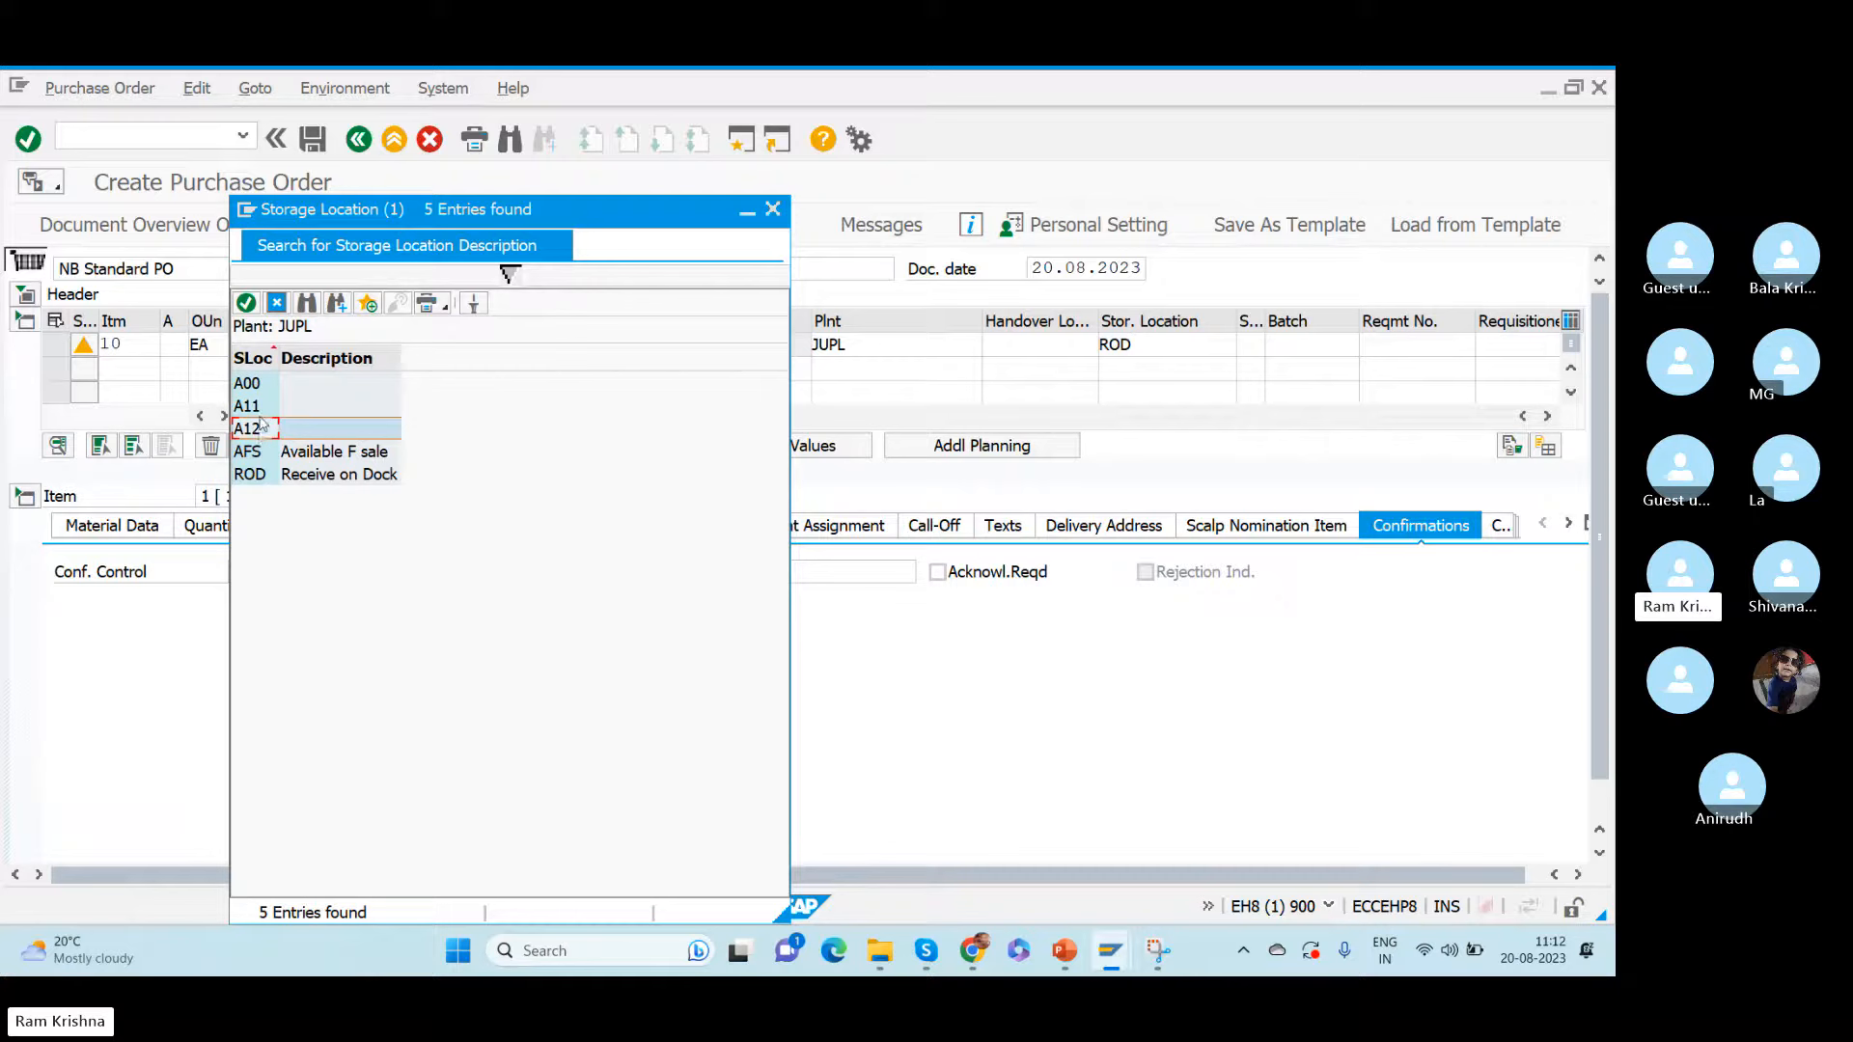
{"action": "left_click", "coordinate": [253, 384]}
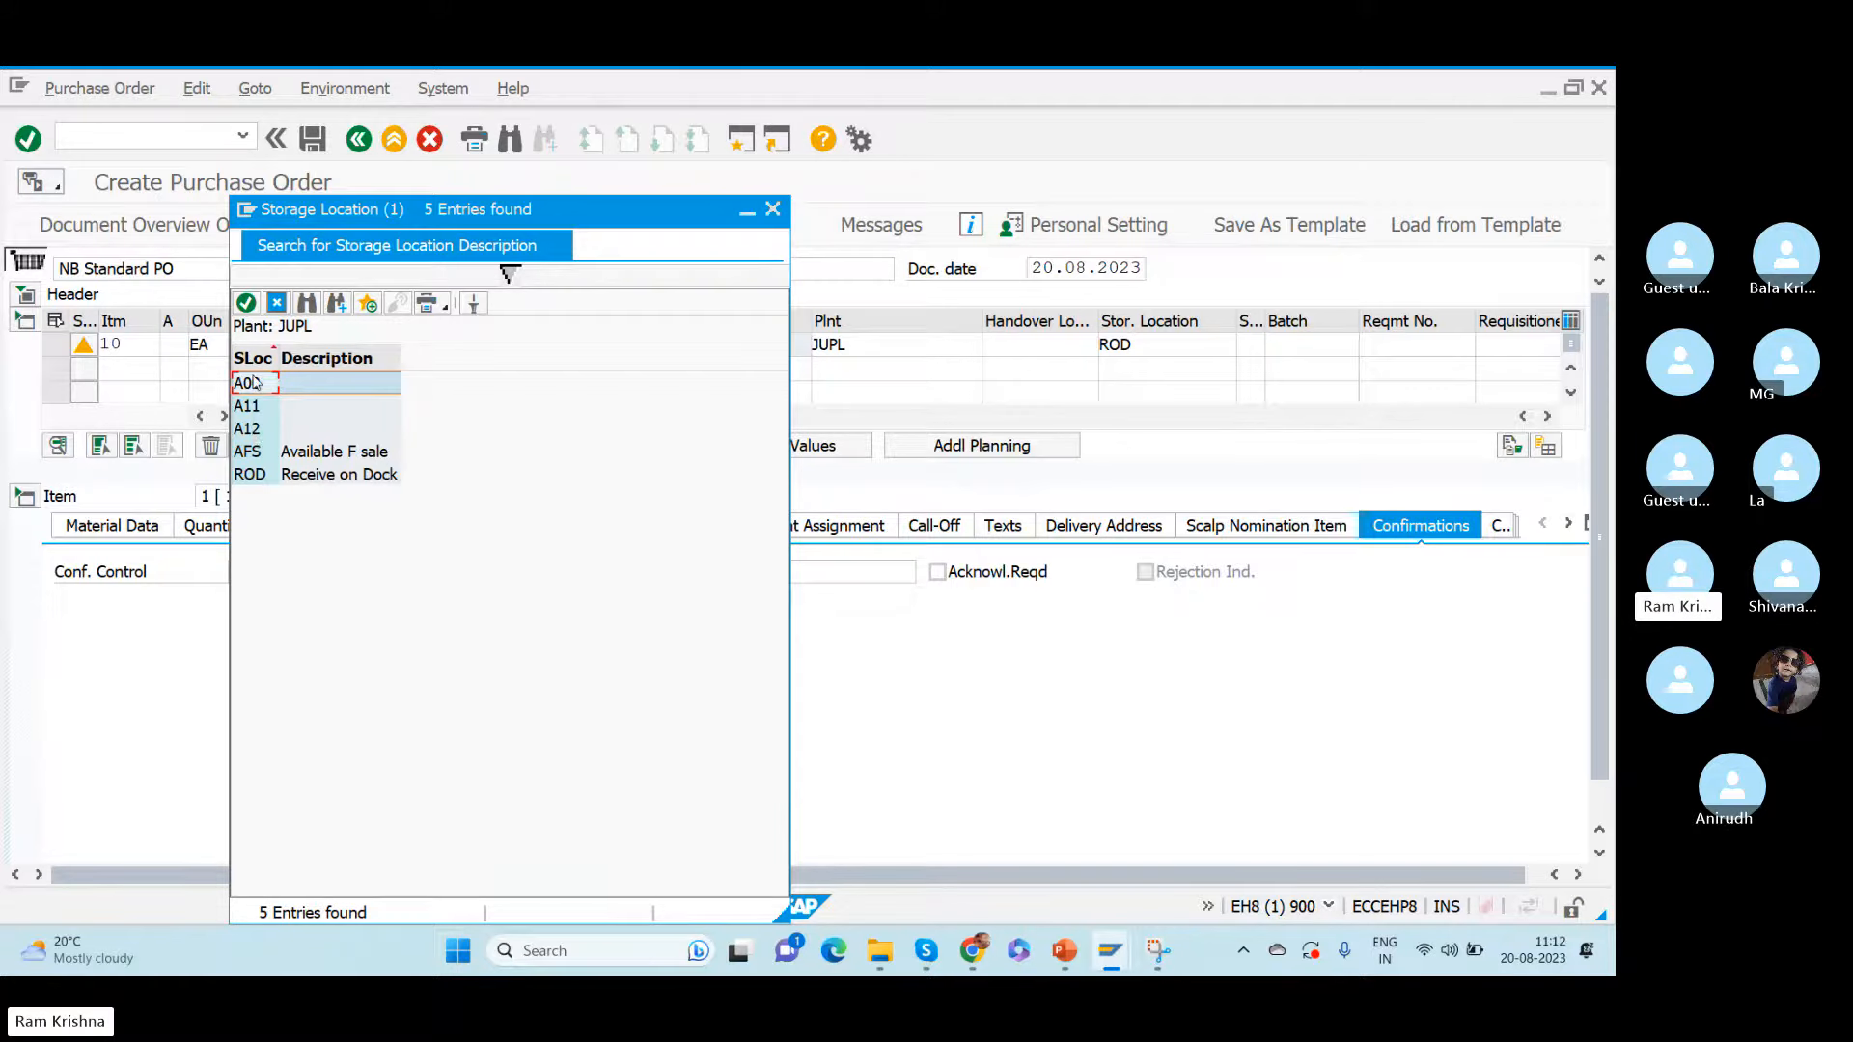
{"action": "left_click", "coordinate": [773, 211]}
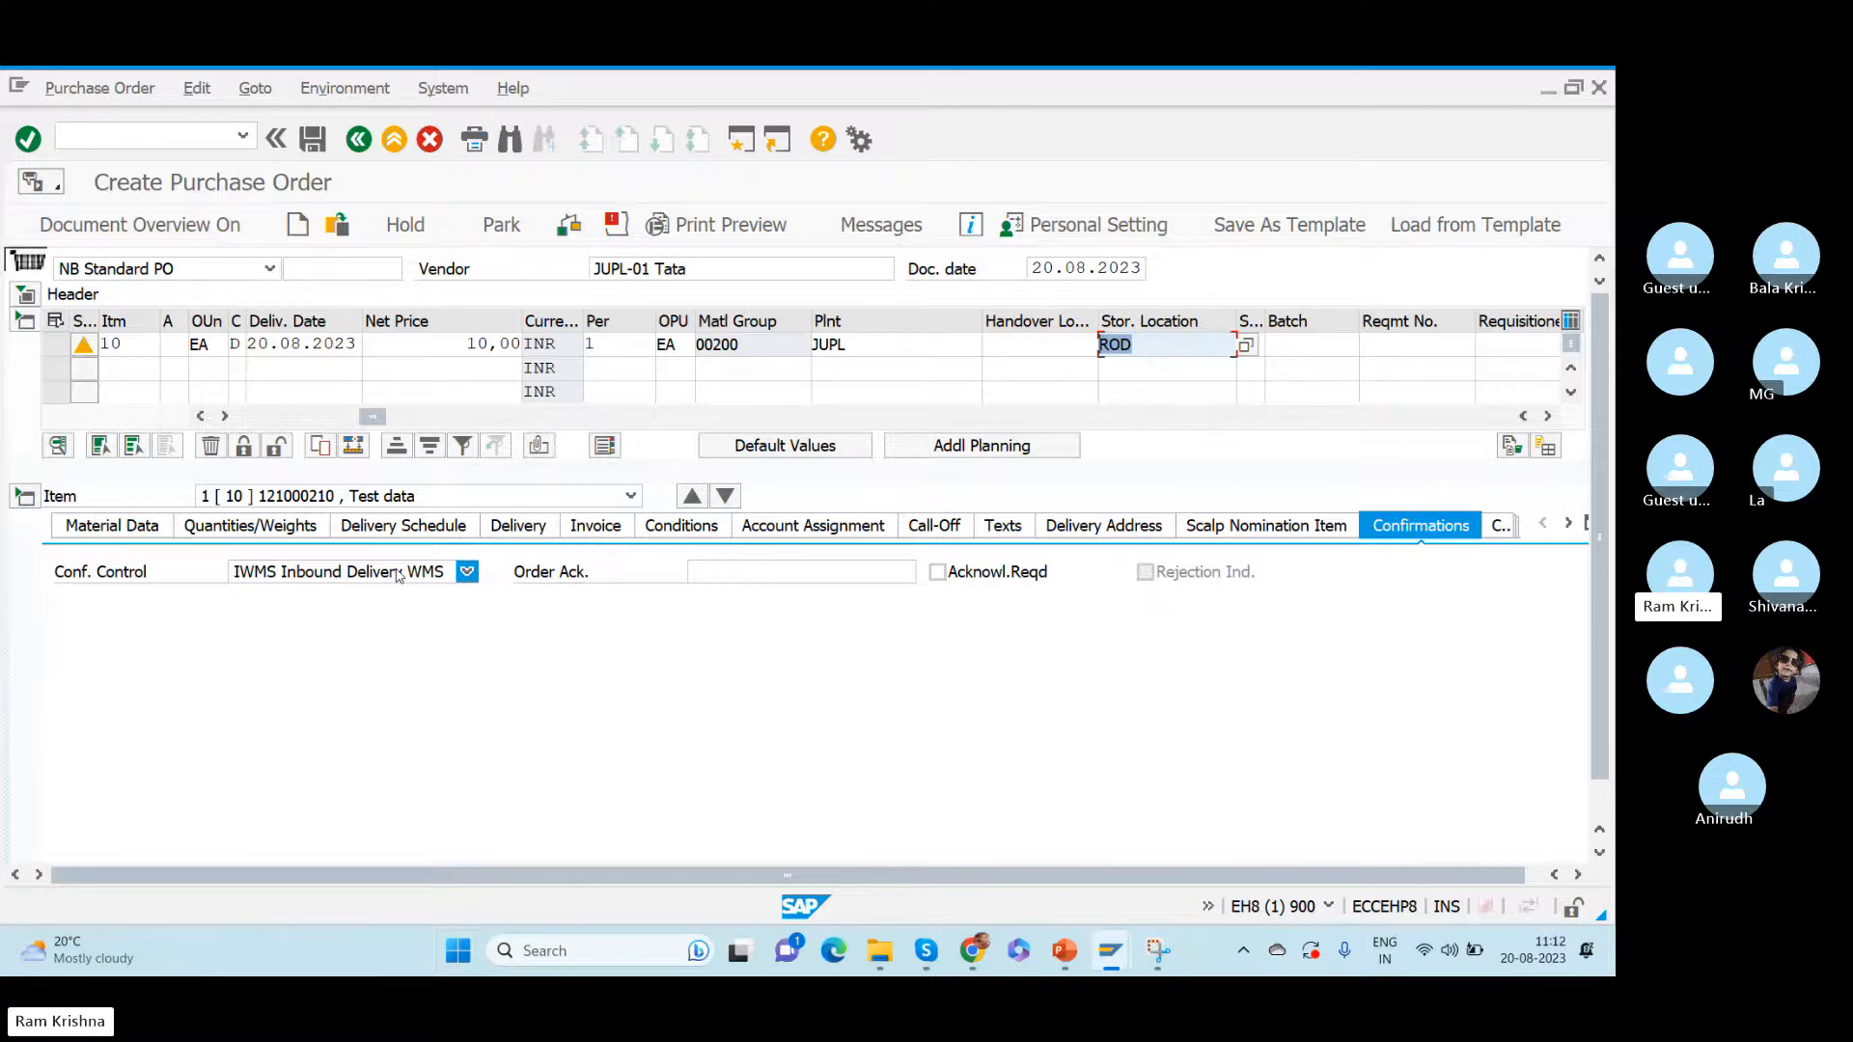
{"action": "left_click_drag", "start_coordinate": [880, 343], "coordinate": [717, 355]}
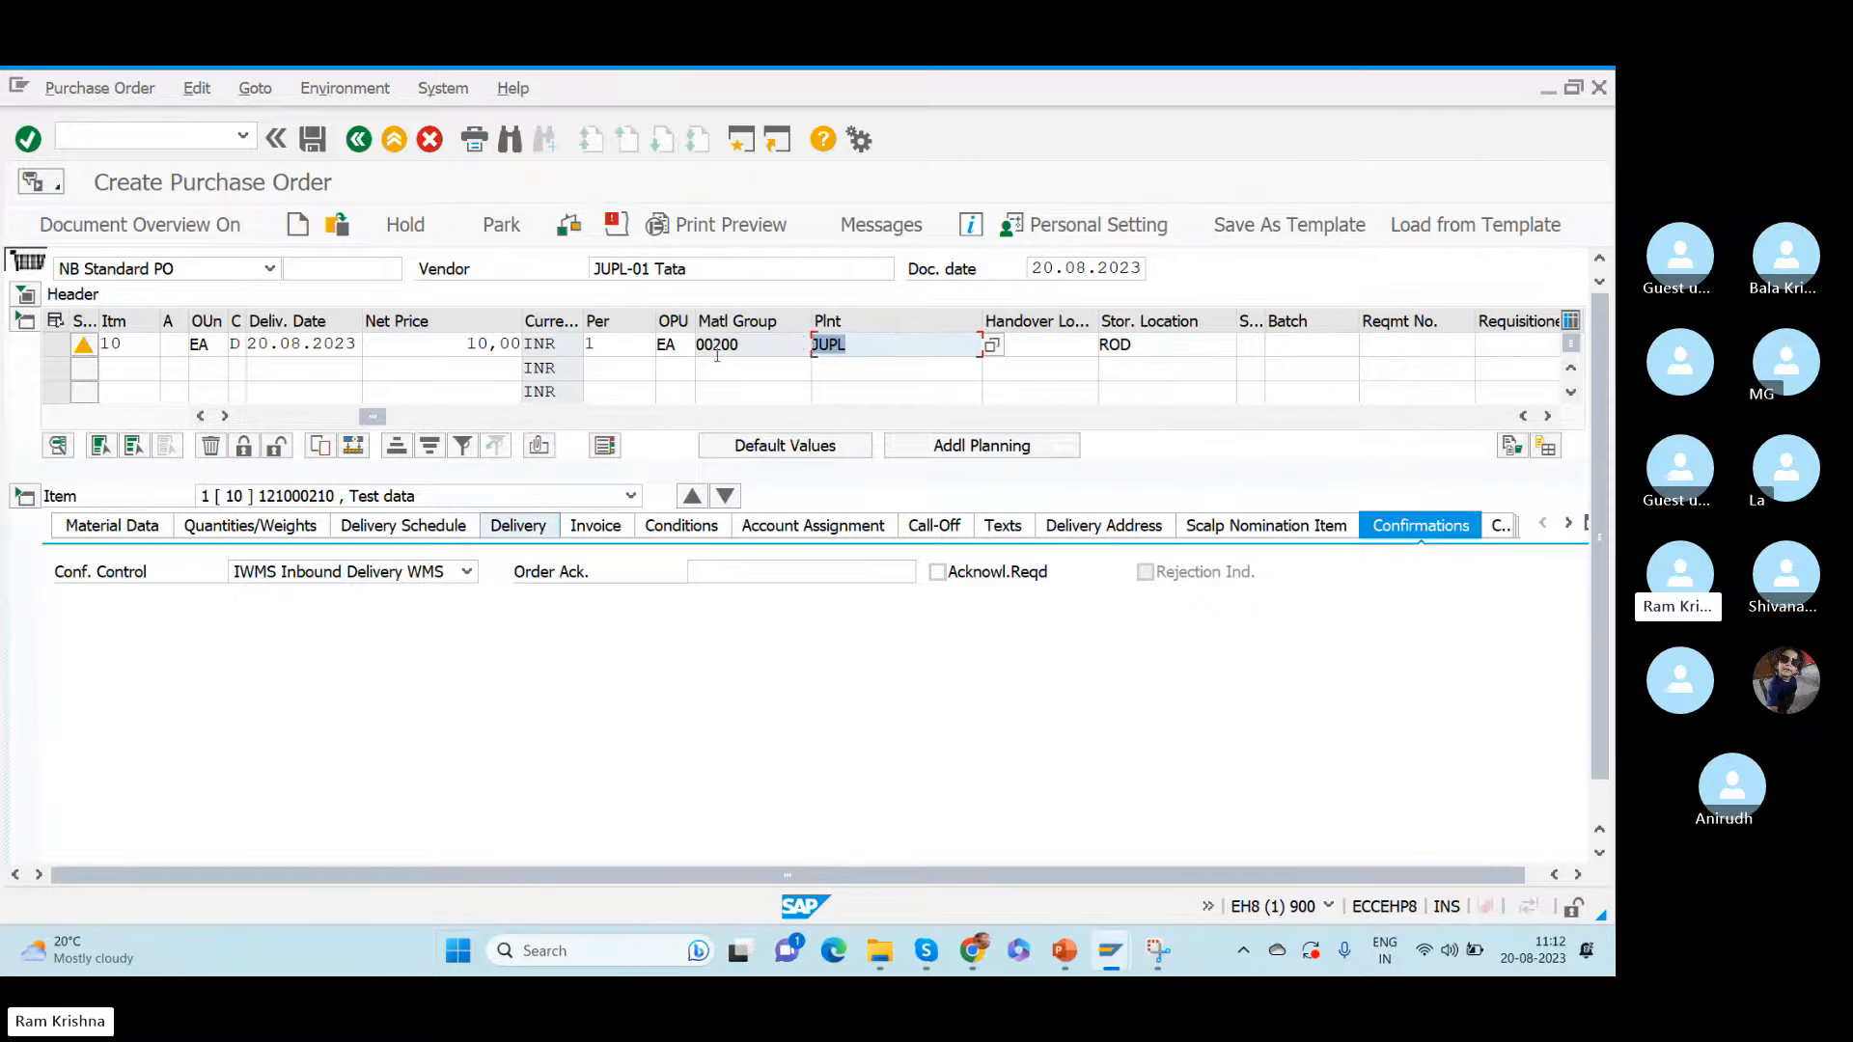
{"action": "left_click_drag", "start_coordinate": [1168, 350], "coordinate": [979, 344]}
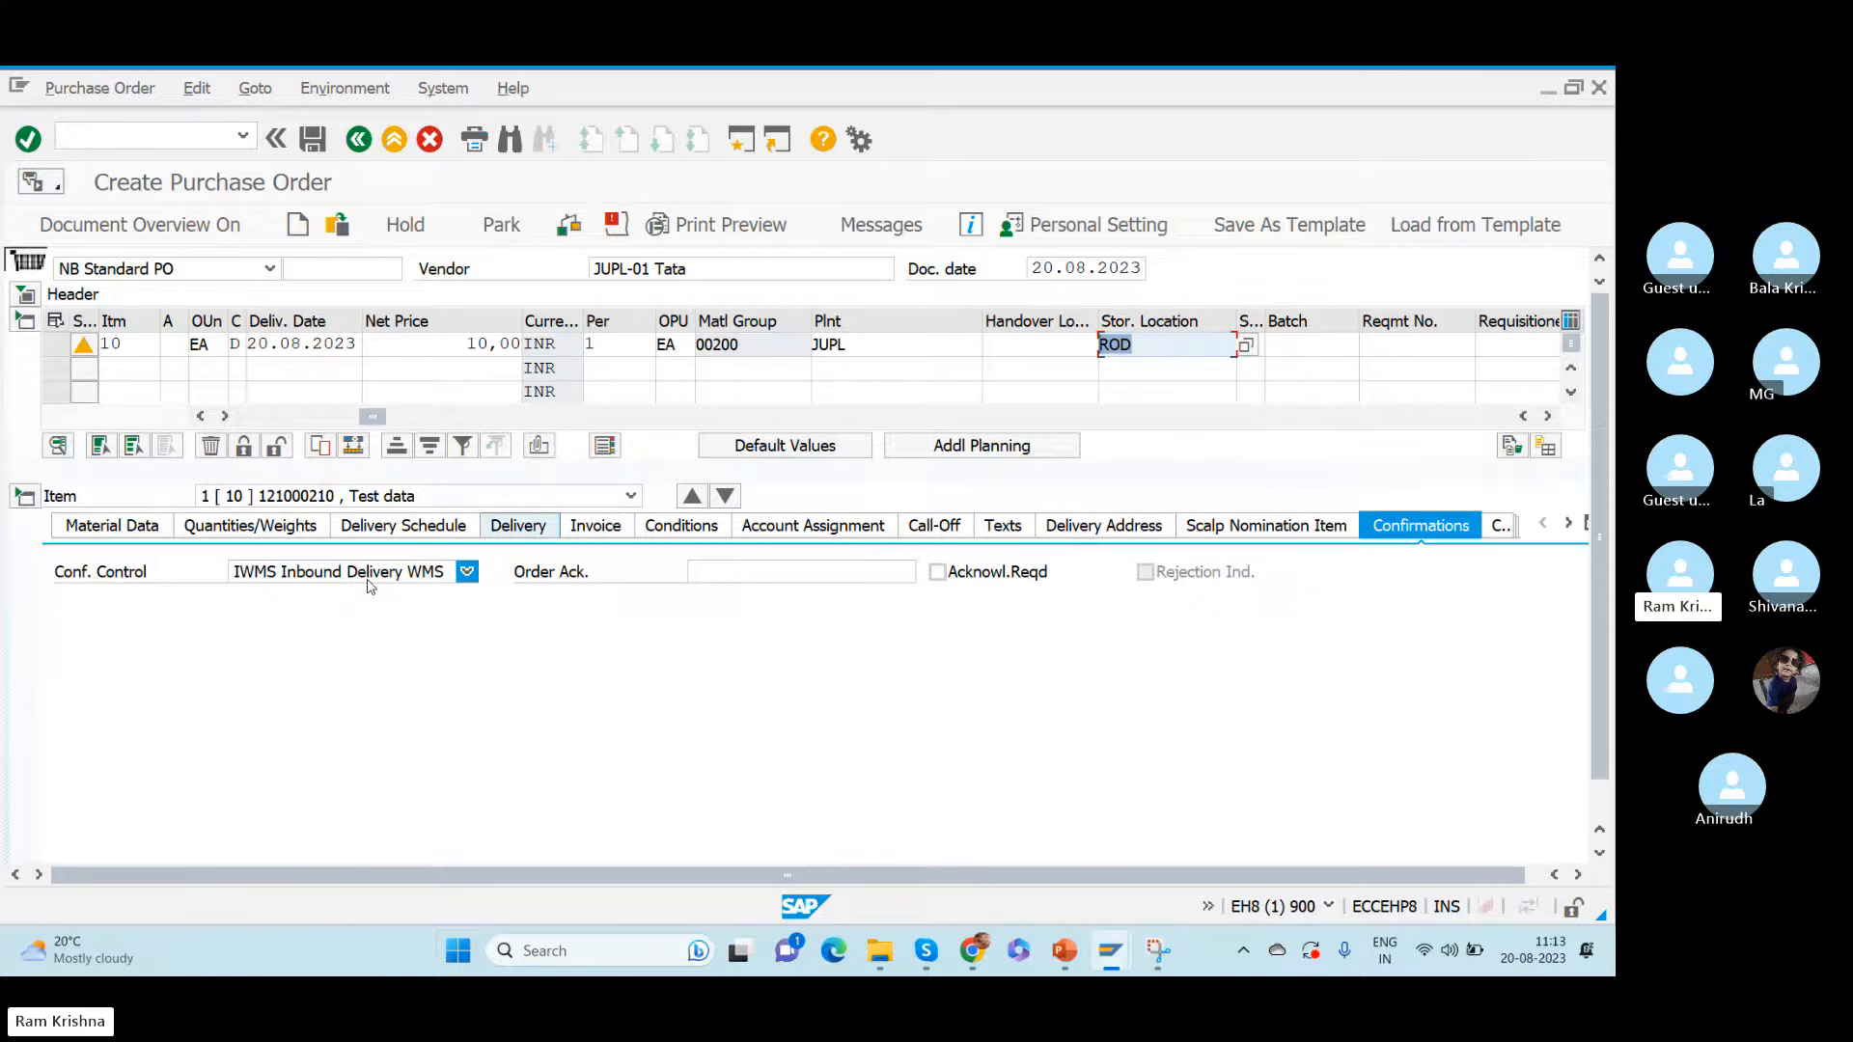
{"action": "left_click", "coordinate": [872, 343]}
{"action": "left_click", "coordinate": [1164, 349]}
- Save the standard purchase order and display the newly saved document
{"action": "left_click", "coordinate": [313, 141]}
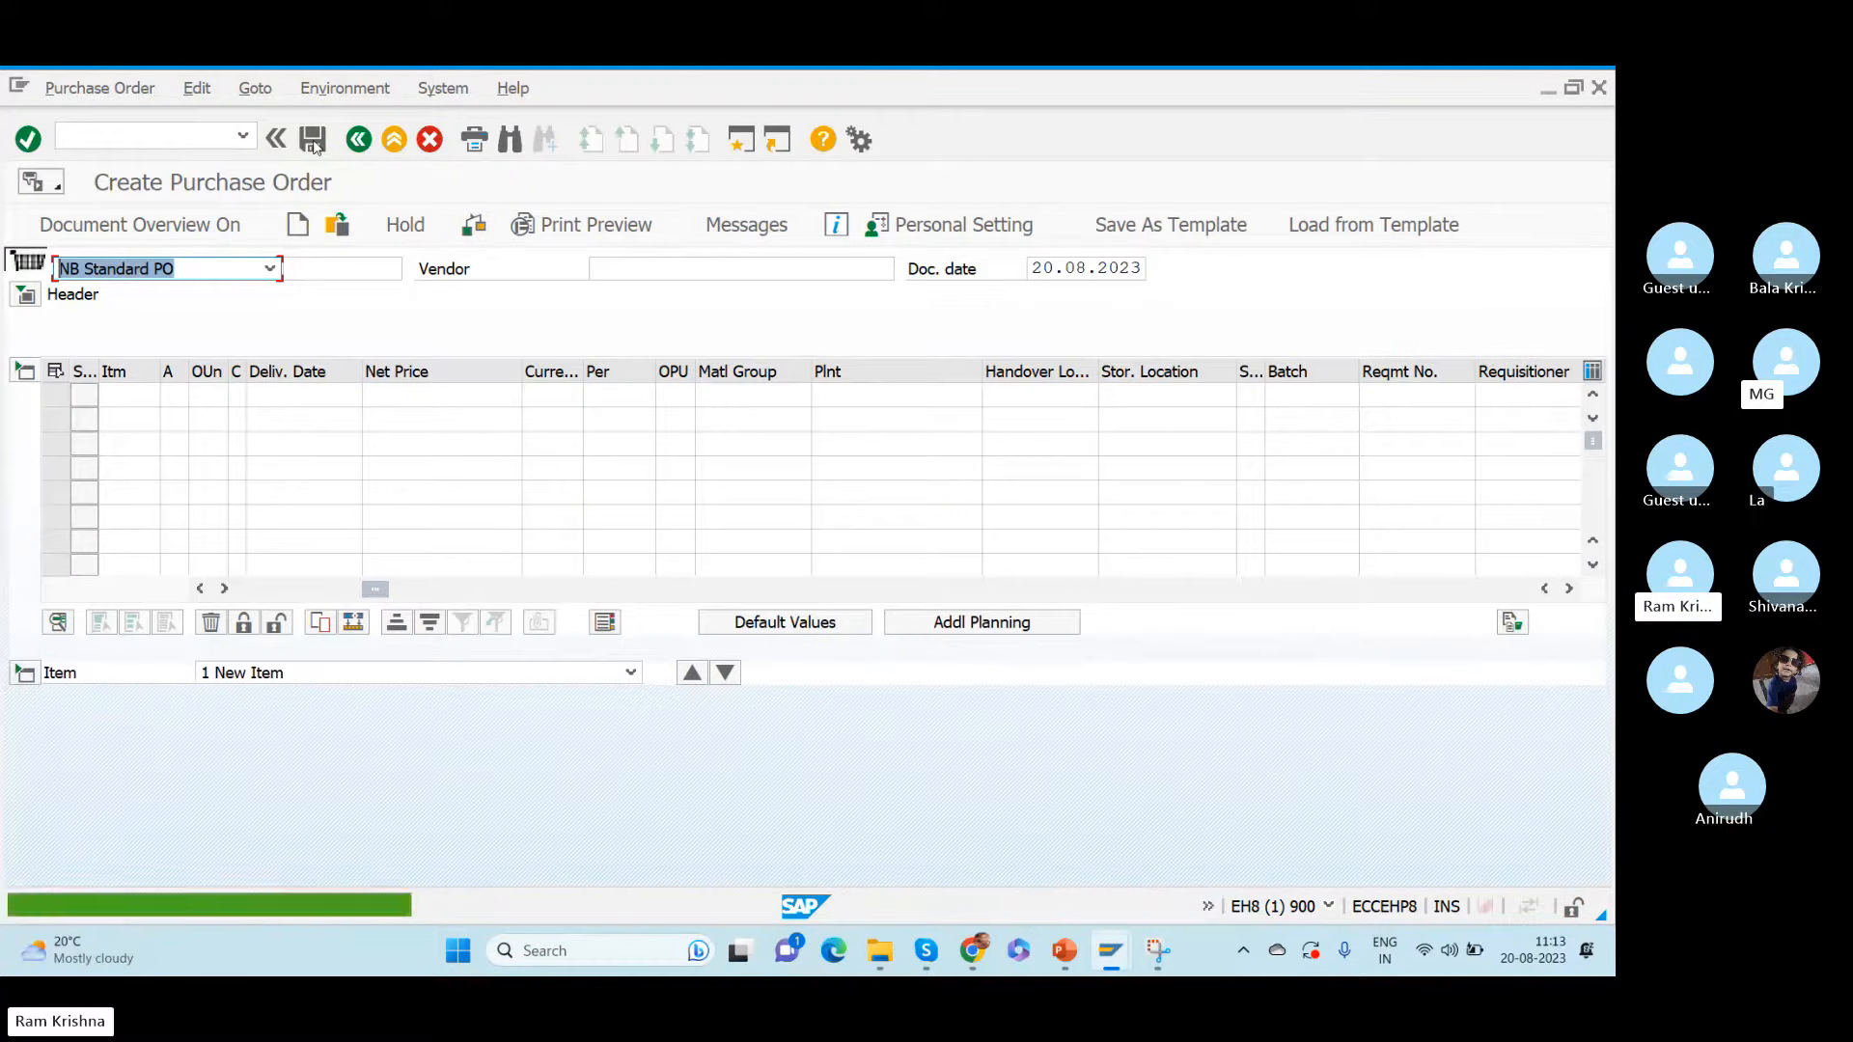
{"action": "left_click", "coordinate": [336, 225]}
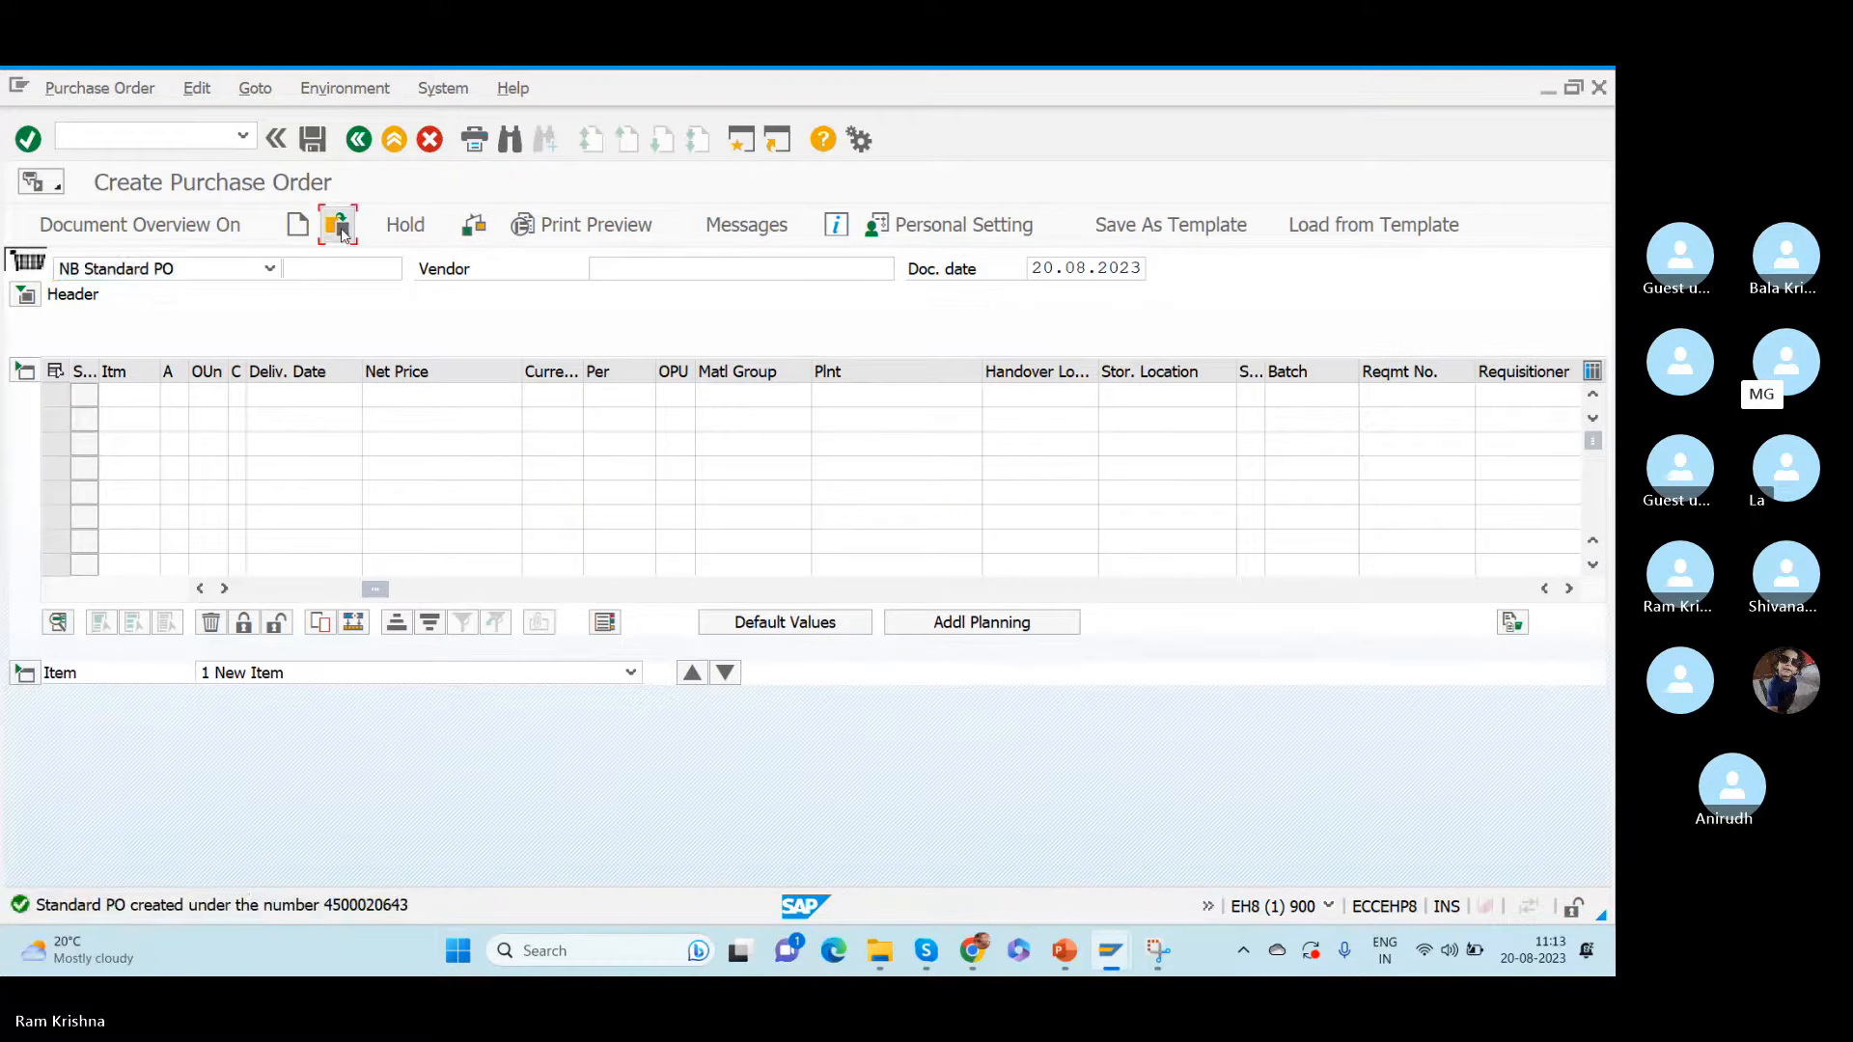
{"action": "key", "text": "Return"}
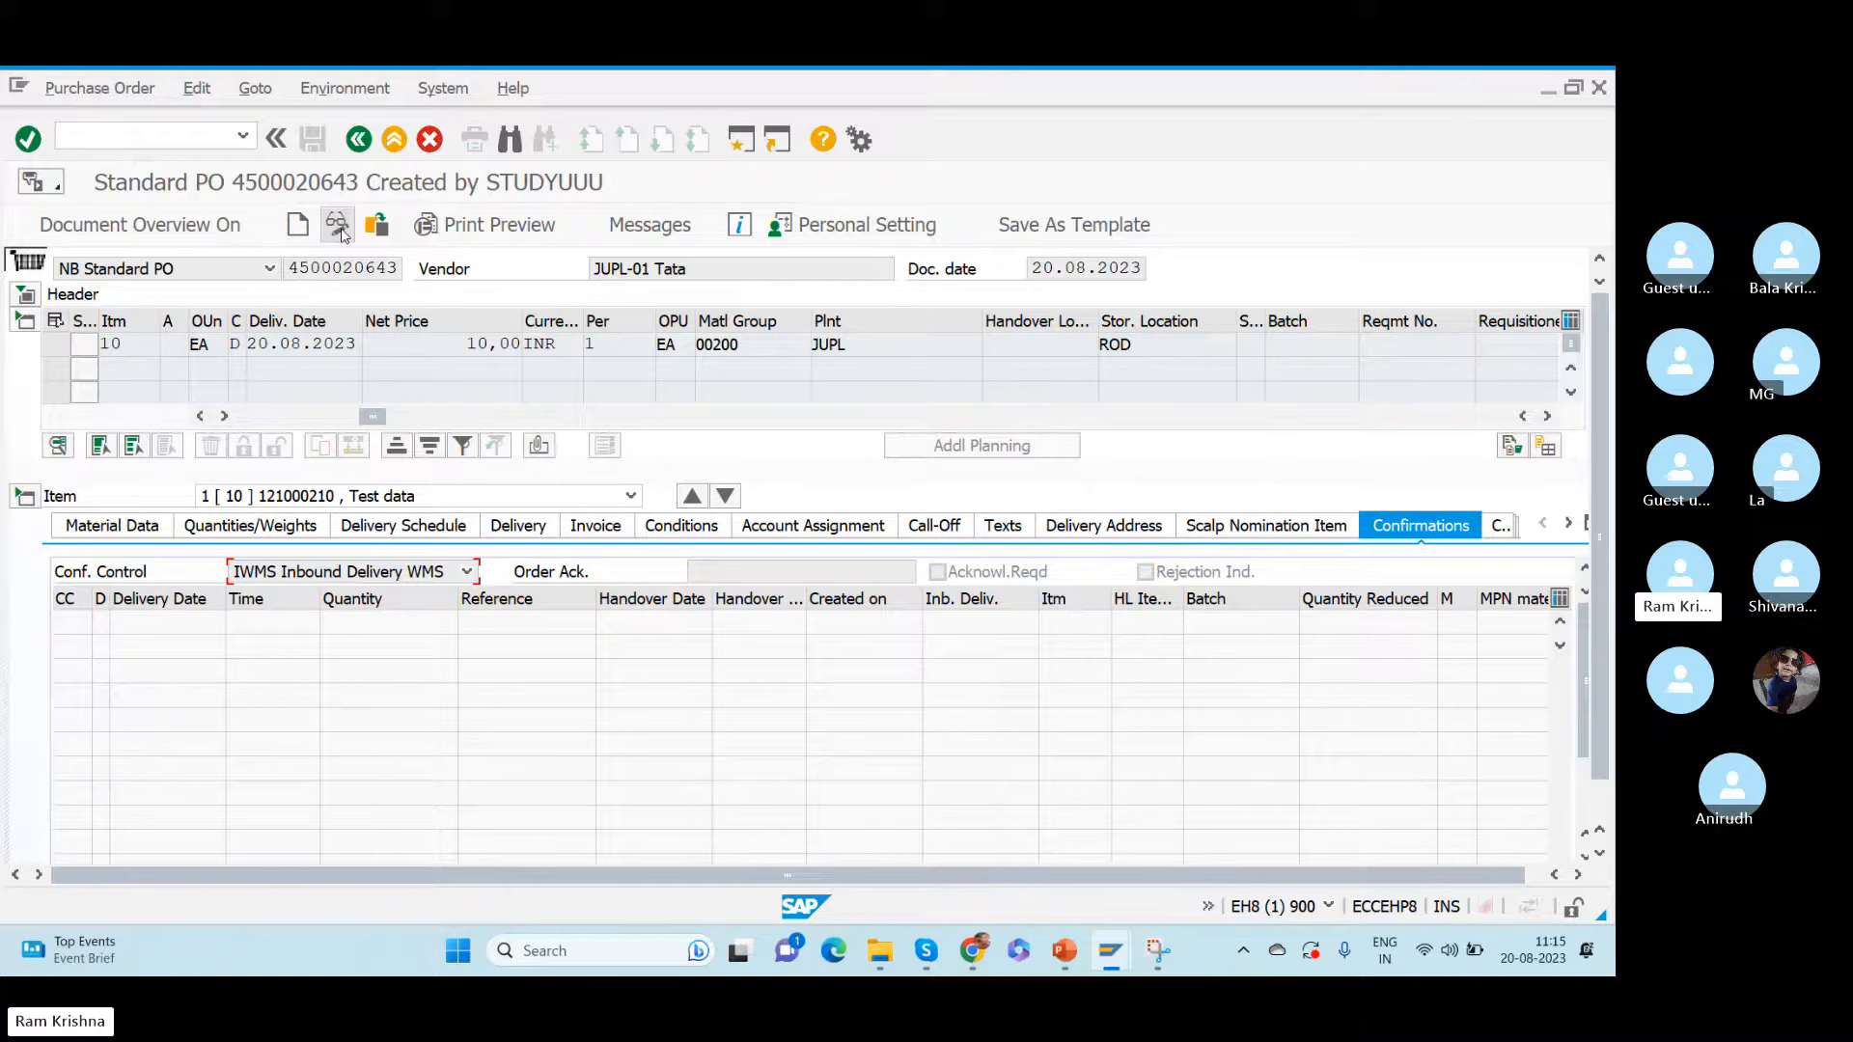
- Review the saved order's storage location, plant, confirmation control and purchasing document number
{"action": "left_click", "coordinate": [1120, 344]}
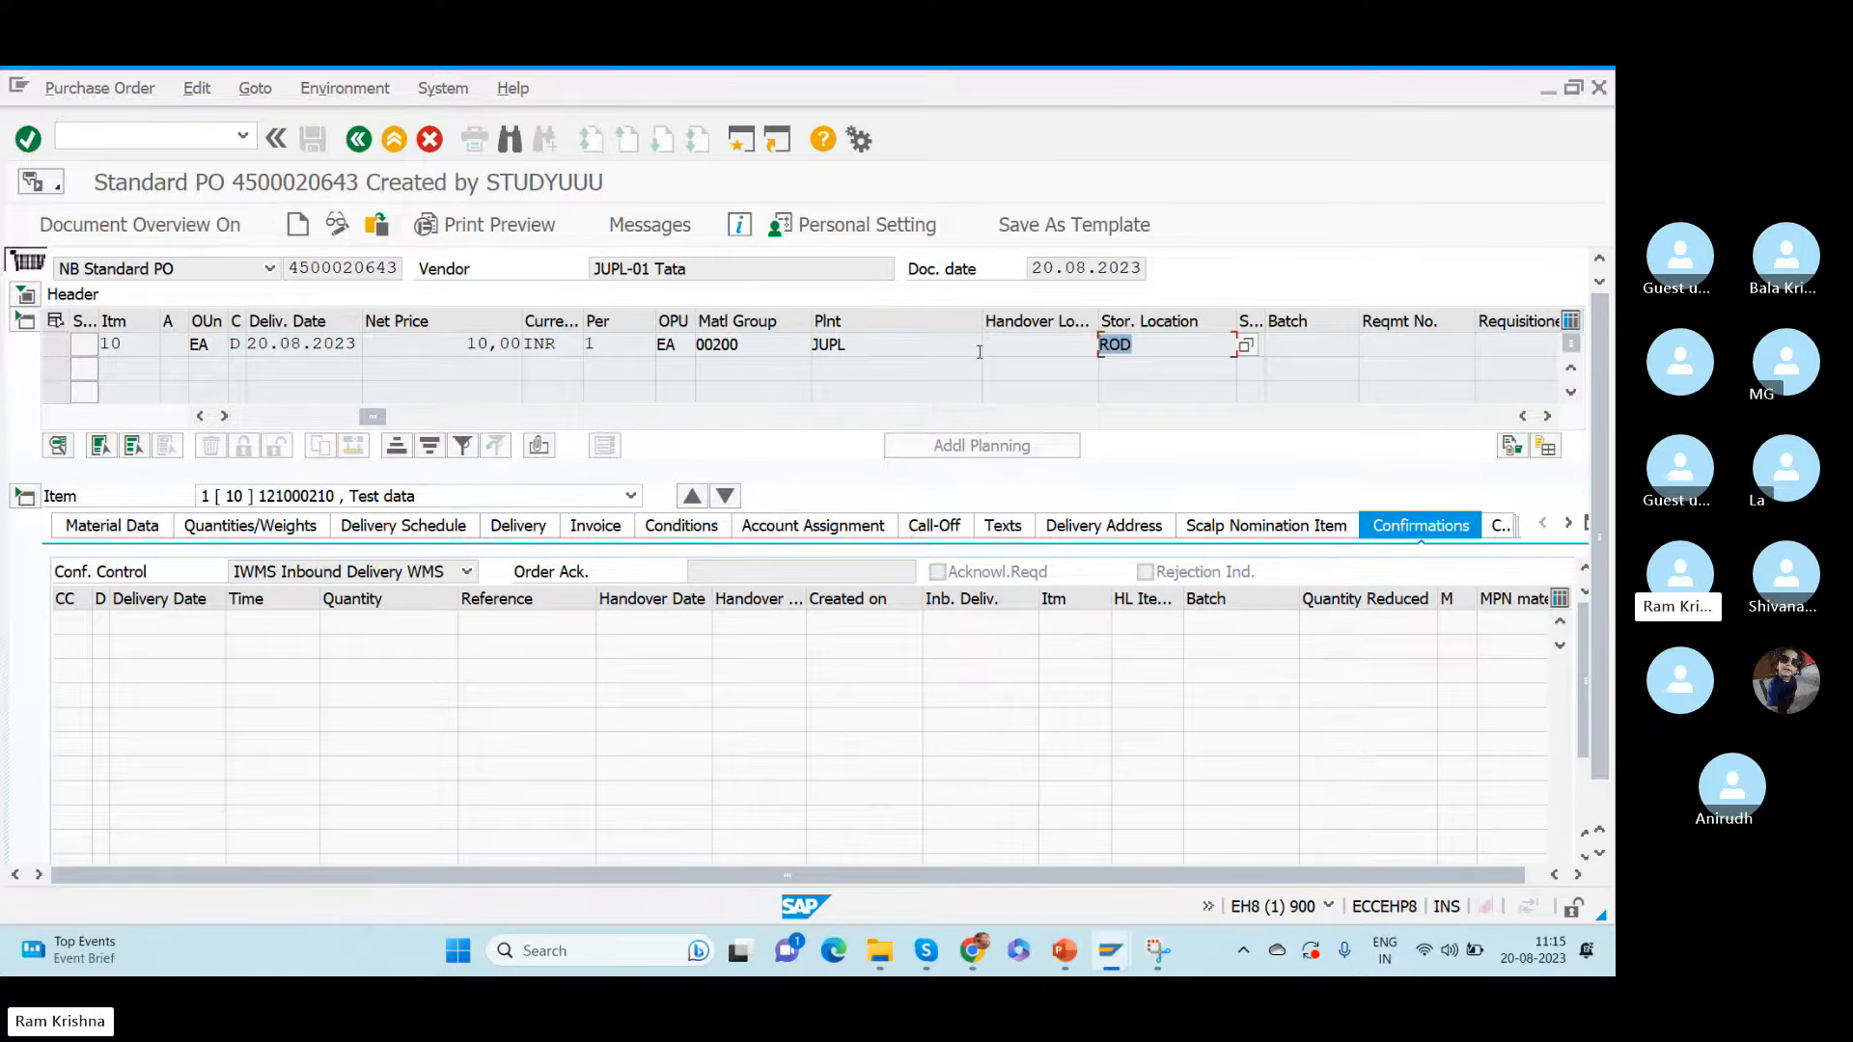
{"action": "left_click", "coordinate": [849, 344]}
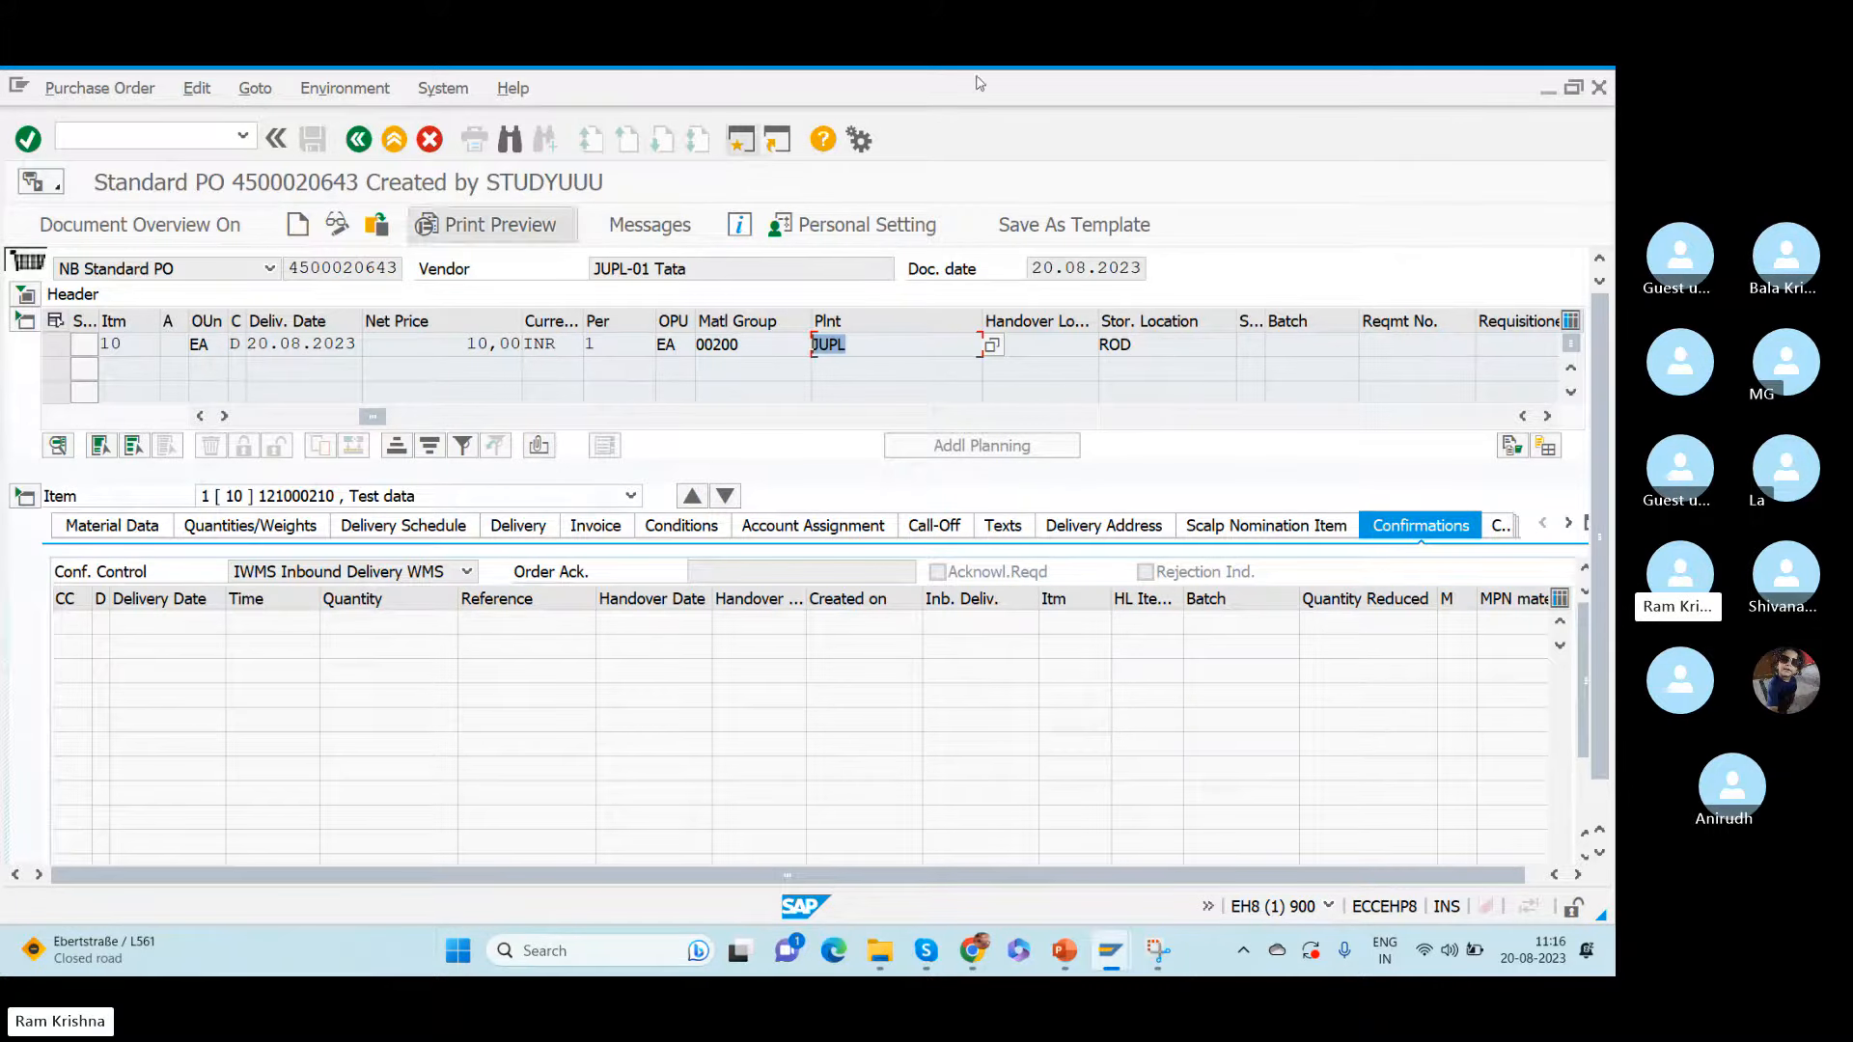
{"action": "key", "text": "Tab"}
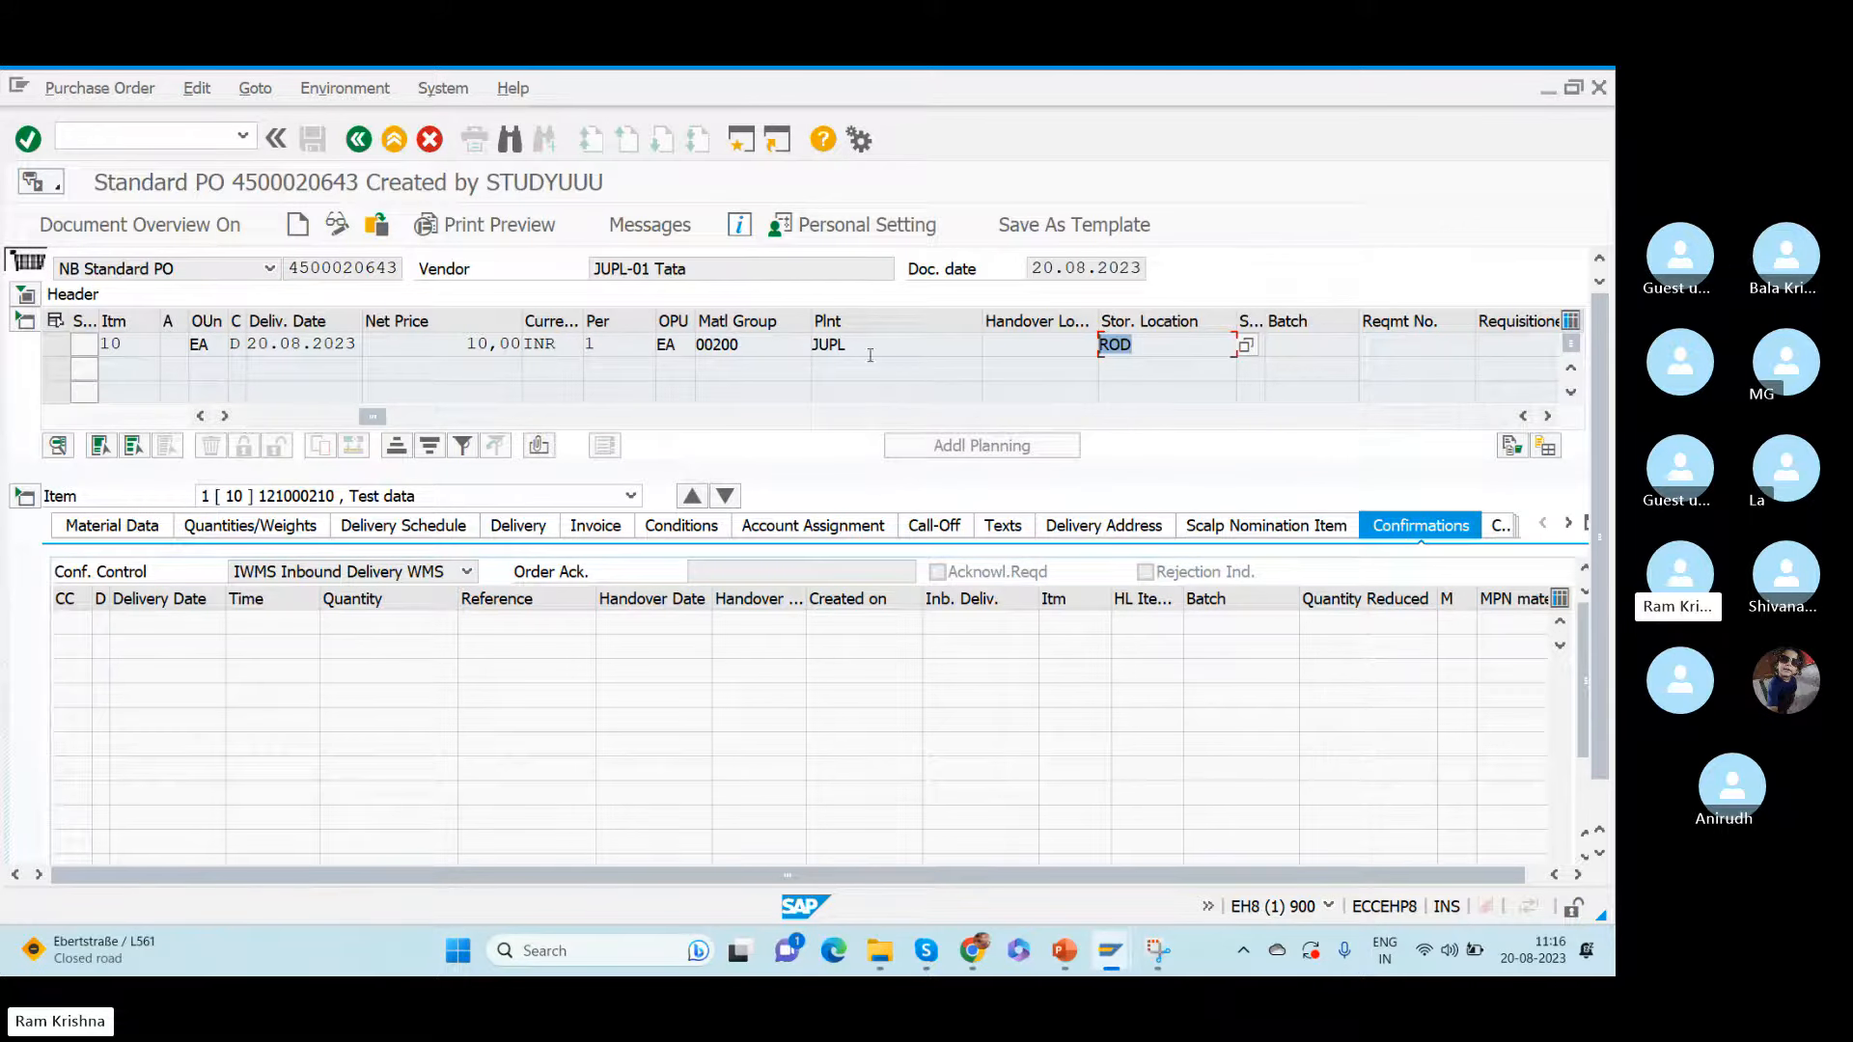
{"action": "left_click", "coordinate": [1045, 228]}
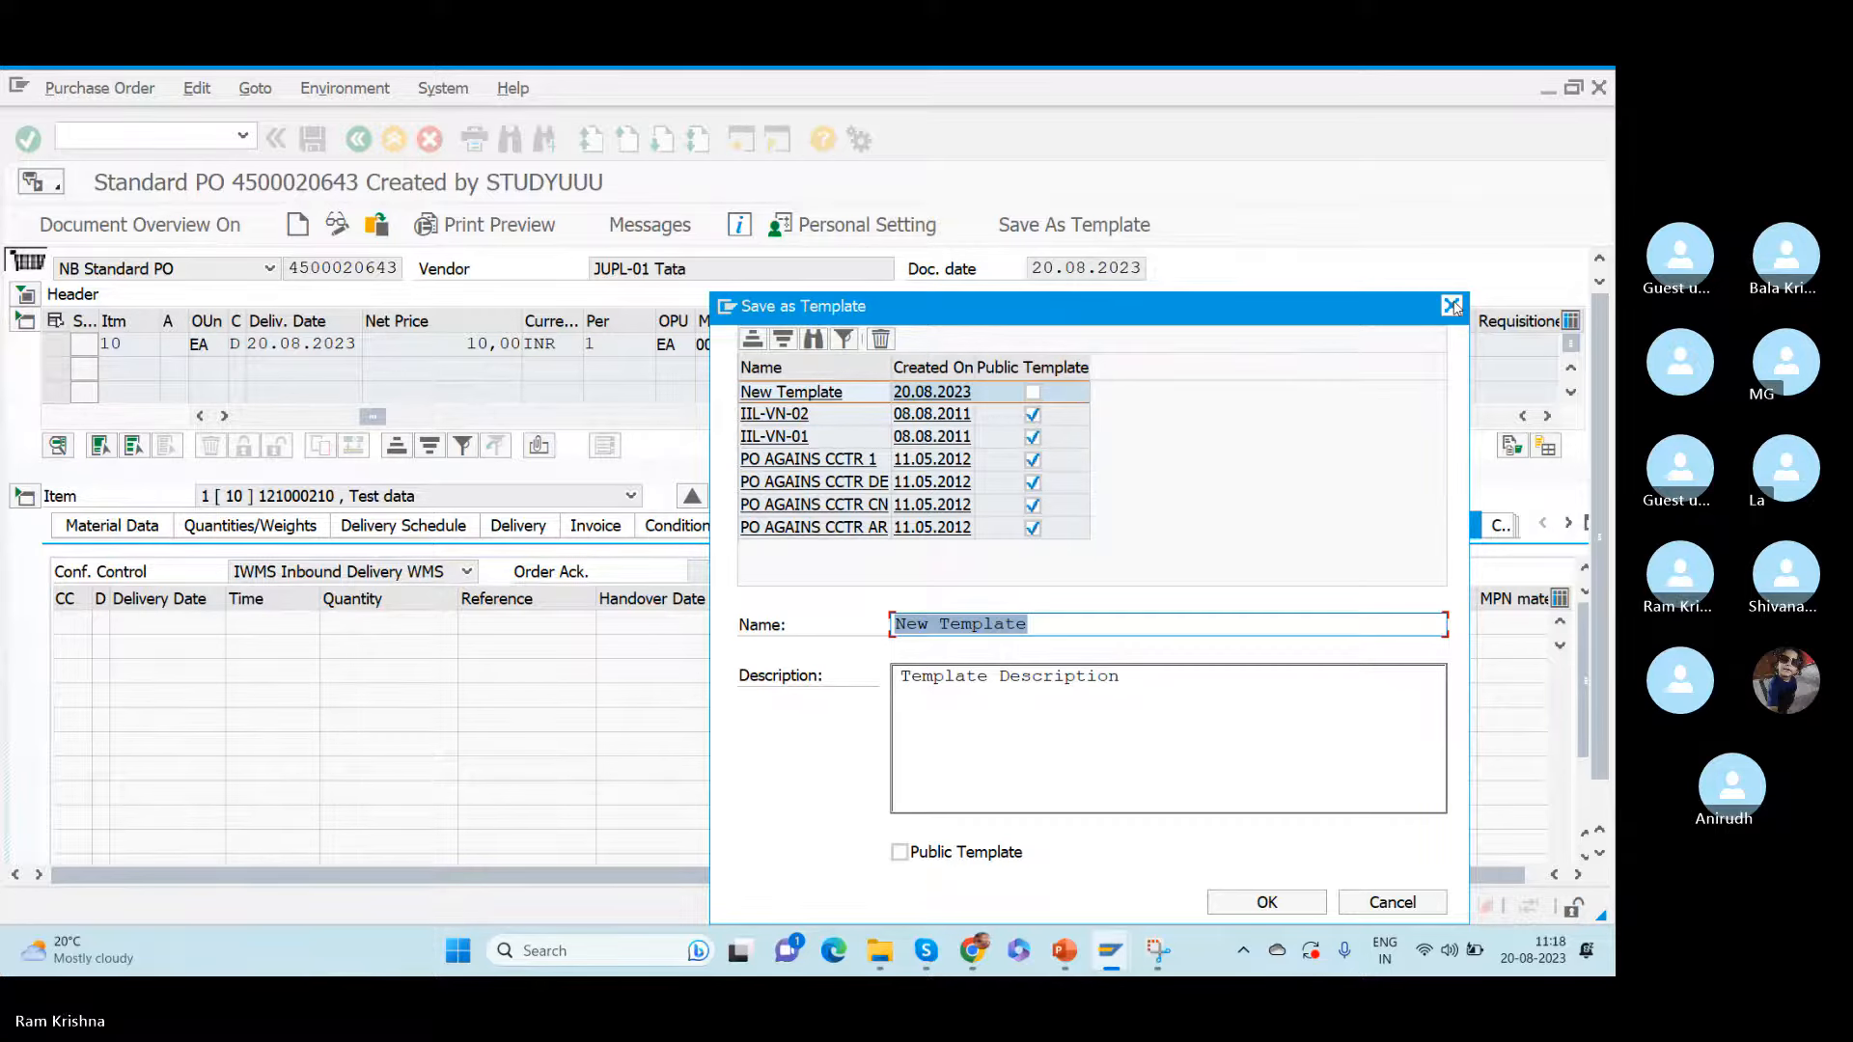
{"action": "left_click", "coordinate": [1452, 306]}
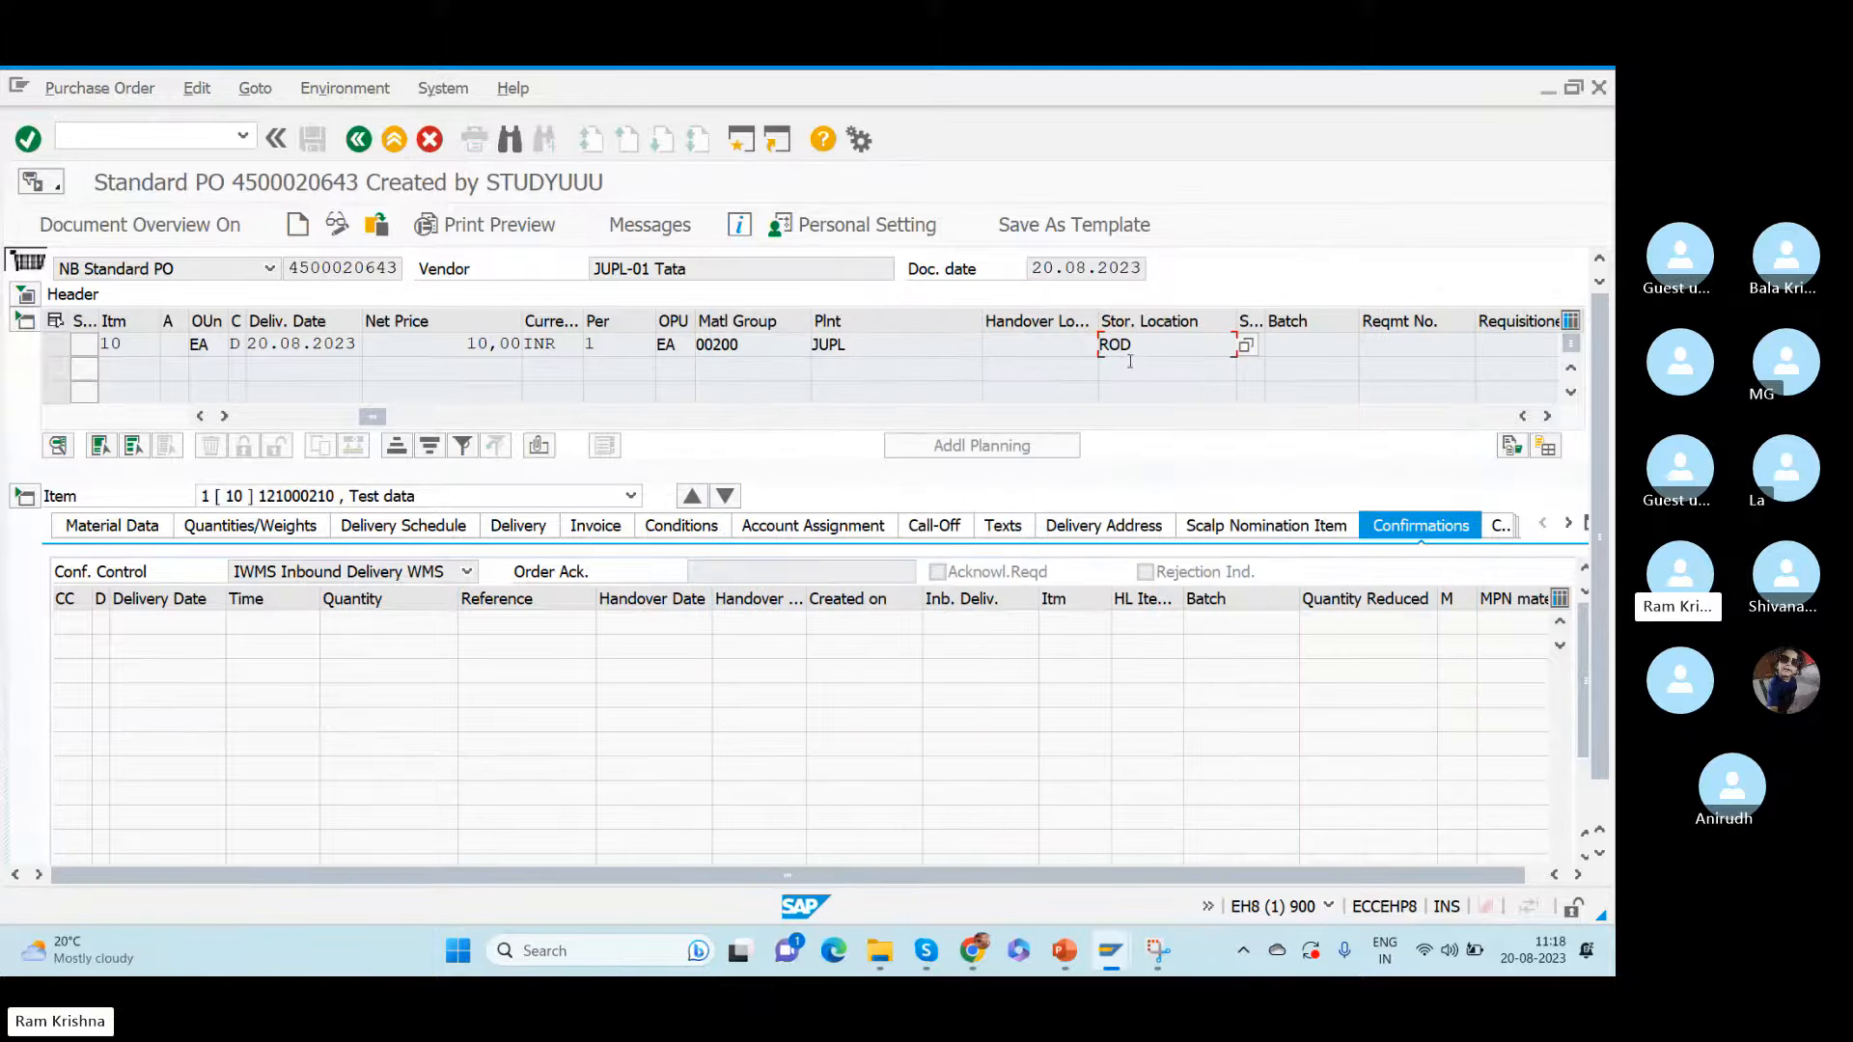
{"action": "double_click", "coordinate": [1154, 349]}
{"action": "left_click", "coordinate": [466, 572]}
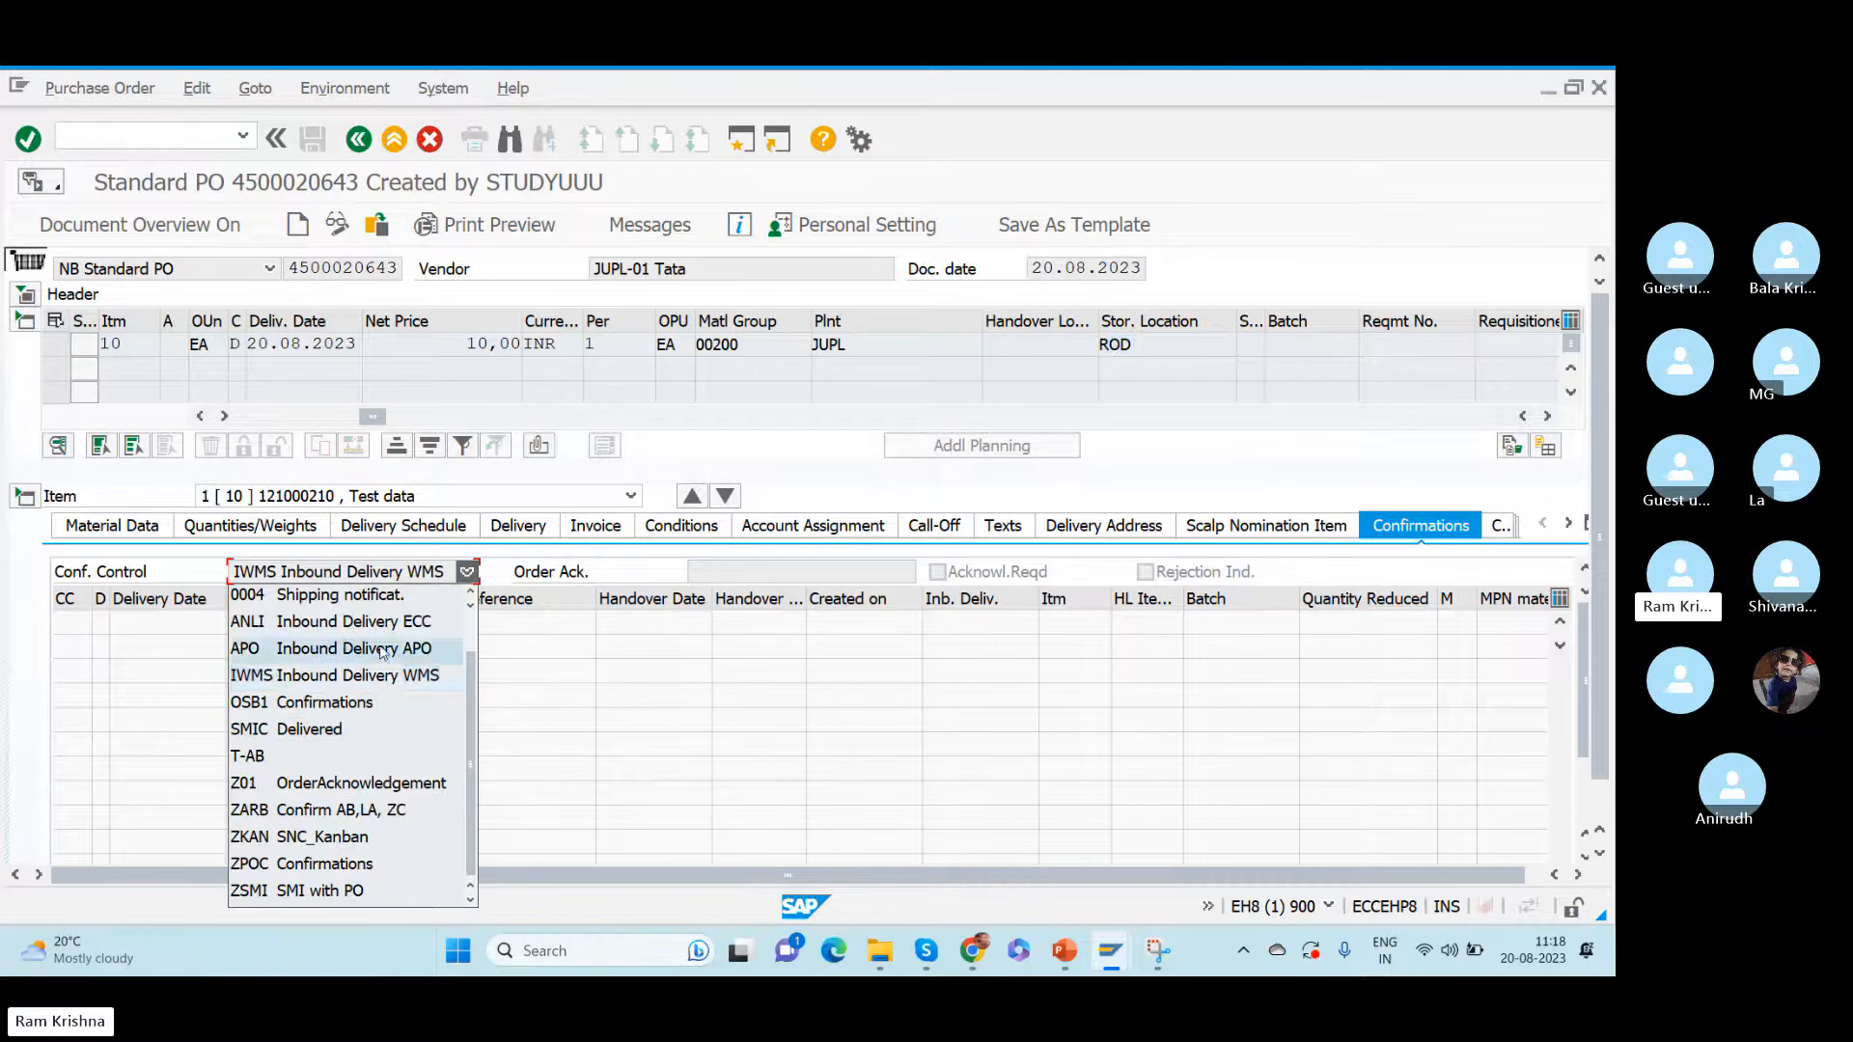
{"action": "left_click", "coordinate": [275, 674]}
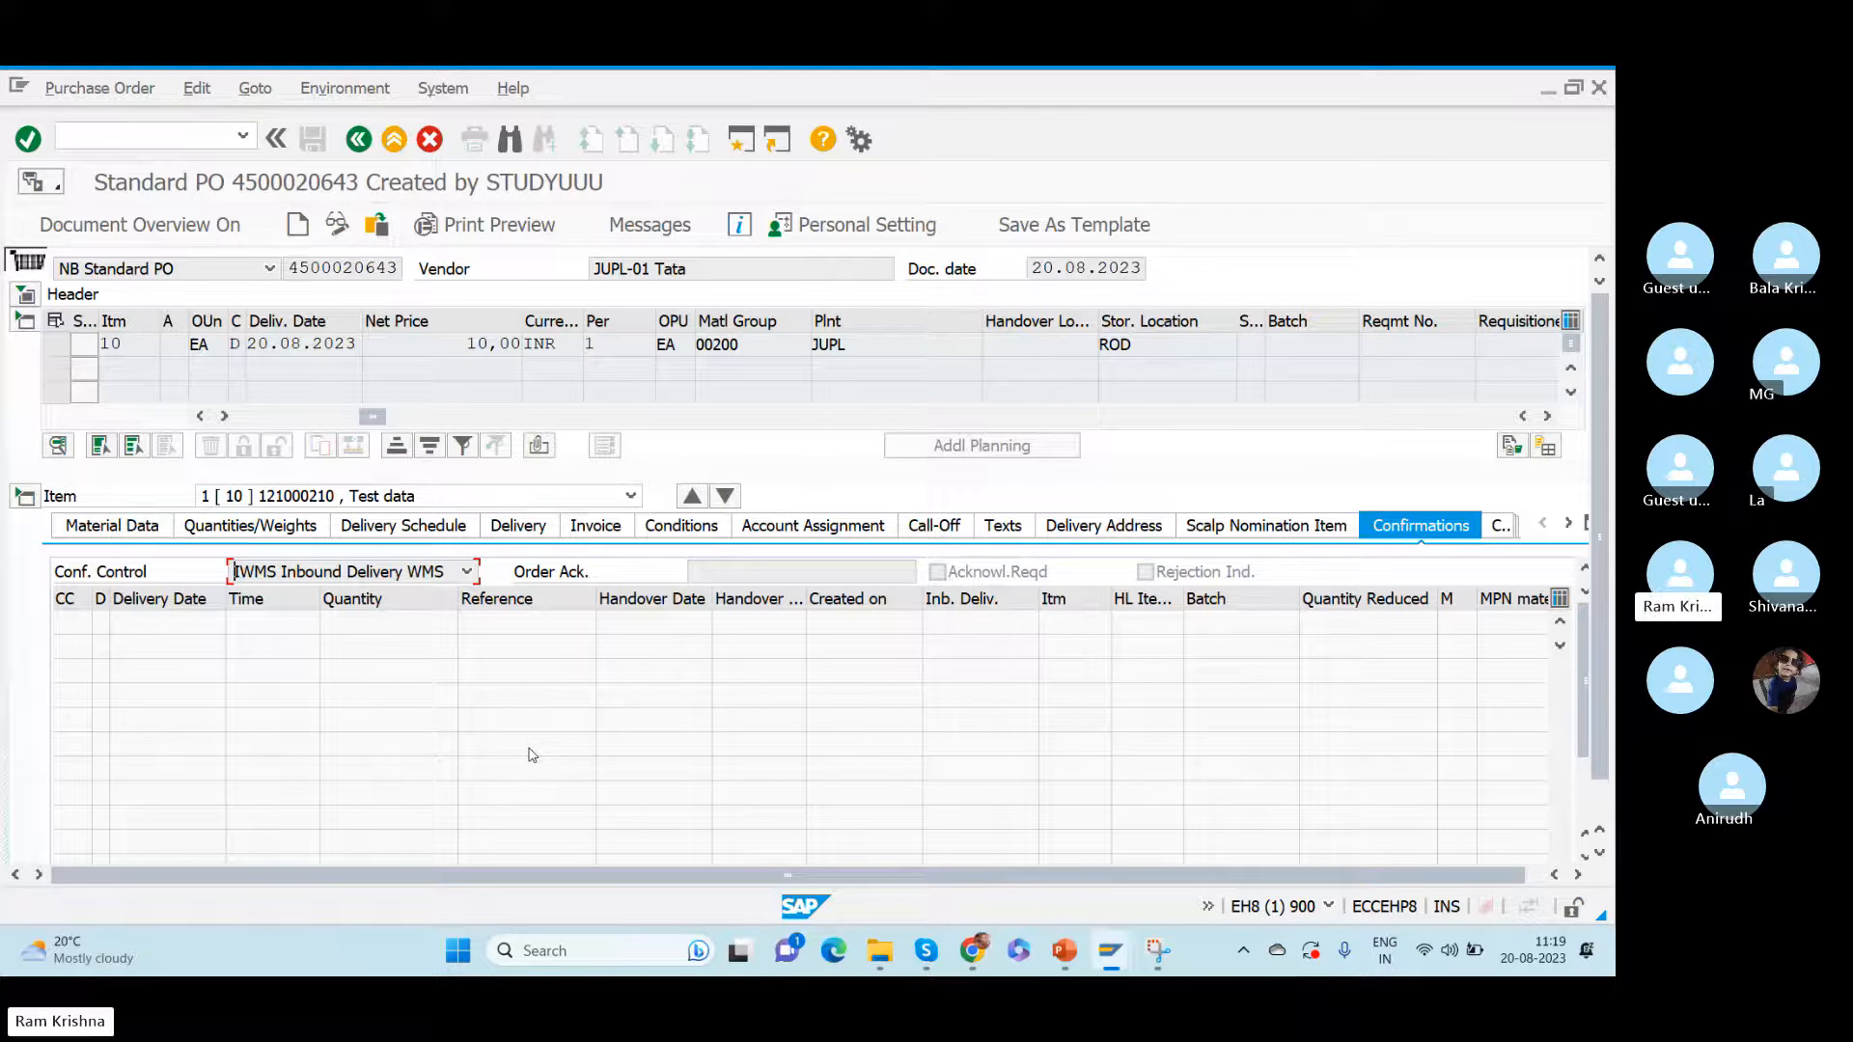
{"action": "left_click", "coordinate": [292, 268]}
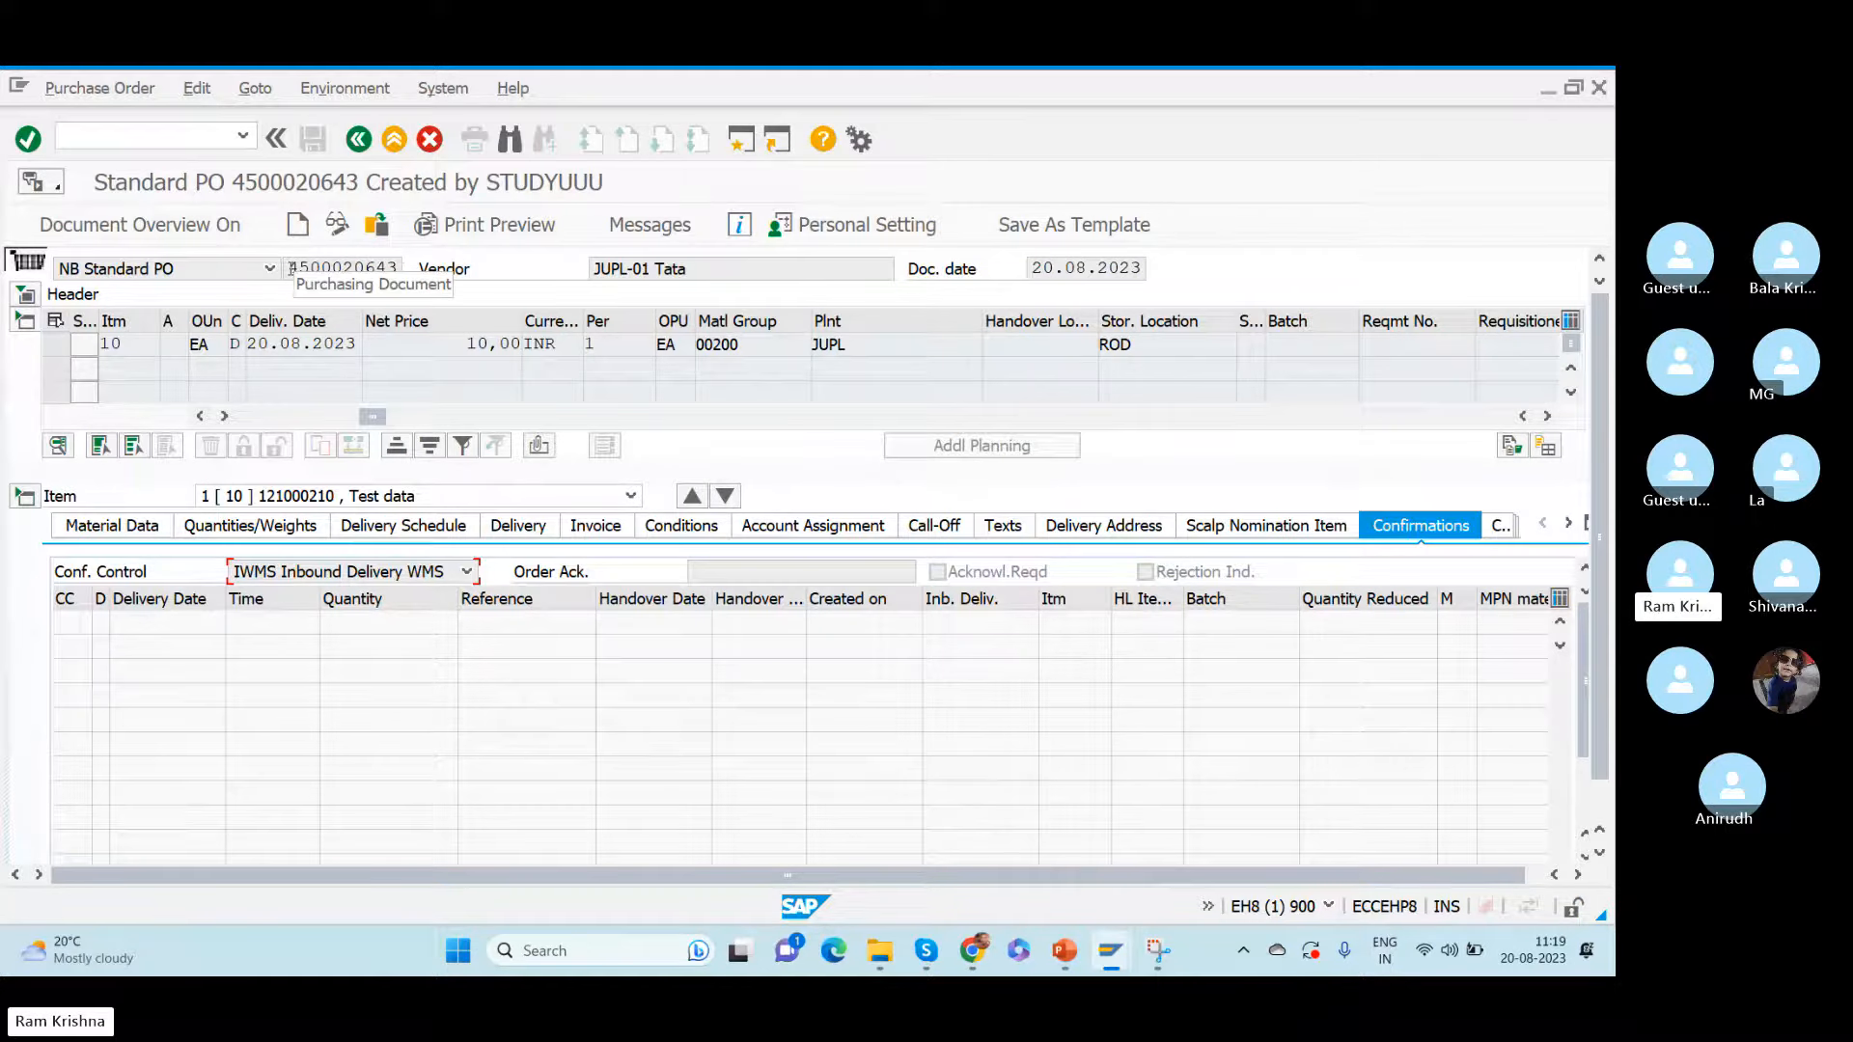
{"action": "left_click_drag", "start_coordinate": [292, 268], "coordinate": [439, 280]}
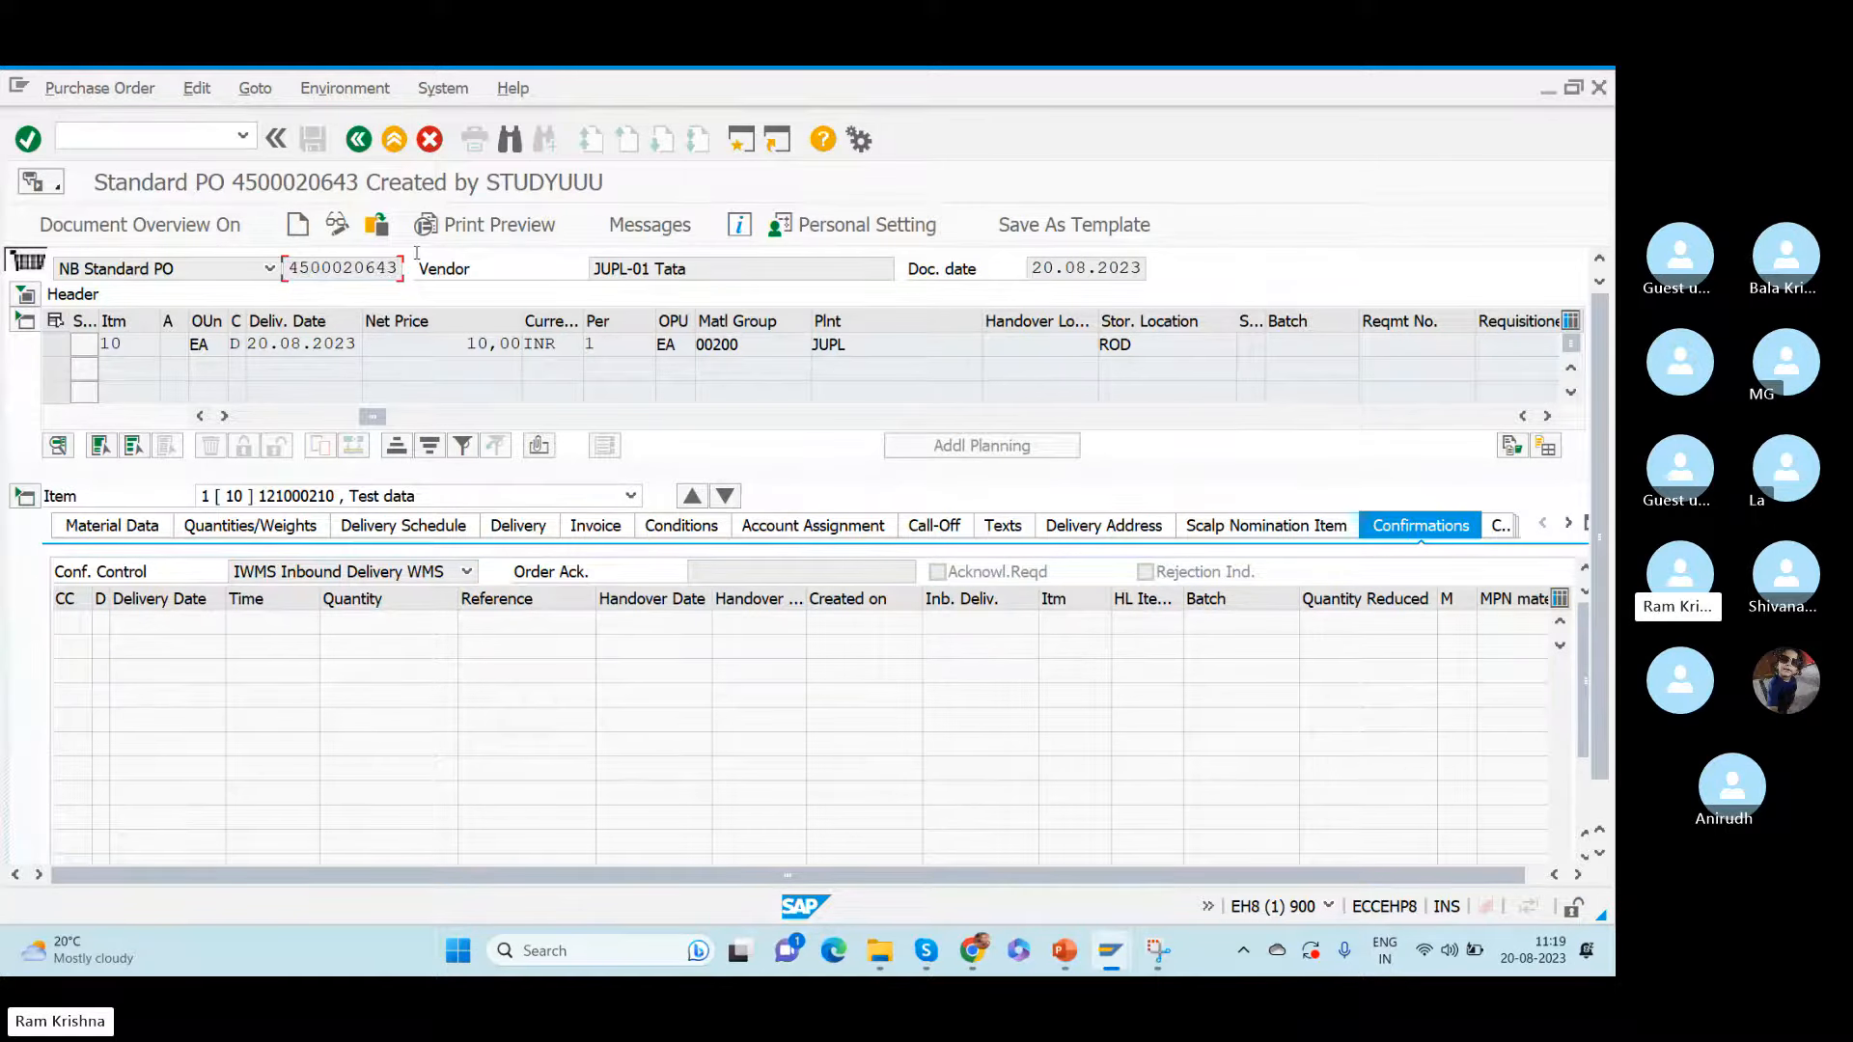
- Switch to the SAP session showing the consistency protocol of the ERP-EWM configuration check
{"action": "left_click", "coordinate": [207, 142]}
{"action": "type", "text": "/"}
{"action": "key", "text": "alt+Tab"}
{"action": "key", "text": "alt+Tab"}
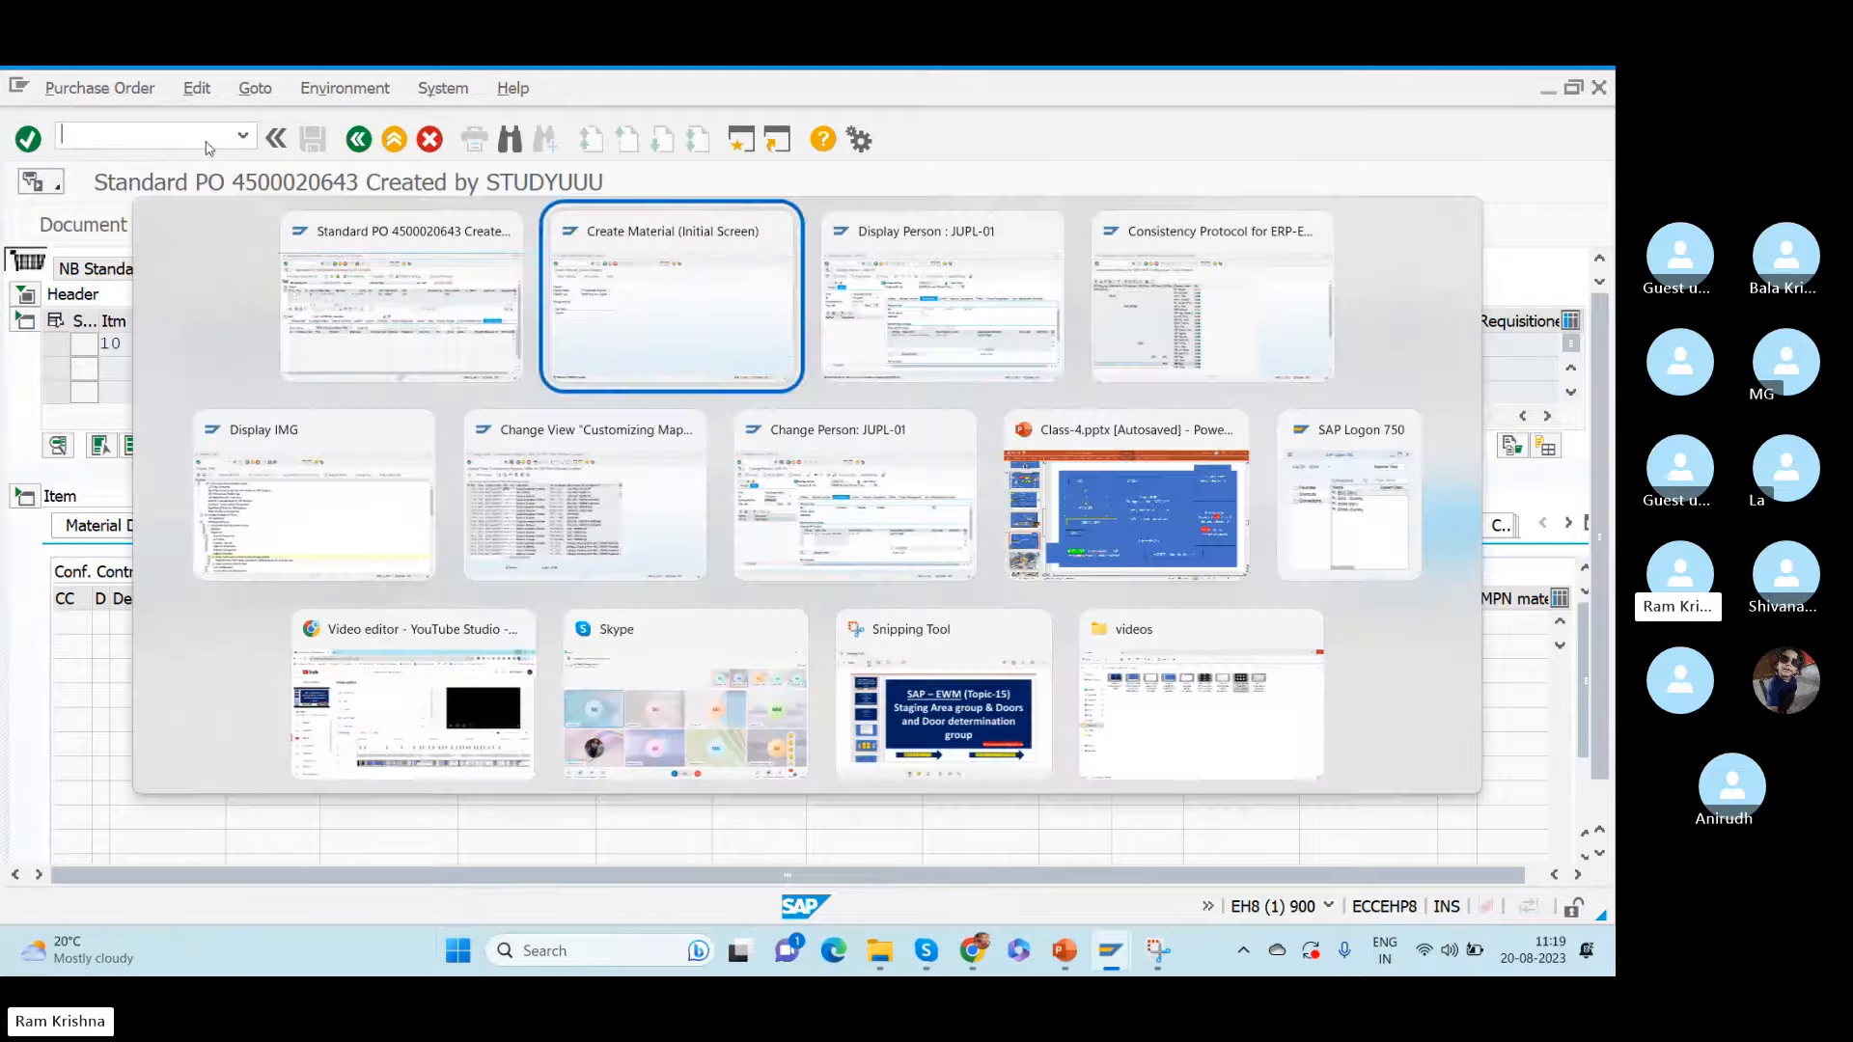
{"action": "key", "text": "alt+Tab"}
{"action": "key", "text": "alt+Tab"}
{"action": "key", "text": "alt+Tab"}
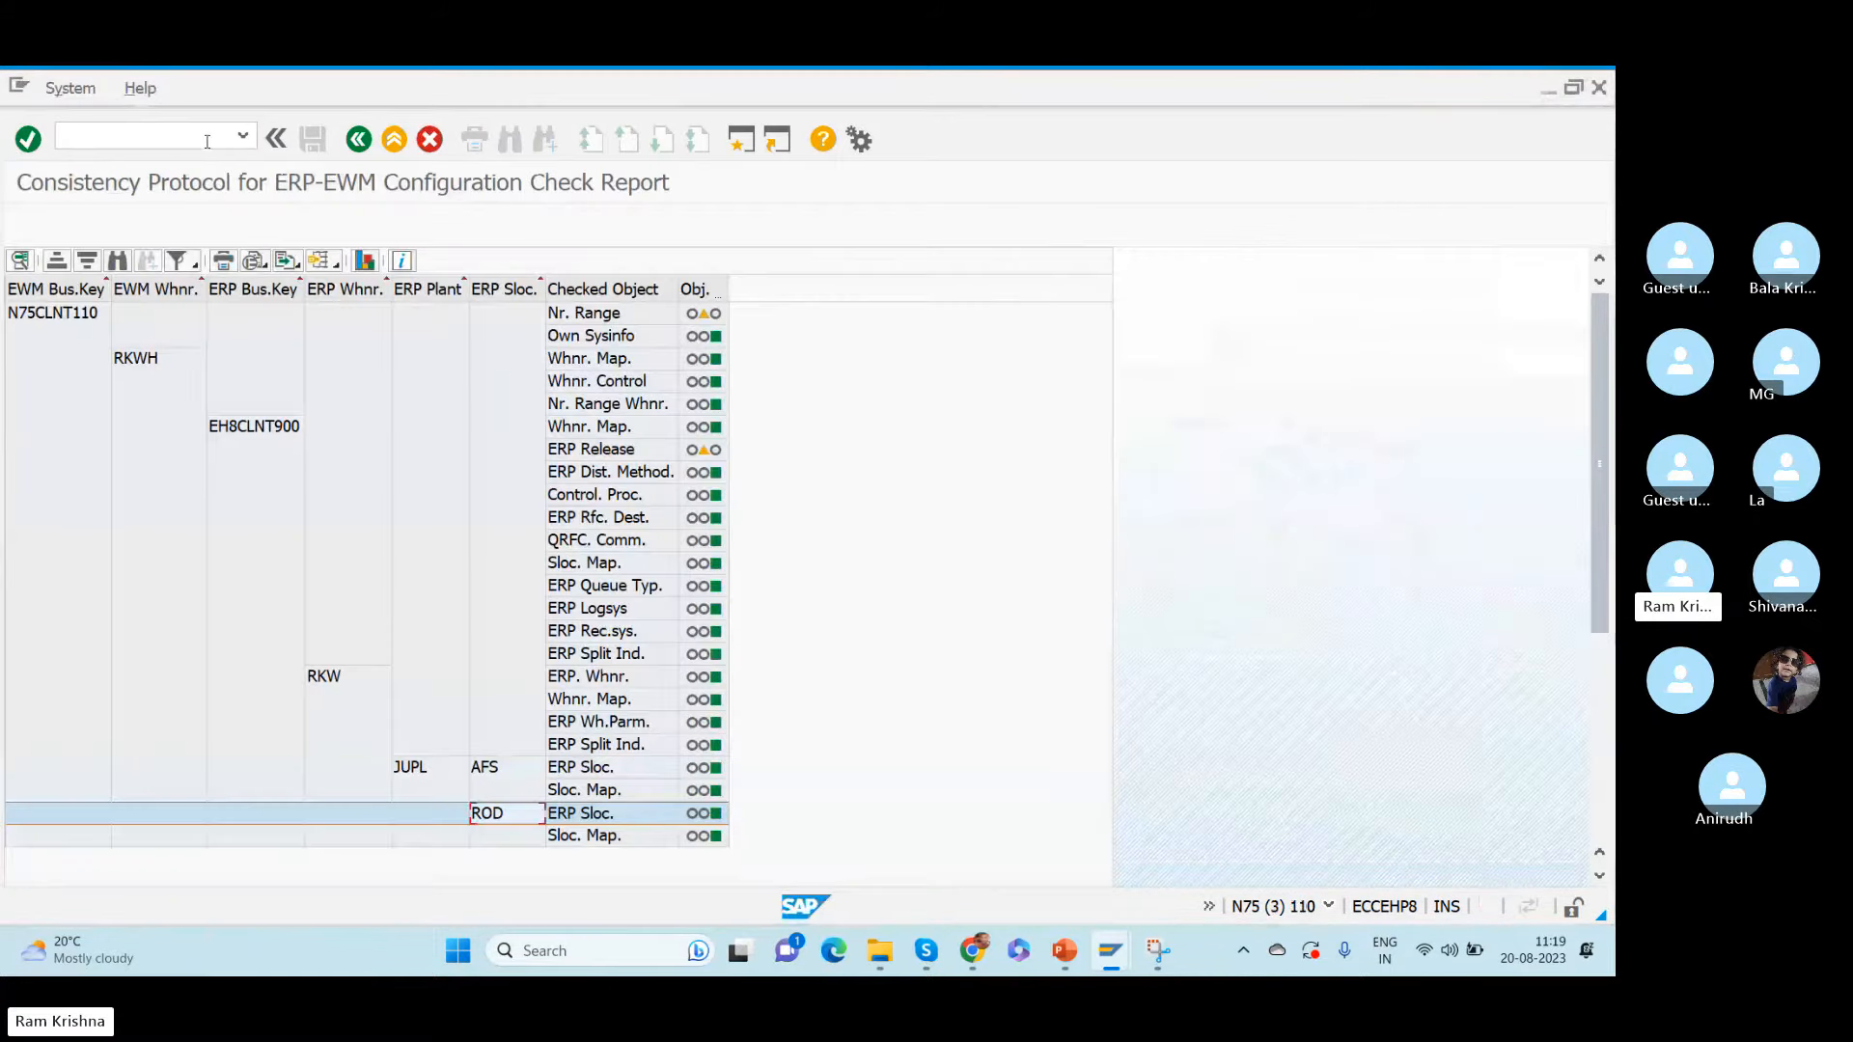
- Switch to the ERP session showing the implementation guide and start transaction /nvl31n to create an inbound delivery
{"action": "key", "text": "alt+Tab"}
{"action": "key", "text": "alt+Tab"}
{"action": "key", "text": "alt+Tab"}
{"action": "key", "text": "alt+Tab"}
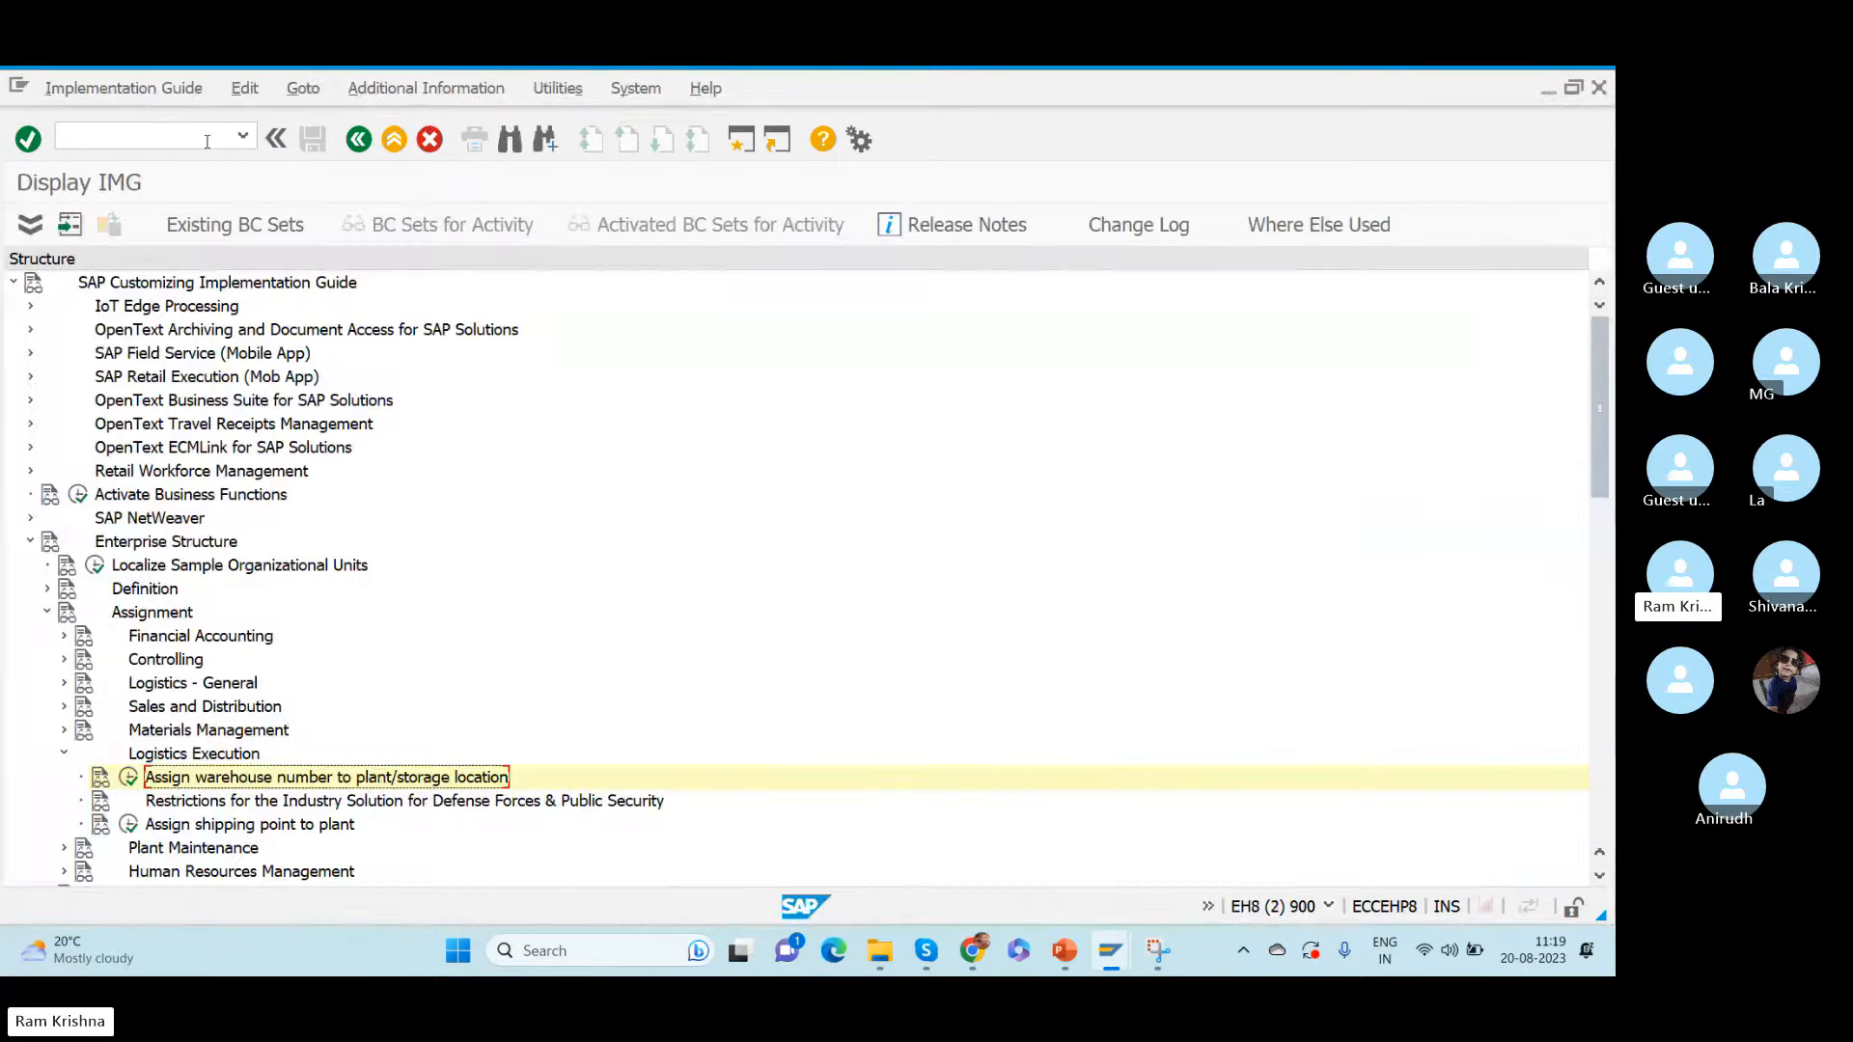
{"action": "left_click", "coordinate": [118, 133]}
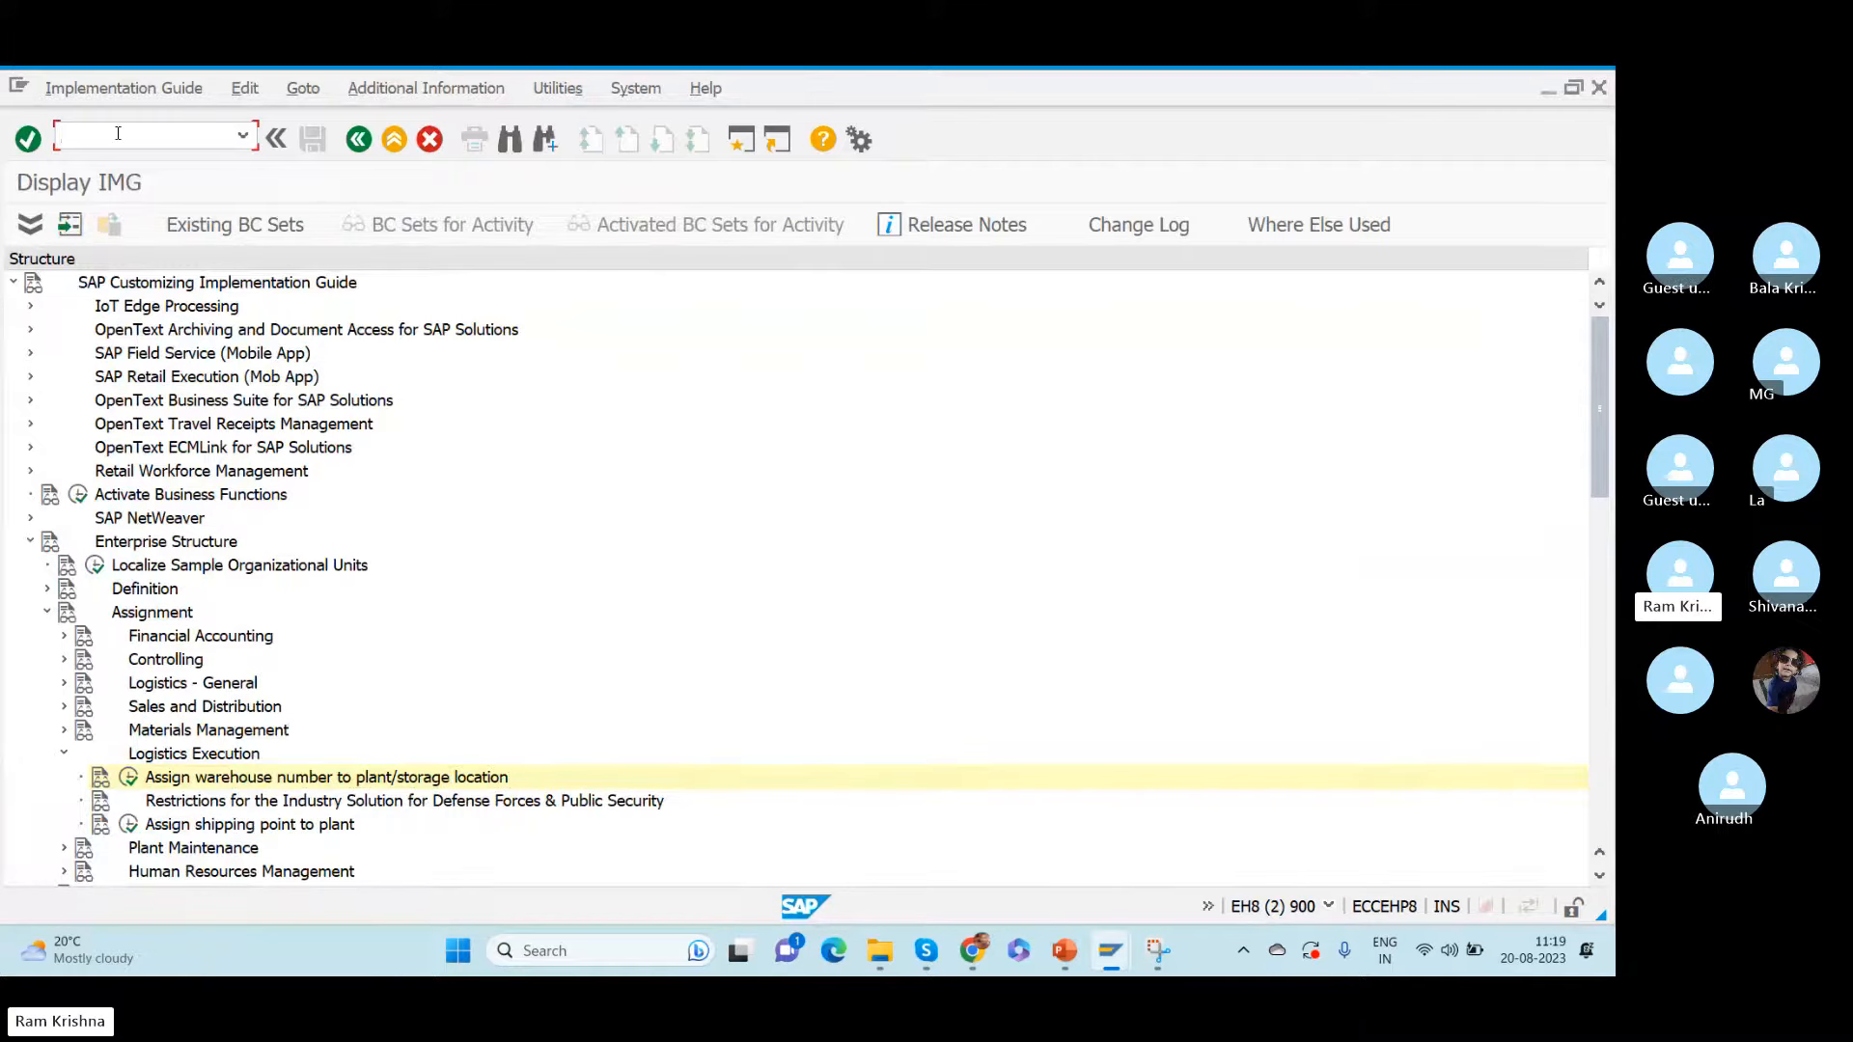
{"action": "type", "text": "/nvl31n"}
{"action": "key", "text": "Return"}
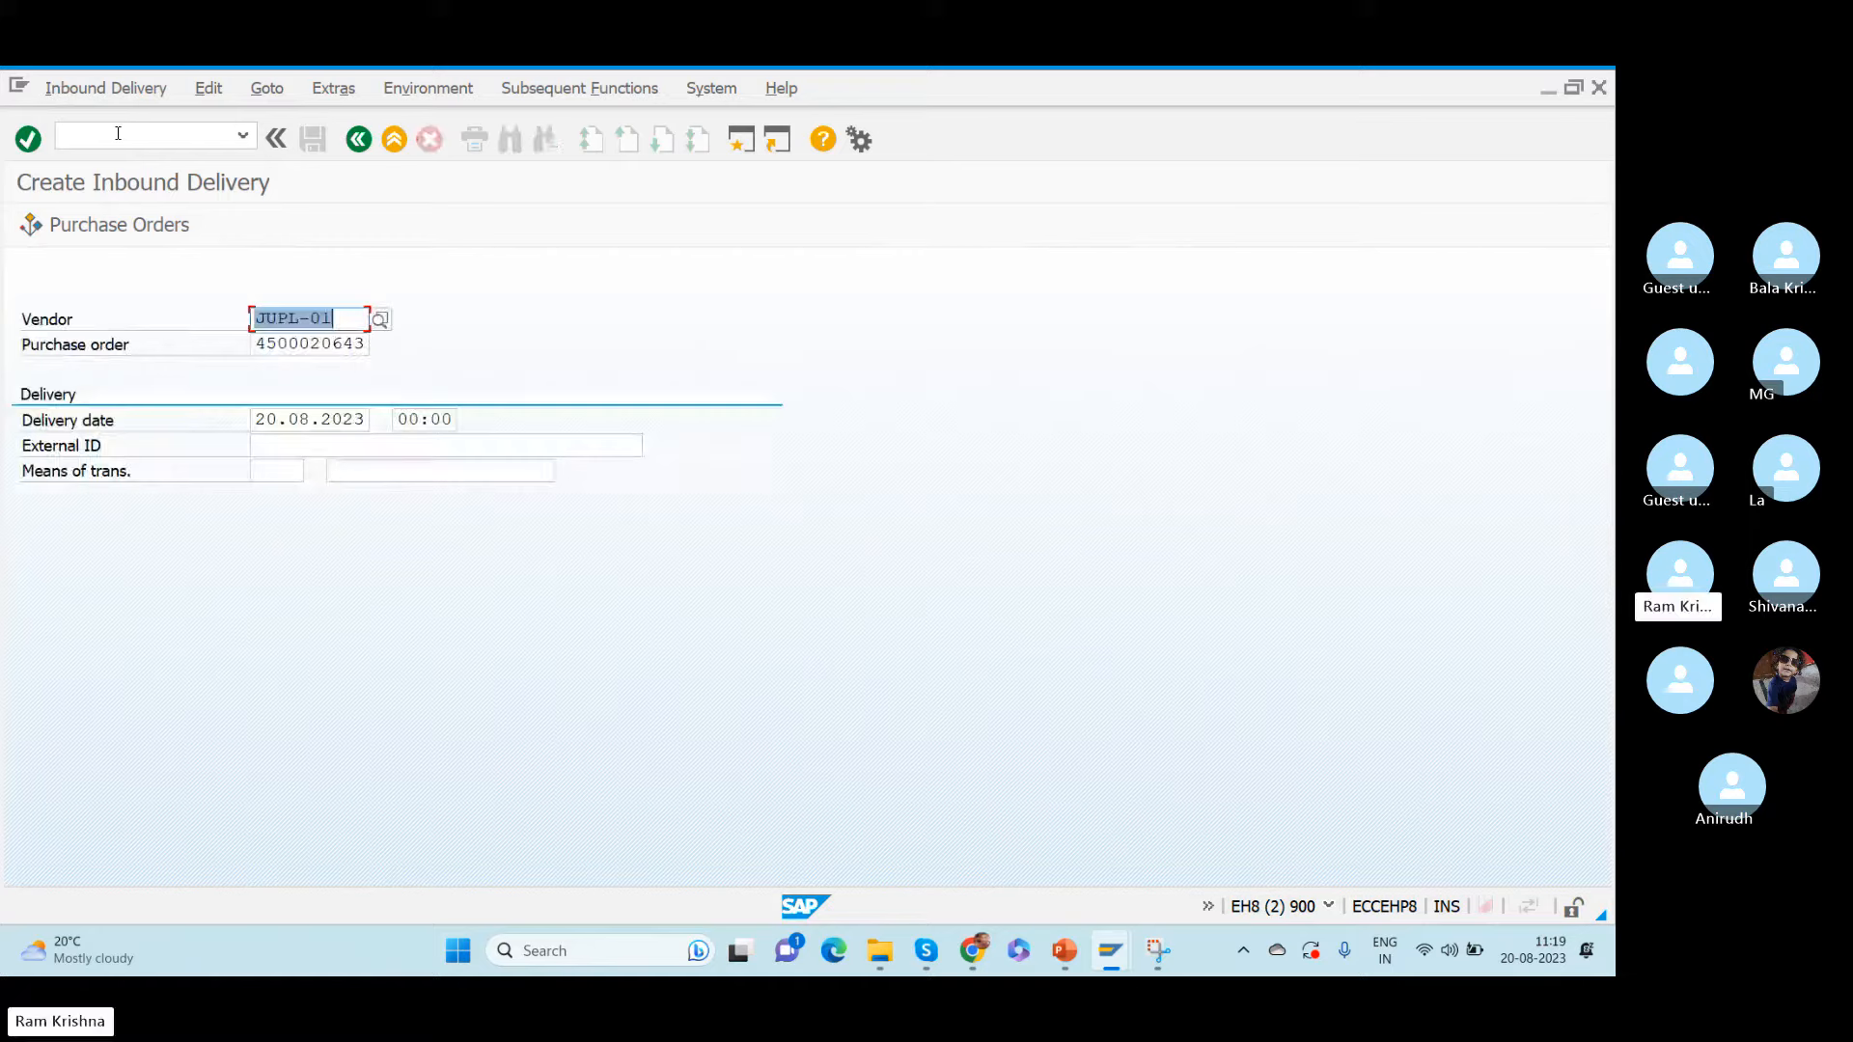
- Clear the vendor for the inbound delivery and check the referenced purchase order against the saved order
{"action": "key", "text": "alt+Tab"}
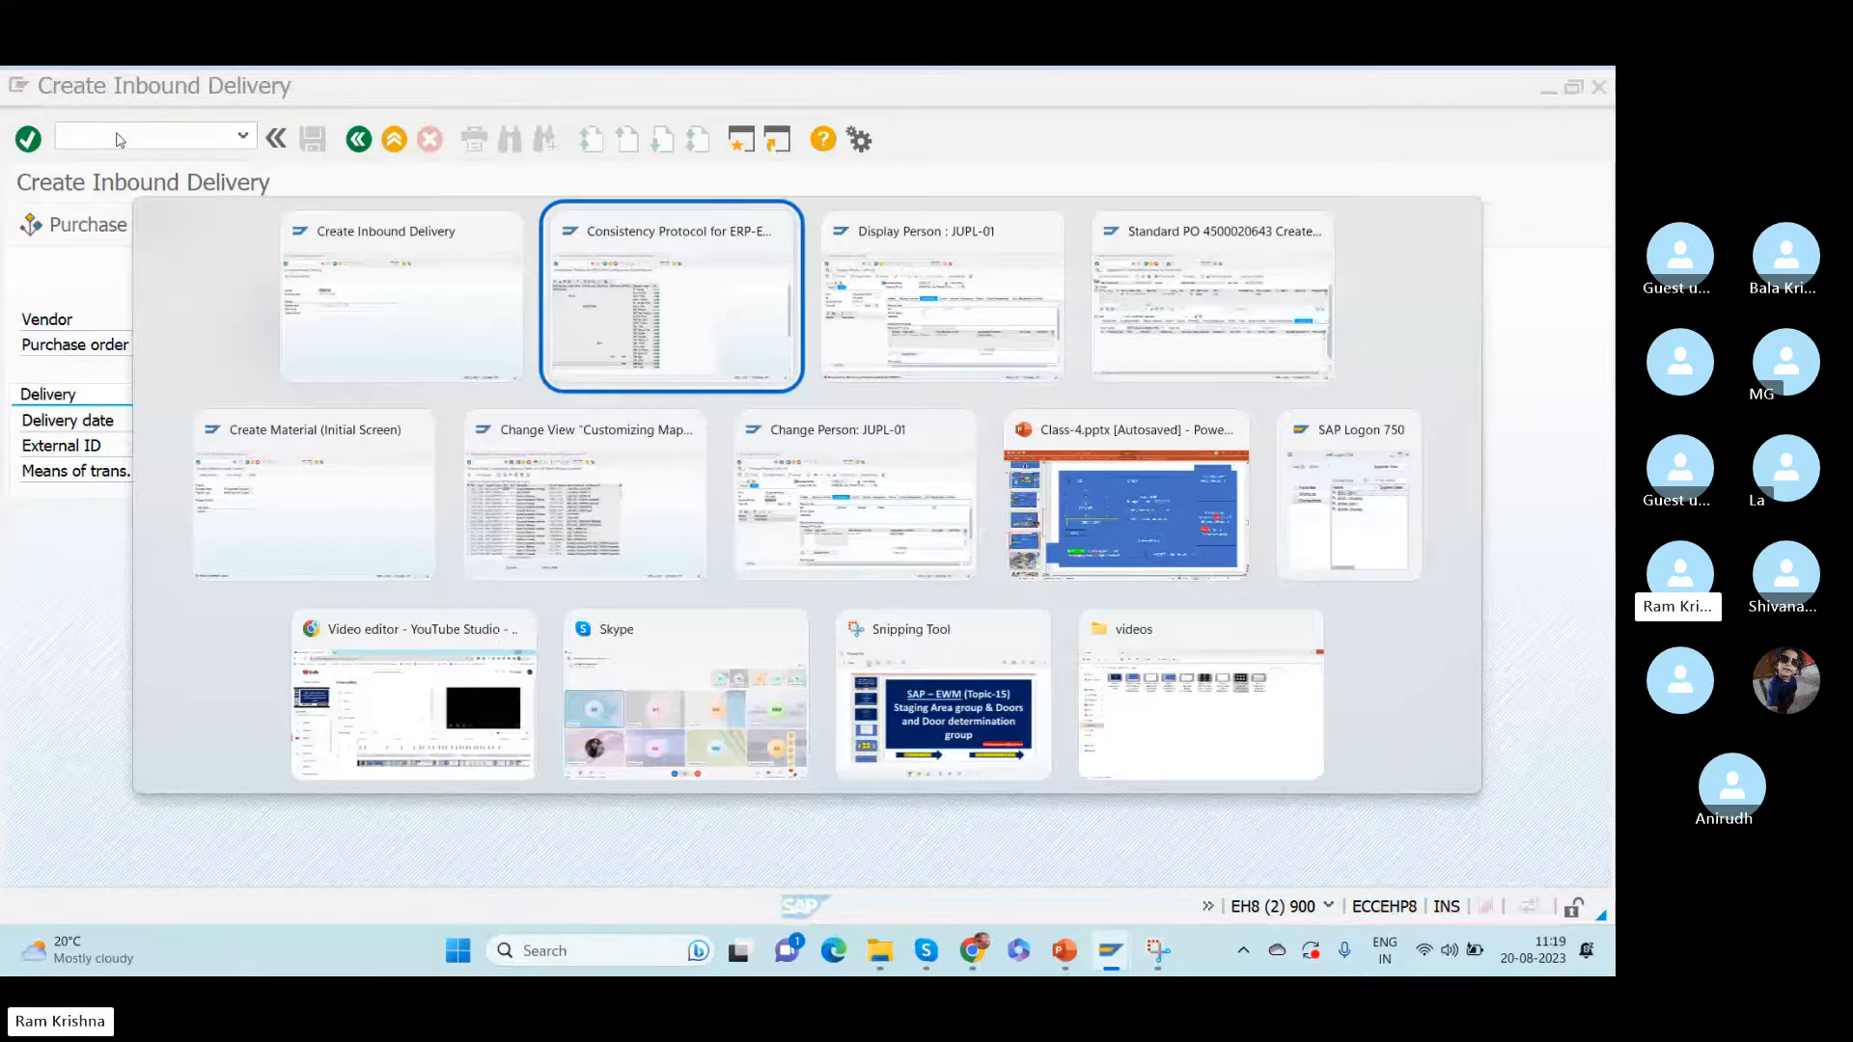
{"action": "key", "text": "alt+Tab"}
{"action": "key", "text": "alt+Tab"}
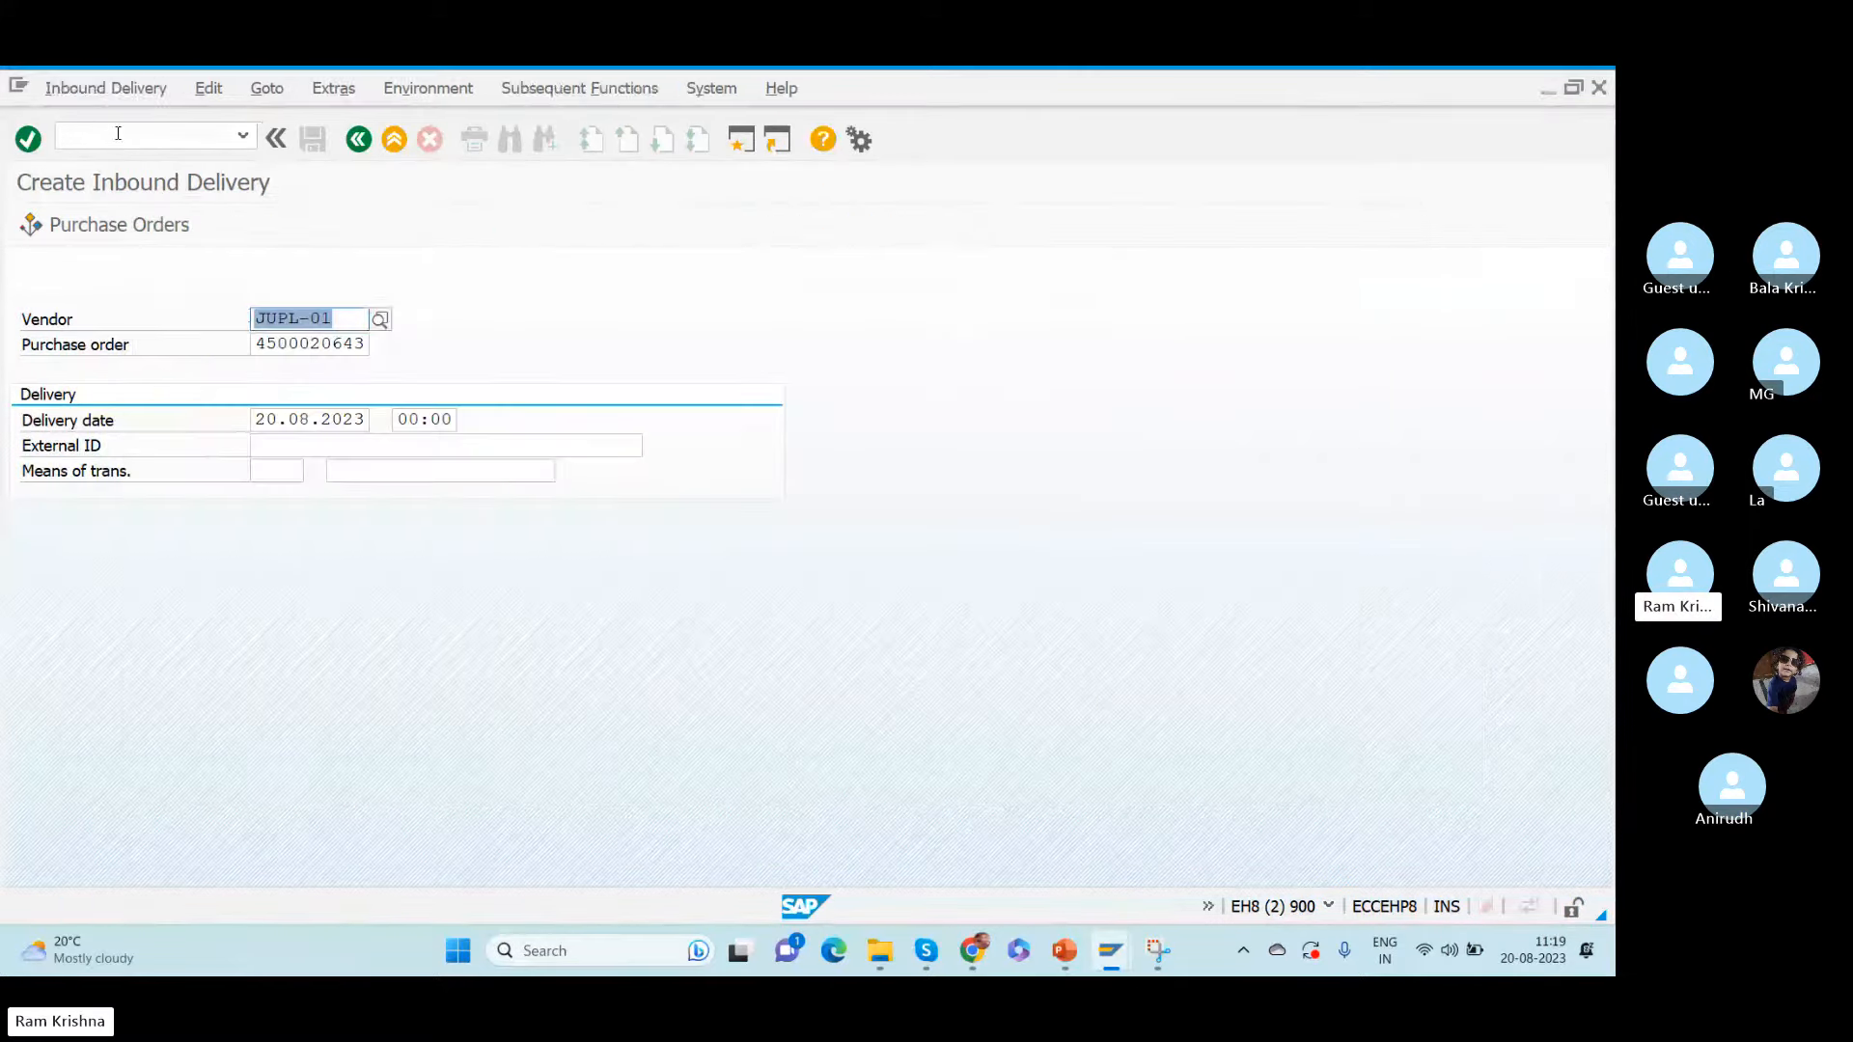
{"action": "key", "text": "alt+Tab"}
{"action": "key", "text": "BackSpace"}
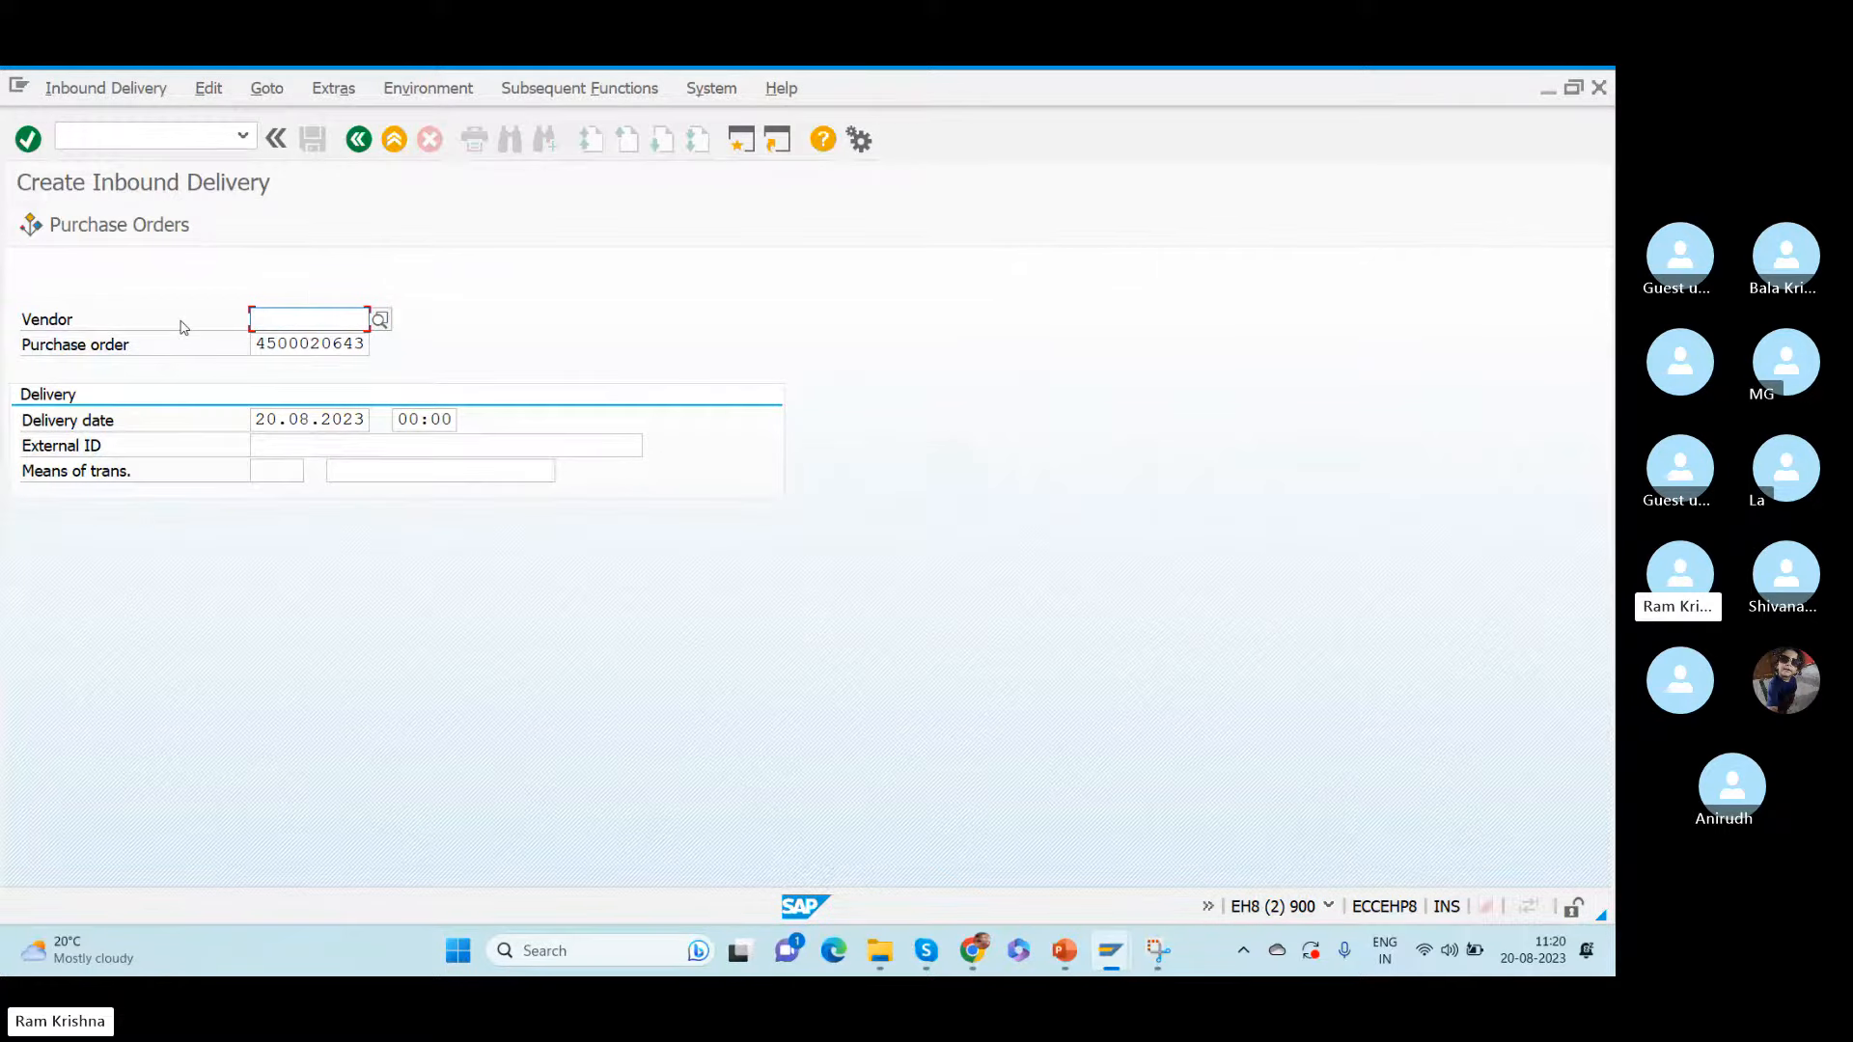
{"action": "key", "text": "alt+Tab"}
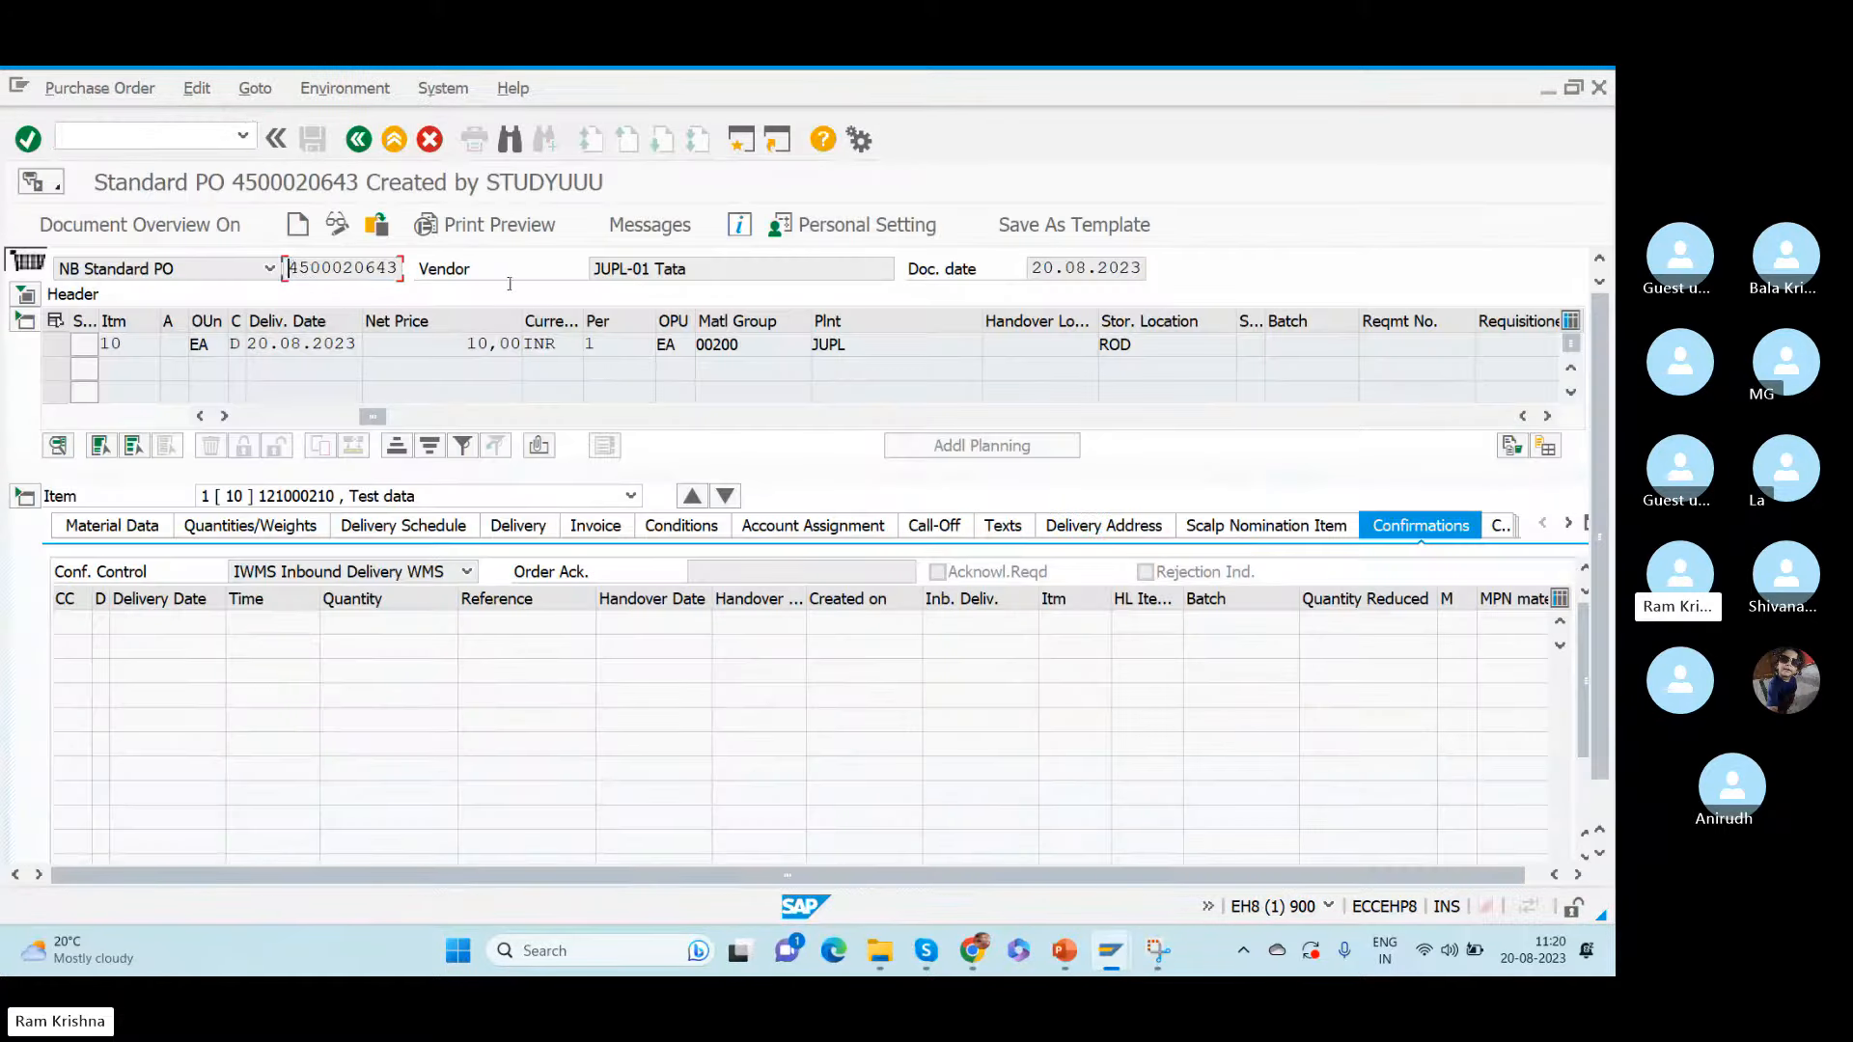
{"action": "key", "text": "alt+Tab"}
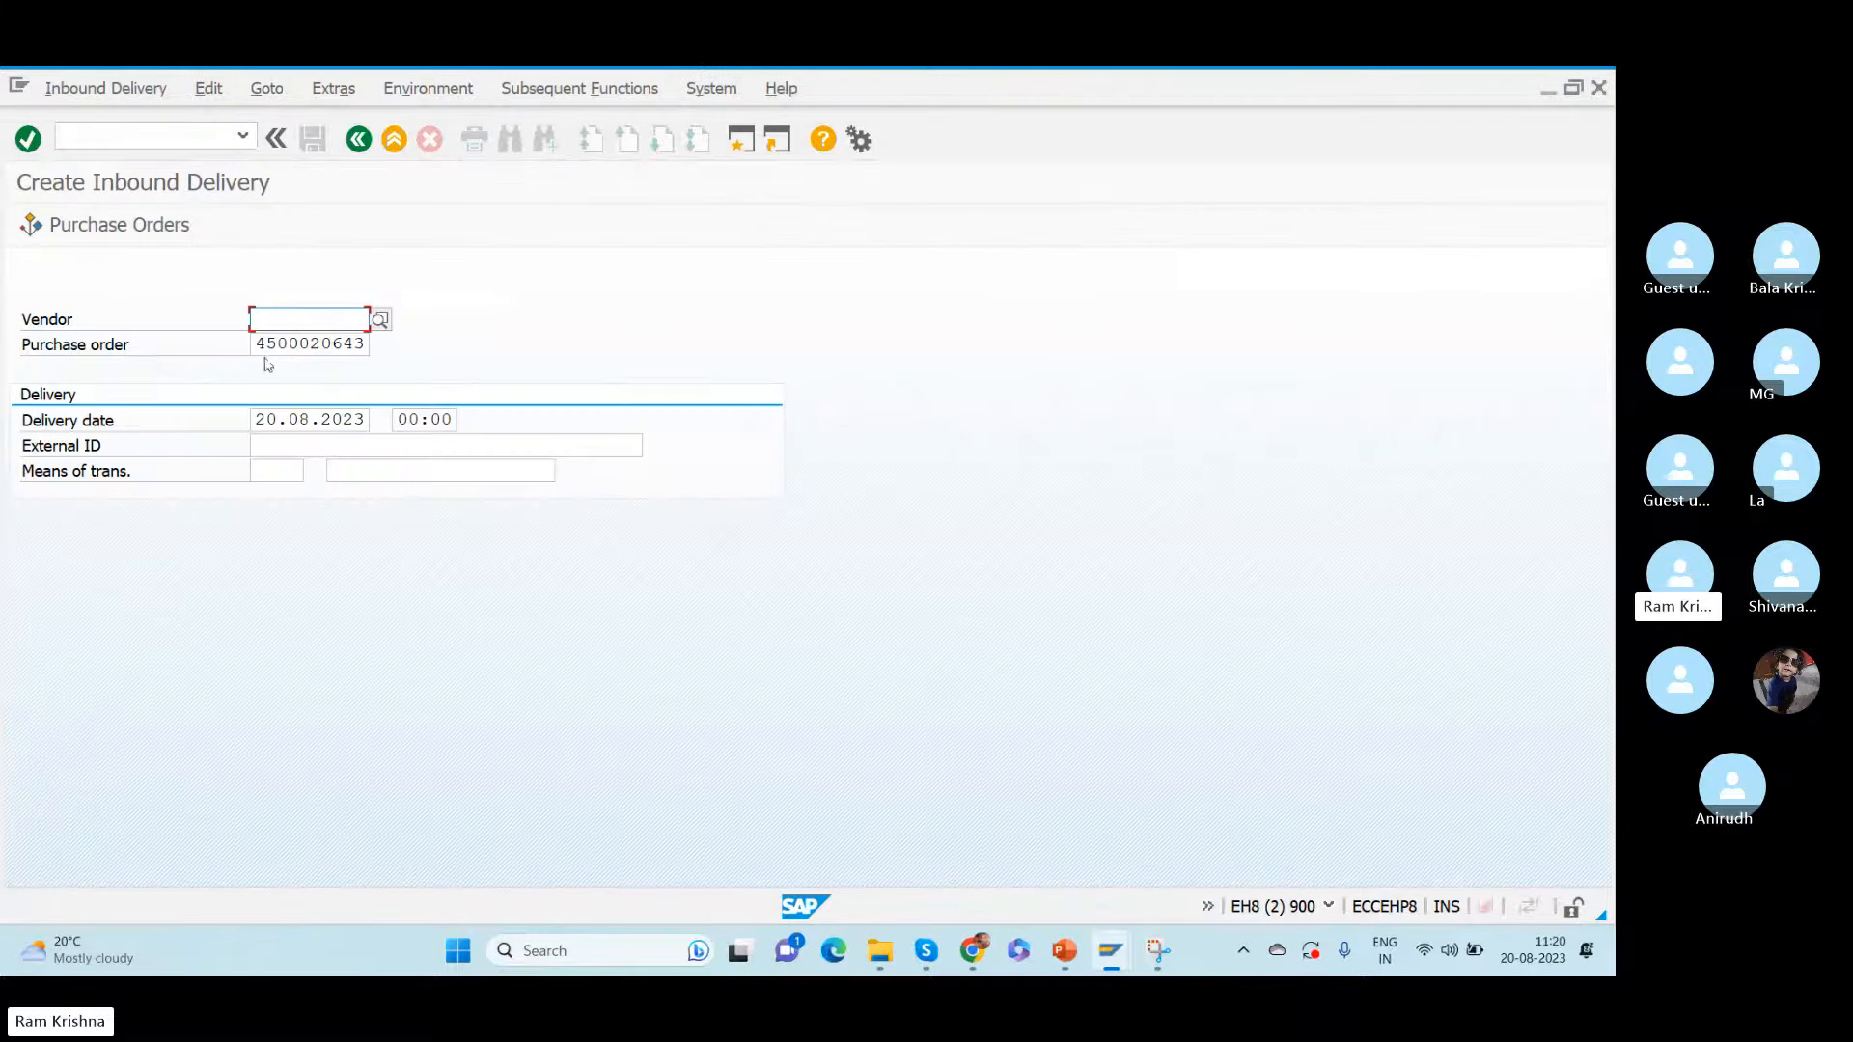
- Set the inbound delivery's external ID to the purchase order number followed by -1
{"action": "left_click_drag", "start_coordinate": [259, 343], "coordinate": [480, 356]}
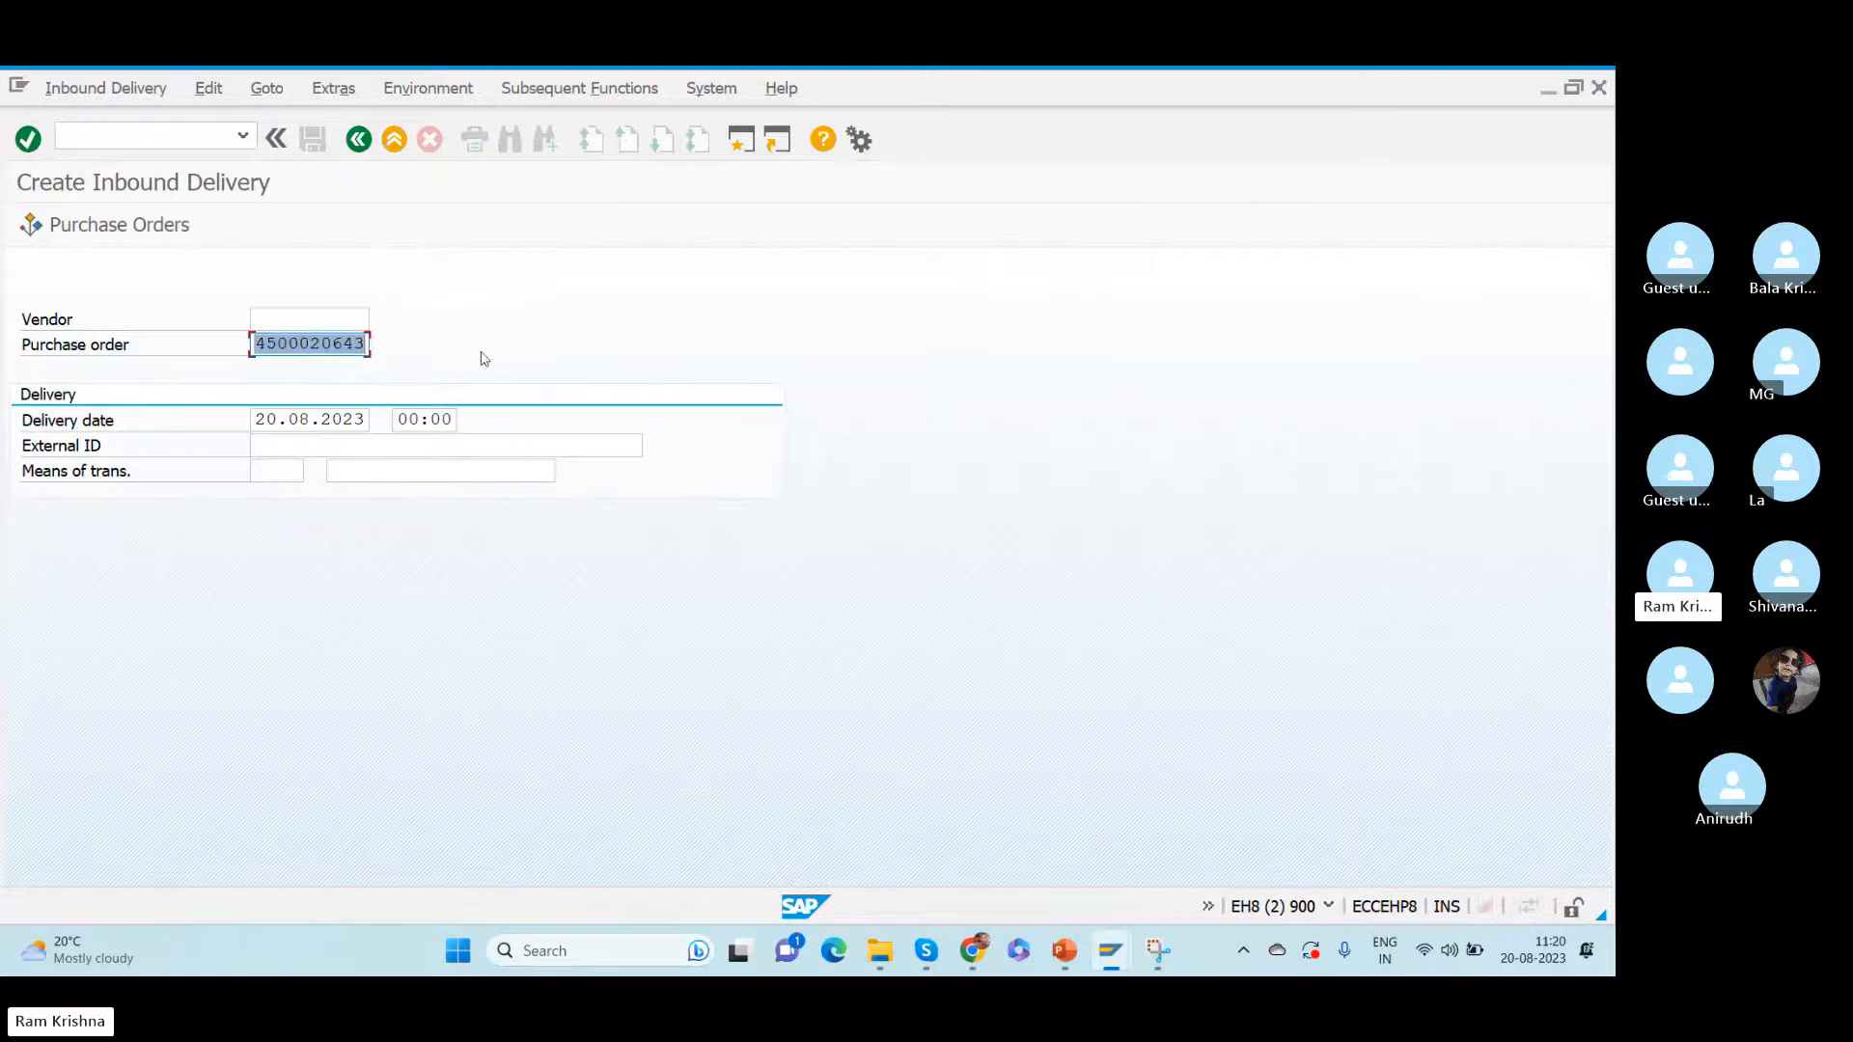
{"action": "left_click", "coordinate": [259, 443]}
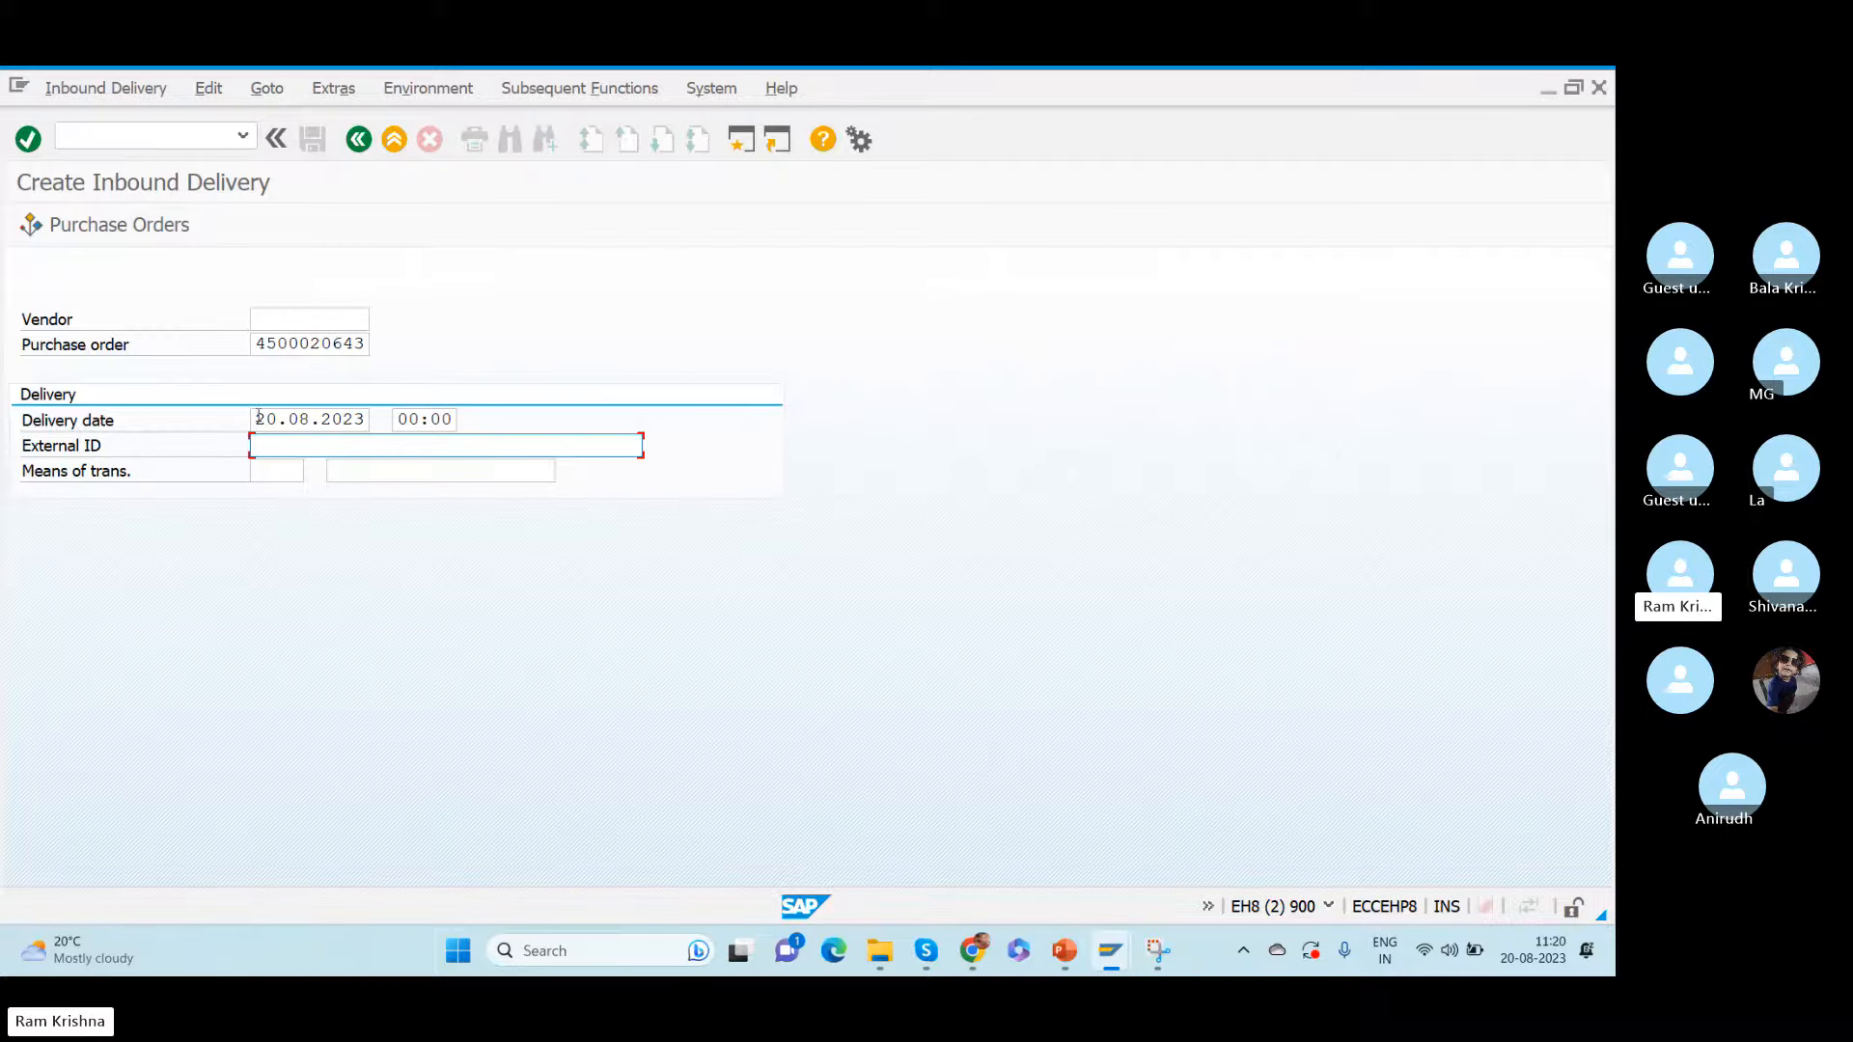
{"action": "left_click_drag", "start_coordinate": [259, 417], "coordinate": [436, 429]}
{"action": "left_click", "coordinate": [281, 444]}
{"action": "left_click_drag", "start_coordinate": [254, 345], "coordinate": [440, 354]}
{"action": "key", "text": "ctrl+c"}
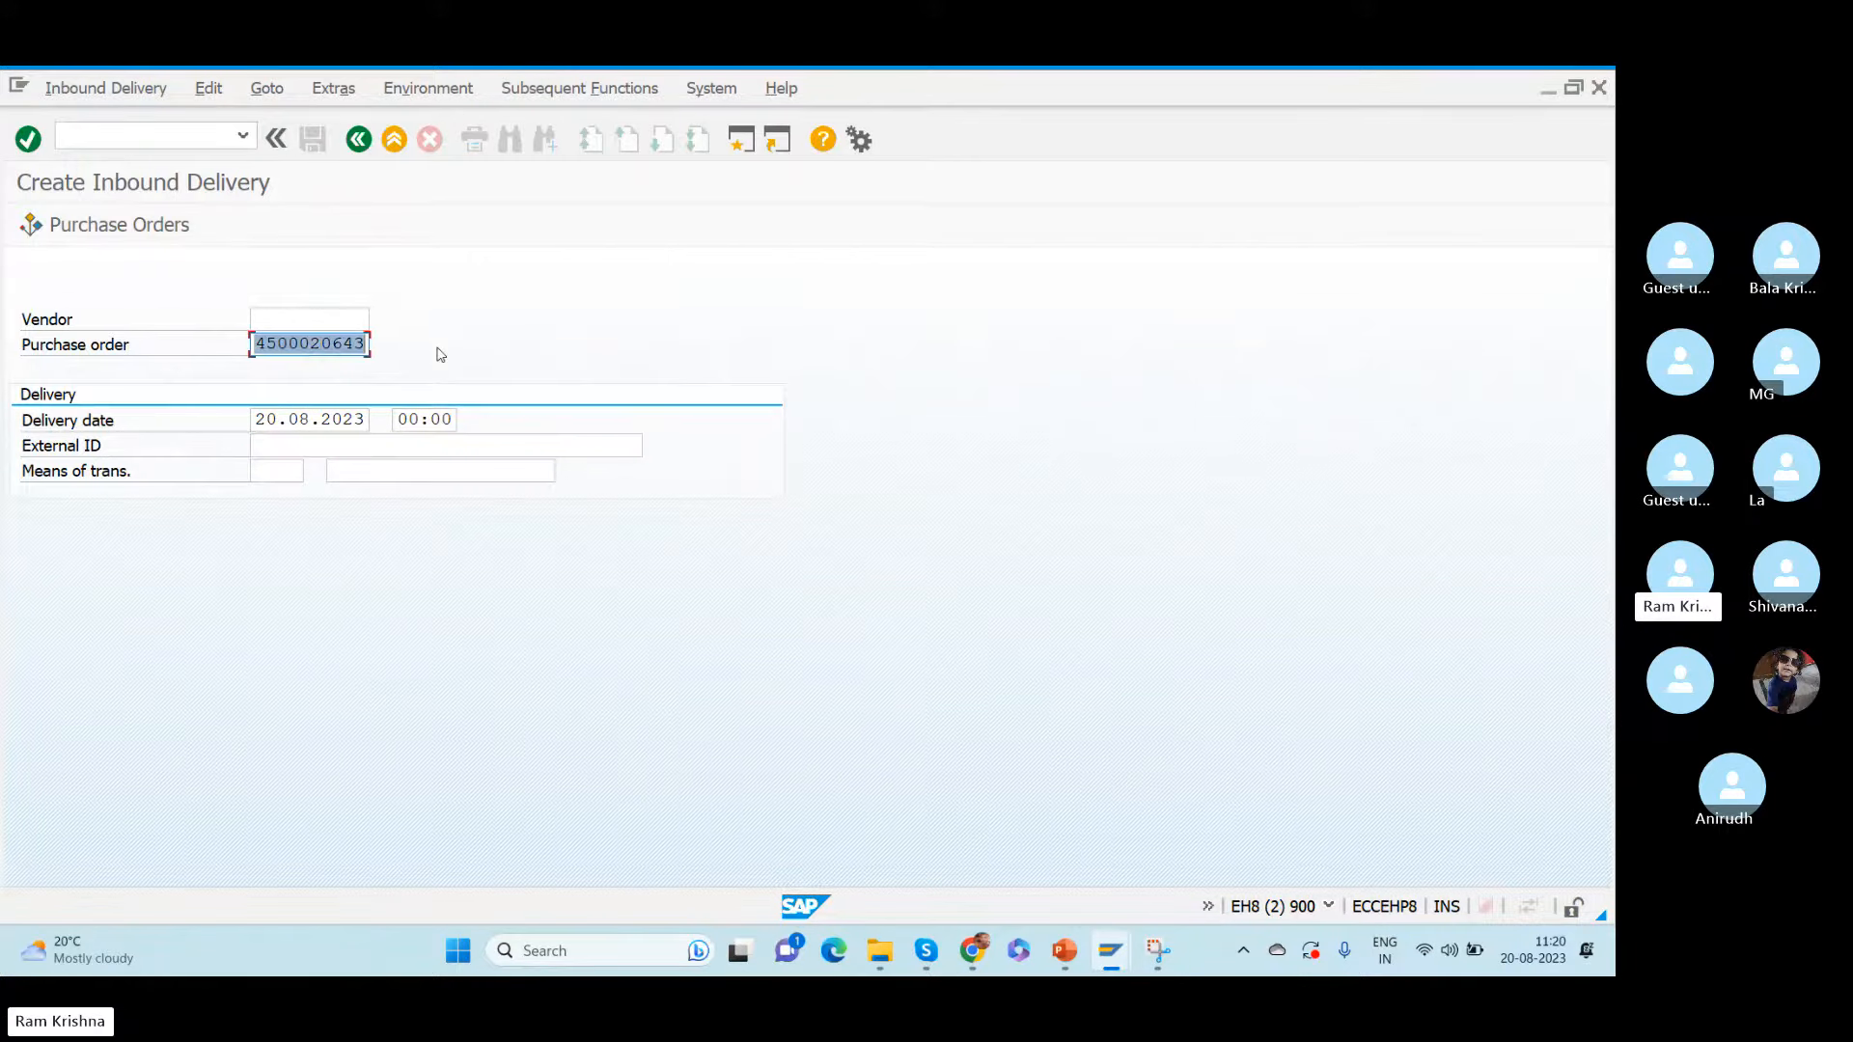
{"action": "left_click", "coordinate": [333, 444]}
{"action": "key", "text": "ctrl+v"}
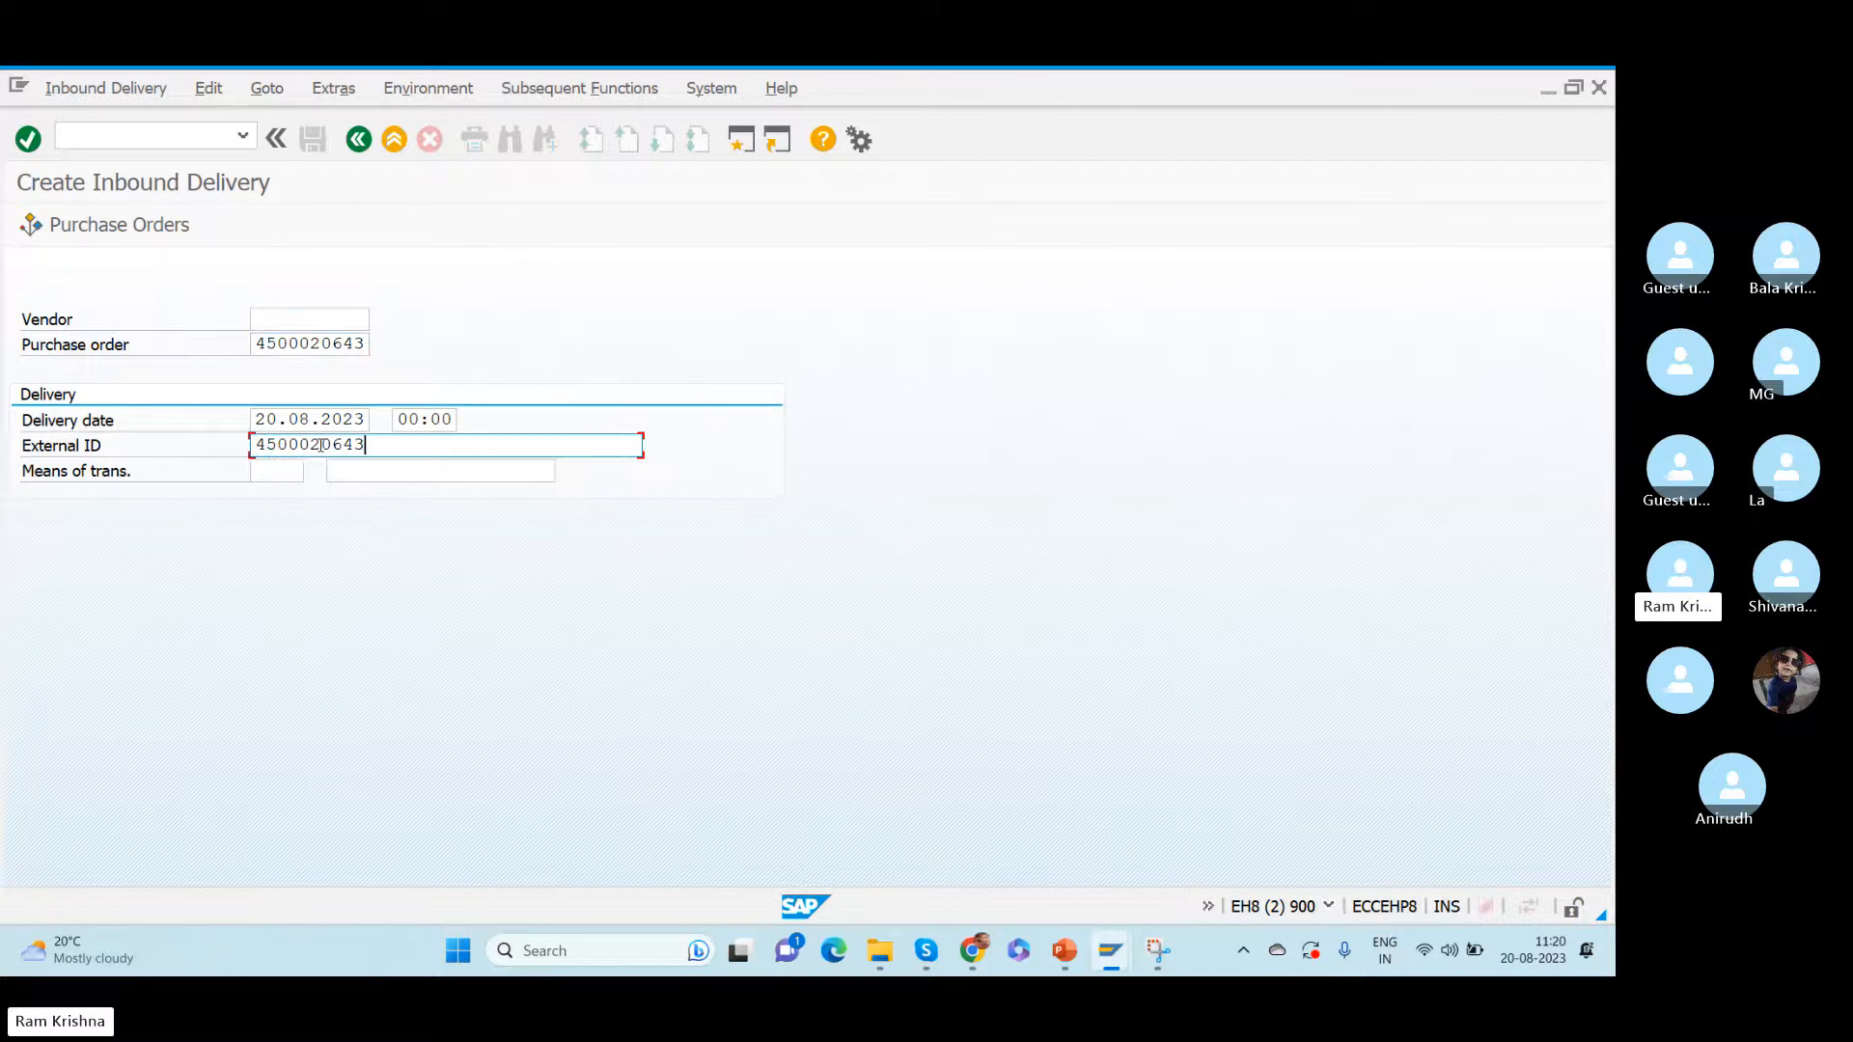
{"action": "type", "text": "-1"}
{"action": "left_click_drag", "start_coordinate": [365, 445], "coordinate": [481, 455]}
{"action": "left_click", "coordinate": [410, 445]}
- Check the item's net price and order quantity in the saved purchase order and return to the inbound delivery
{"action": "key", "text": "alt+Tab"}
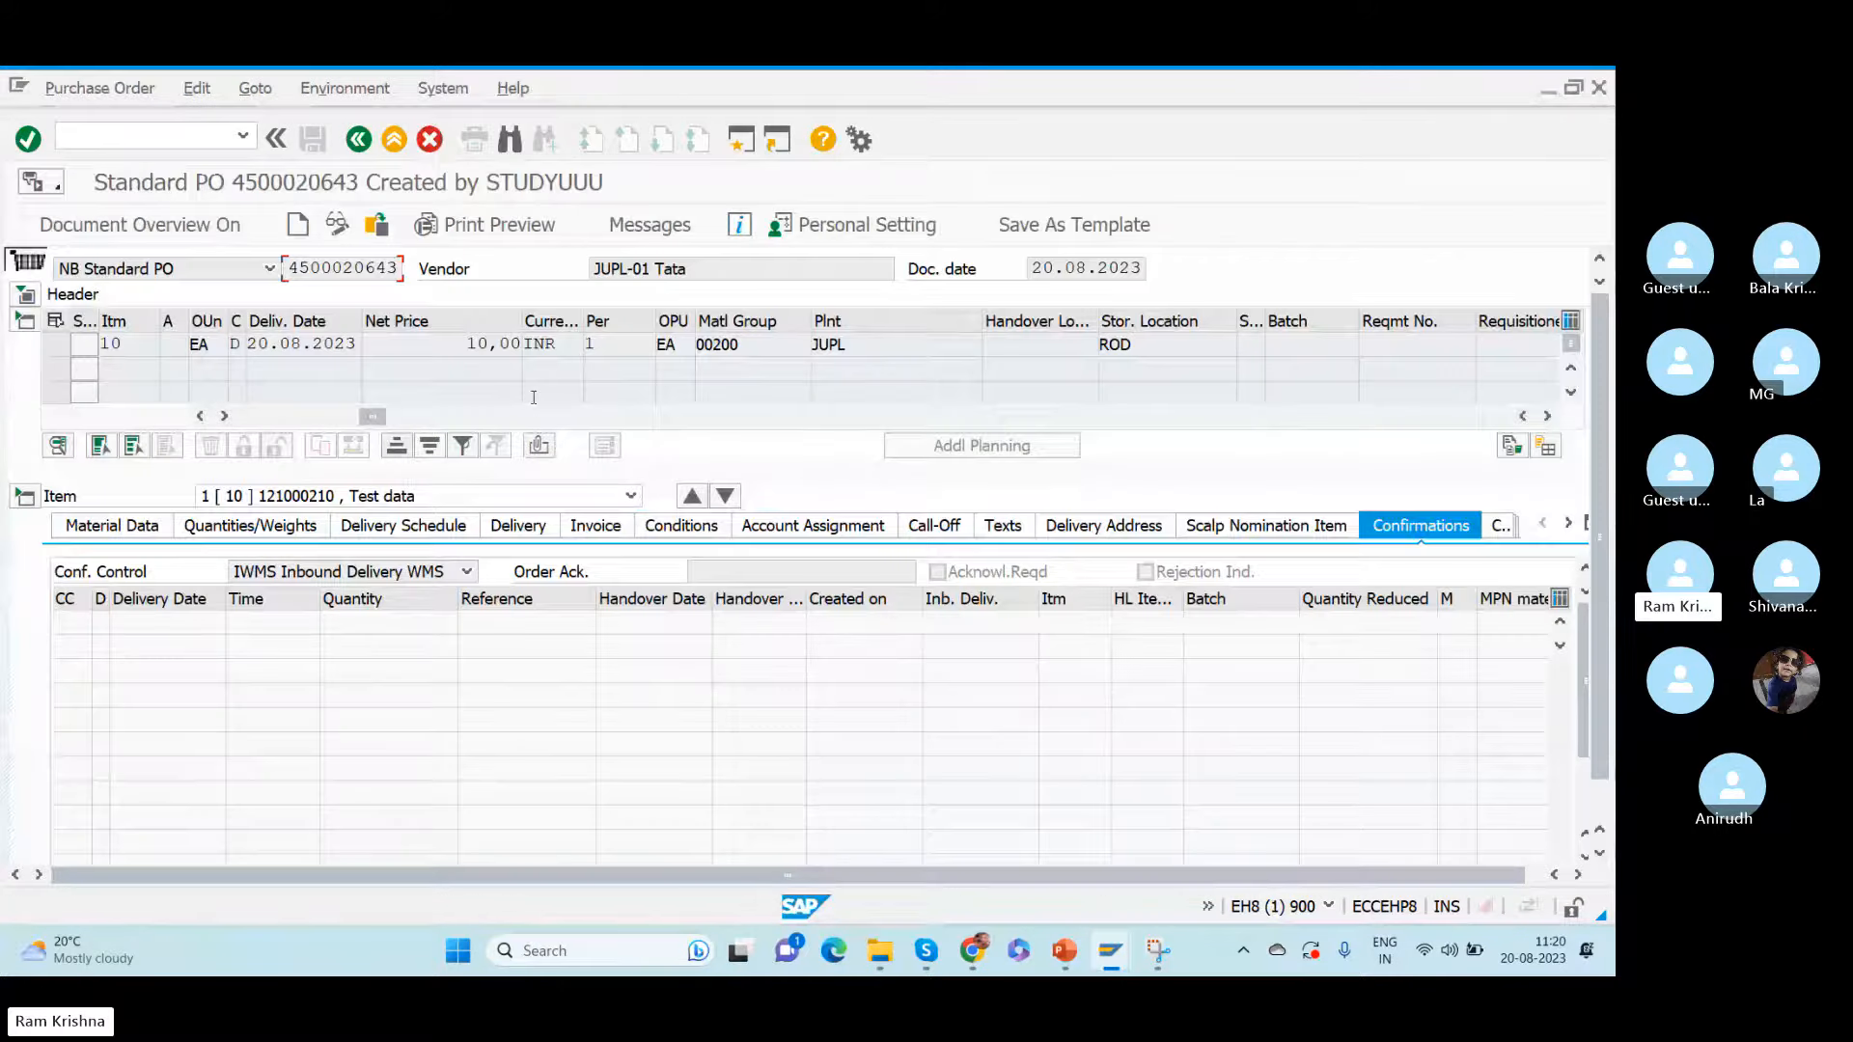
{"action": "left_click_drag", "start_coordinate": [452, 343], "coordinate": [566, 340]}
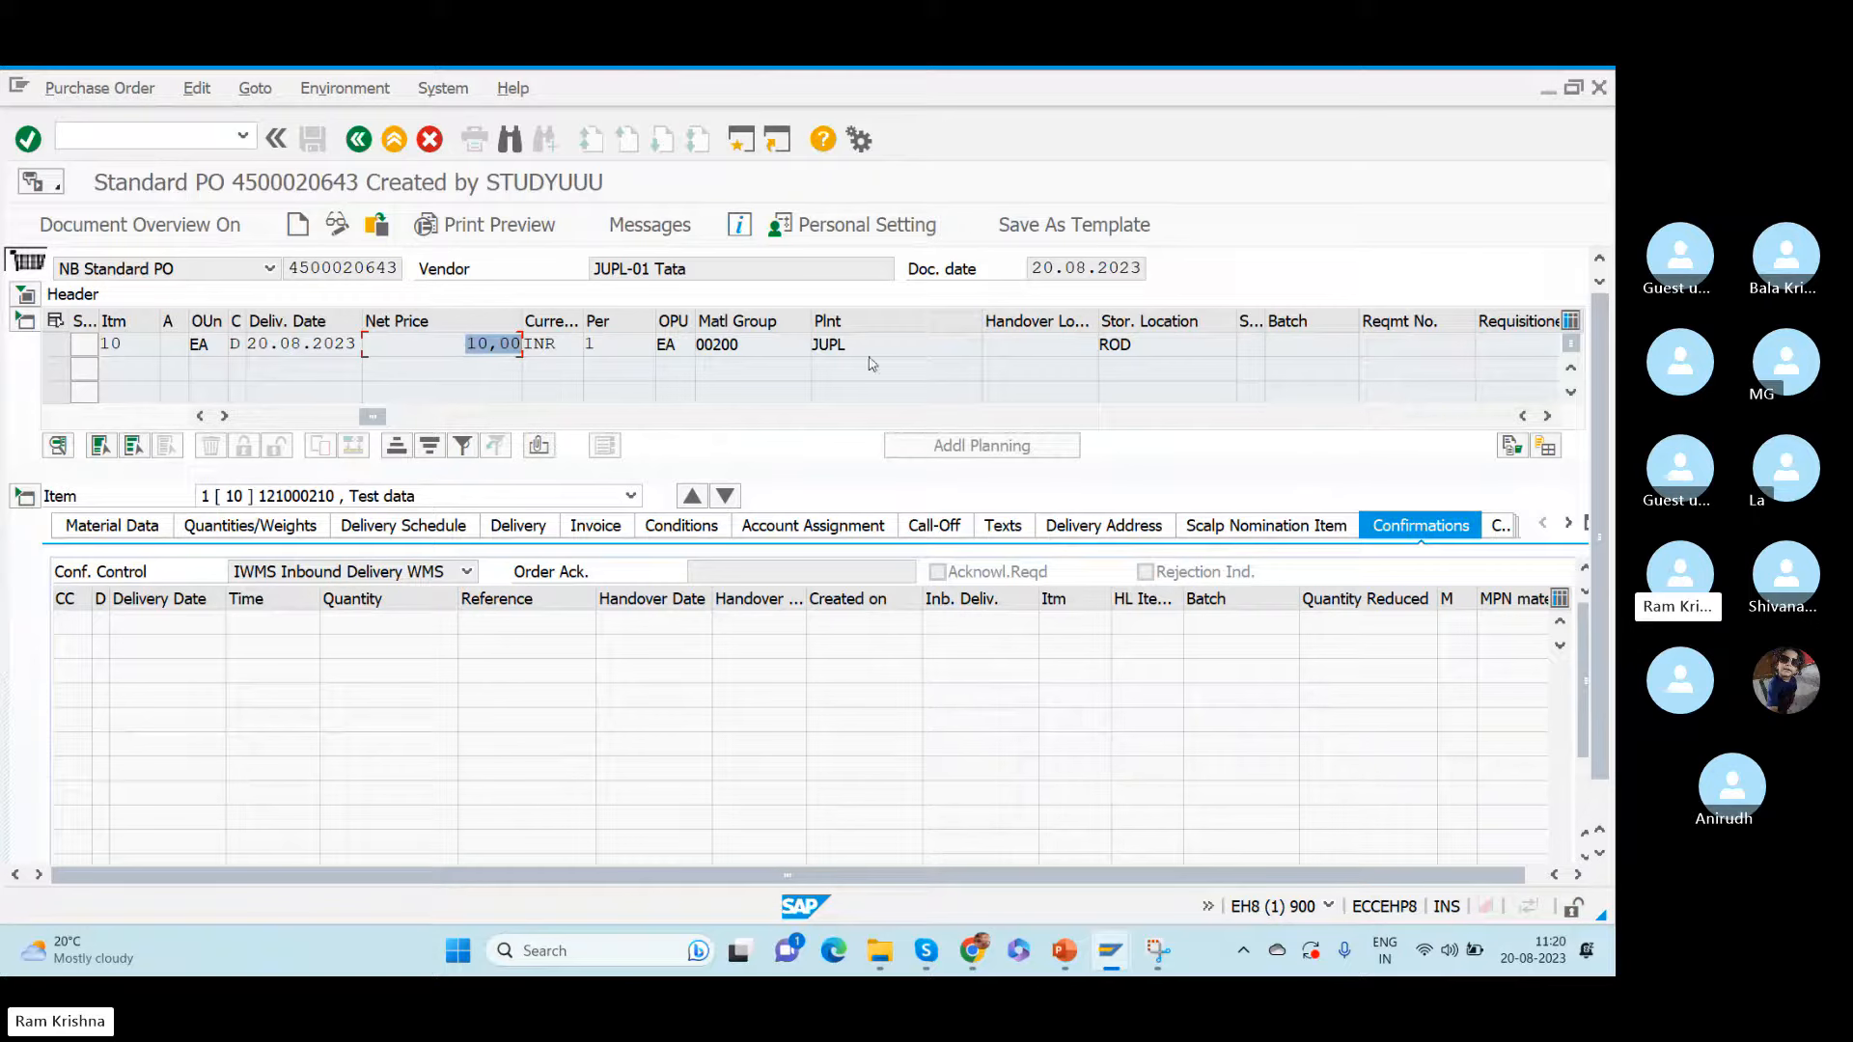
{"action": "left_click_drag", "start_coordinate": [372, 417], "coordinate": [251, 416]}
{"action": "left_click", "coordinate": [717, 345]}
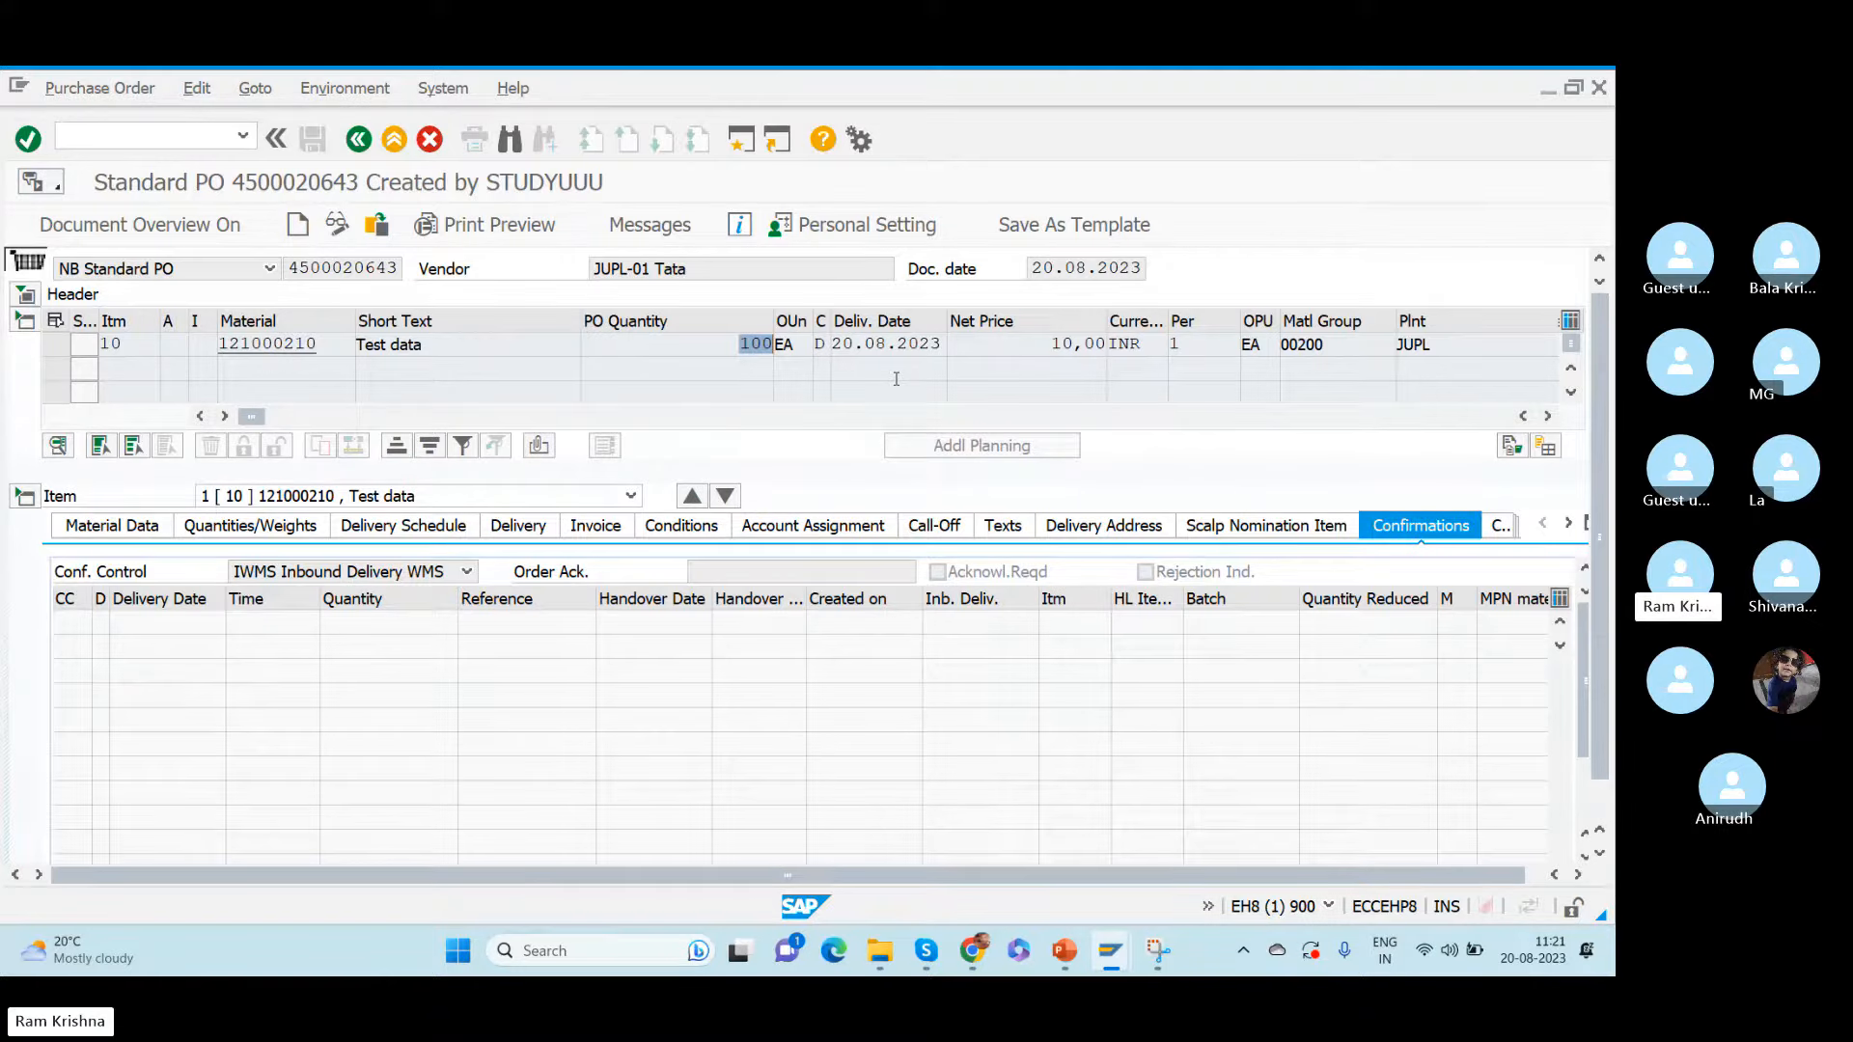
{"action": "key", "text": "alt+Tab"}
{"action": "key", "text": "alt+Tab"}
{"action": "key", "text": "alt+Tab"}
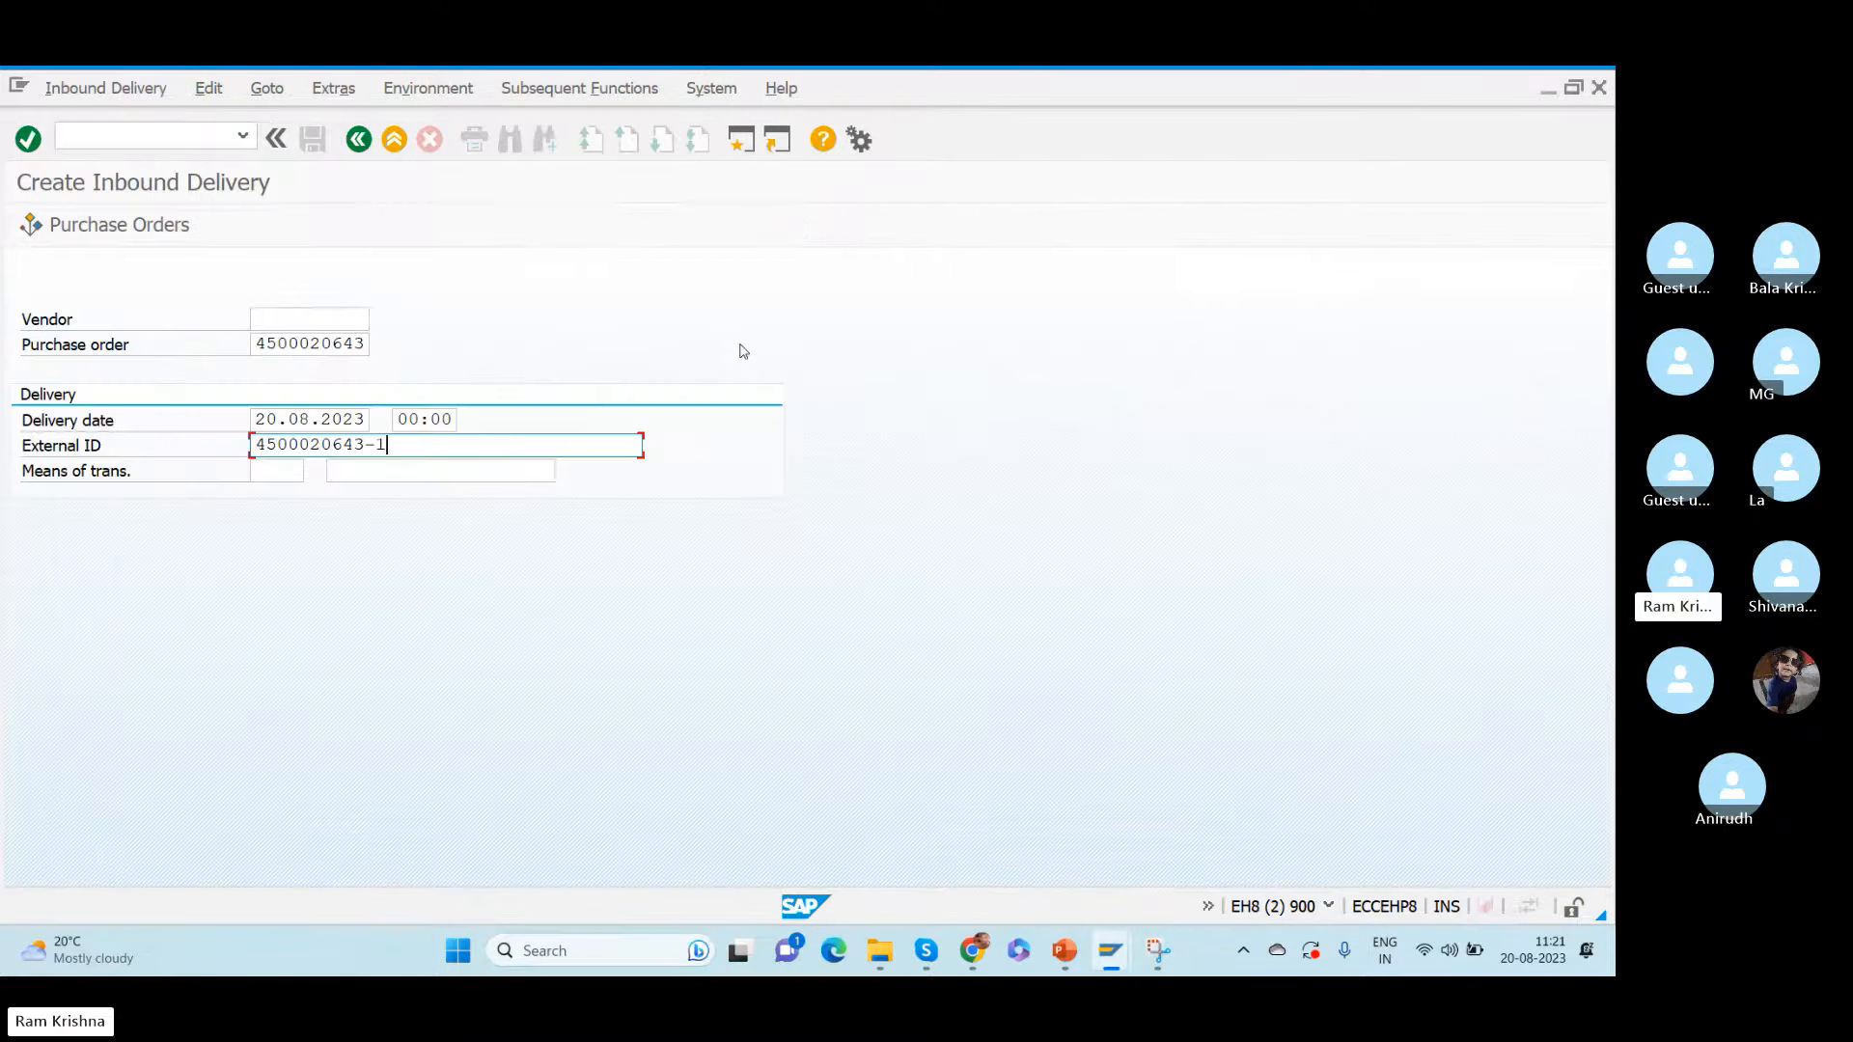
- Proceed to the delivery's item overview and set the delivery quantity of item 10 to 30 EA
{"action": "key", "text": "Return"}
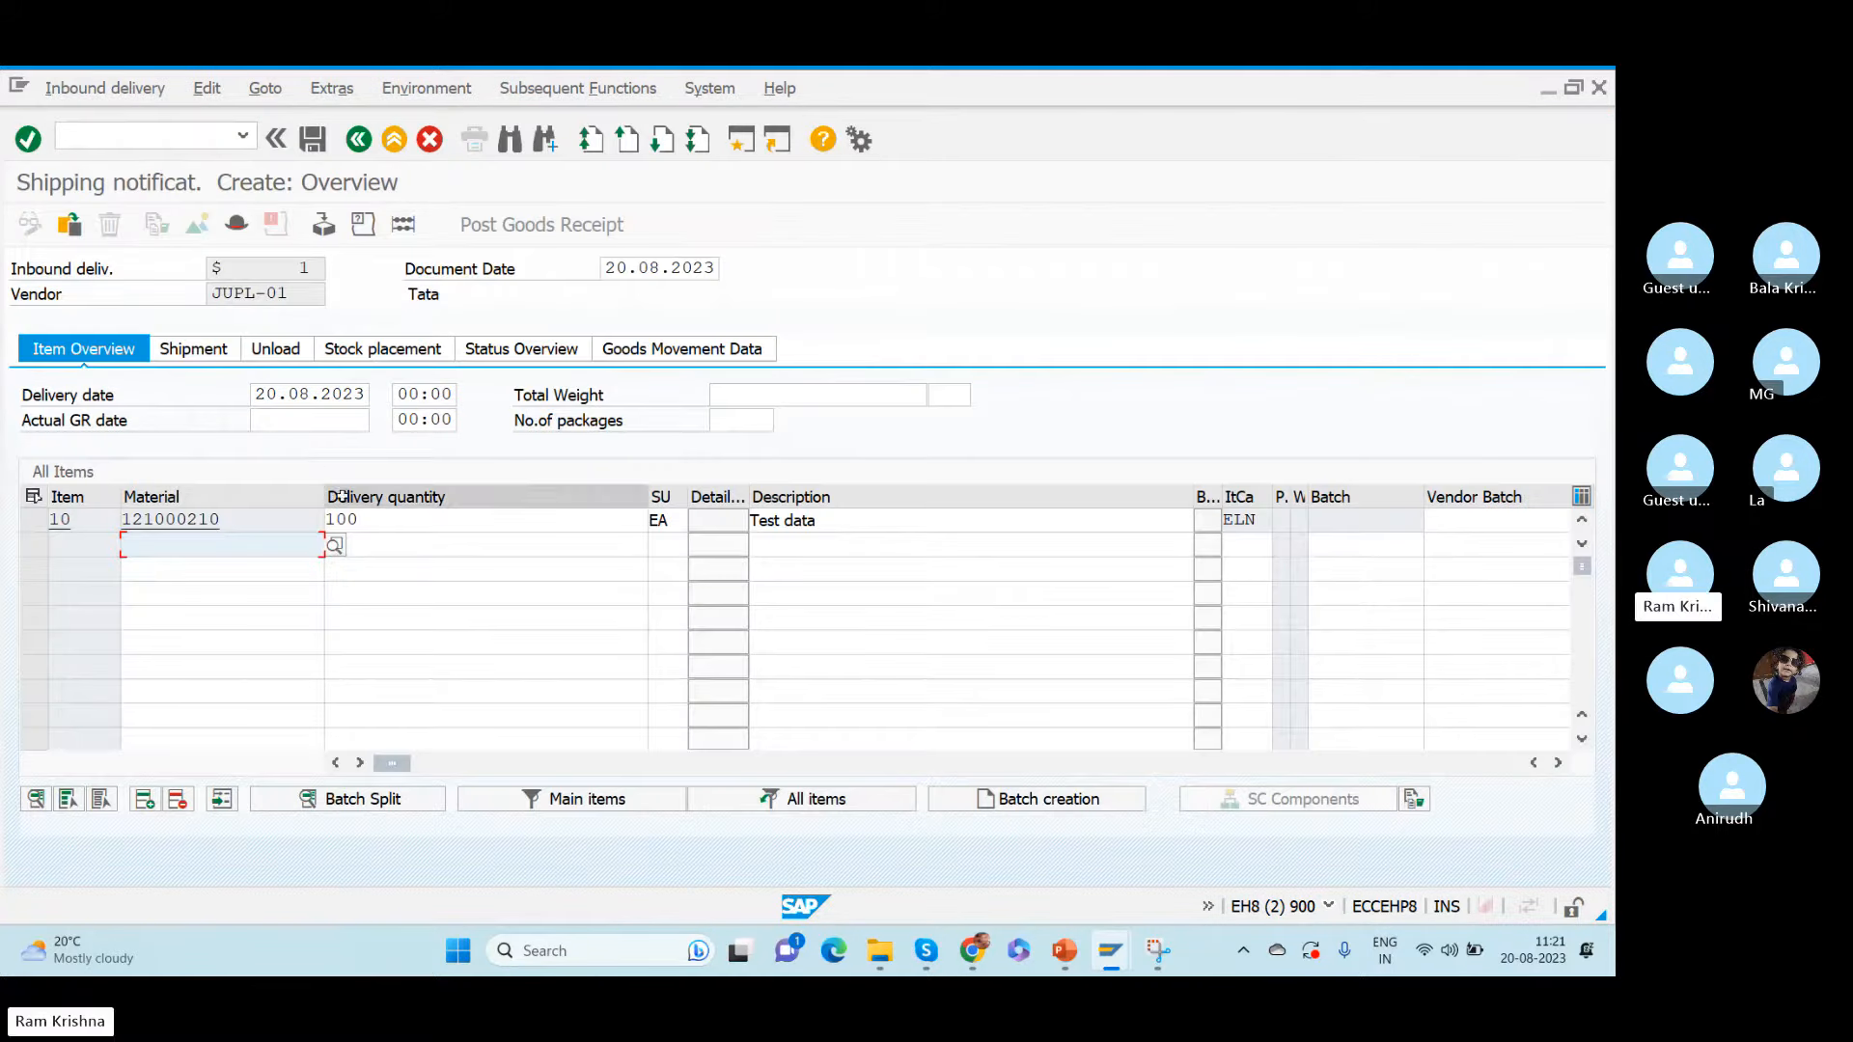
{"action": "left_click_drag", "start_coordinate": [389, 520], "coordinate": [191, 516]}
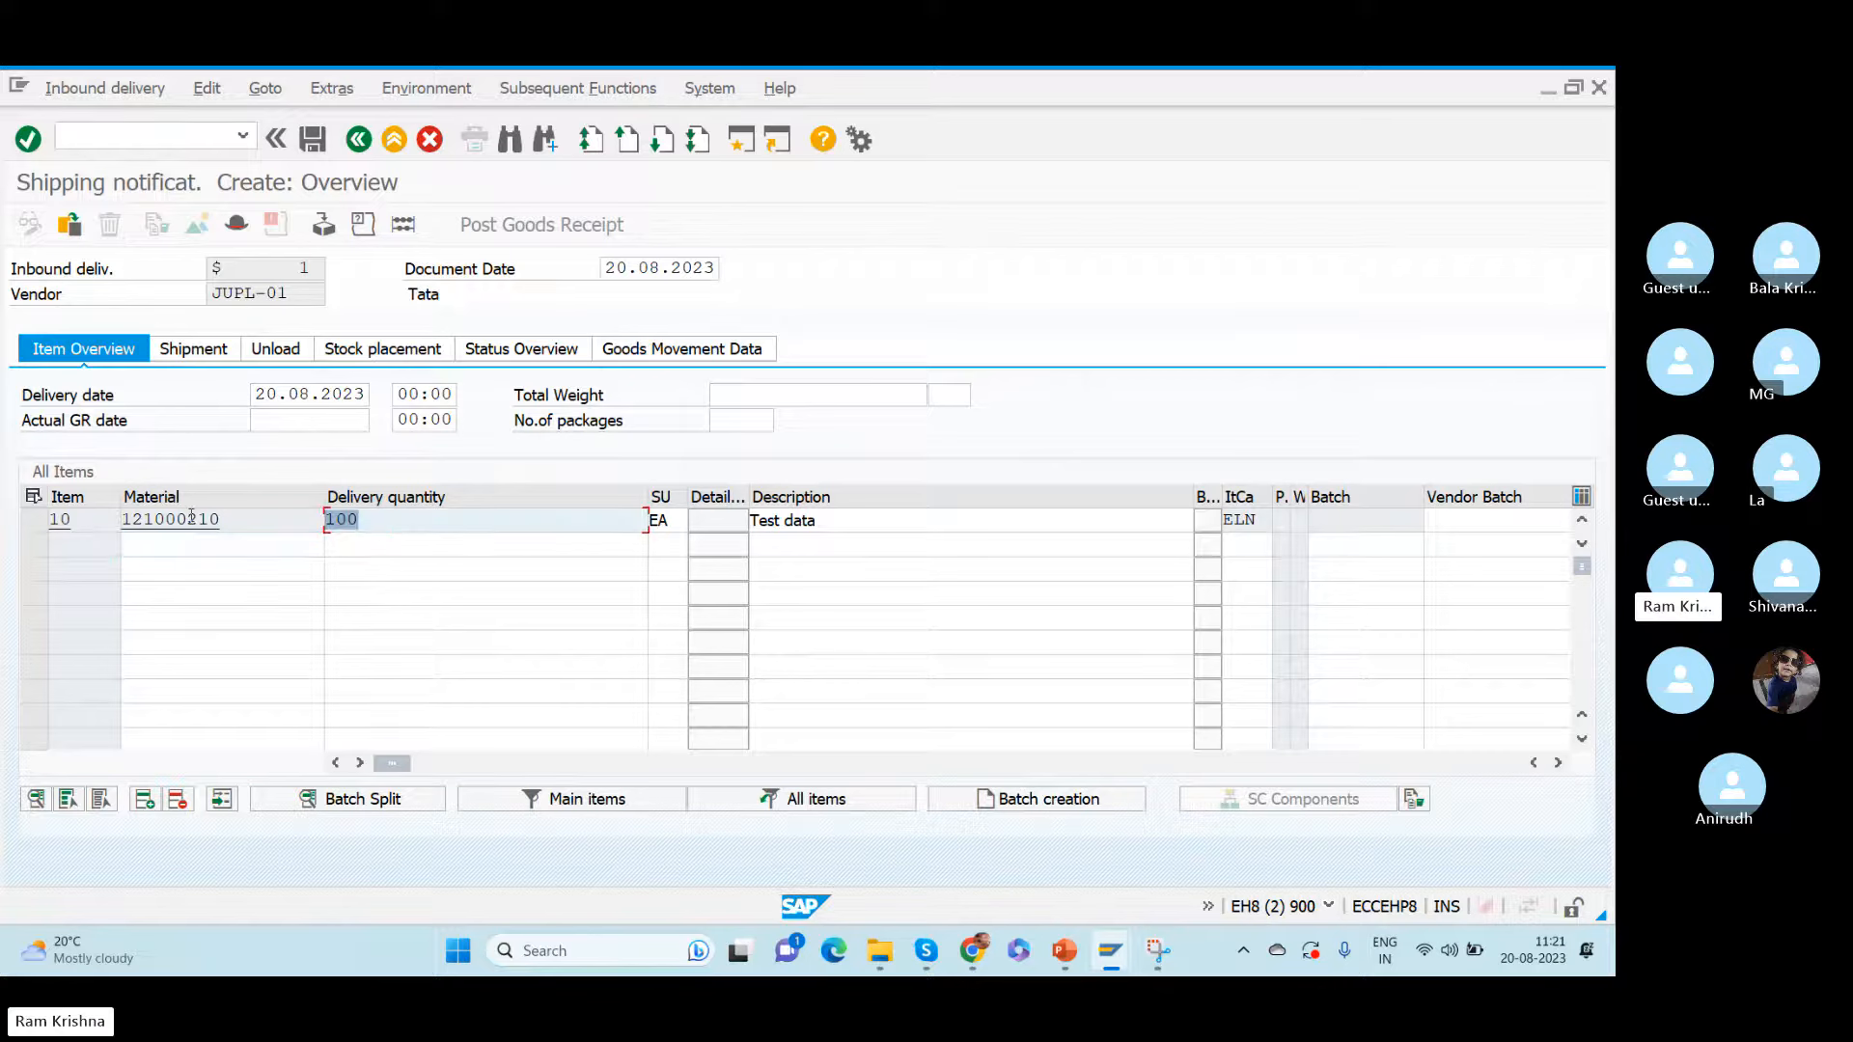
{"action": "type", "text": "30"}
{"action": "key", "text": "Return"}
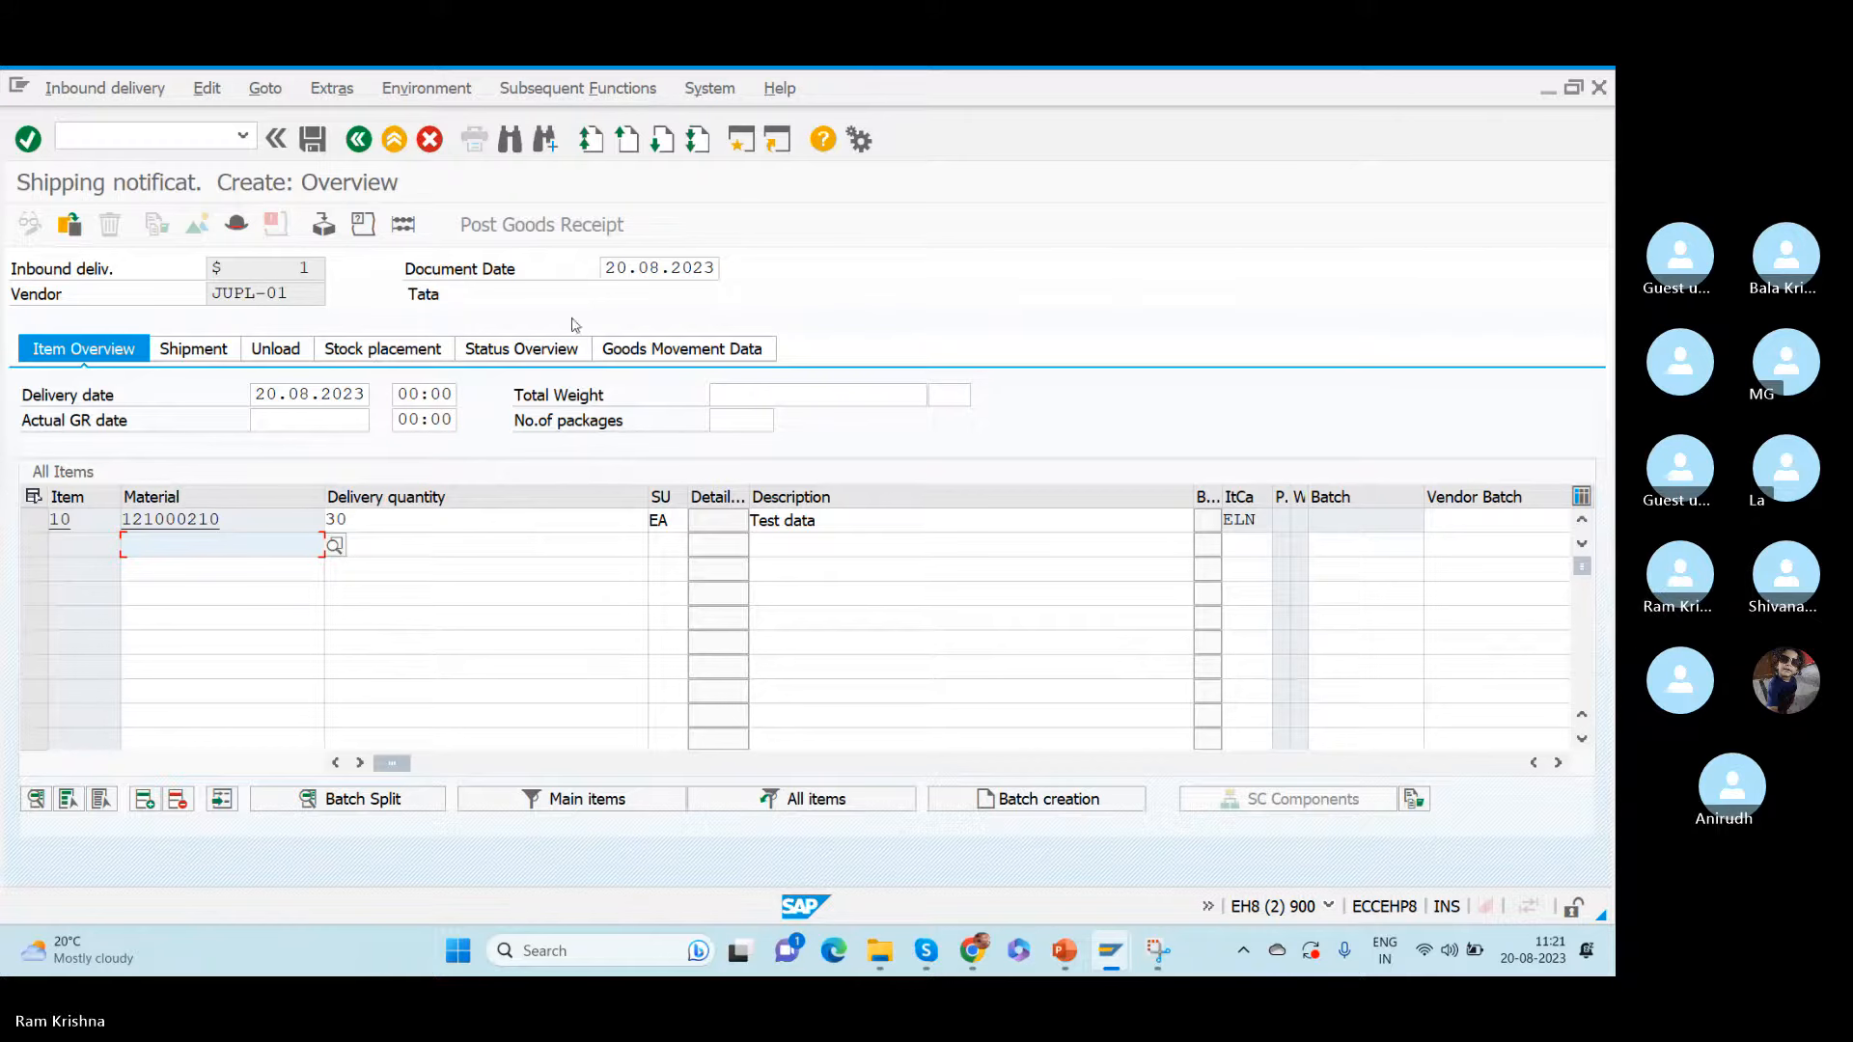
{"action": "double_click", "coordinate": [212, 519]}
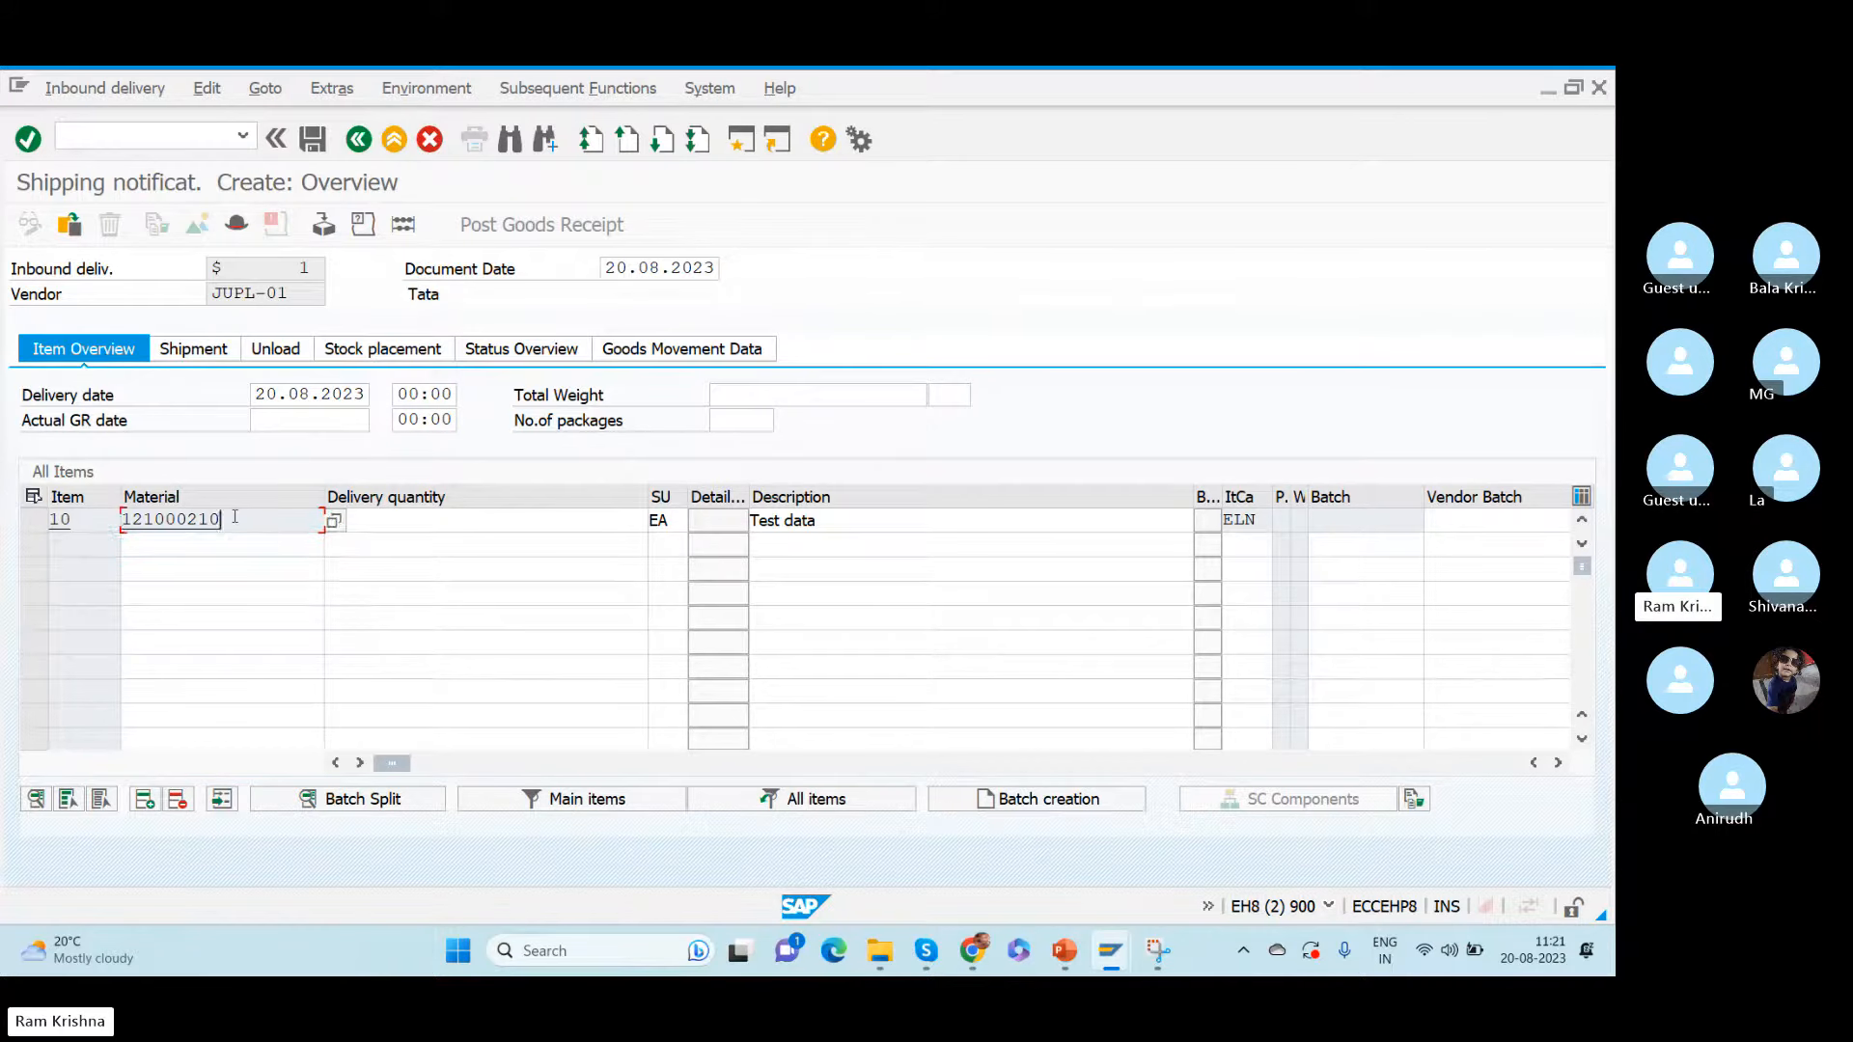
{"action": "left_click", "coordinate": [501, 522]}
{"action": "type", "text": "30"}
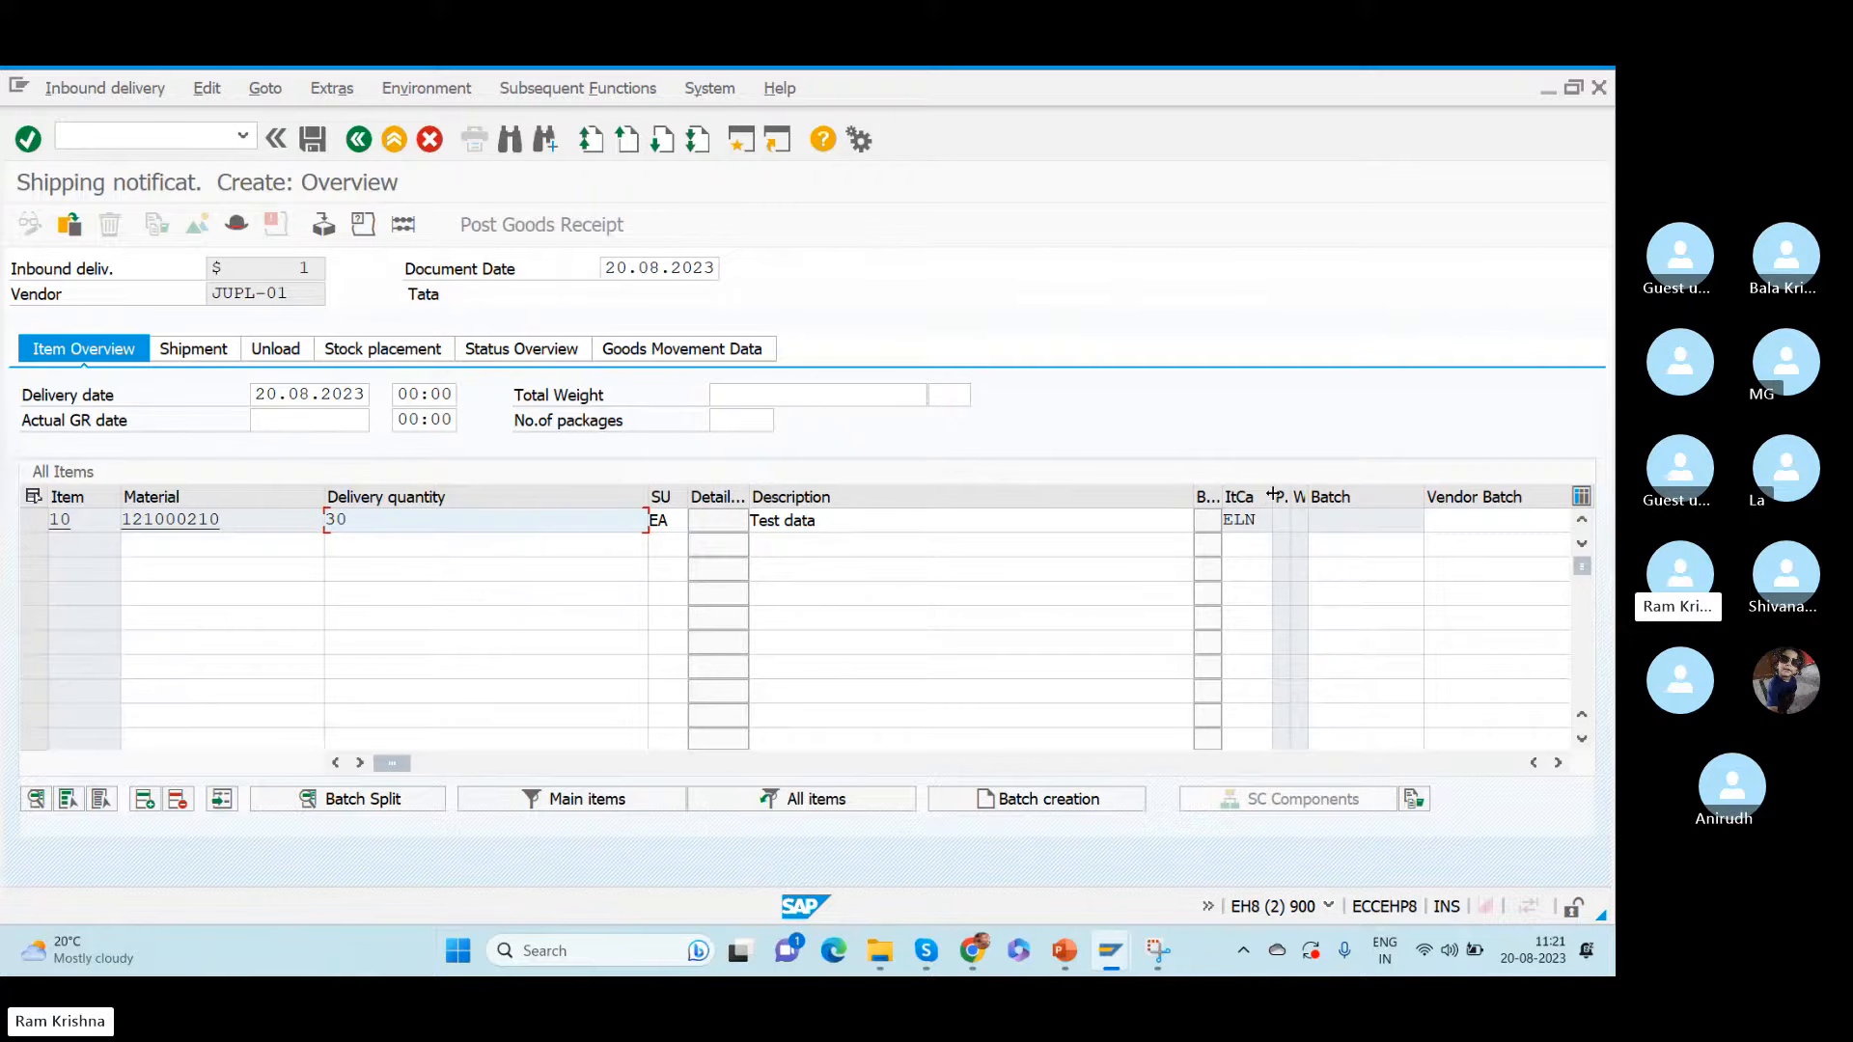
{"action": "key", "text": "Tab"}
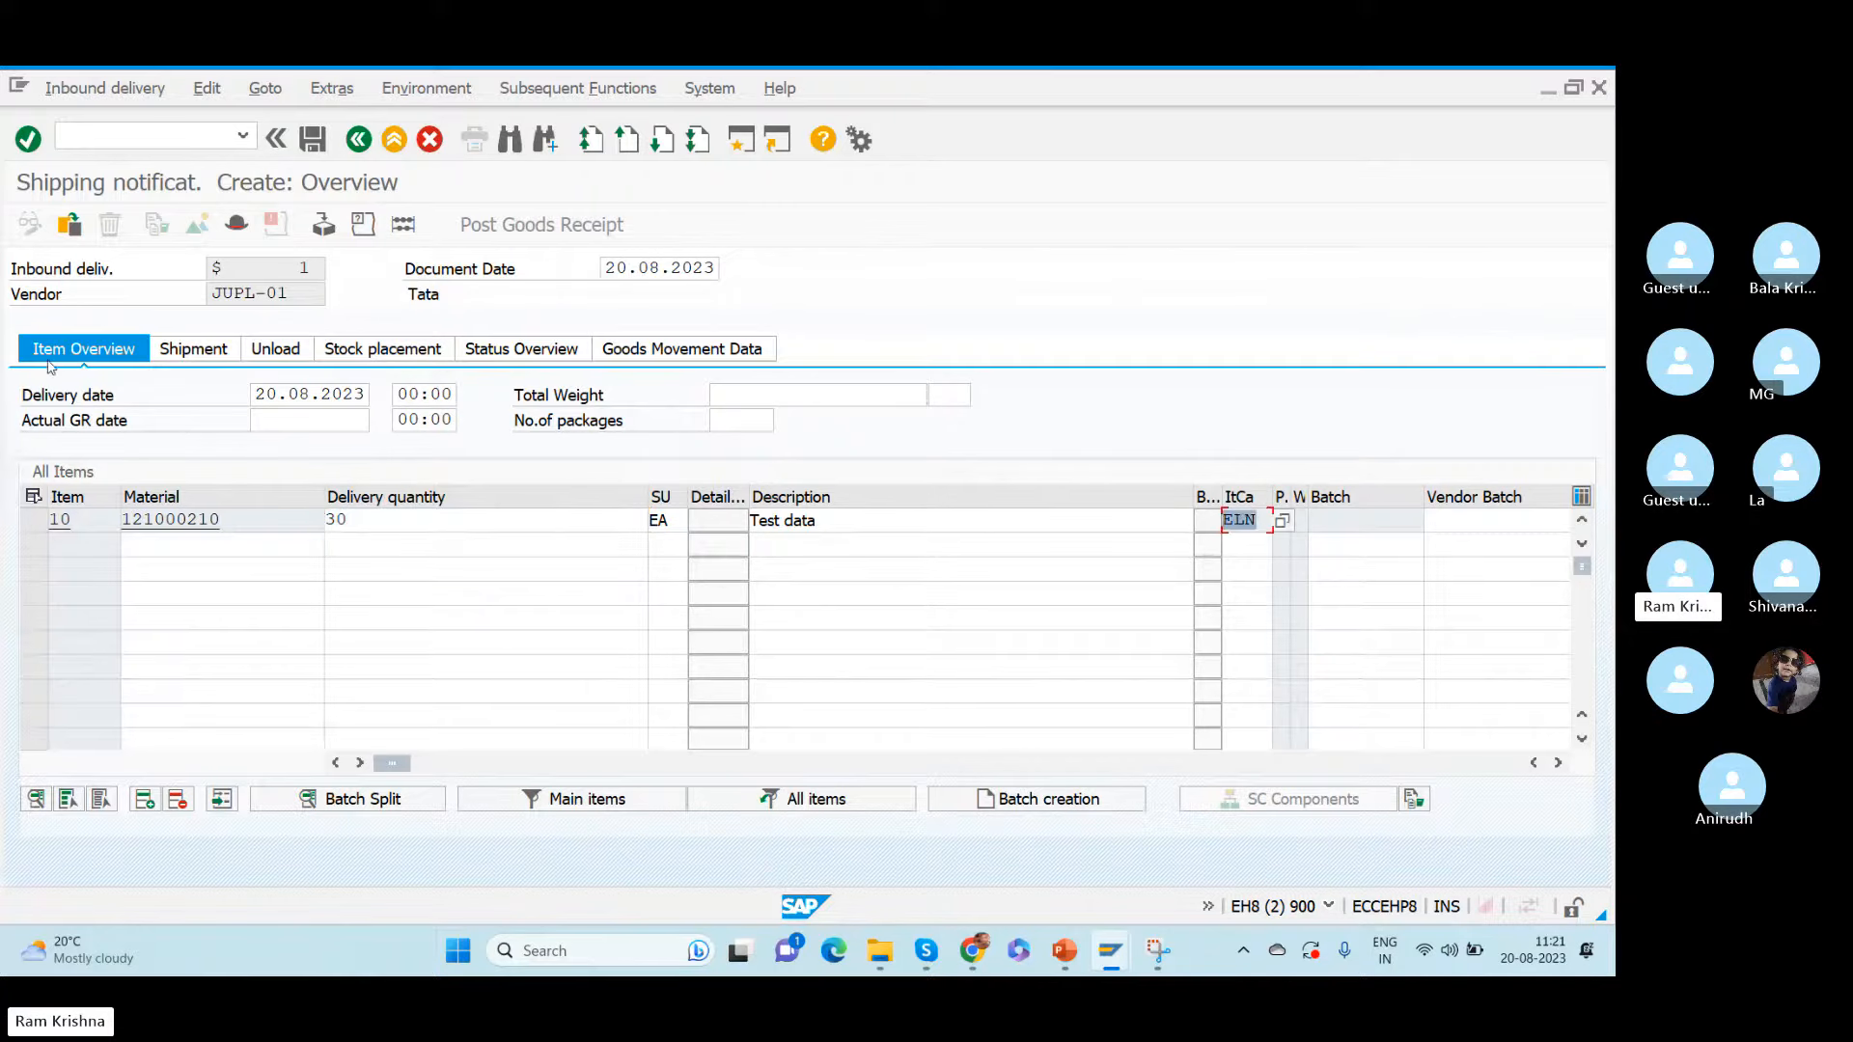
- Examine the delivery and item goods movement statuses and the possible values for the total goods movement status
{"action": "left_click", "coordinate": [528, 355]}
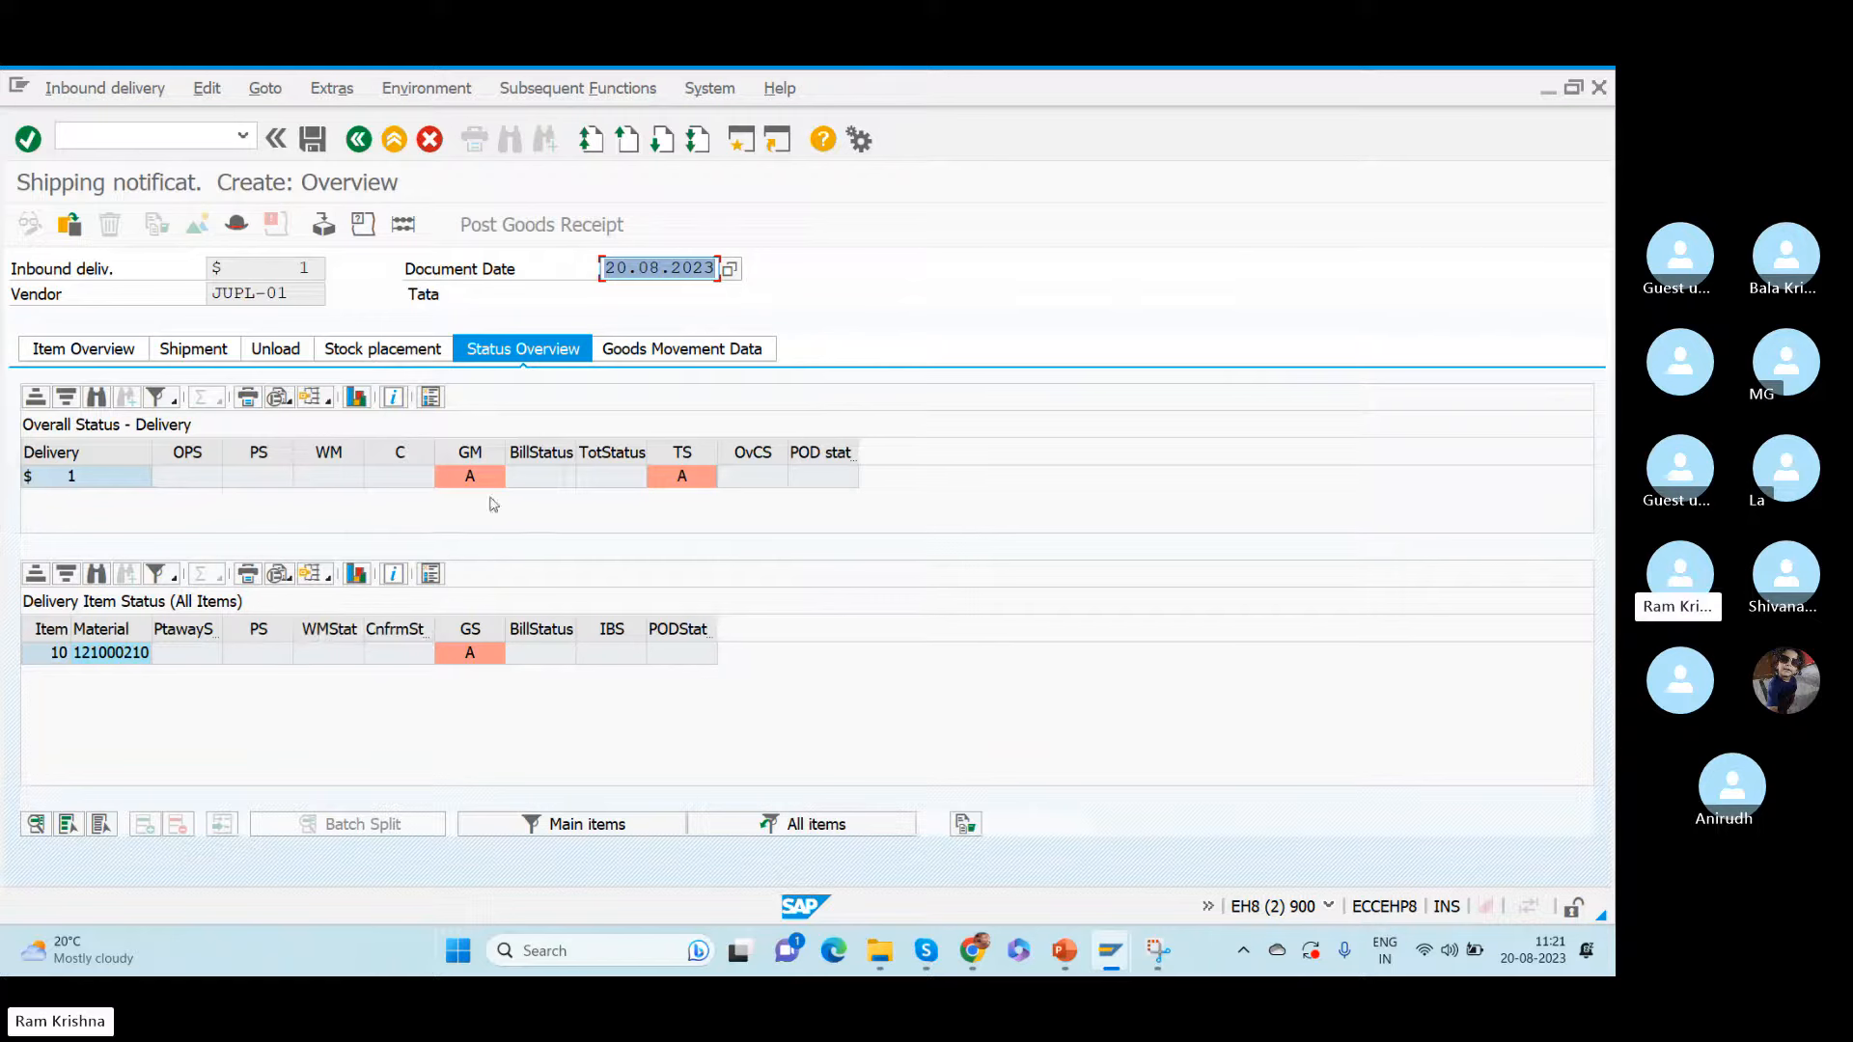
{"action": "left_click", "coordinate": [477, 455]}
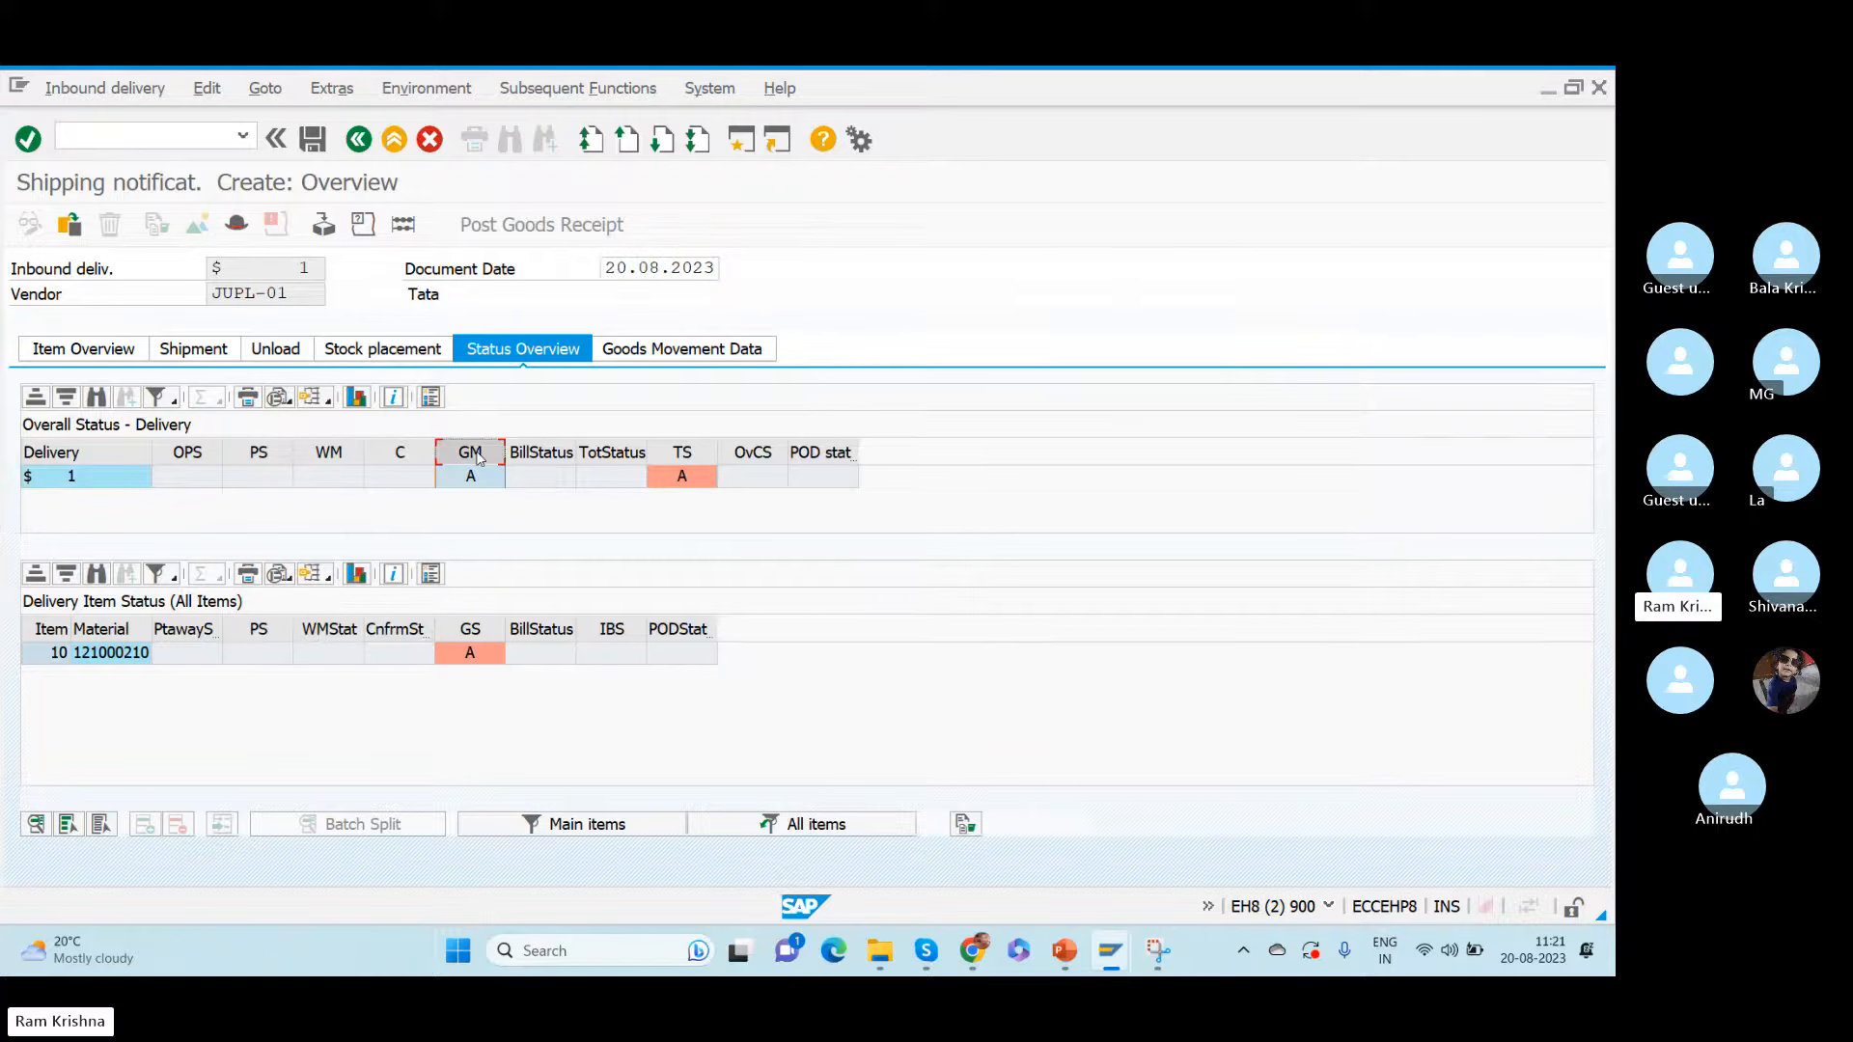
{"action": "left_click", "coordinate": [472, 631]}
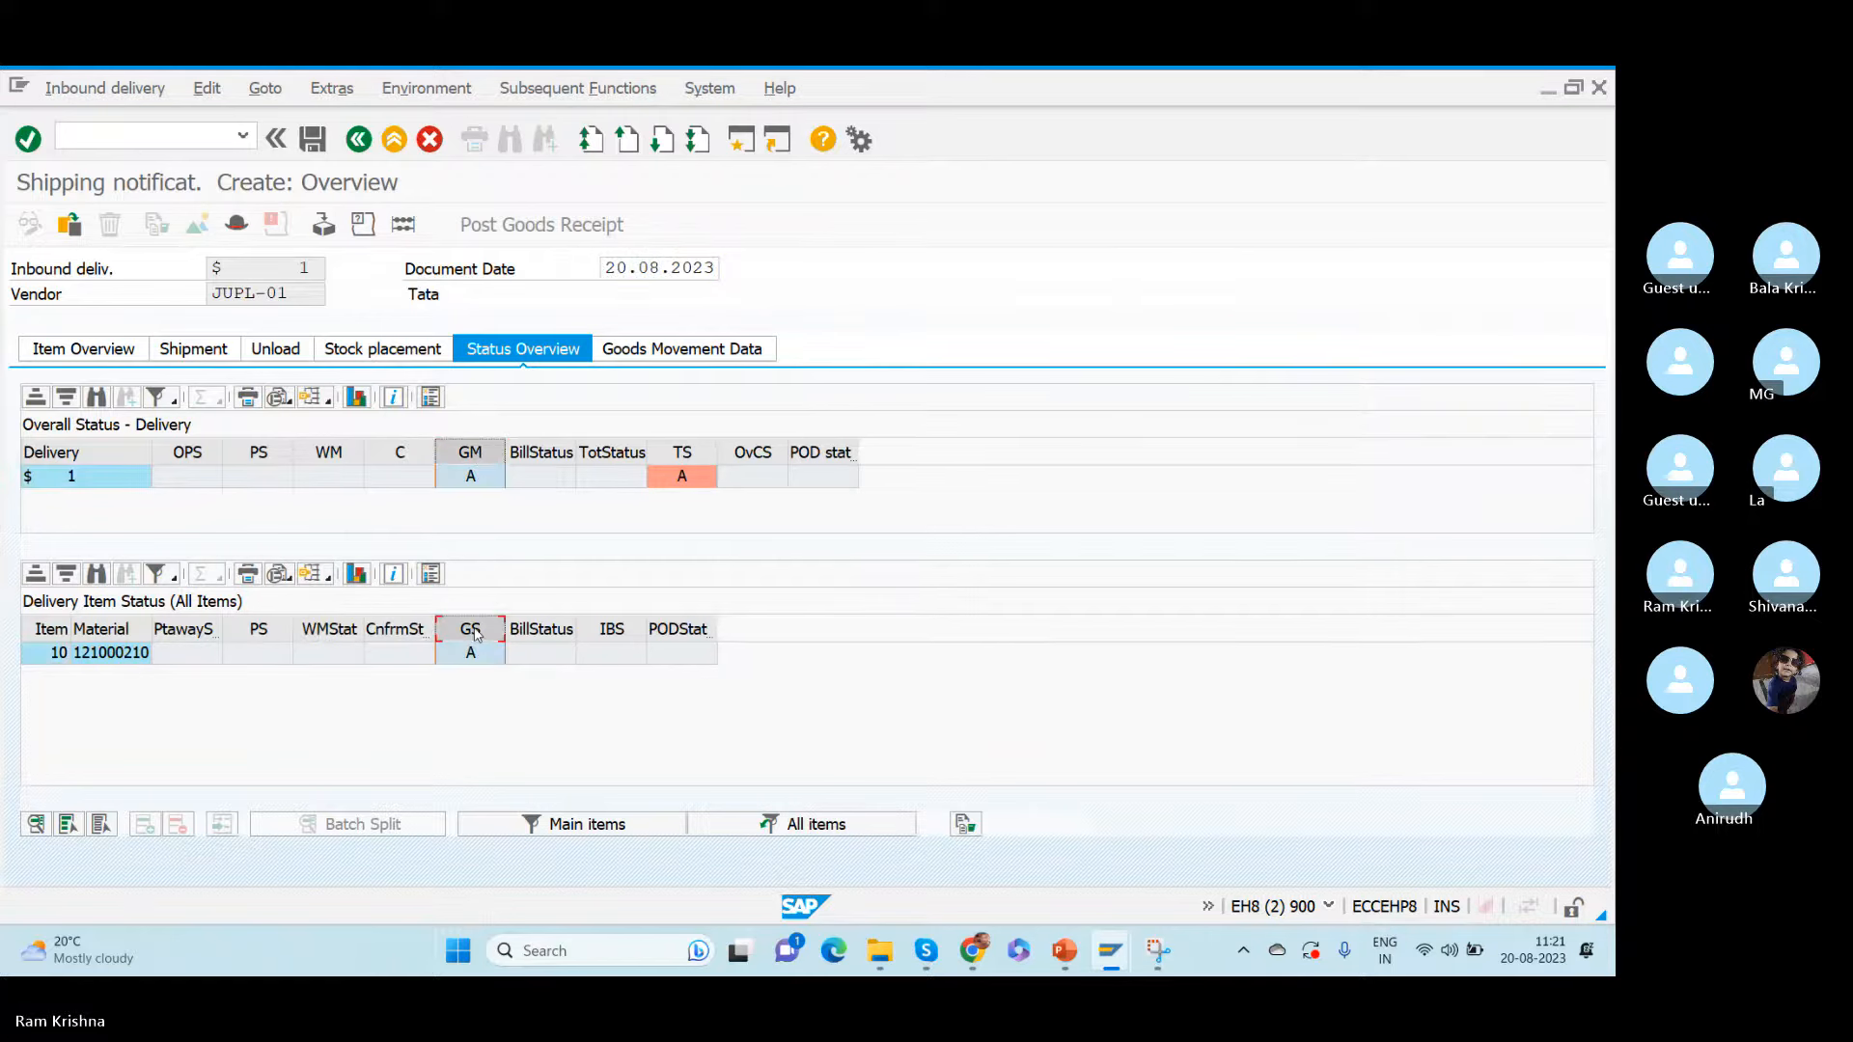
{"action": "left_click", "coordinate": [682, 452]}
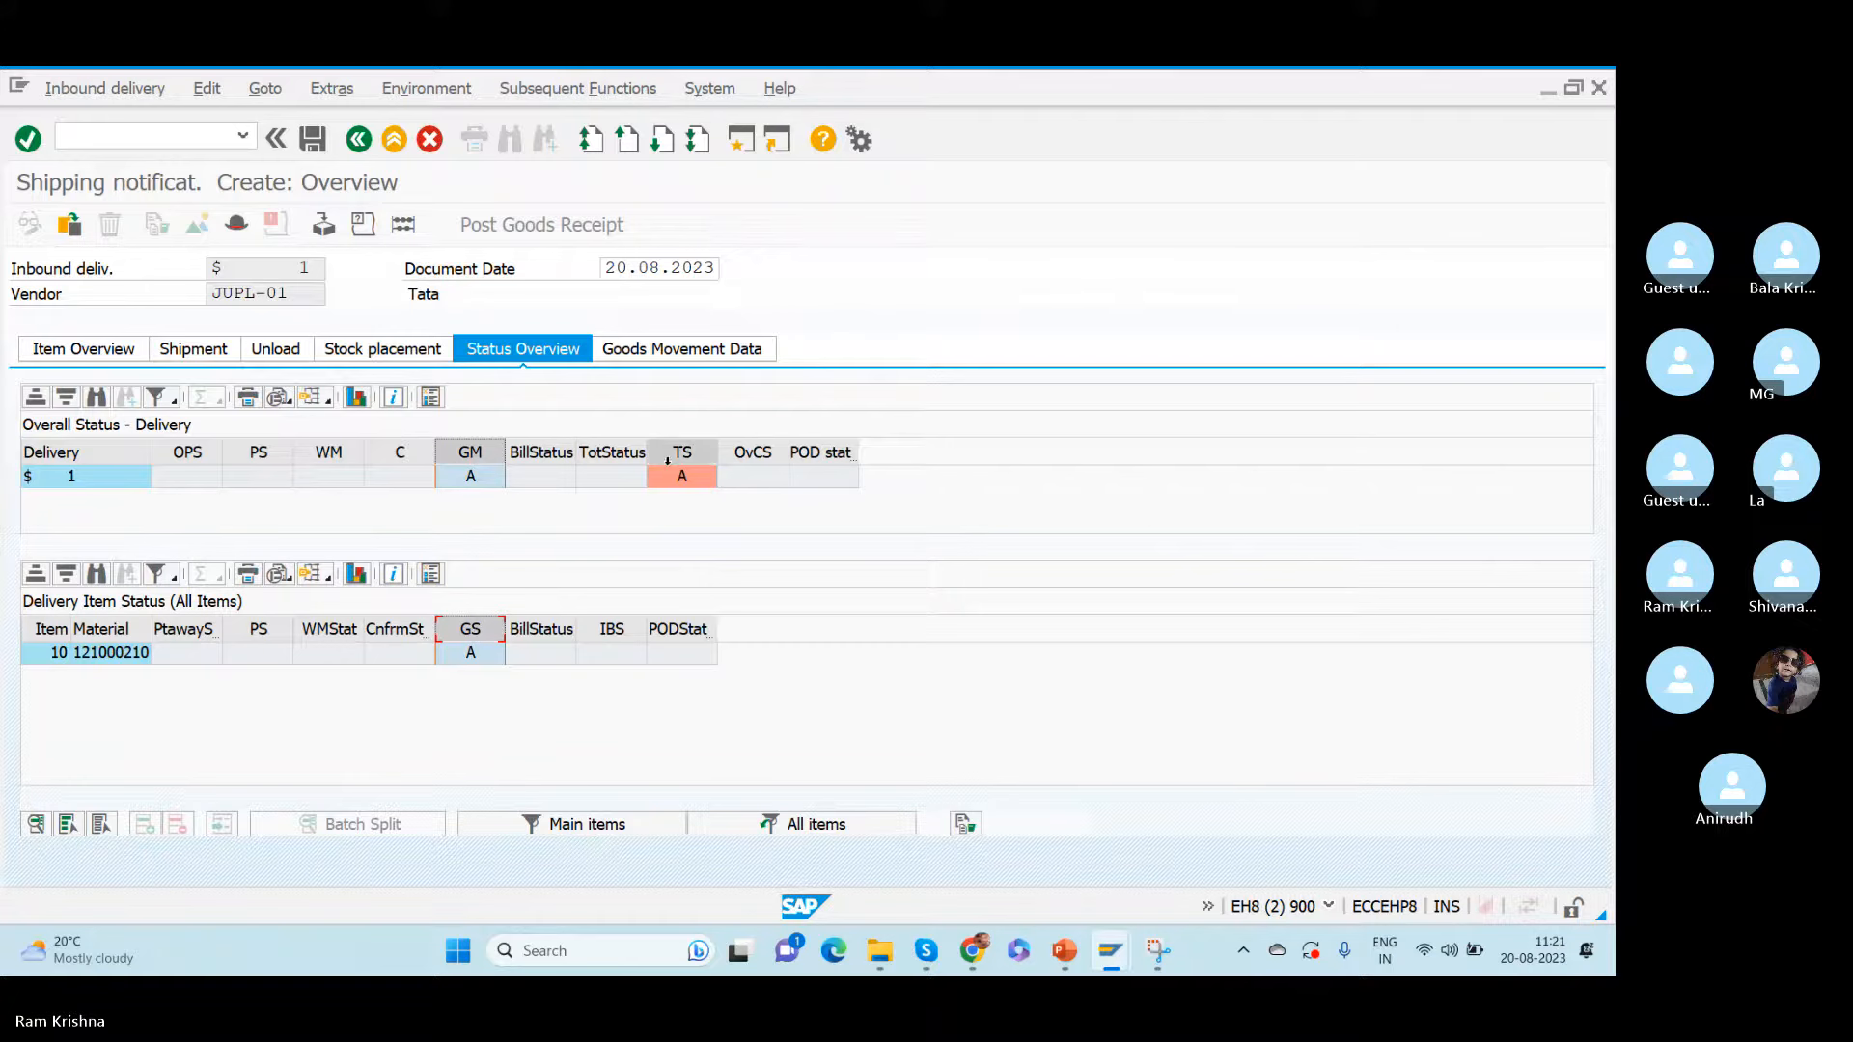
{"action": "left_click", "coordinate": [469, 453]}
{"action": "left_click", "coordinate": [469, 477]}
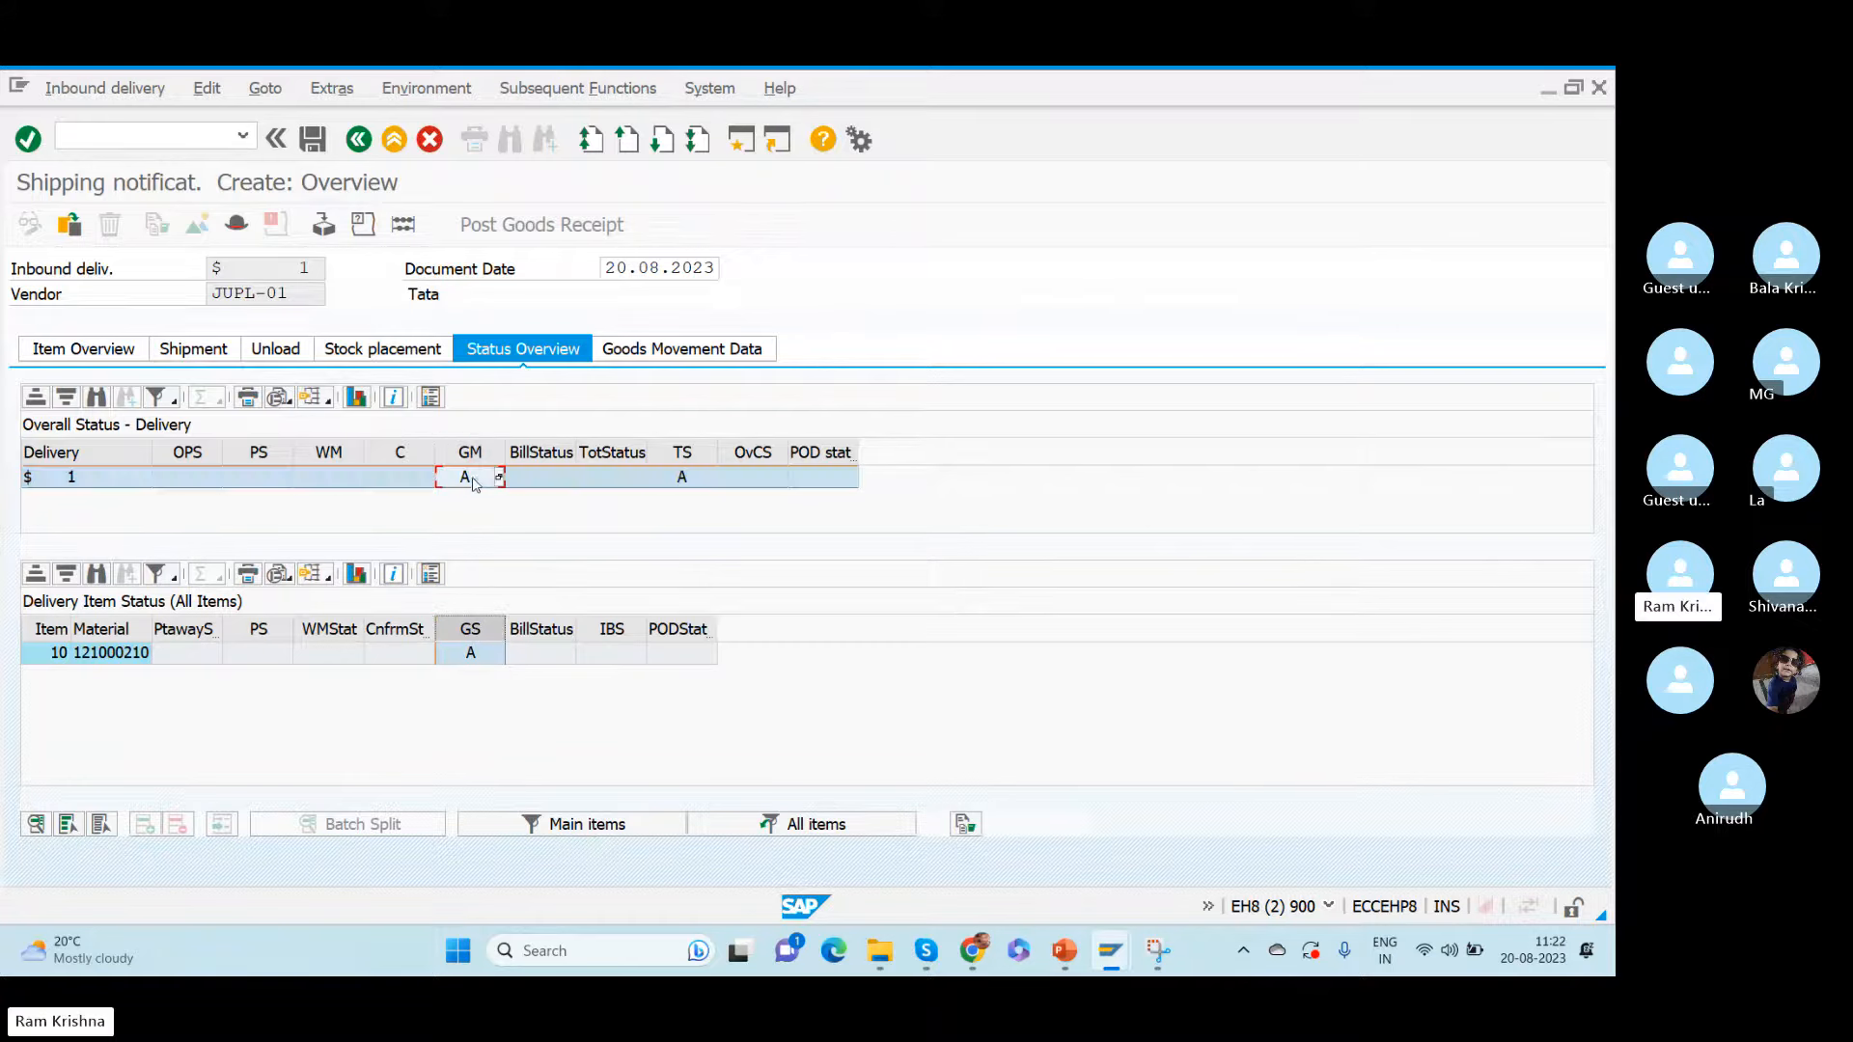
{"action": "left_click", "coordinate": [500, 477]}
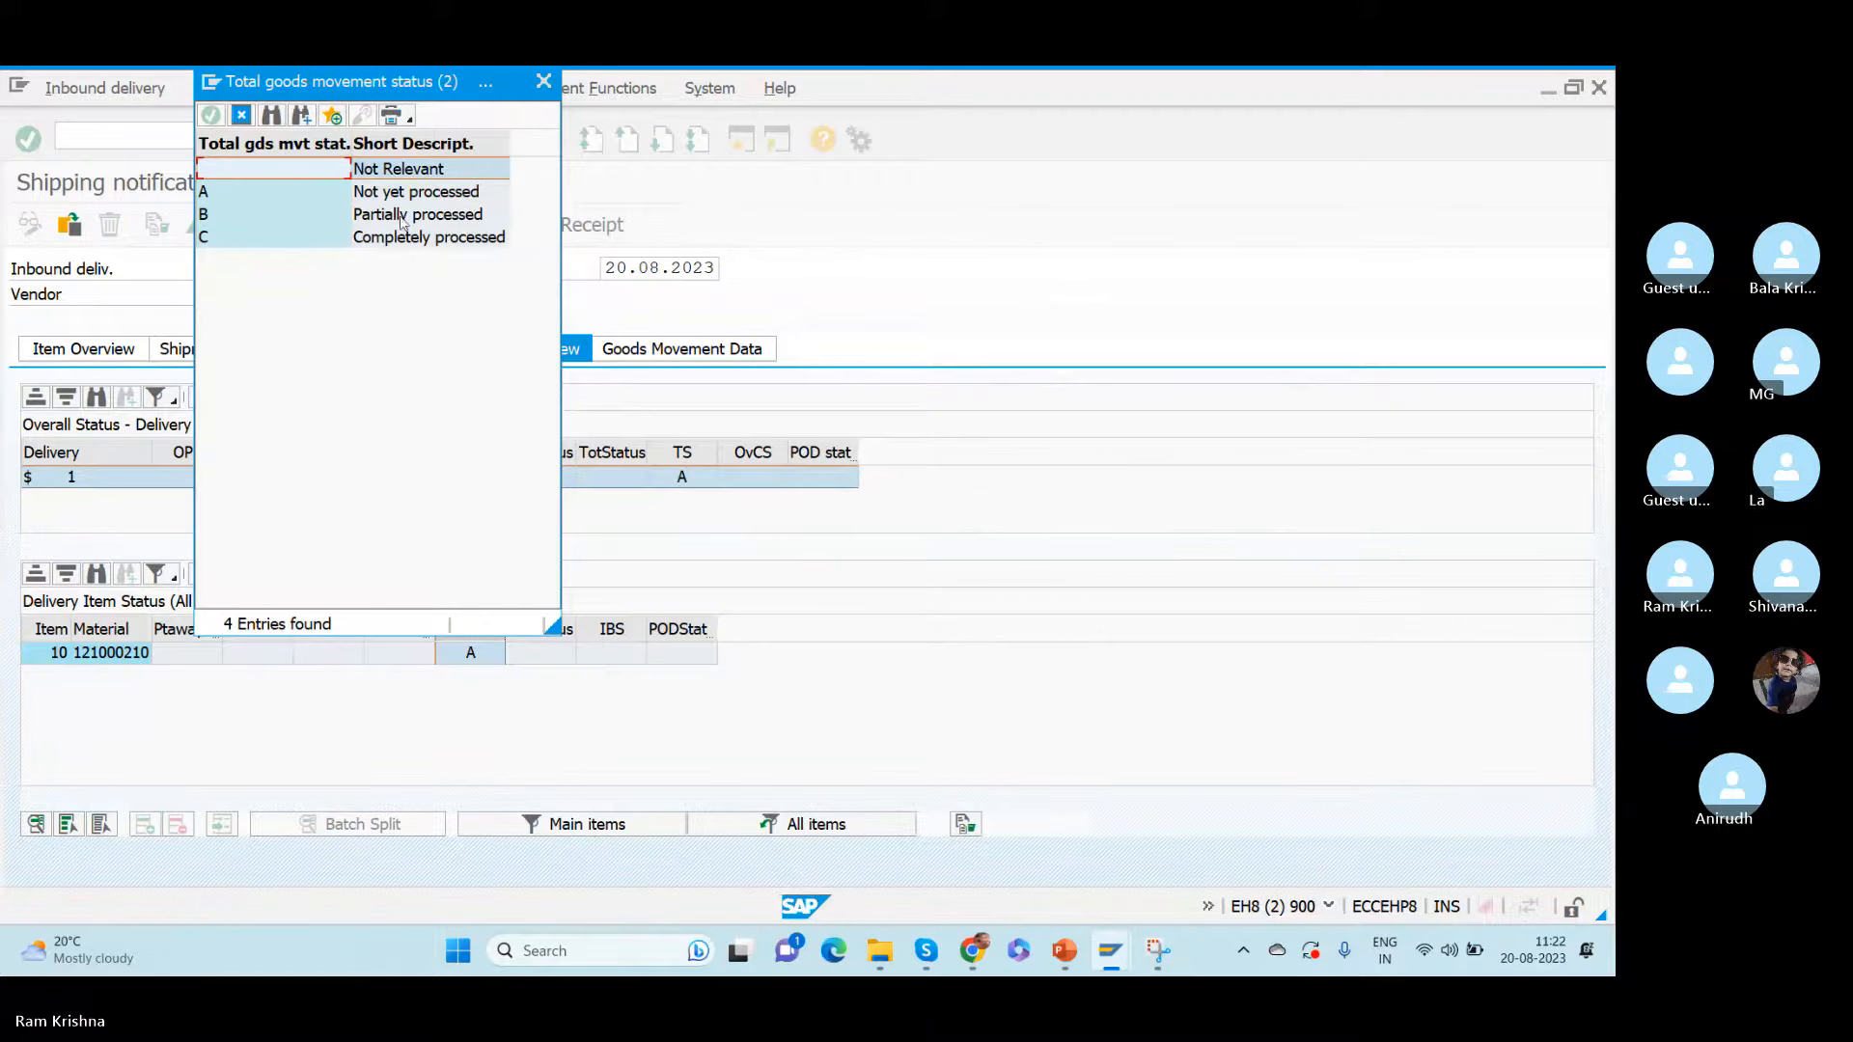
{"action": "left_click", "coordinate": [405, 193]}
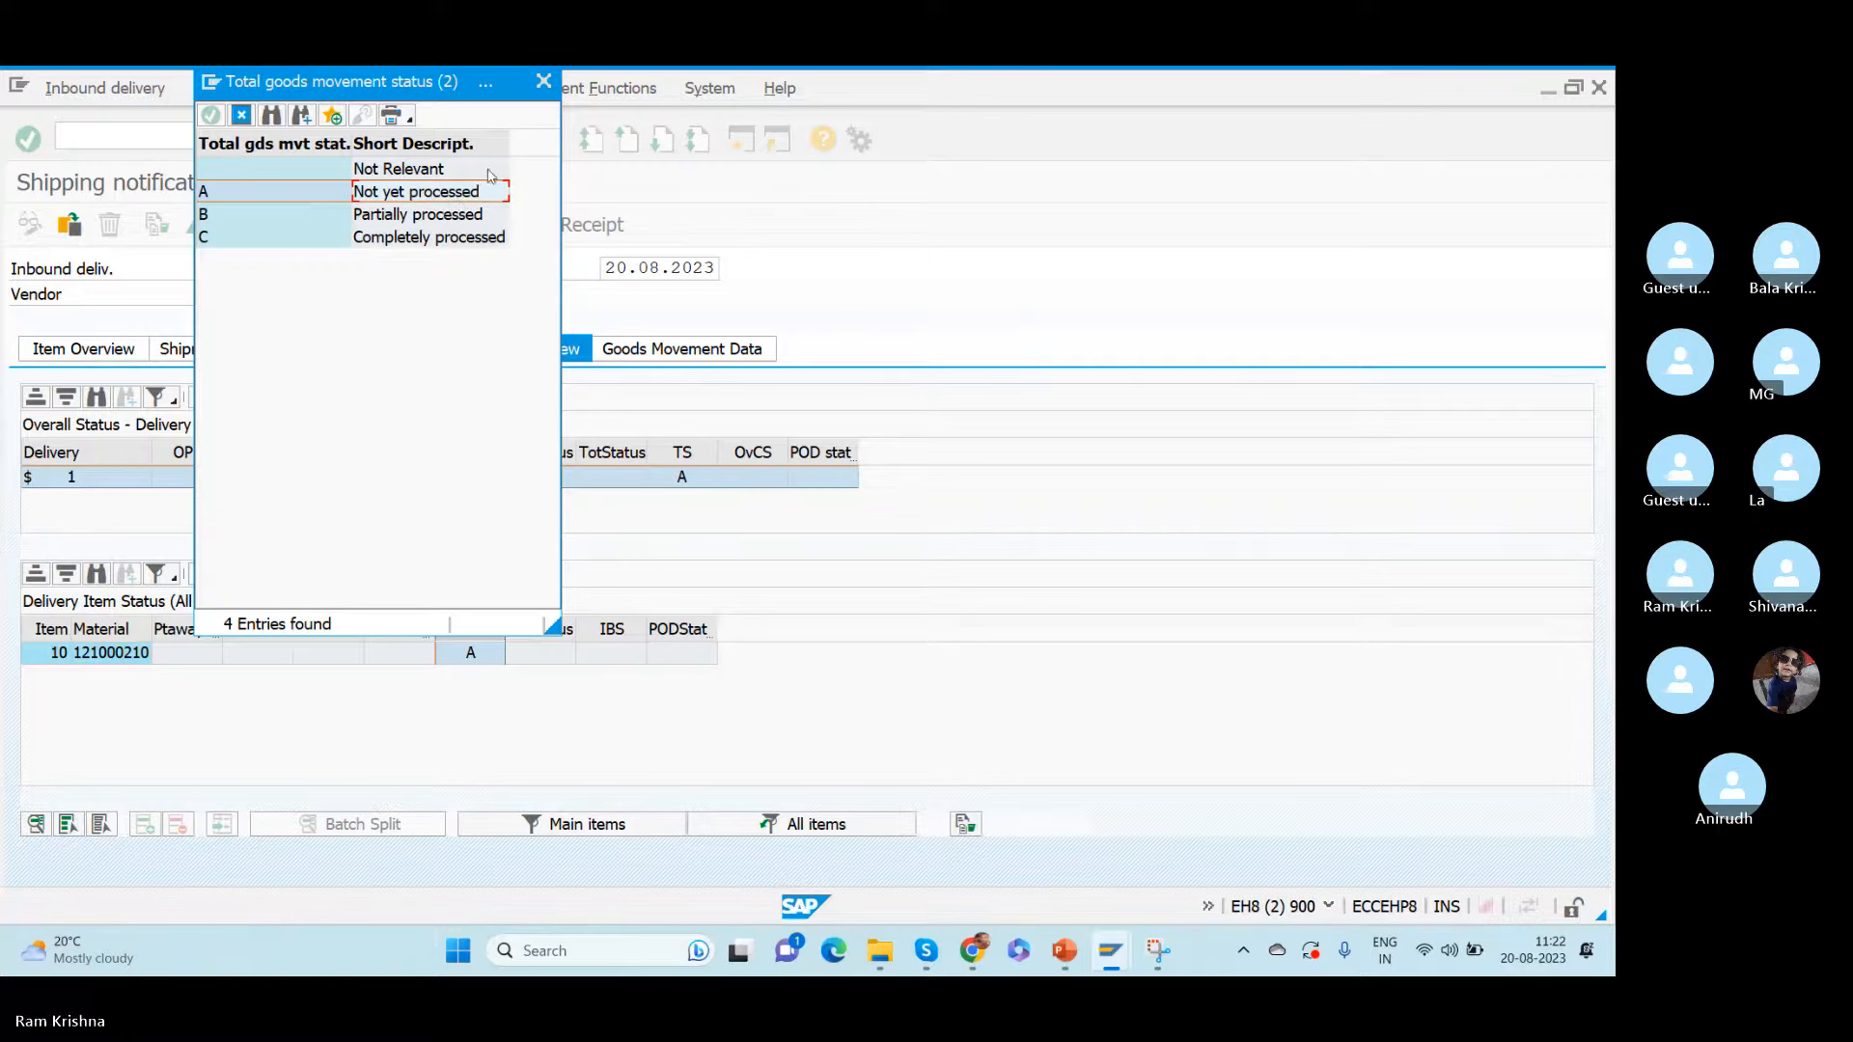
{"action": "left_click", "coordinate": [543, 82]}
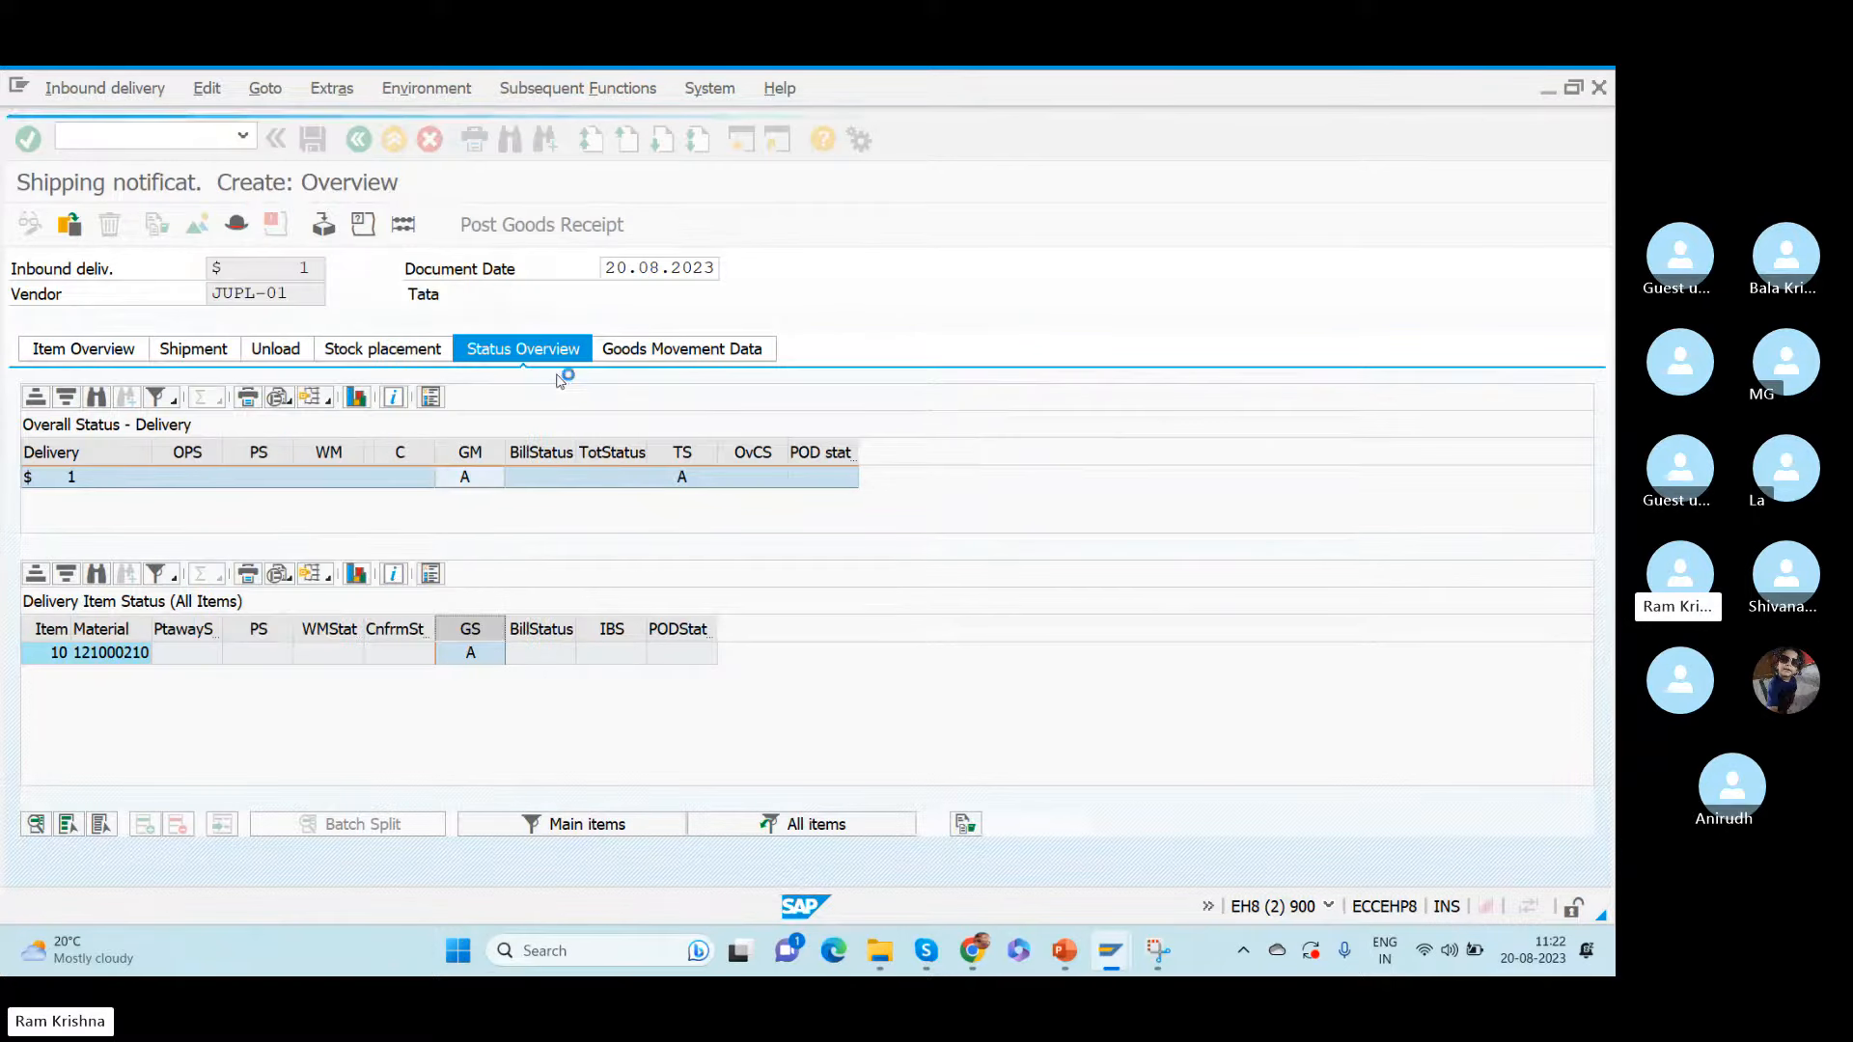
- Check the item's plant, storage location, delivery quantity and movement type in the goods movement data, and open the header details
{"action": "left_click", "coordinate": [687, 349]}
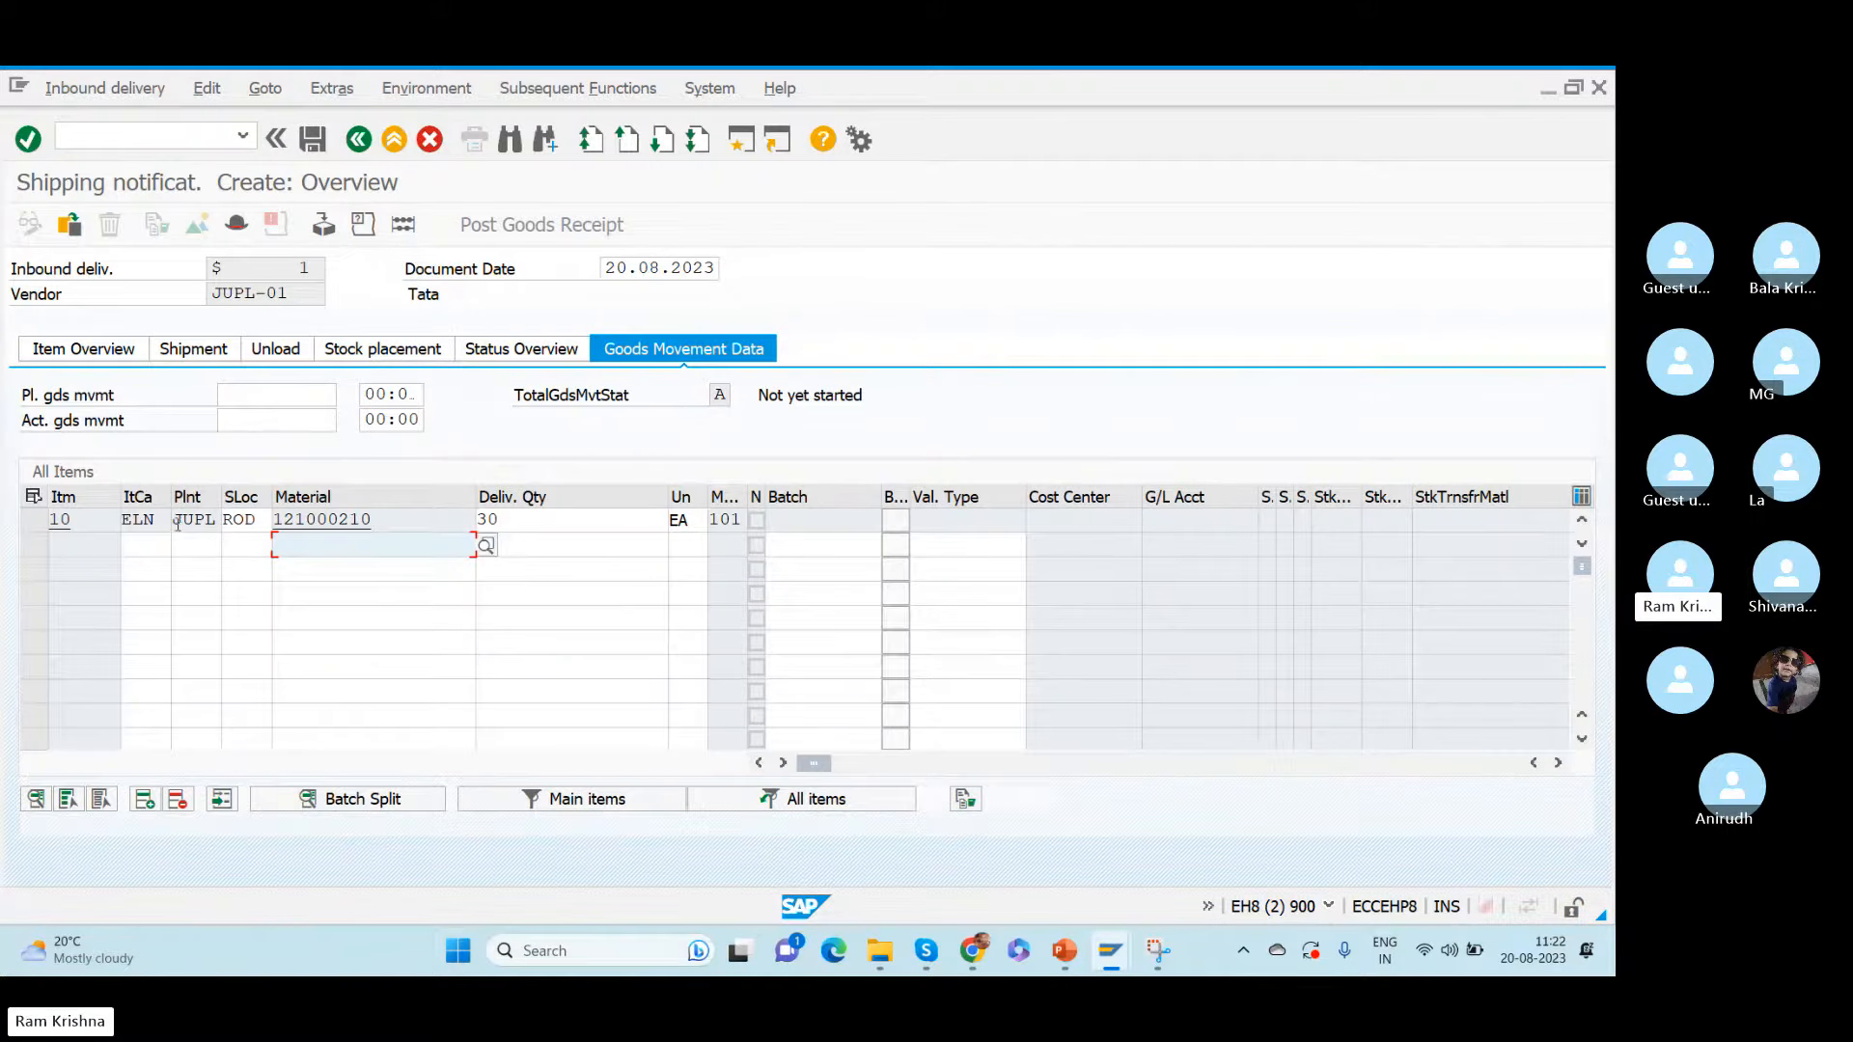
{"action": "mouse_move", "coordinate": [174, 519]}
{"action": "left_mouse_down"}
{"action": "mouse_move", "coordinate": [252, 525]}
{"action": "mouse_move", "coordinate": [186, 519]}
{"action": "left_mouse_up"}
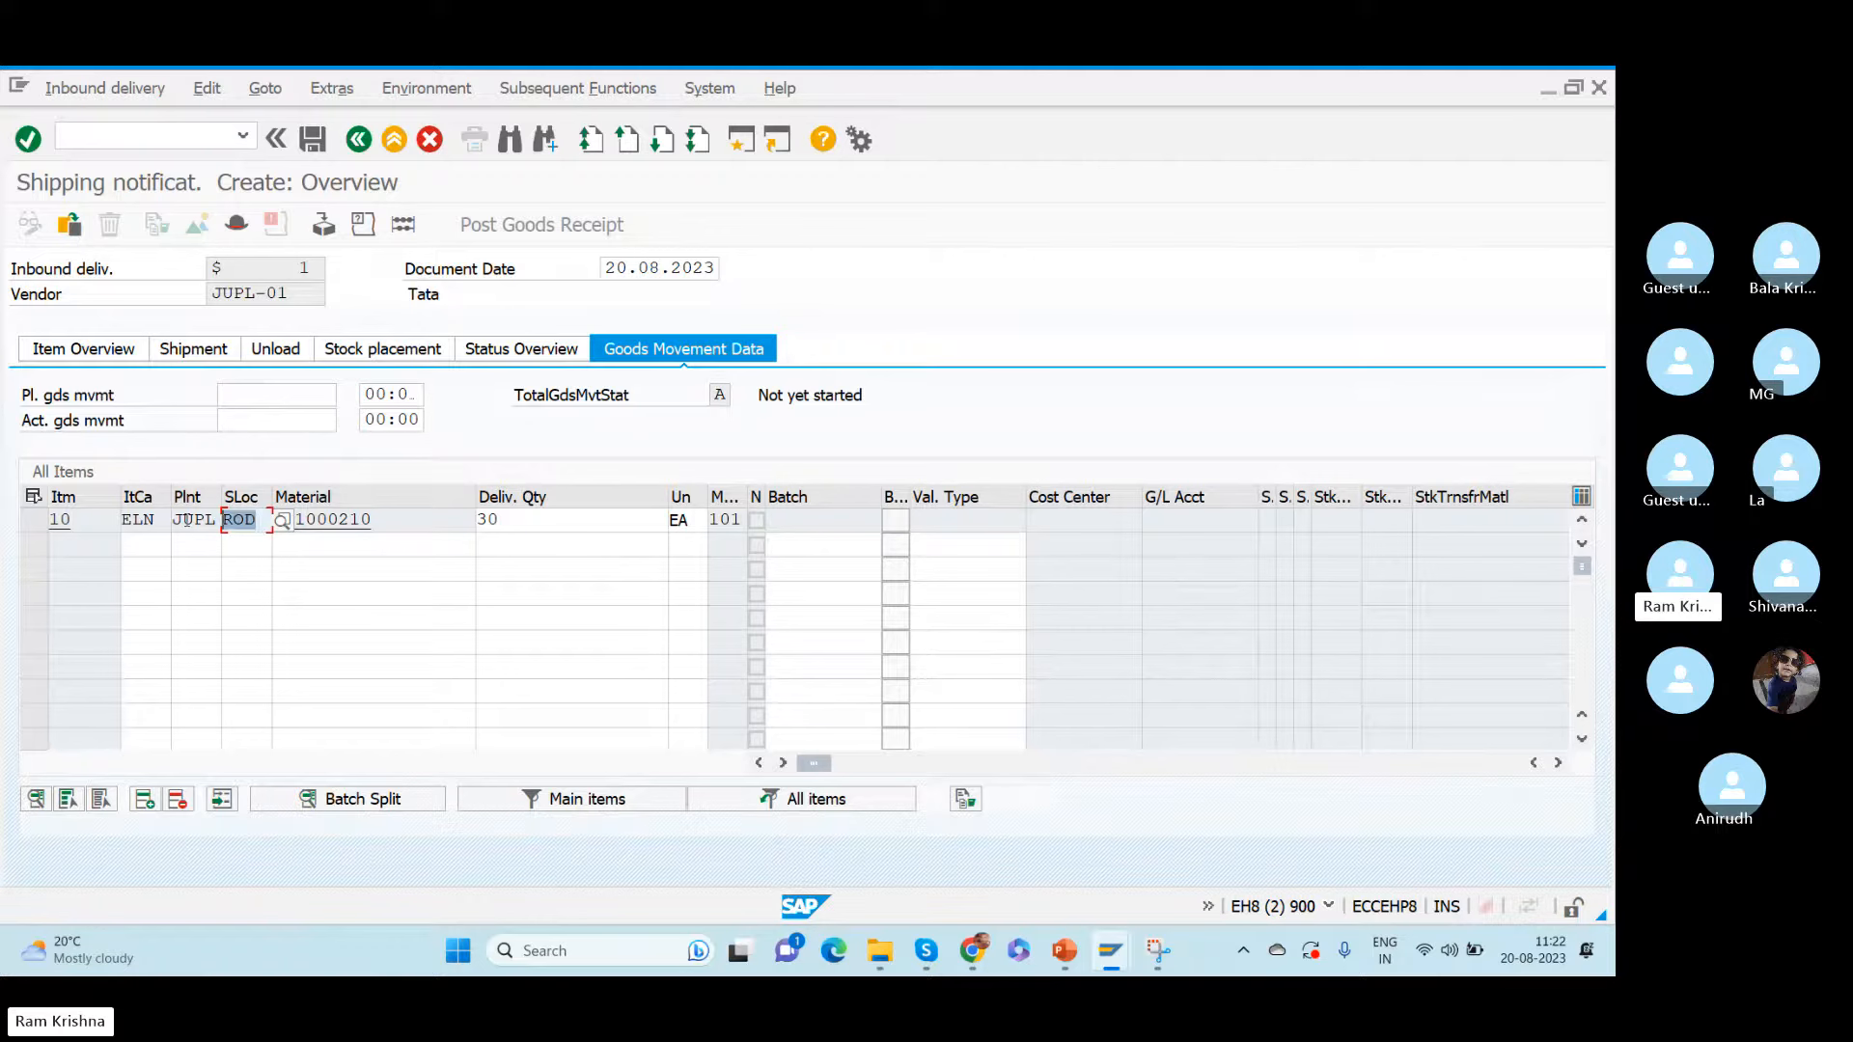
{"action": "double_click", "coordinate": [516, 520]}
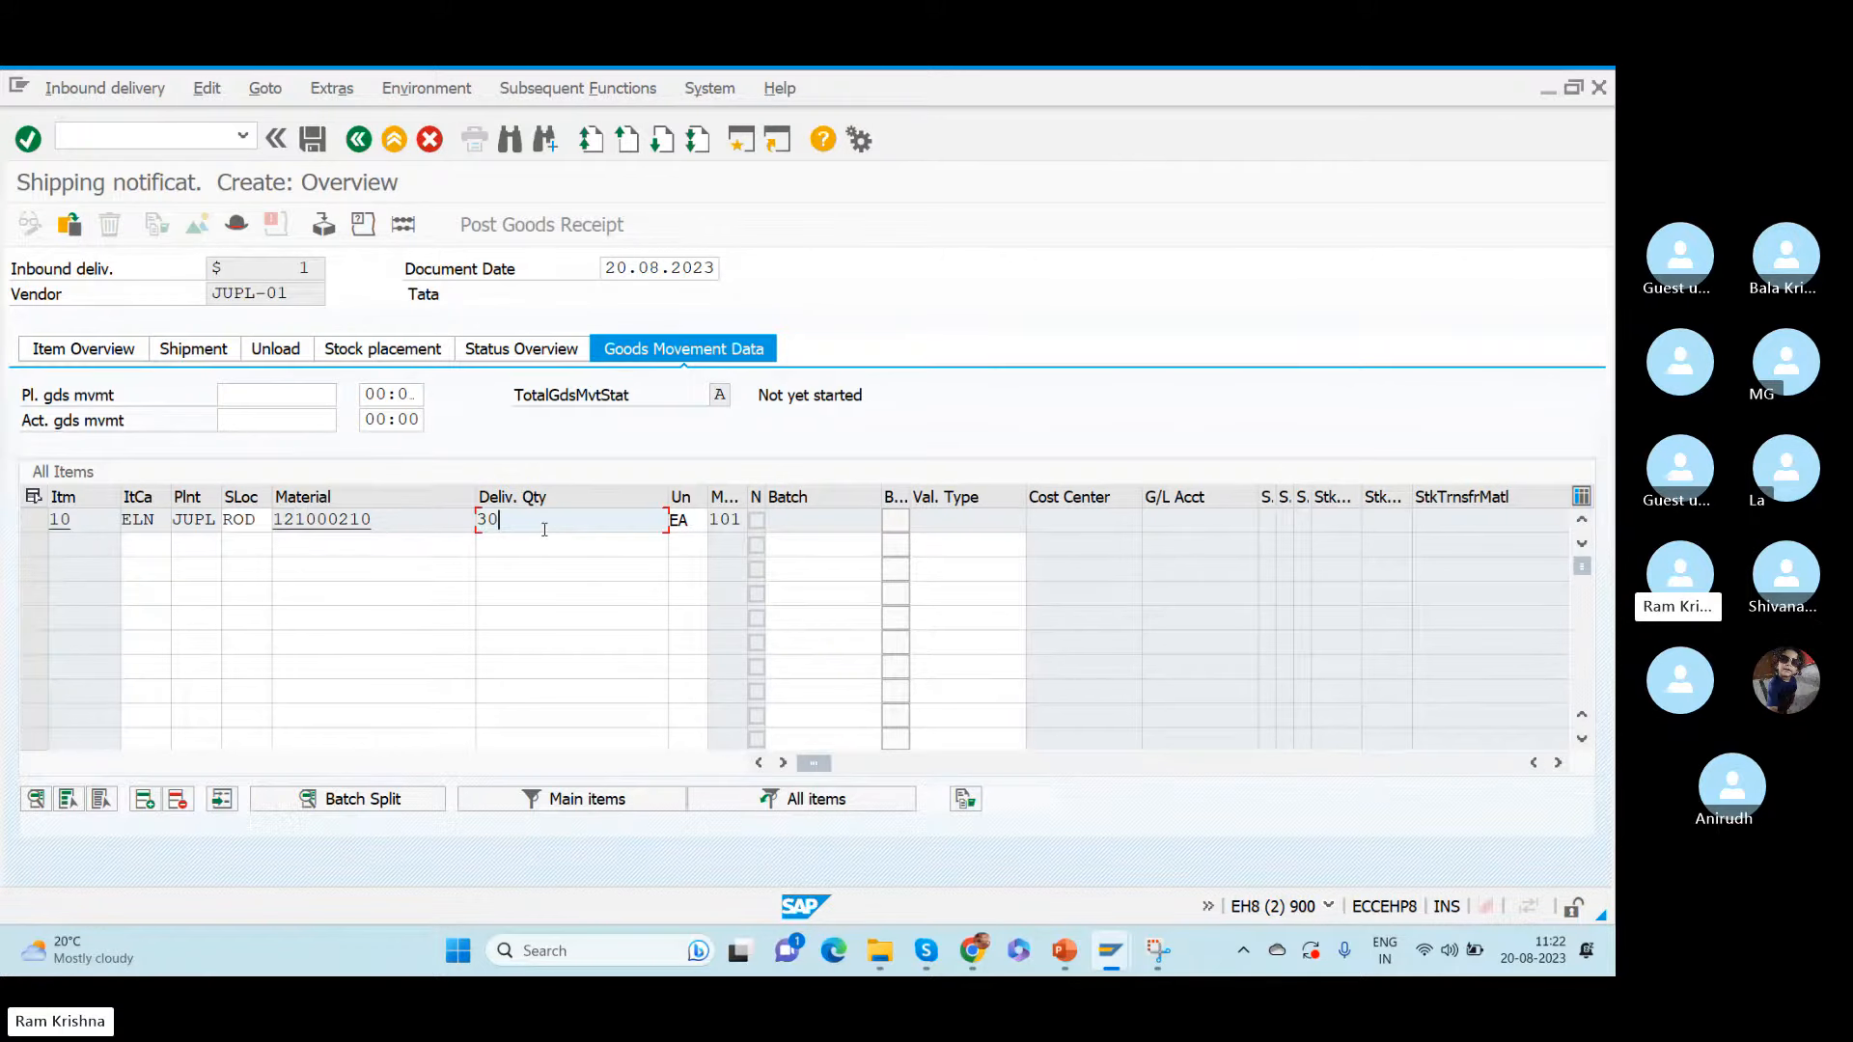
{"action": "left_click", "coordinate": [737, 519]}
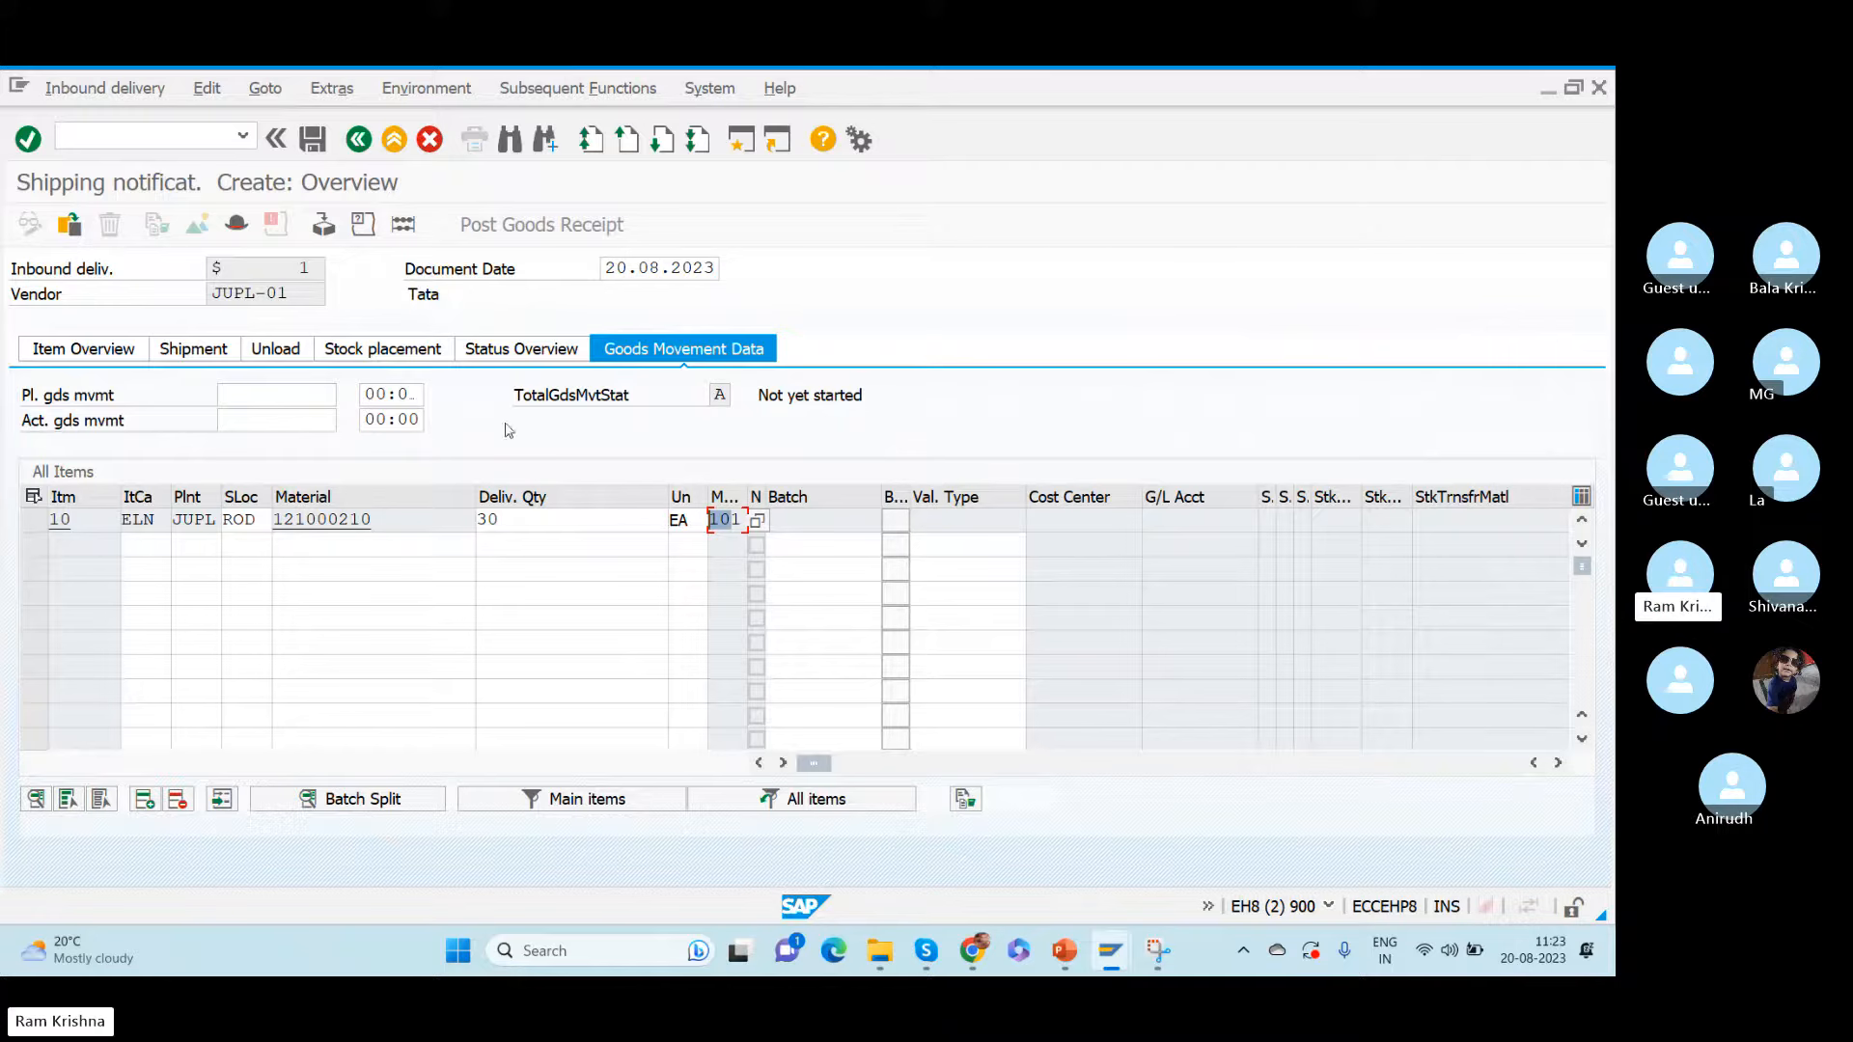
{"action": "left_click", "coordinate": [236, 225]}
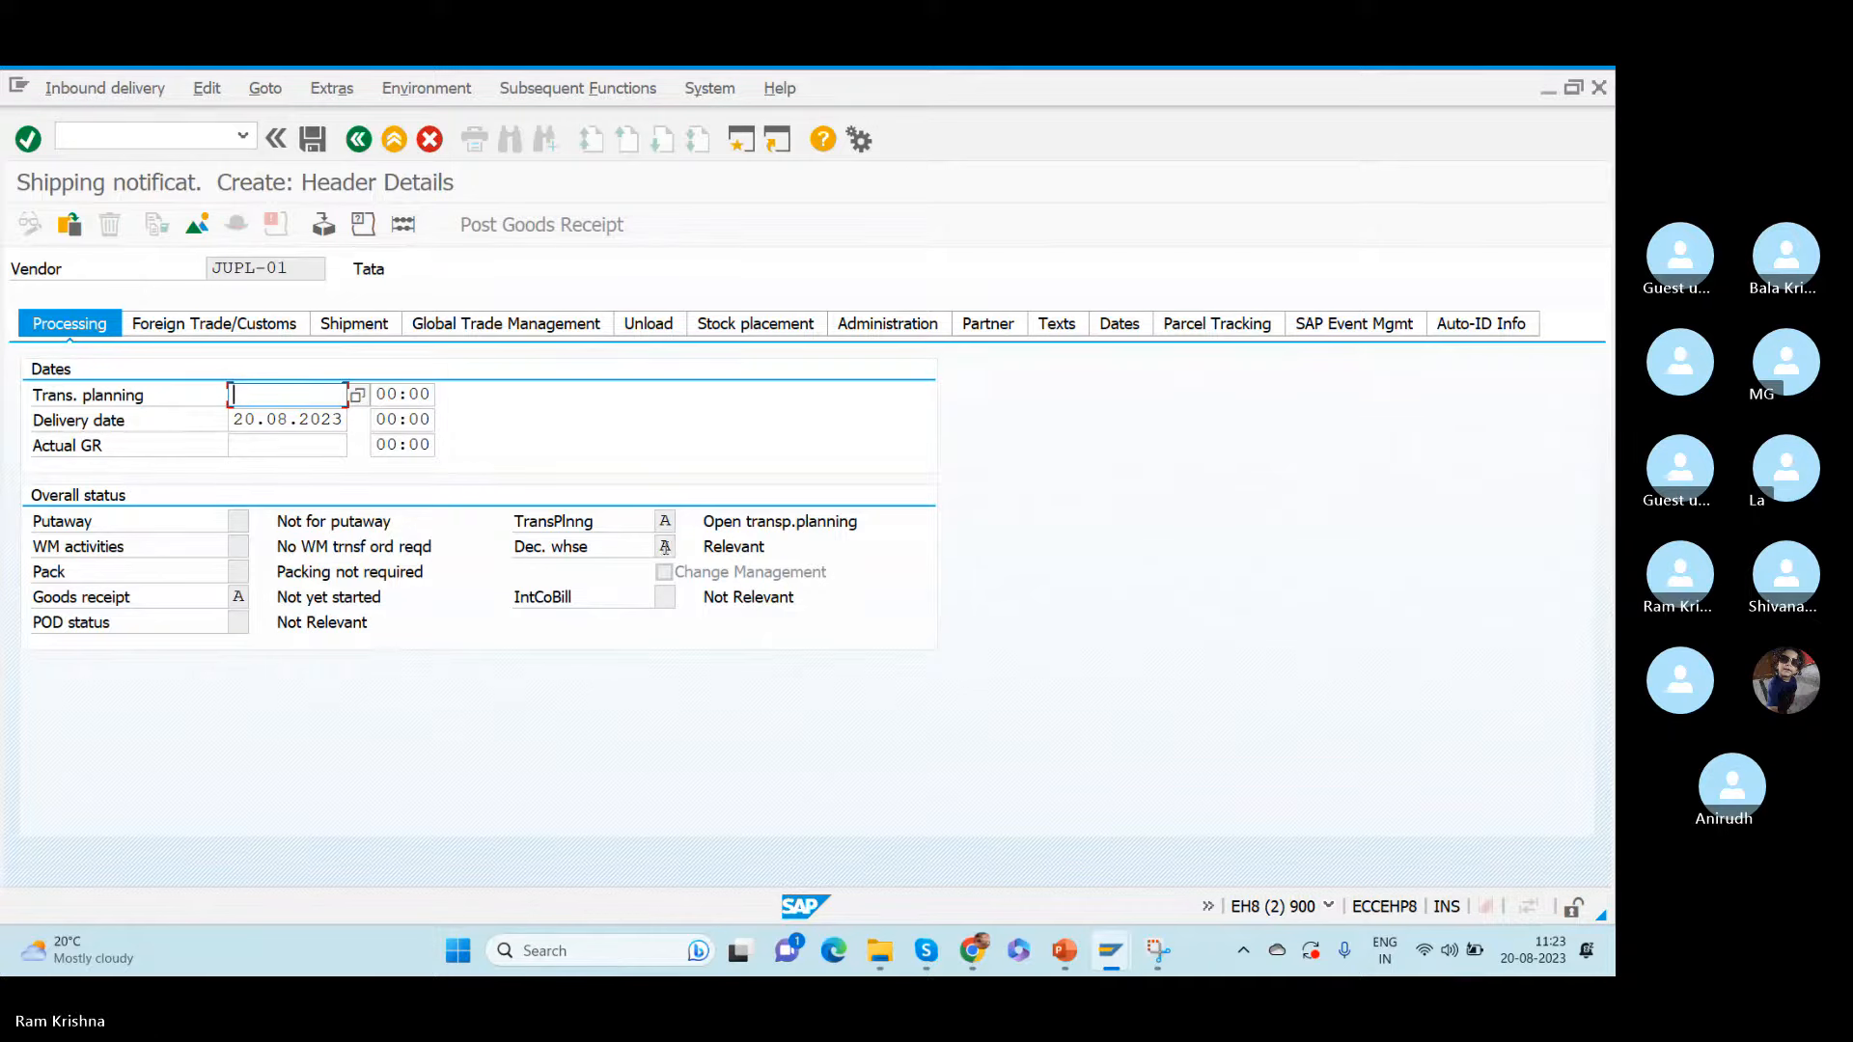
- Open the possible values of the decentralized warehouse status and enlarge the list so the short descriptions can be read in full
{"action": "left_click", "coordinate": [665, 547]}
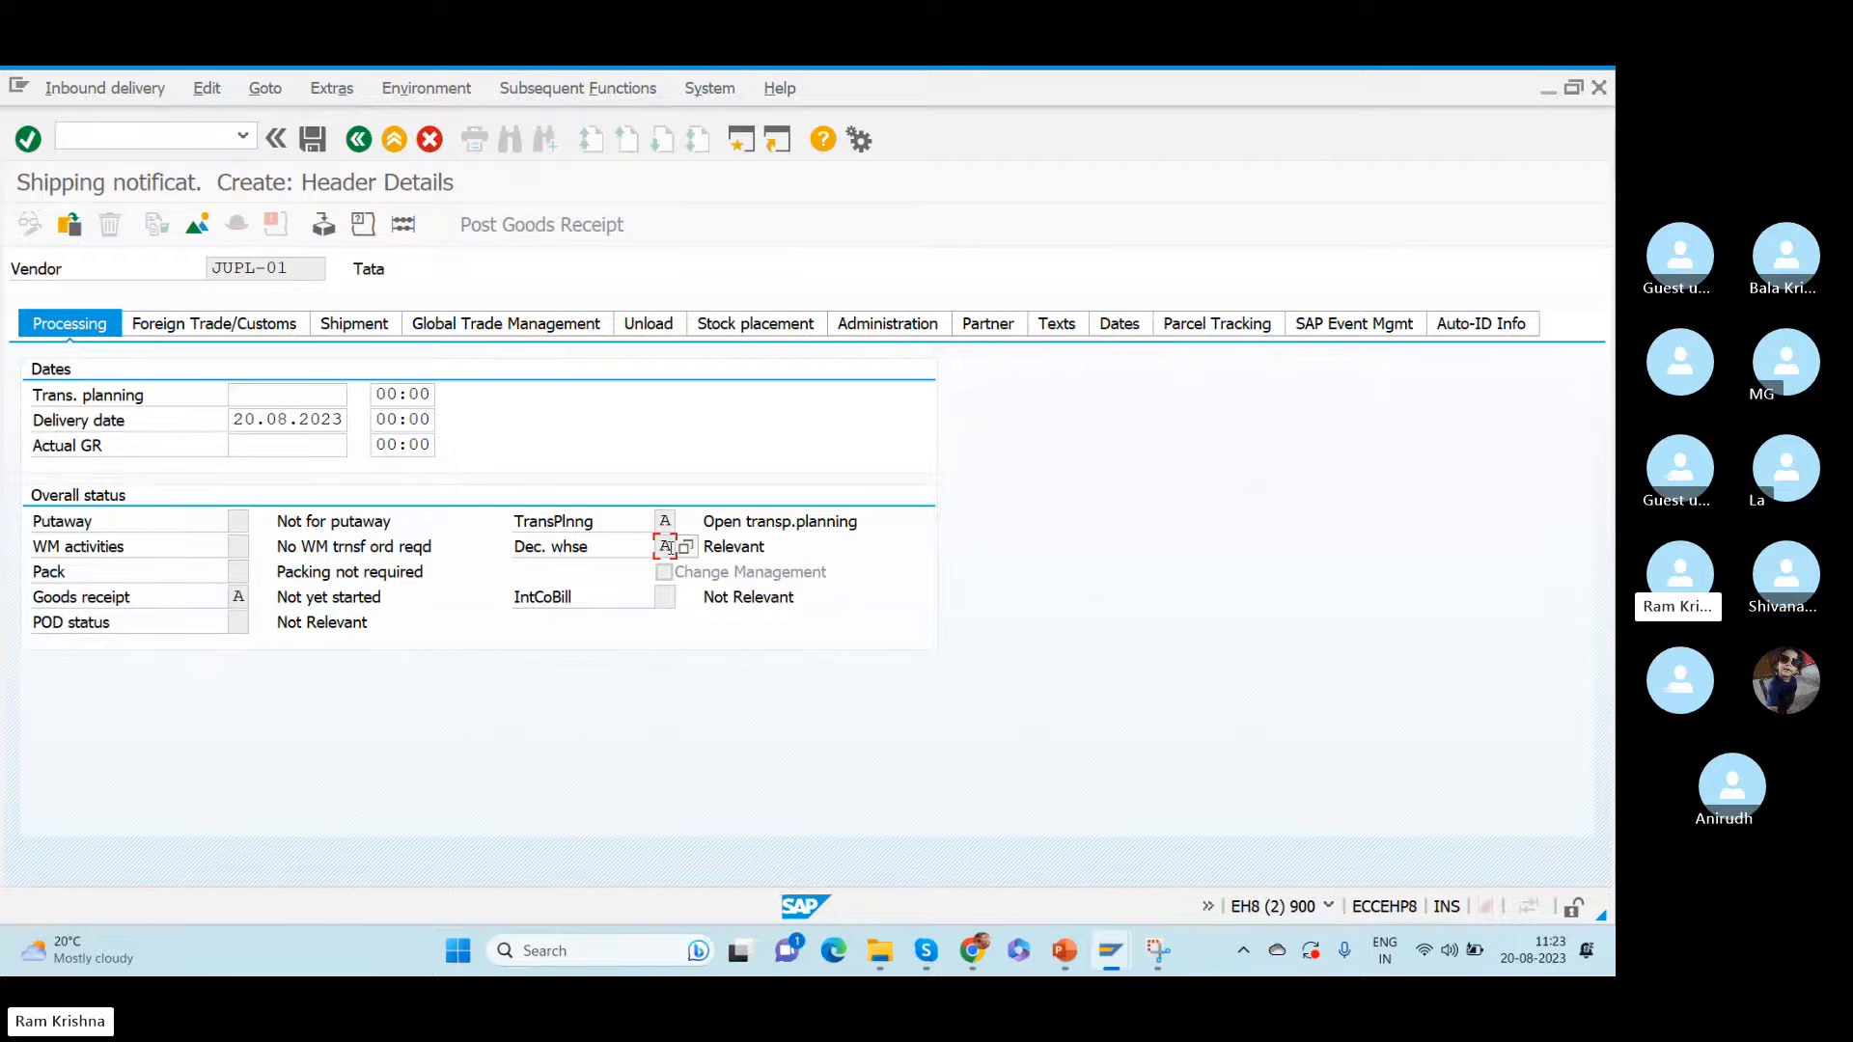
{"action": "left_click", "coordinate": [685, 546]}
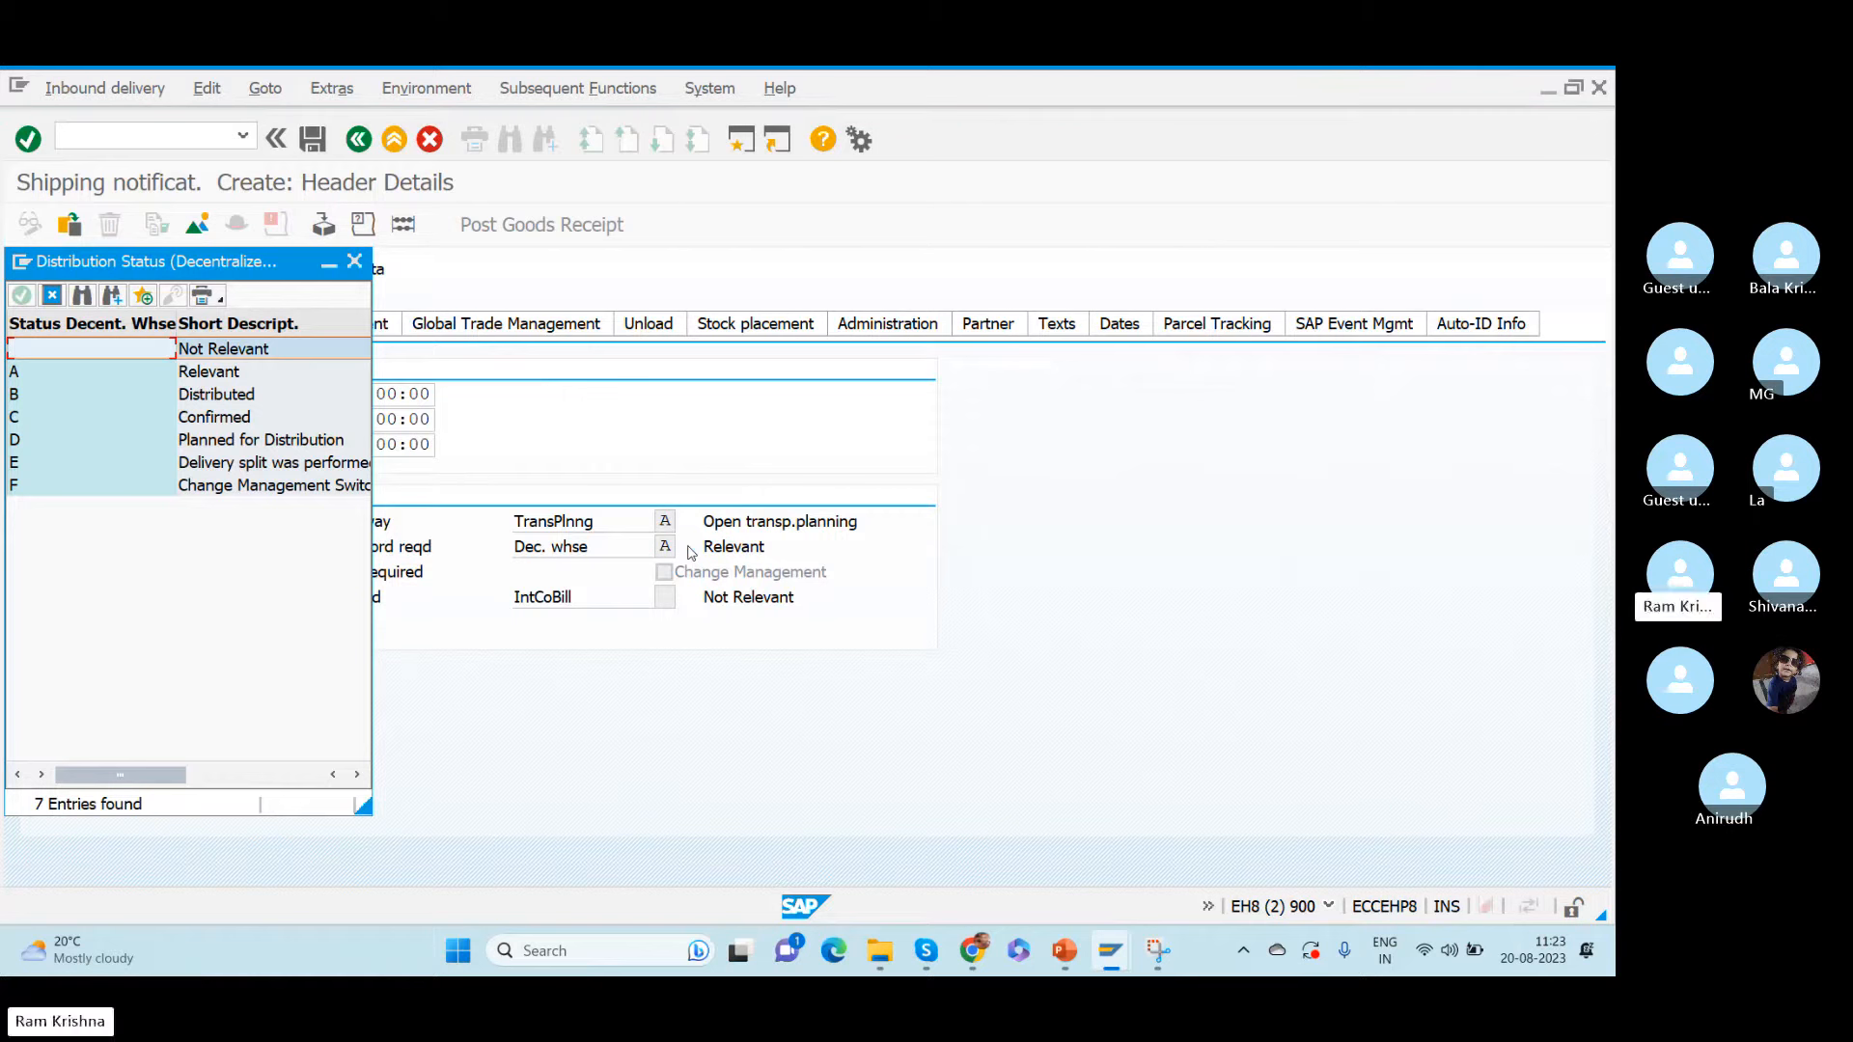
{"action": "left_click", "coordinate": [224, 373]}
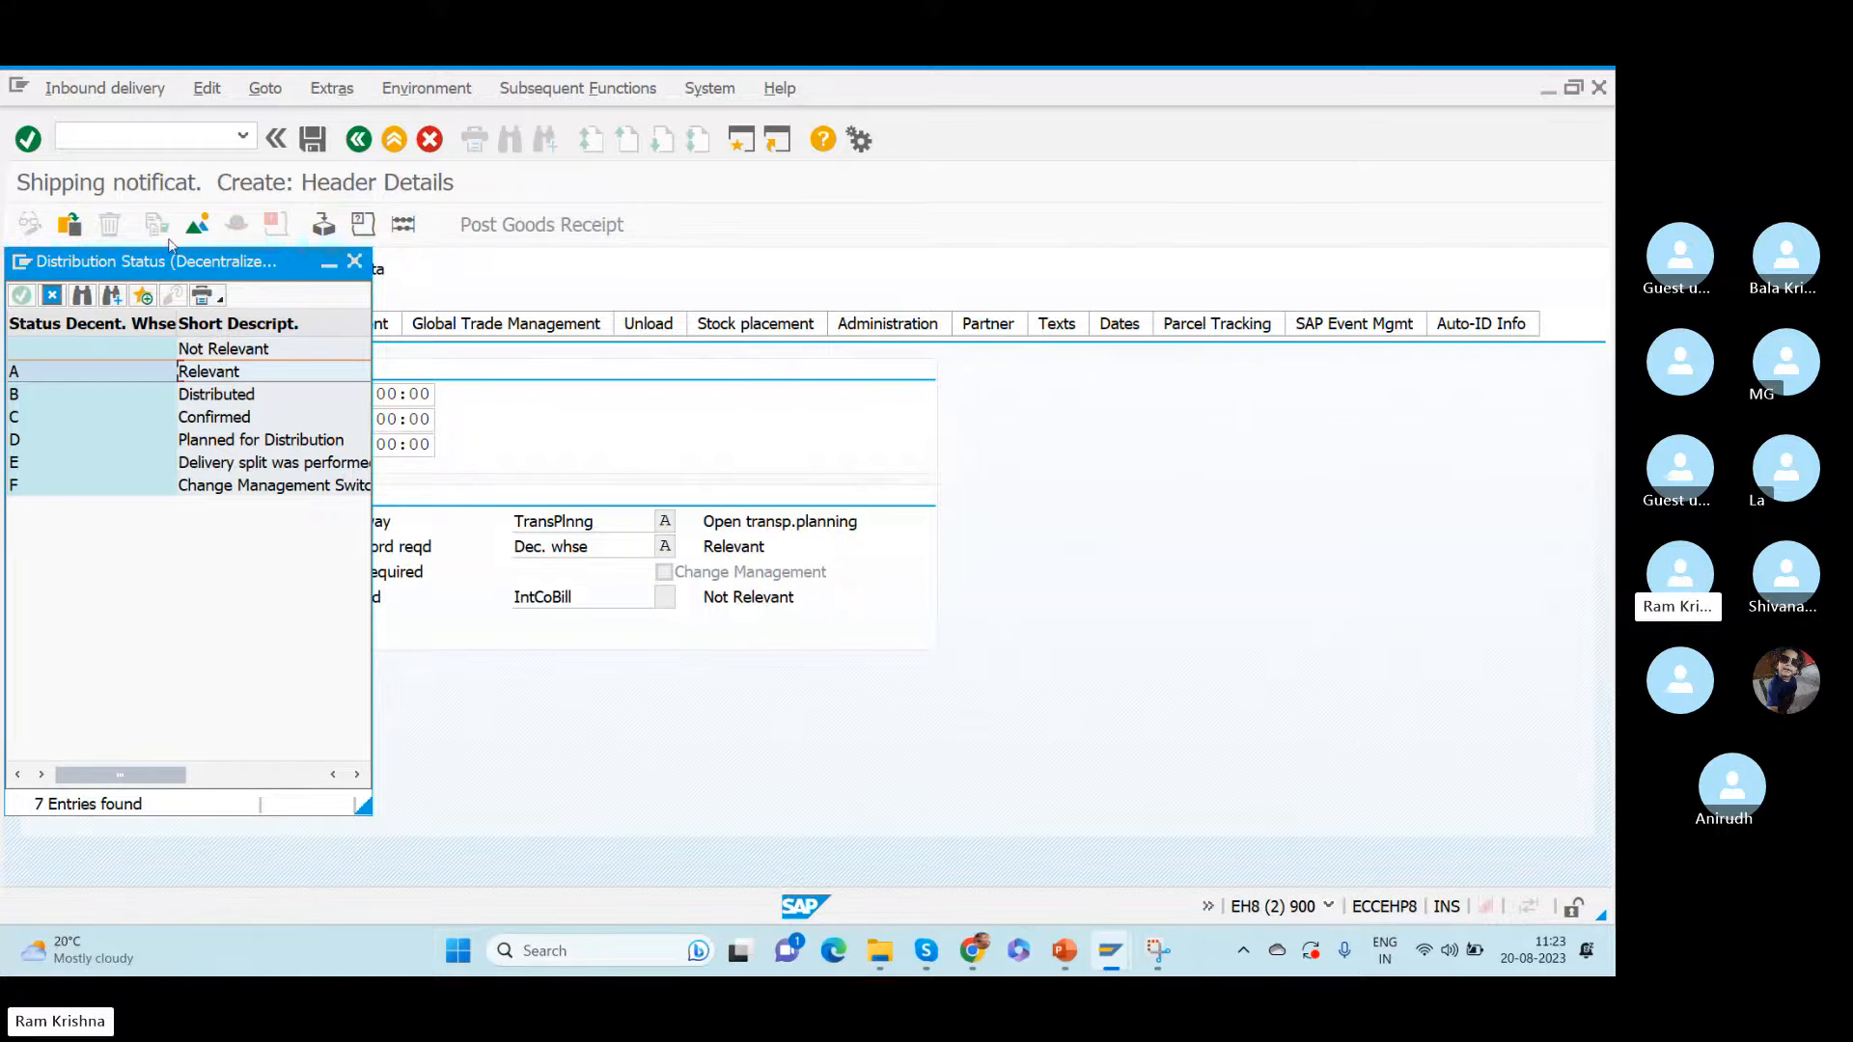
{"action": "left_click_drag", "start_coordinate": [157, 270], "coordinate": [1025, 310]}
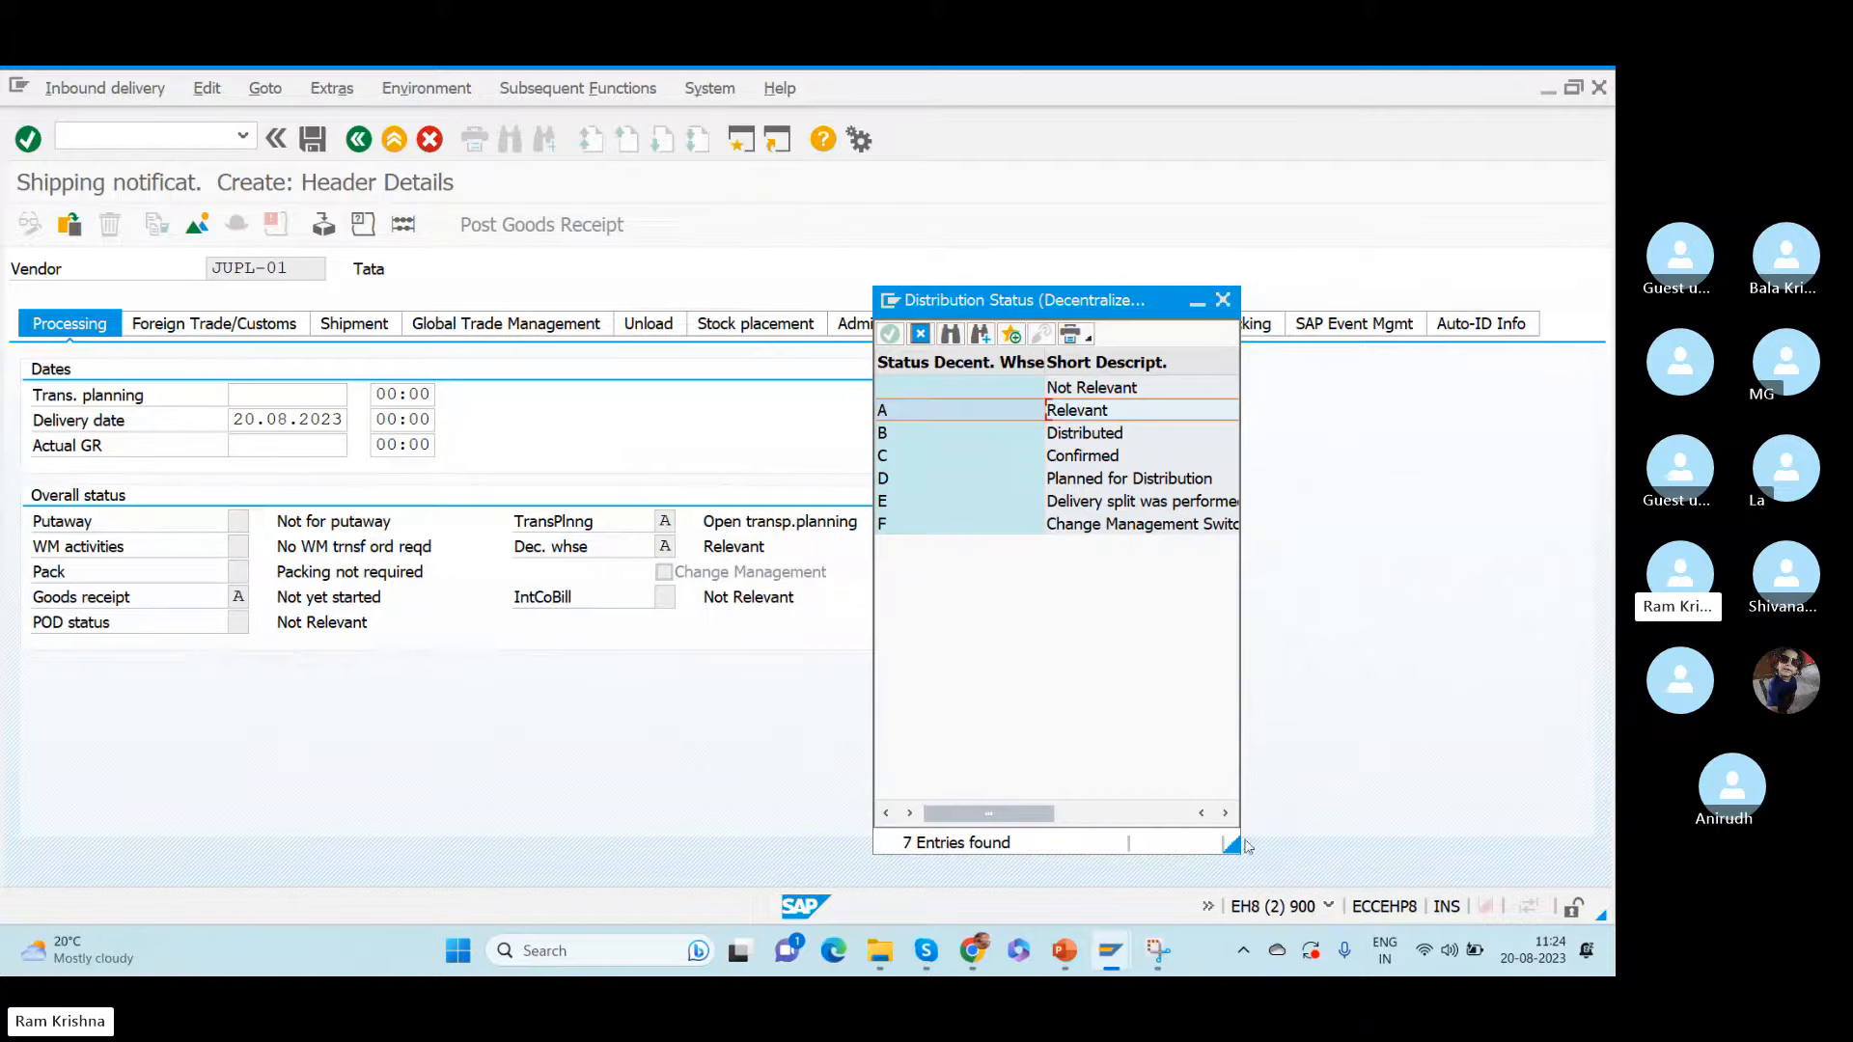
{"action": "left_click_drag", "start_coordinate": [1232, 846], "coordinate": [1599, 739]}
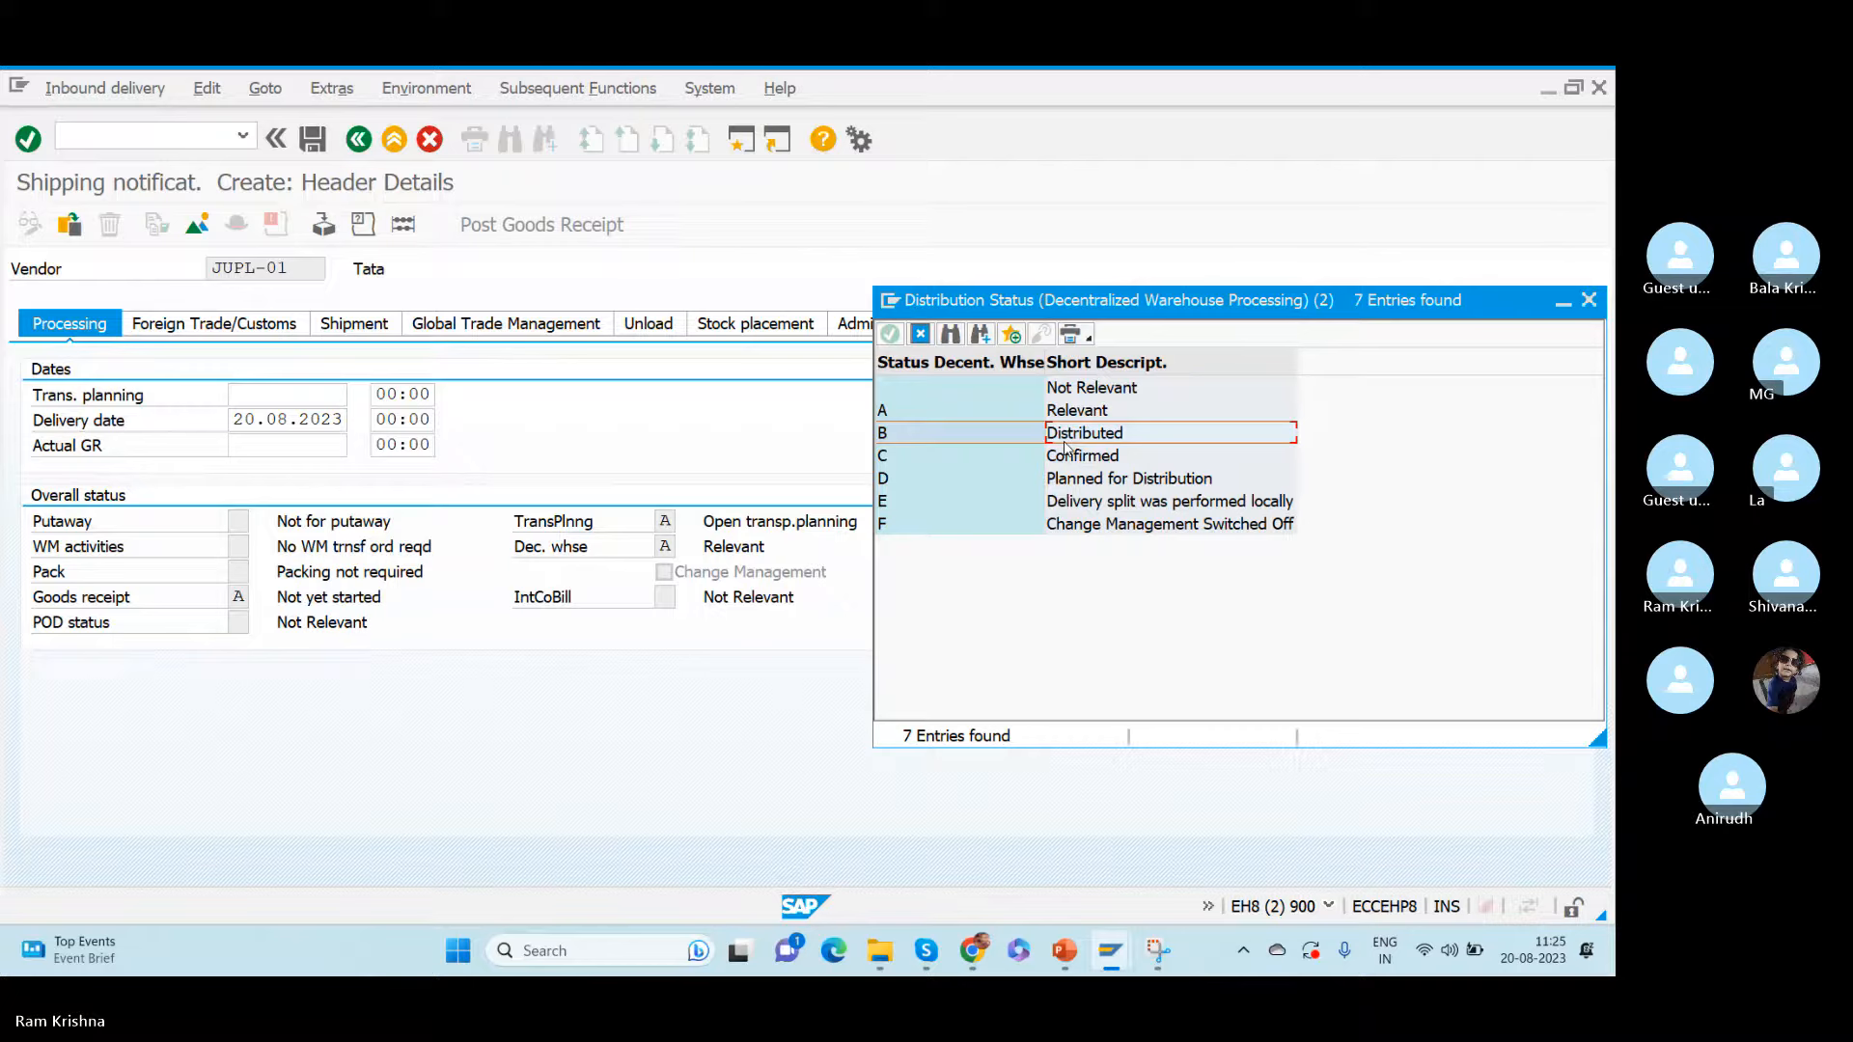
- Examine the Distributed, Confirmed and Planned for Distribution values in the decentralized warehouse distribution status list
{"action": "left_click_drag", "start_coordinate": [1077, 302], "coordinate": [996, 373]}
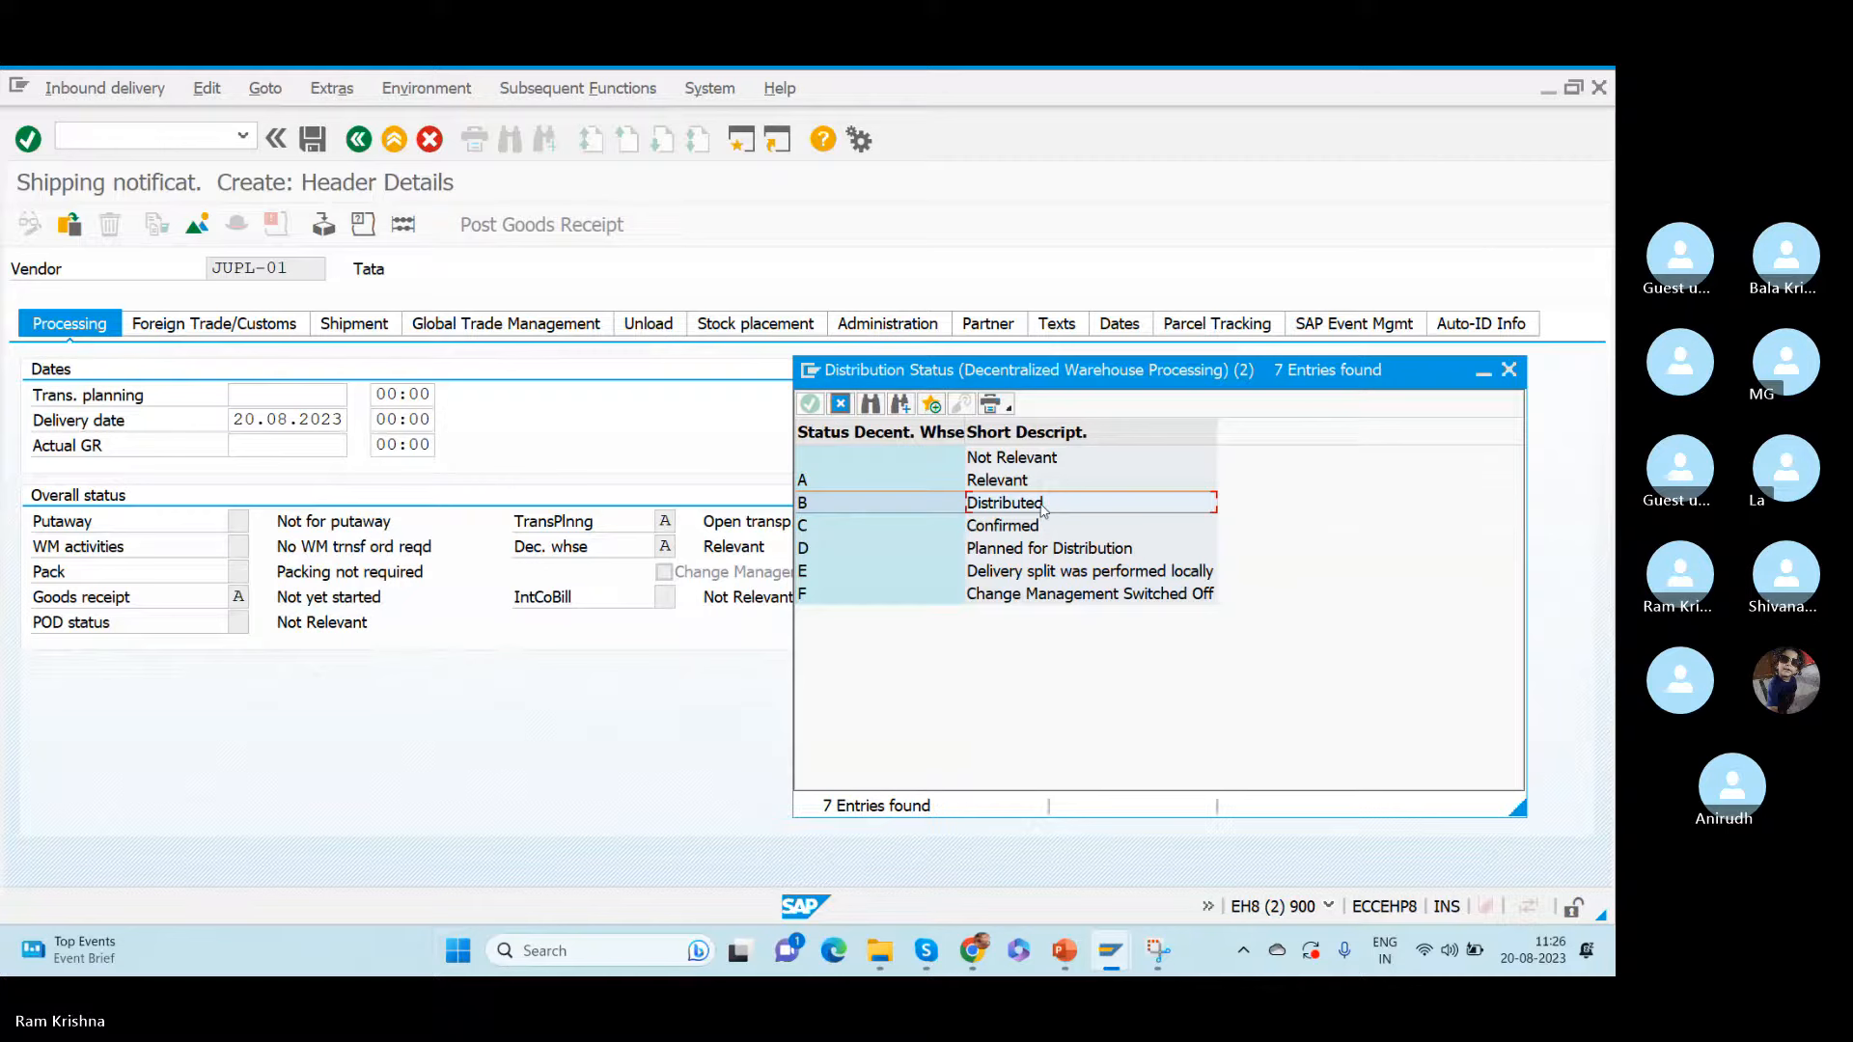
{"action": "left_click", "coordinate": [999, 531]}
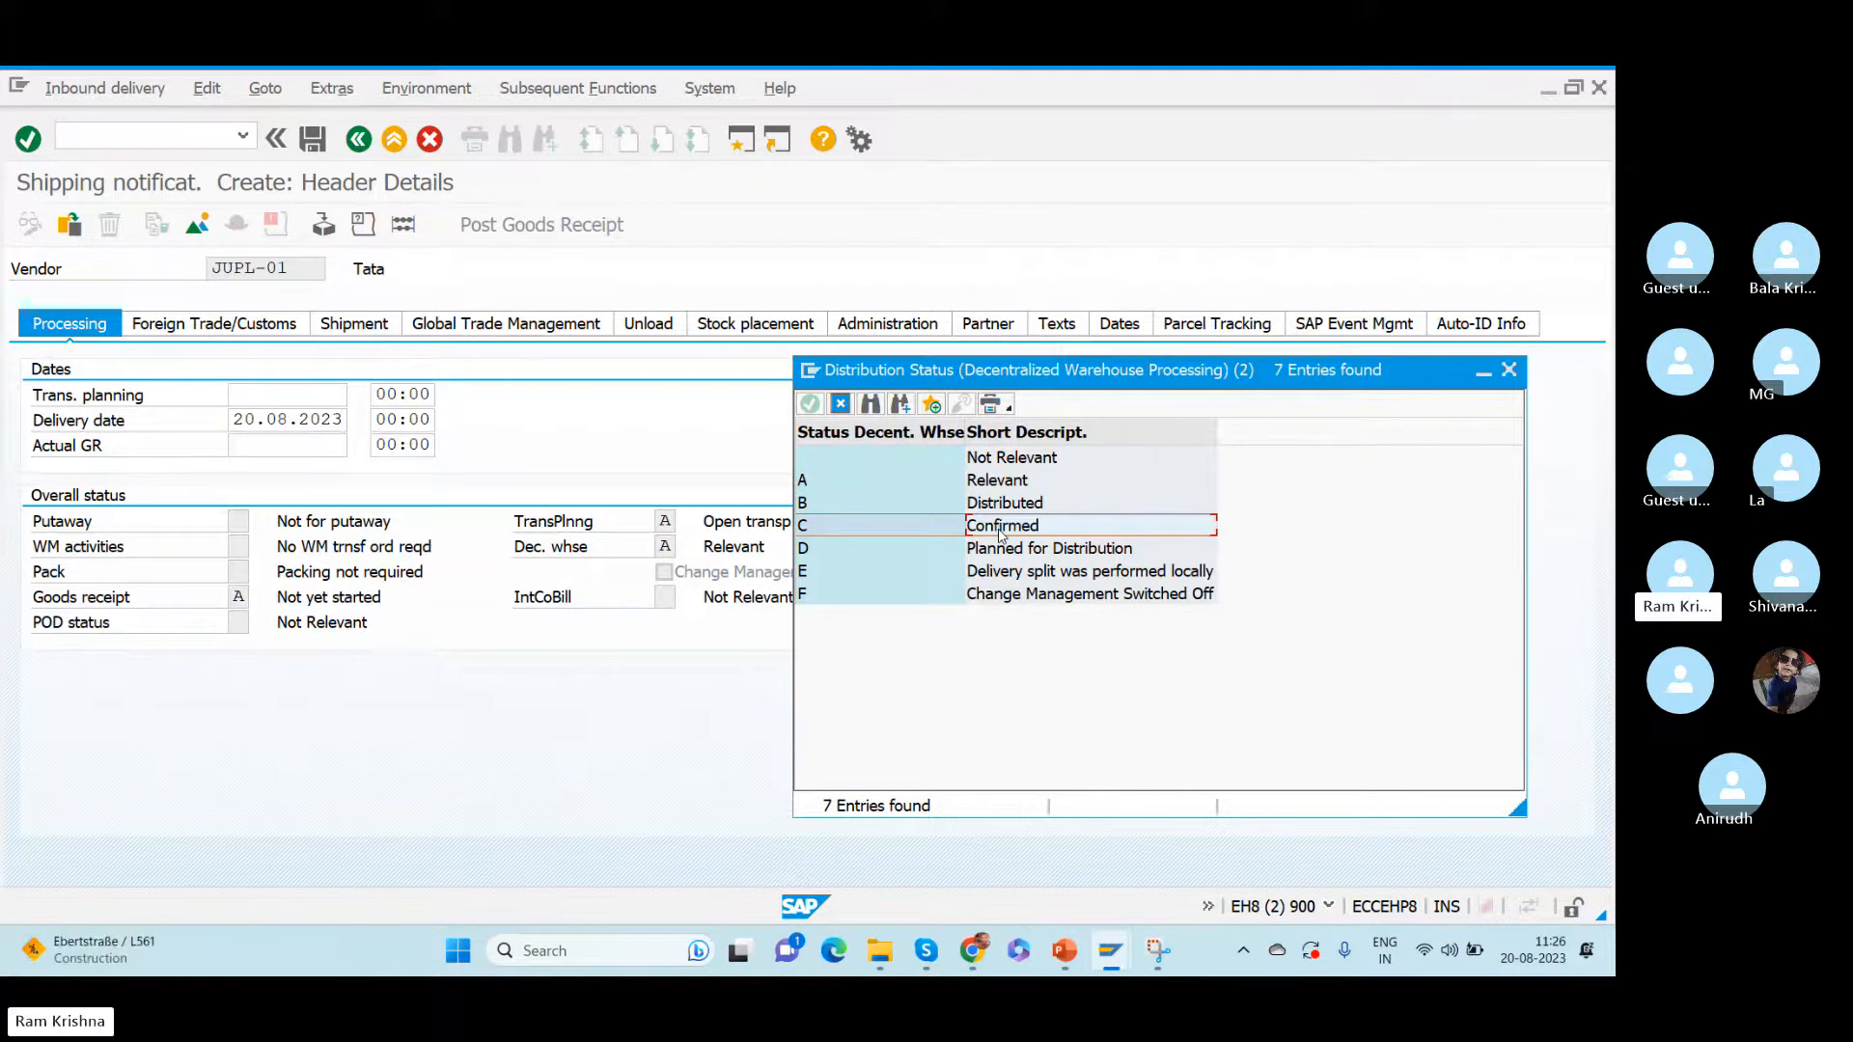
{"action": "left_click", "coordinate": [1015, 555]}
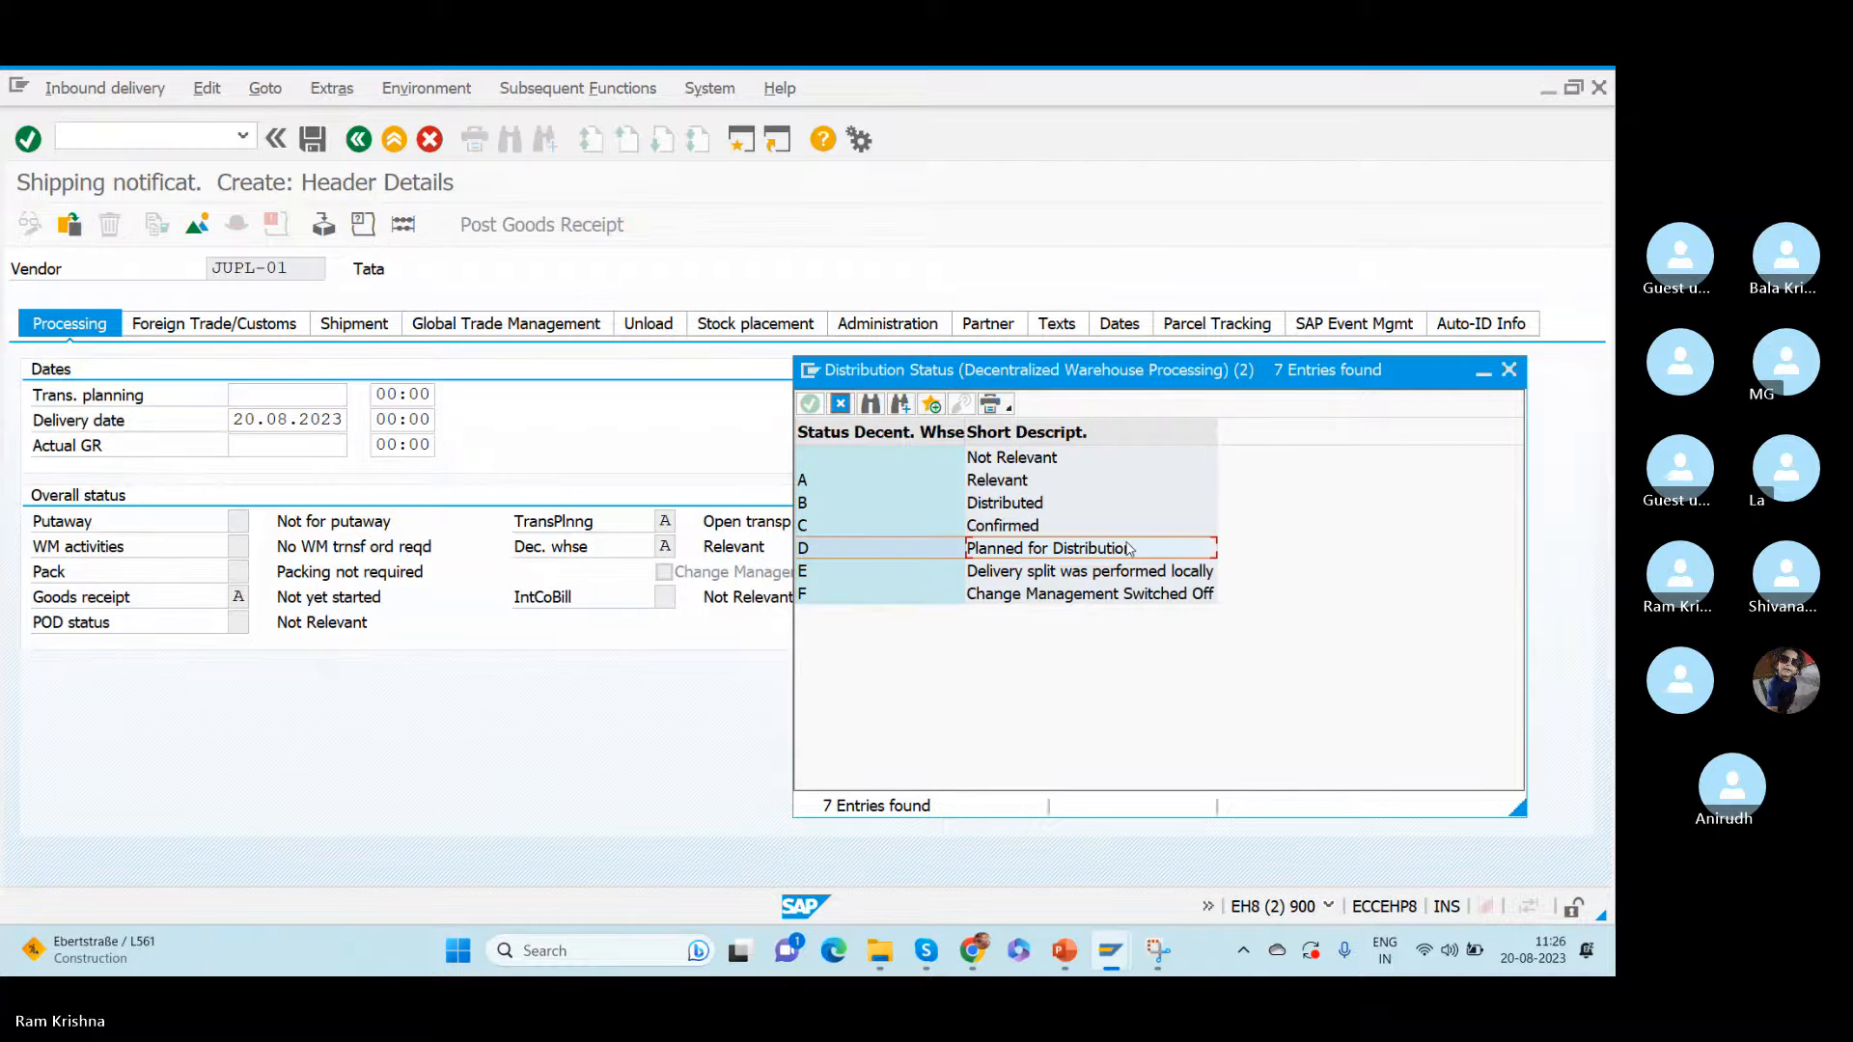
{"action": "left_click", "coordinate": [1002, 503]}
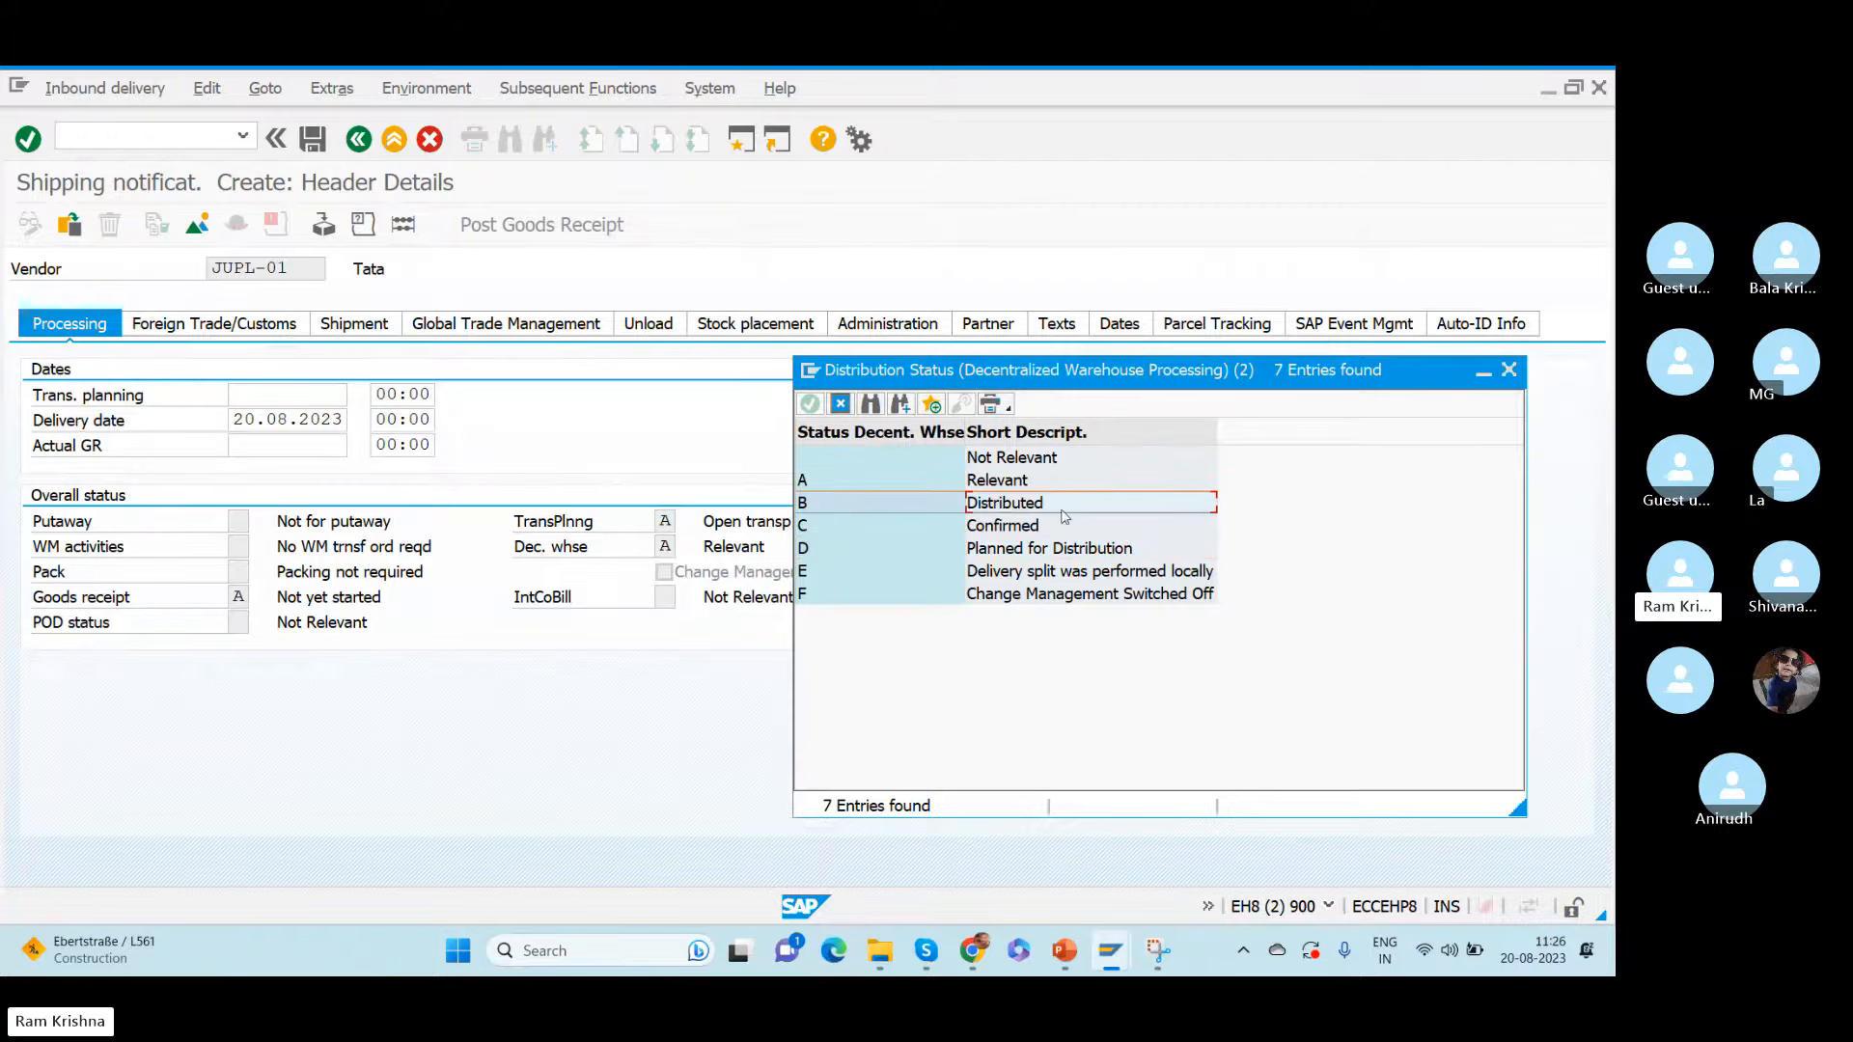
{"action": "left_click", "coordinate": [1021, 557]}
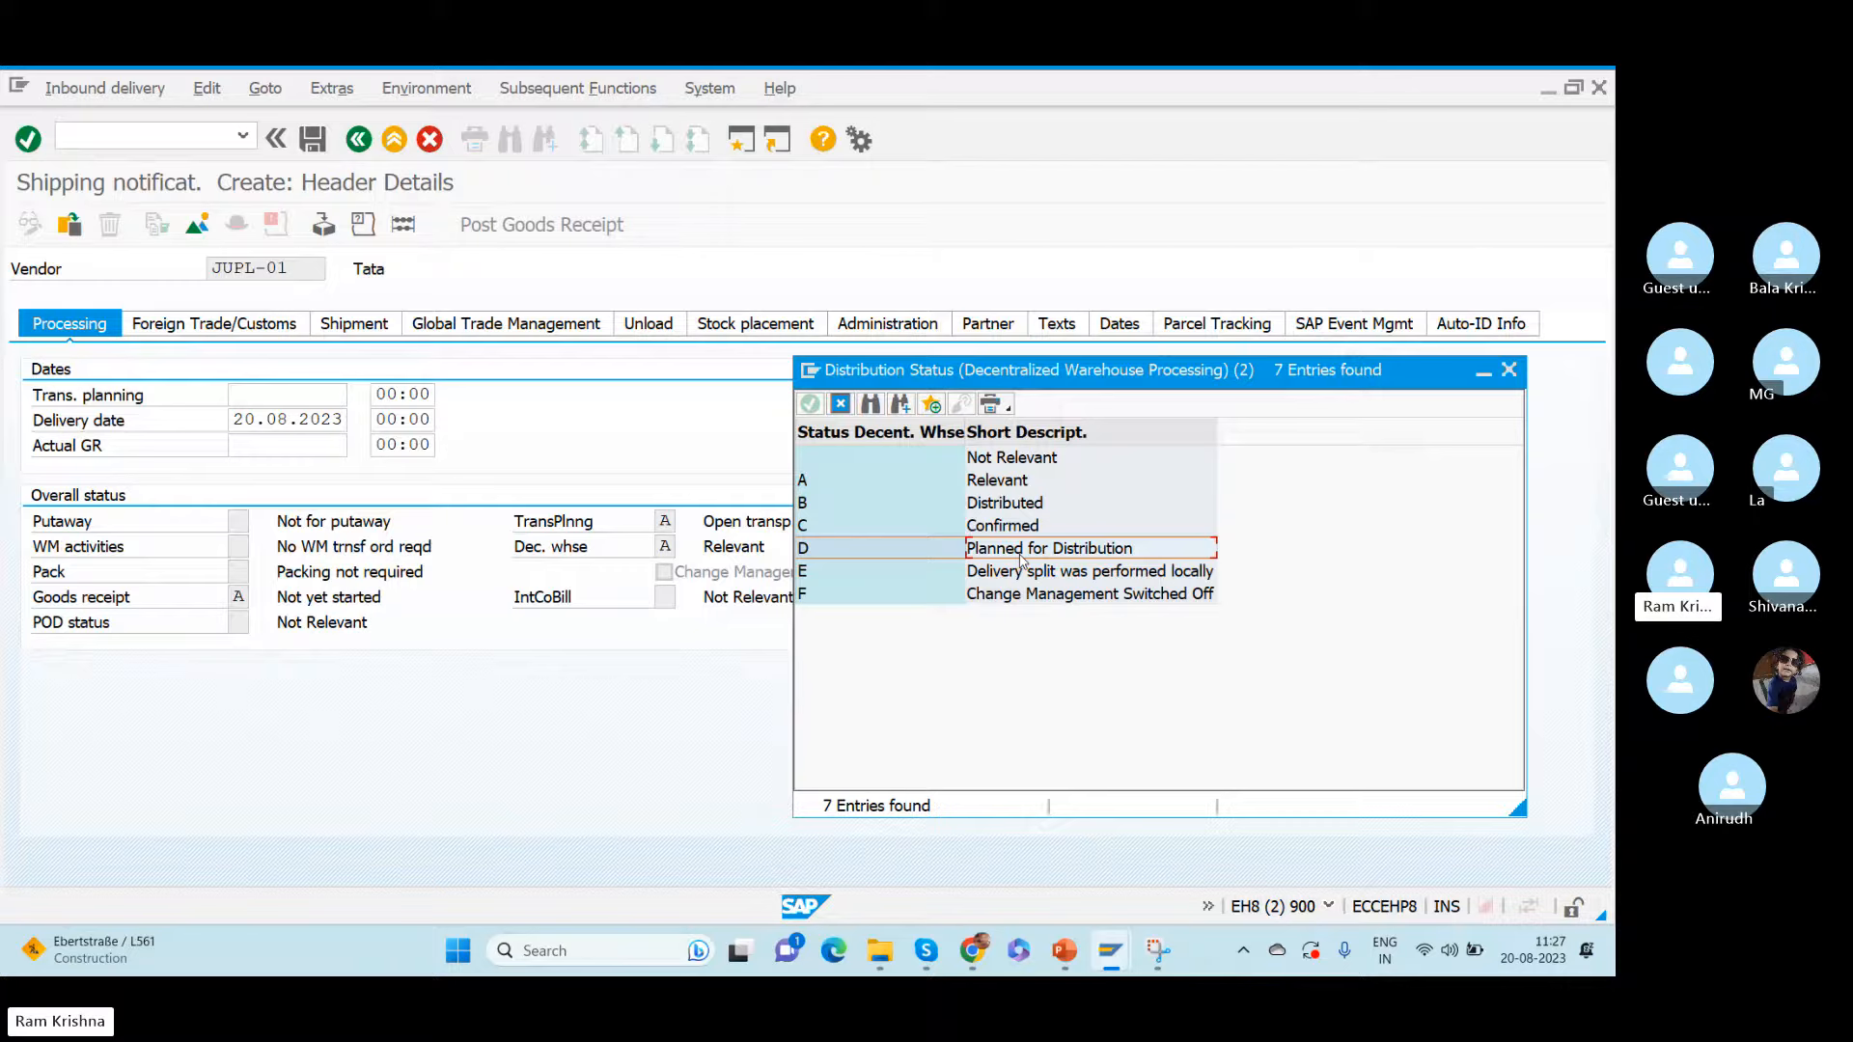
- Create a new session and display the SAP Reference IMG with transaction spro
{"action": "key", "text": "alt+Tab"}
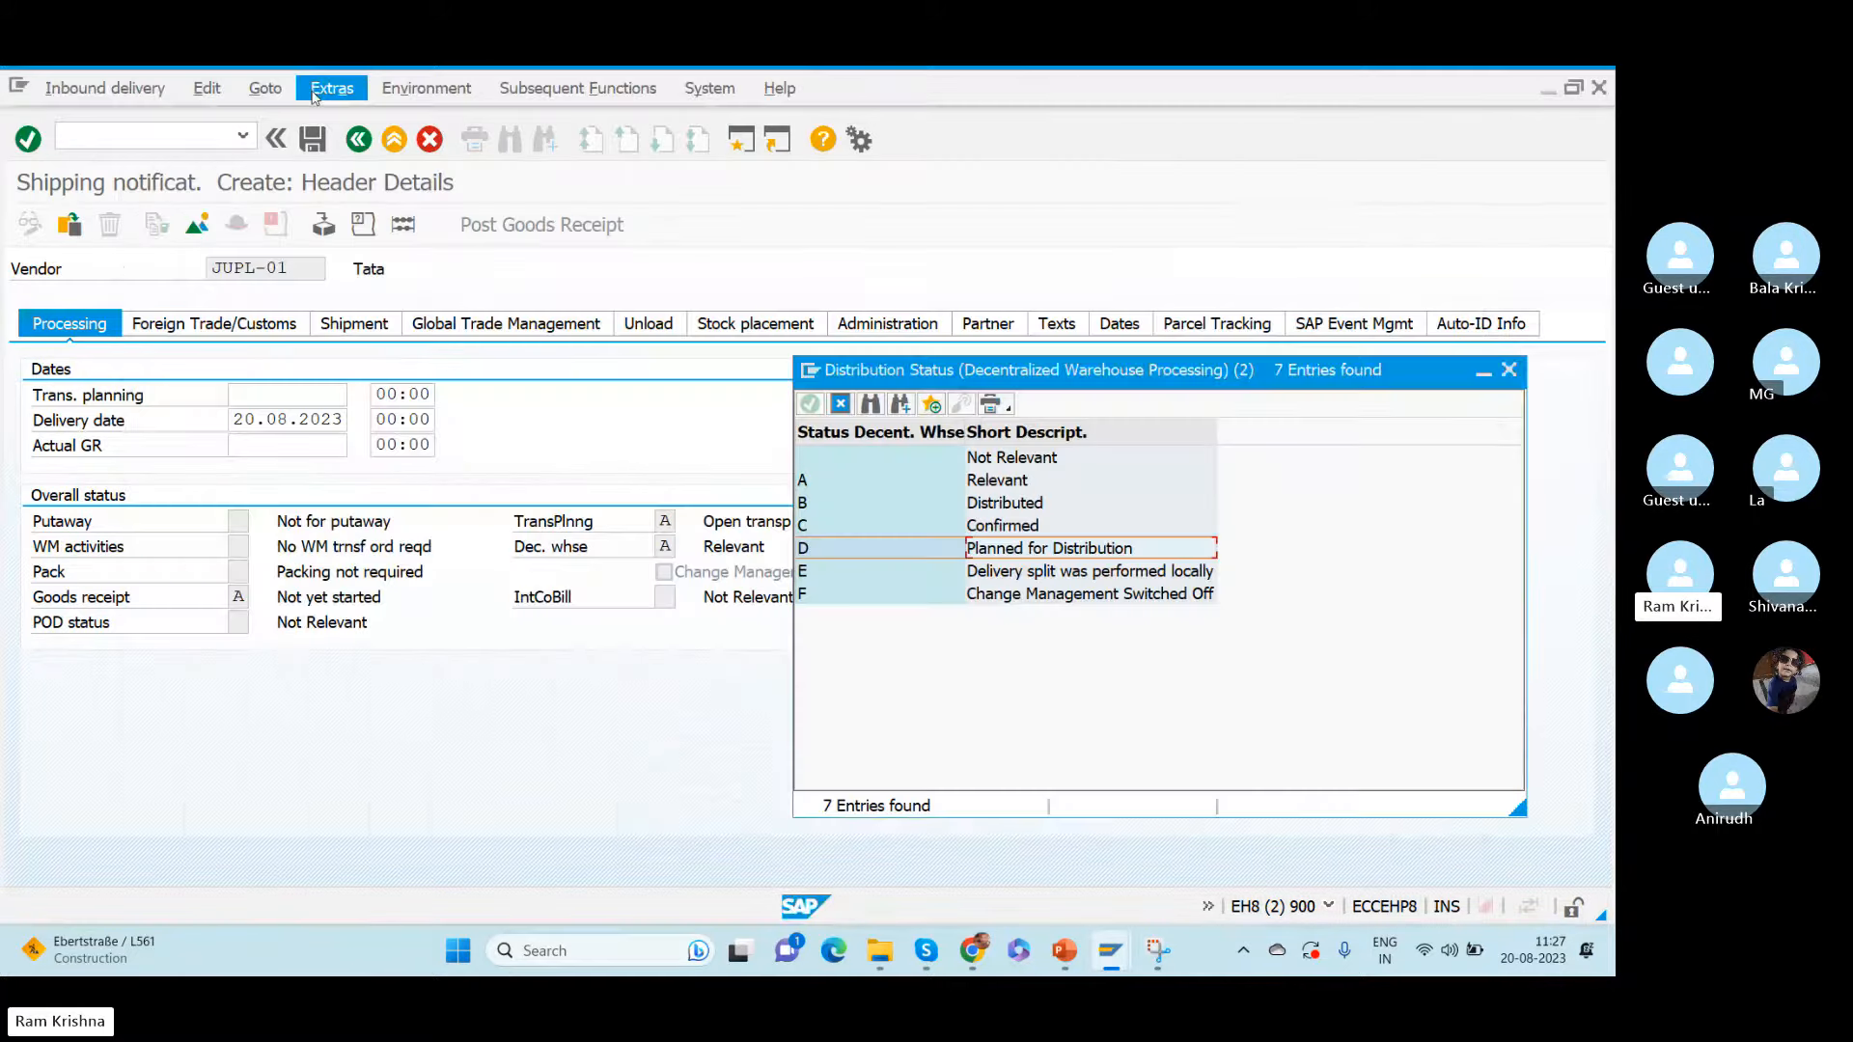
{"action": "left_click", "coordinate": [815, 378]}
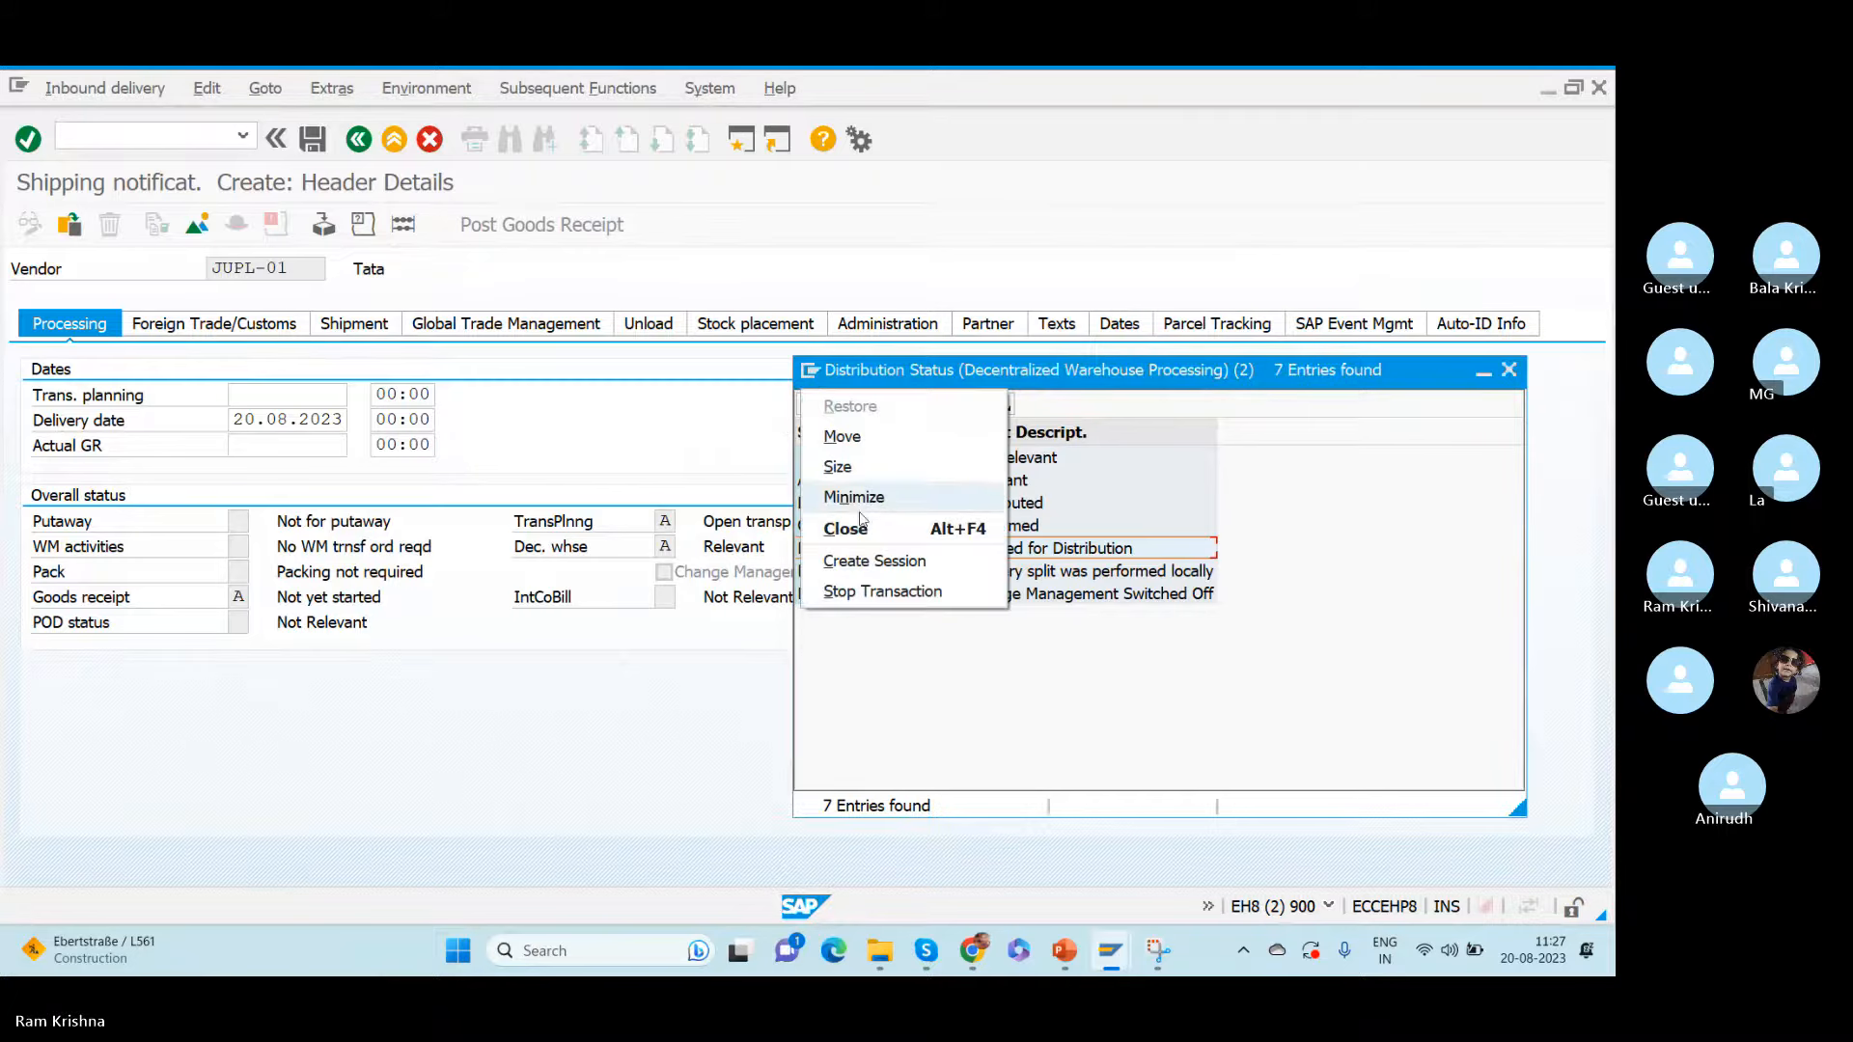
{"action": "left_click", "coordinate": [857, 561]}
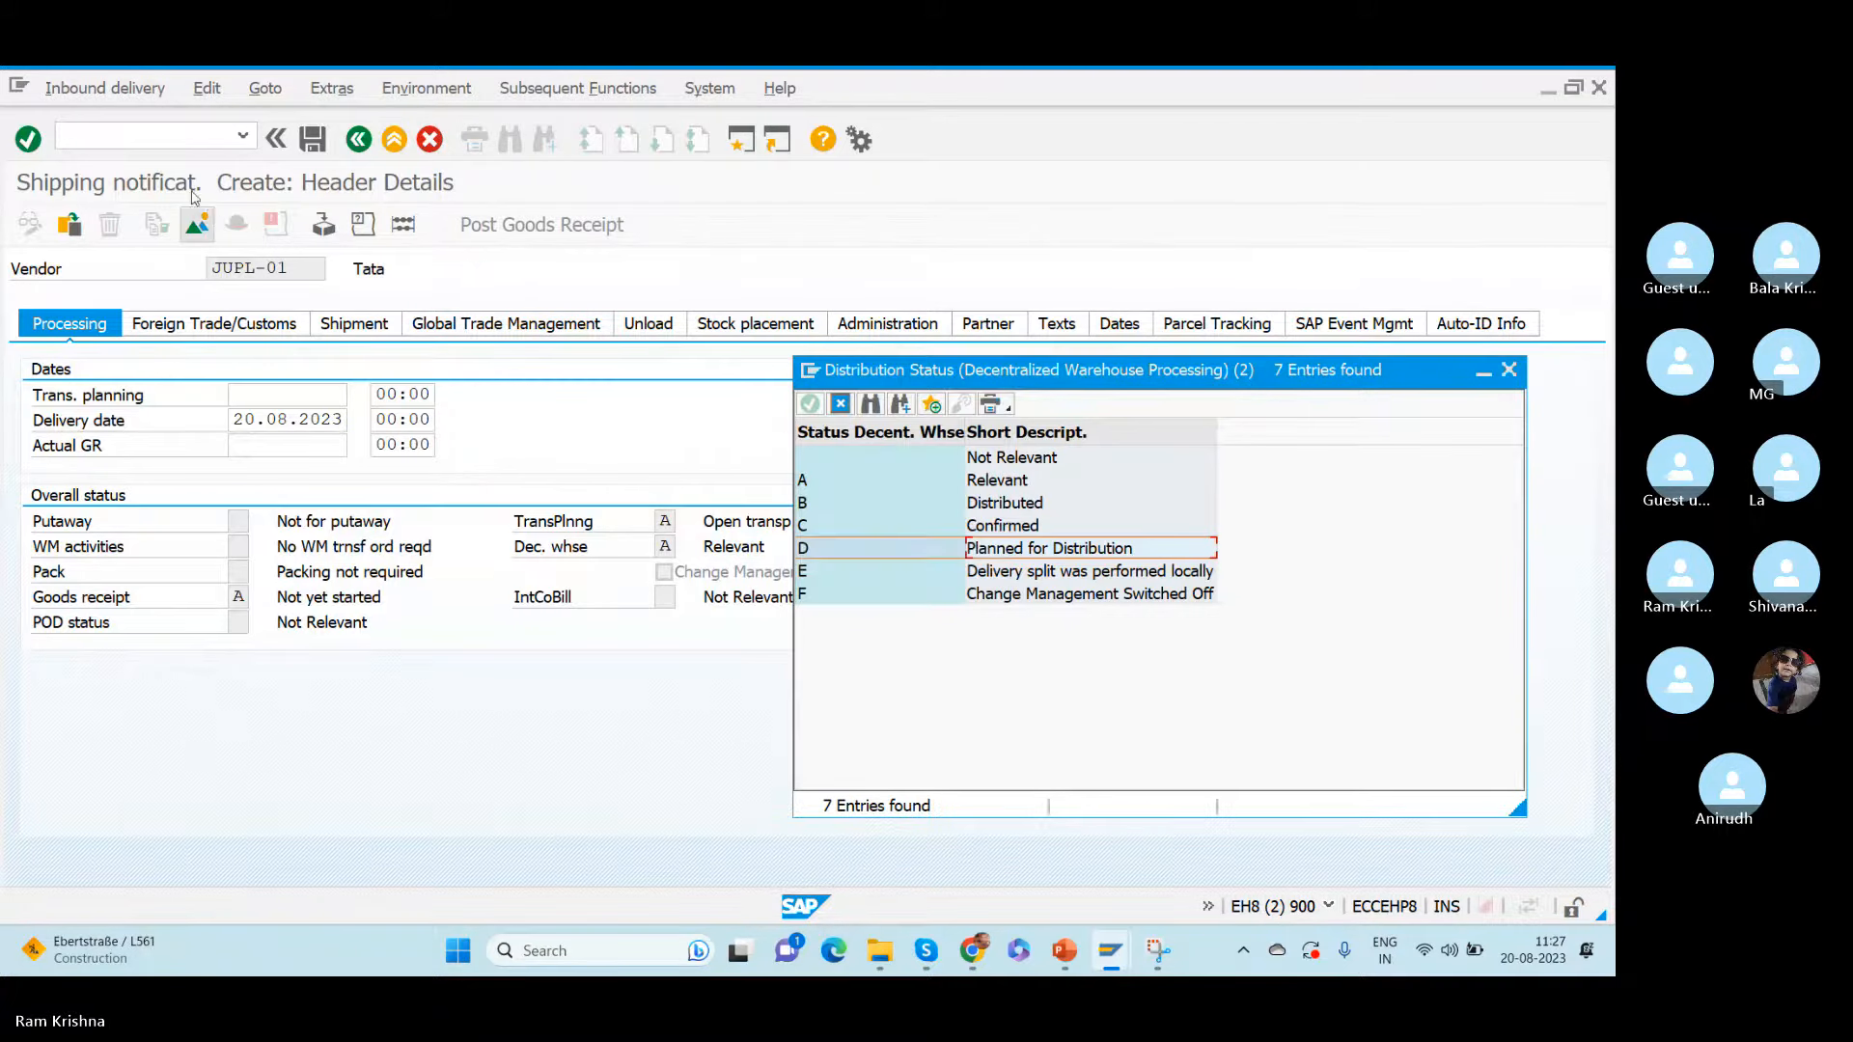
{"action": "type", "text": "spro"}
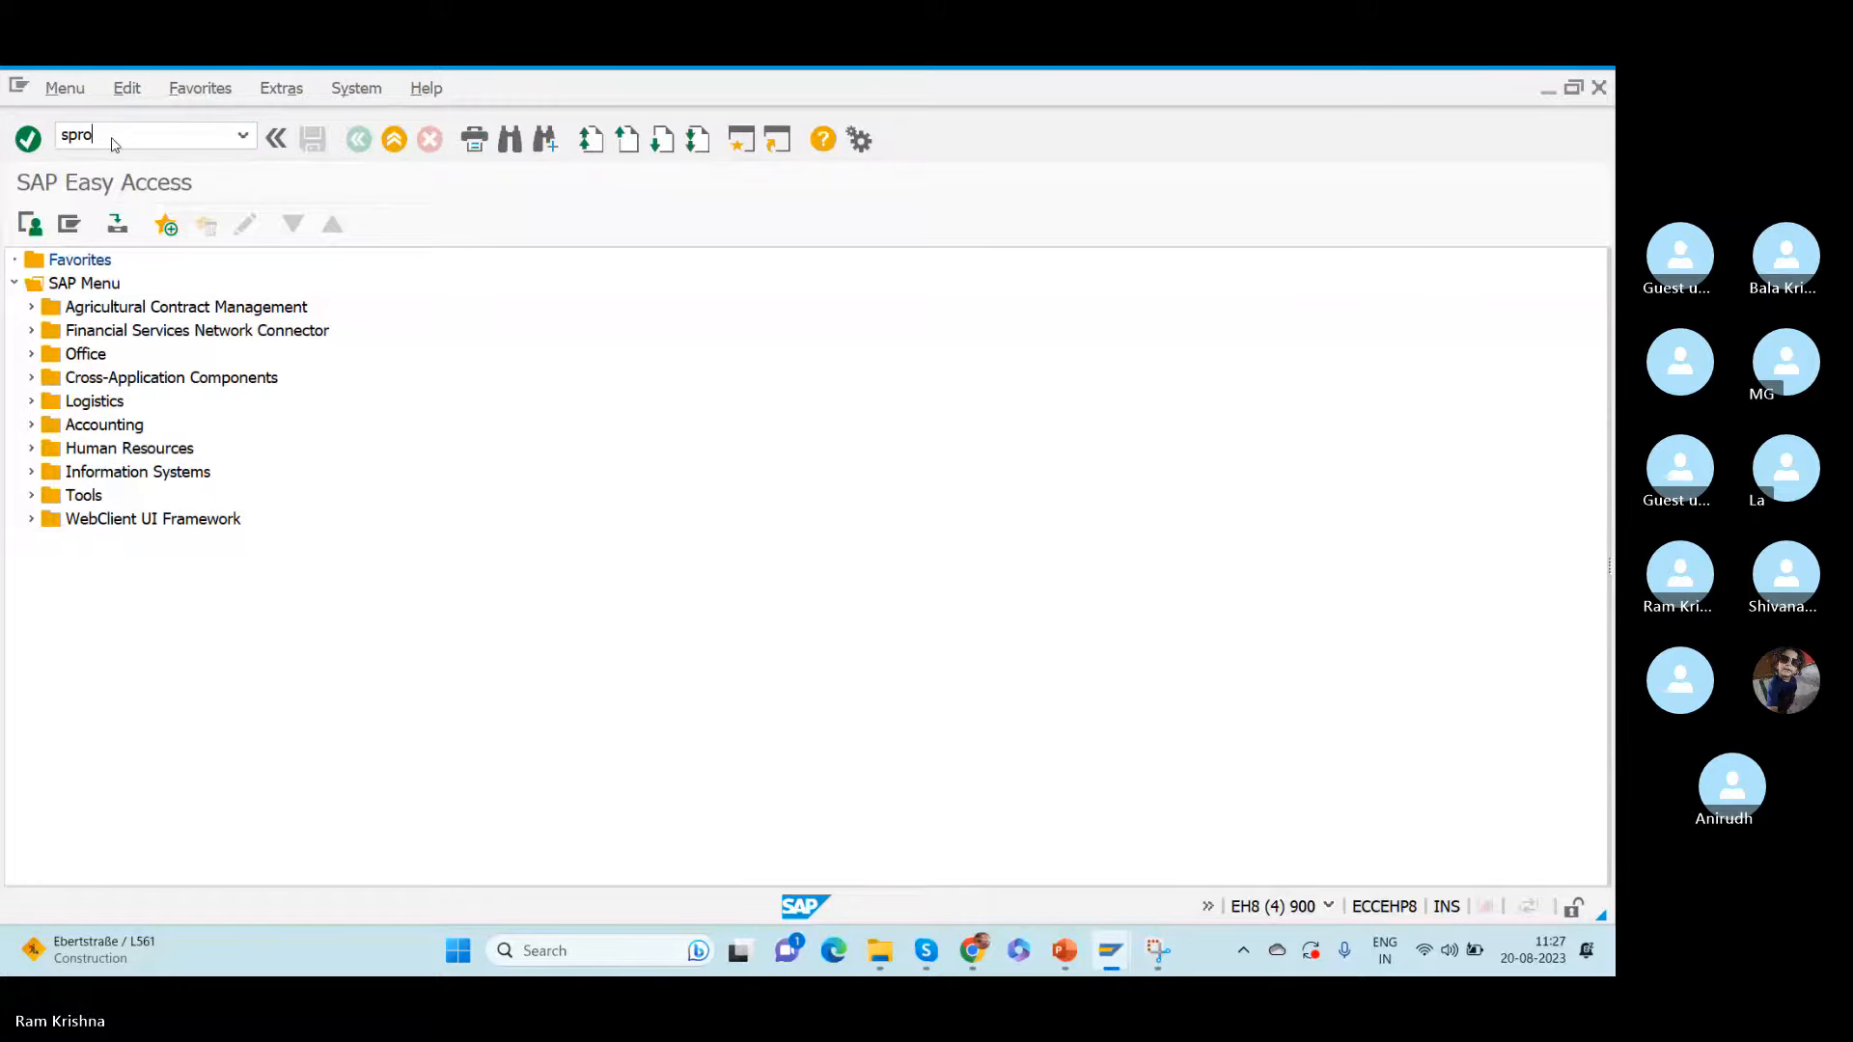
{"action": "key", "text": "Return"}
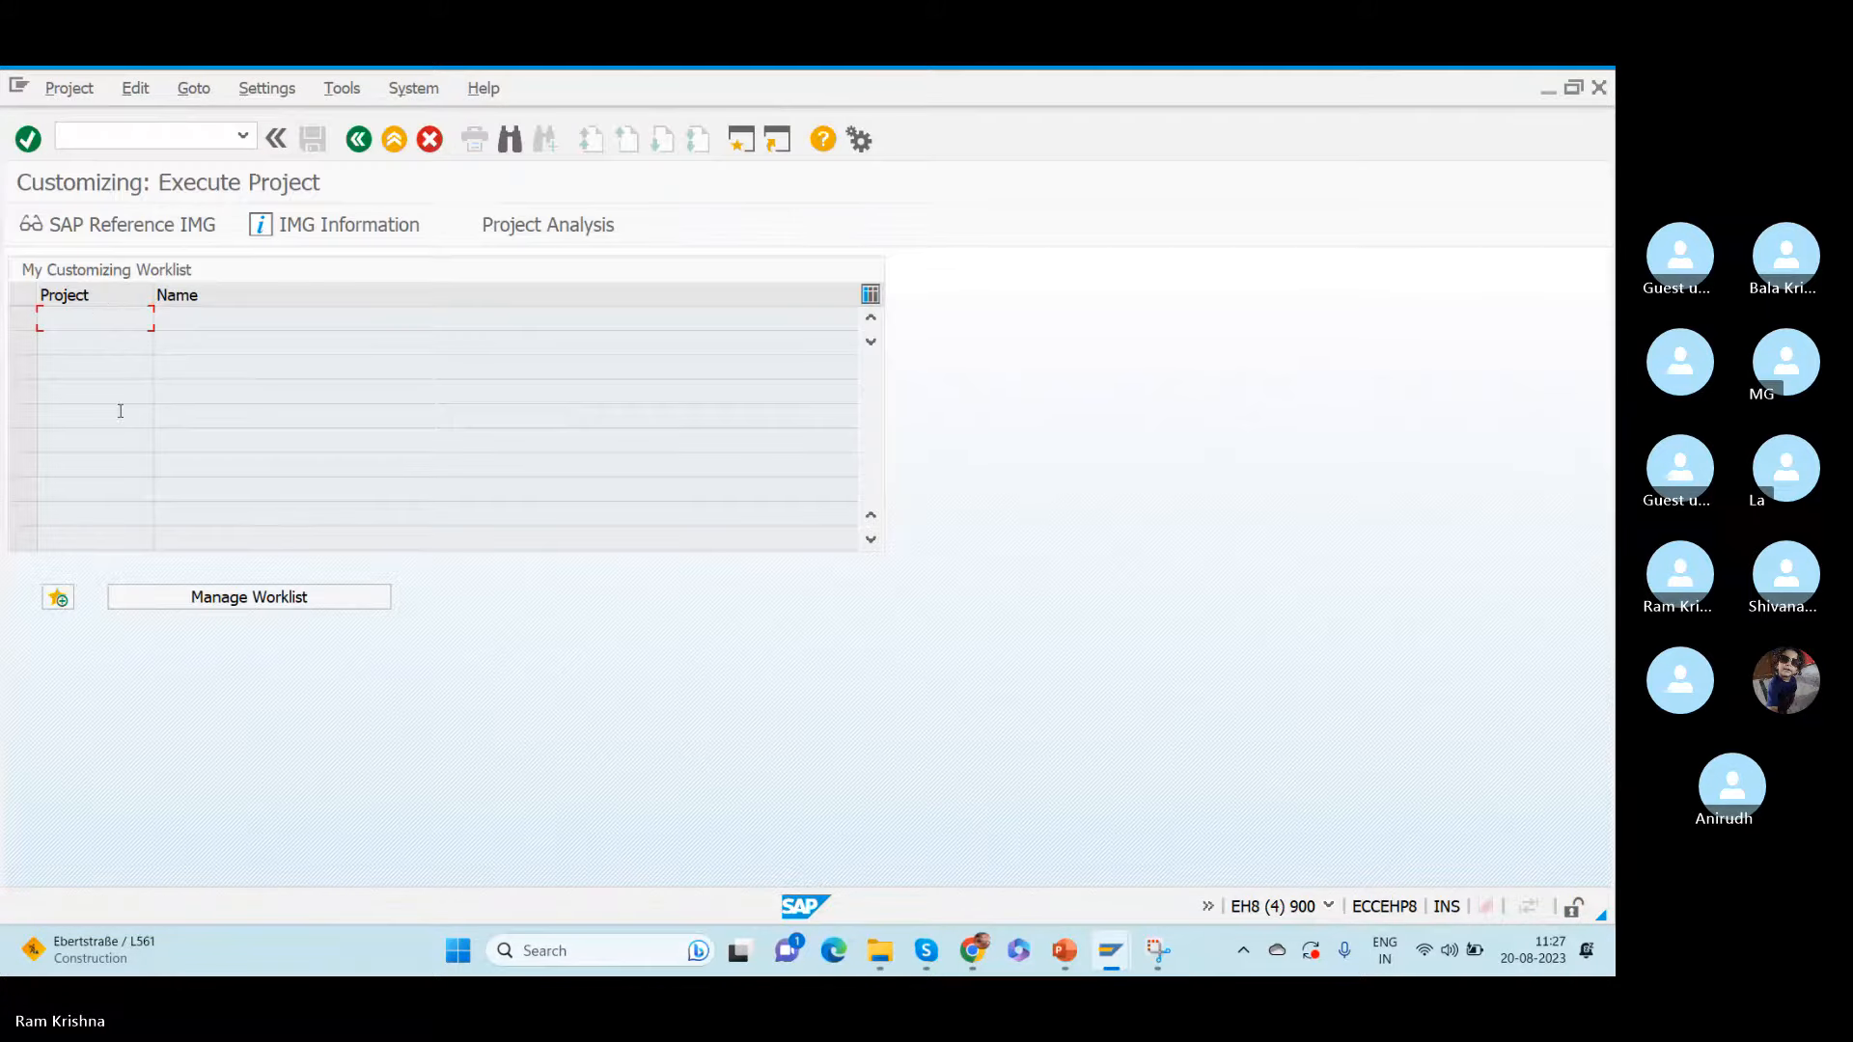
{"action": "left_click", "coordinate": [98, 226]}
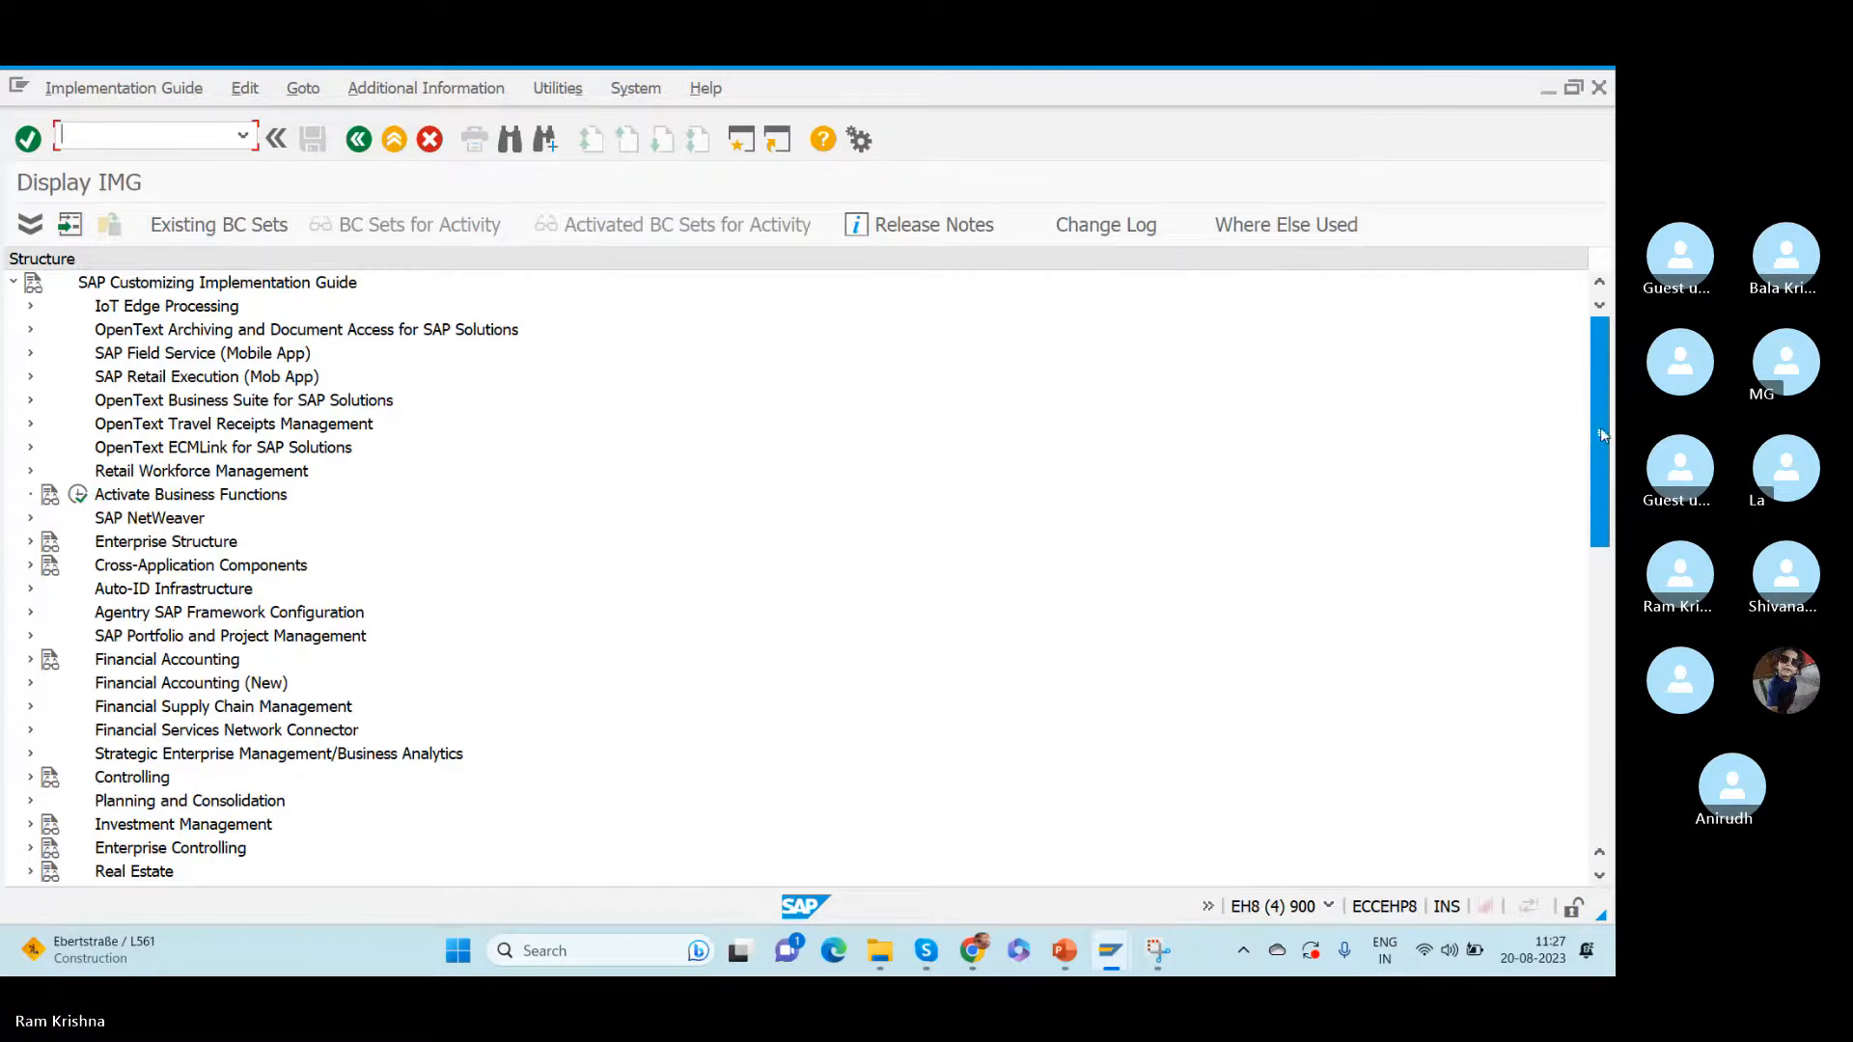
- Open Configure SAP EWM-Specific Parameters in the Extended Warehouse Management integration settings, within Basic Settings for EWM Linkage
{"action": "left_click_drag", "start_coordinate": [1599, 427], "coordinate": [1479, 867]}
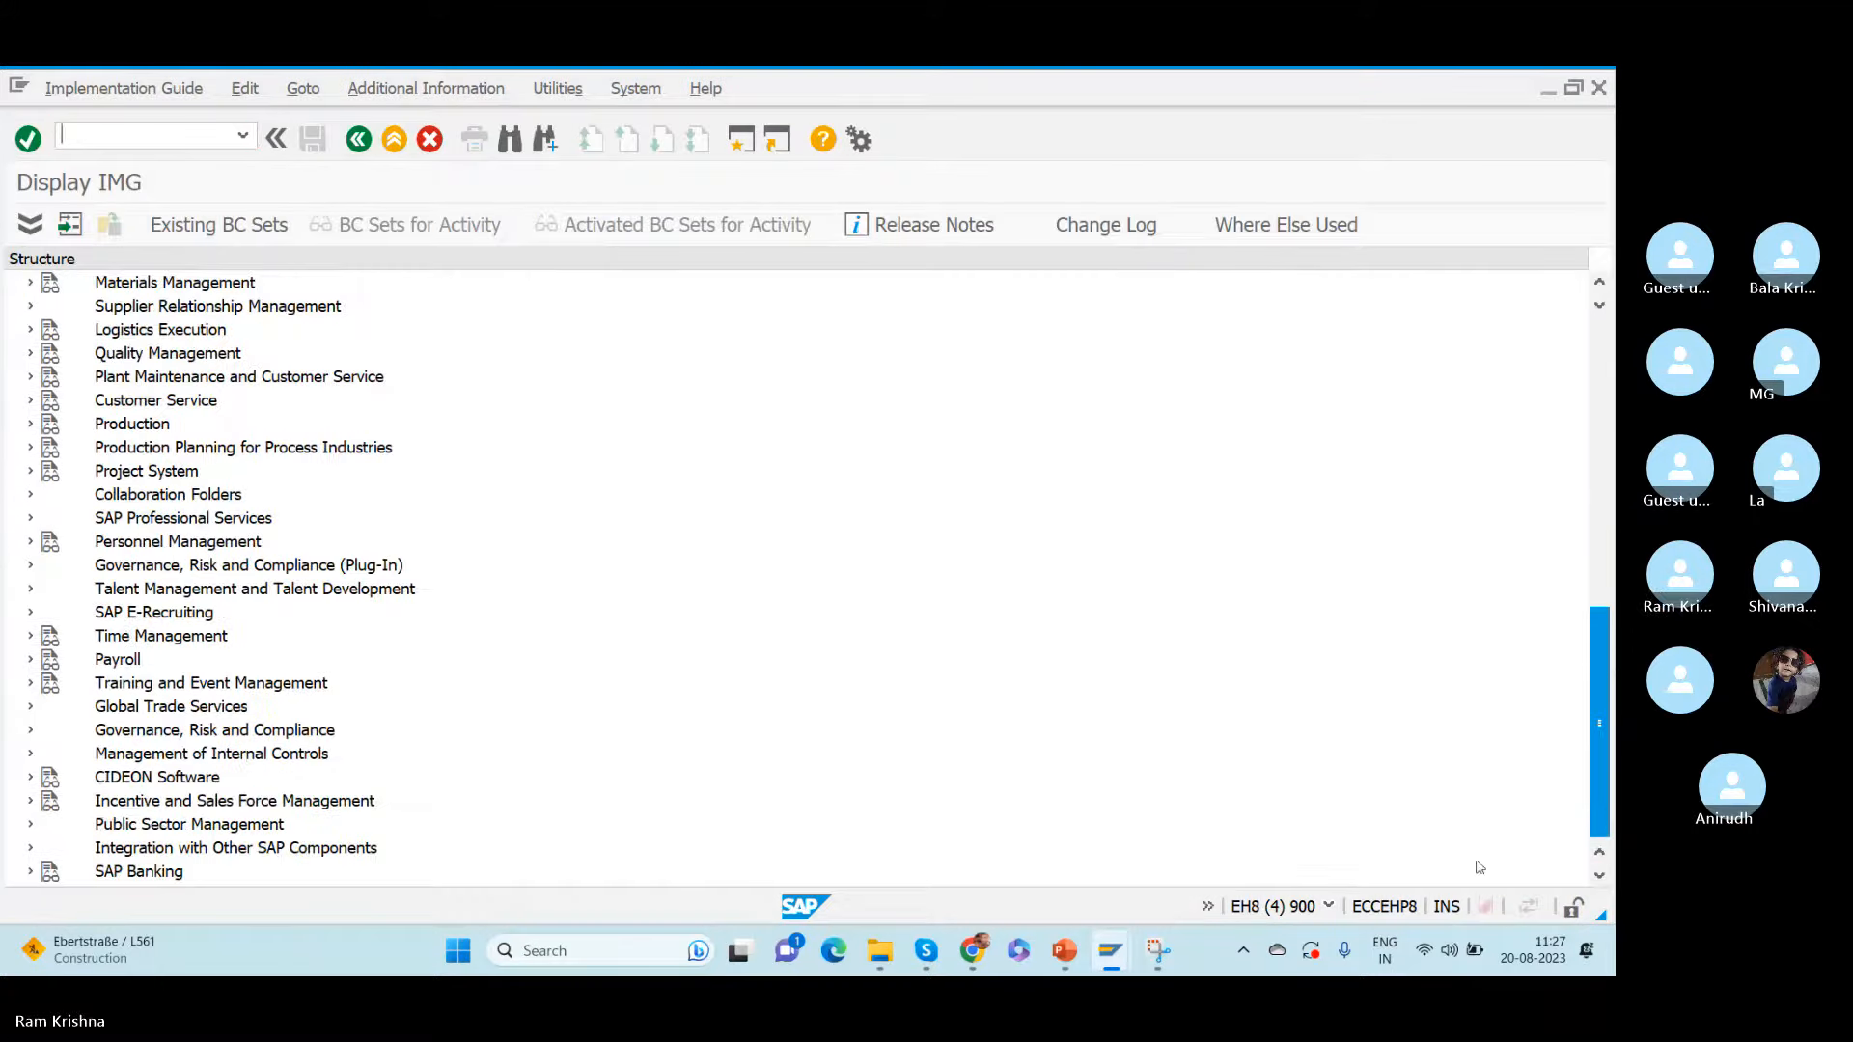
{"action": "left_click", "coordinate": [31, 849]}
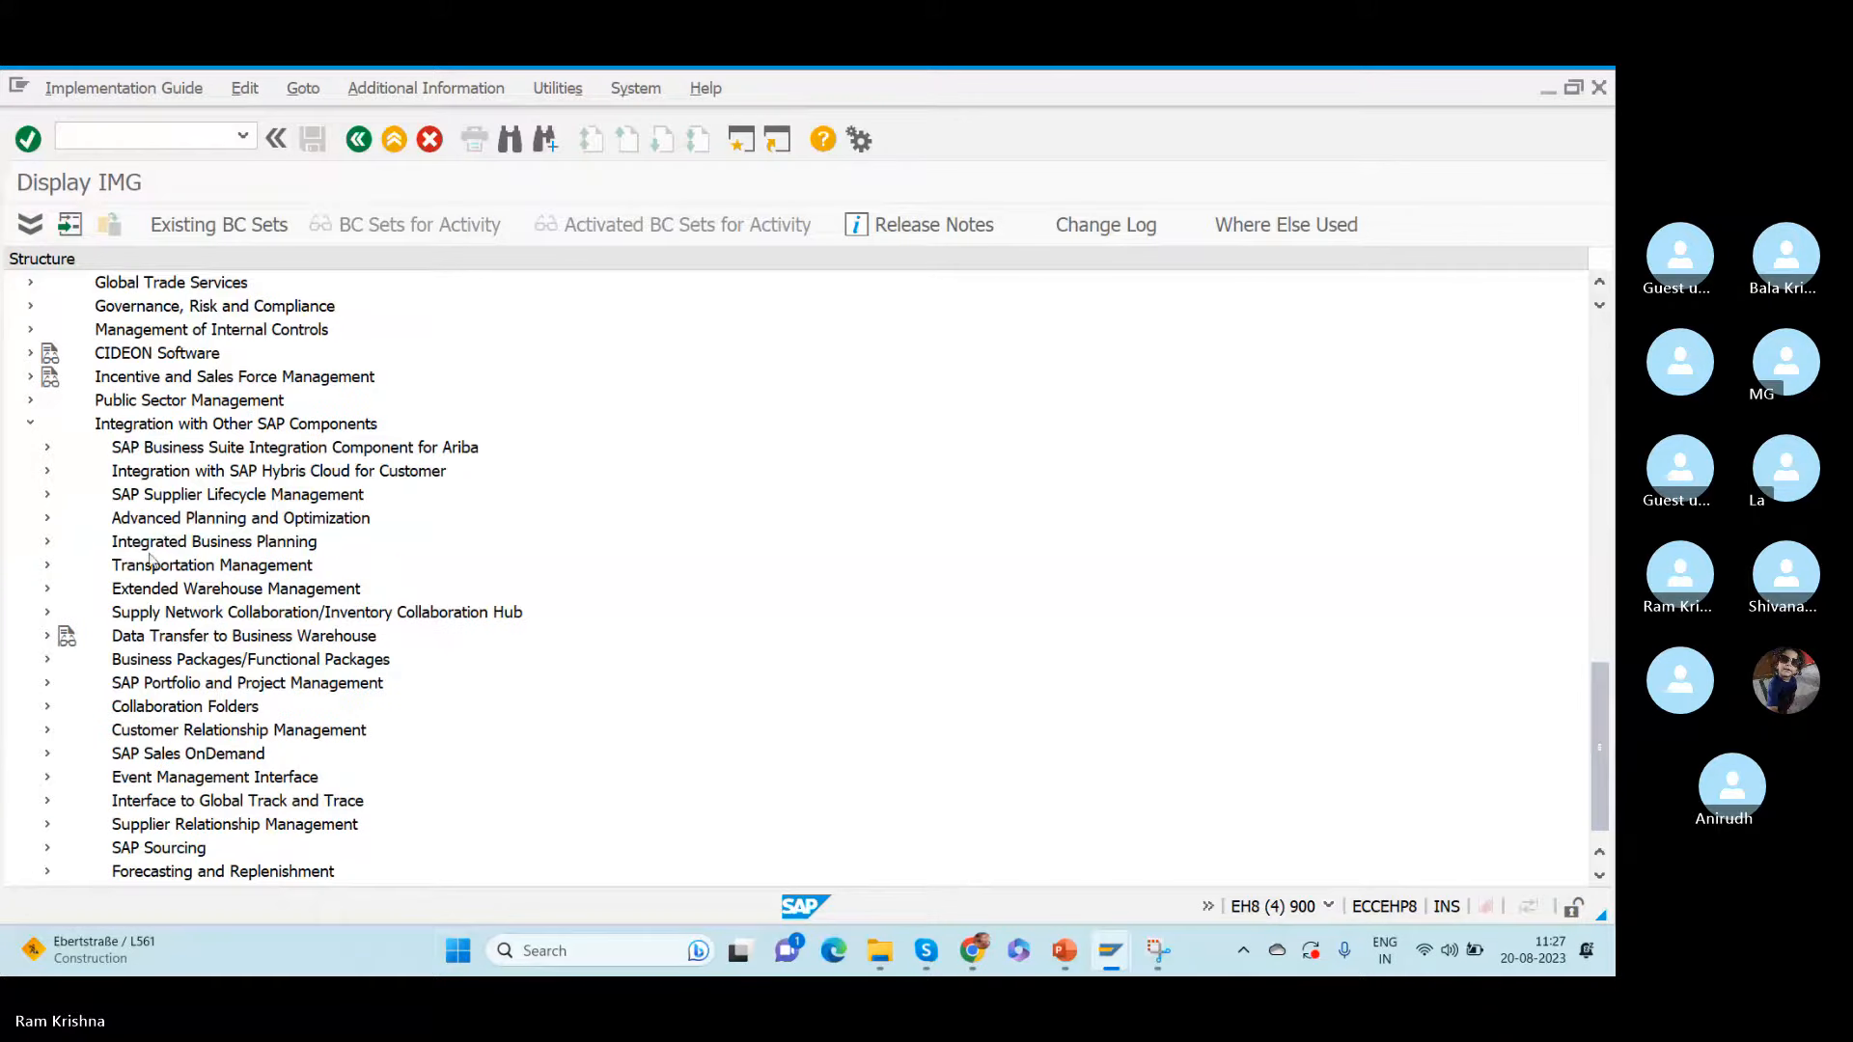
{"action": "left_click", "coordinate": [47, 590]}
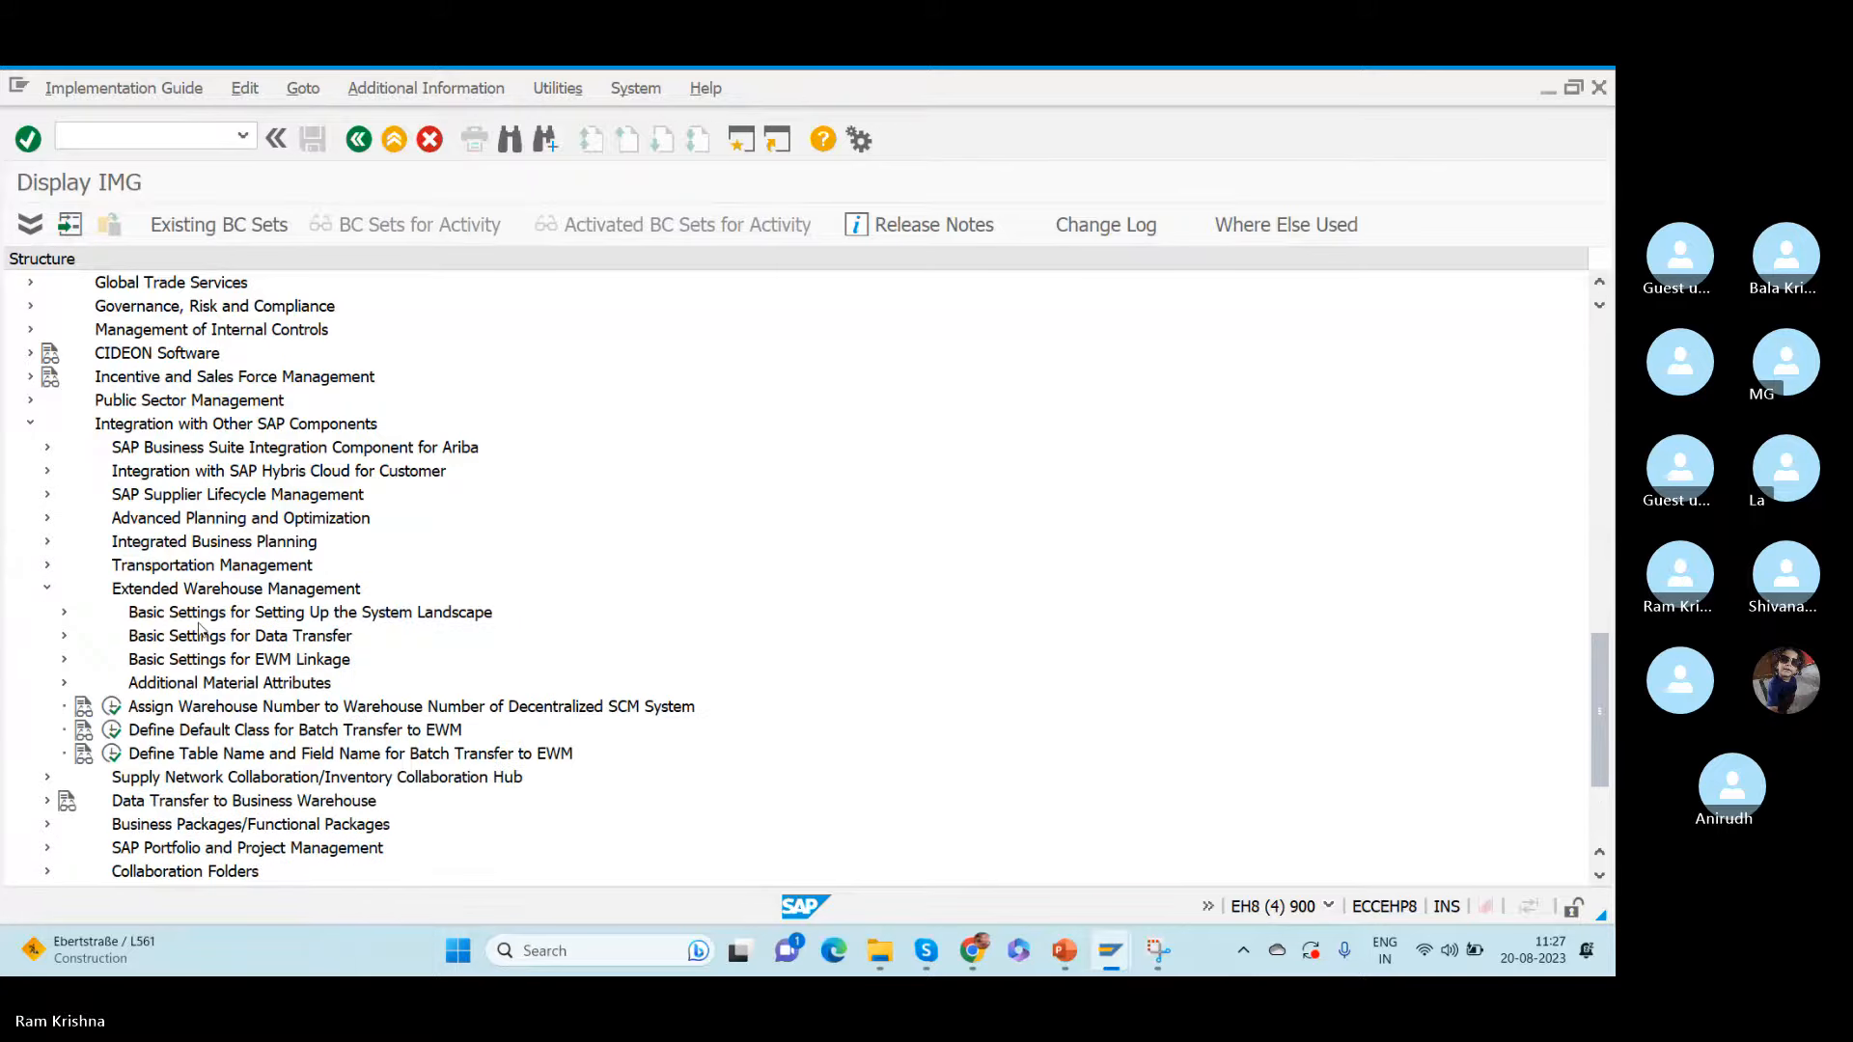
{"action": "left_click", "coordinate": [64, 637]}
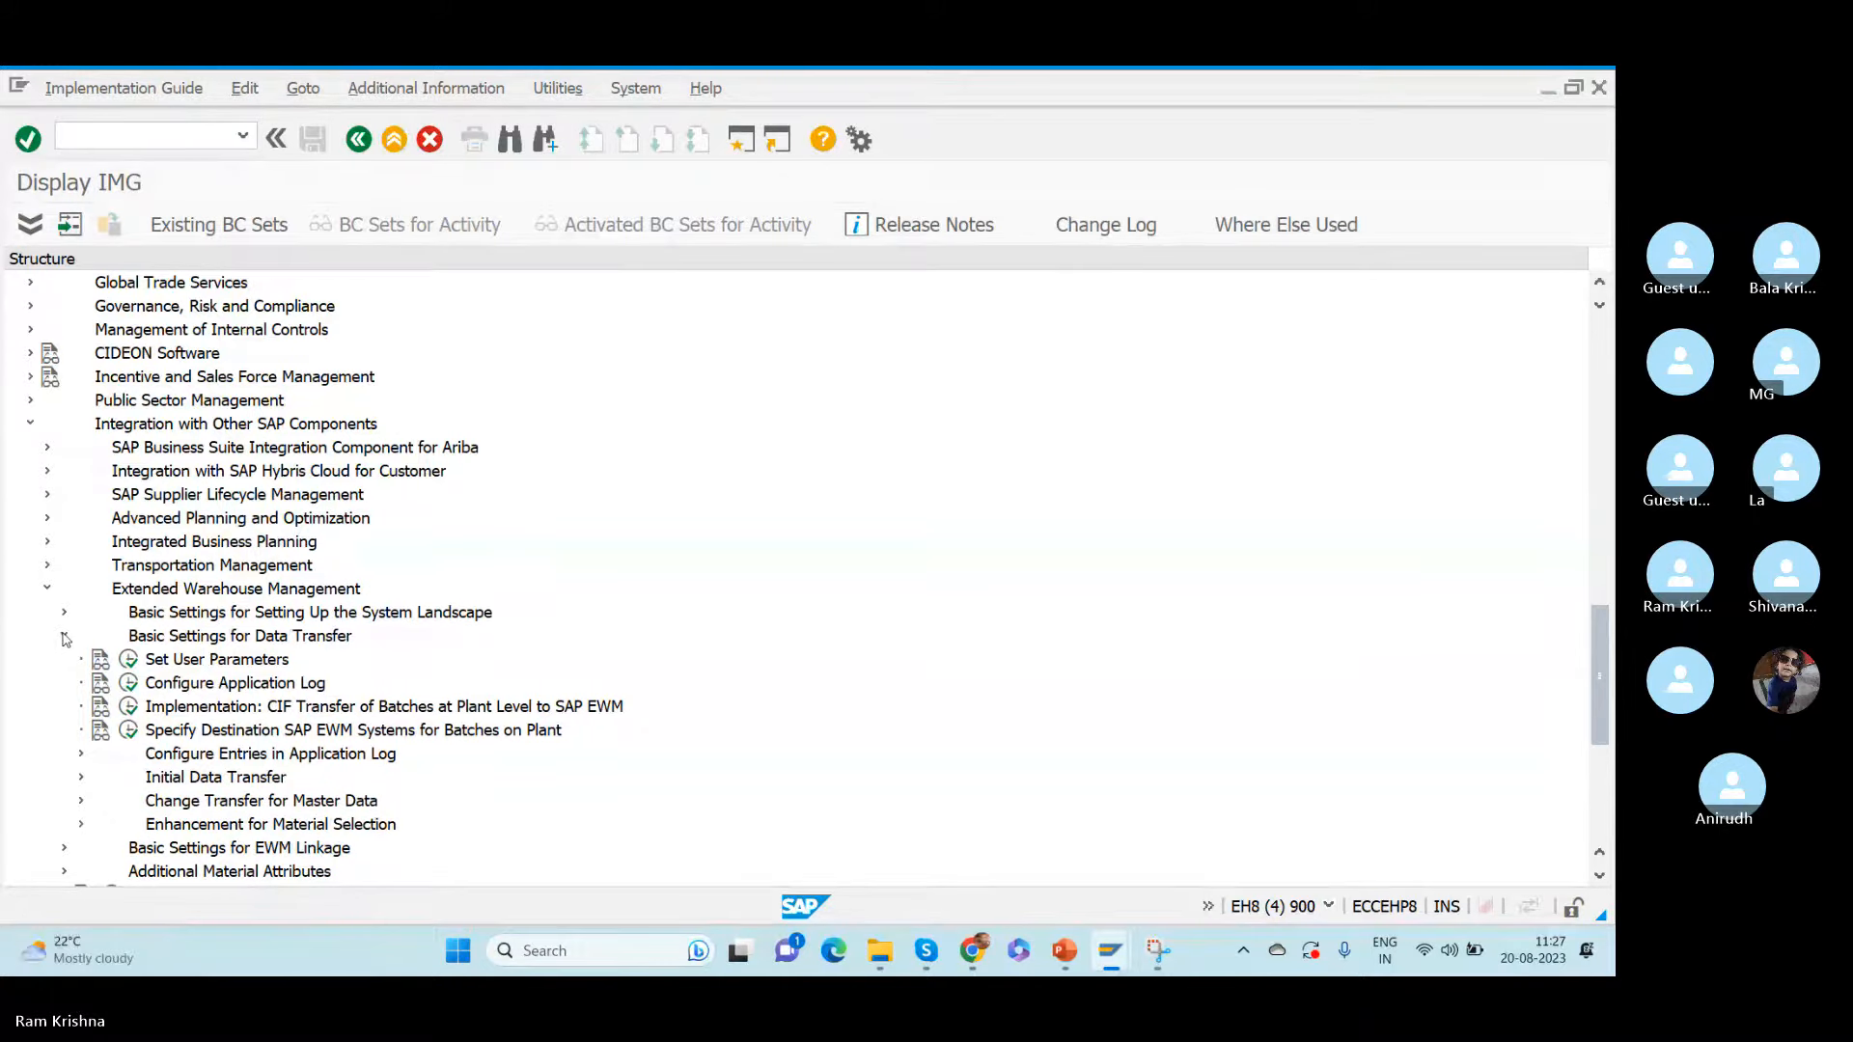
{"action": "left_click", "coordinate": [63, 637]}
{"action": "left_click", "coordinate": [63, 660]}
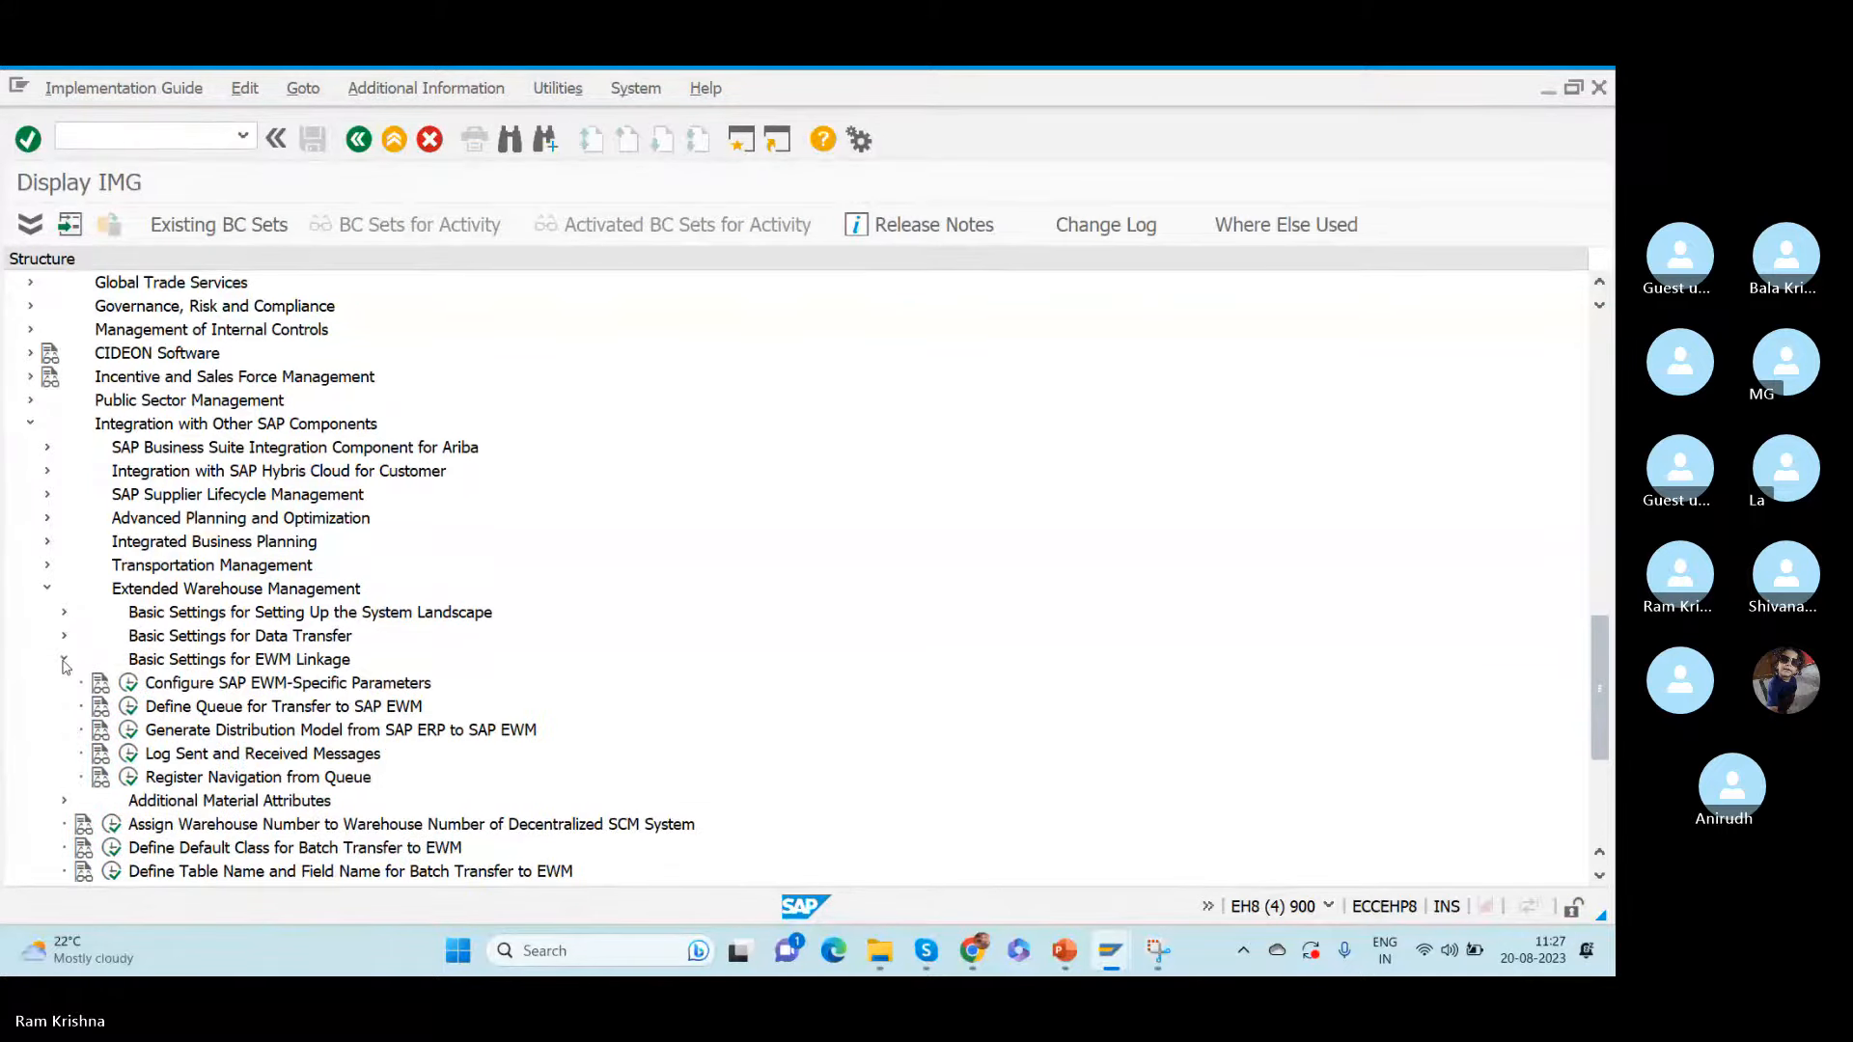
{"action": "left_click", "coordinate": [128, 683]}
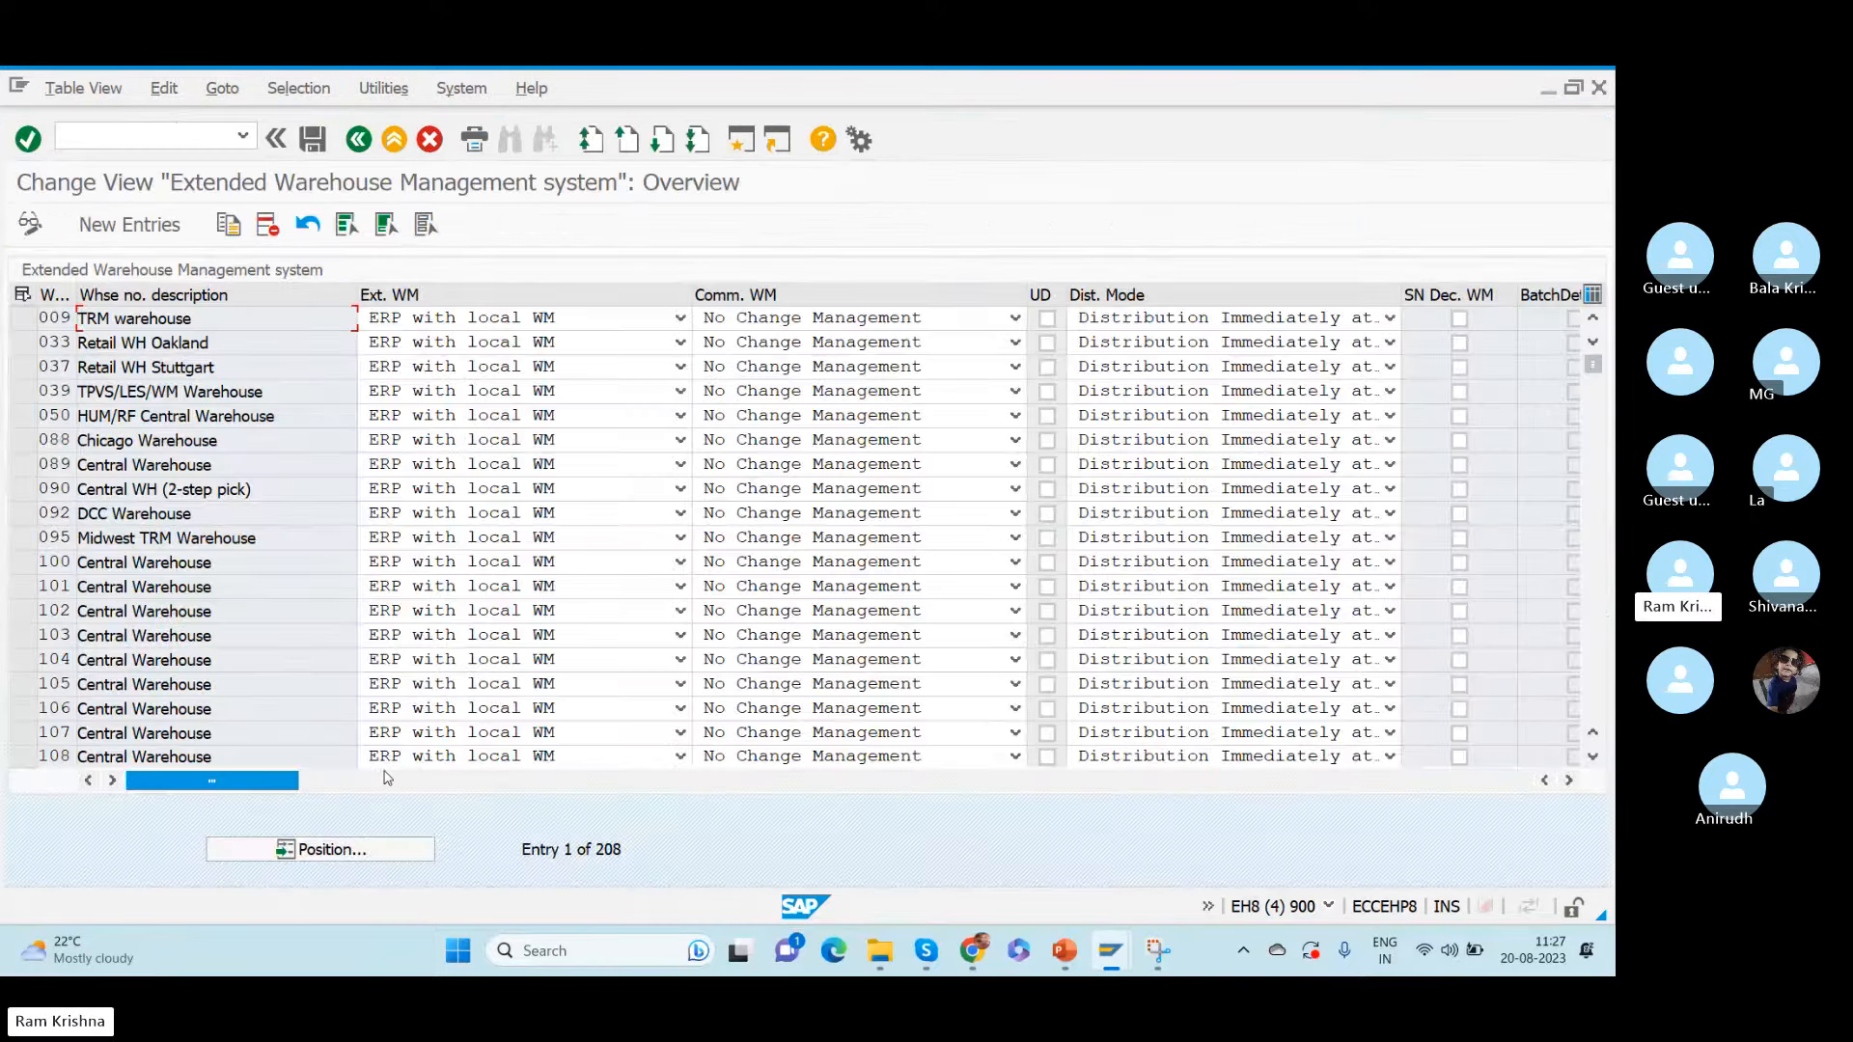
- Locate warehouse number RKW in the Extended Warehouse Management system overview and select its entry
{"action": "left_click", "coordinate": [320, 851]}
{"action": "type", "text": "RKW"}
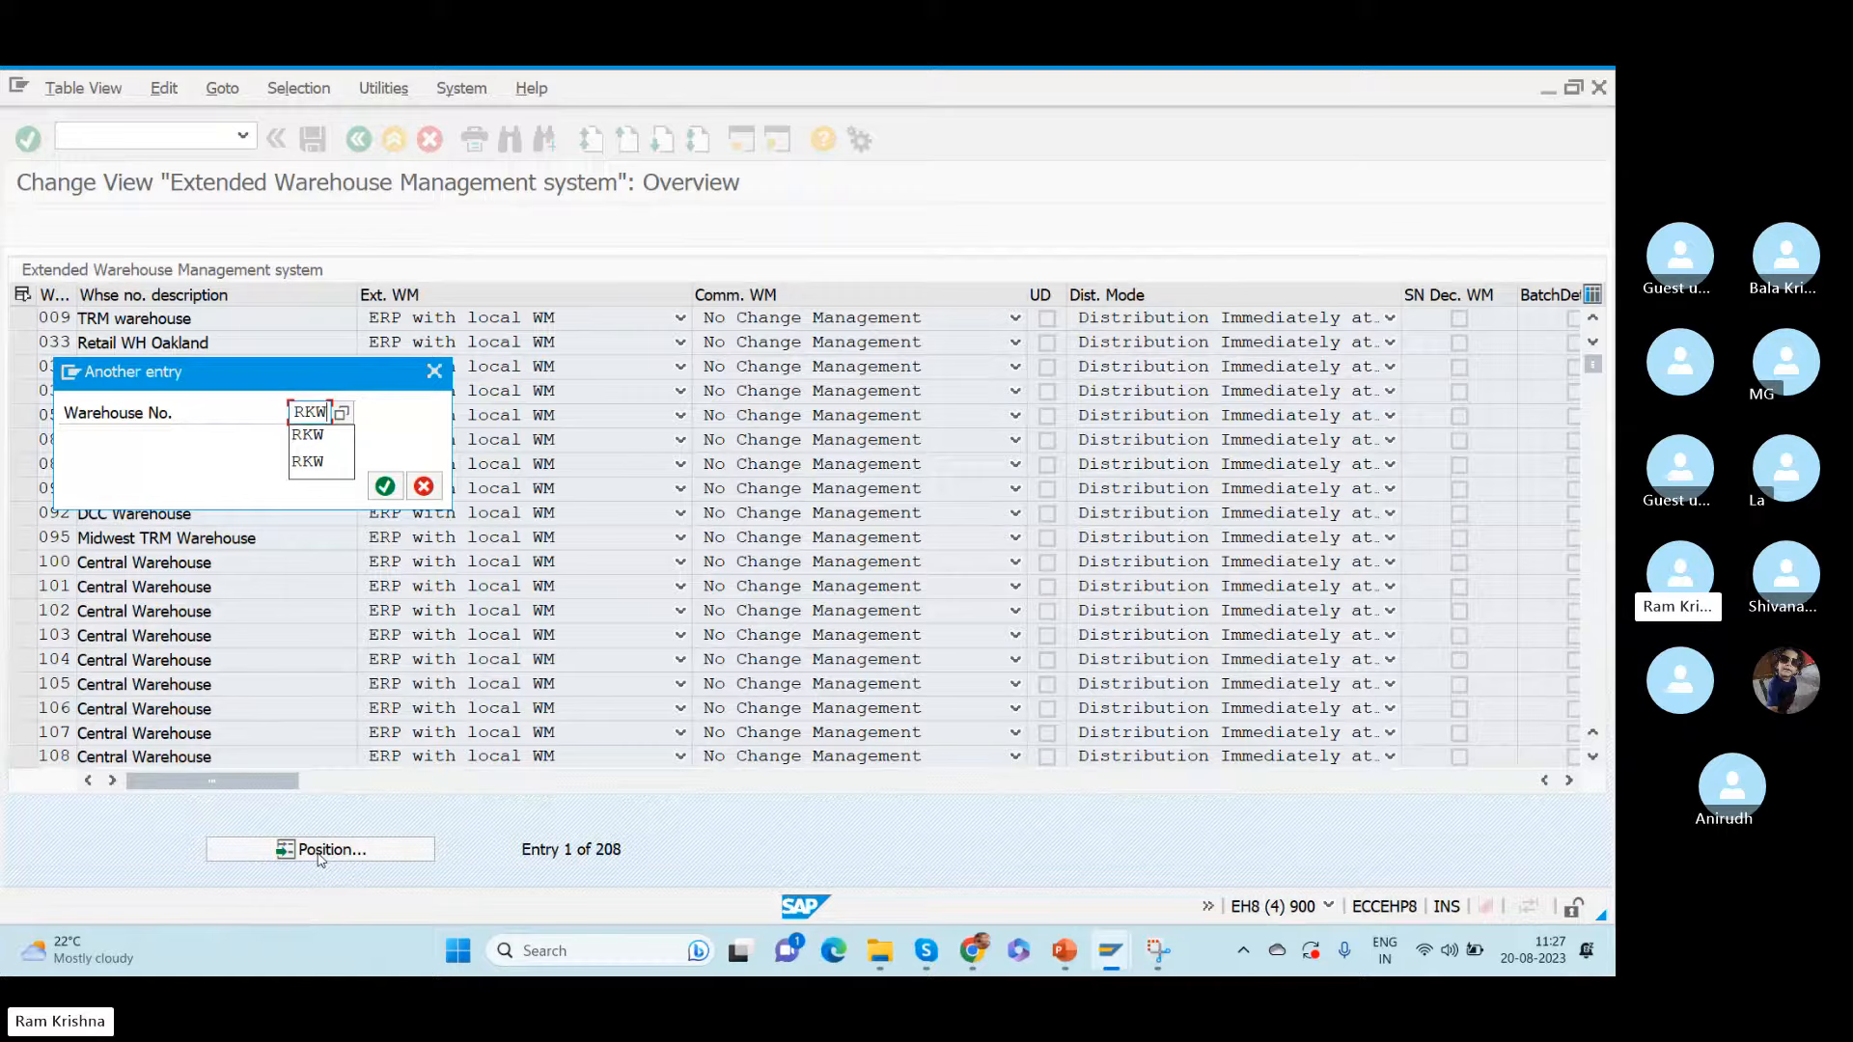
{"action": "key", "text": "Return"}
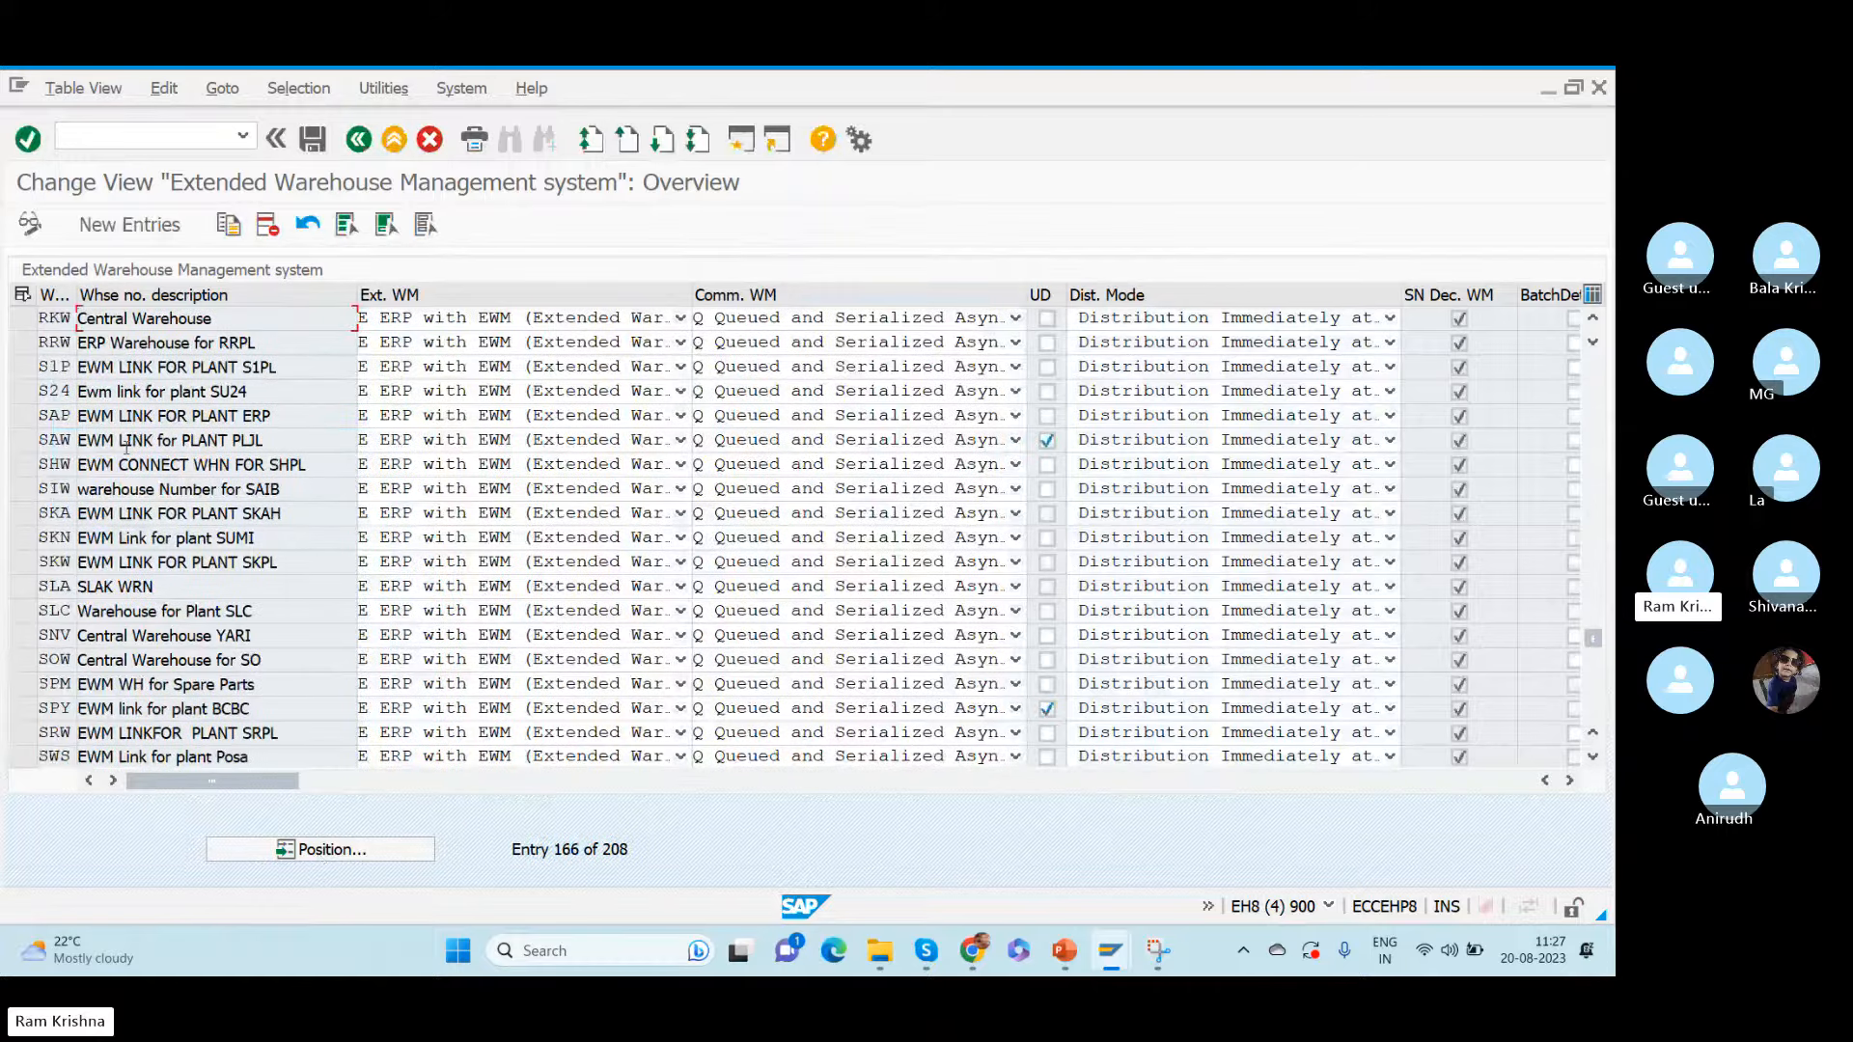
{"action": "left_click", "coordinate": [23, 324]}
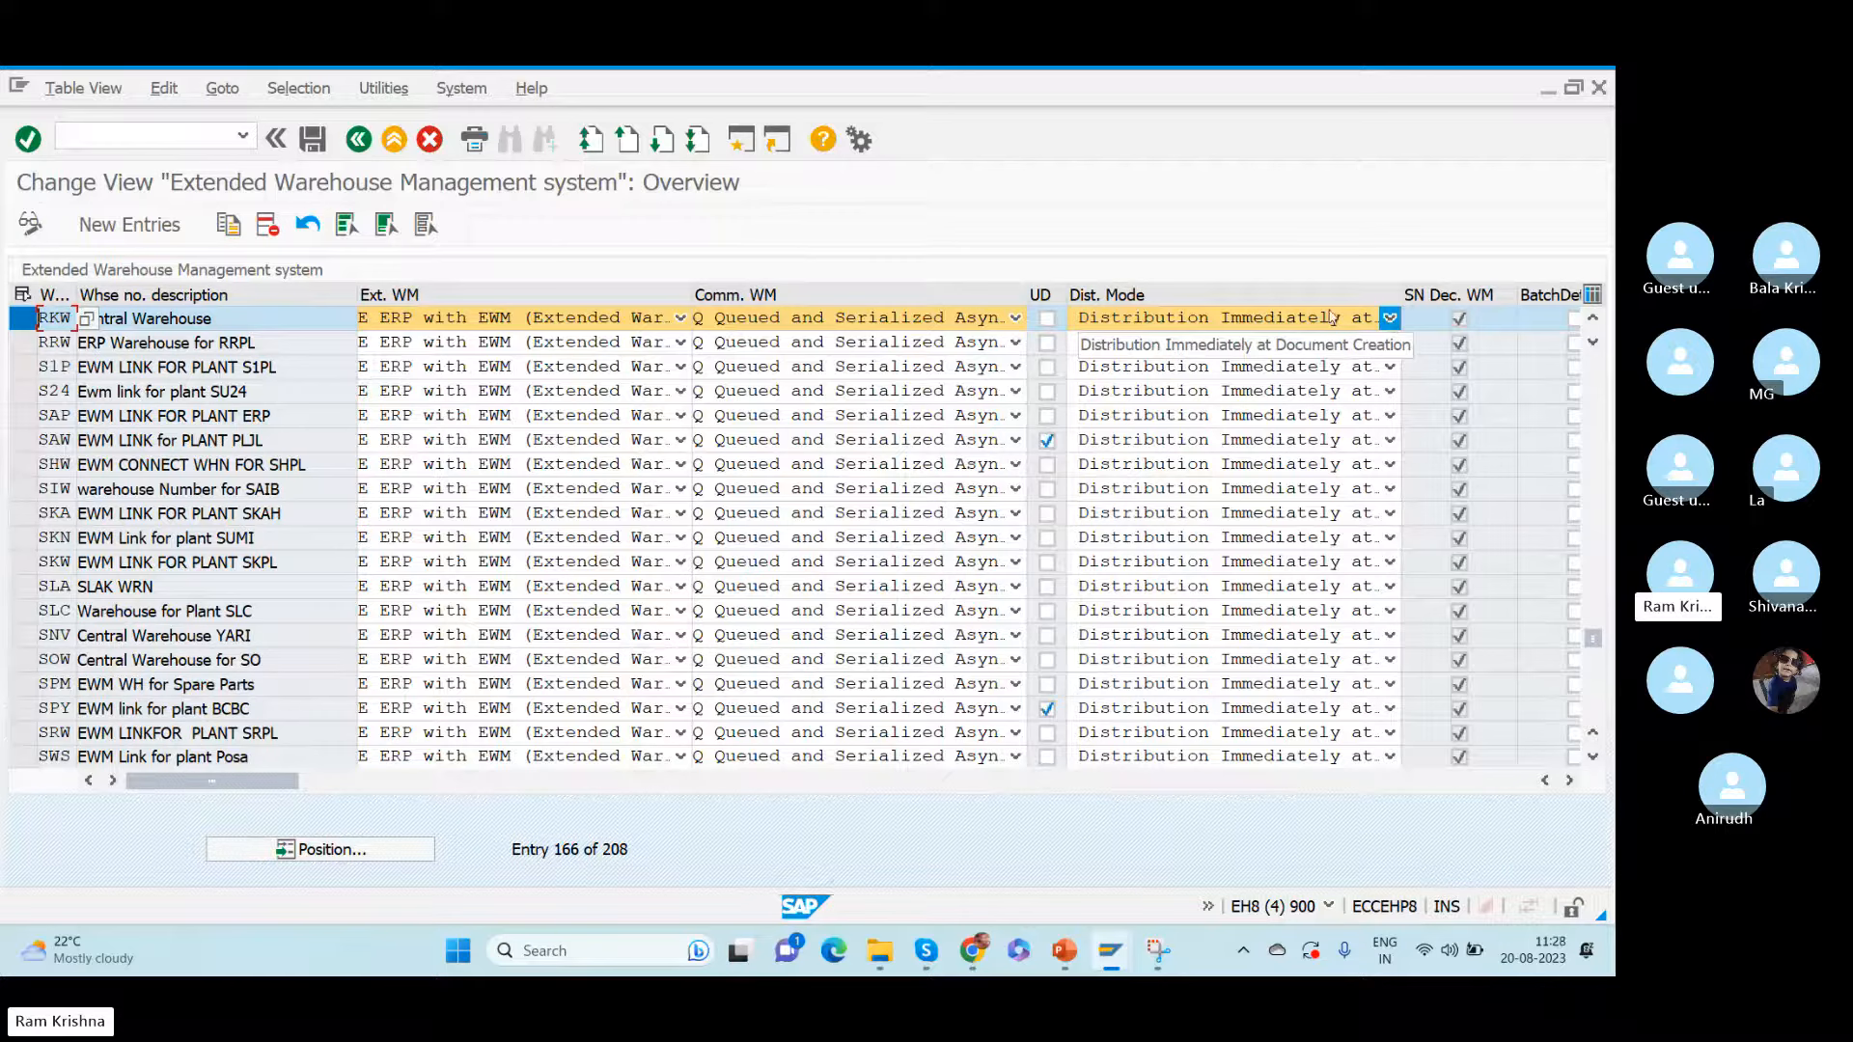
- Try distribution mode Stop Distribution for warehouse RKW, check the delivery session, and restore Distribution Immediately at Document Creation
{"action": "left_click", "coordinate": [1389, 319]}
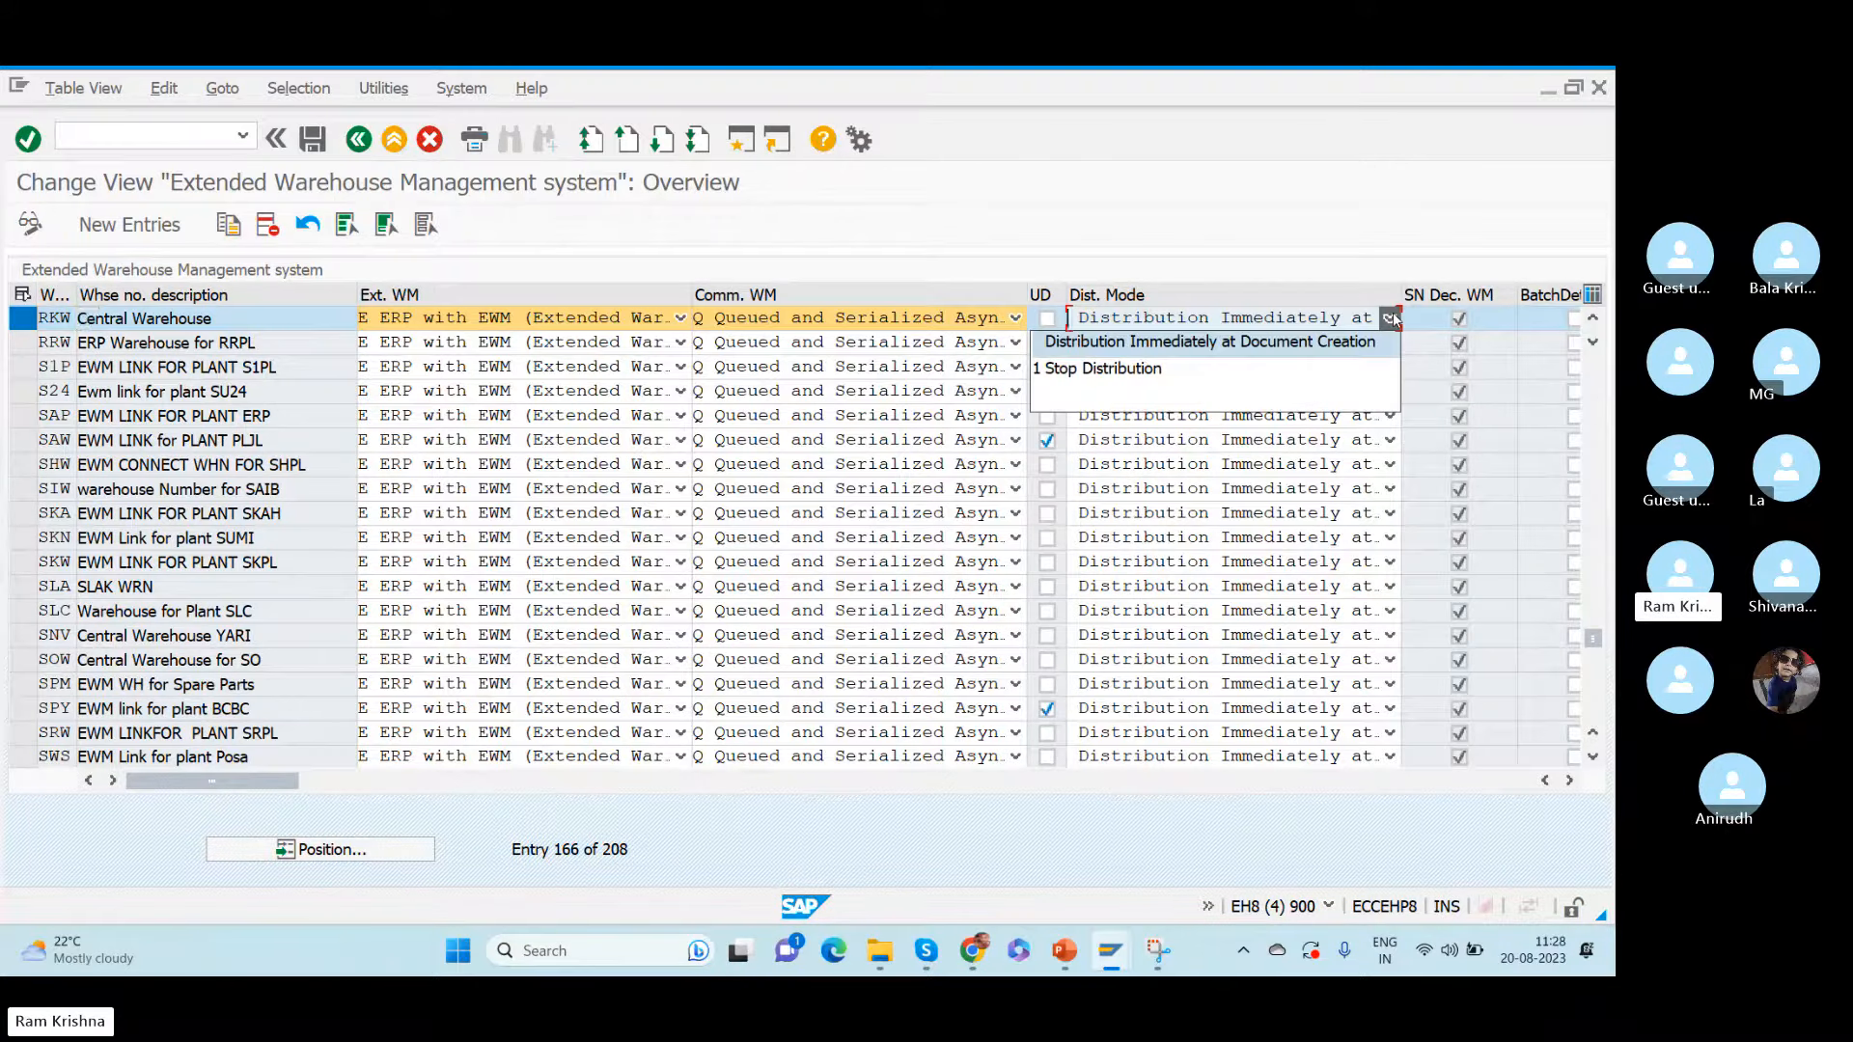
{"action": "left_click", "coordinate": [1103, 370]}
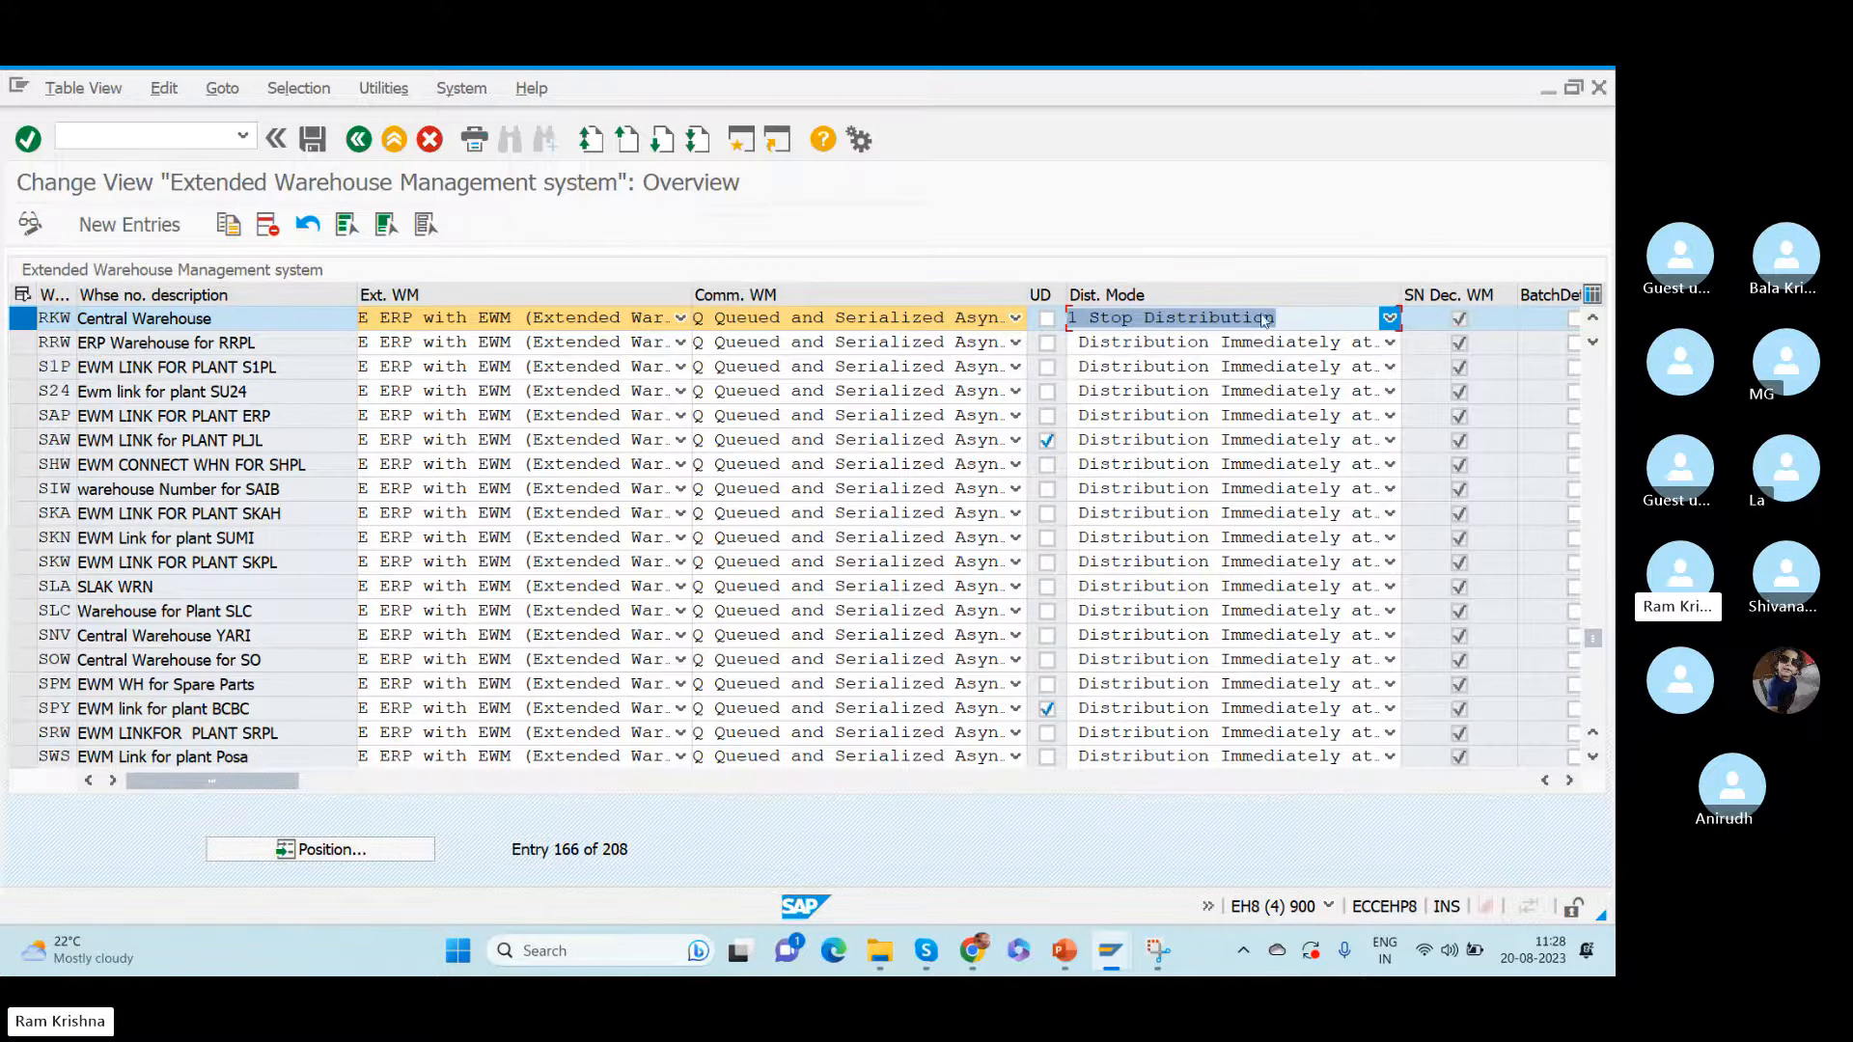
{"action": "key", "text": "alt+Tab"}
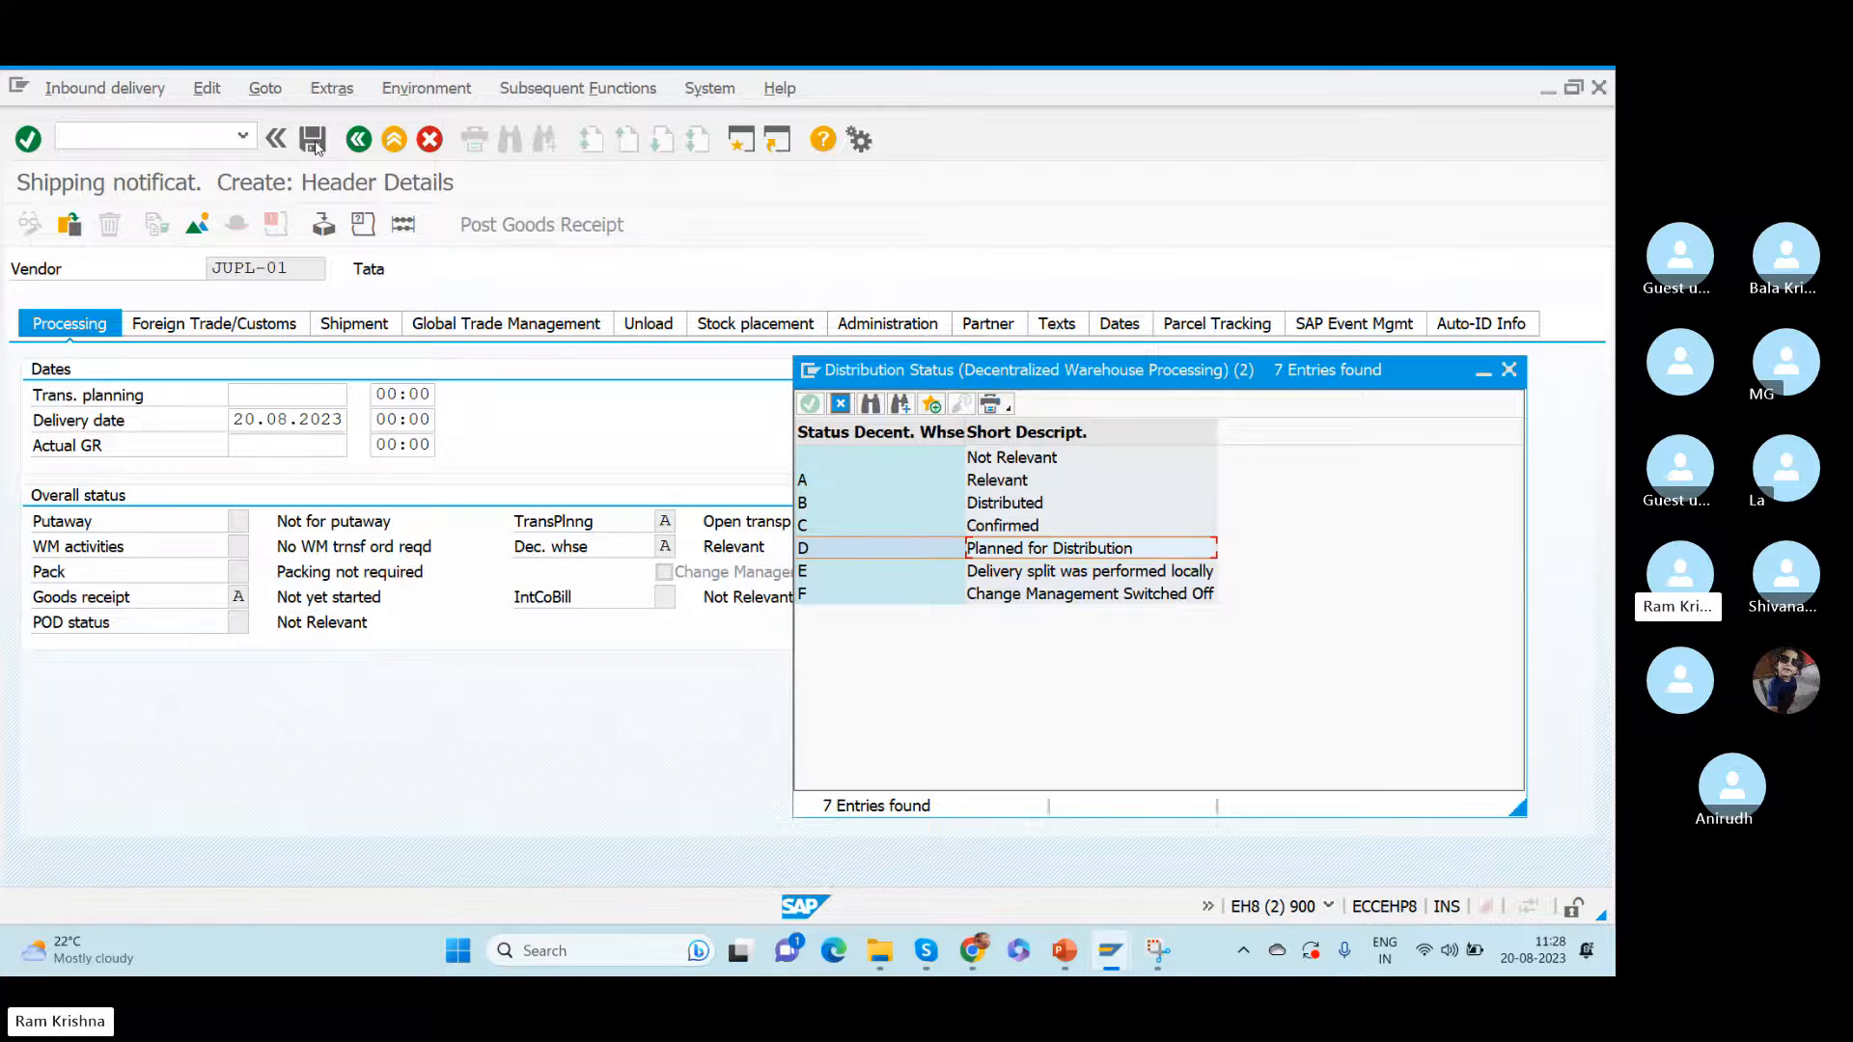
{"action": "key", "text": "alt+Tab"}
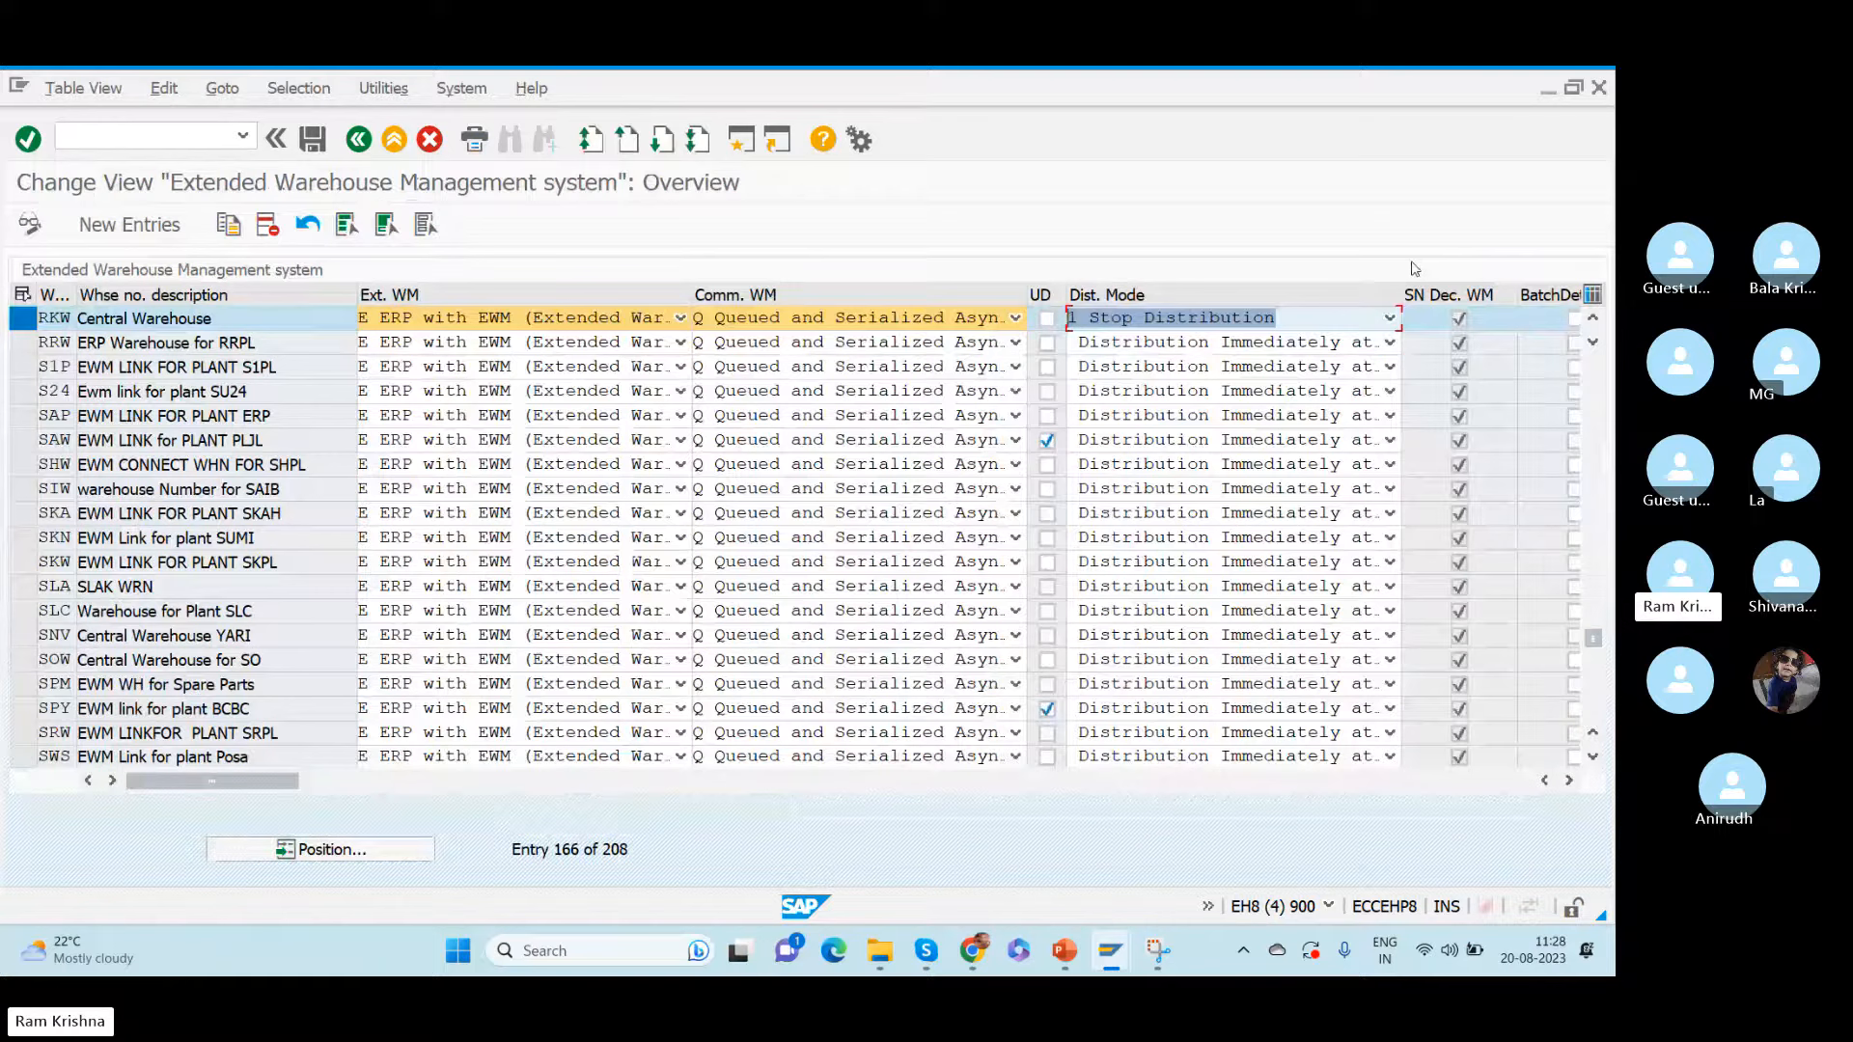
{"action": "left_click", "coordinate": [1390, 318]}
{"action": "left_click", "coordinate": [1231, 353]}
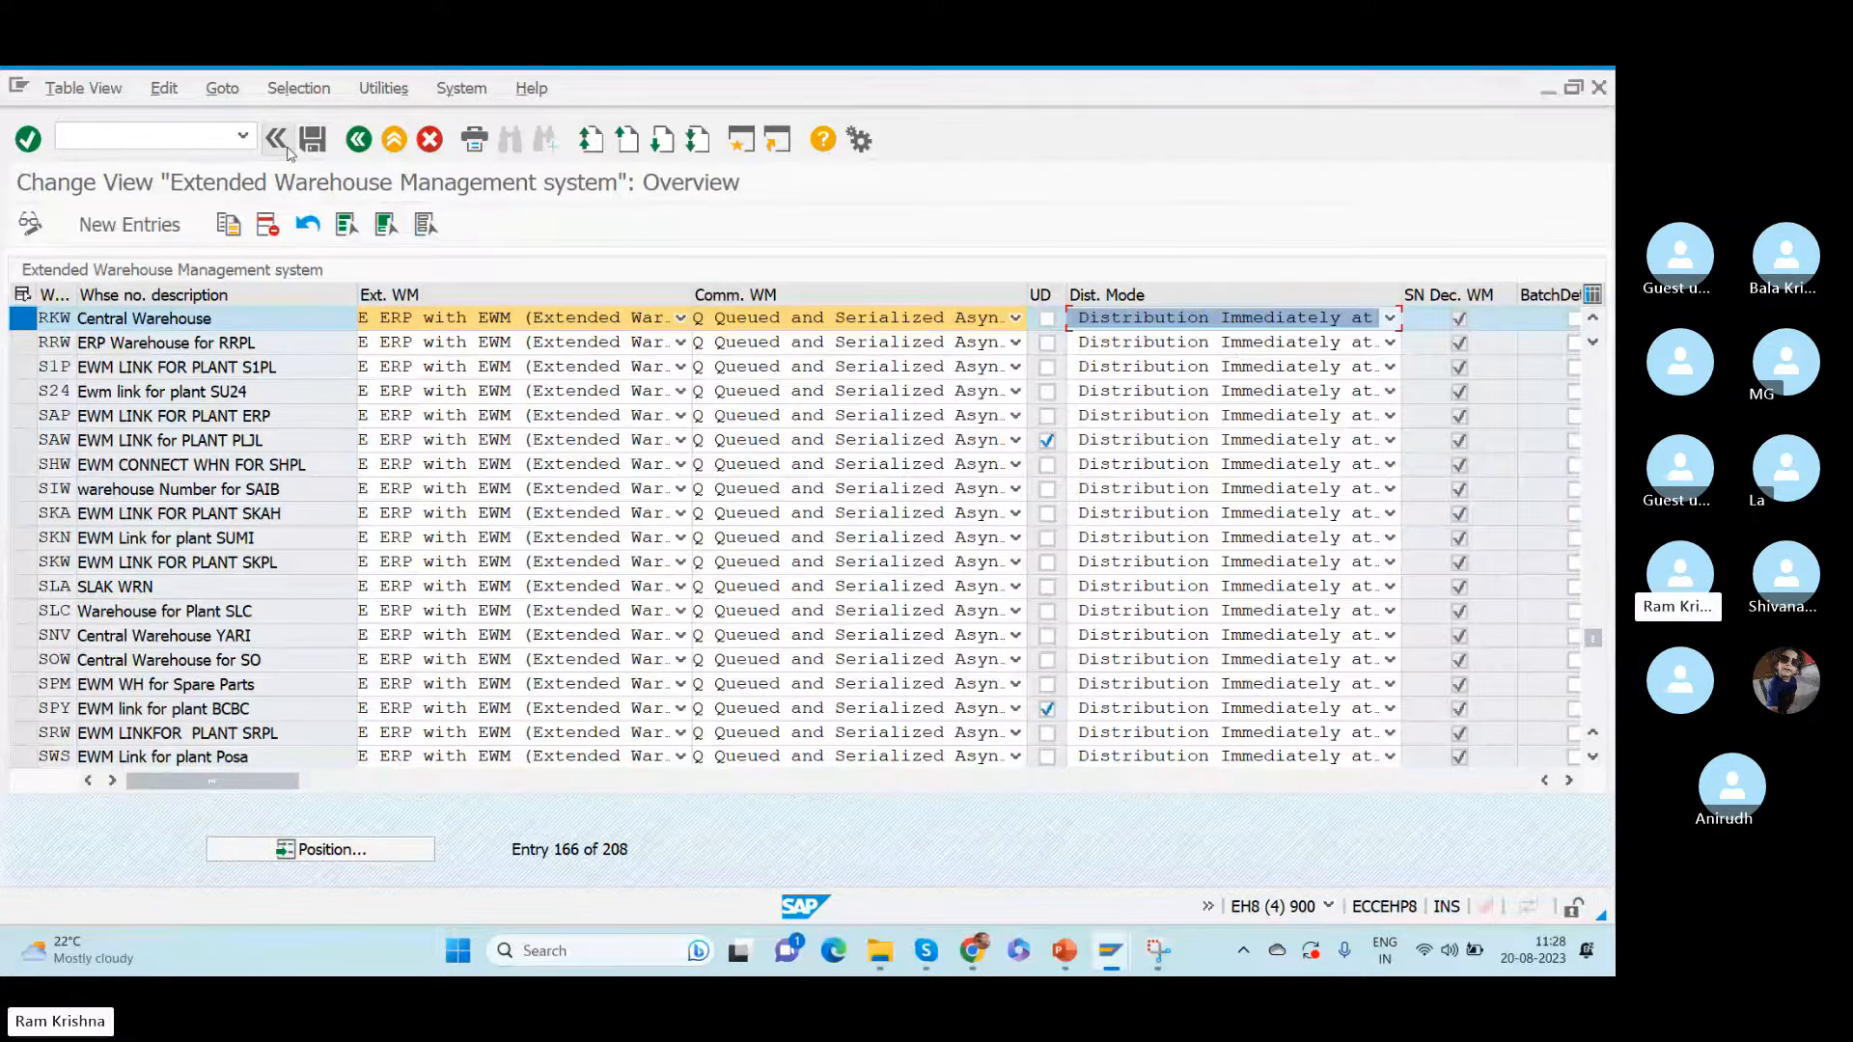
- Open the inbound delivery monitor with /nvl06i, view the selection screen for distribution, and return to the delivery's header details
{"action": "left_click", "coordinate": [172, 142]}
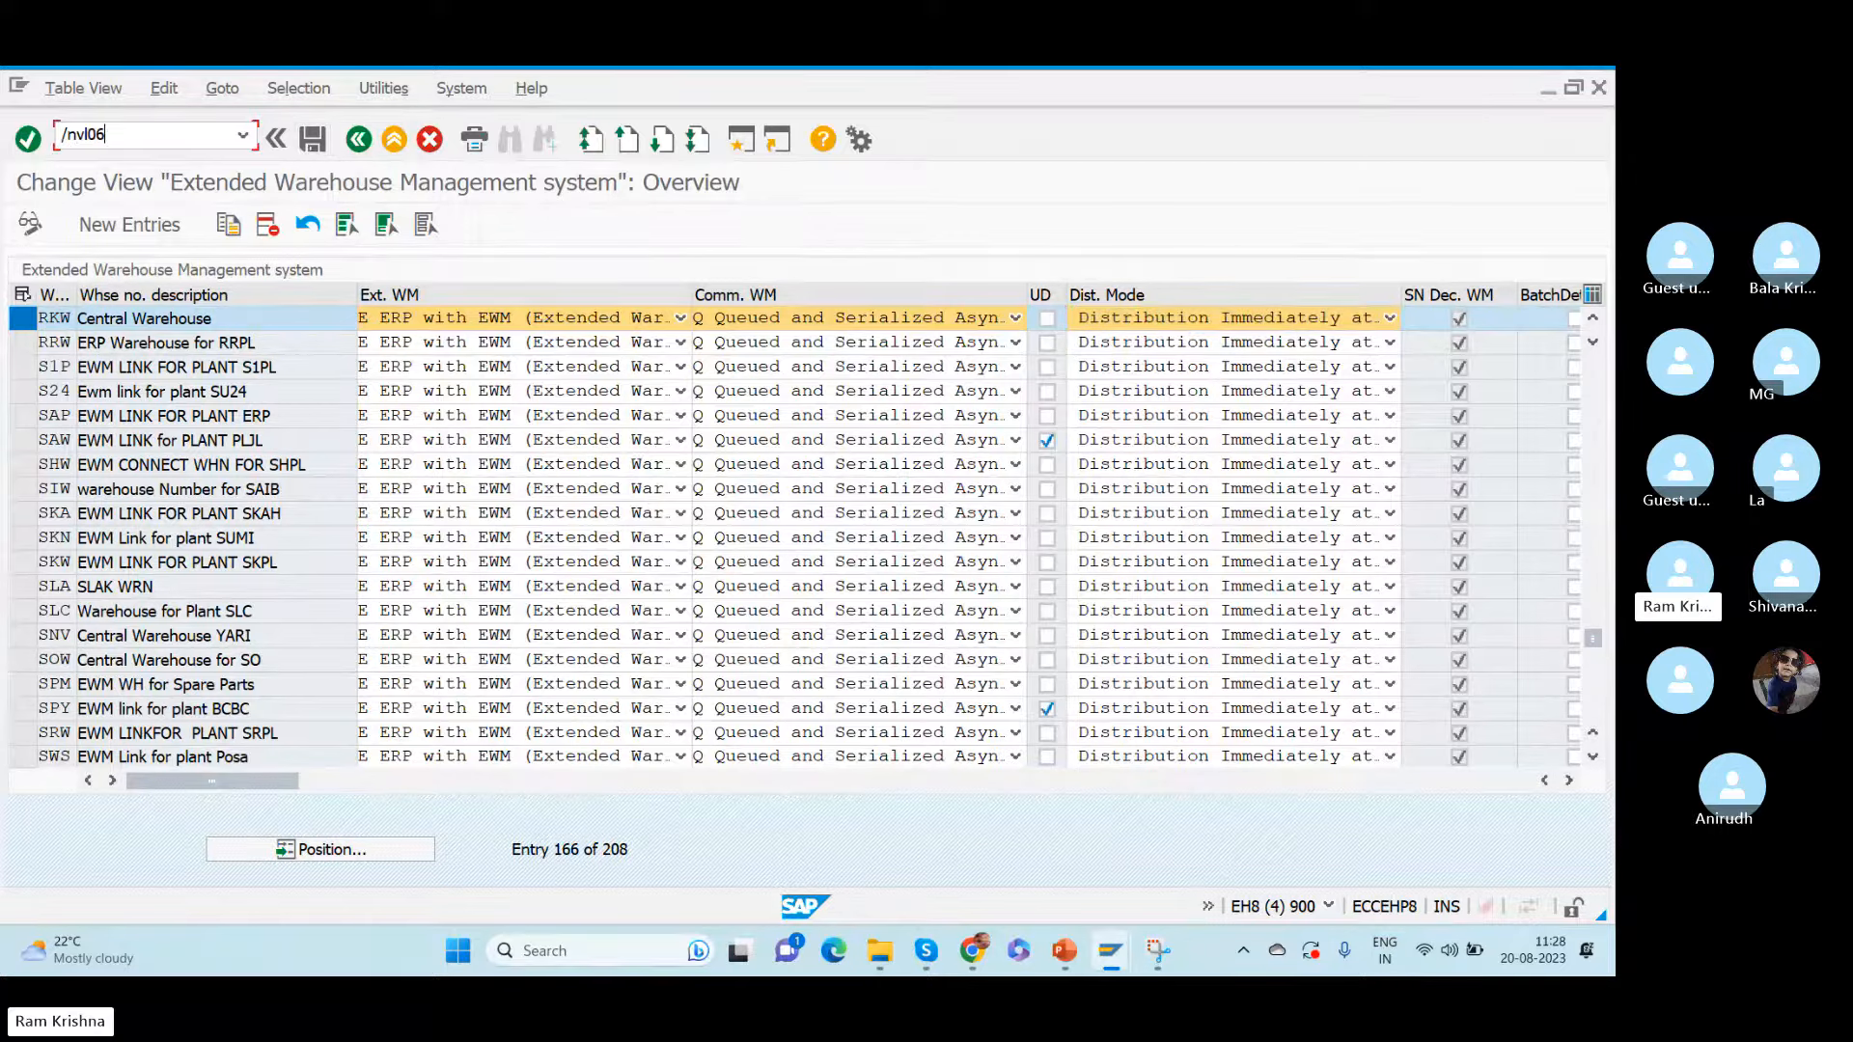
{"action": "type", "text": "/nvl06i"}
{"action": "key", "text": "Return"}
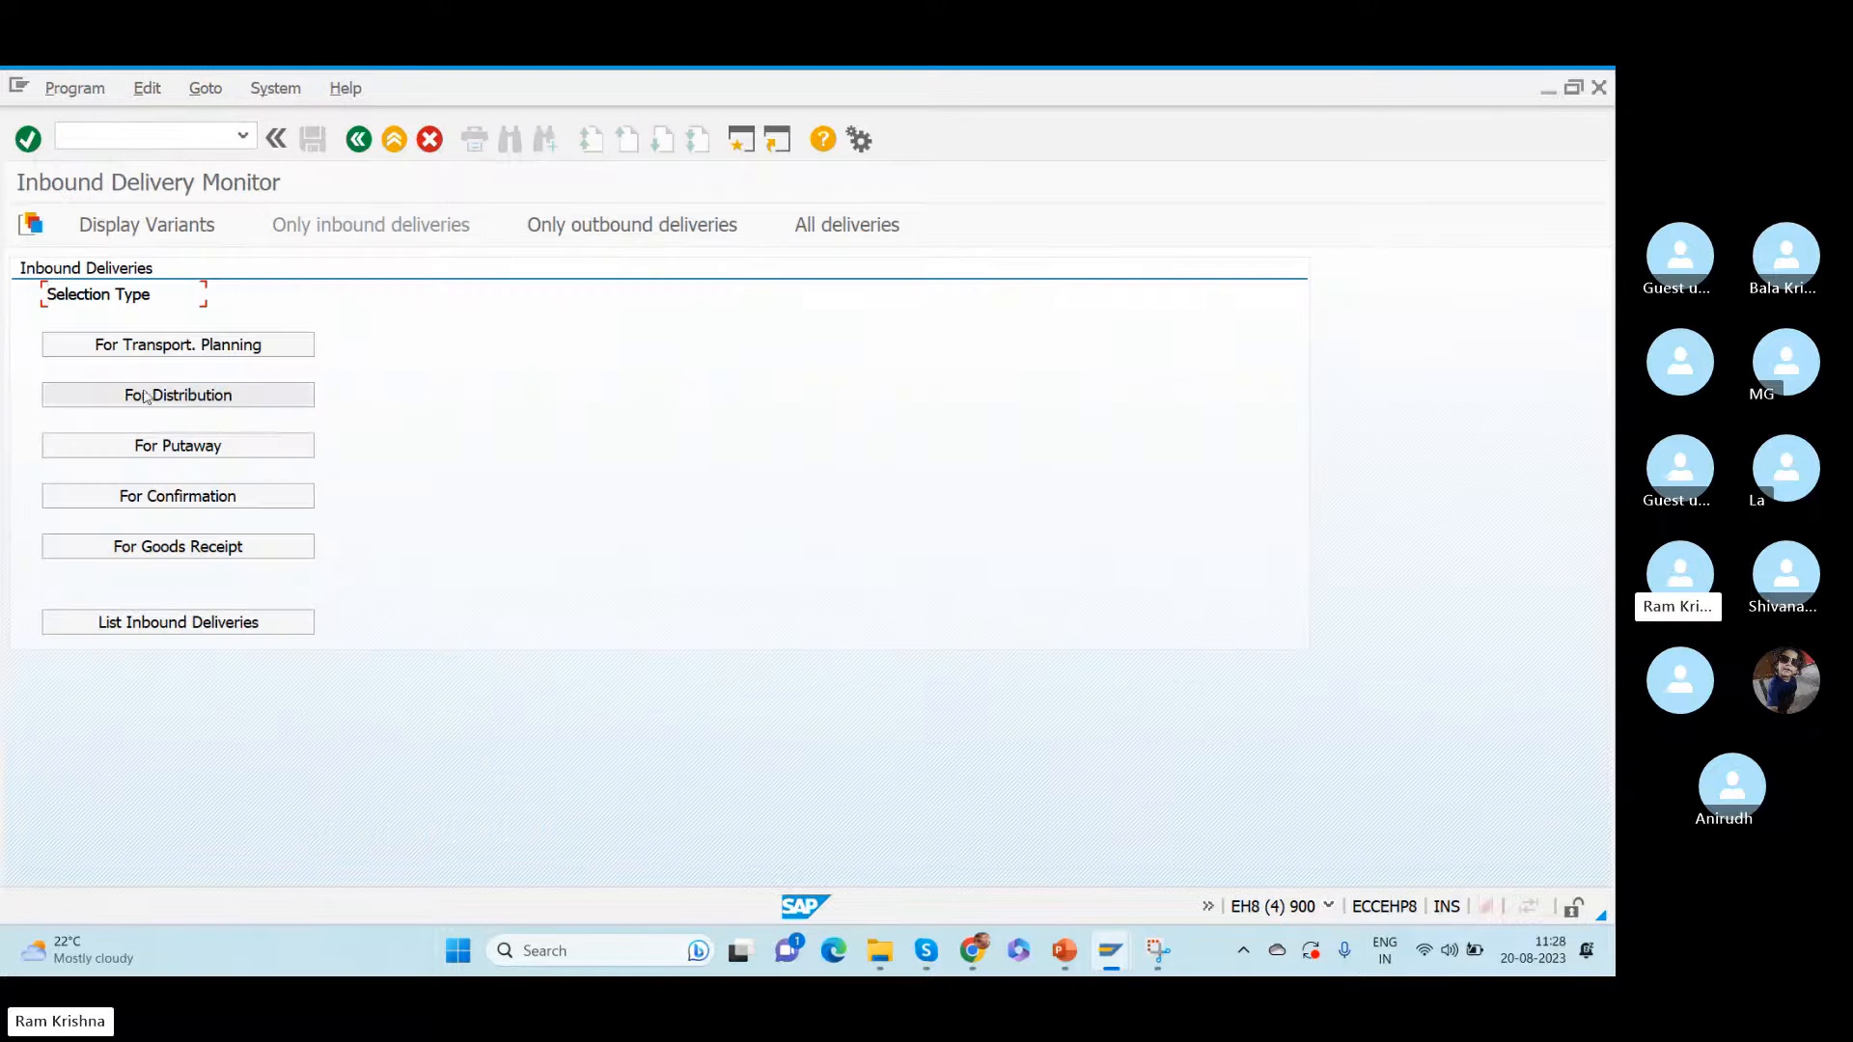
{"action": "left_click", "coordinate": [221, 396]}
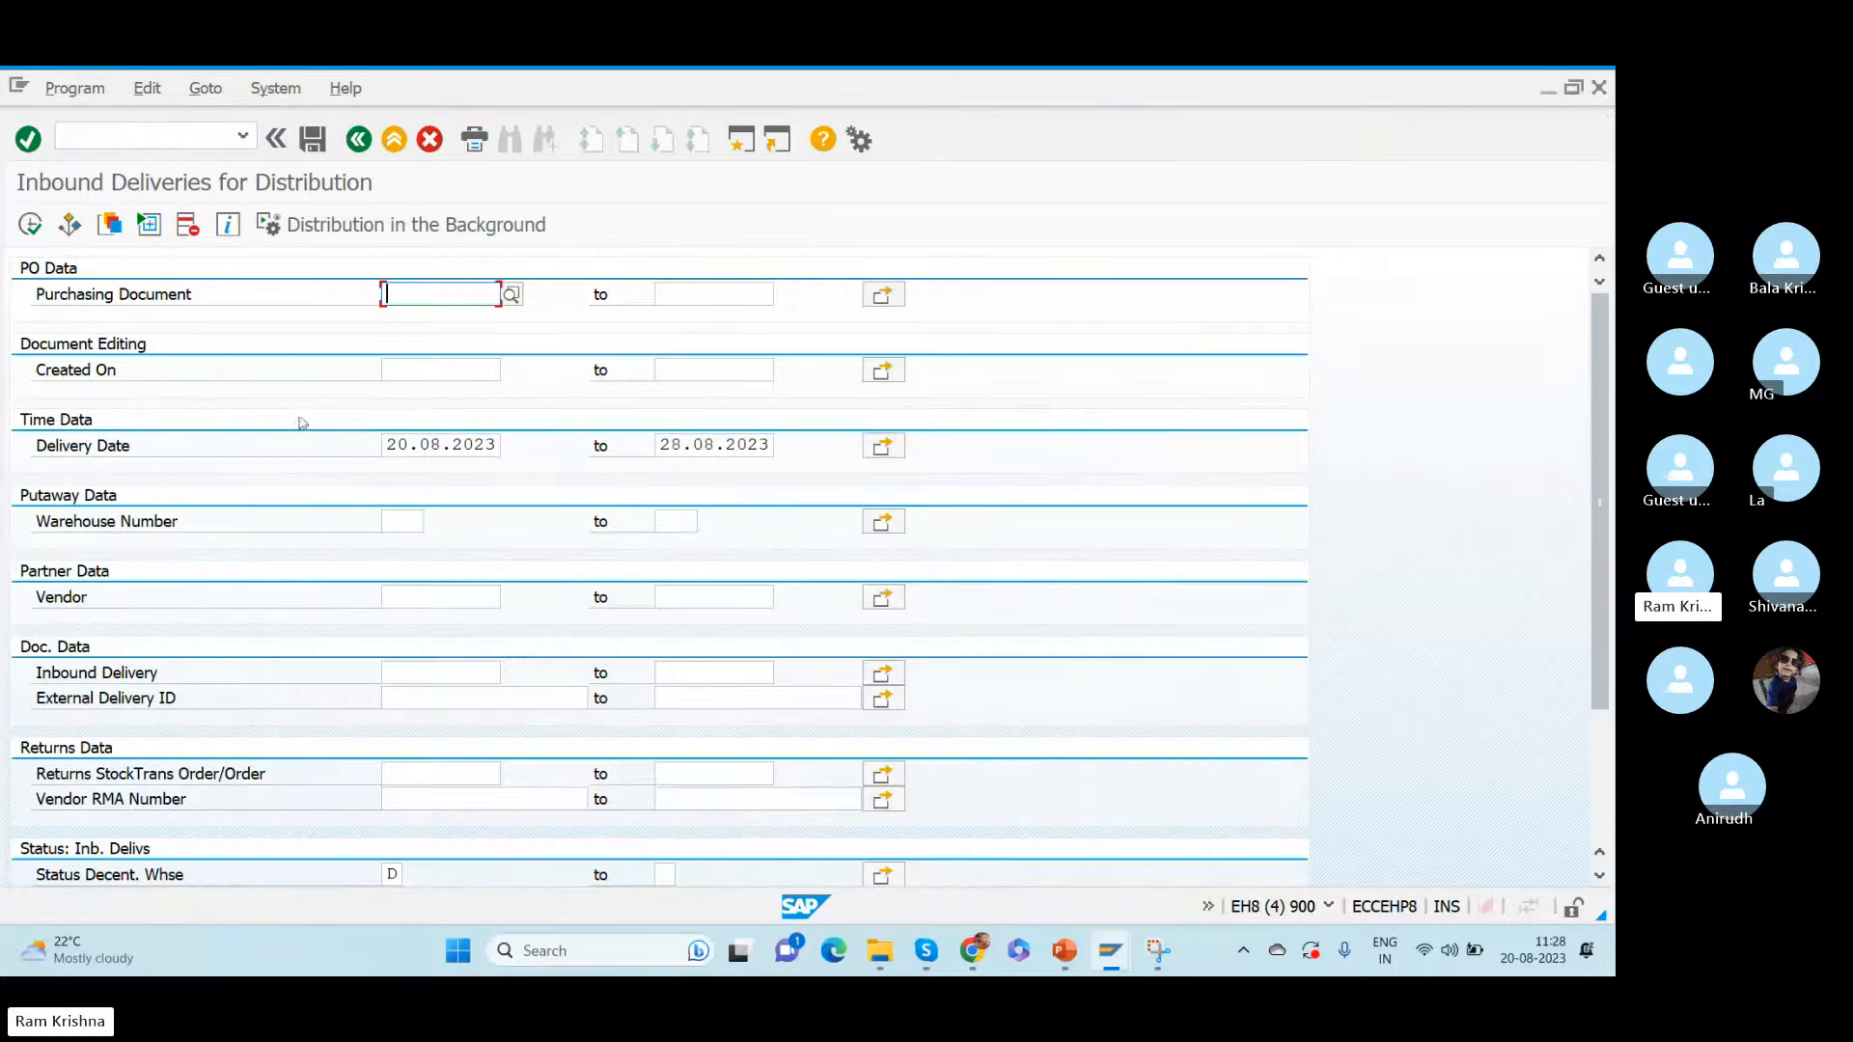
{"action": "left_click", "coordinate": [443, 673]}
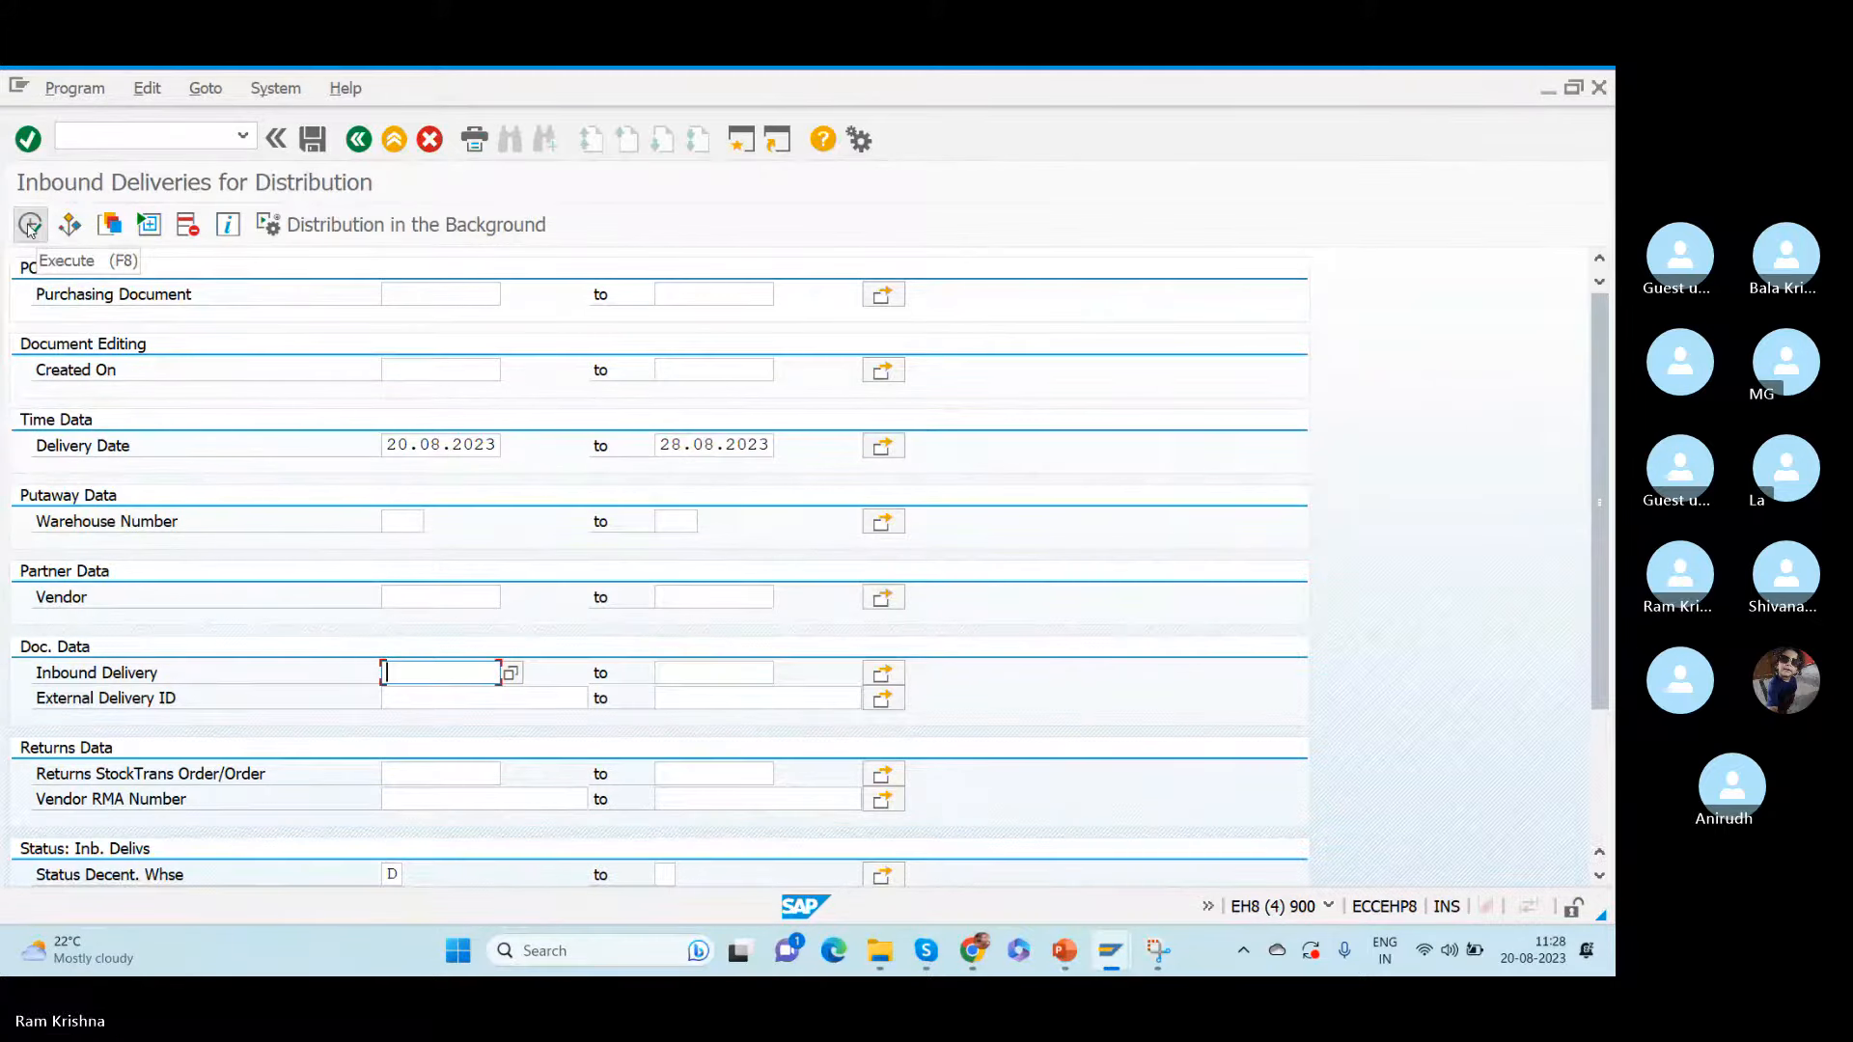
{"action": "key", "text": "alt+Tab"}
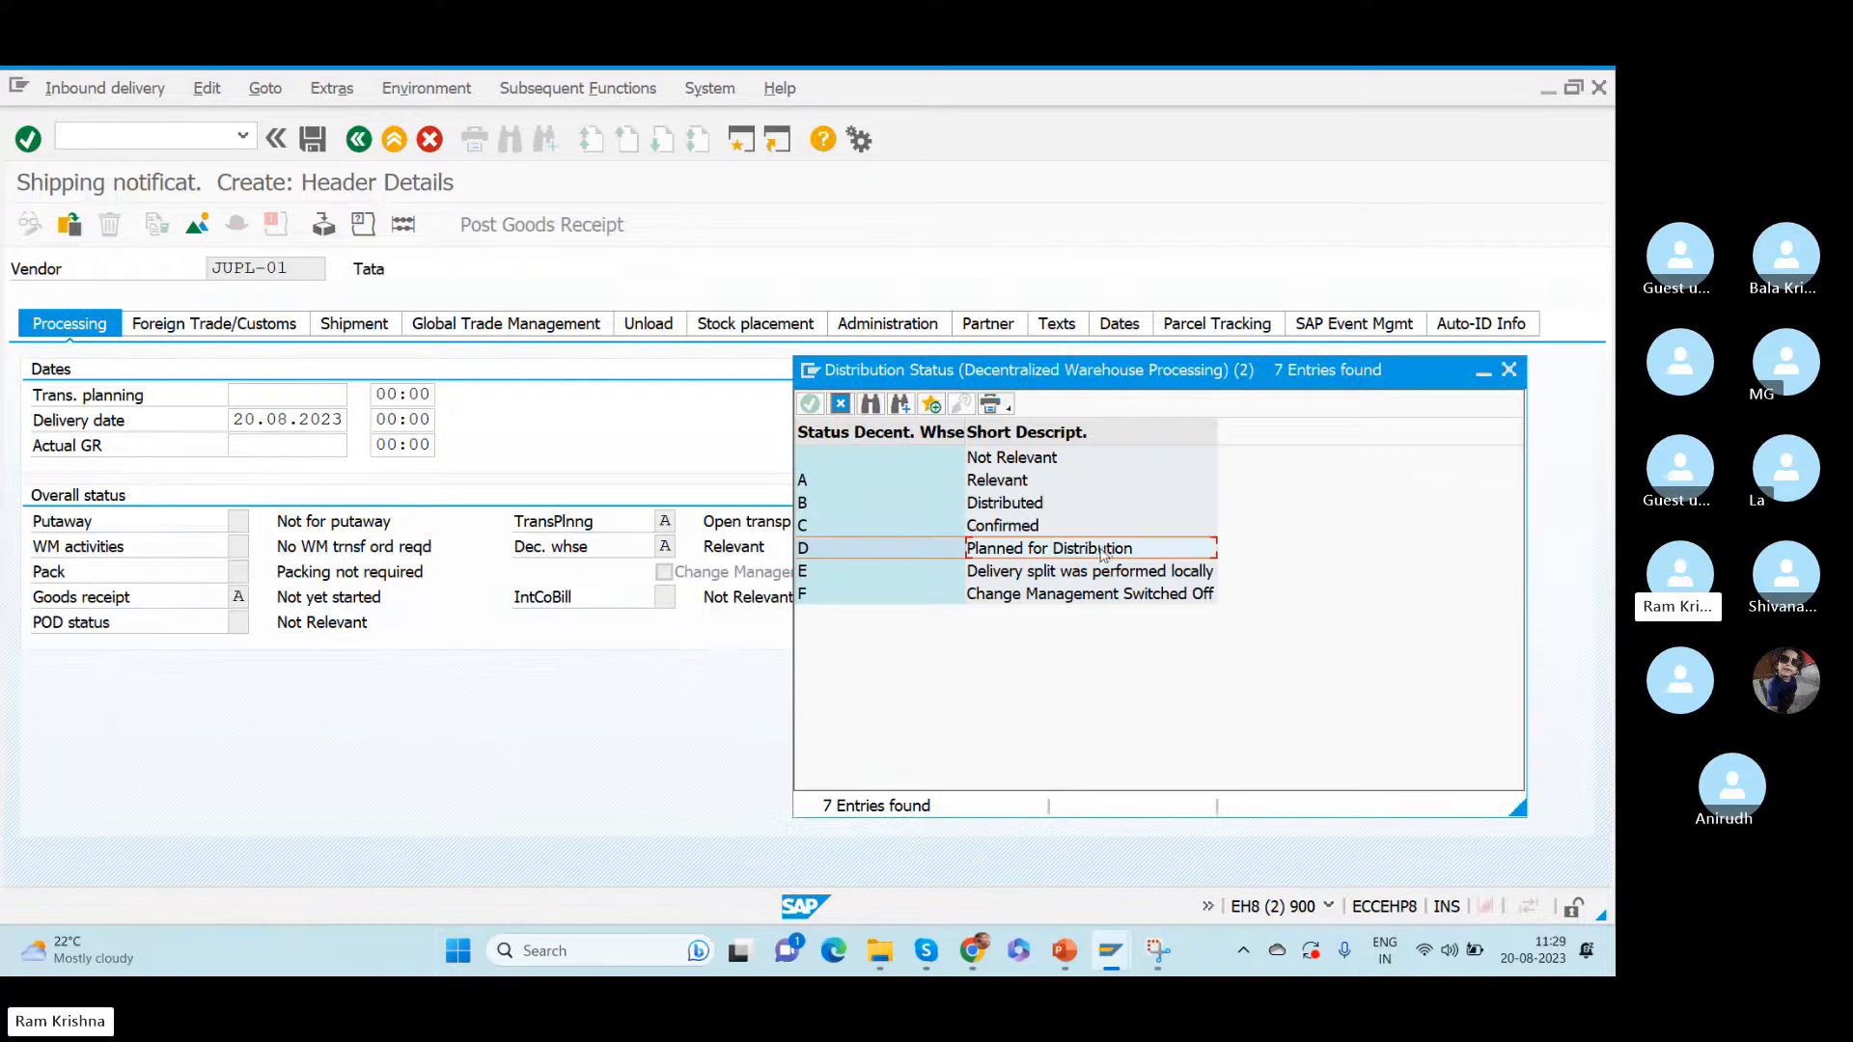
- Review the possible distribution status values for decentralized warehouse processing, from Not Relevant to Planned for Distribution, and close the list
{"action": "left_click", "coordinate": [1005, 505]}
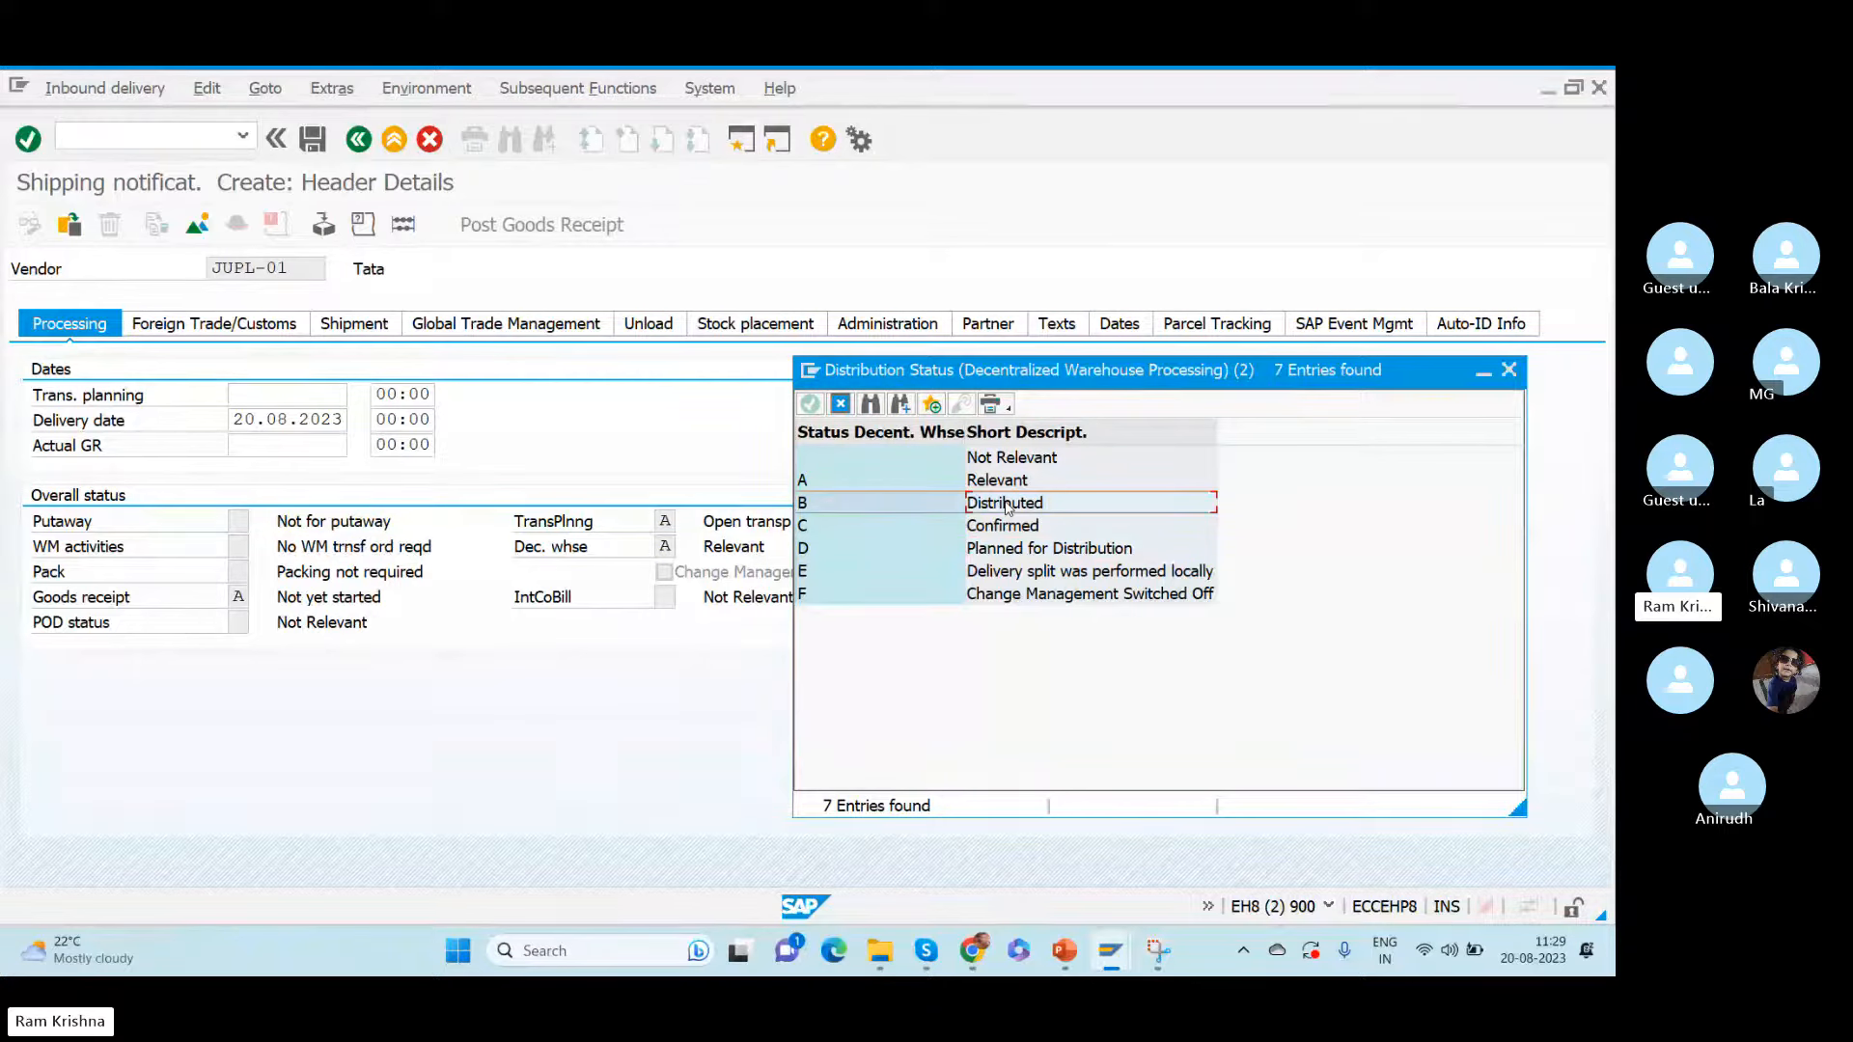
{"action": "left_click", "coordinate": [1016, 555]}
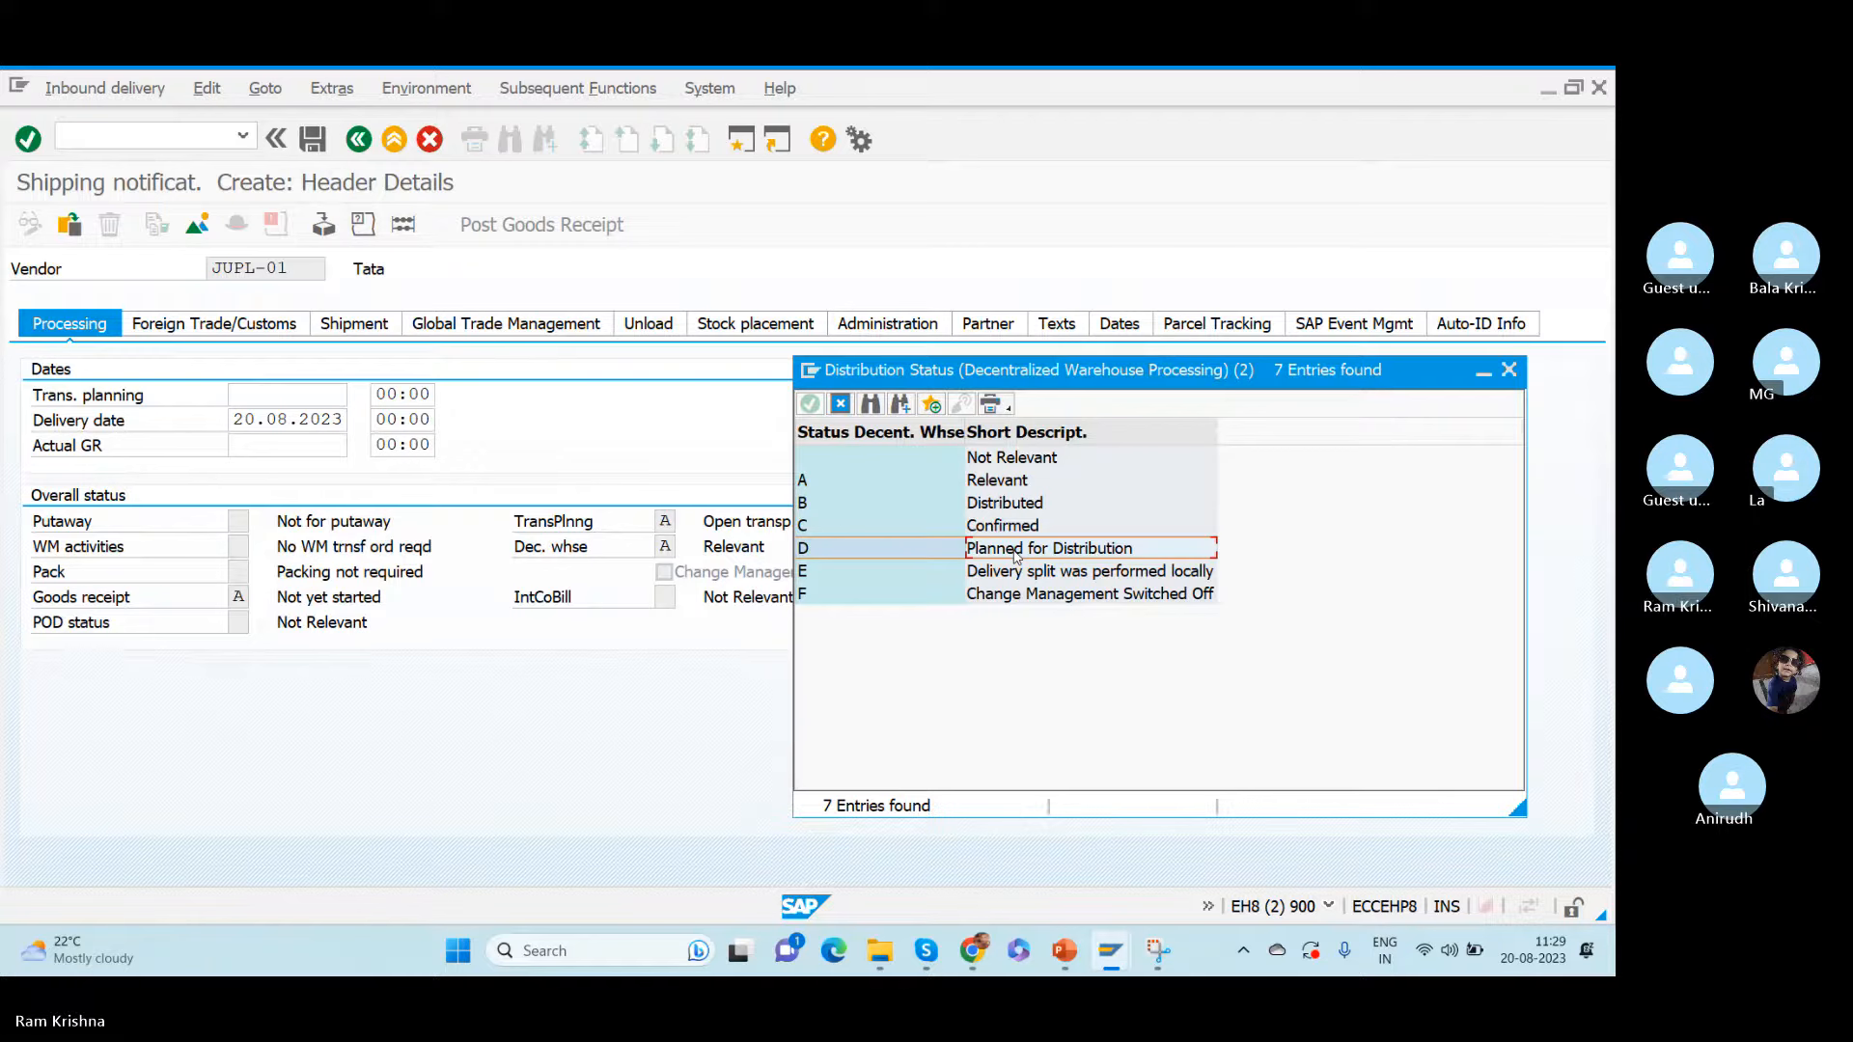
{"action": "left_click", "coordinate": [1009, 457]}
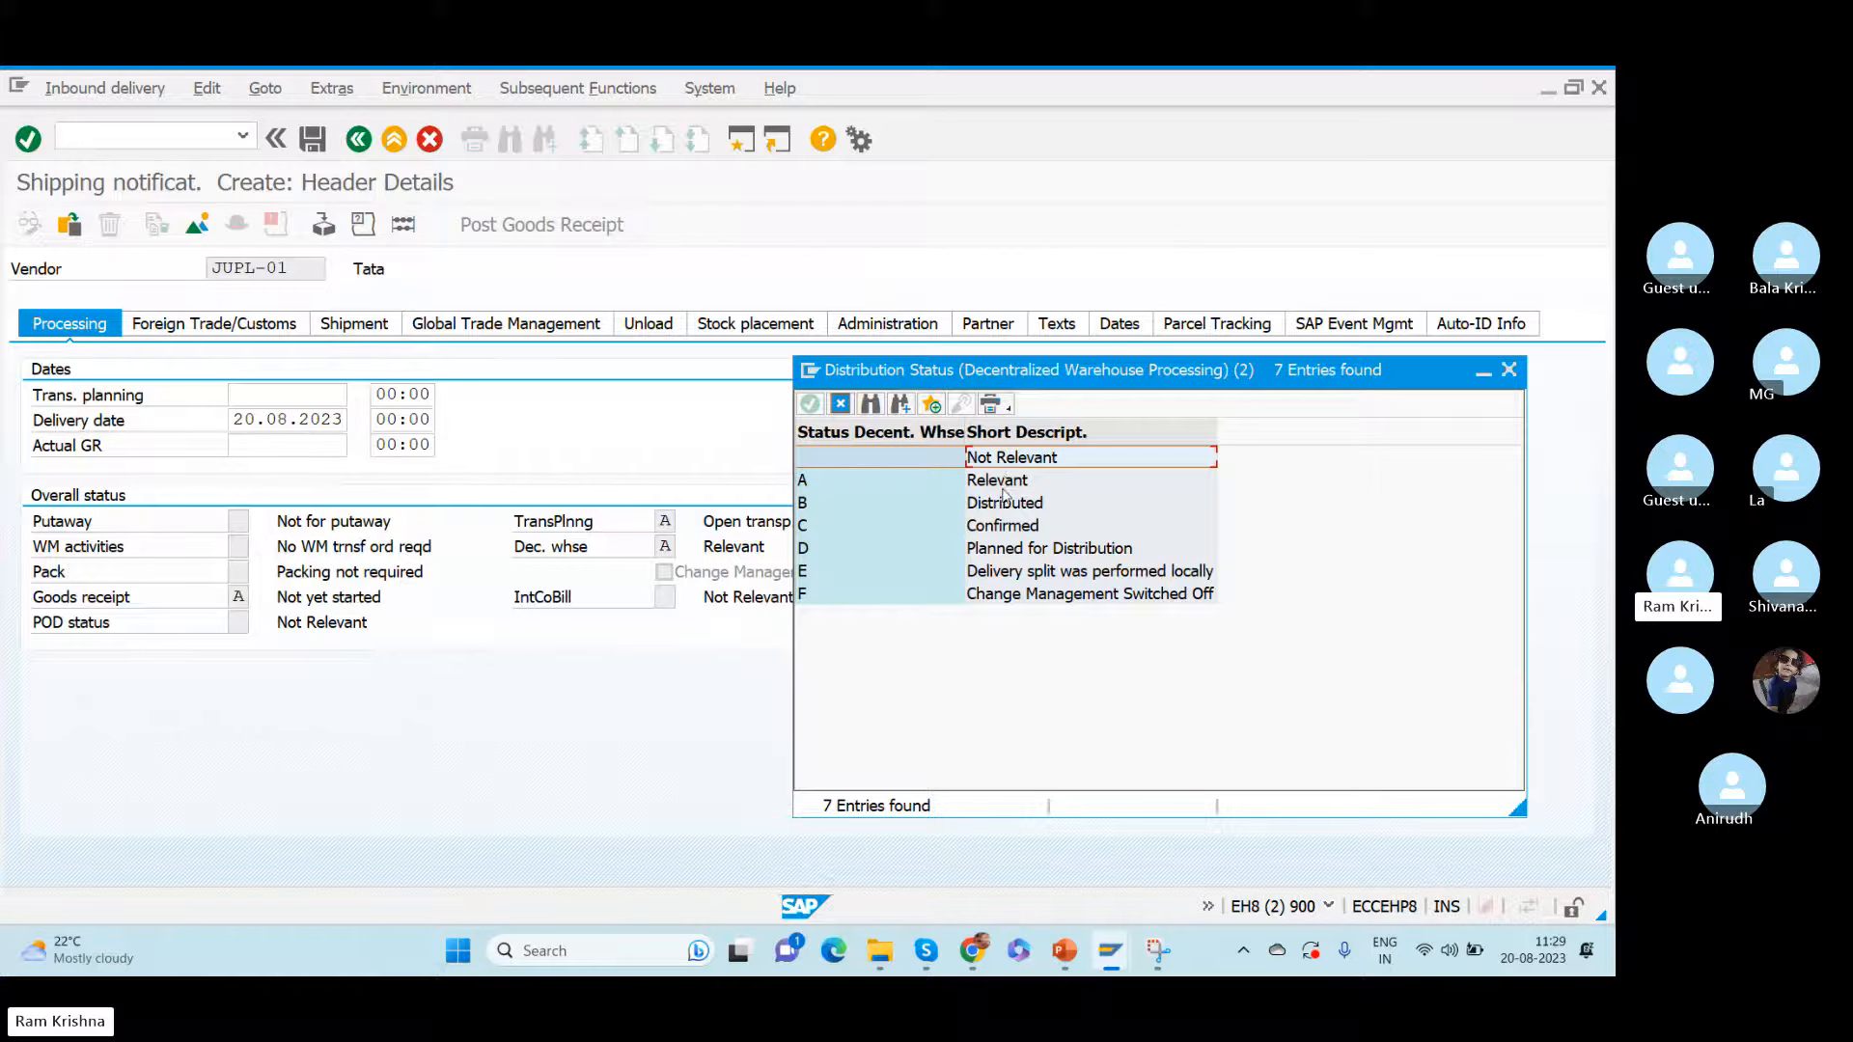
{"action": "left_click", "coordinate": [1005, 485]}
{"action": "left_click", "coordinate": [1004, 500]}
{"action": "left_click", "coordinate": [1008, 526]}
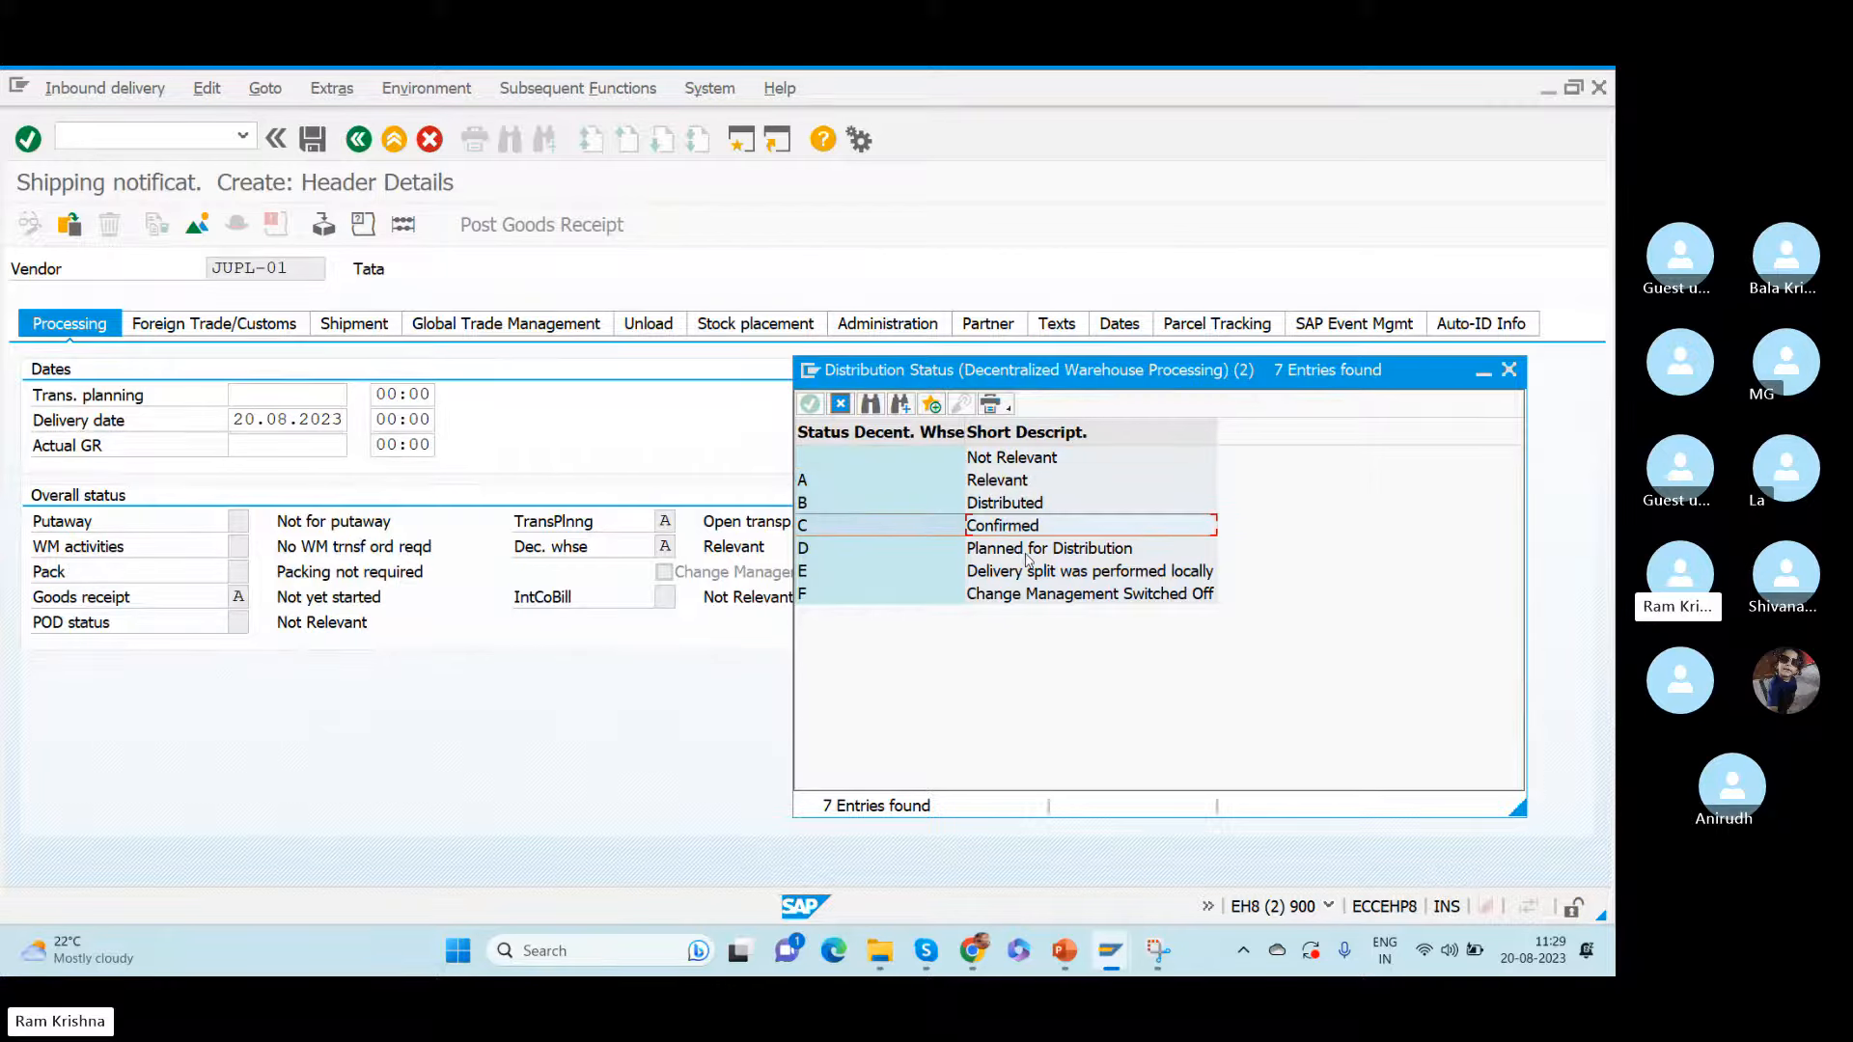
{"action": "left_click", "coordinate": [1027, 552]}
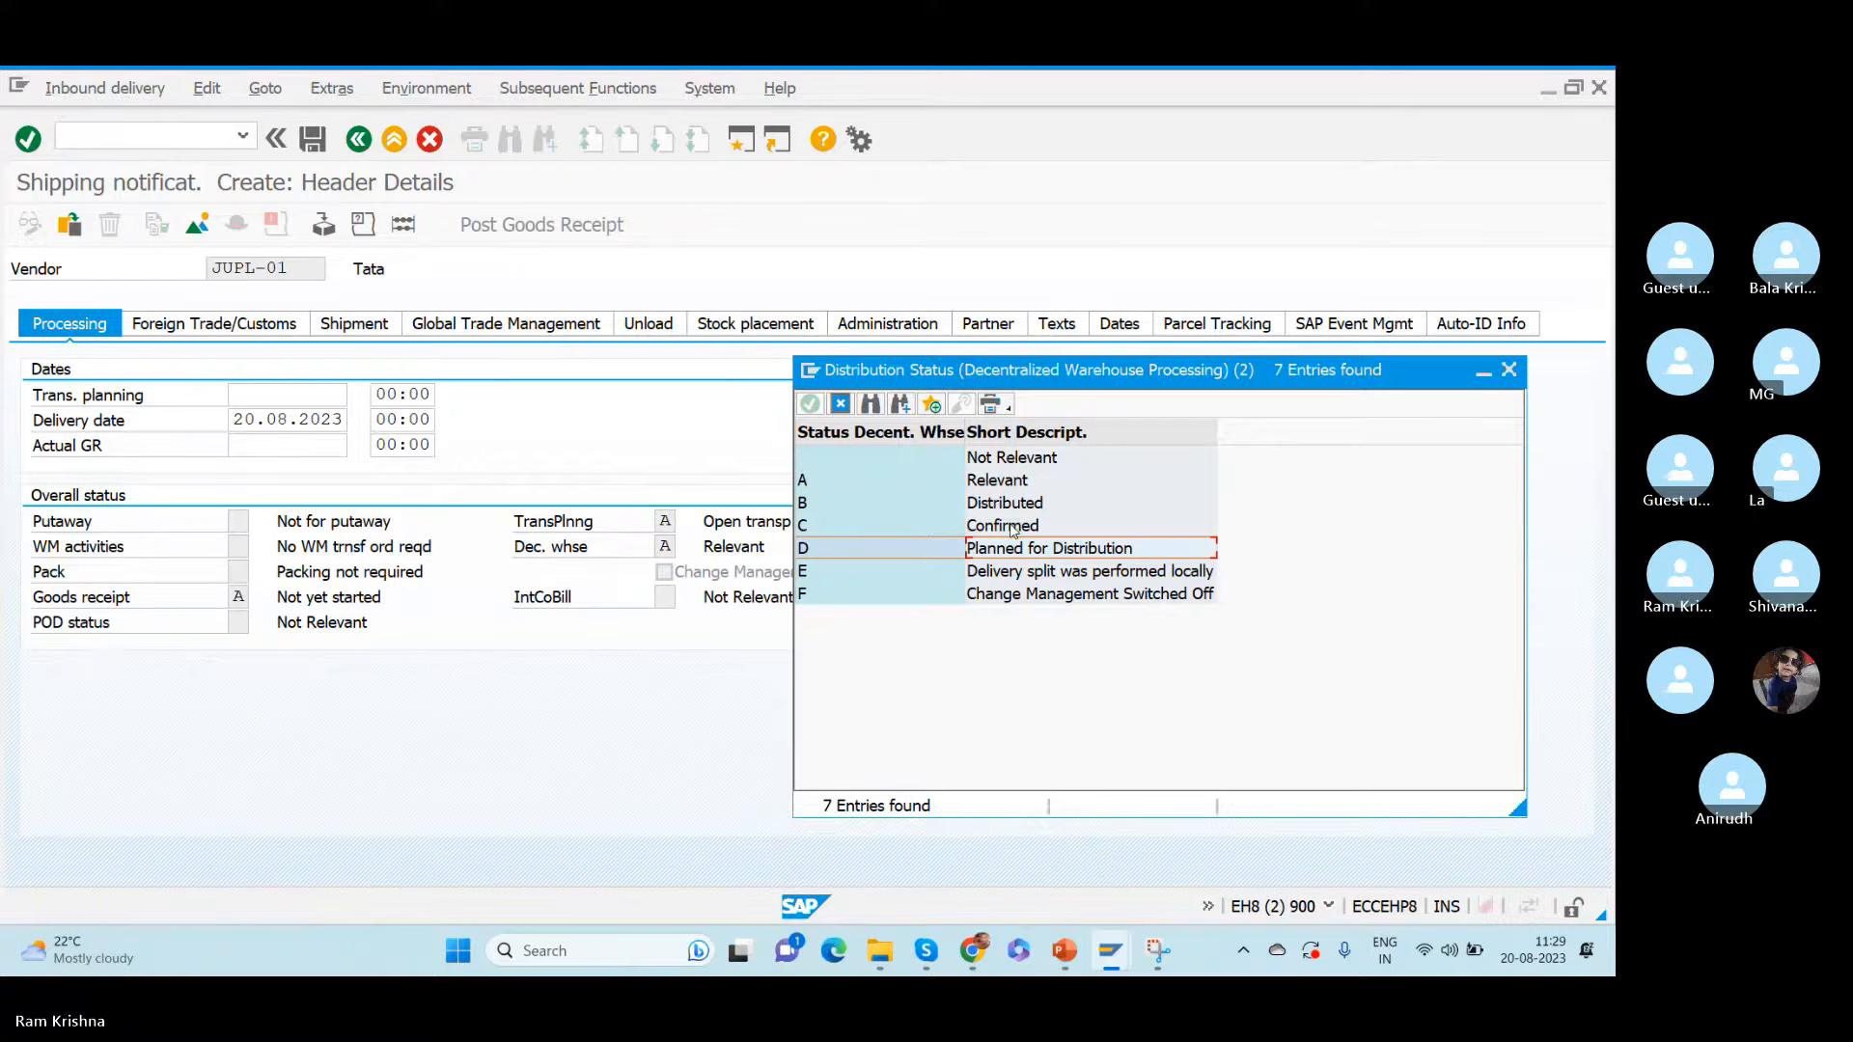
{"action": "left_click", "coordinate": [1509, 372]}
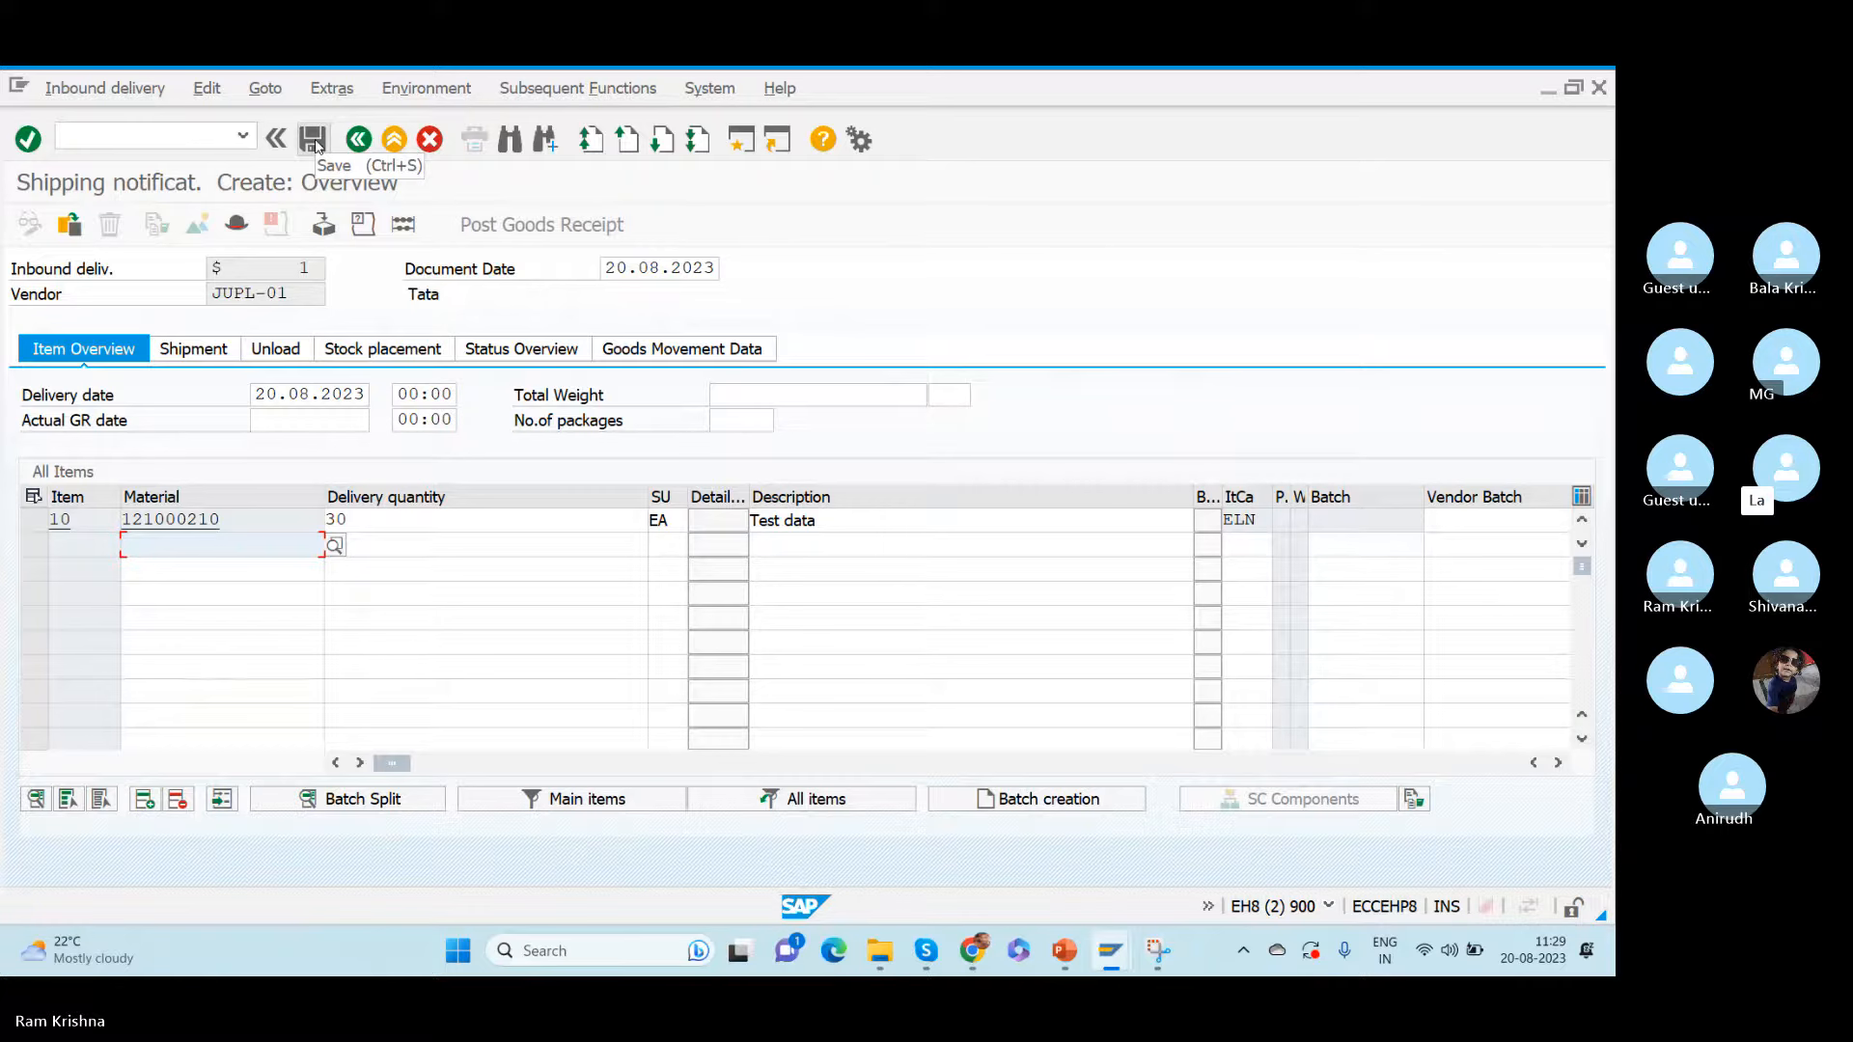
- Save the new inbound delivery and open it for display with transaction /nvl33n
{"action": "left_click", "coordinate": [313, 141]}
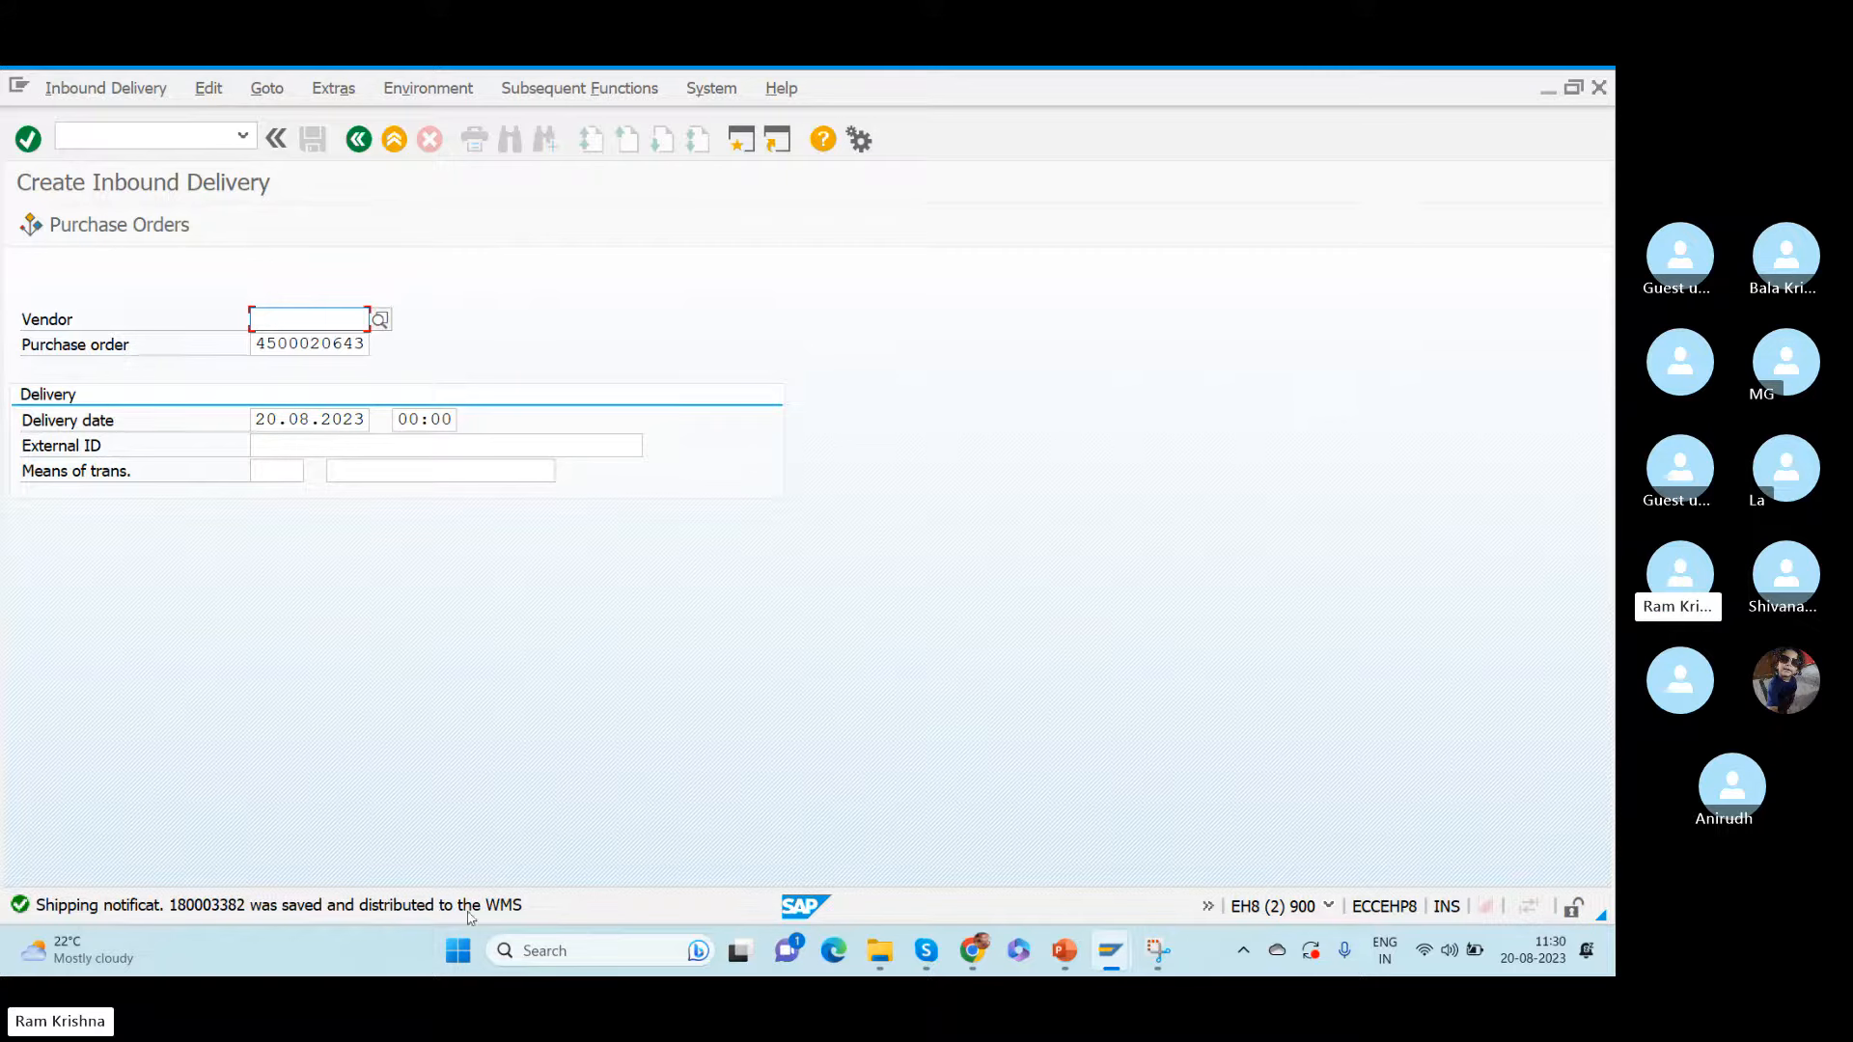
{"action": "left_click", "coordinate": [148, 139]}
{"action": "type", "text": "/nvl33n"}
{"action": "key", "text": "Return"}
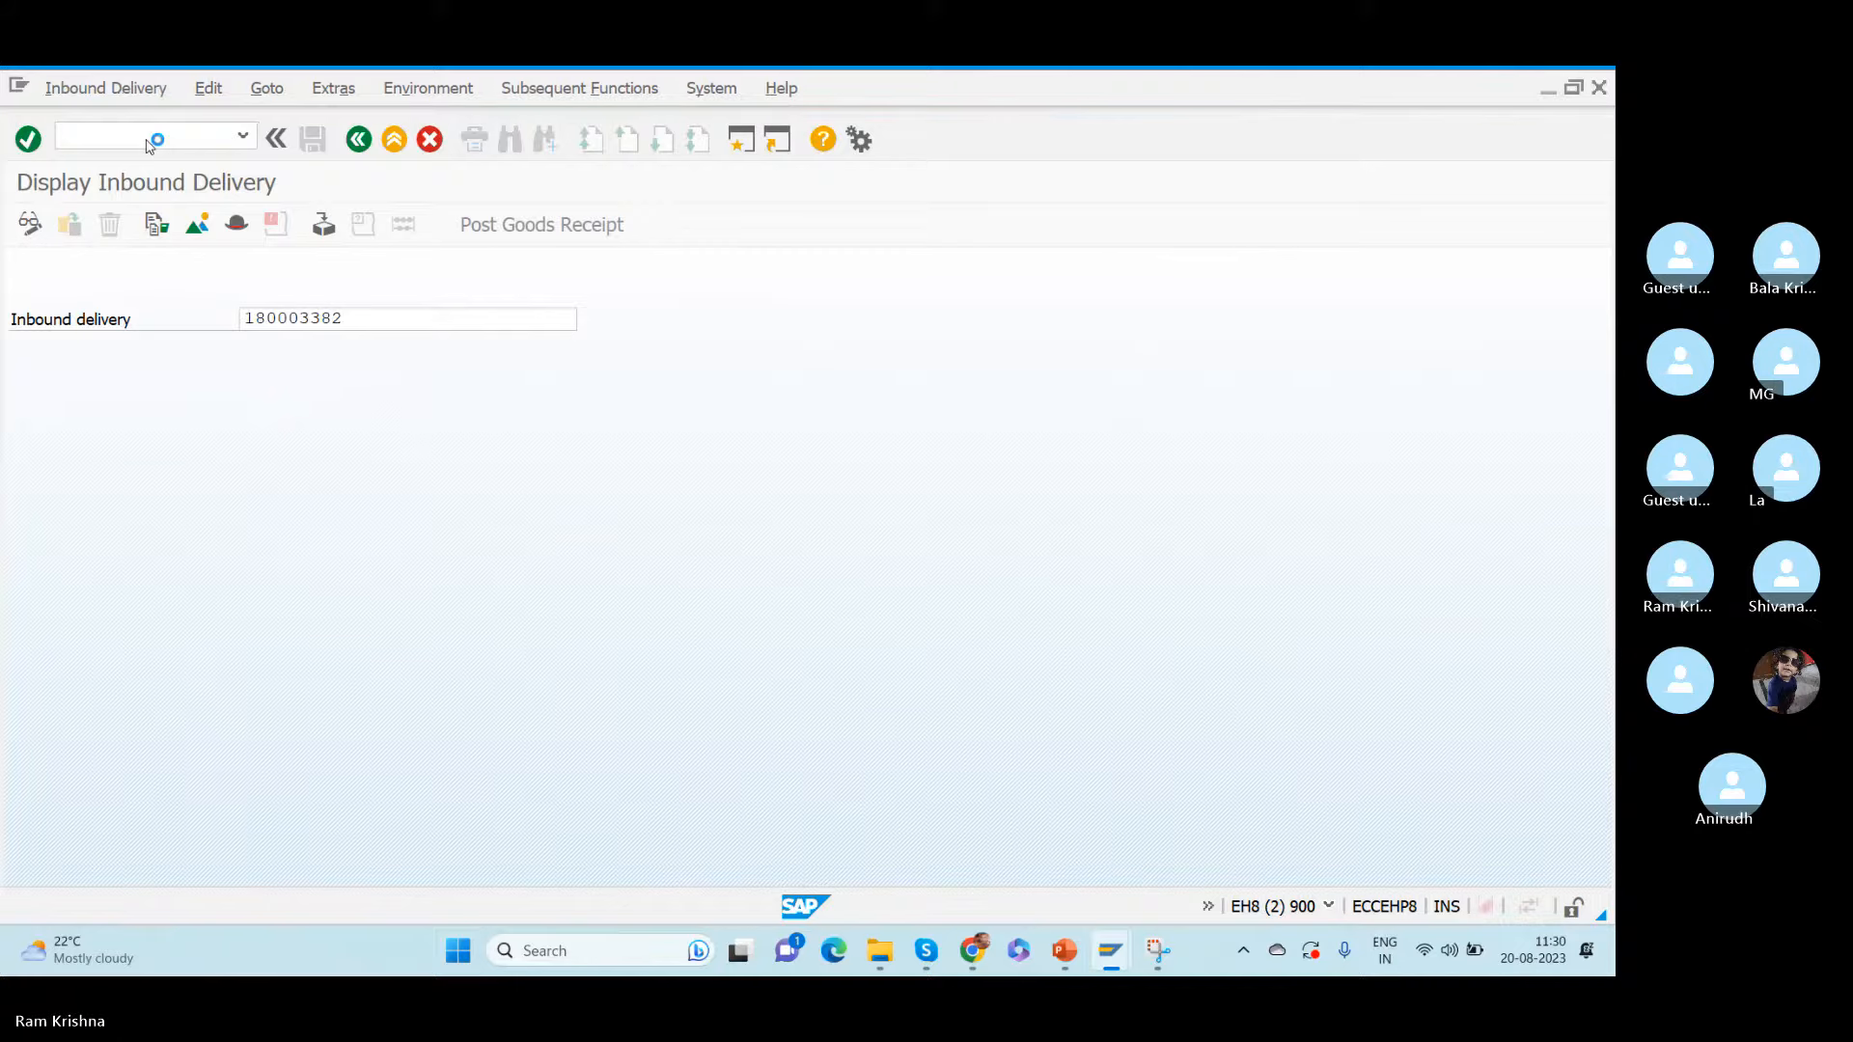
{"action": "key", "text": "Return"}
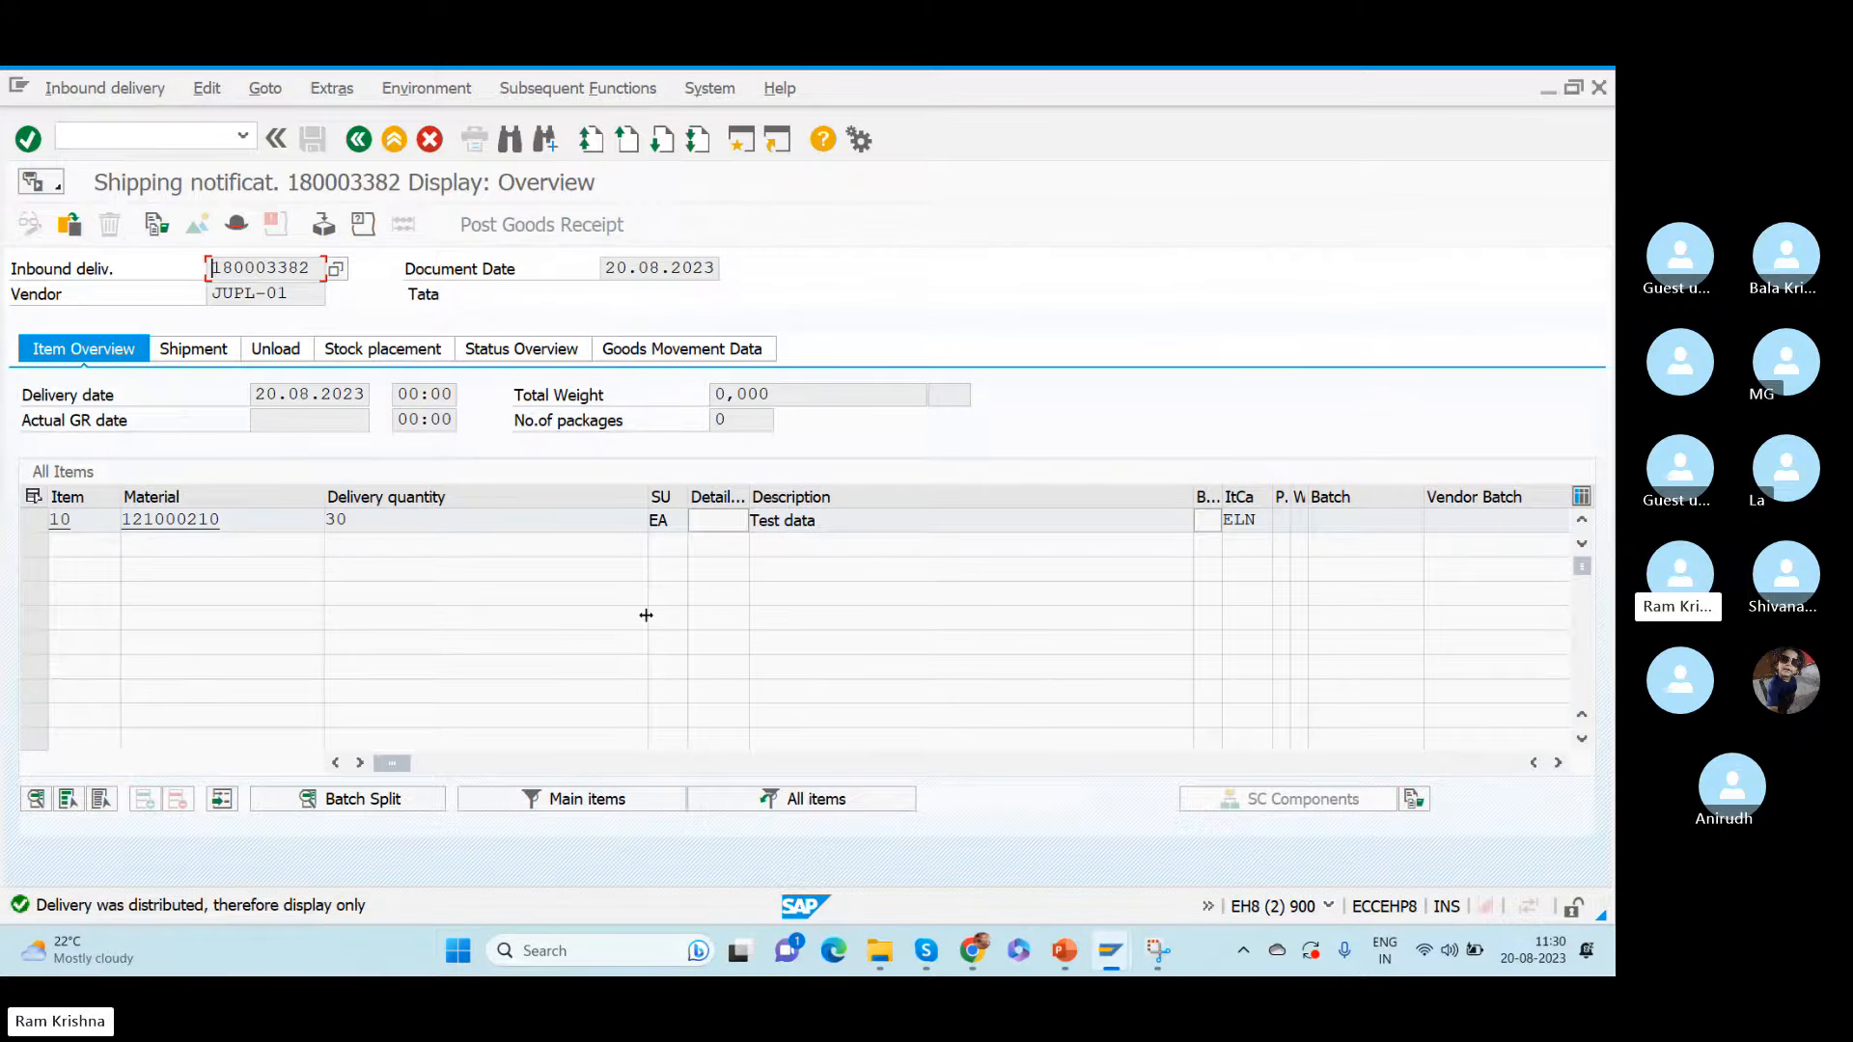
- Check the material and delivery quantity of item 10, including its goods movement data
{"action": "left_click_drag", "start_coordinate": [319, 521], "coordinate": [43, 516]}
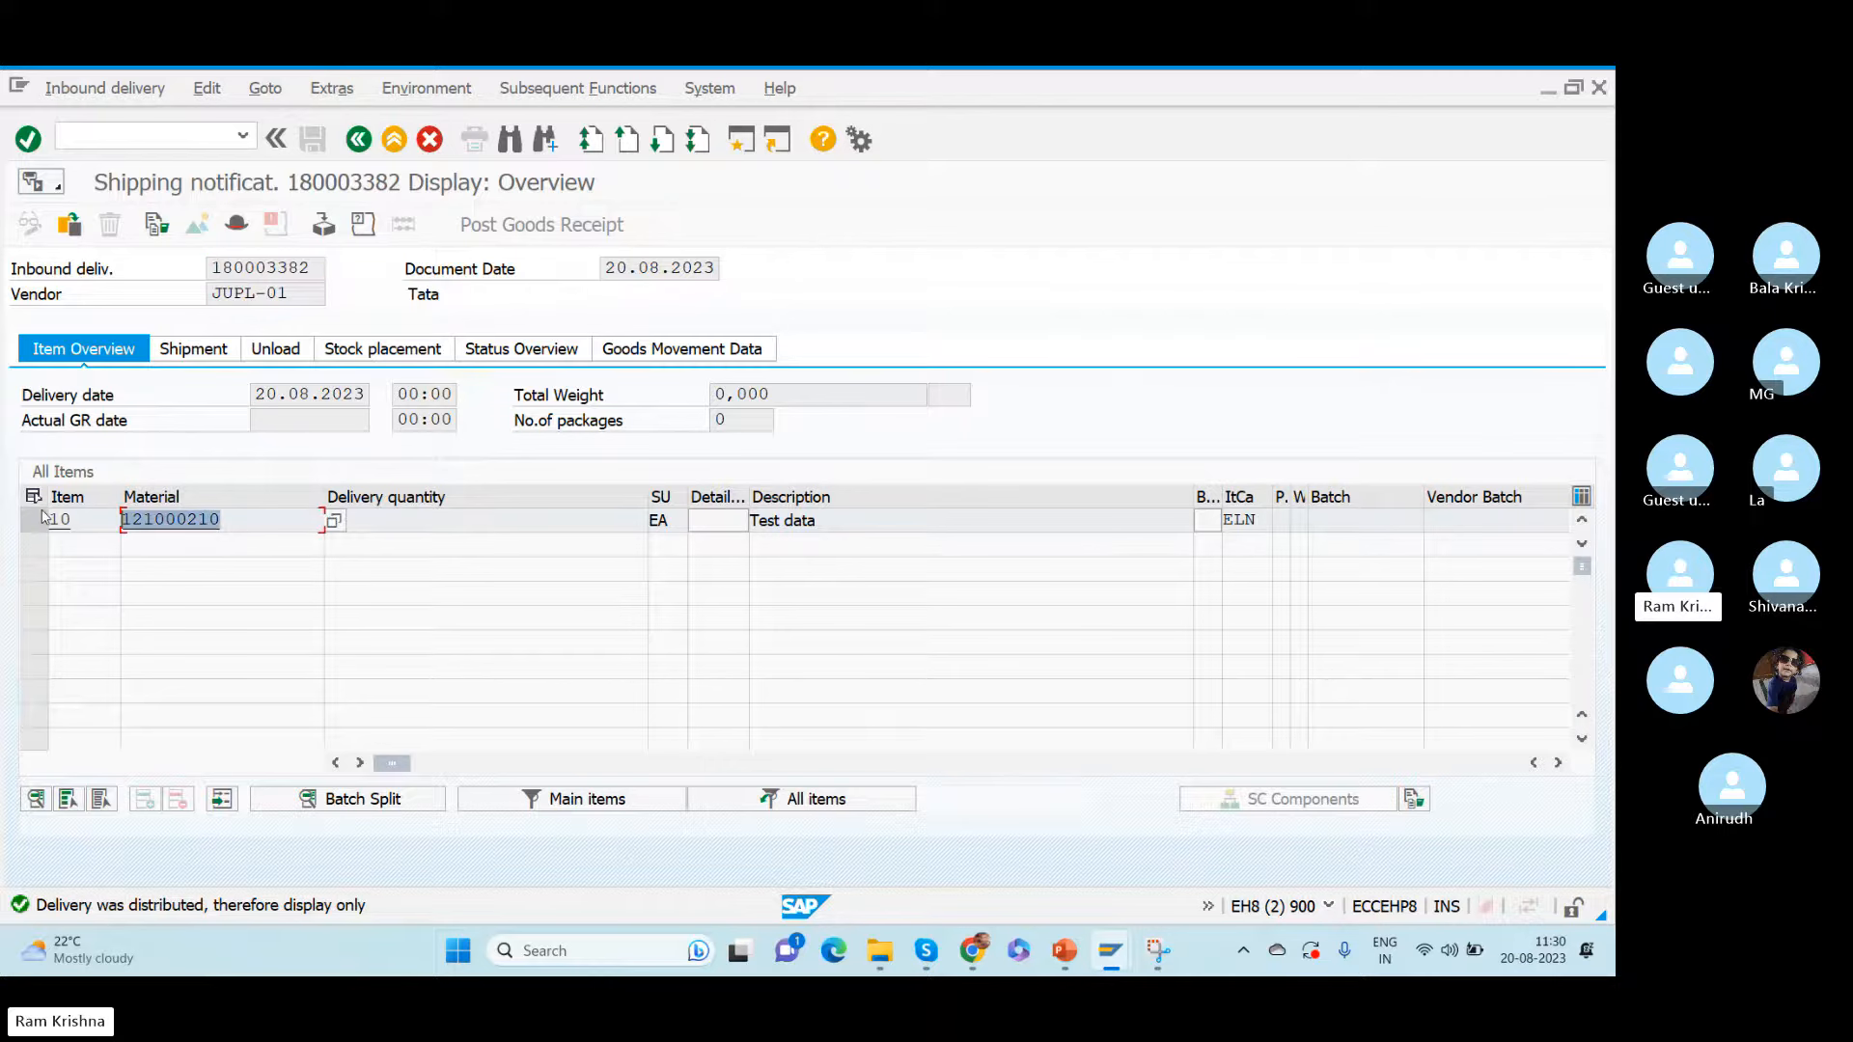
{"action": "left_click", "coordinate": [390, 531]}
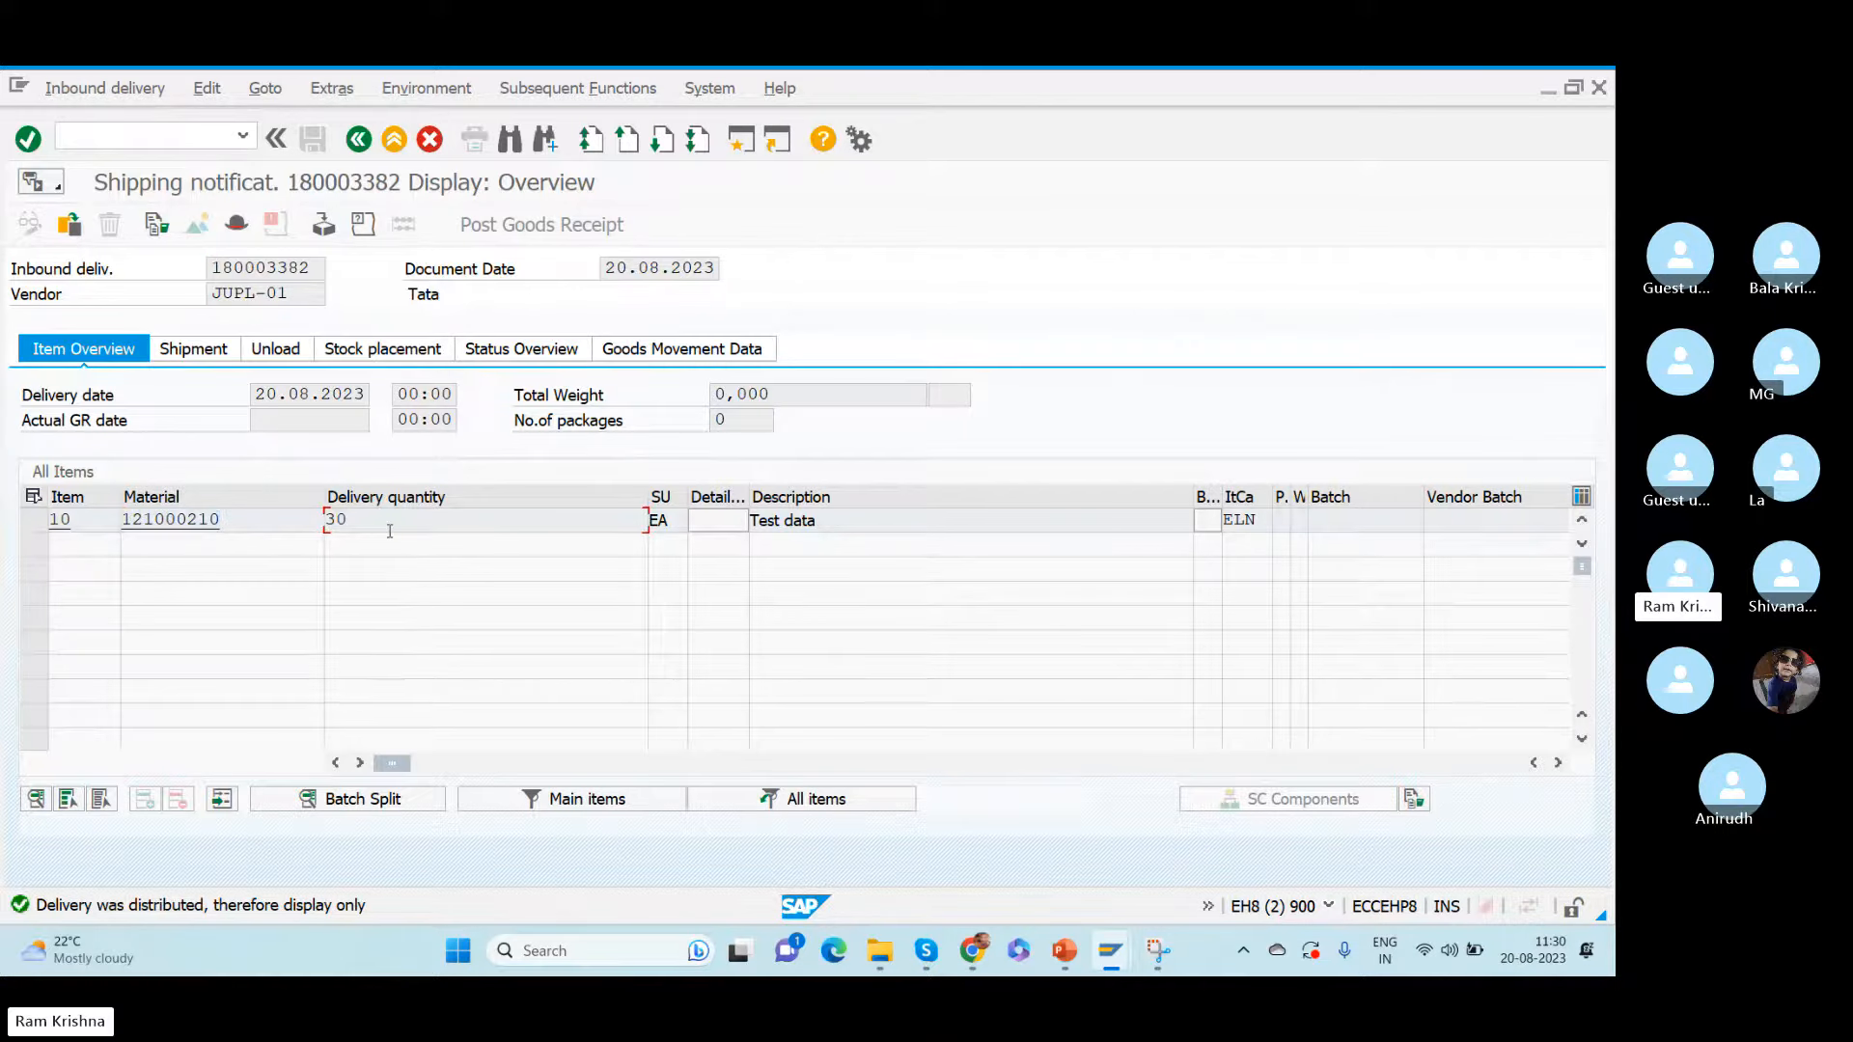
{"action": "left_click", "coordinate": [657, 357]}
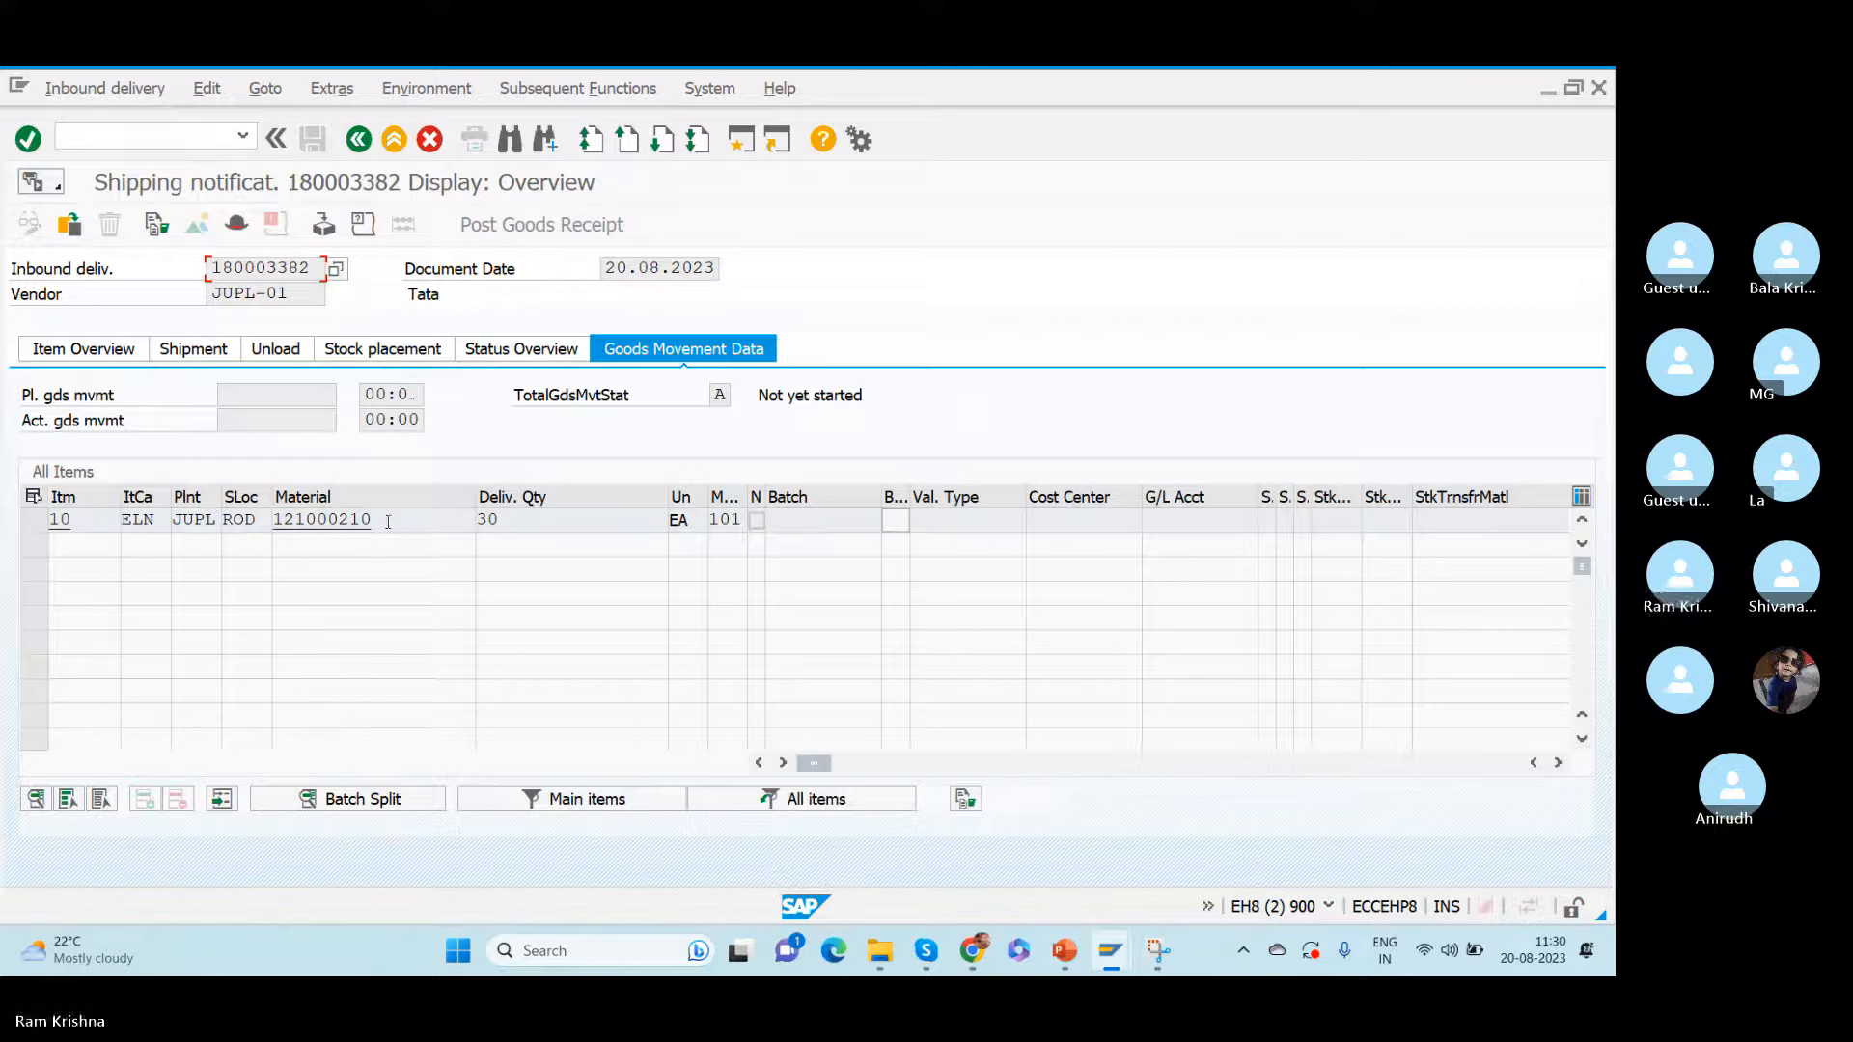
- View the saved delivery's header details and locate the Distributed value among the Dec. whse status options
{"action": "left_click", "coordinate": [237, 224]}
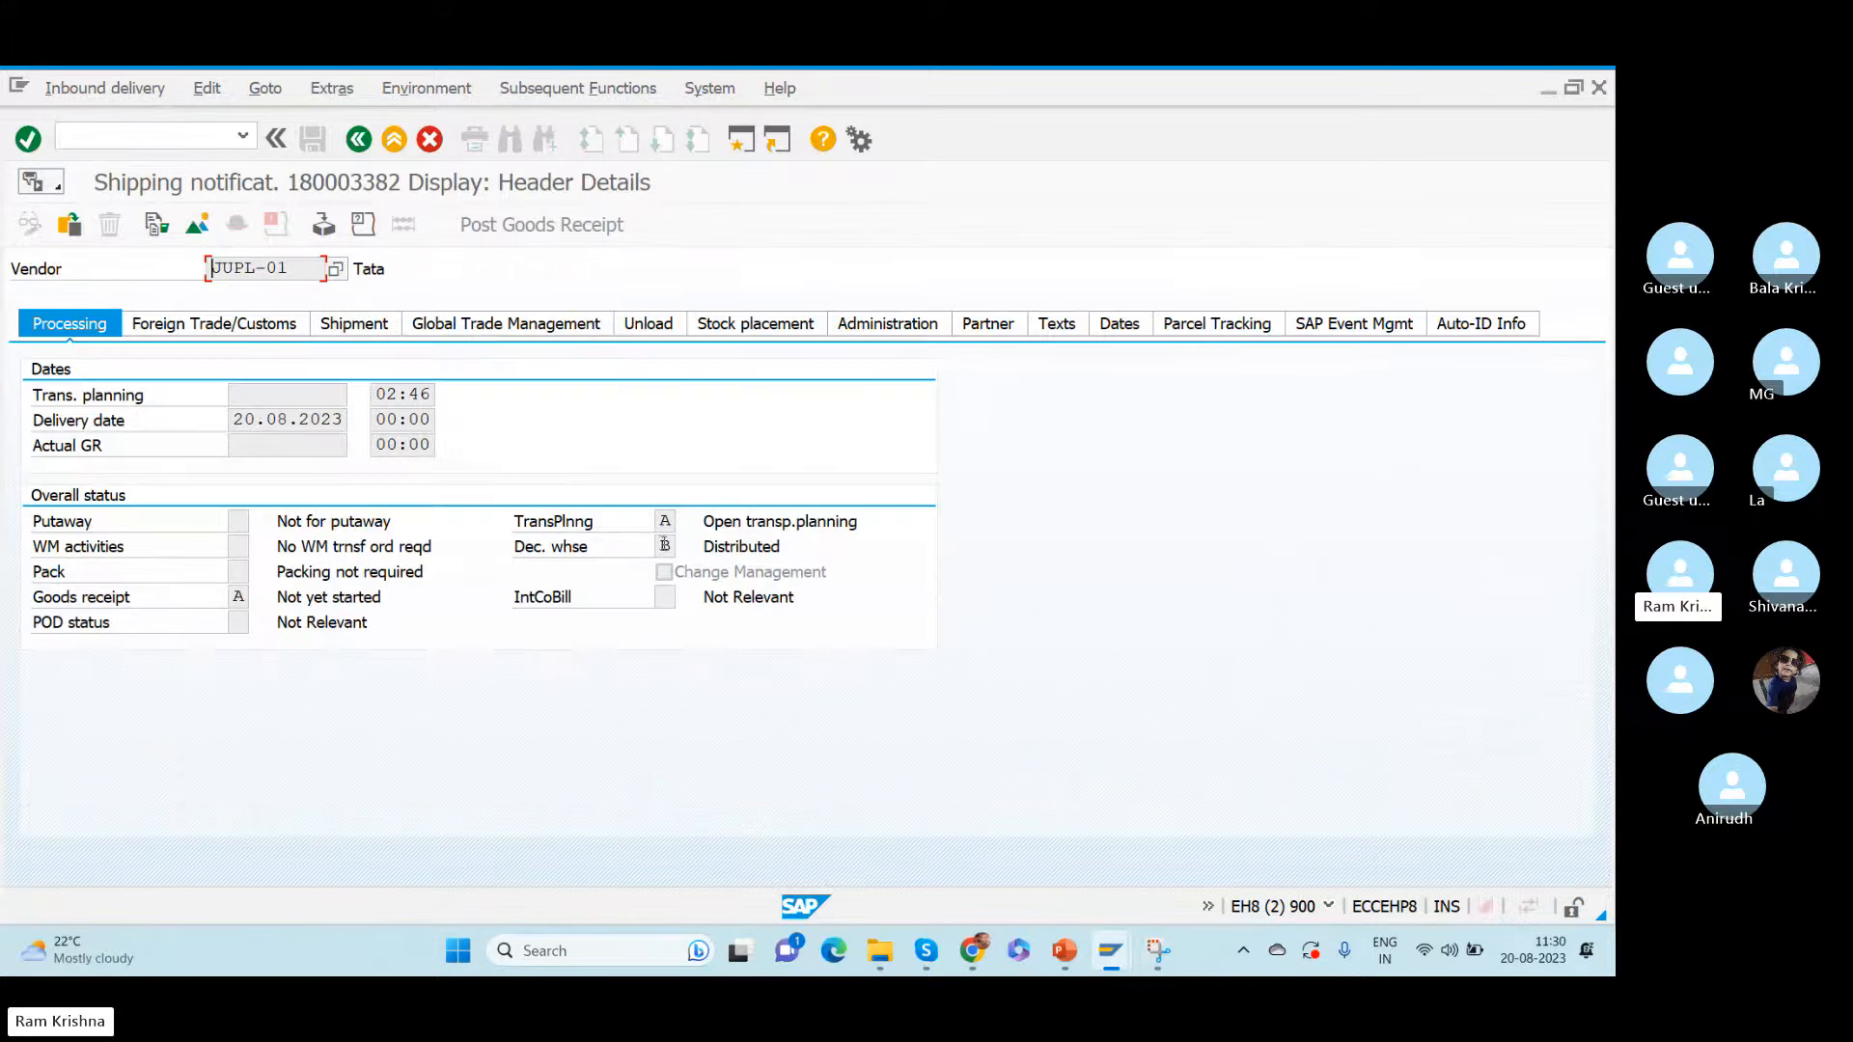
{"action": "left_click", "coordinate": [665, 546]}
{"action": "left_click", "coordinate": [685, 546]}
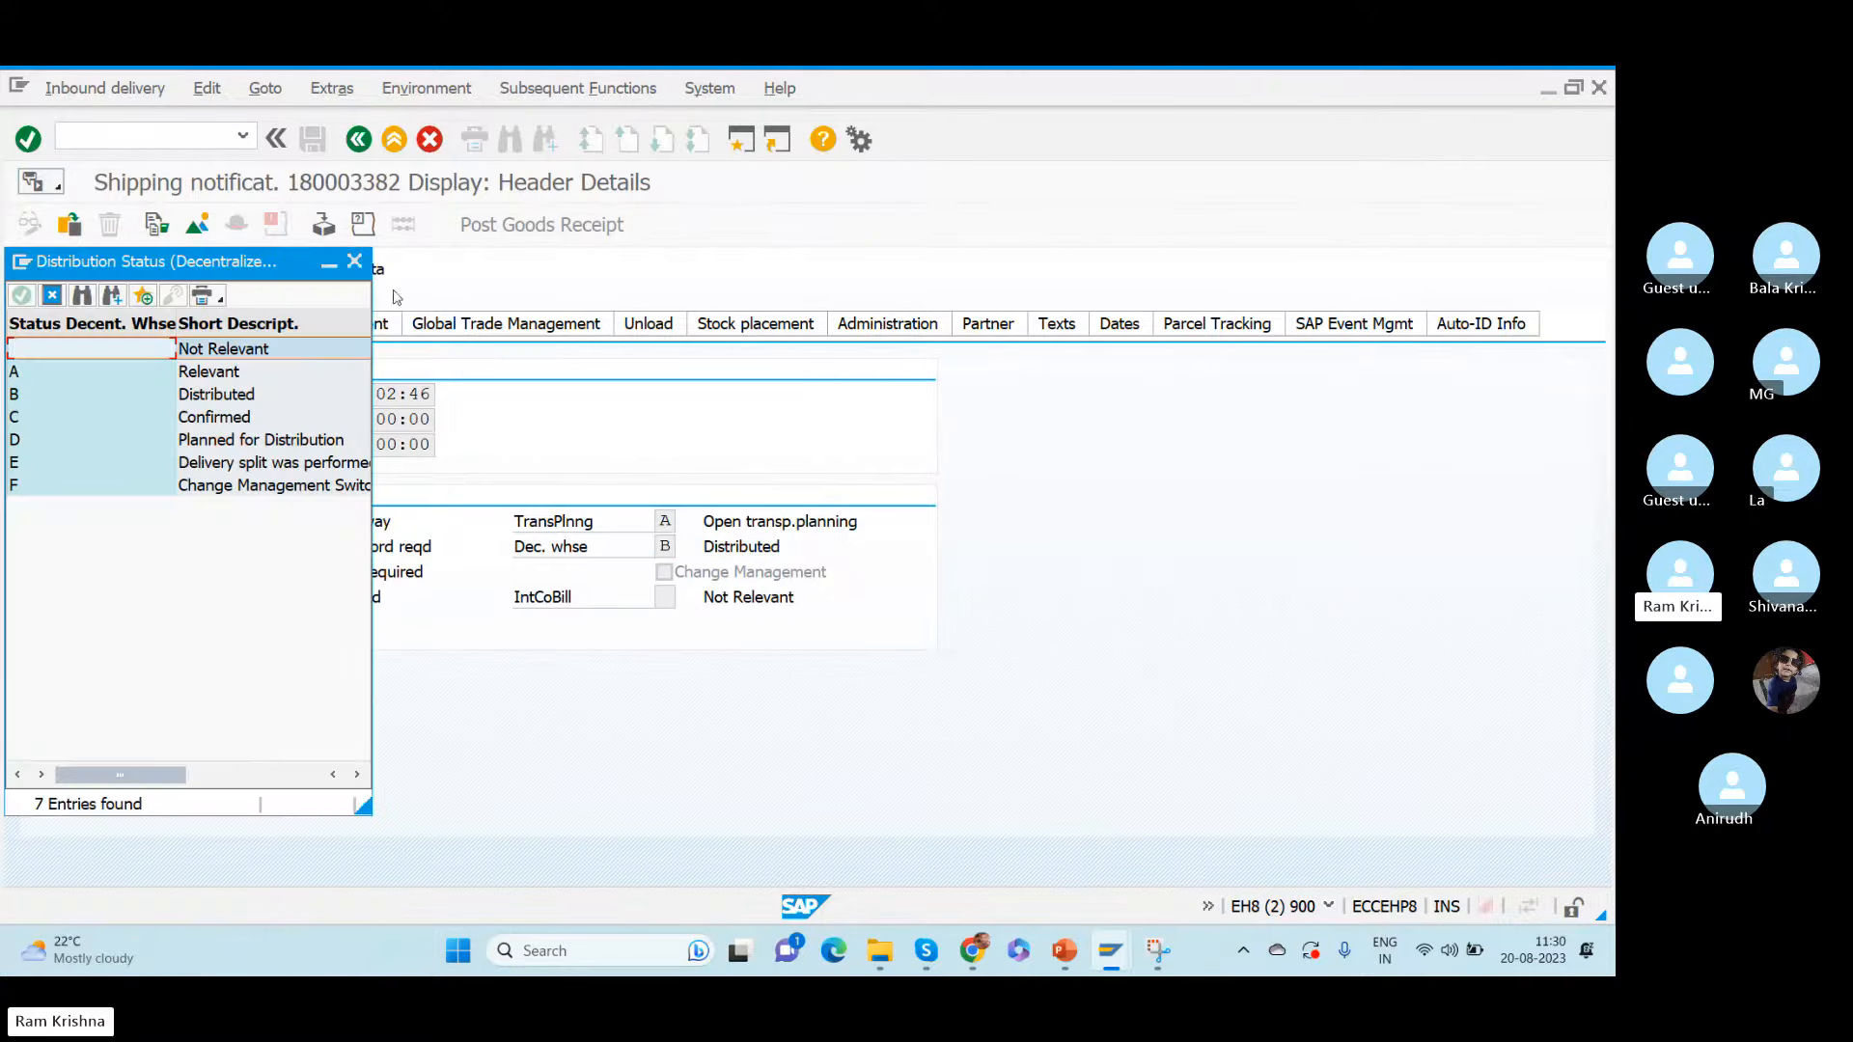
{"action": "left_click_drag", "start_coordinate": [281, 265], "coordinate": [1181, 288]}
{"action": "left_click", "coordinate": [1121, 421]}
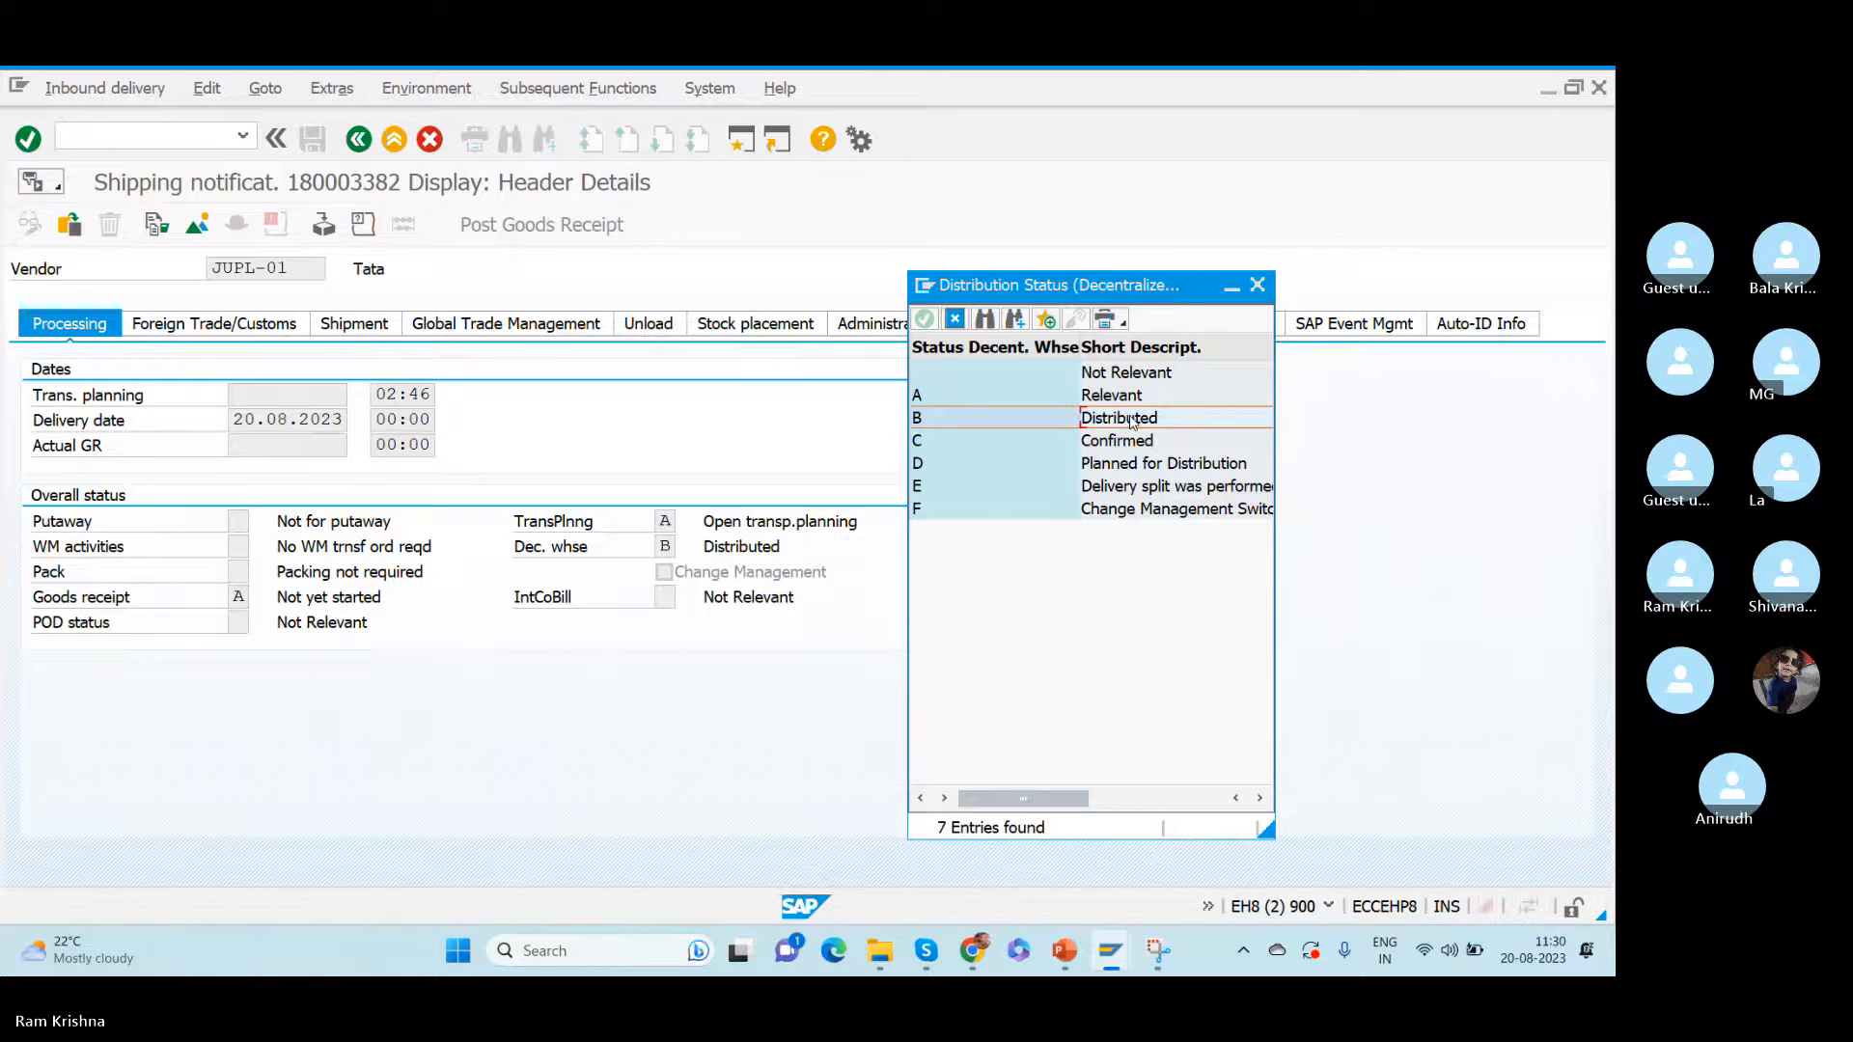
{"action": "left_click", "coordinate": [1257, 284]}
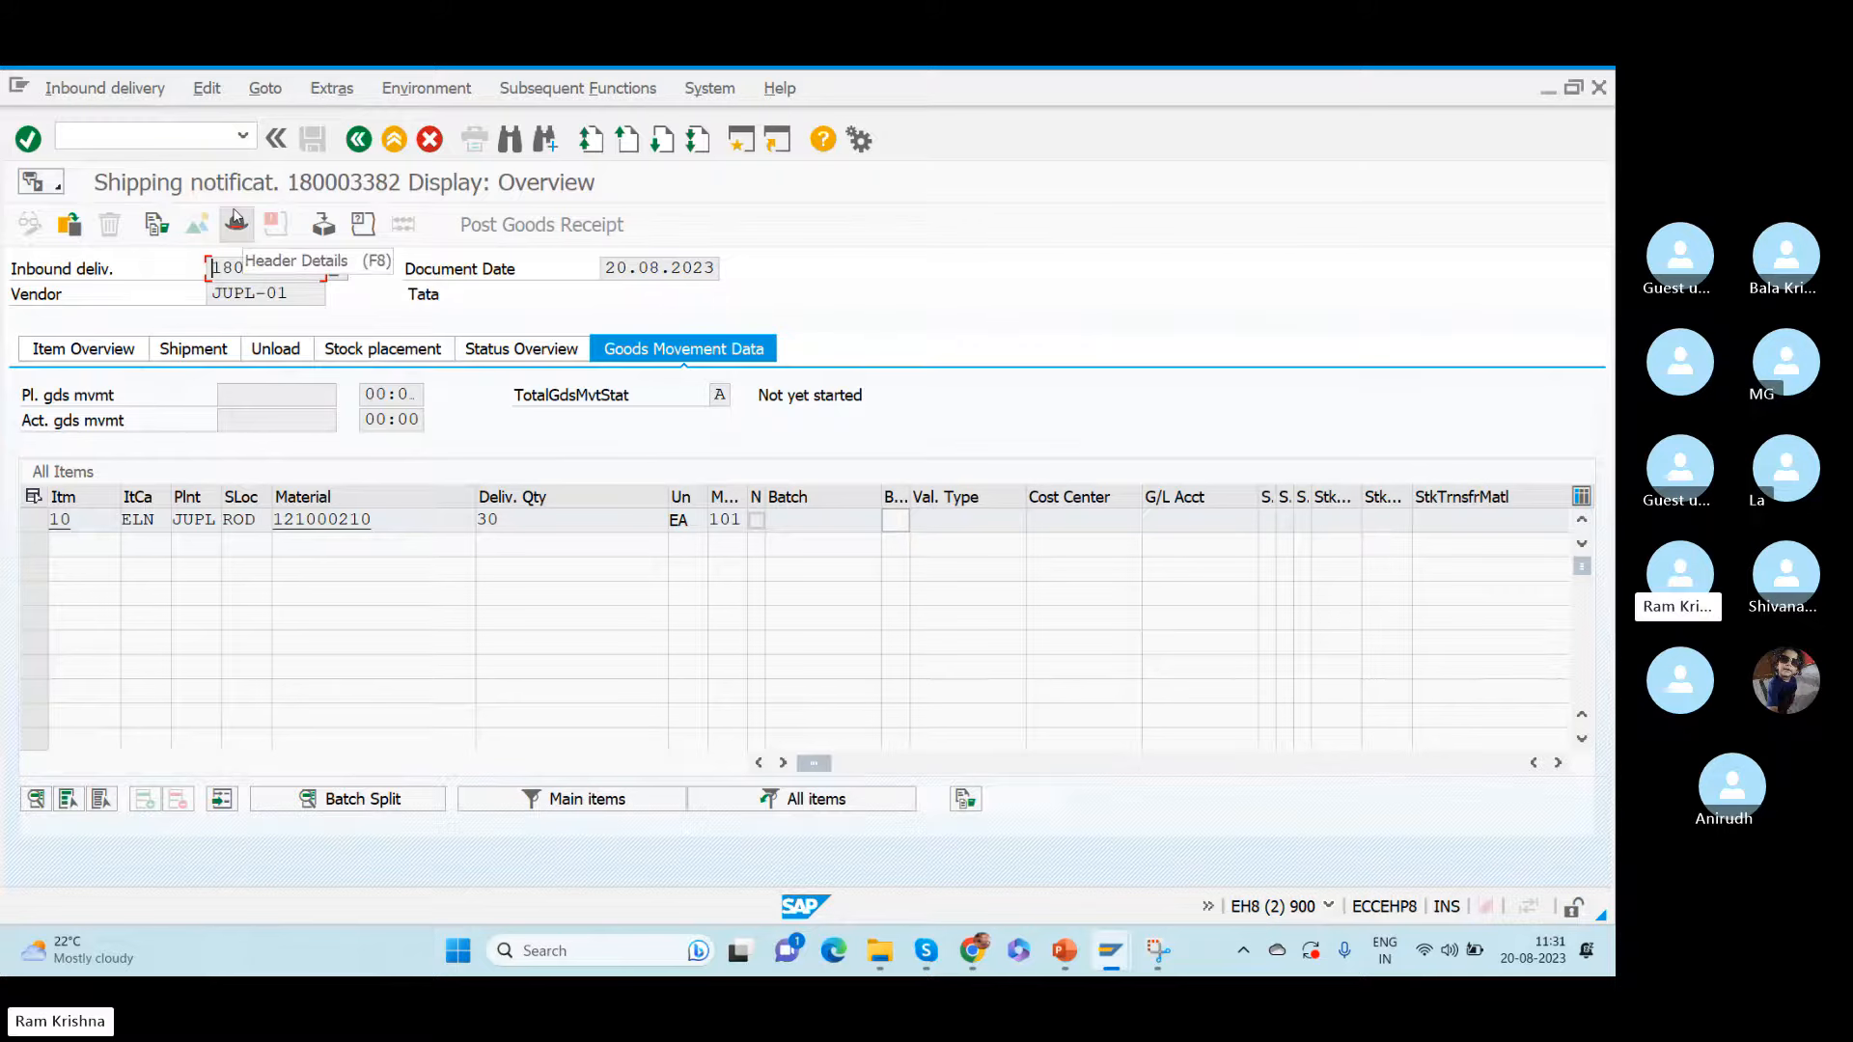
- Reopen the header details and compare the Relevant and Distributed options of the decentralized warehouse status
{"action": "left_click", "coordinate": [237, 220]}
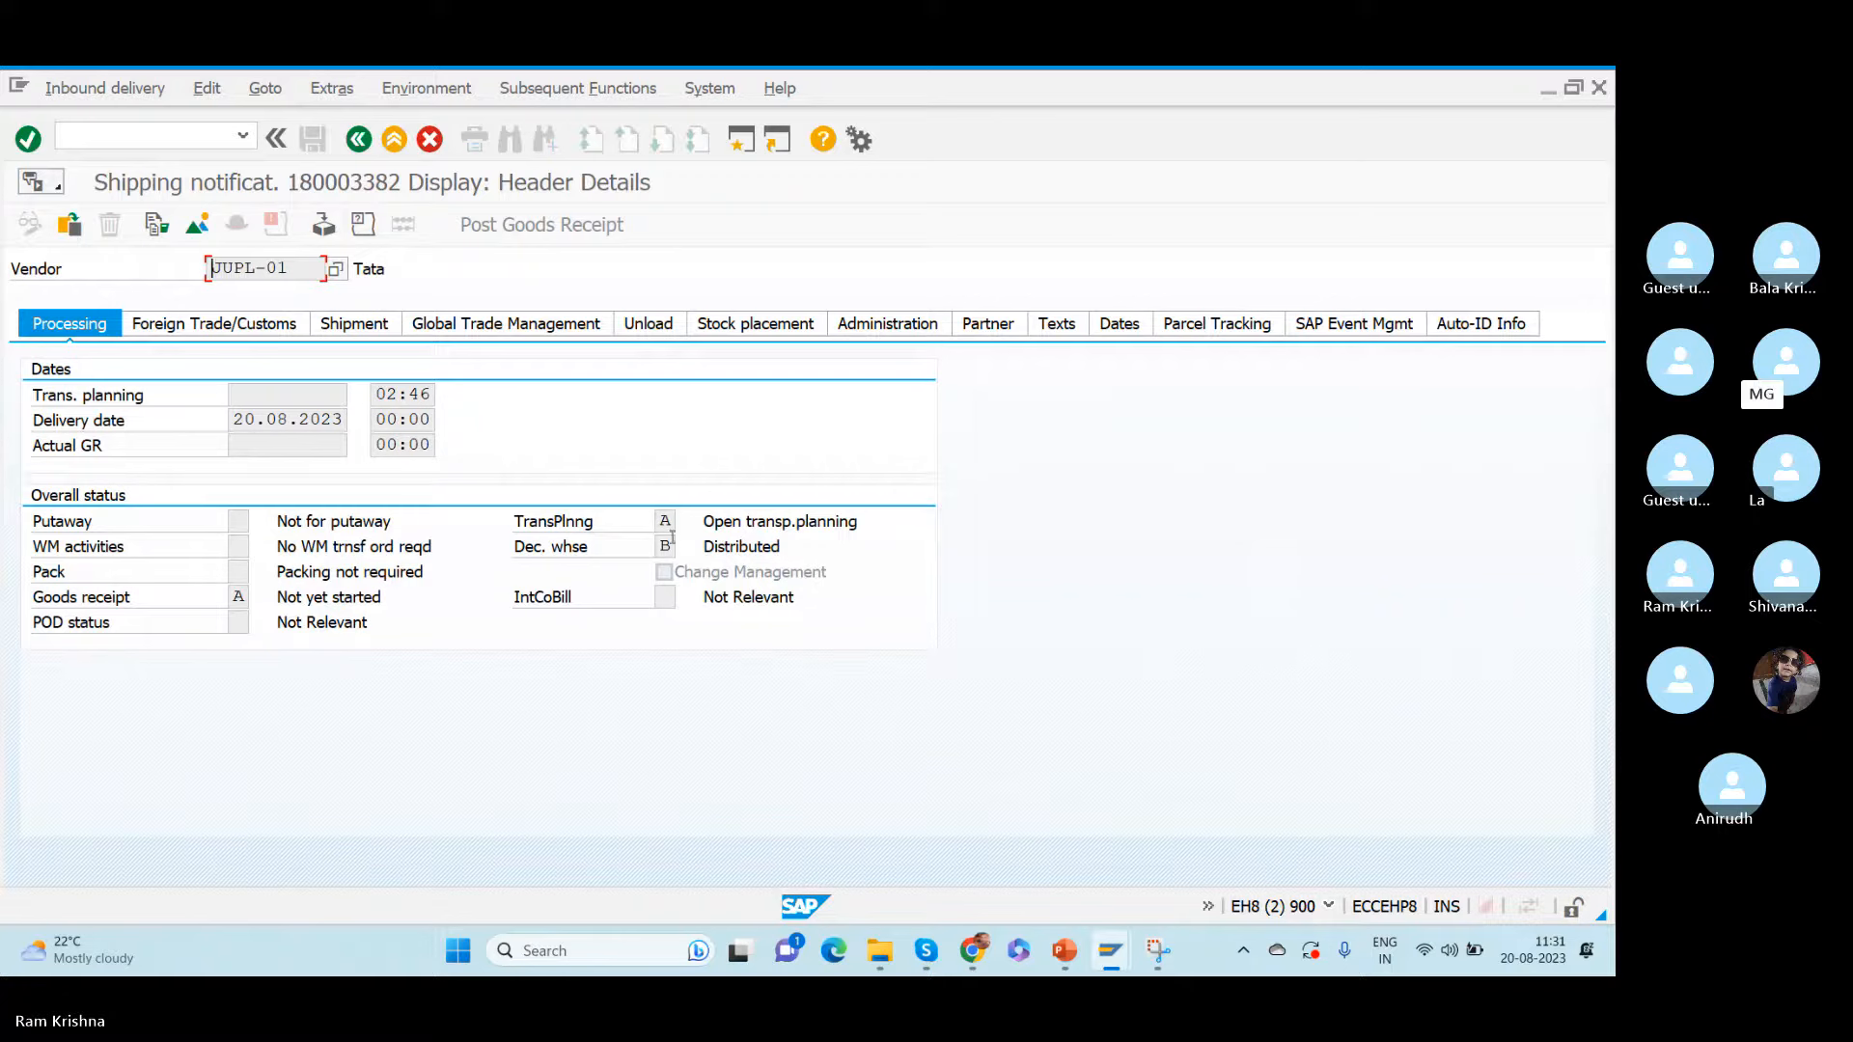
{"action": "left_click", "coordinate": [671, 543]}
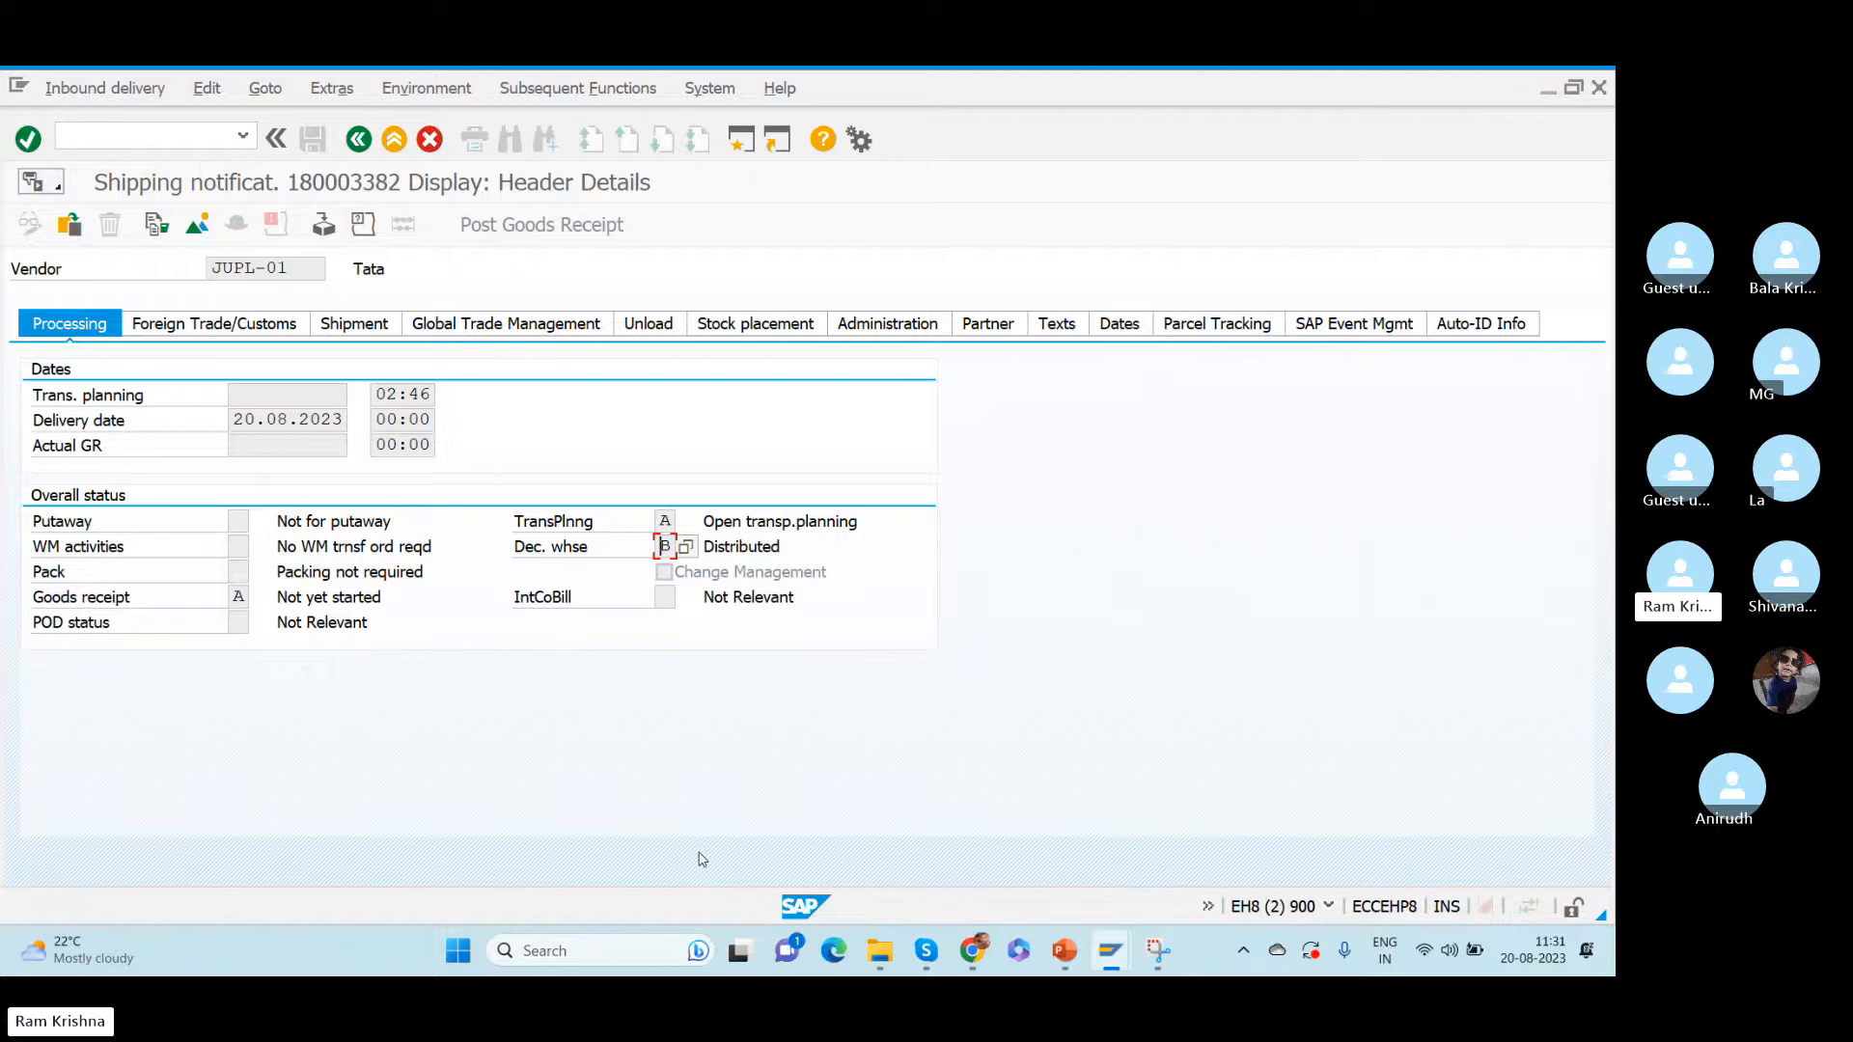
{"action": "left_click", "coordinate": [687, 548]}
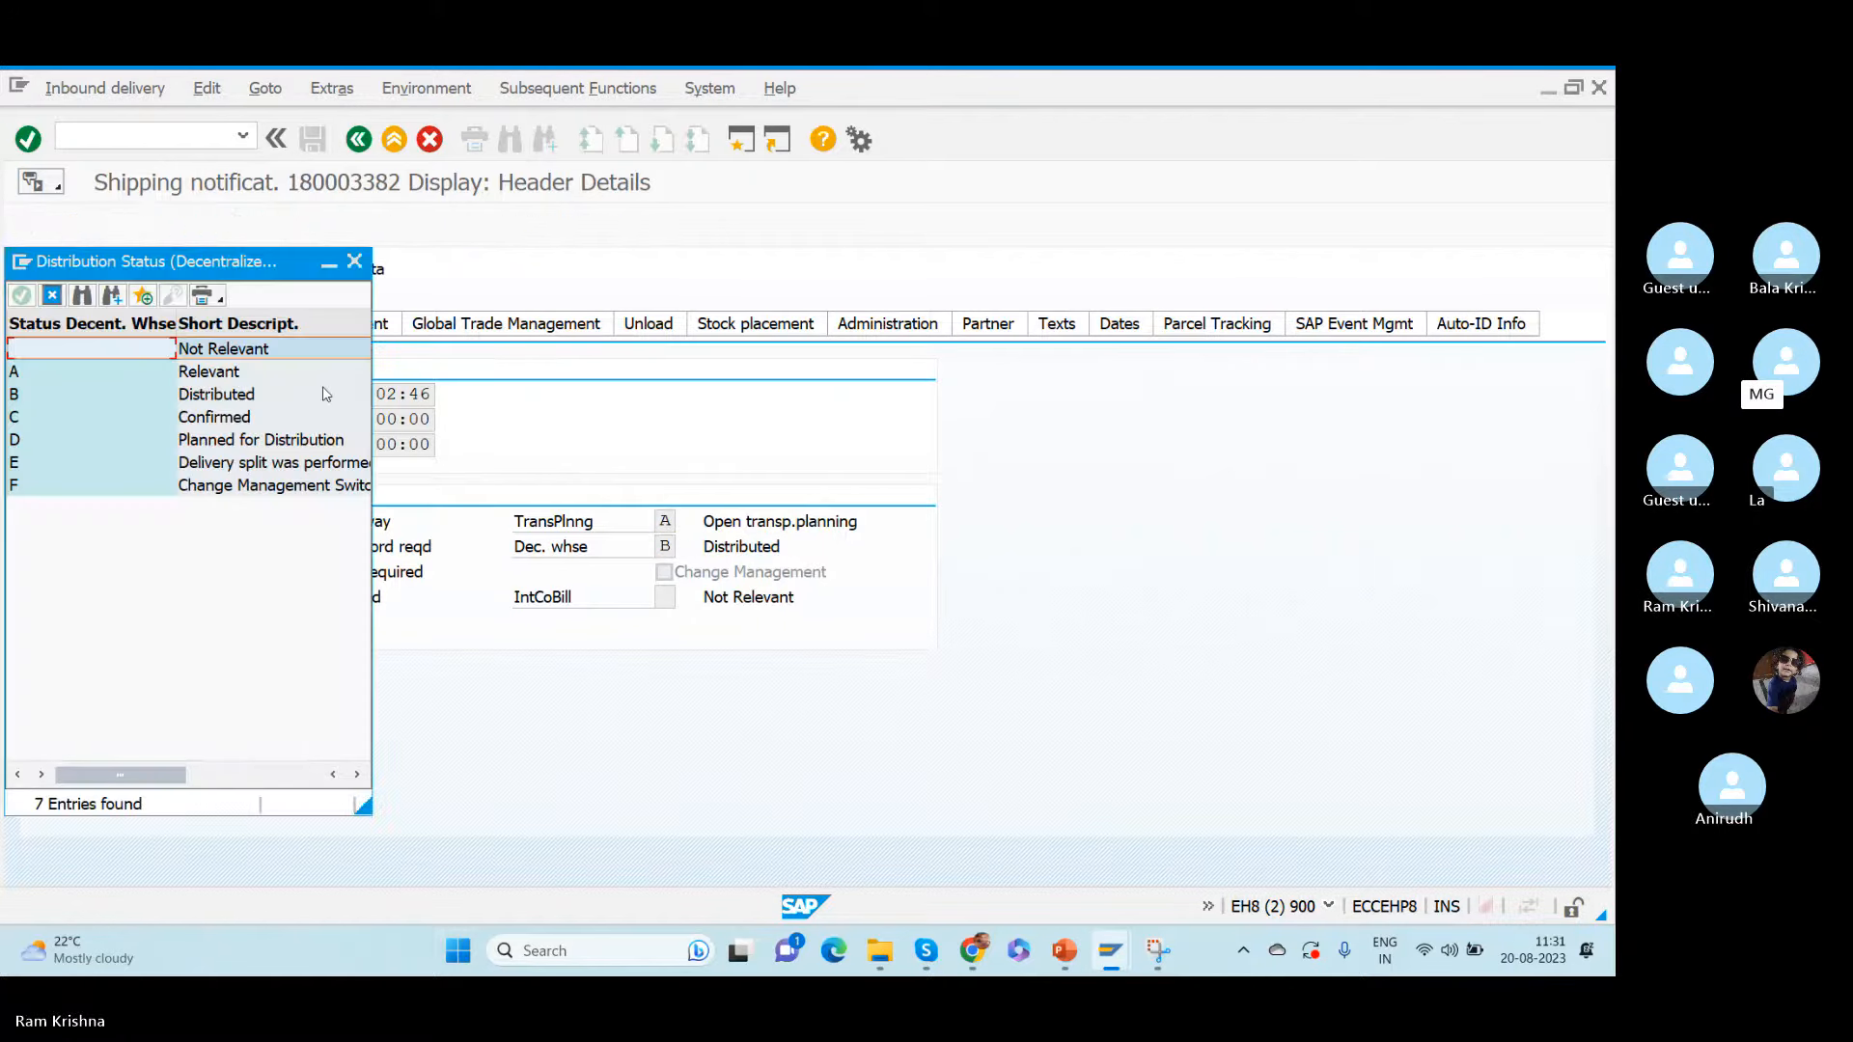
{"action": "left_click", "coordinate": [229, 373]}
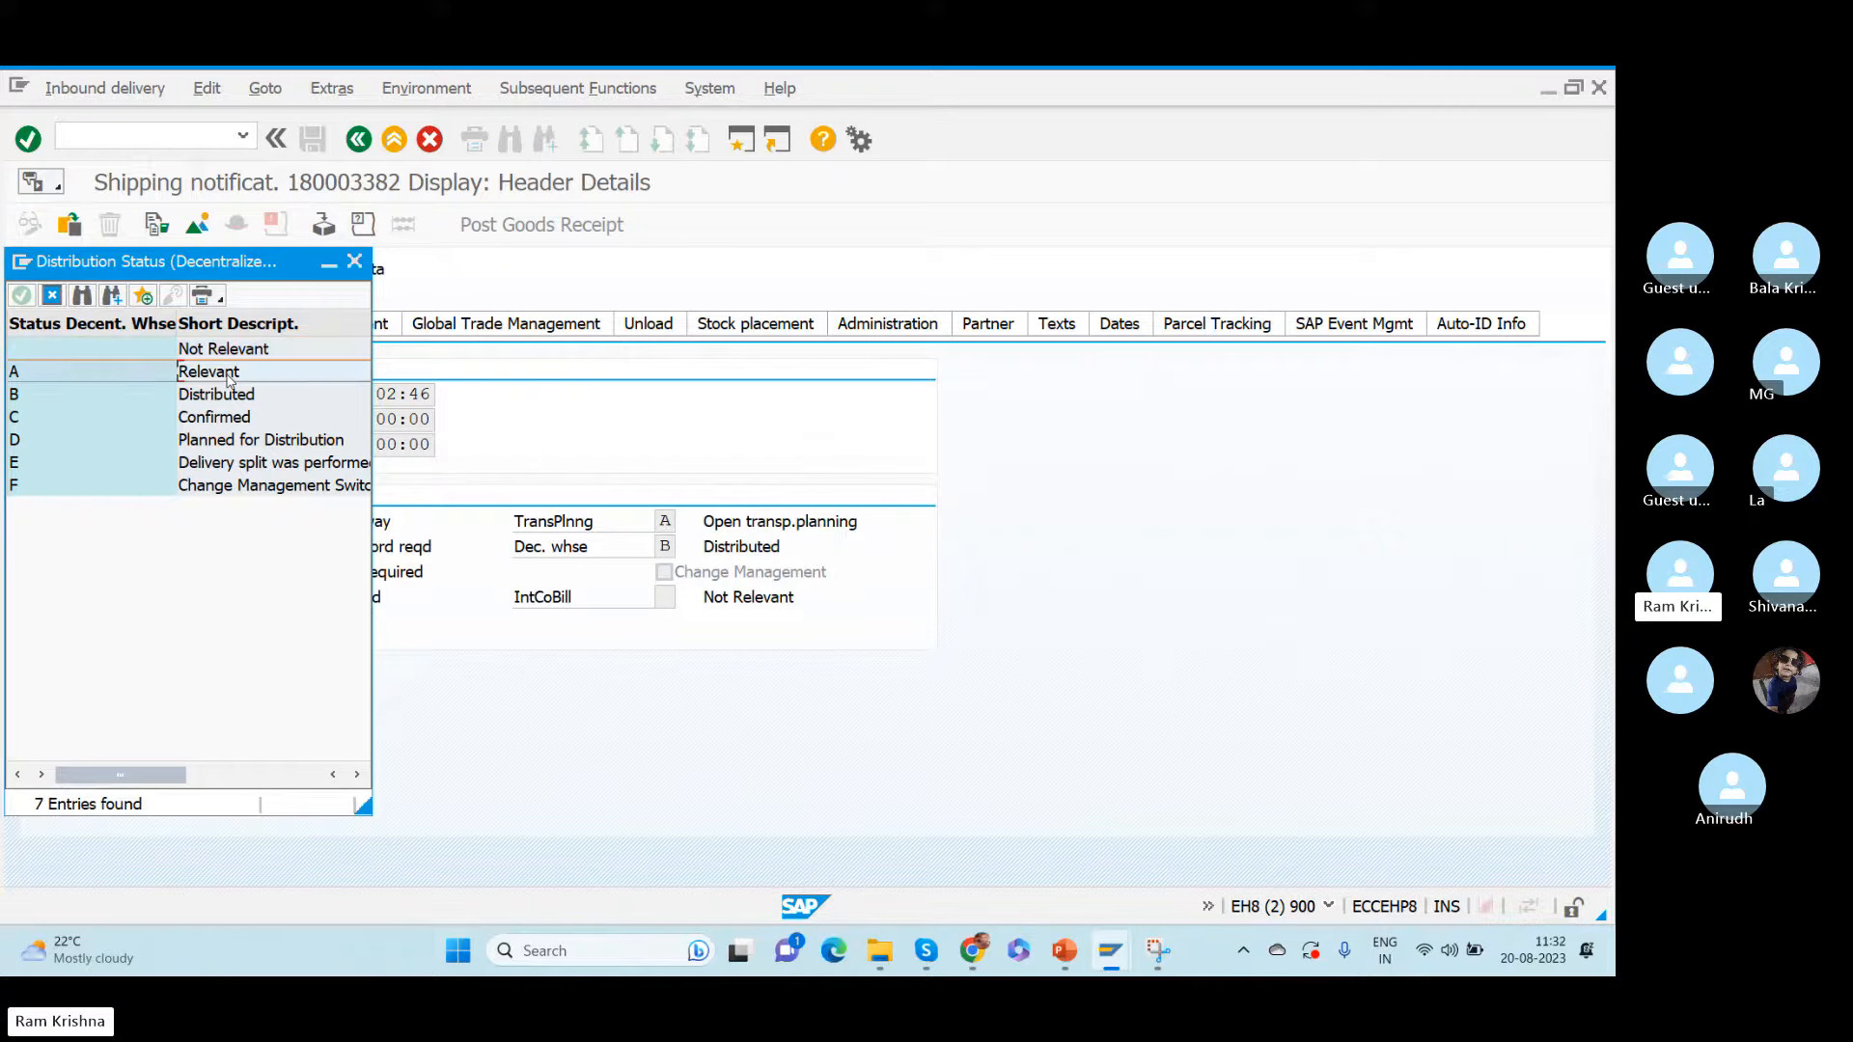
{"action": "left_click", "coordinate": [201, 396]}
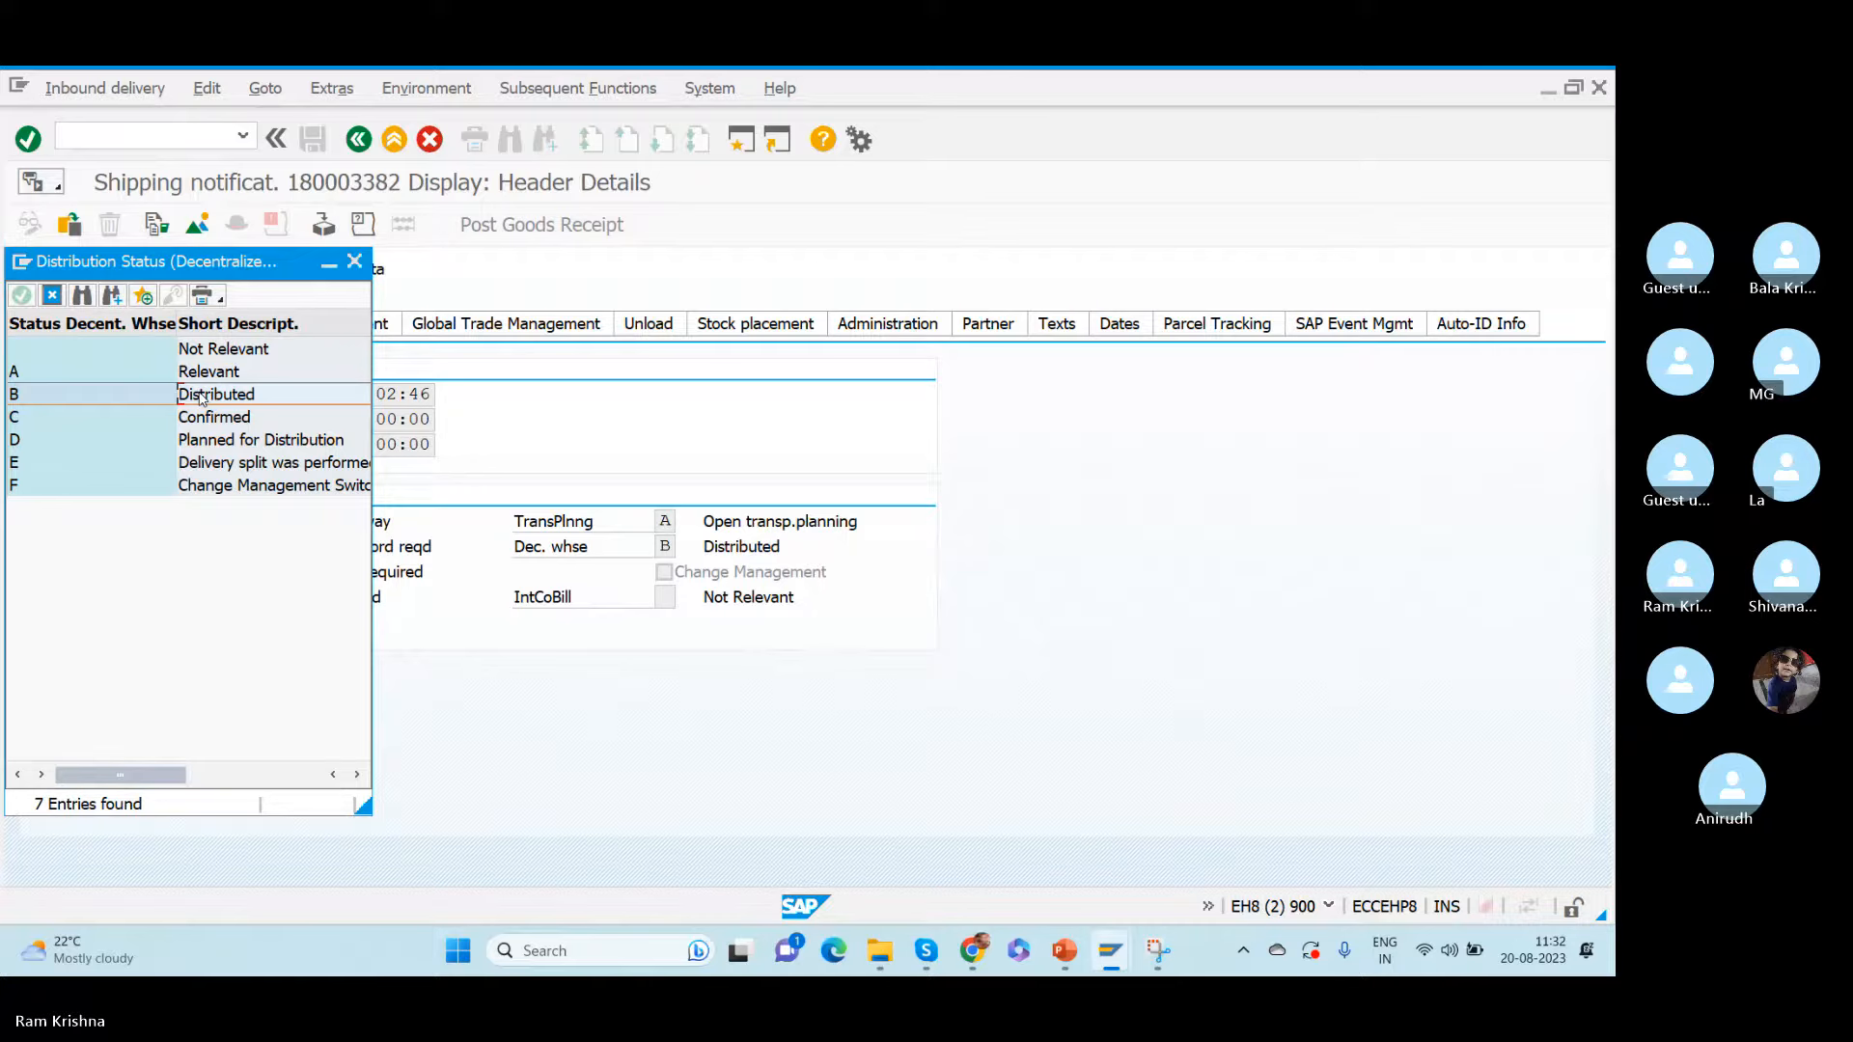
{"action": "left_click", "coordinate": [354, 261]}
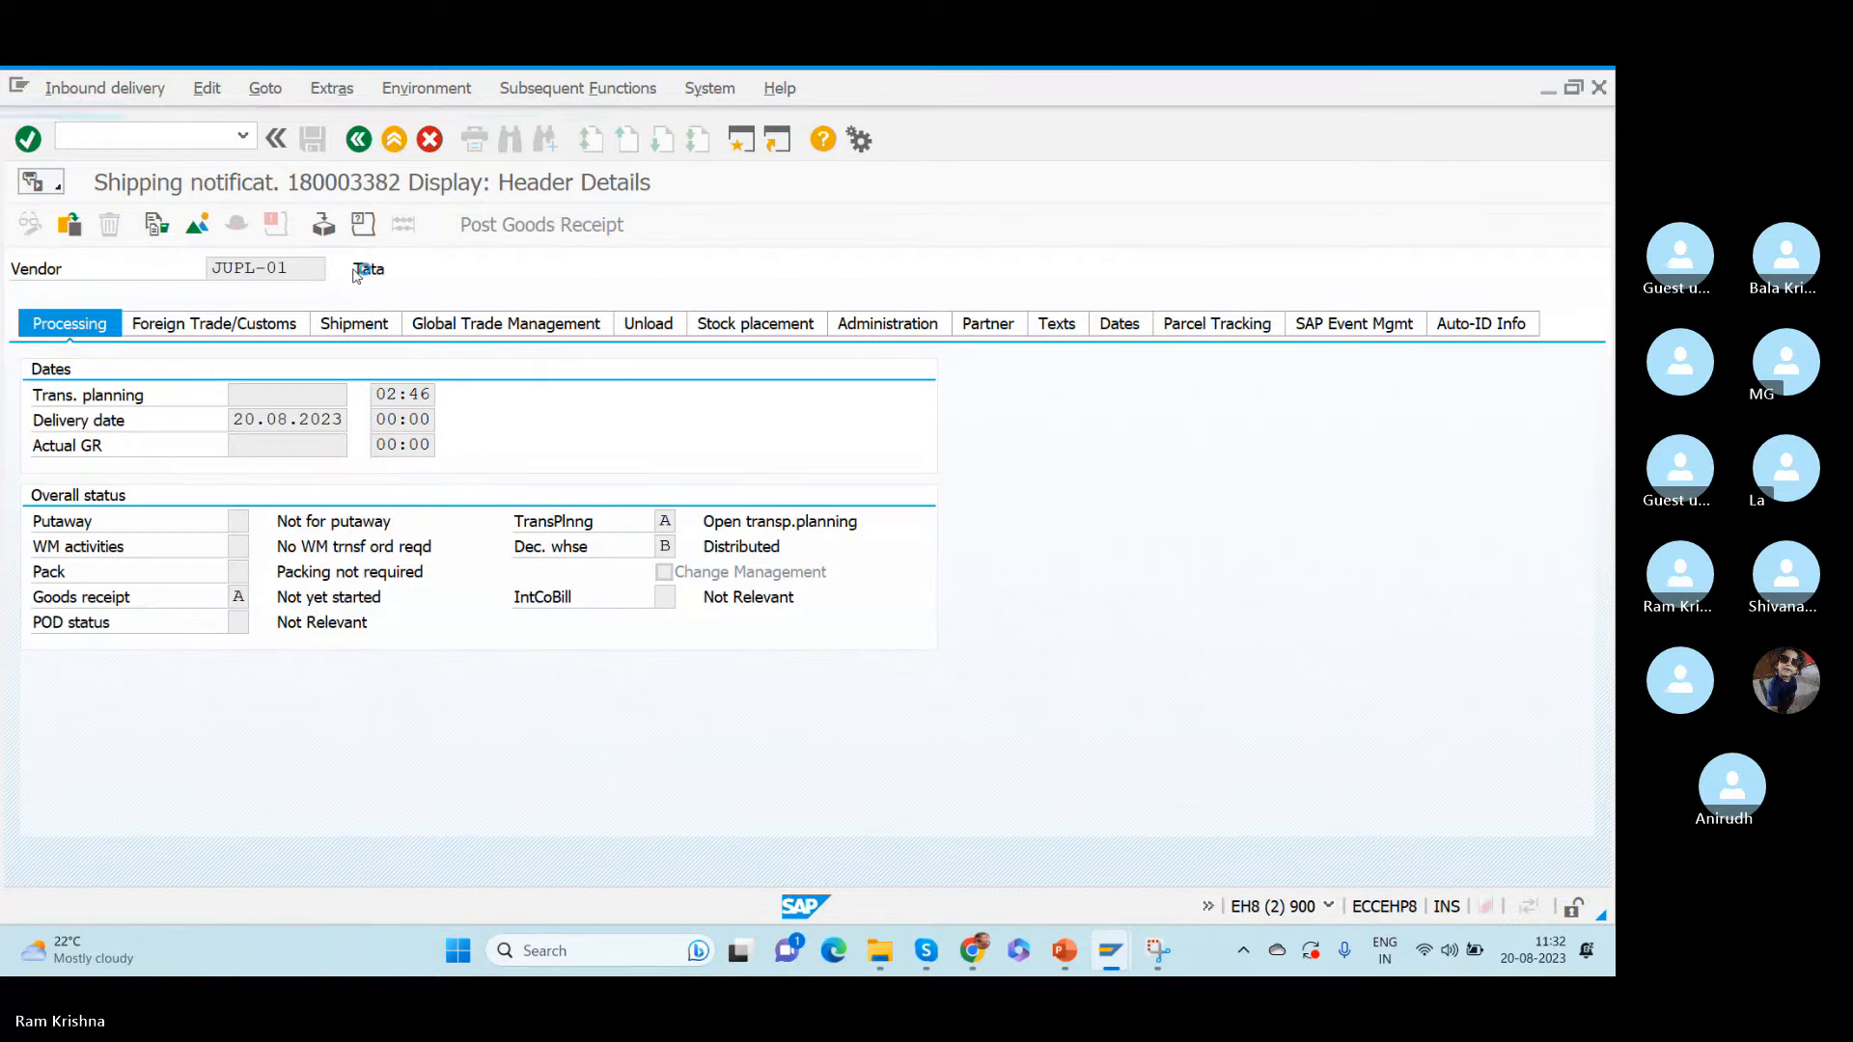
- Return to the delivery's item overview and copy the inbound delivery number
{"action": "left_click", "coordinate": [197, 224]}
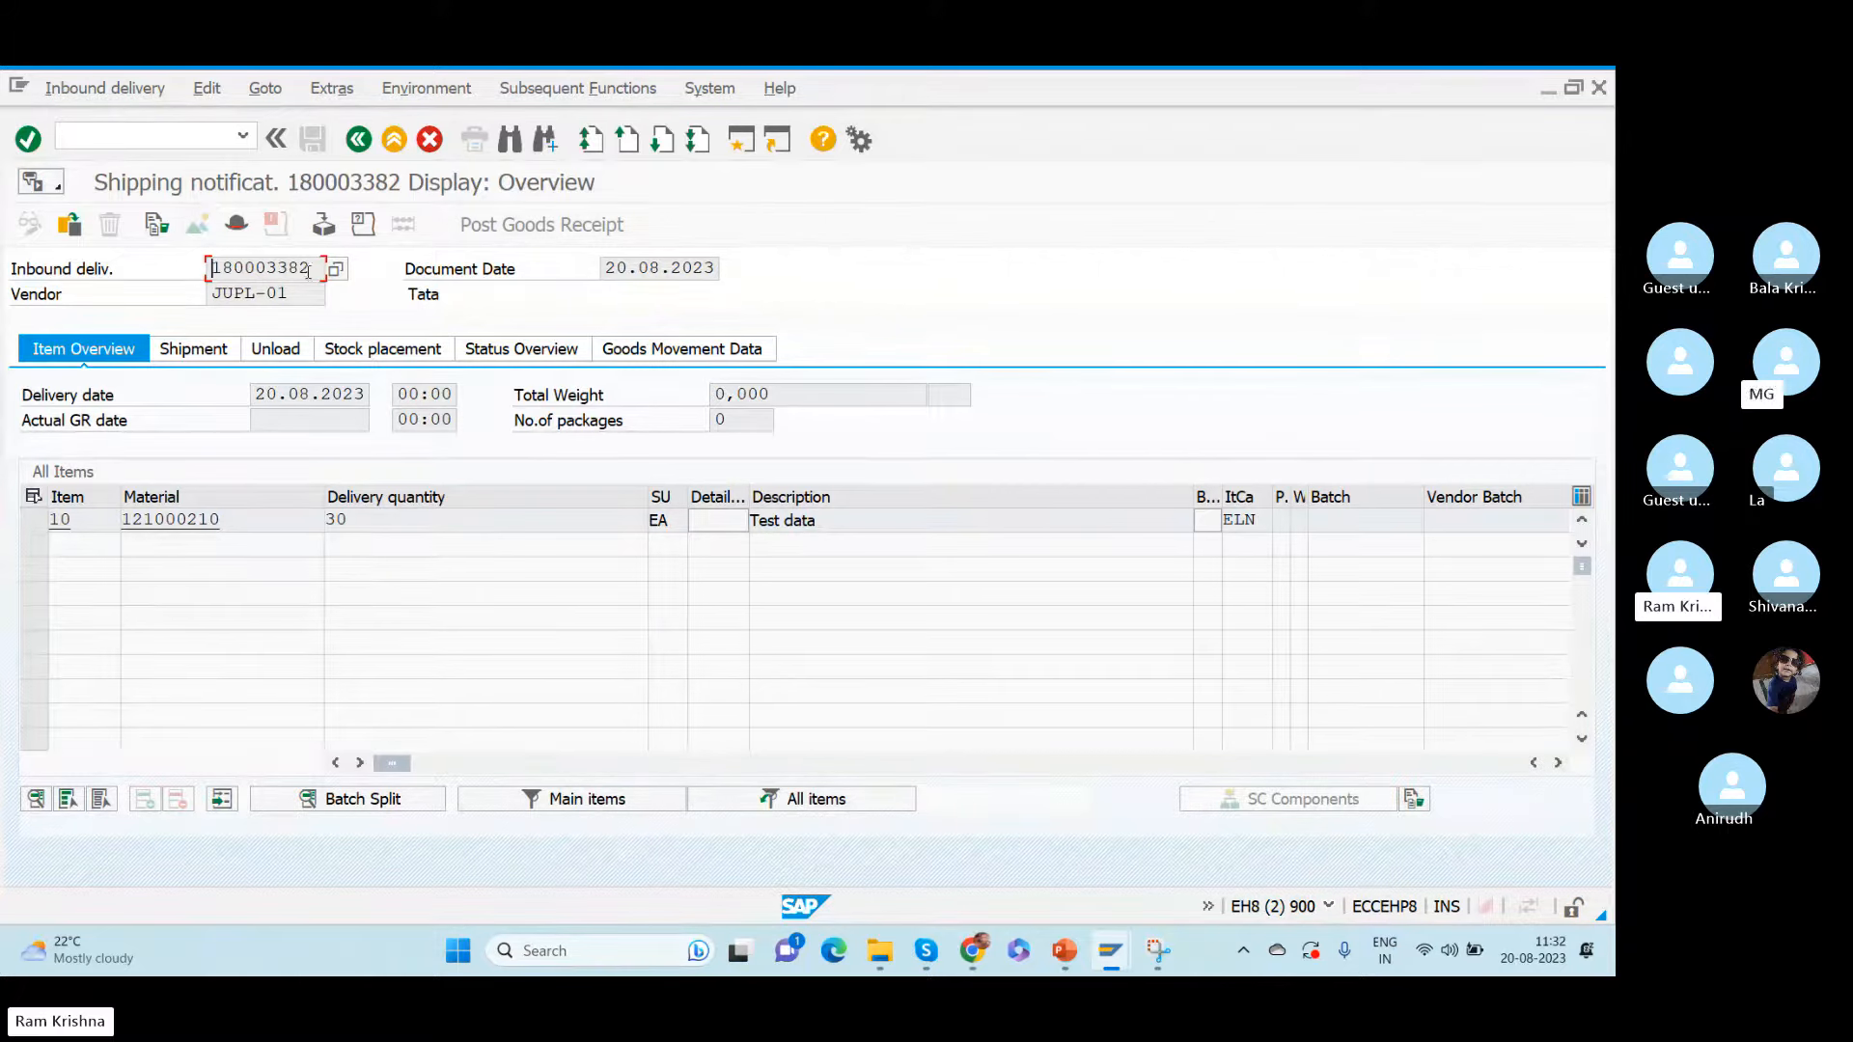
{"action": "left_click_drag", "start_coordinate": [318, 267], "coordinate": [110, 250]}
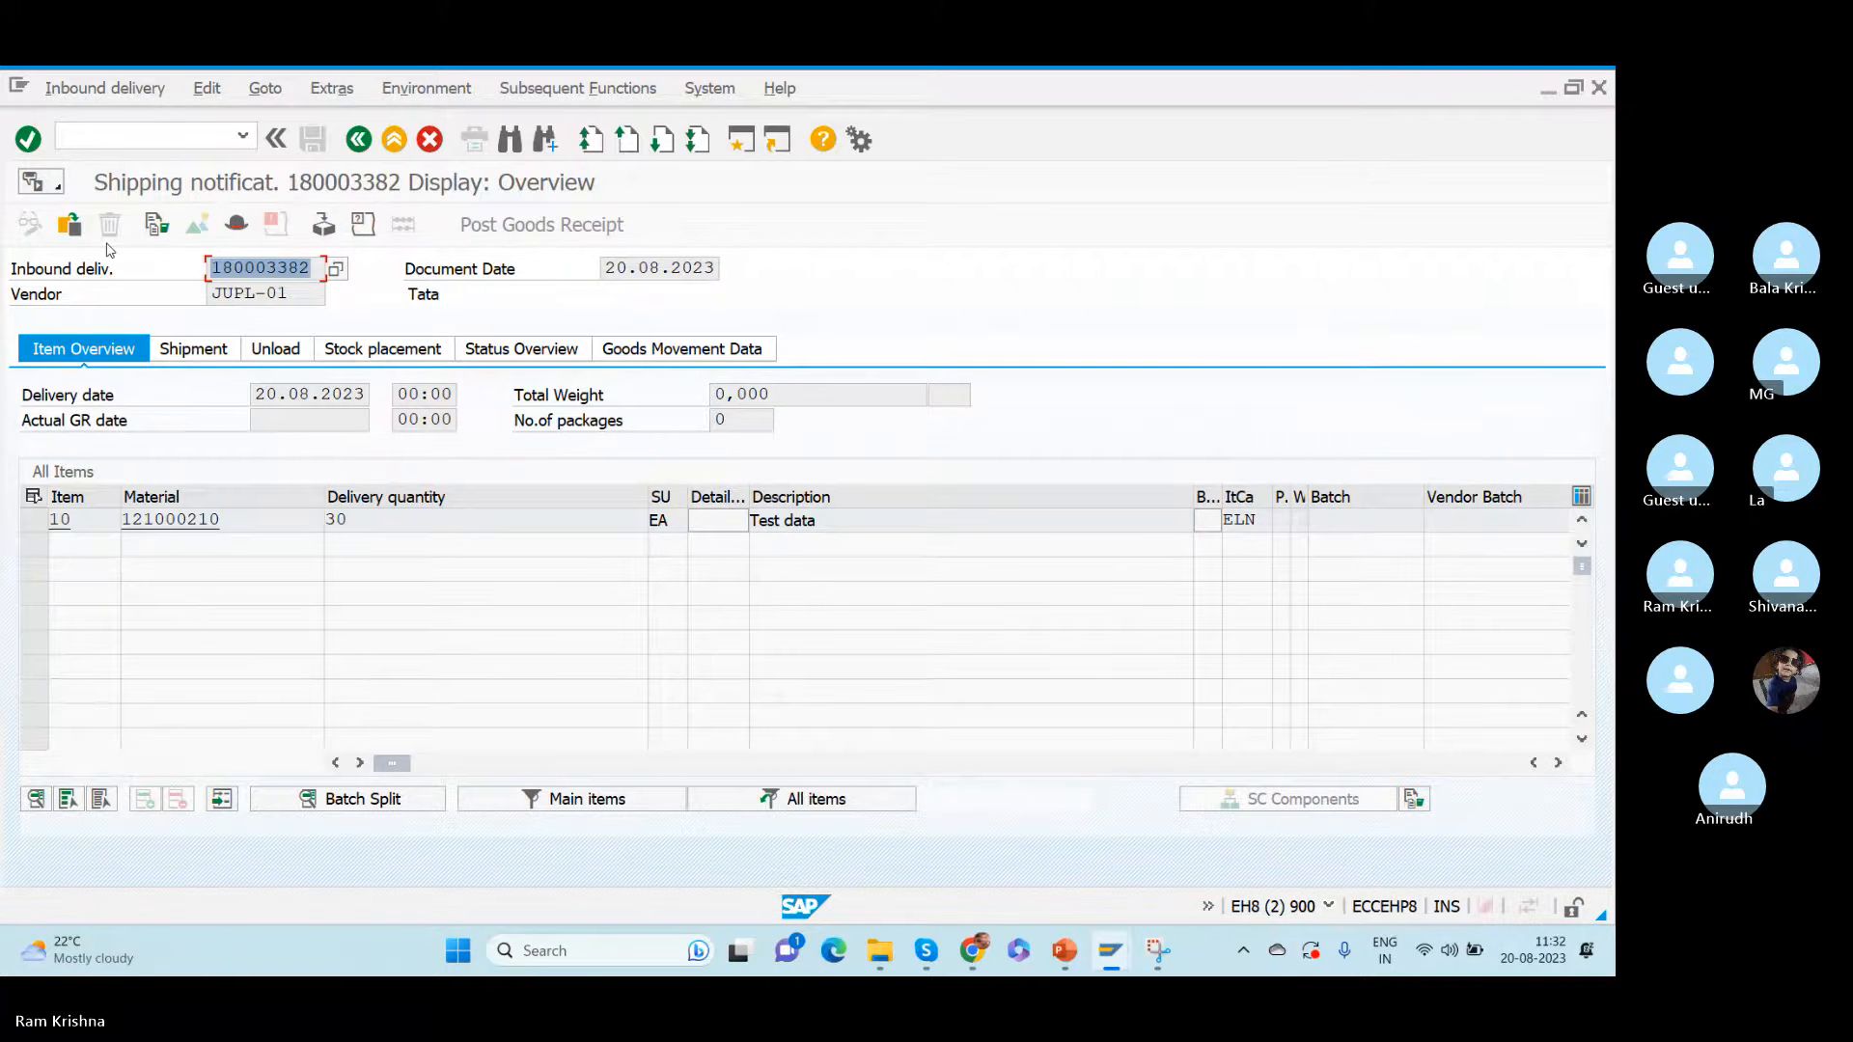
{"action": "key", "text": "ctrl+c"}
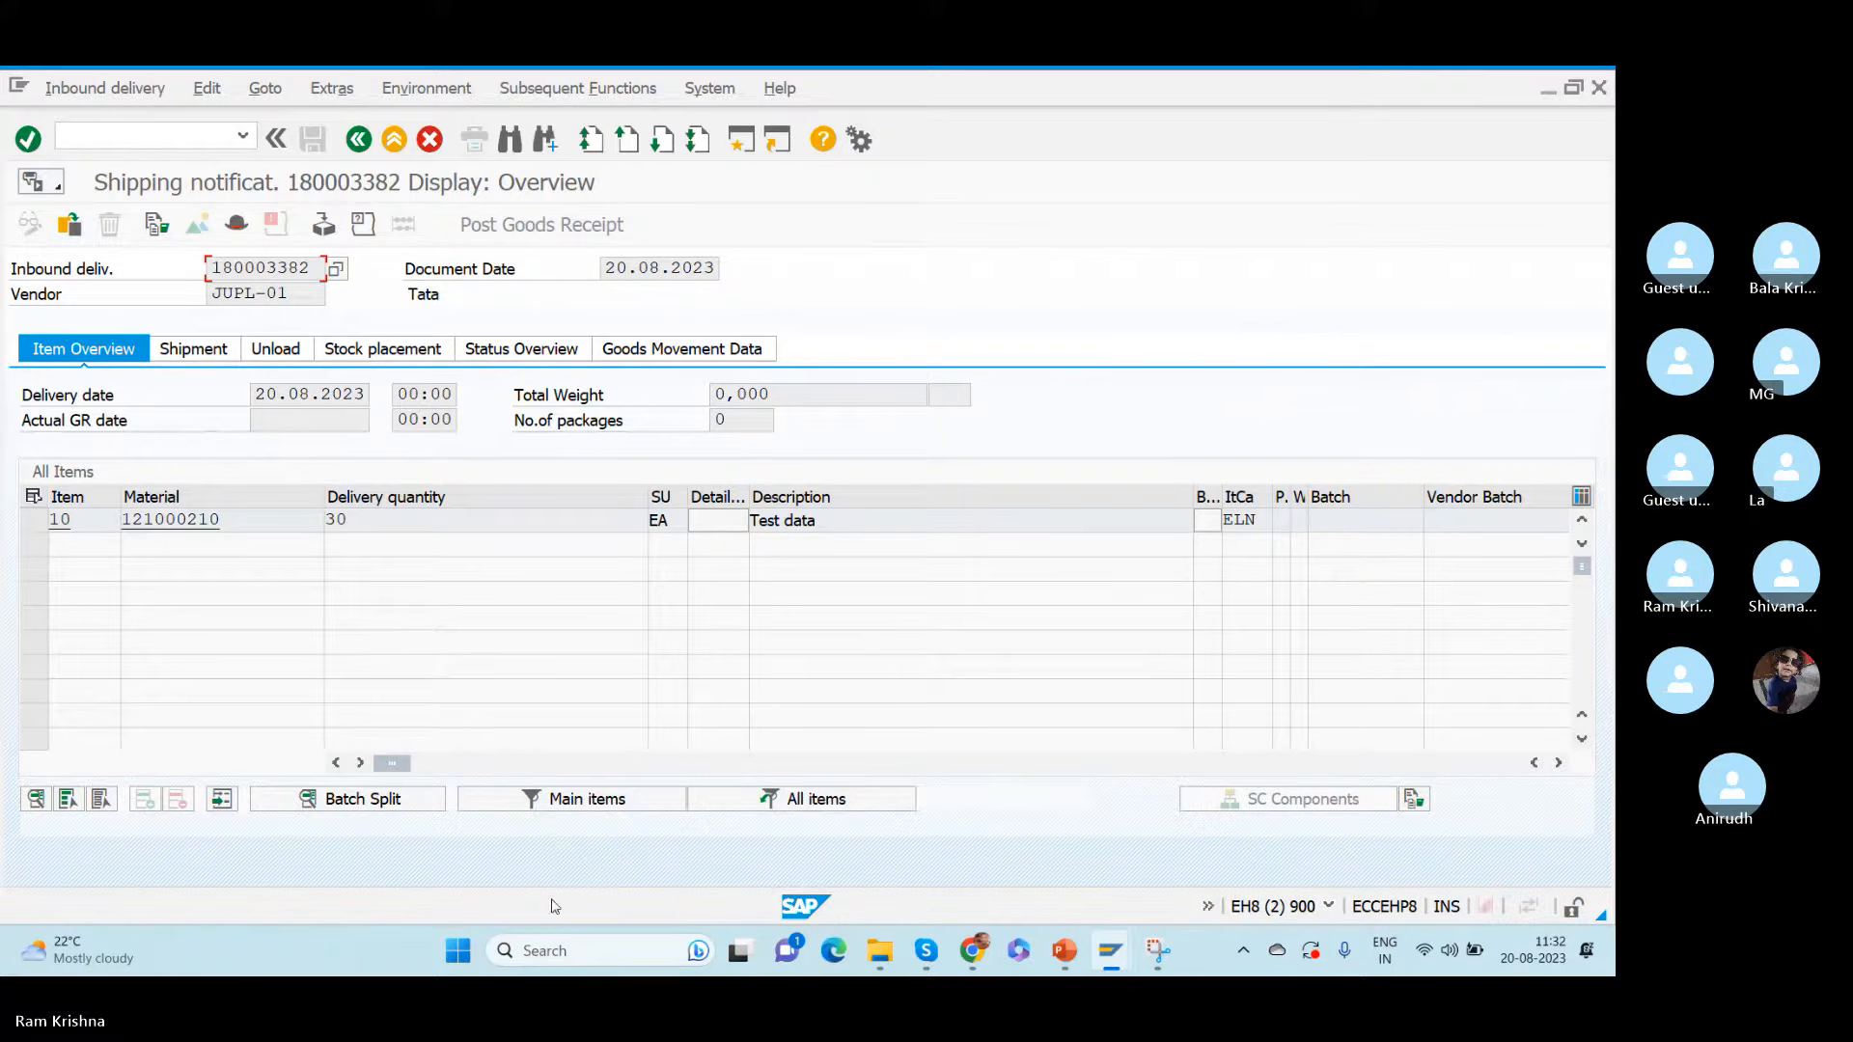
- Open a blank note in Notepad and shrink its window so the delivery's header and item remain visible
{"action": "left_click", "coordinate": [549, 952]}
{"action": "type", "text": "notepad"}
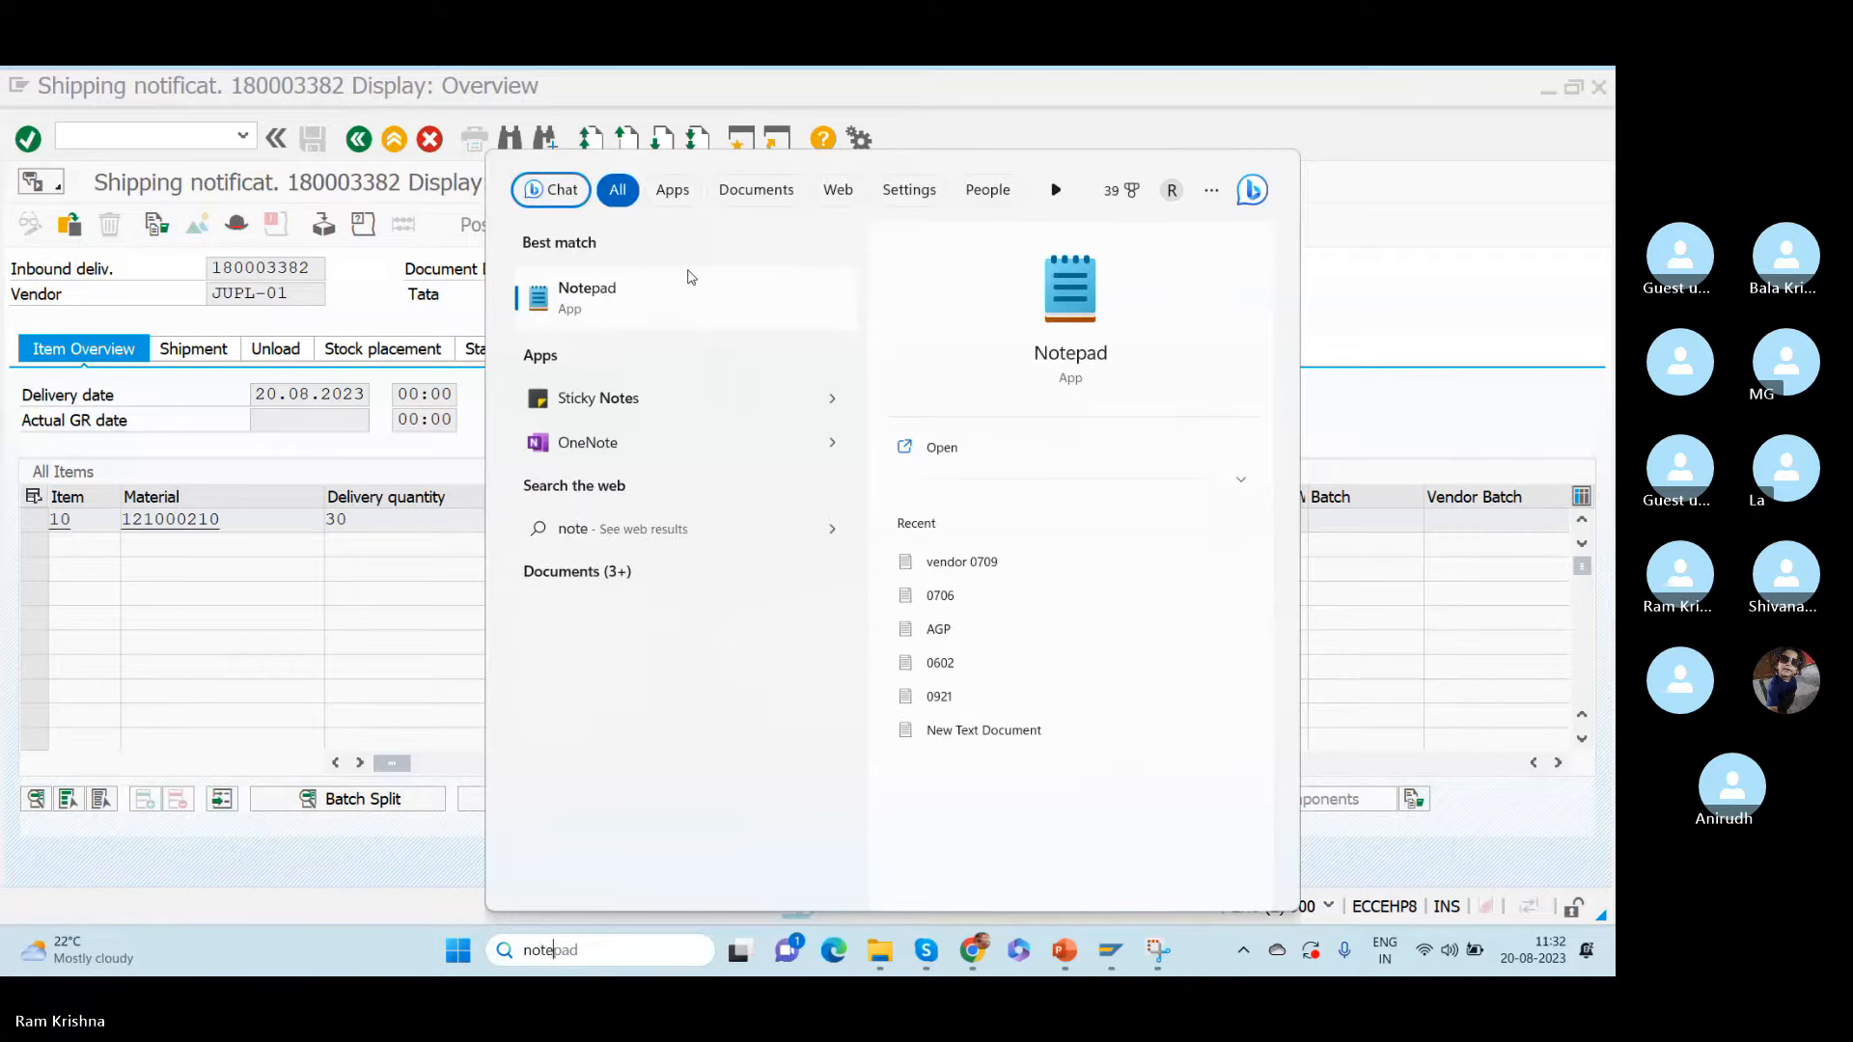
{"action": "left_click", "coordinate": [691, 277]}
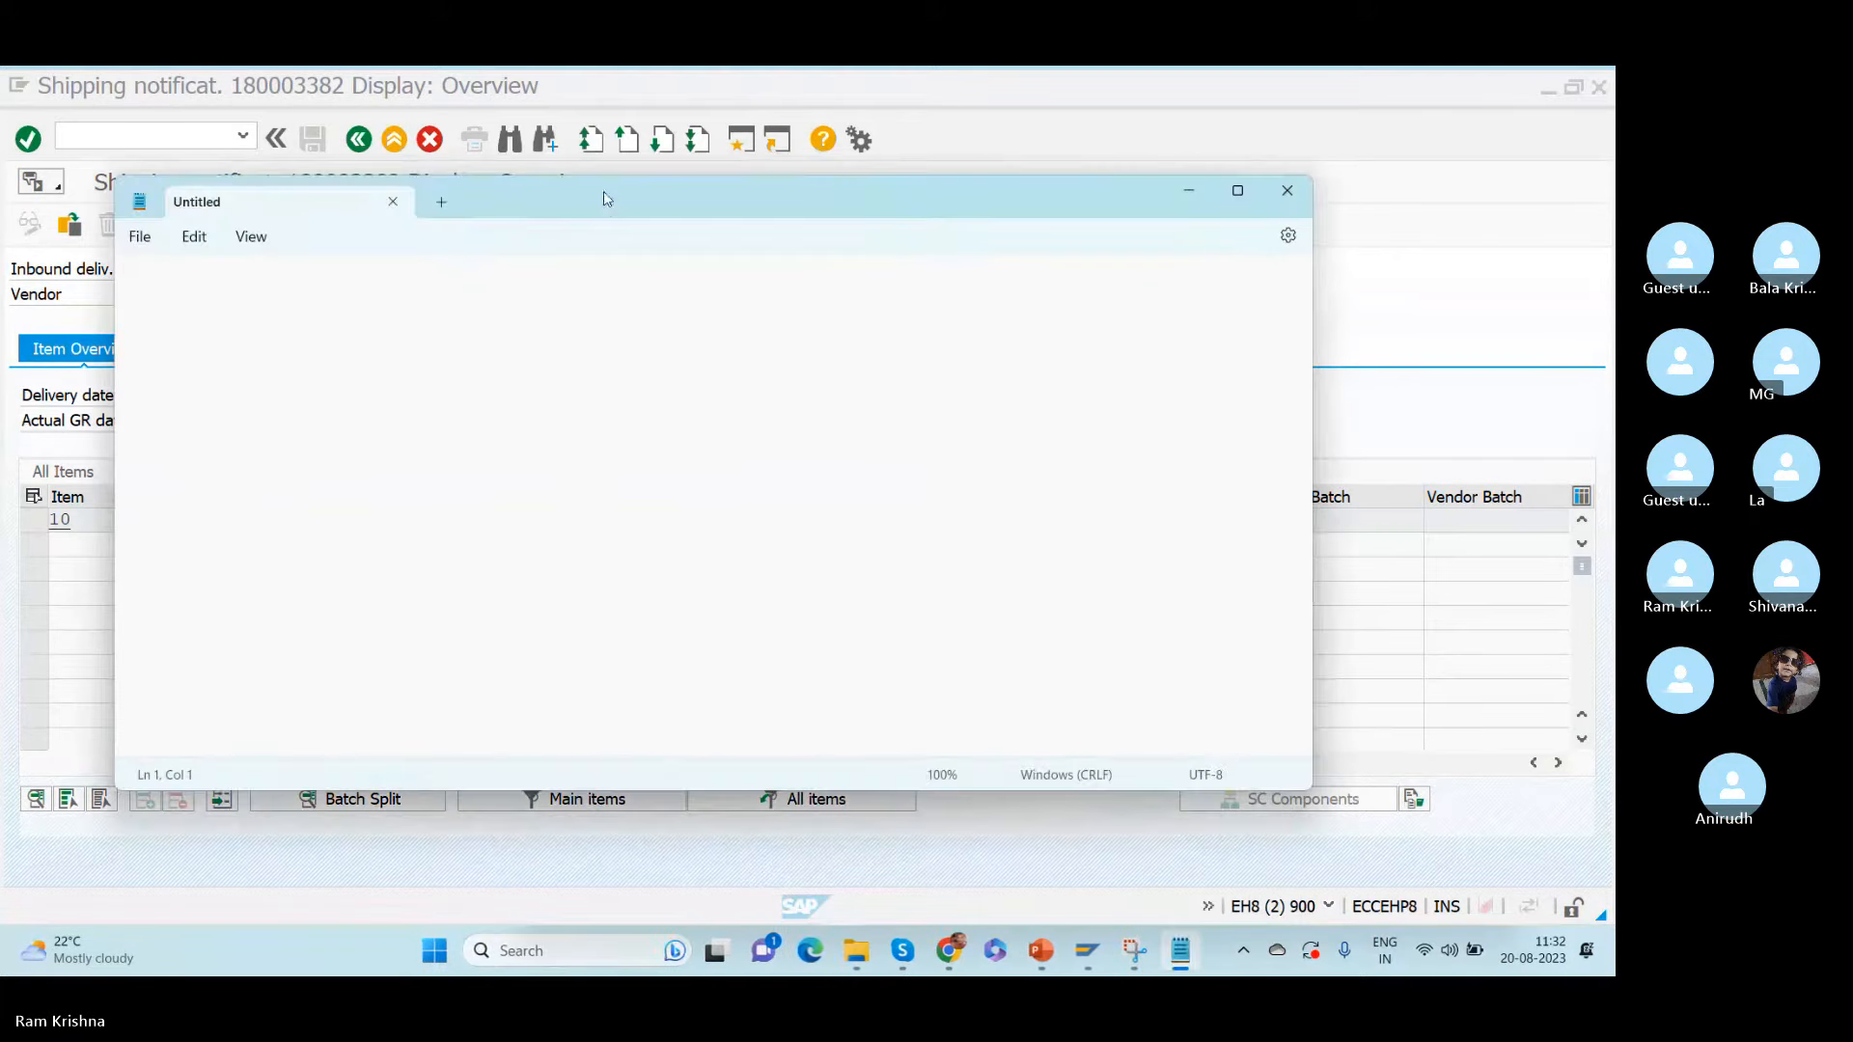
{"action": "left_click_drag", "start_coordinate": [609, 214], "coordinate": [697, 395]}
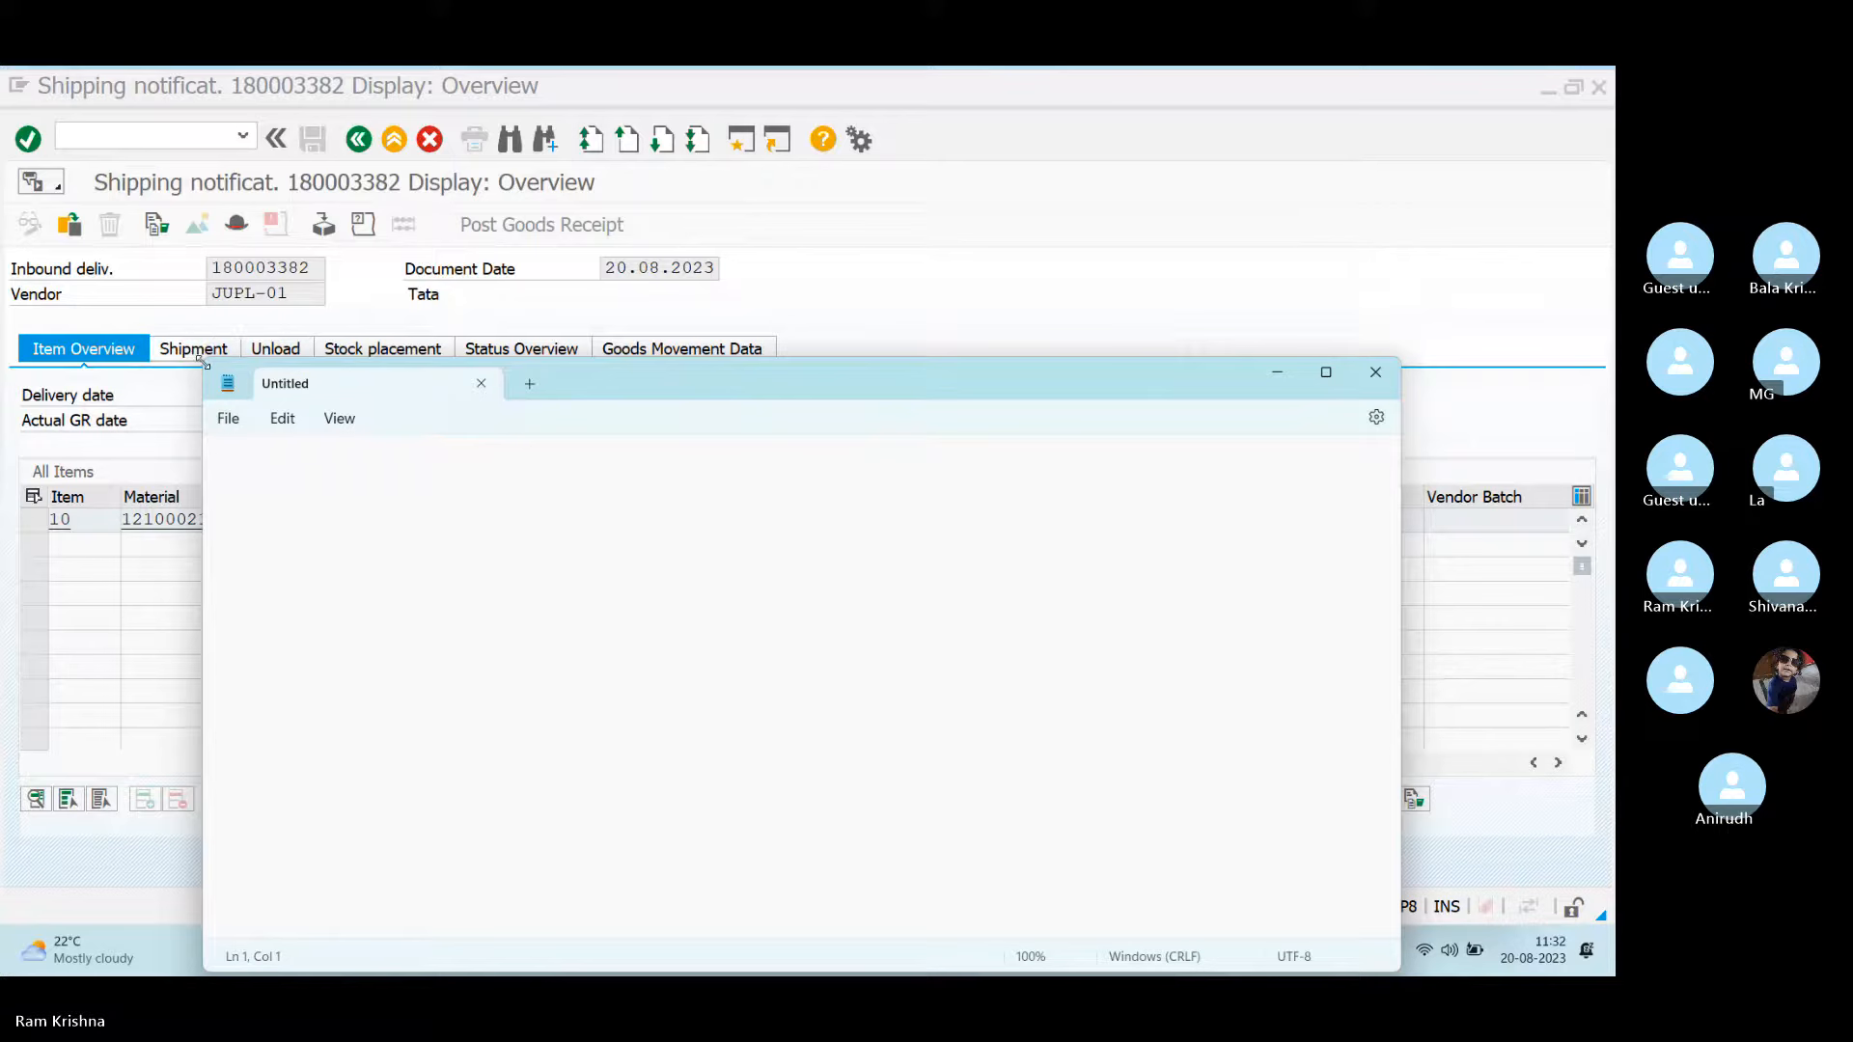
{"action": "left_click_drag", "start_coordinate": [203, 358], "coordinate": [517, 614]}
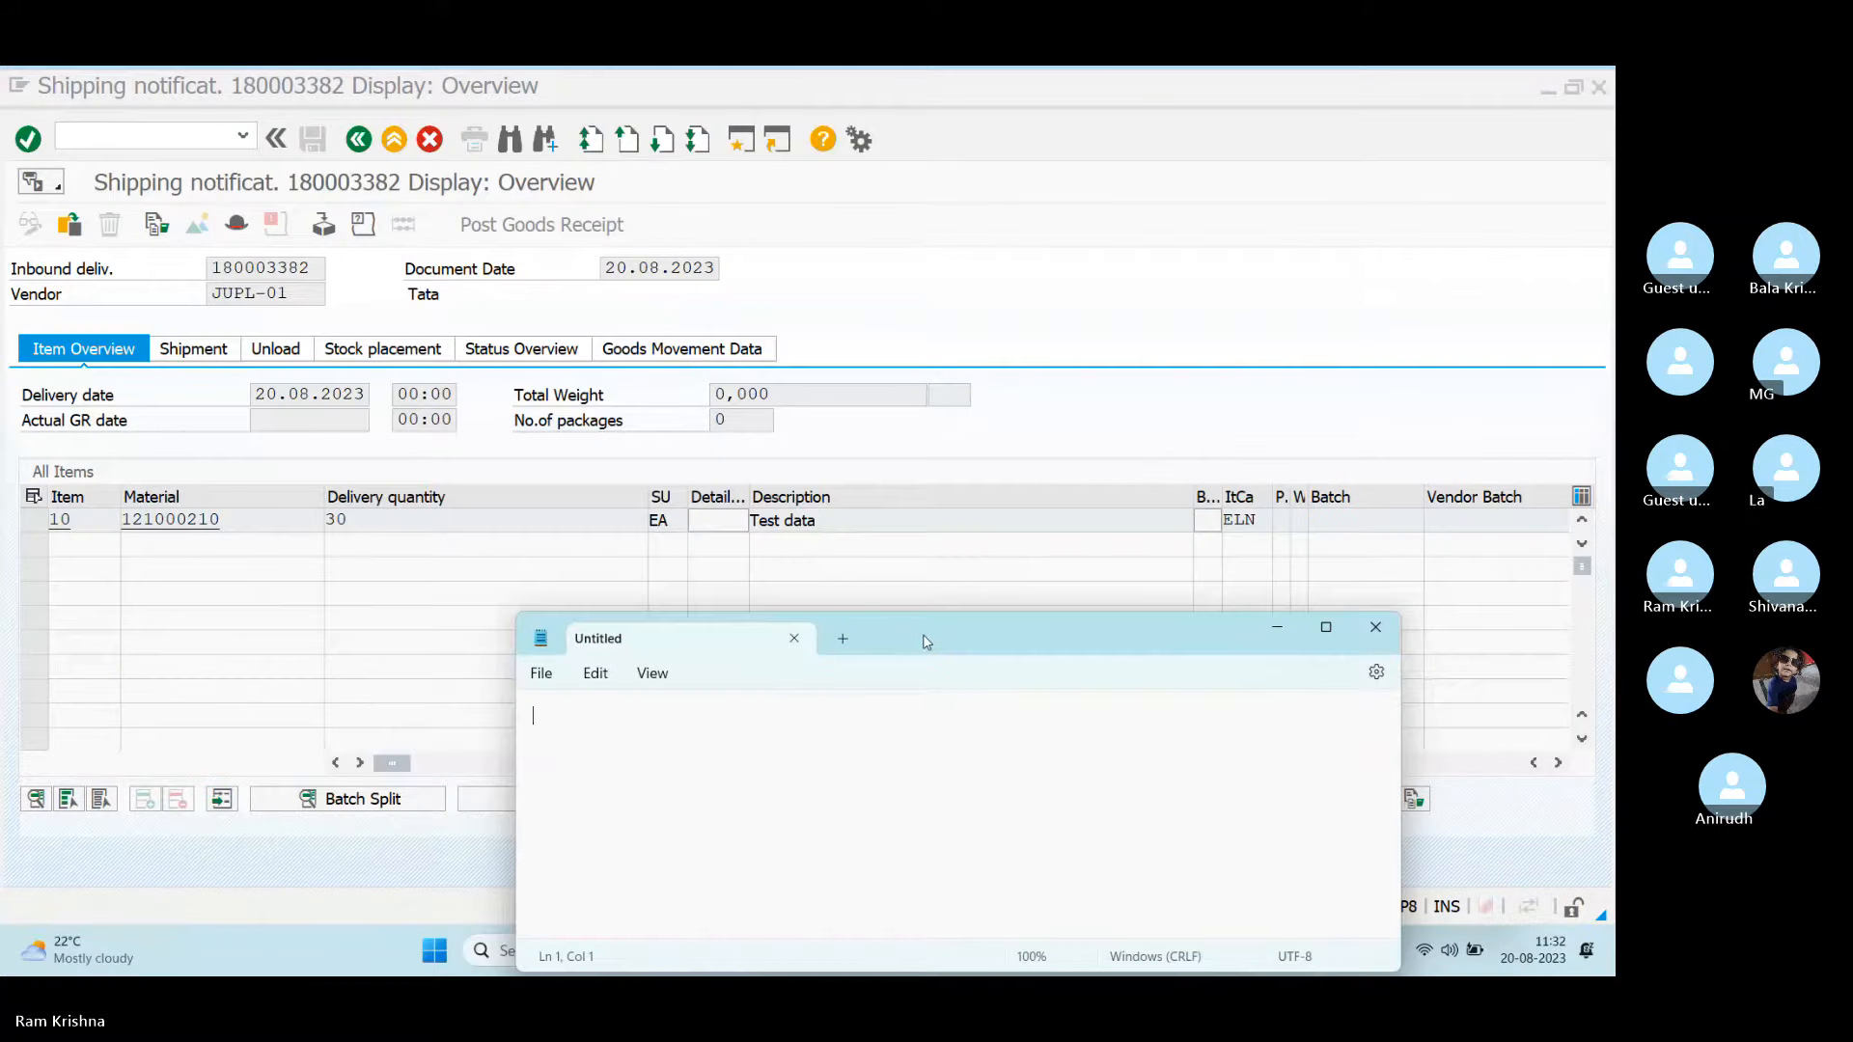
{"action": "left_click_drag", "start_coordinate": [951, 639], "coordinate": [942, 605]}
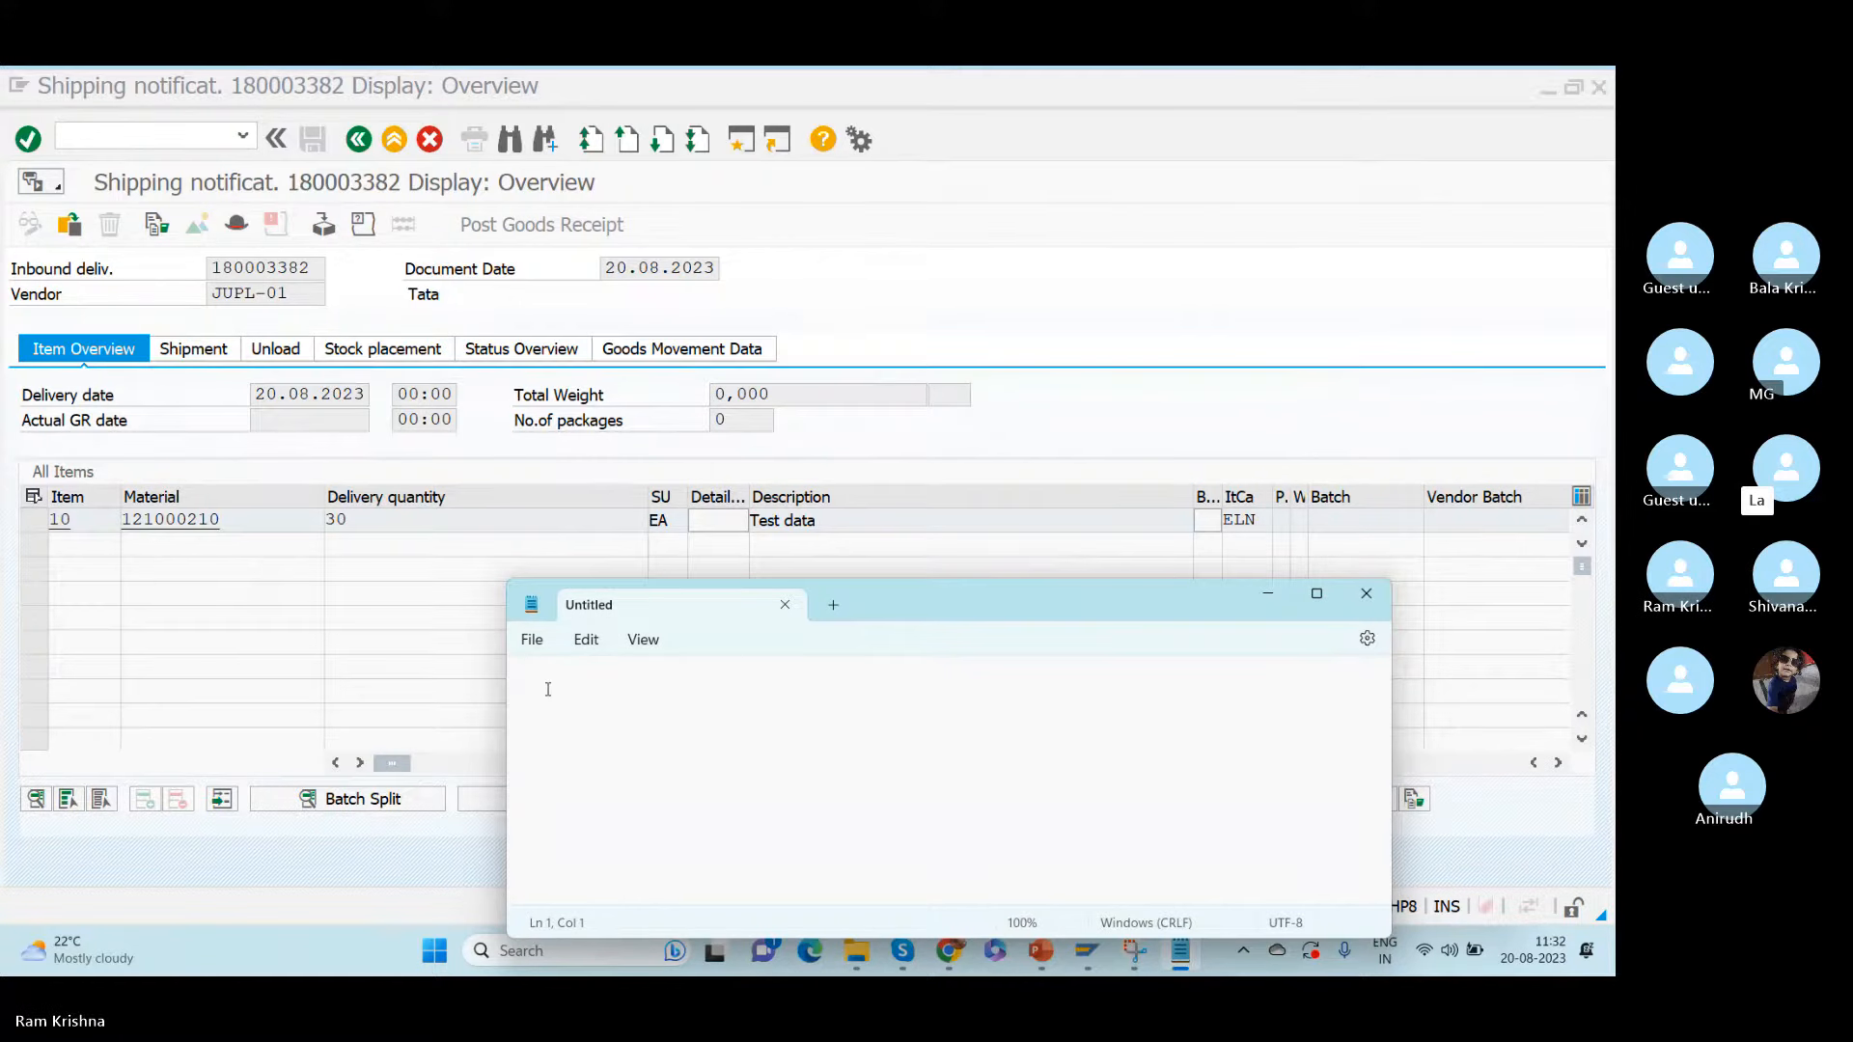
- Write "JUPL + ROD" in the note and, below a blank line, the warehouse assignment "JUPL + ROD = RKW"
{"action": "type", "text": "JUPL"}
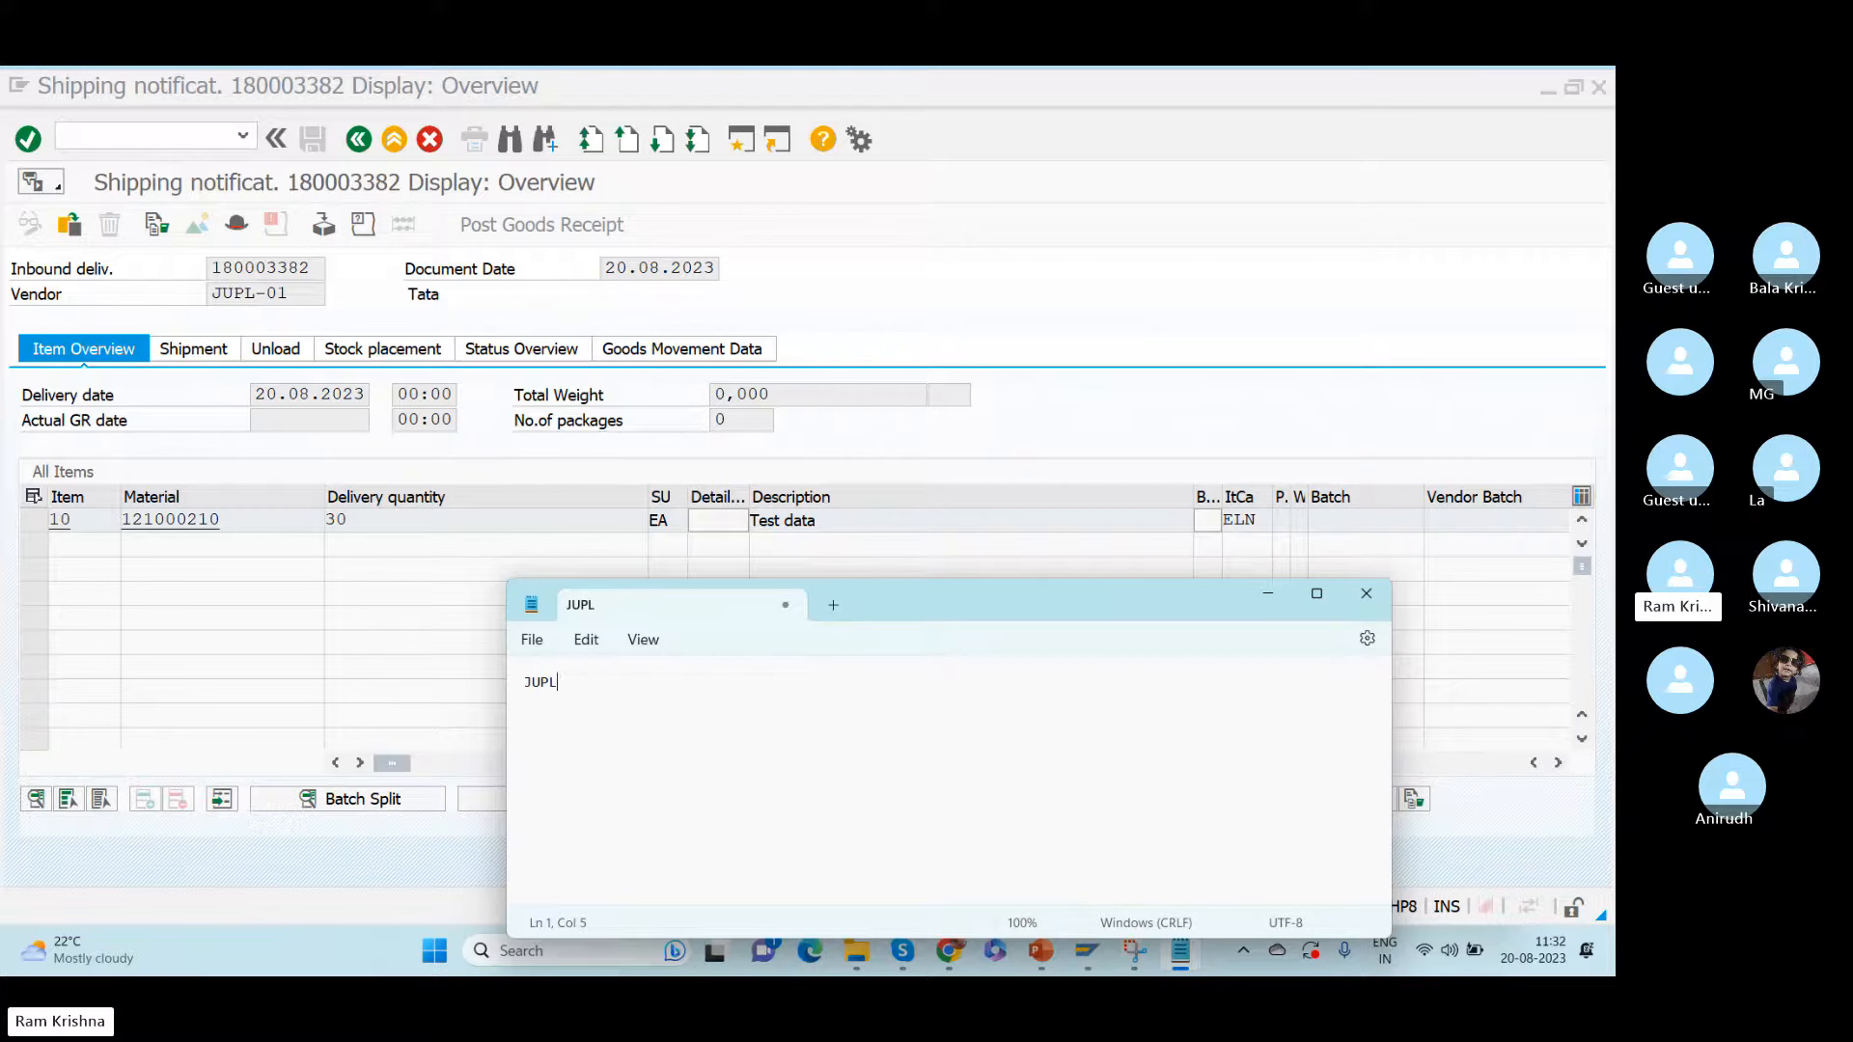
{"action": "type", "text": " +"}
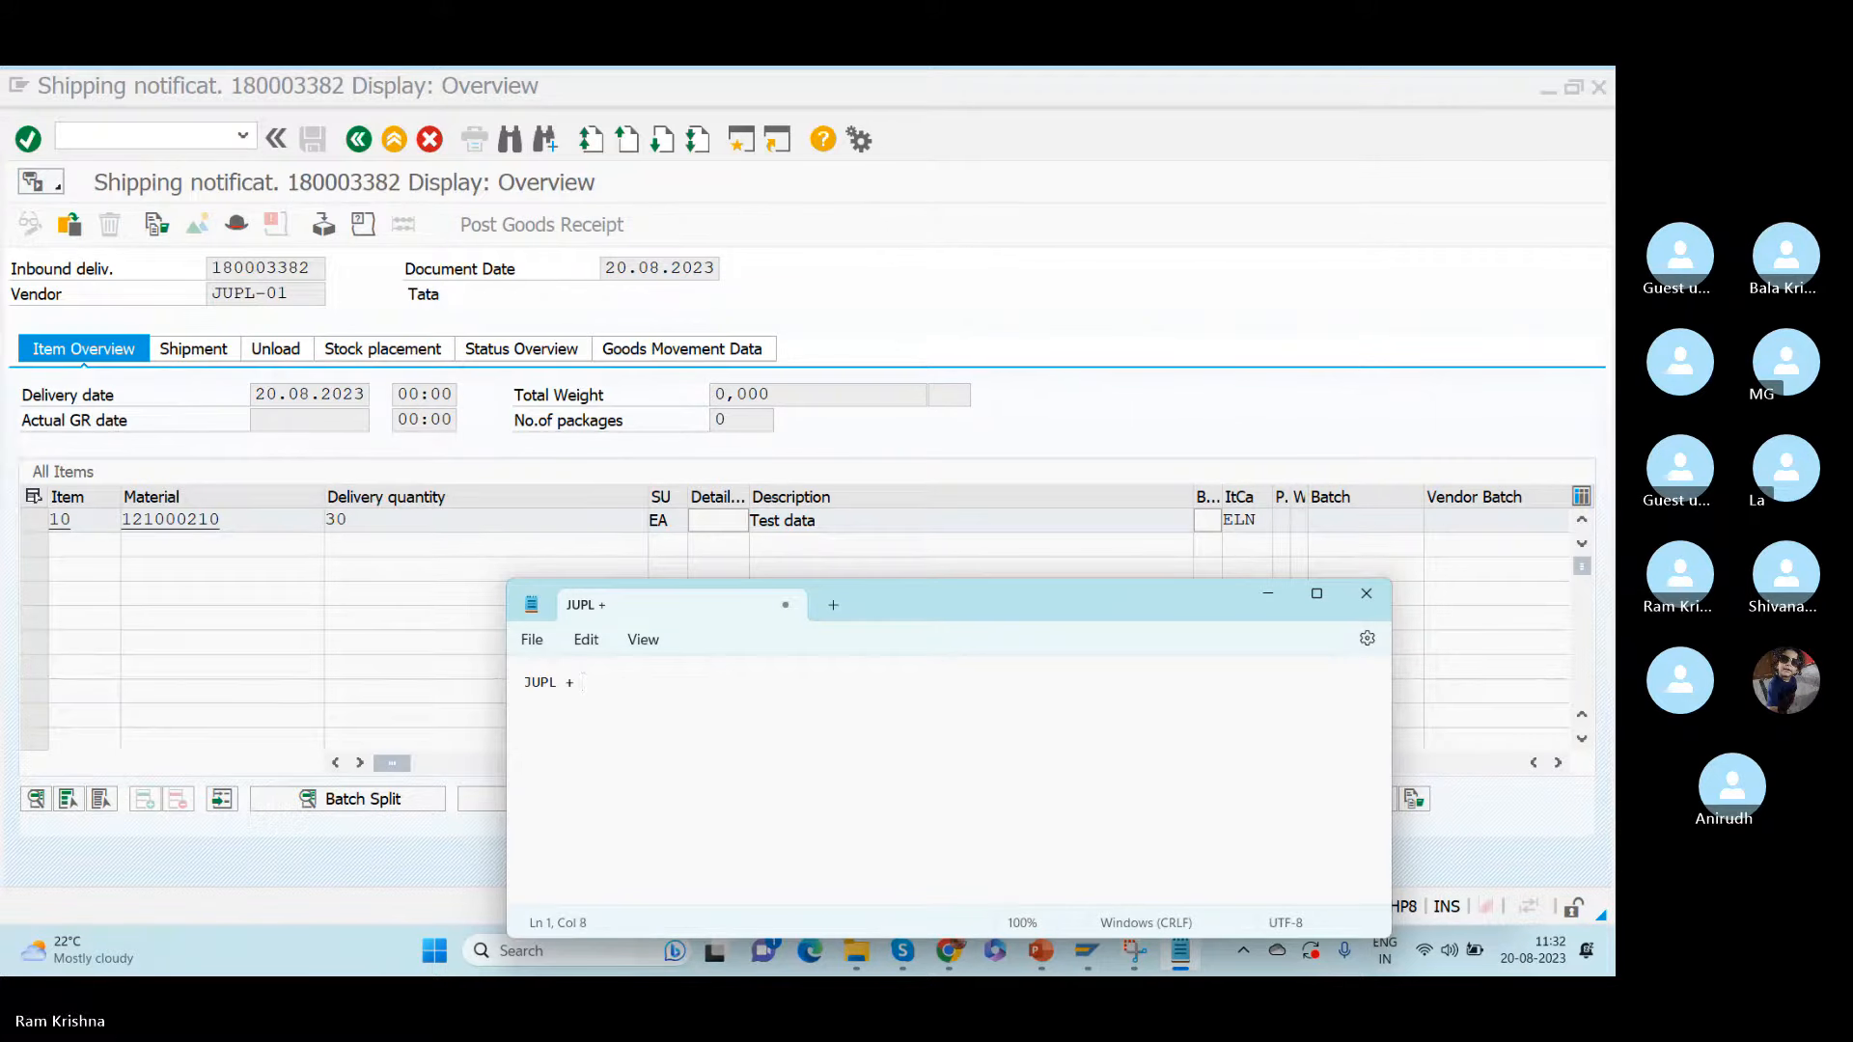
{"action": "type", "text": " ROD"}
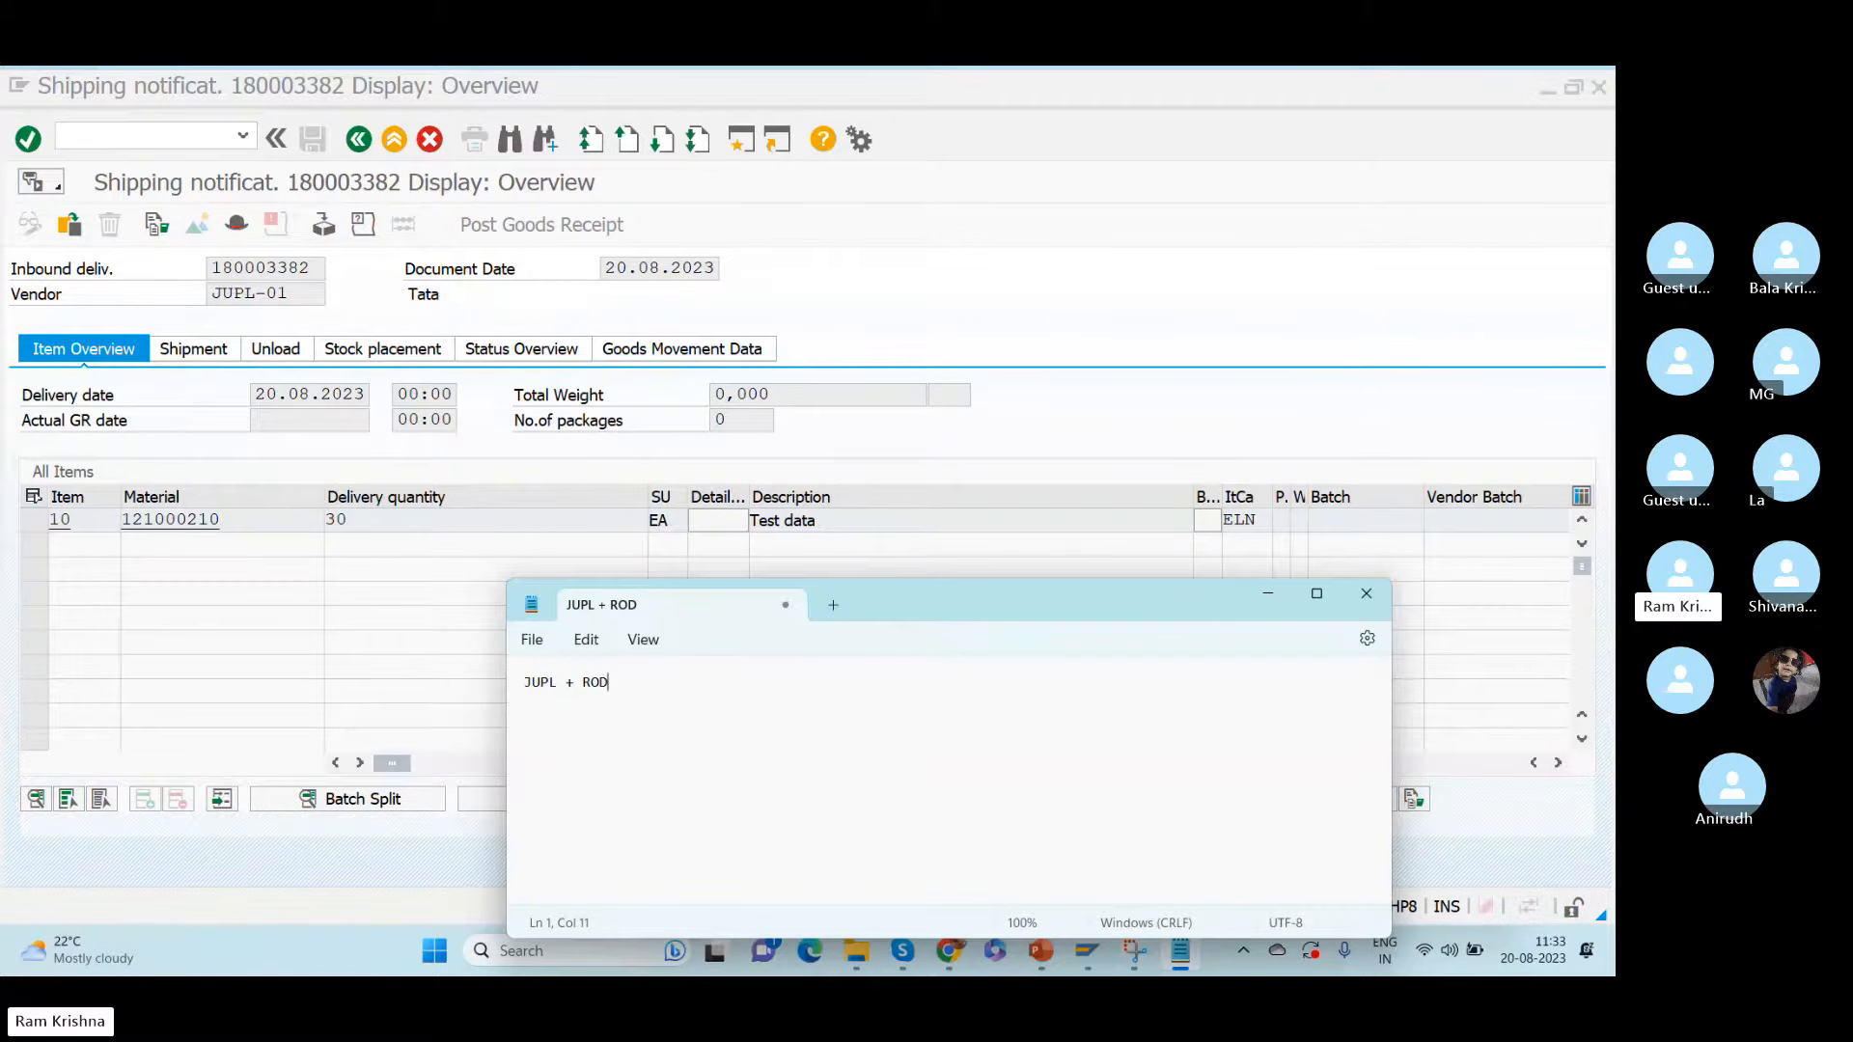
{"action": "key", "text": "Return"}
{"action": "key", "text": "Return"}
{"action": "type", "text": "JUPL ="}
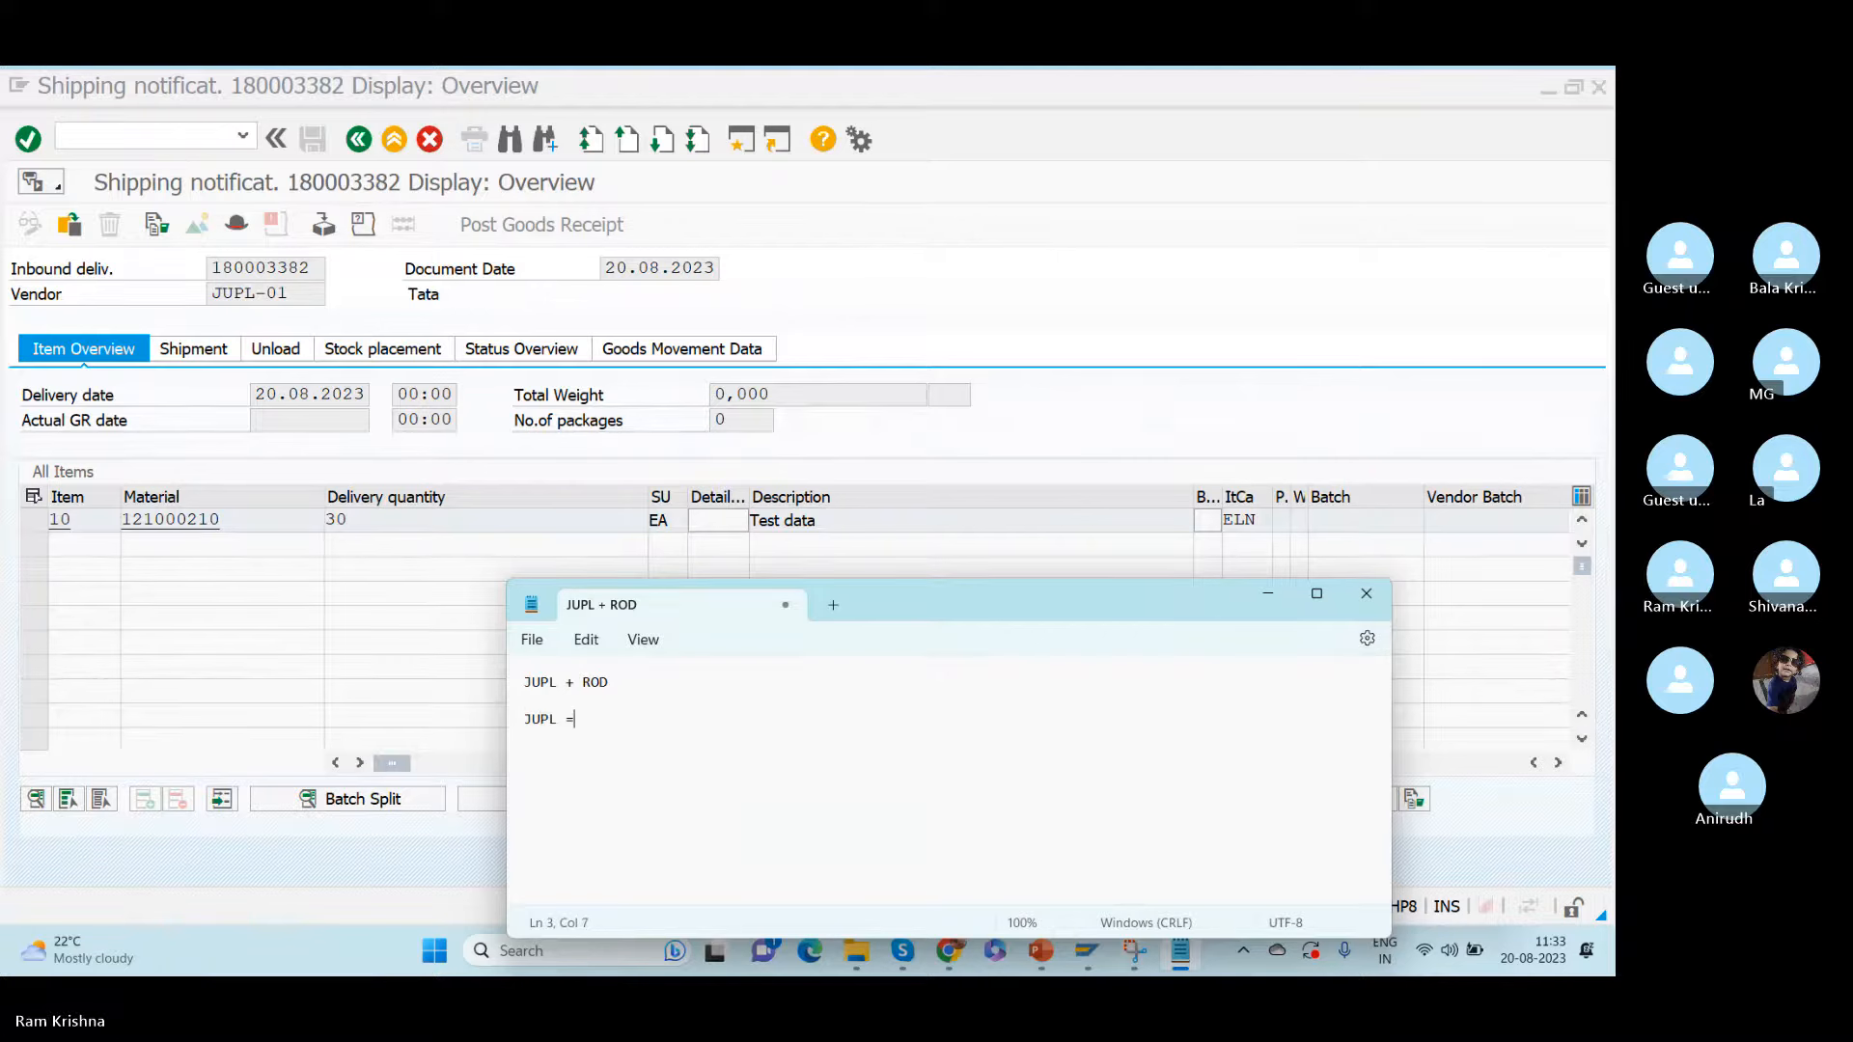
{"action": "key", "text": "BackSpace"}
{"action": "type", "text": "+ "}
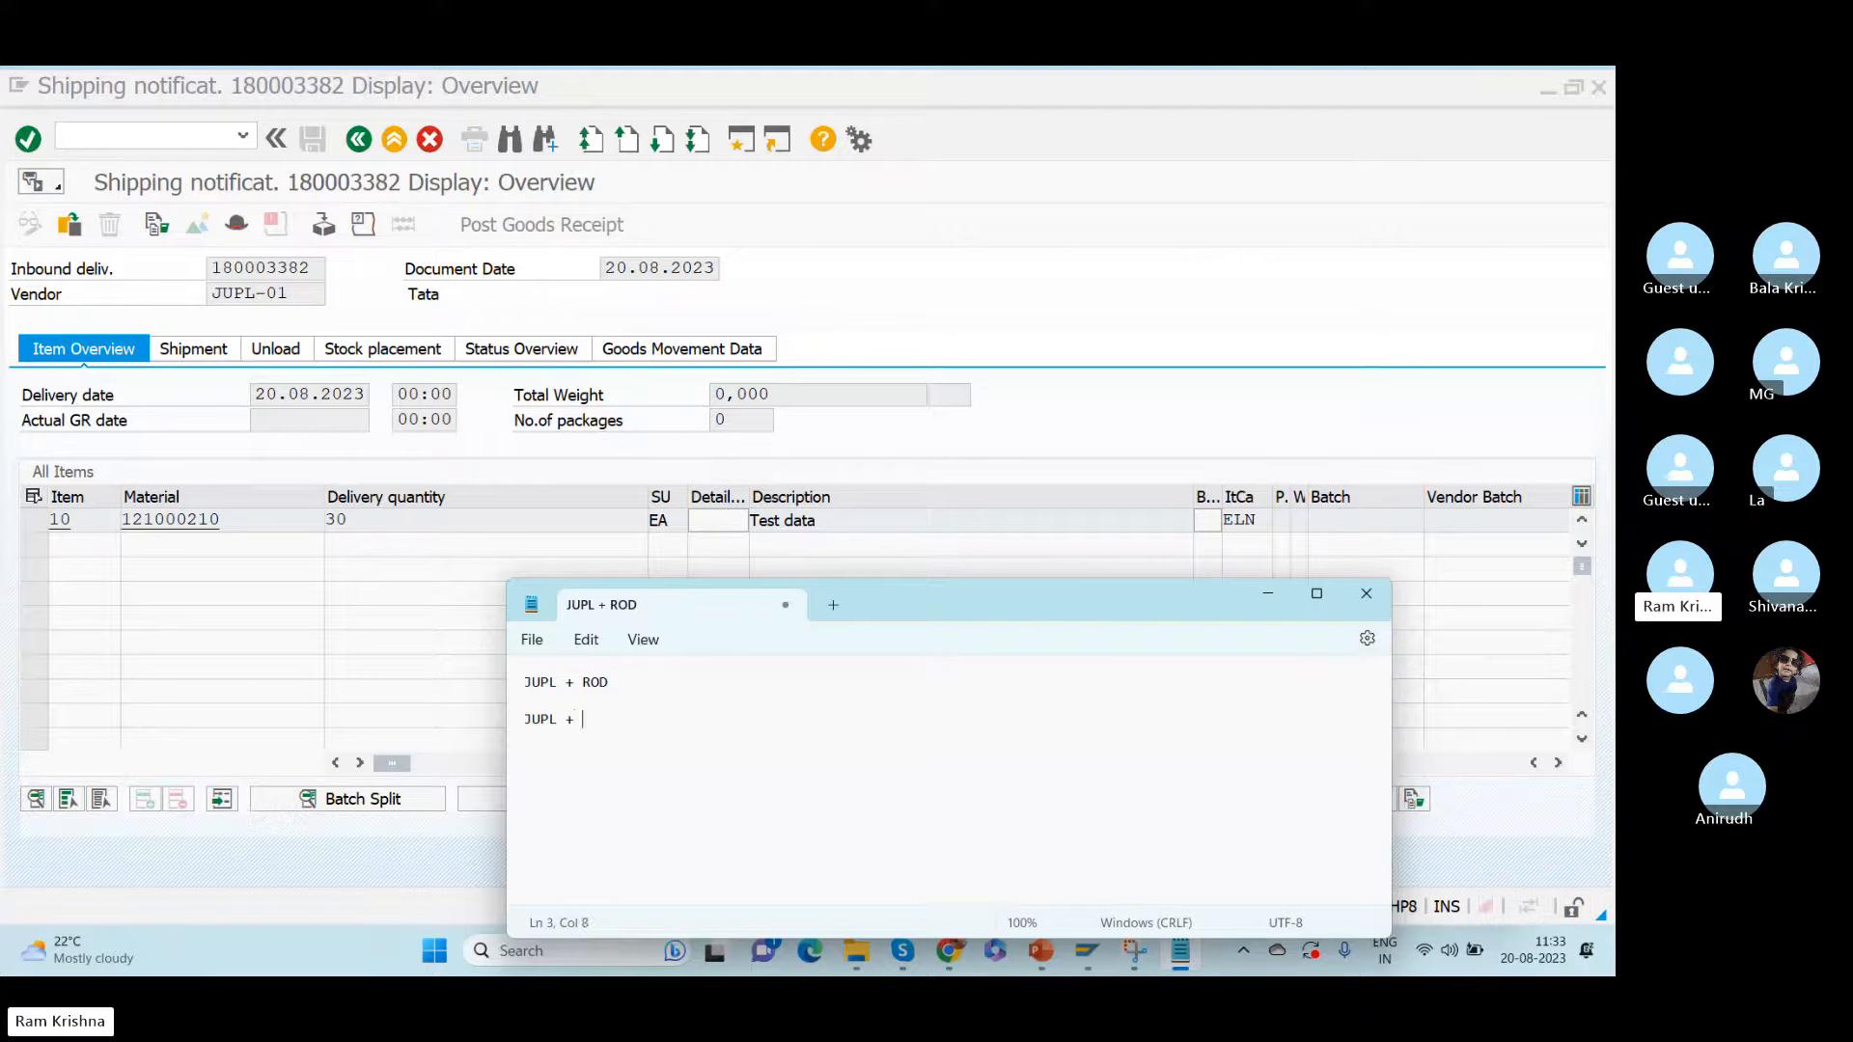
{"action": "type", "text": "ROD ="}
{"action": "type", "text": "RKW"}
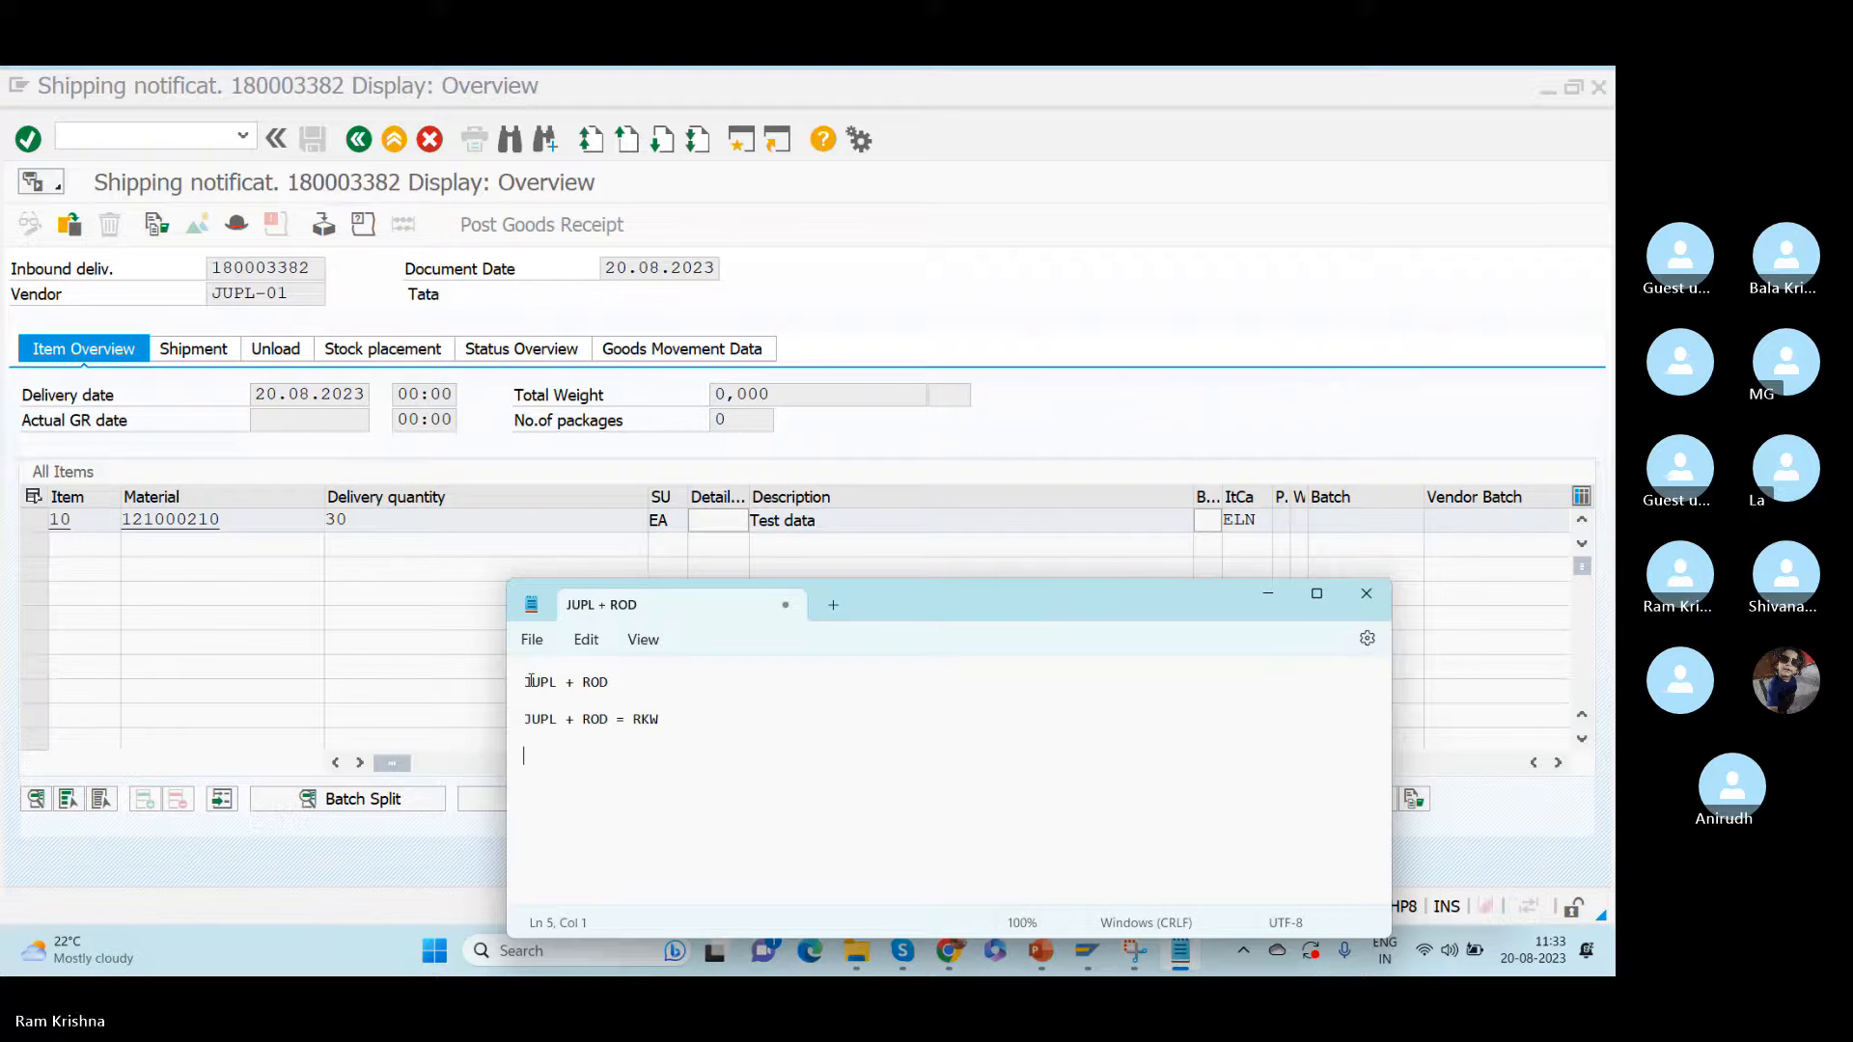
- Add the line "RKW = EWM warehouse ?" directly below the warehouse assignment
{"action": "left_click", "coordinate": [529, 740]}
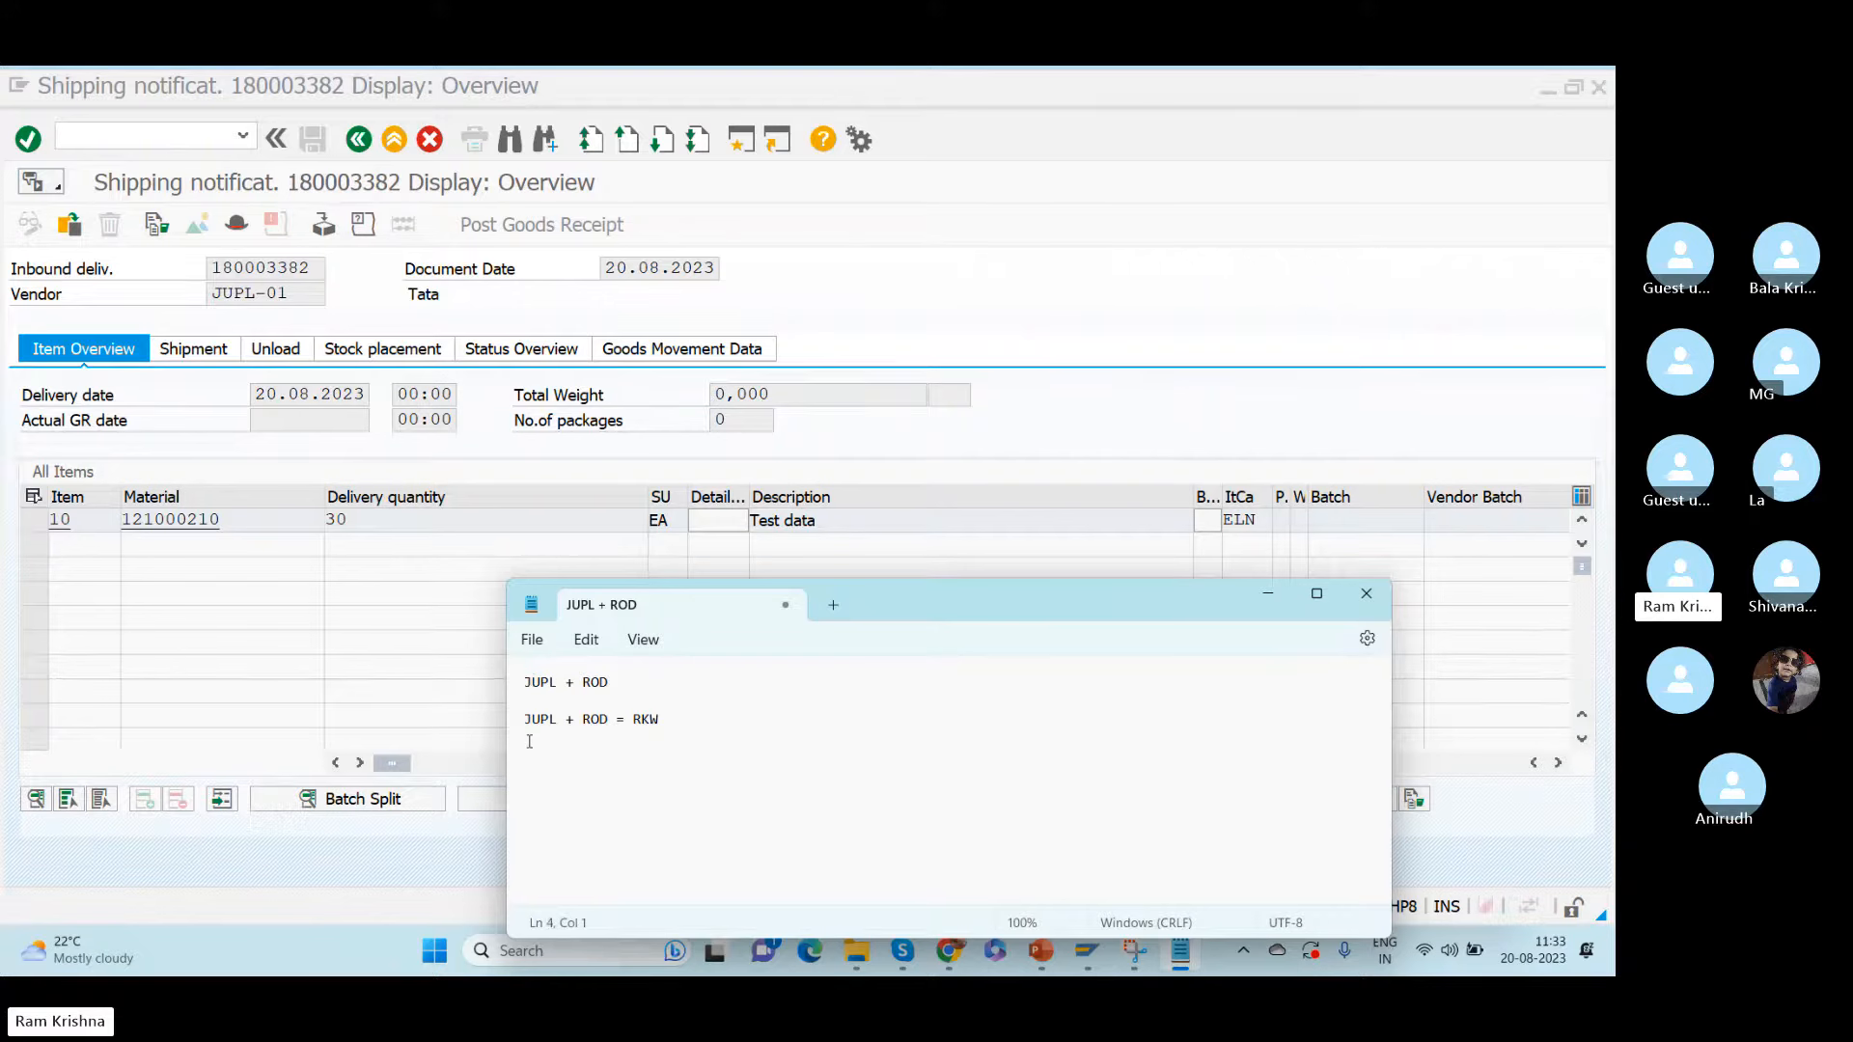
{"action": "type", "text": "RKW"}
{"action": "type", "text": "= EWM wareho"}
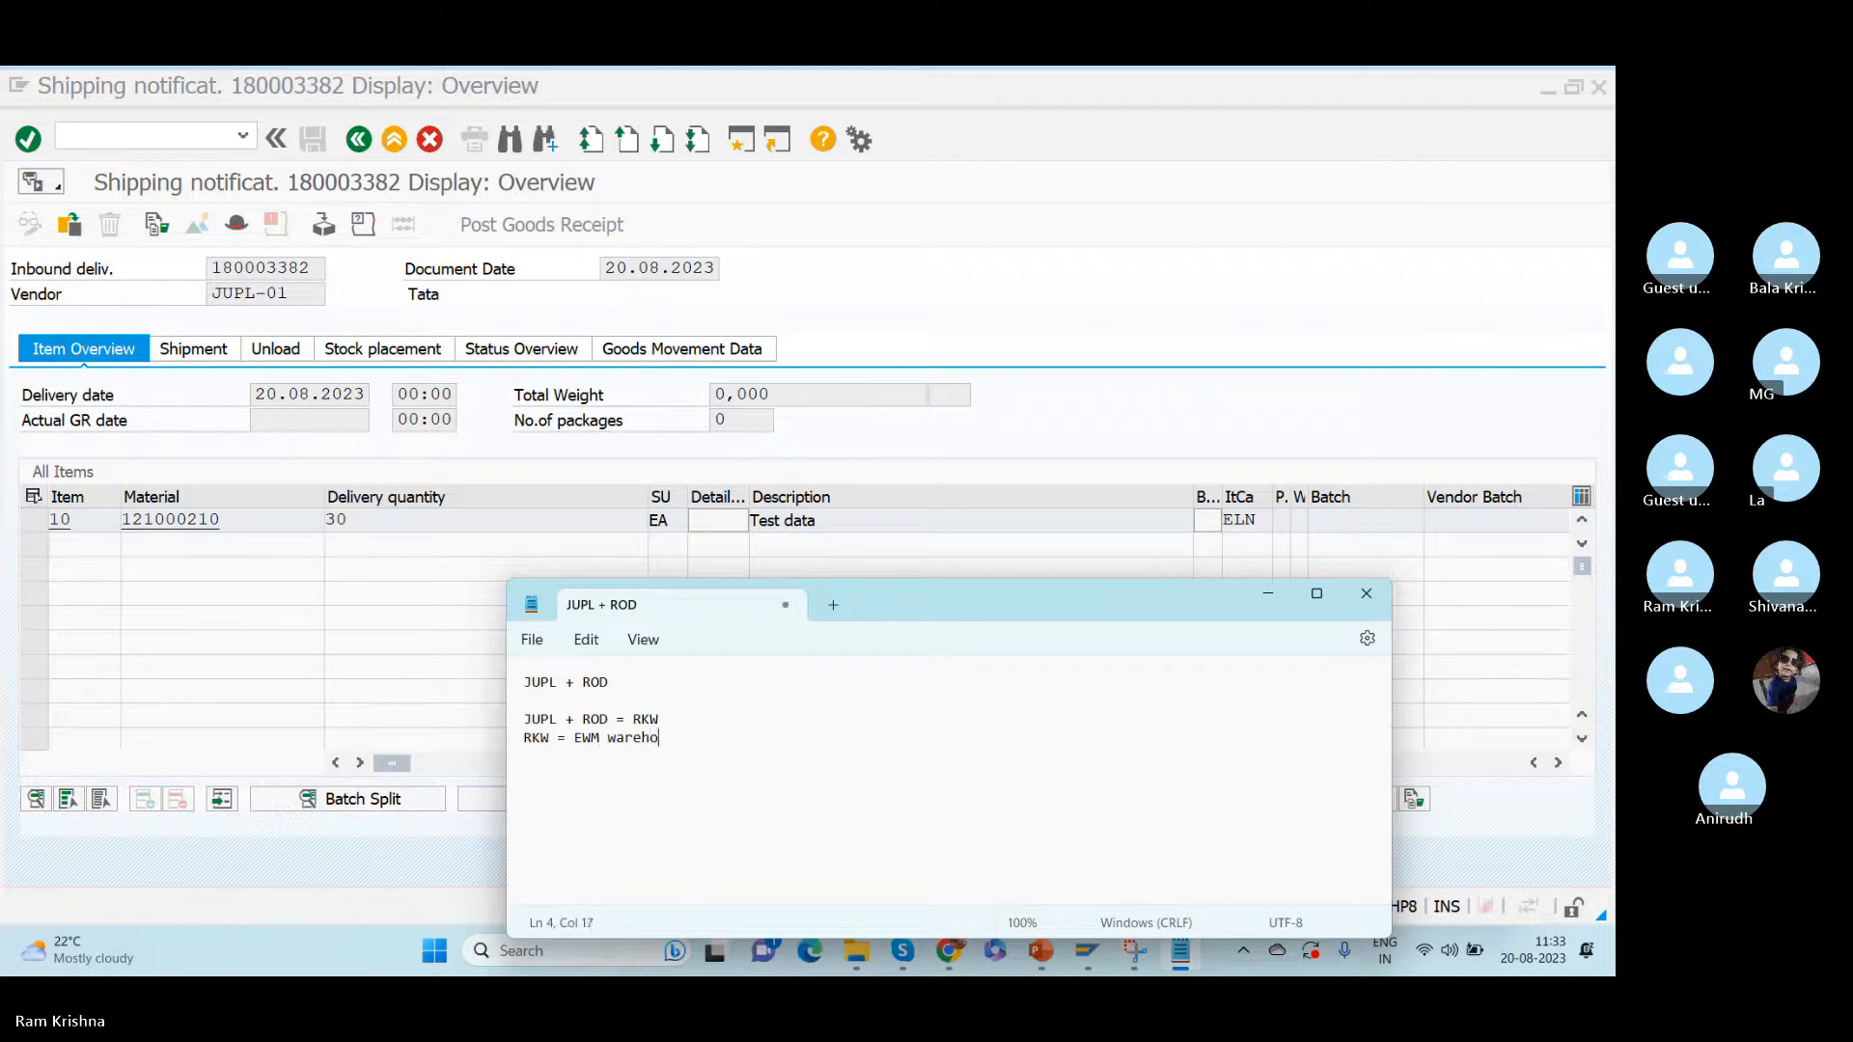
{"action": "type", "text": "use "}
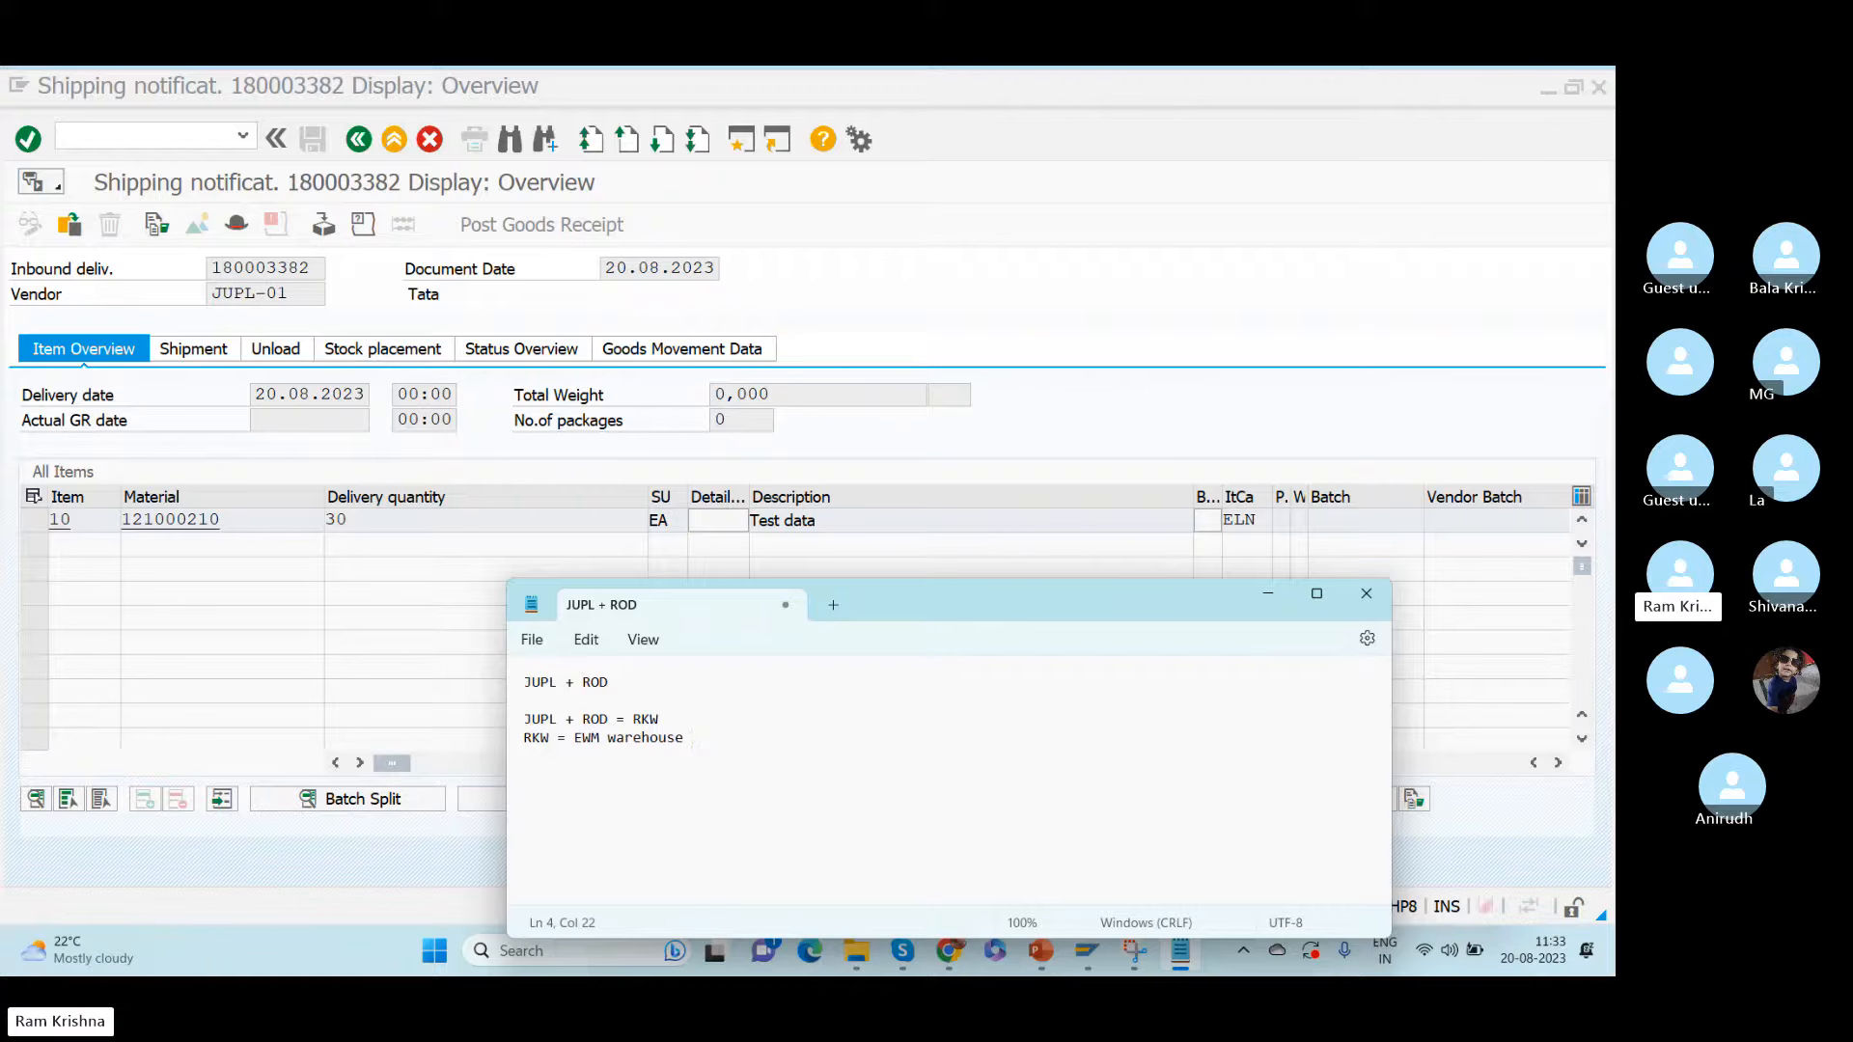
{"action": "type", "text": " ?"}
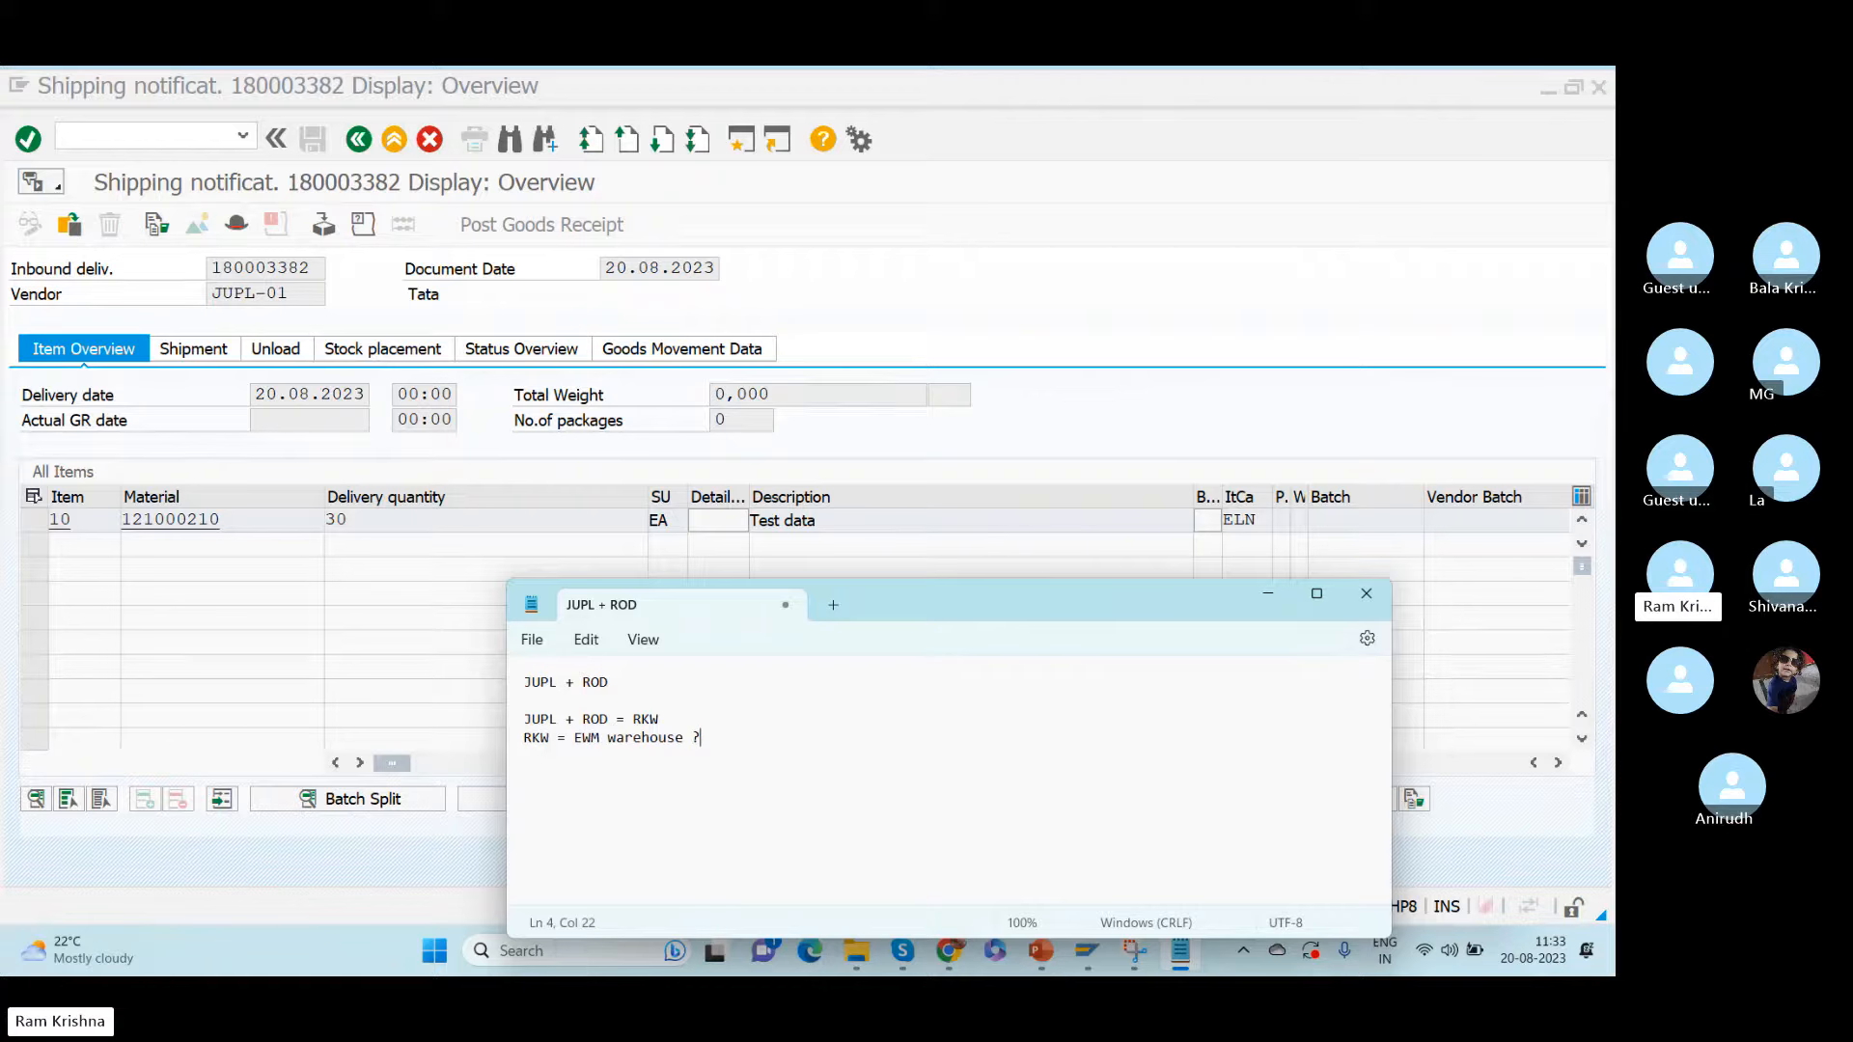